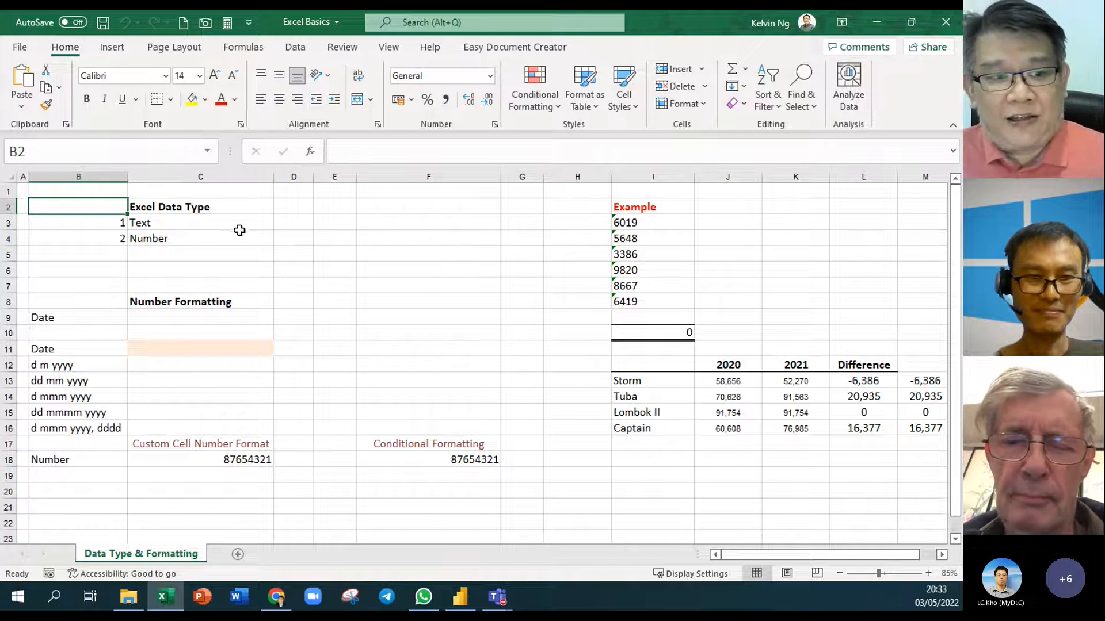
Look at the Text entry in C3 and scroll back up the sheet
left_click(191, 226)
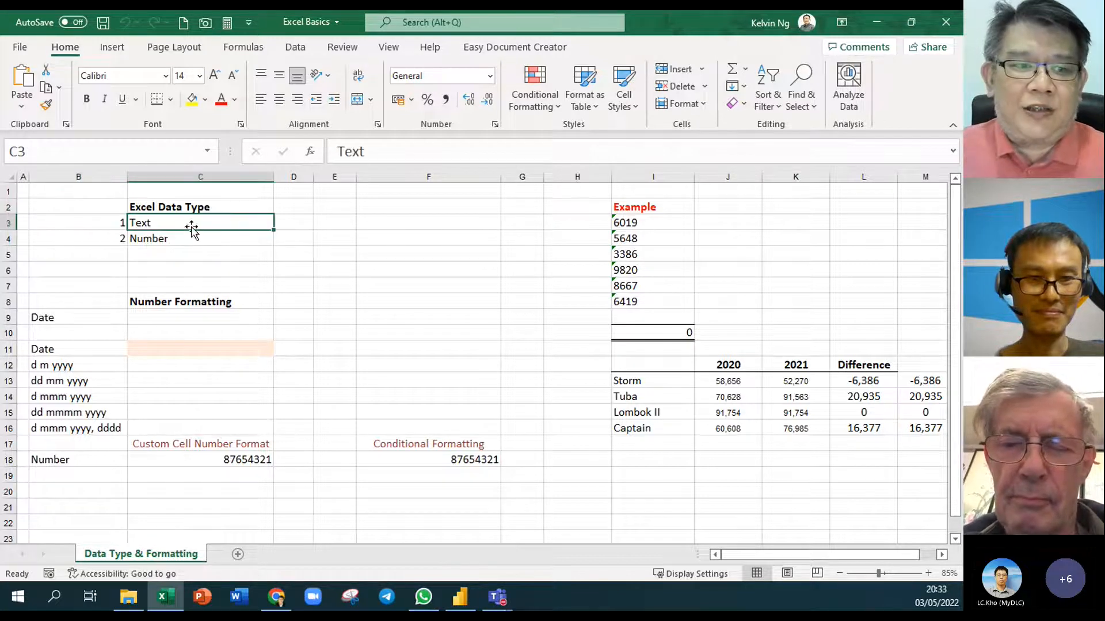
scroll(98, 230, "up", 5)
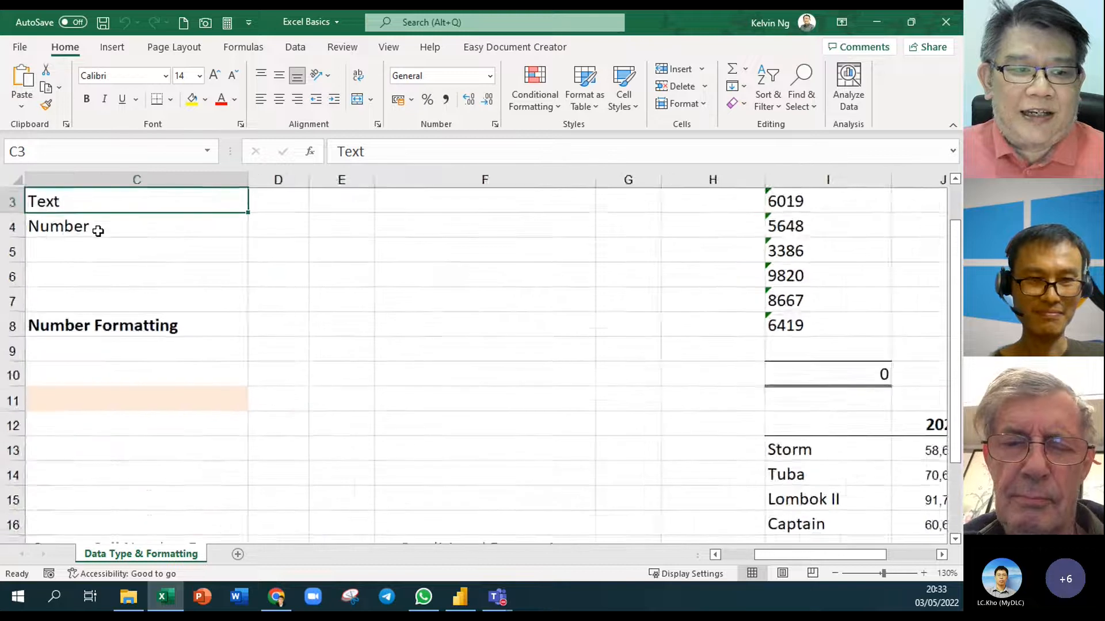
left_click(715, 554)
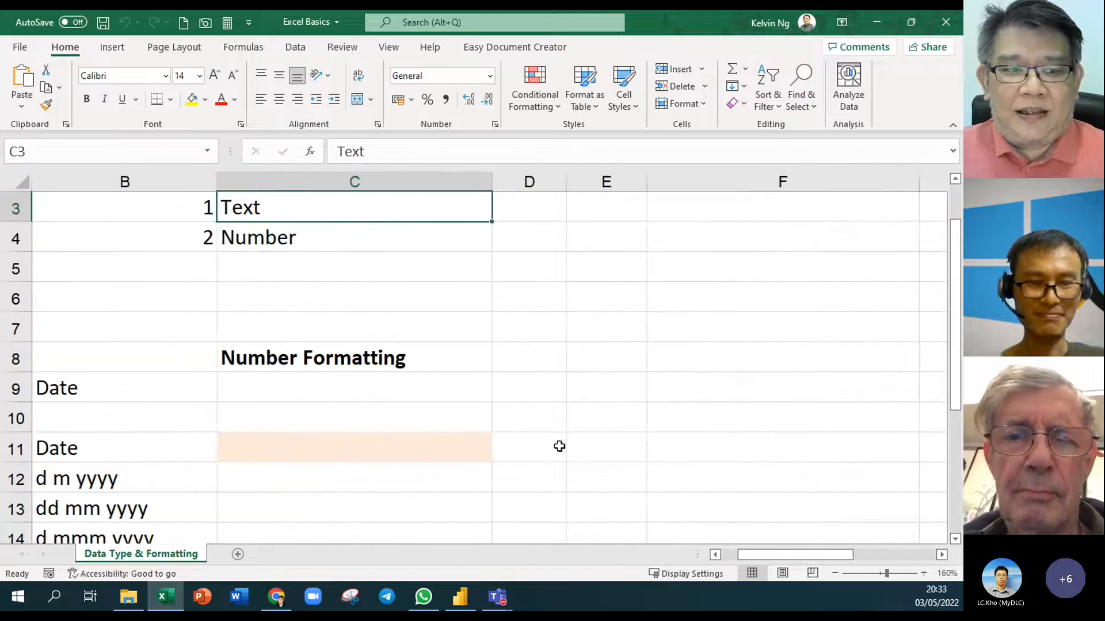
scroll(570, 438, "up", 1)
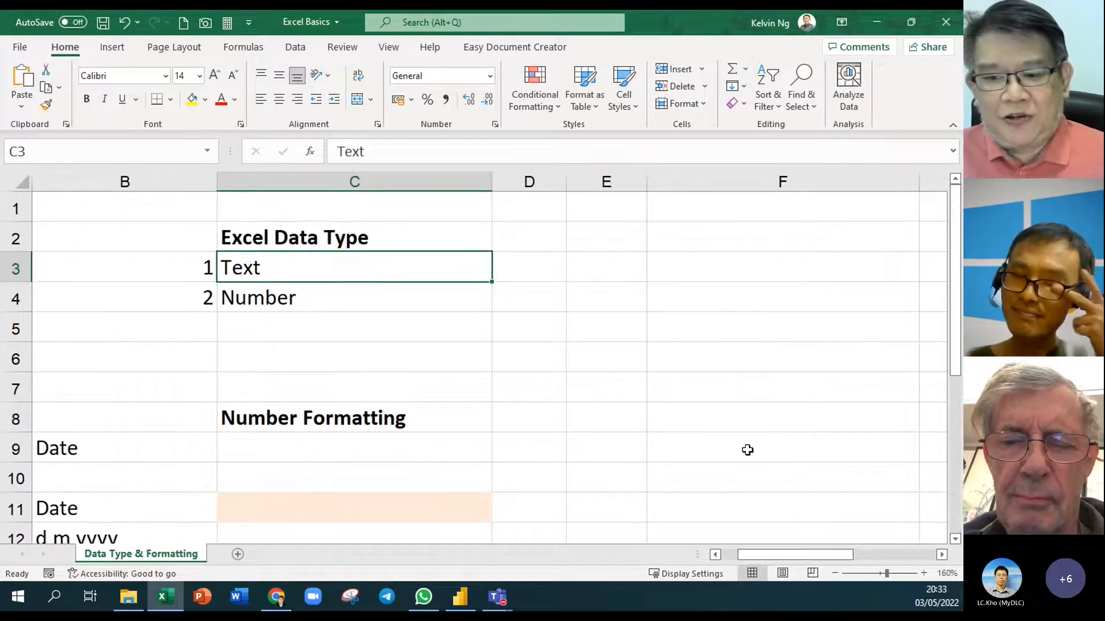
left_click(942, 555)
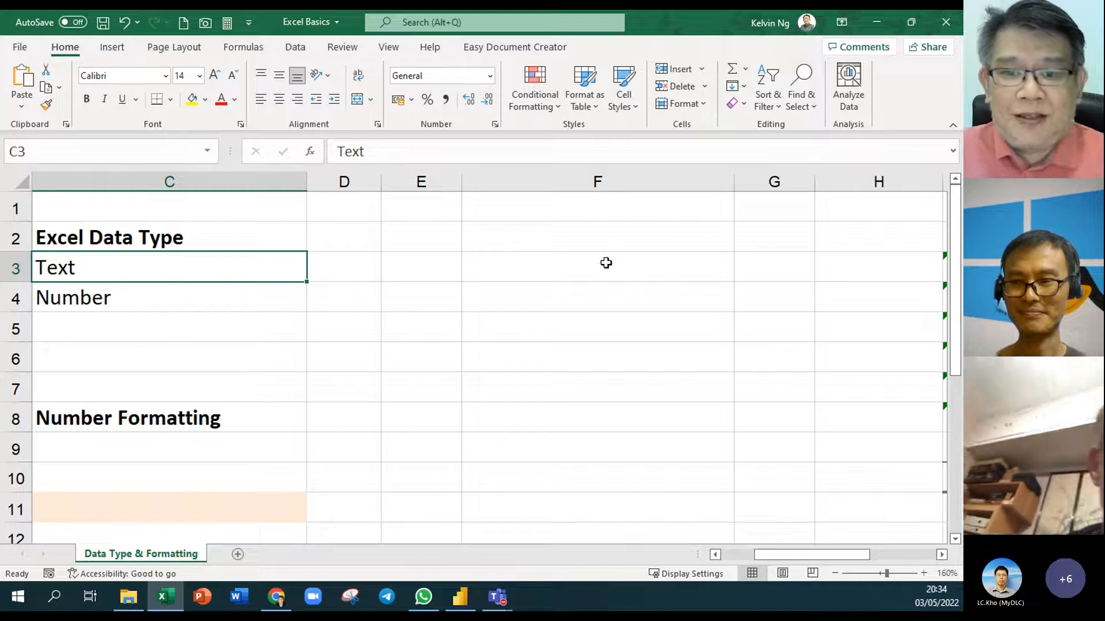
Enter the number 4000 in cell F2 and reselect it to confirm the value
left_click(624, 236)
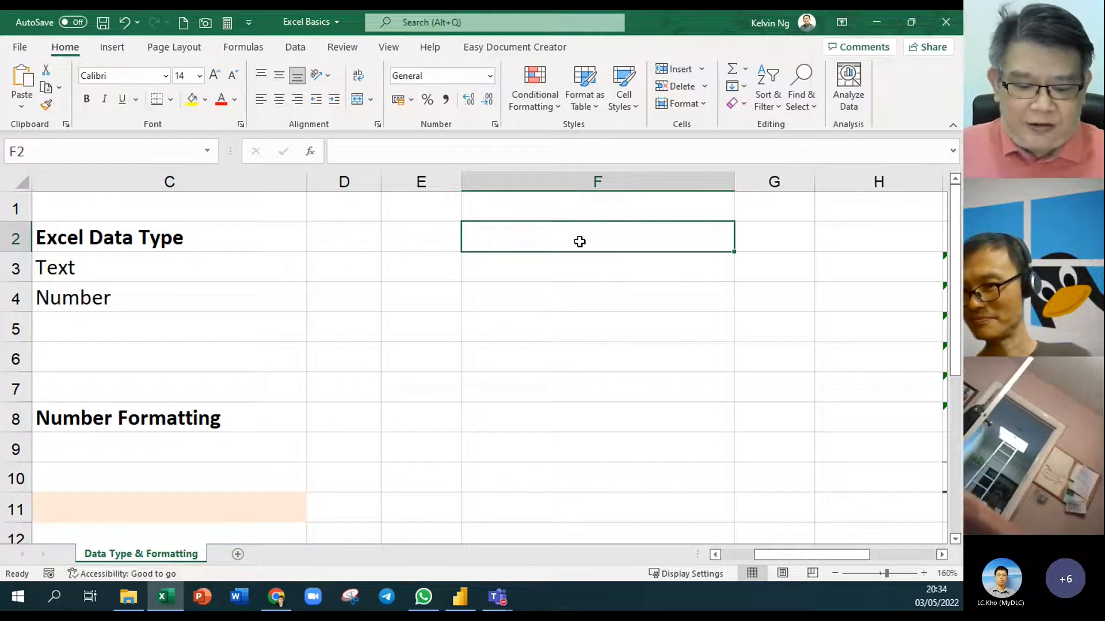
type("4000")
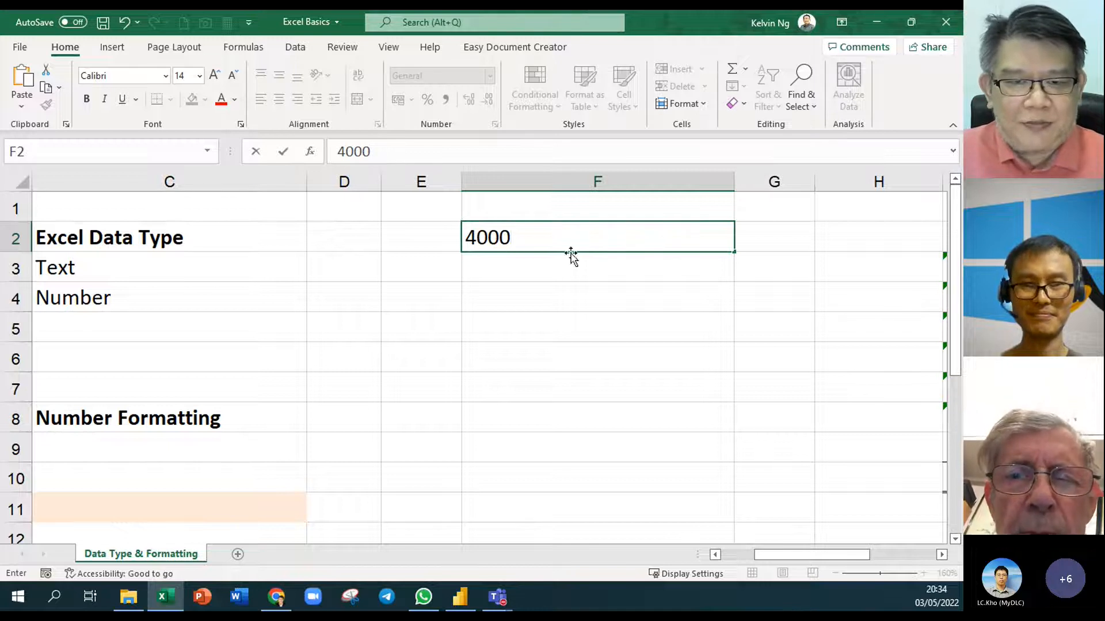
key("Escape")
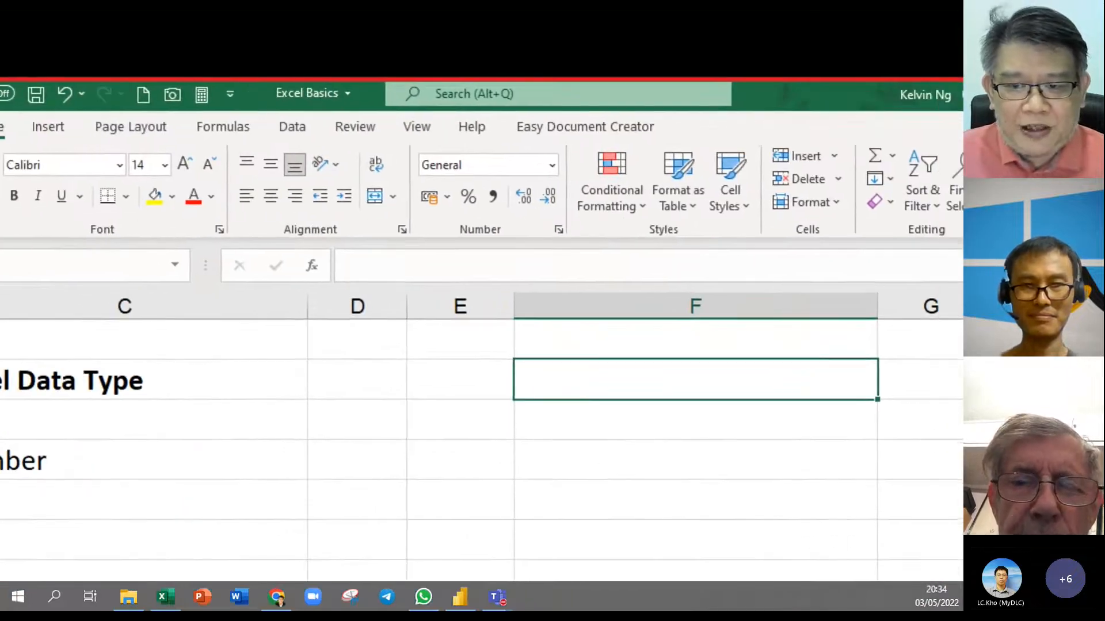
left_click_drag(622, 372, 642, 338)
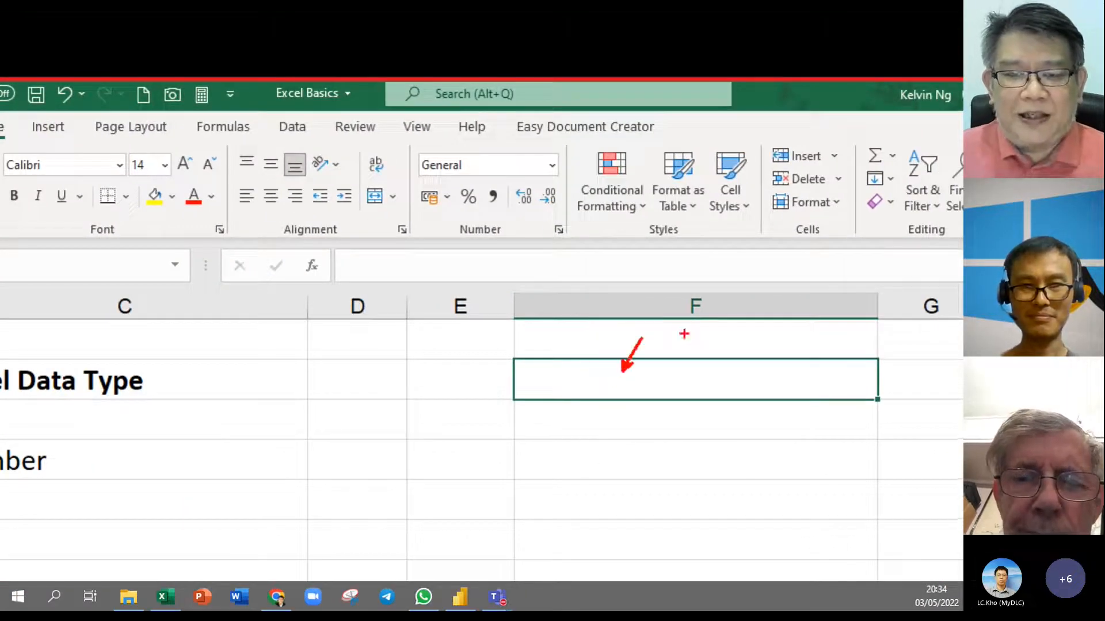
mouse_move(569, 142)
left_mouse_down()
mouse_move(474, 183)
mouse_move(409, 186)
left_mouse_up()
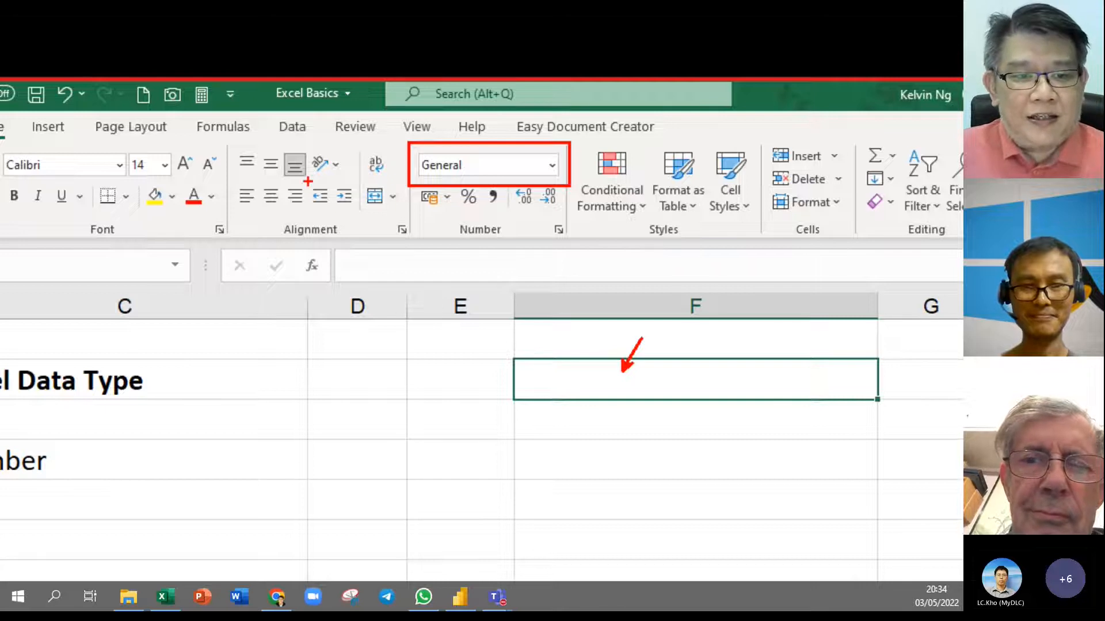
left_click_drag(313, 177, 220, 207)
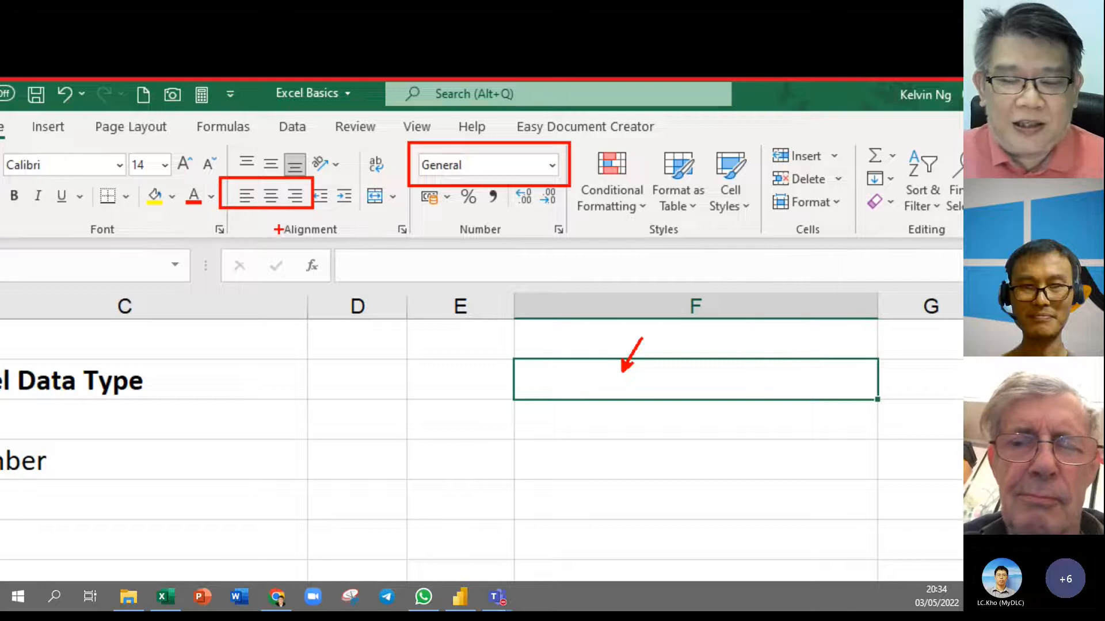
key("Escape")
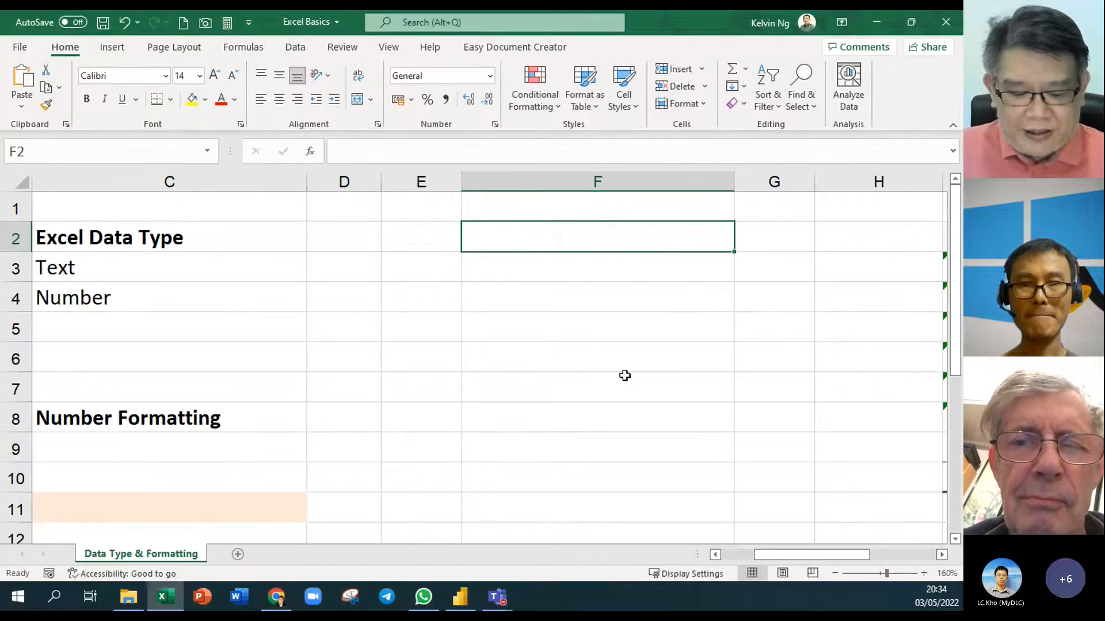
type("4000")
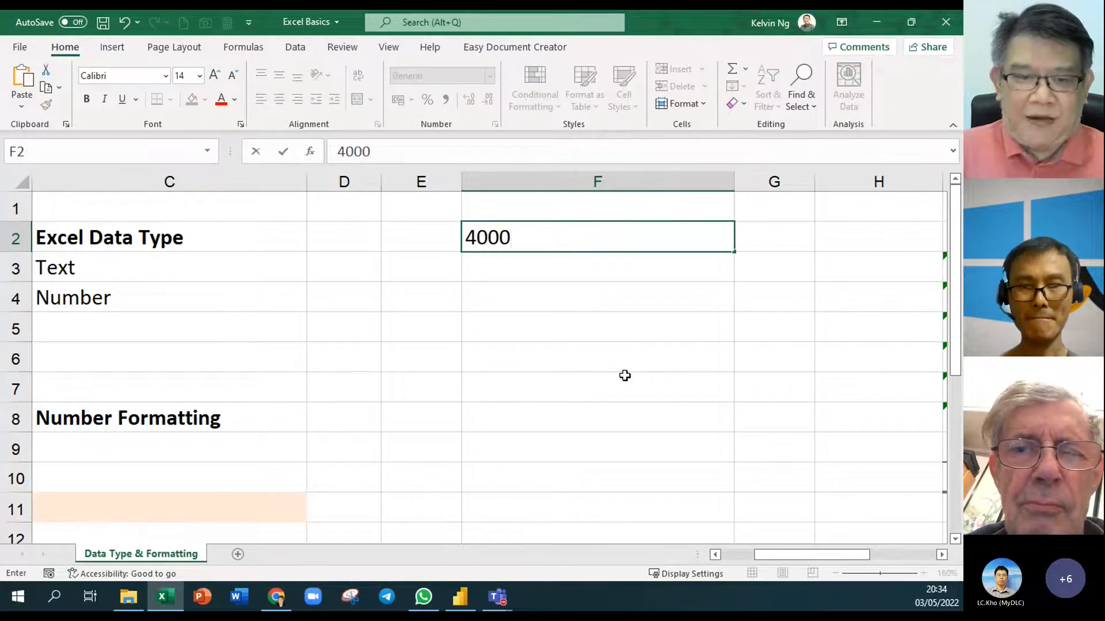
key("Return")
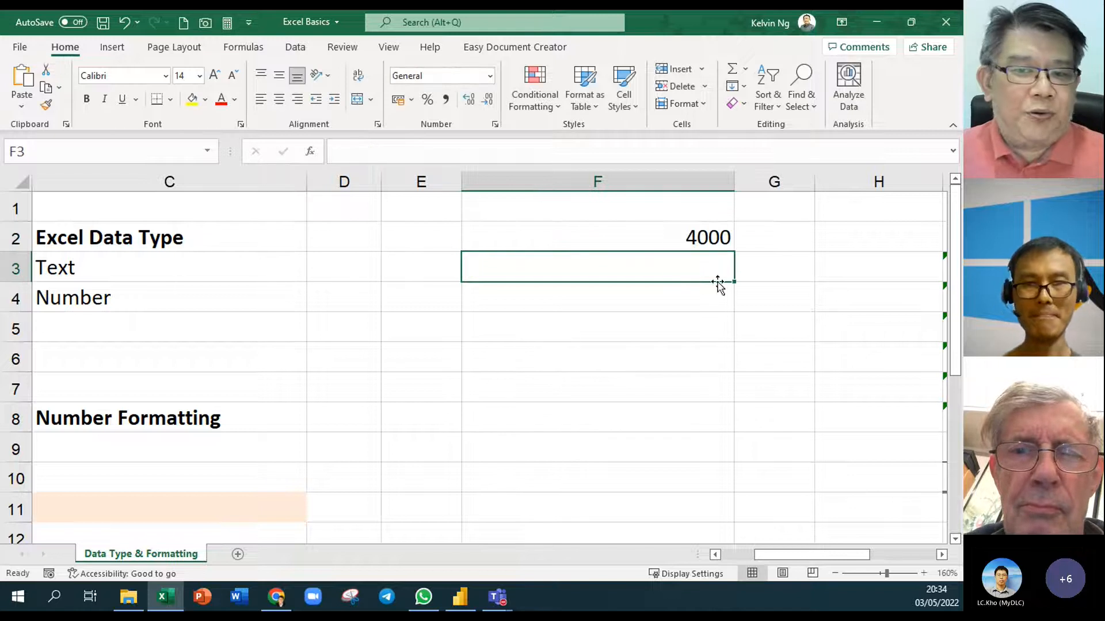
left_click(726, 239)
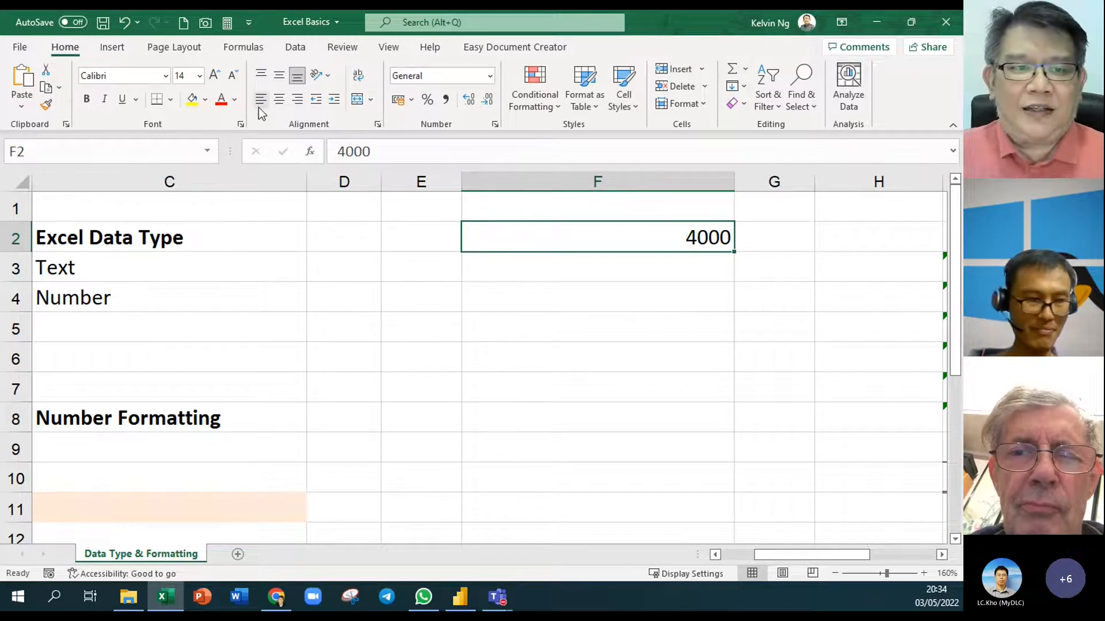
Enter a capitalised first name as text in F3, then compare it with the 4000 in F2
left_click(494, 271)
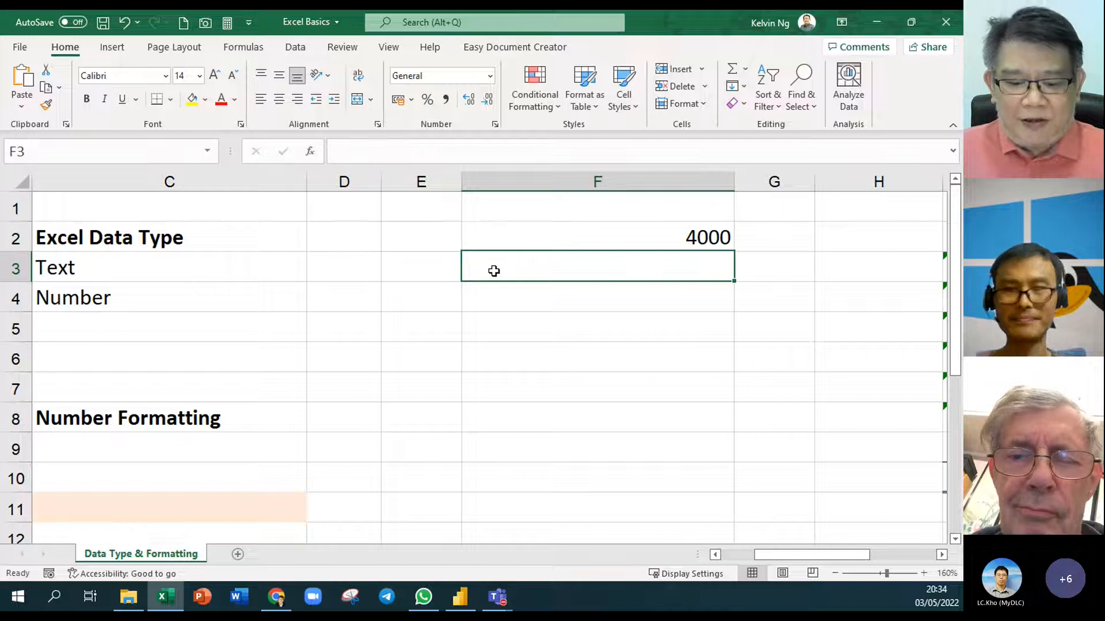
type("paul")
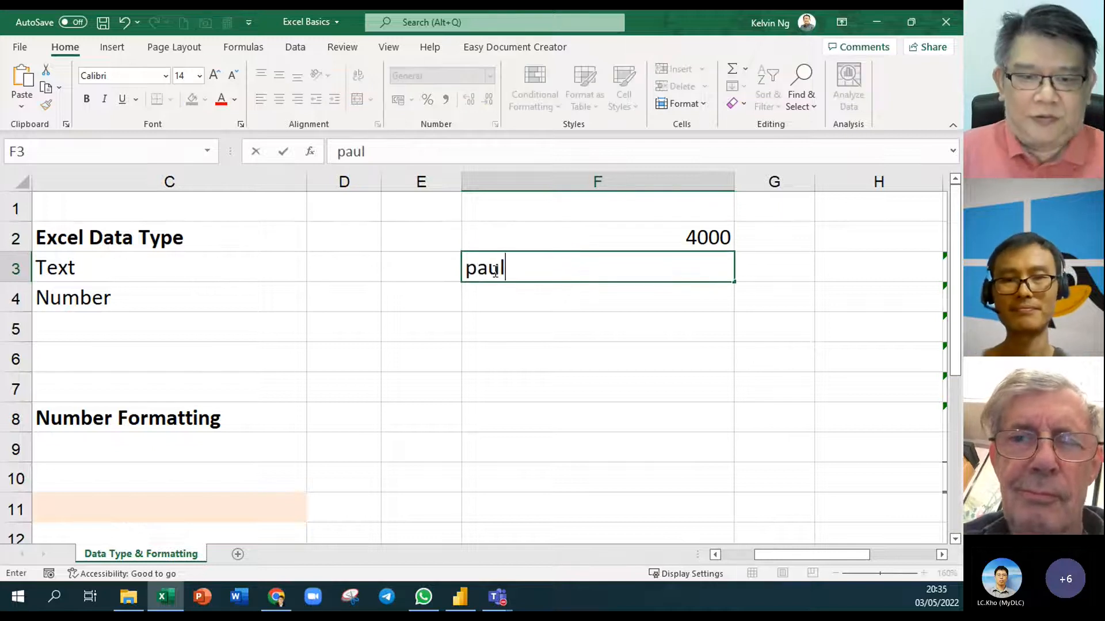
key("BackSpace")
key("BackSpace")
key("BackSpace")
key("BackSpace")
type("Paul")
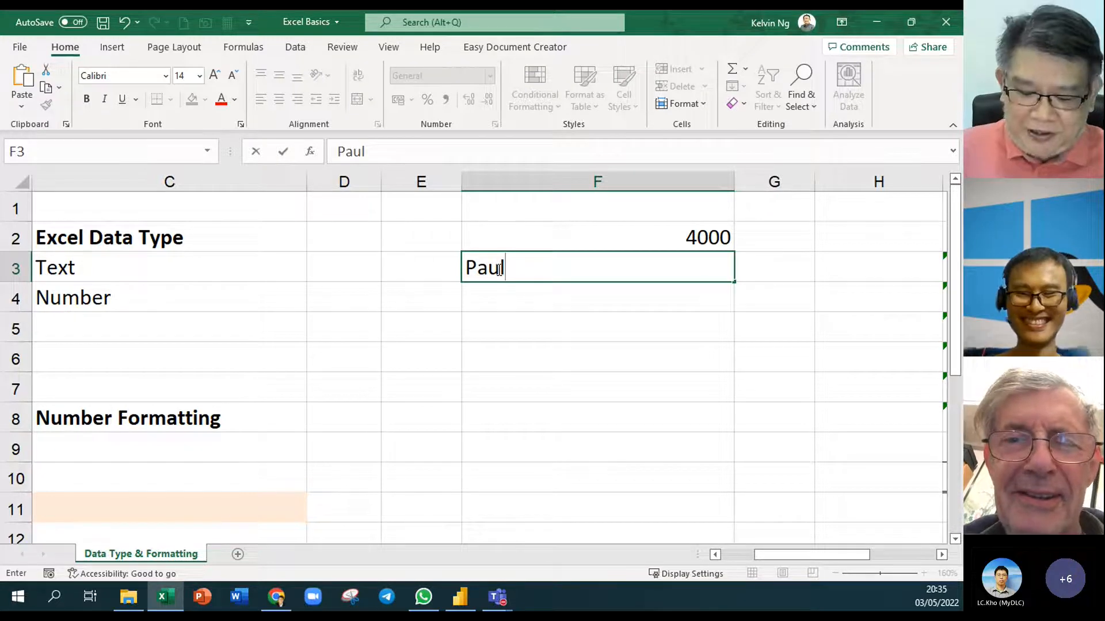
key("Return")
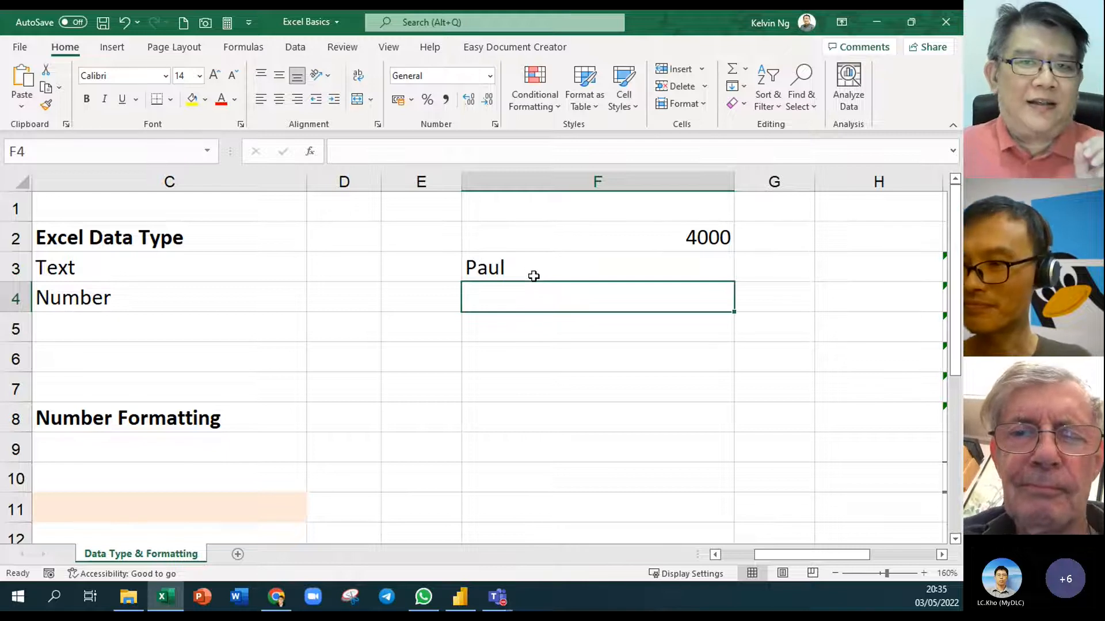
left_click(553, 245)
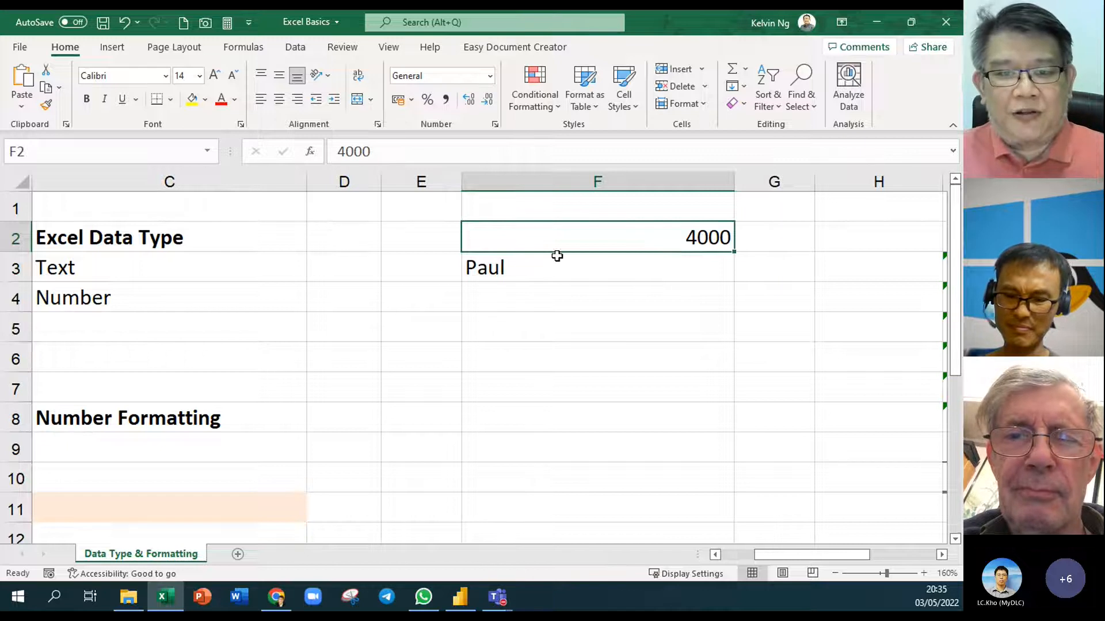
left_click(524, 268)
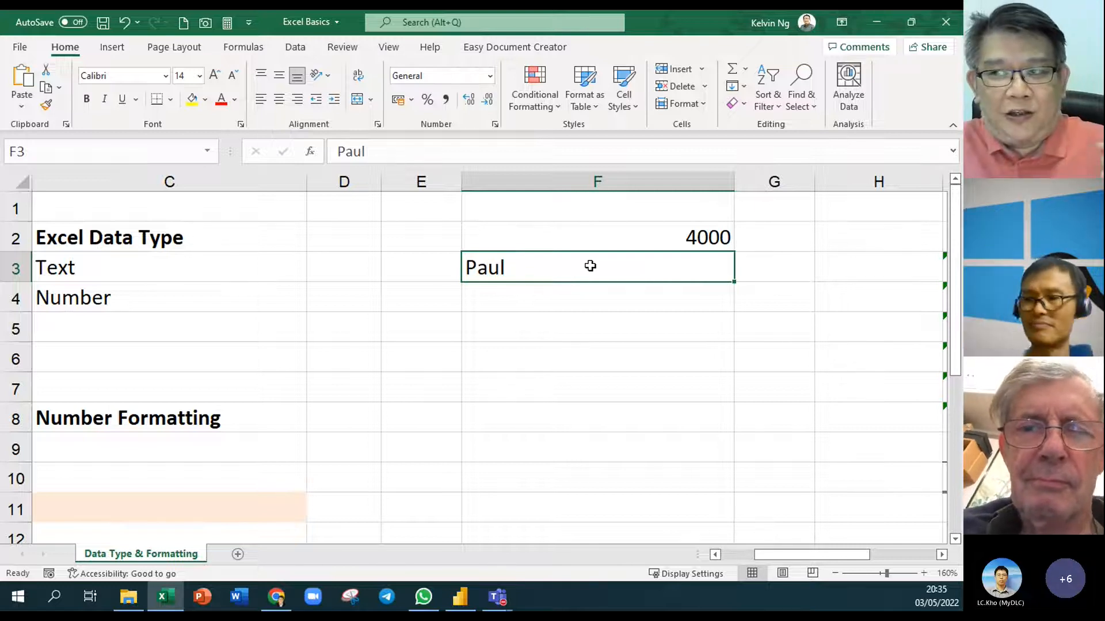
left_click(533, 303)
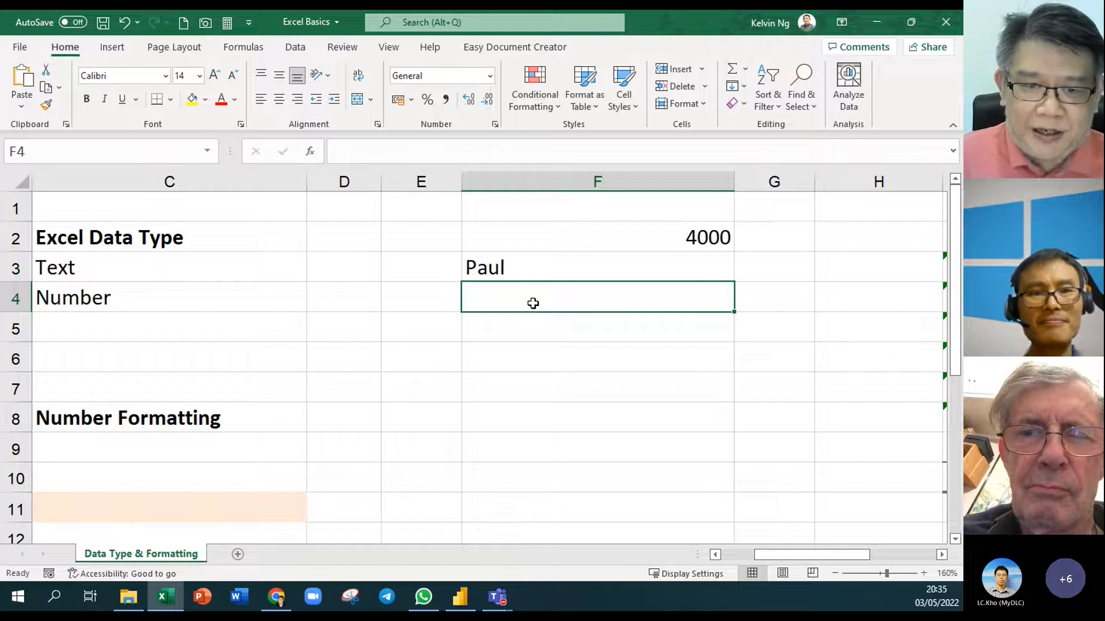
Store '2000 as text in F4 and inspect its apostrophe and number-stored-as-text warning
type("'")
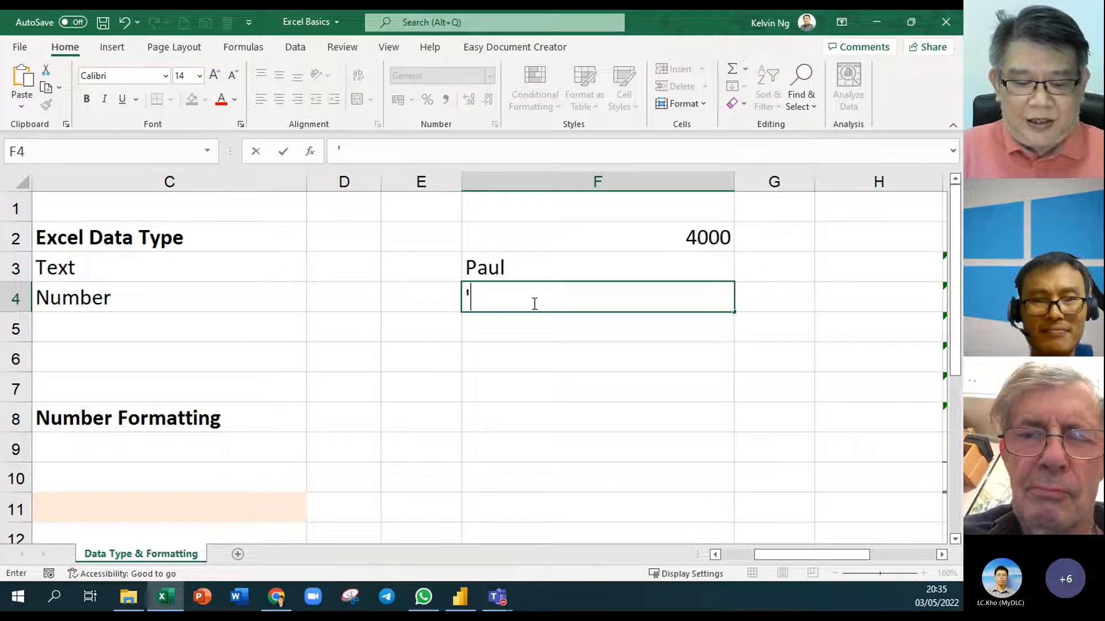
type("2000")
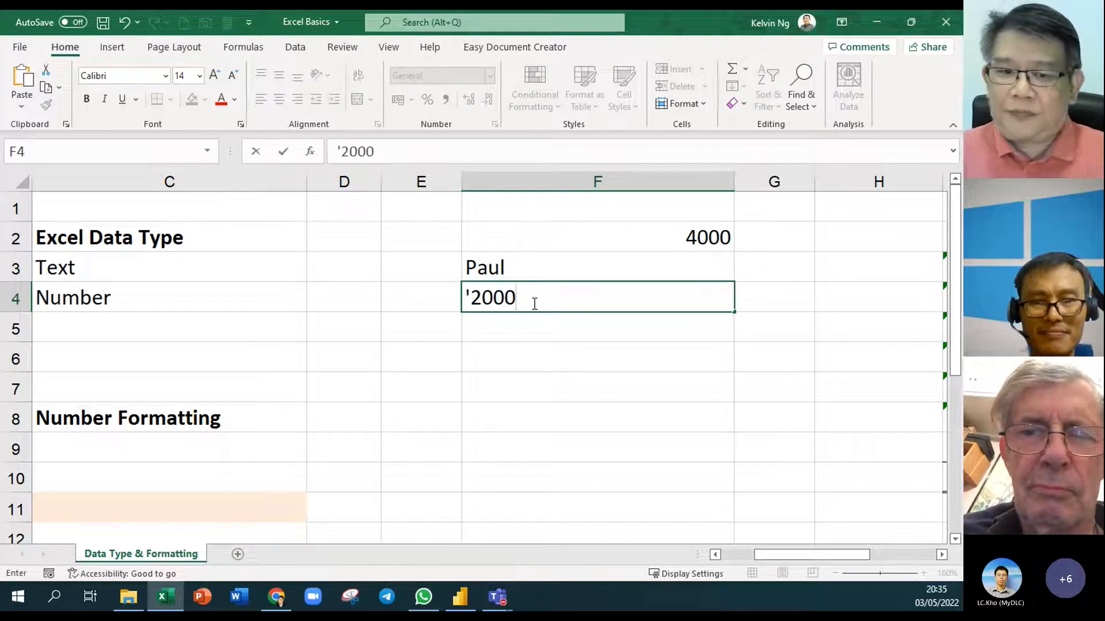
key("Return")
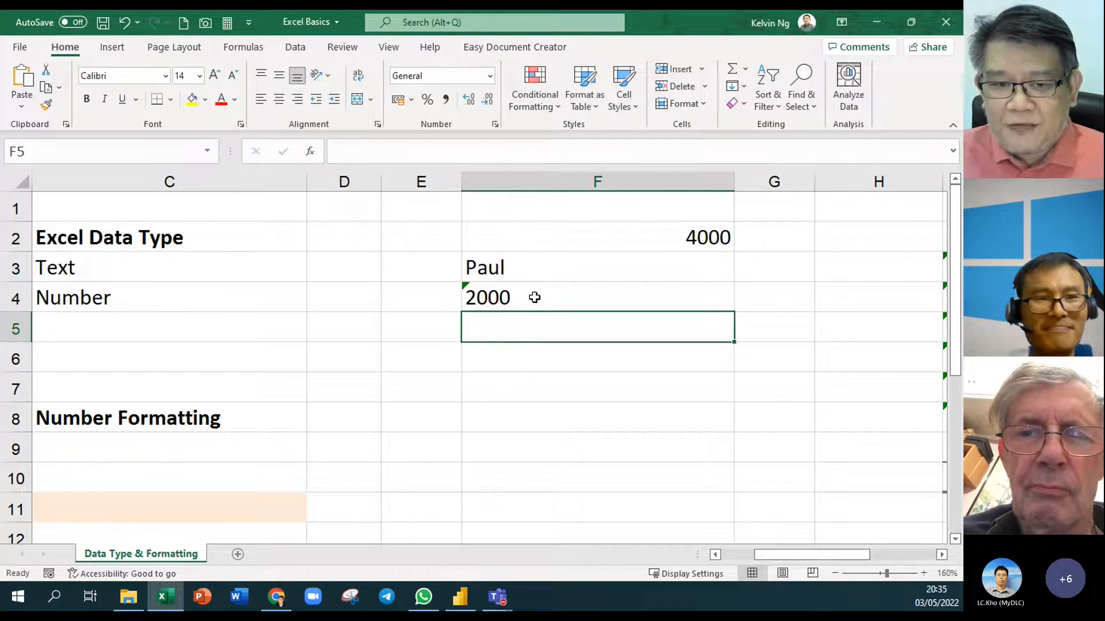
double_click(534, 297)
left_click_drag(472, 296, 461, 297)
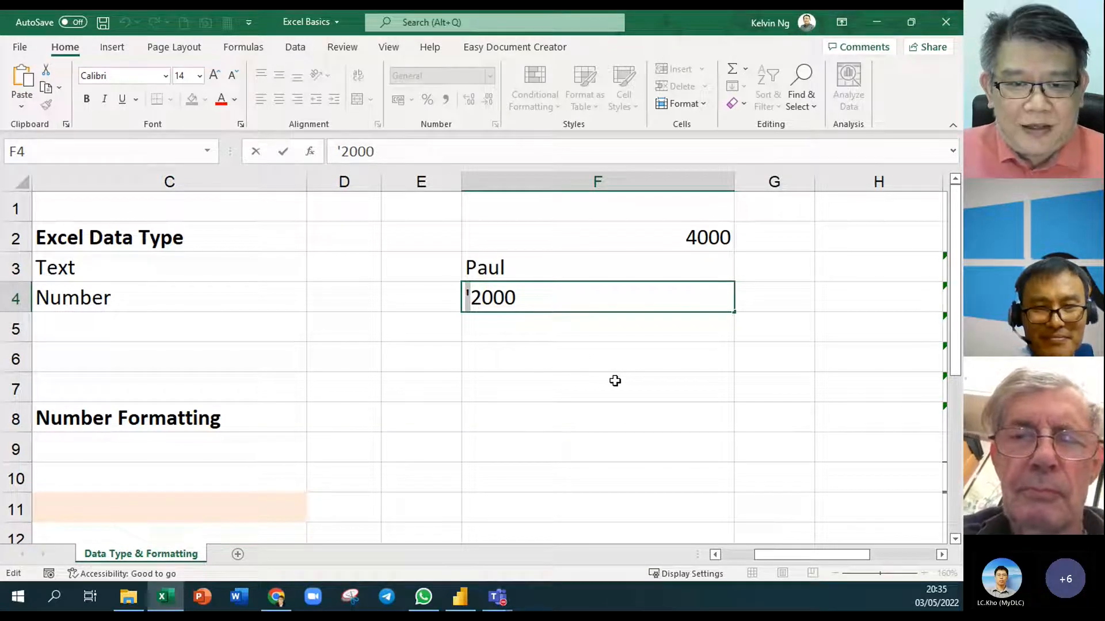
key("Escape")
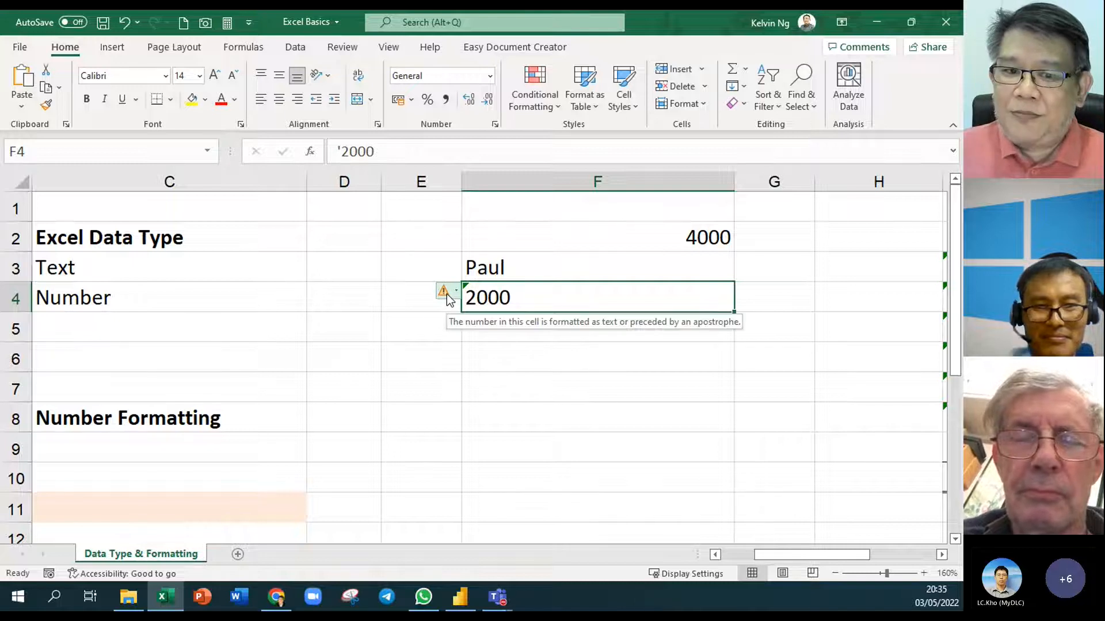
left_click(449, 298)
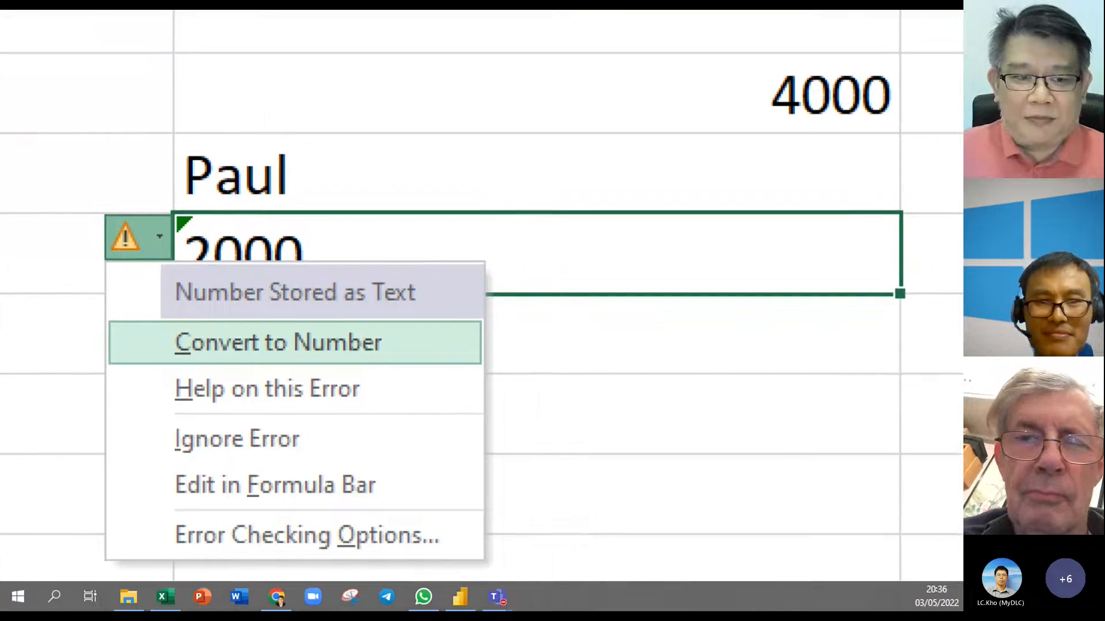
mouse_move(452, 266)
left_mouse_down()
mouse_move(267, 308)
mouse_move(152, 320)
left_mouse_up()
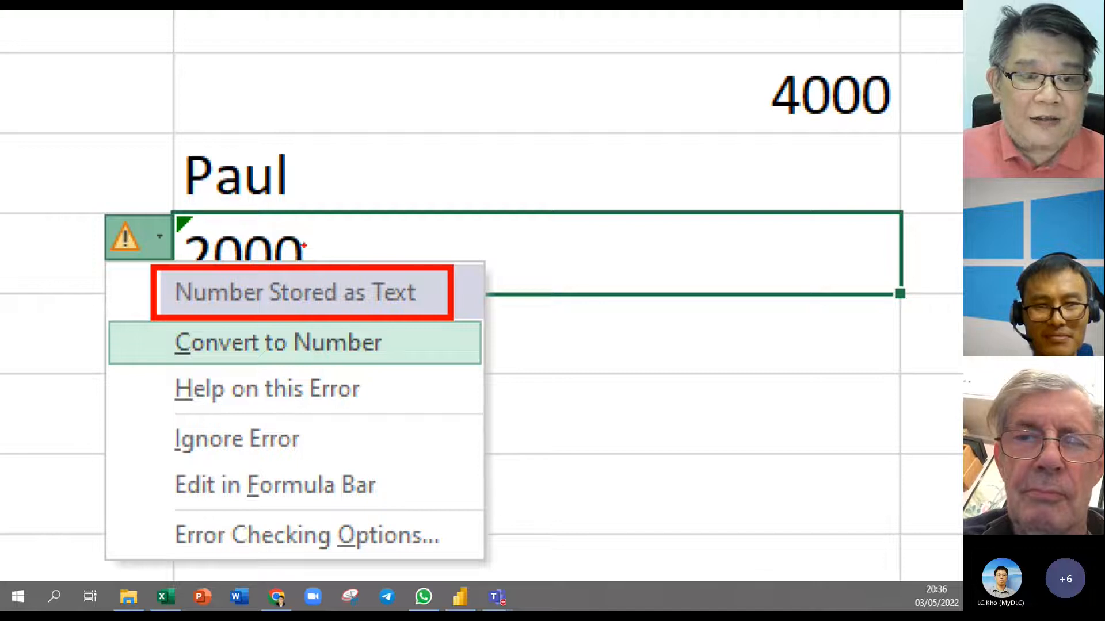
key("Escape")
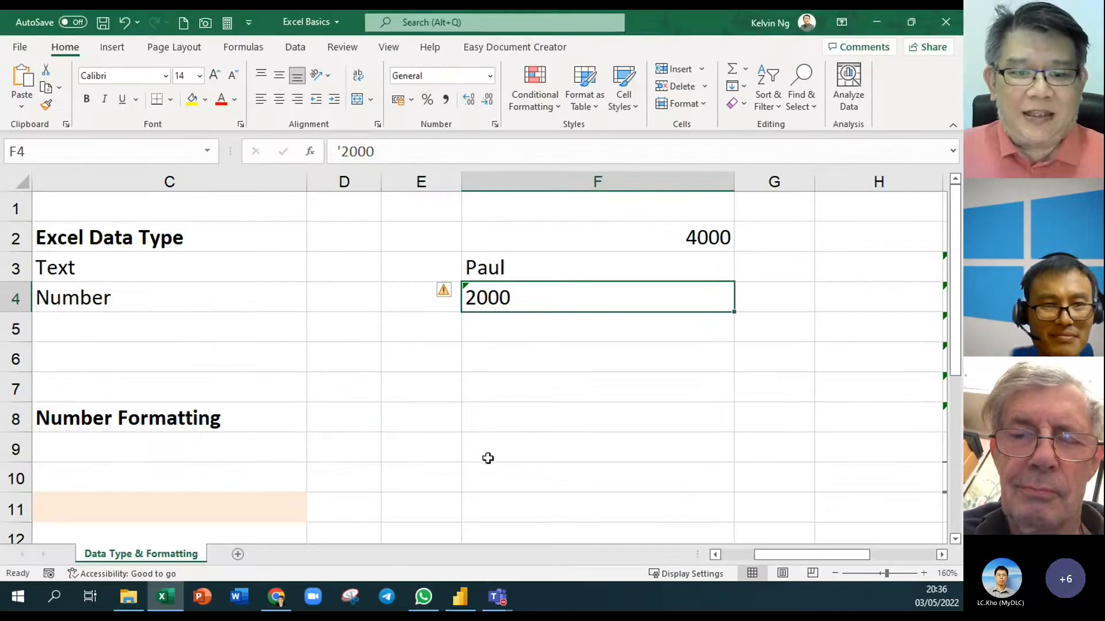
Insert an AutoSum total of the cells above into F6
left_click(529, 351)
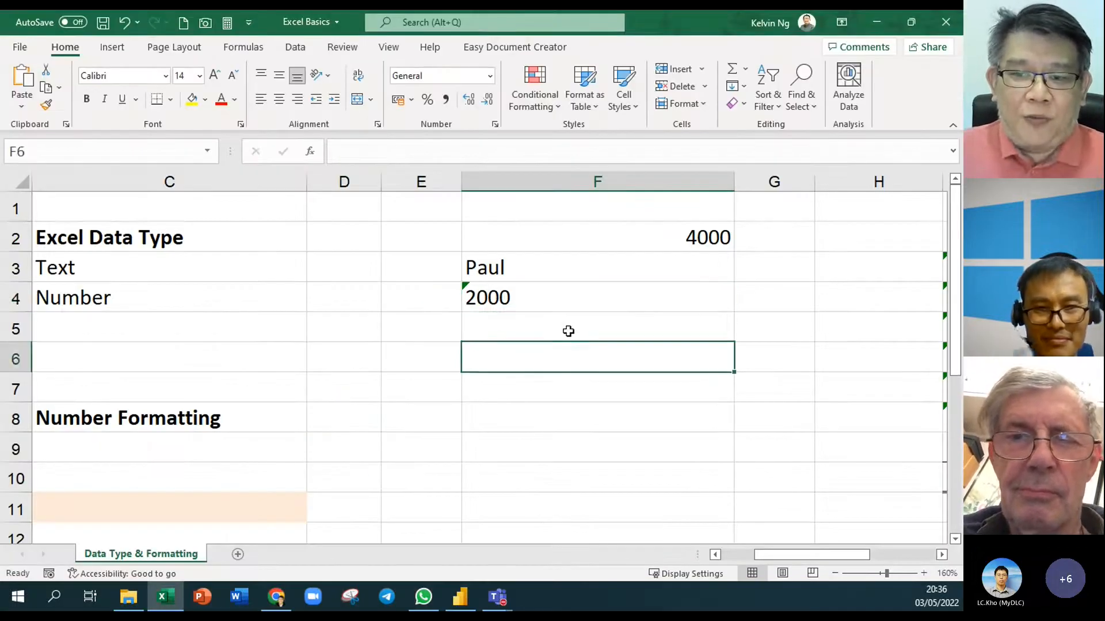
left_click(732, 74)
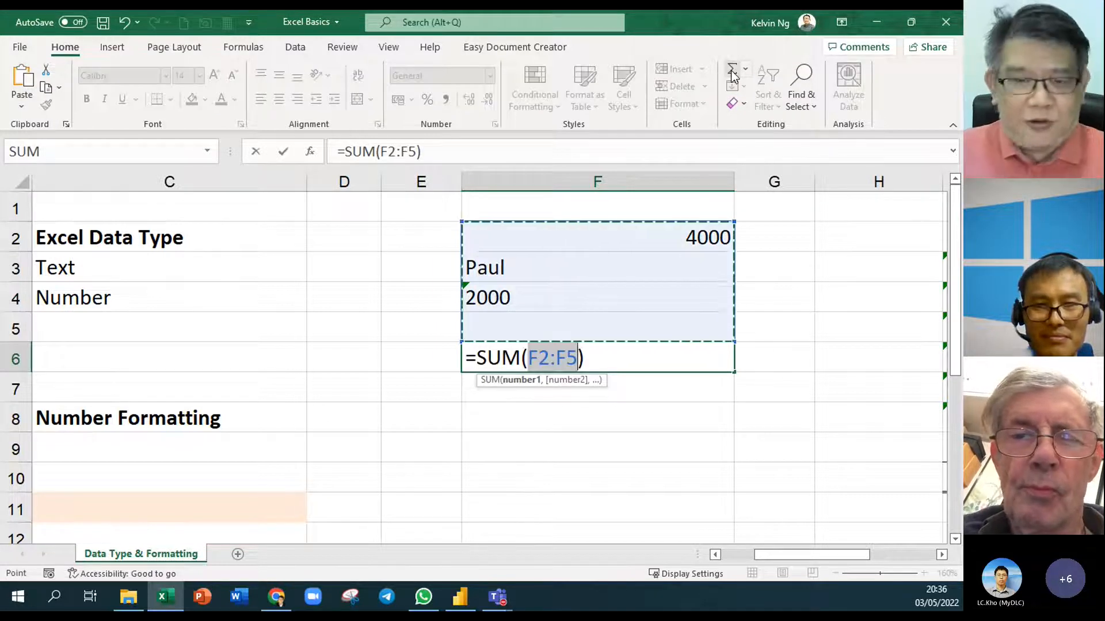
key("Return")
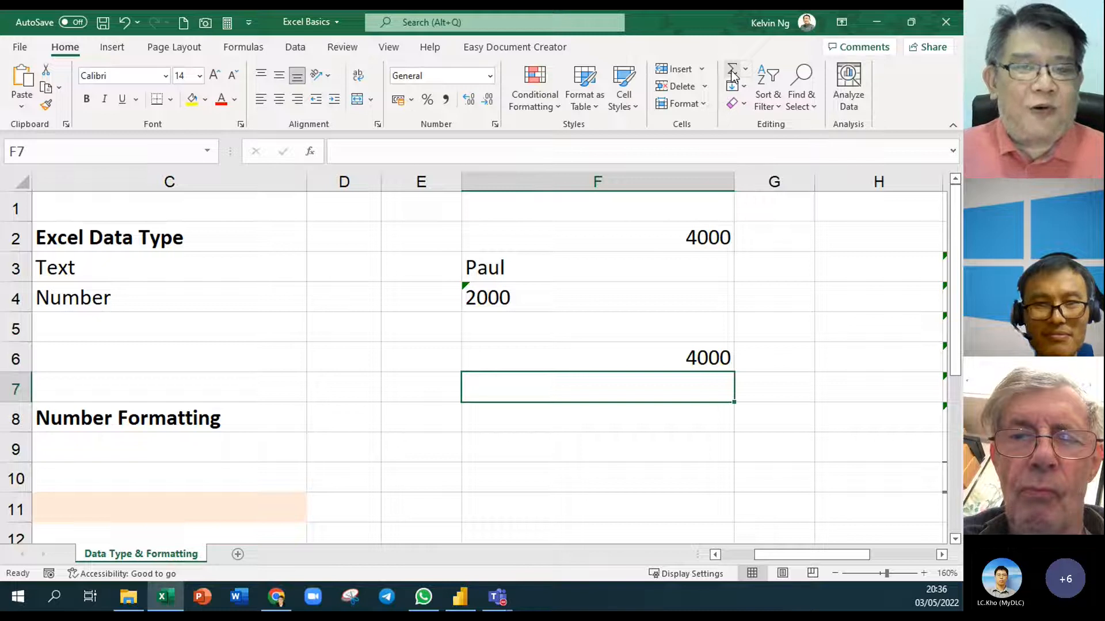
left_click(717, 364)
Retype F6 as =SUM(F2:F5), which returns 4000 because of the text-stored 2000
type("=sum")
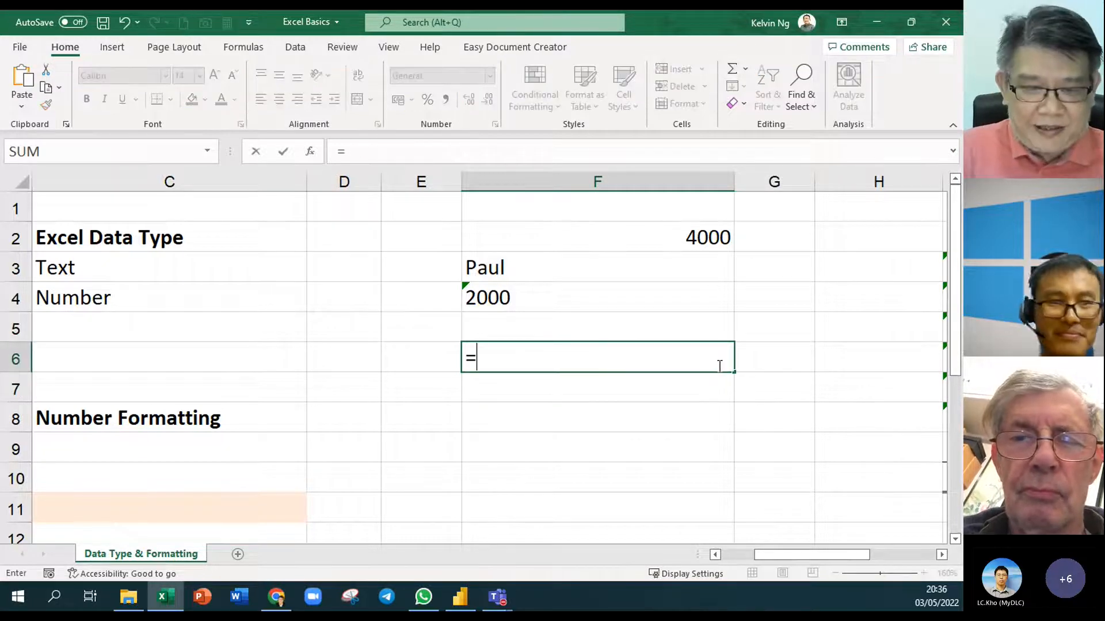
key("Tab")
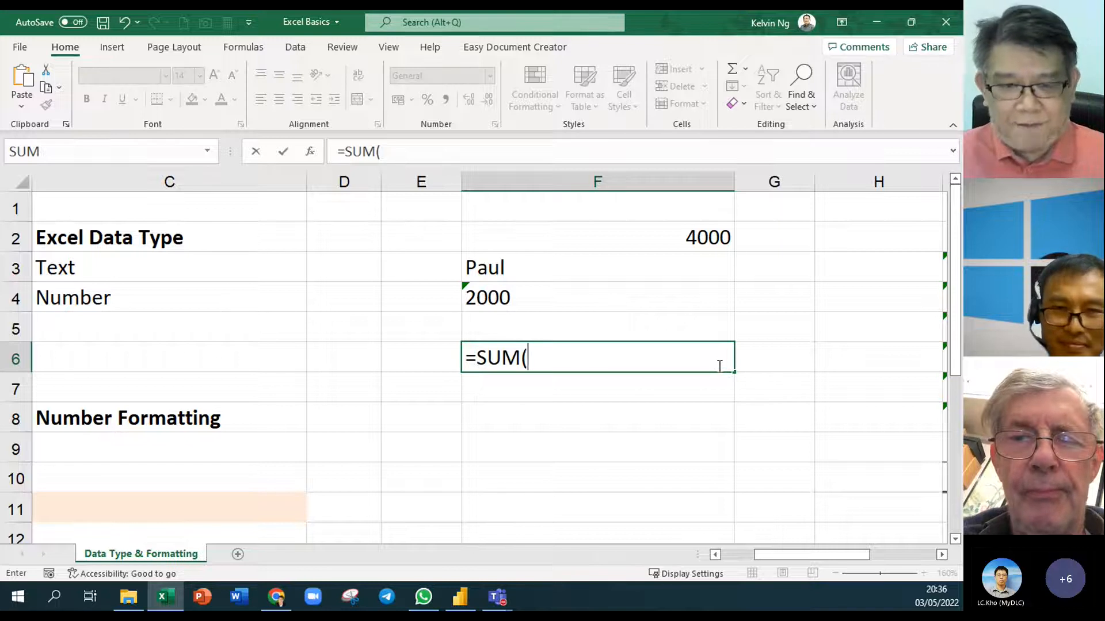
key("BackSpace")
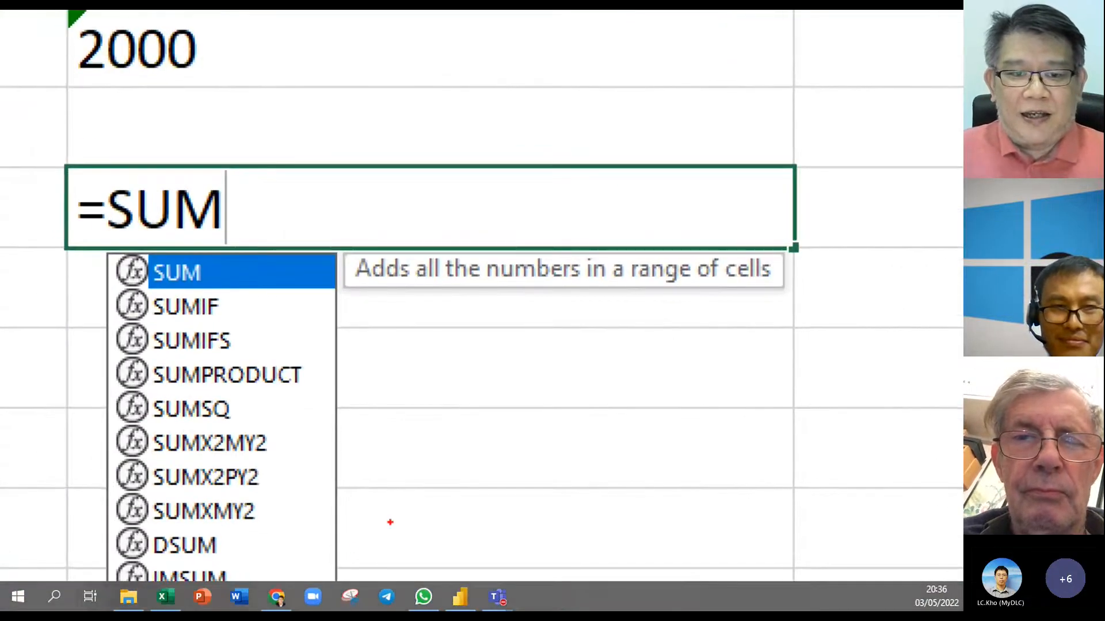
mouse_move(529, 289)
left_mouse_down()
mouse_move(545, 314)
mouse_move(541, 333)
left_mouse_up()
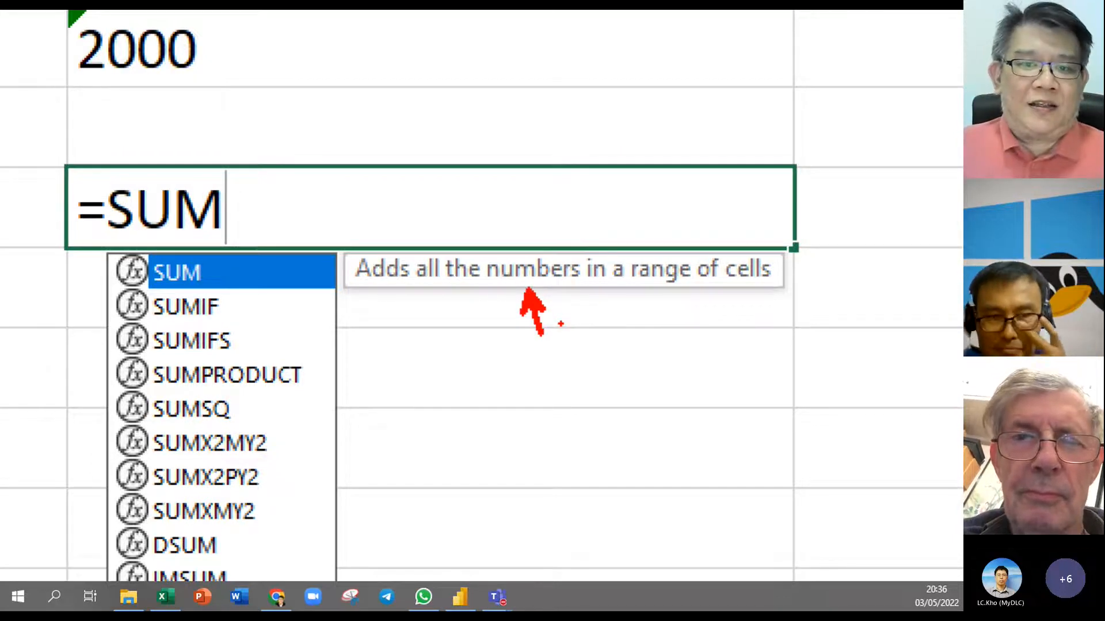
key("Escape")
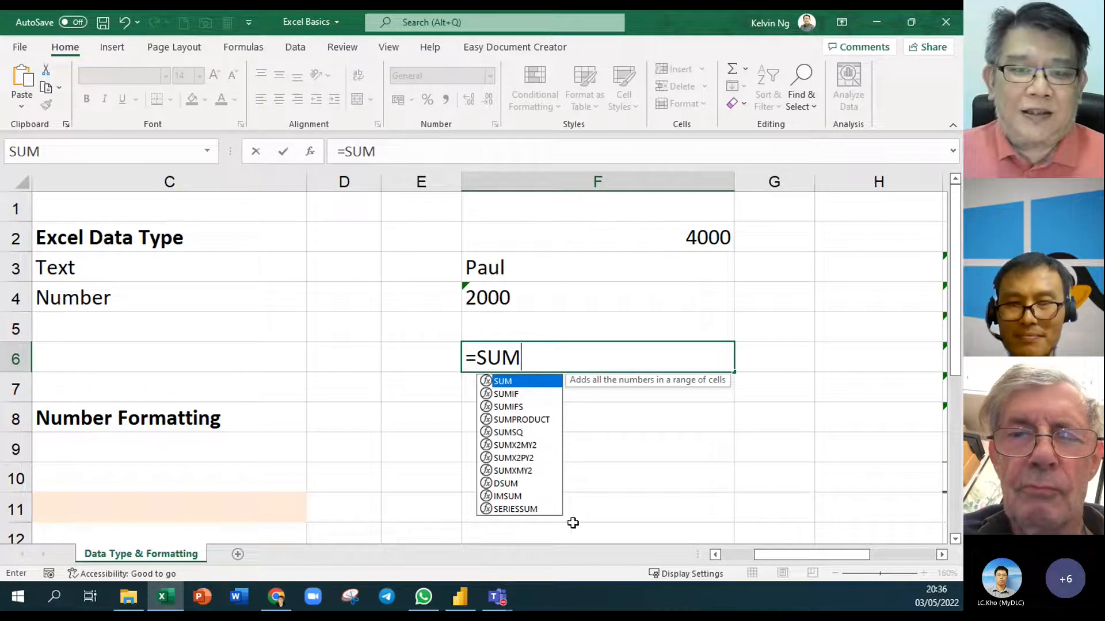
type("(")
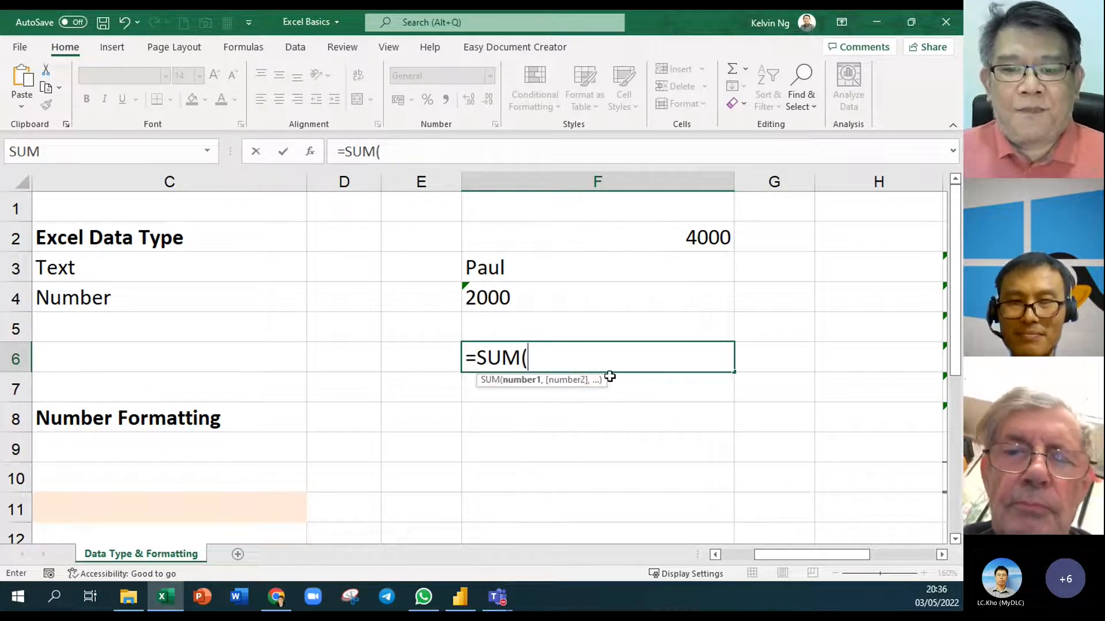
left_click_drag(636, 244, 640, 315)
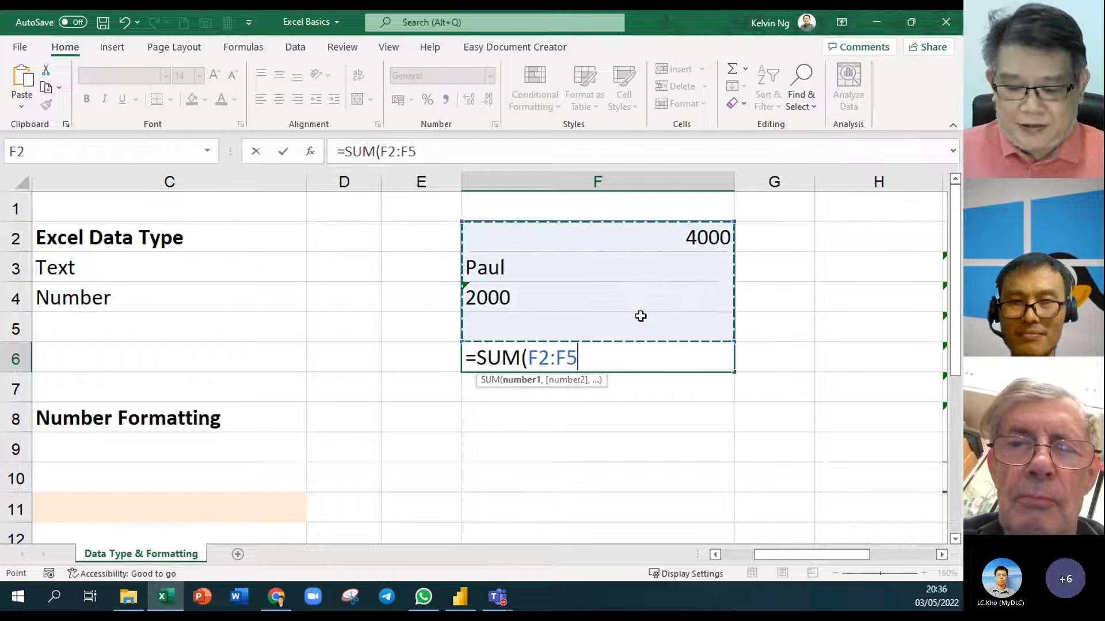
key("Return")
left_click(633, 353)
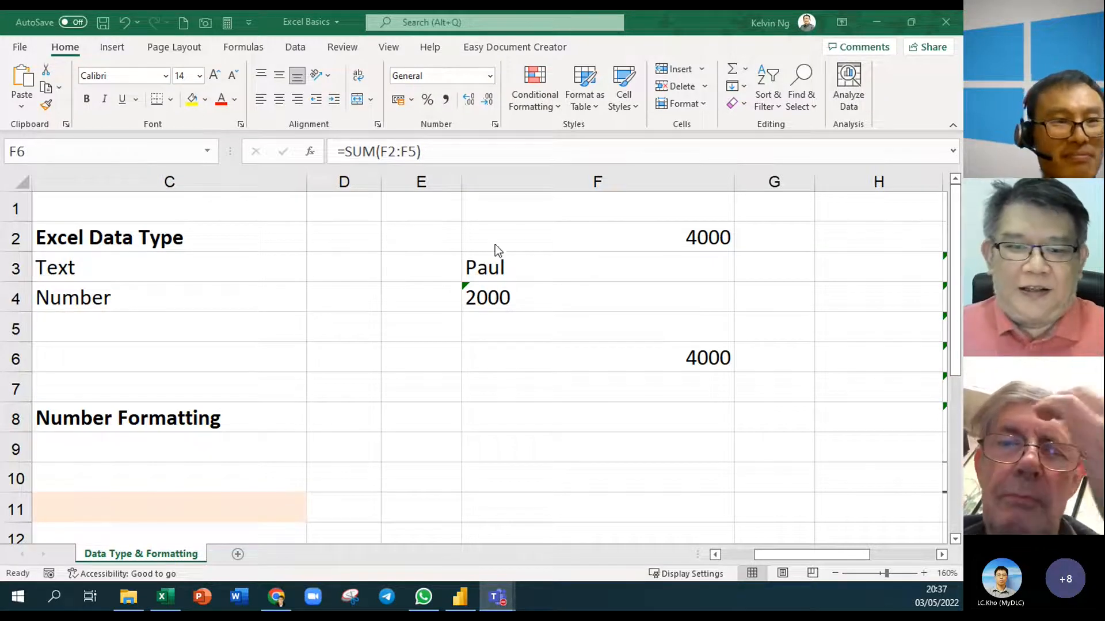
left_click(497, 298)
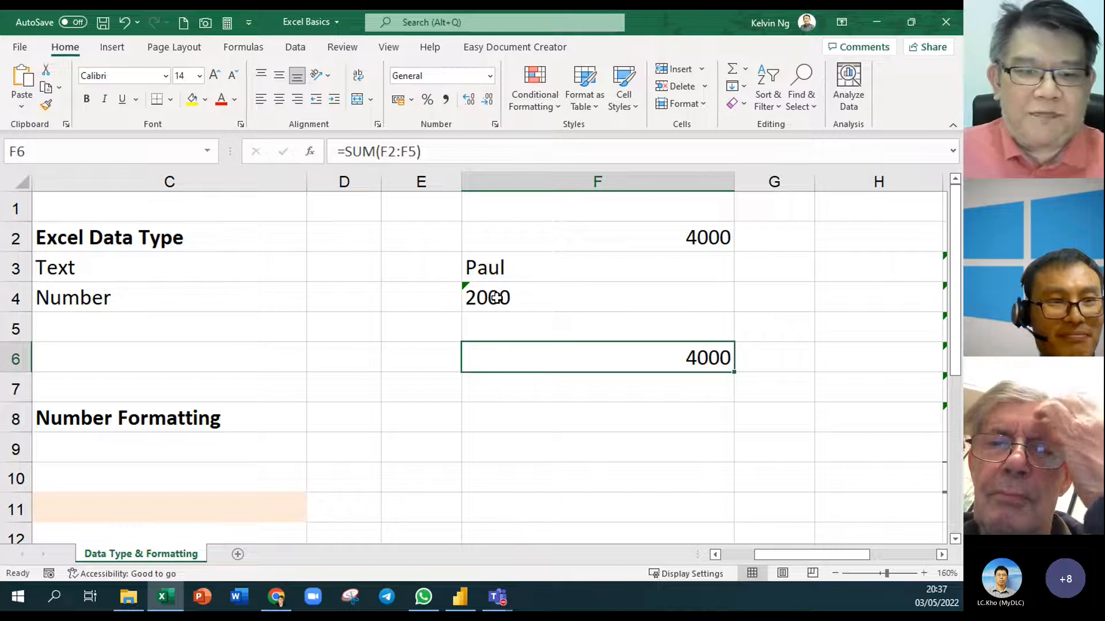
Change F4 to '01000 so the leading zero is kept as text, and check F6 still shows 4000
left_click(509, 298)
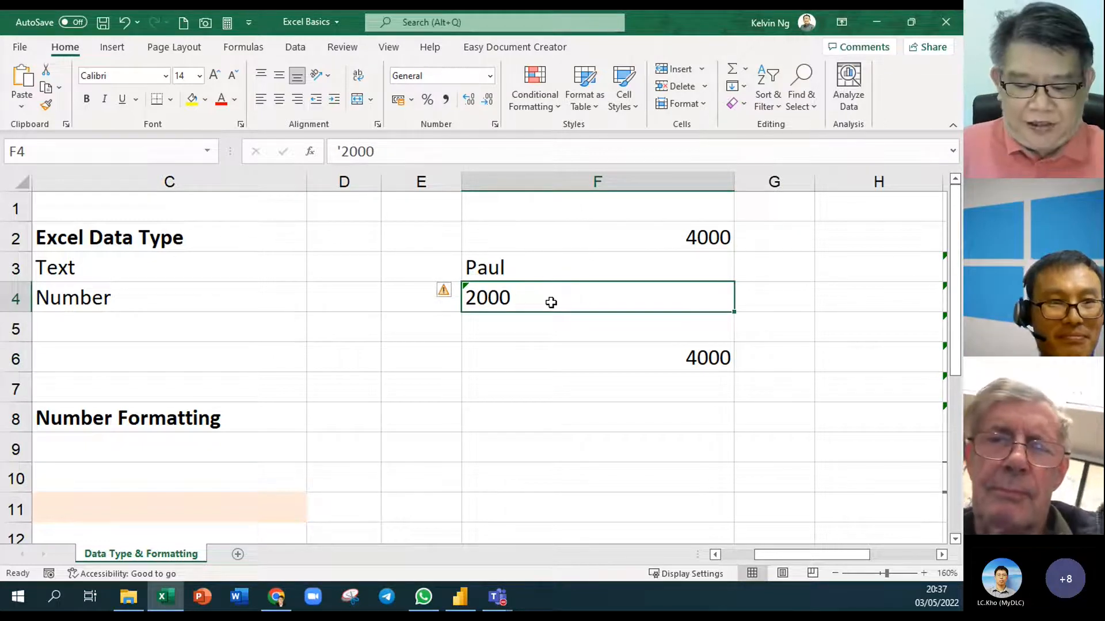
type("001000")
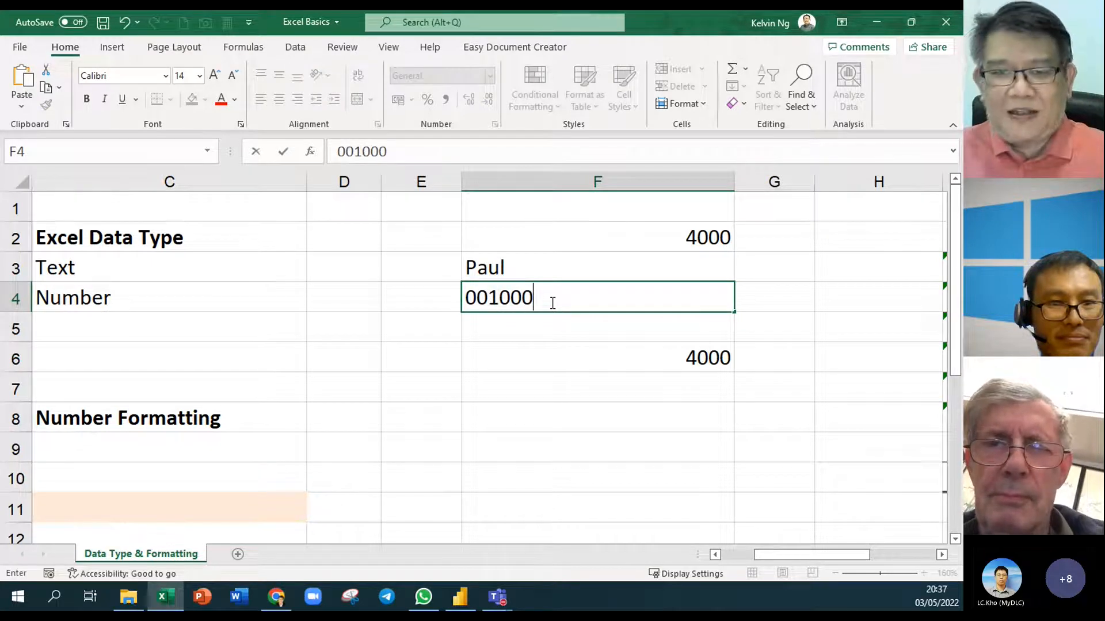
key("Return")
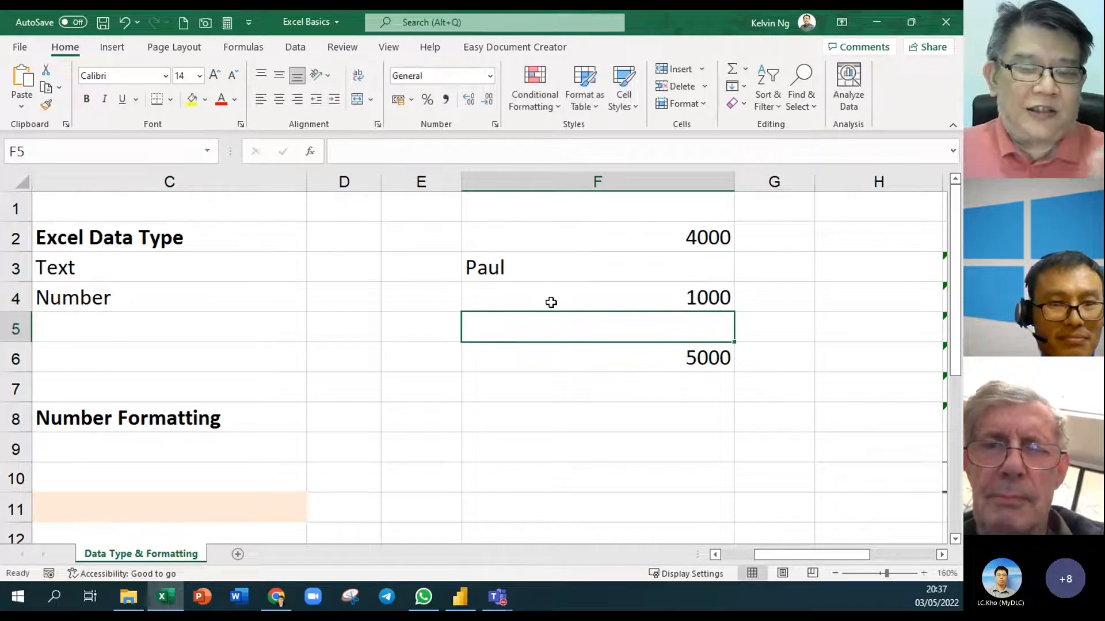
double_click(621, 299)
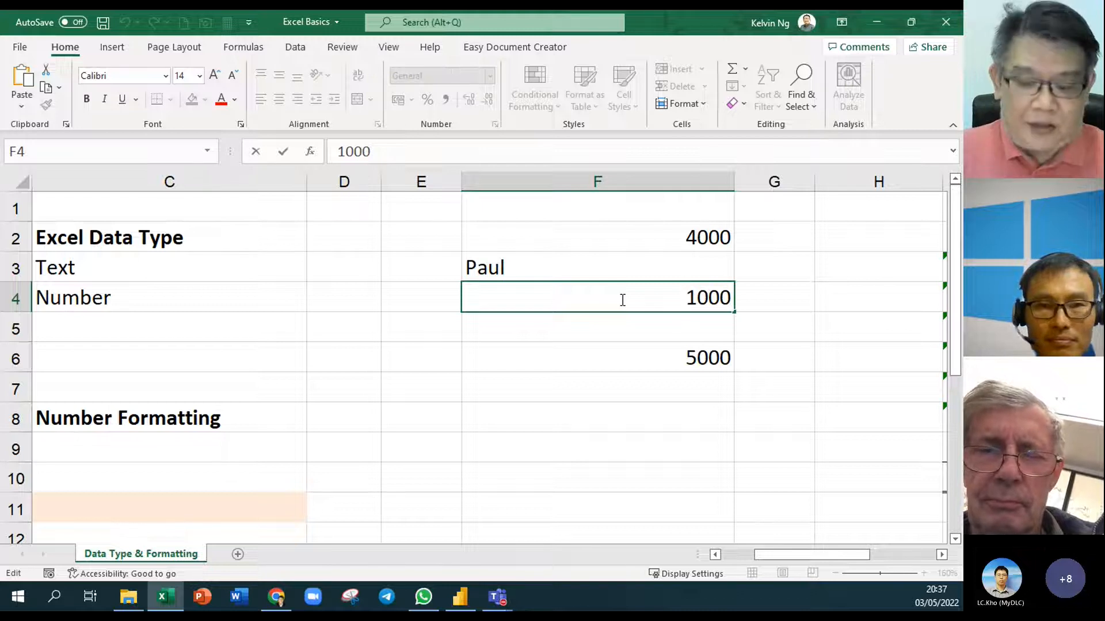
type("'0")
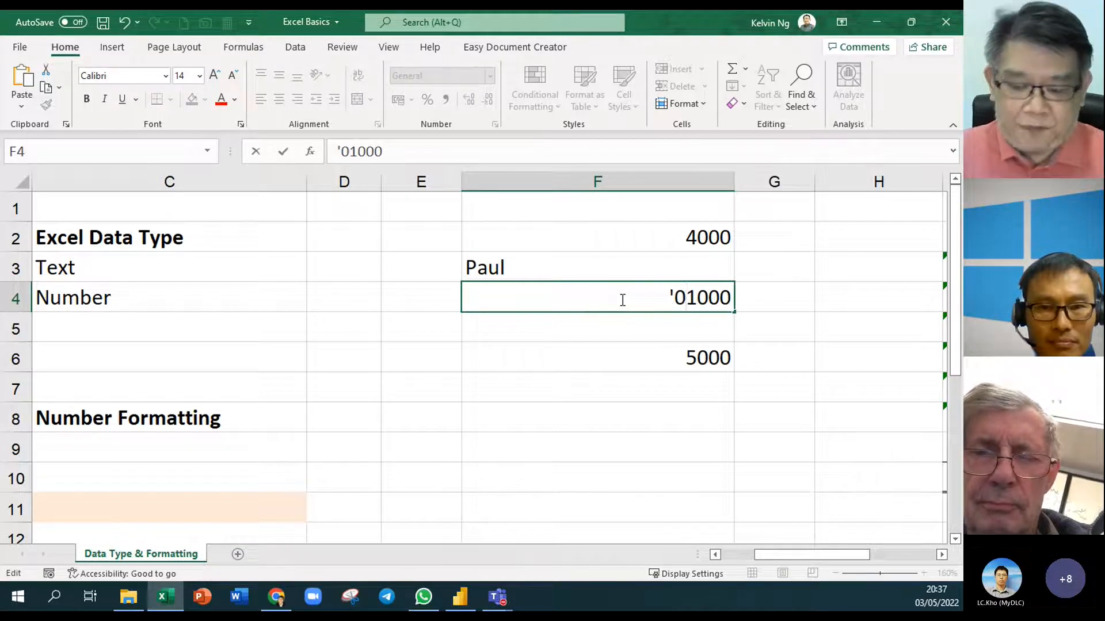
key("Return")
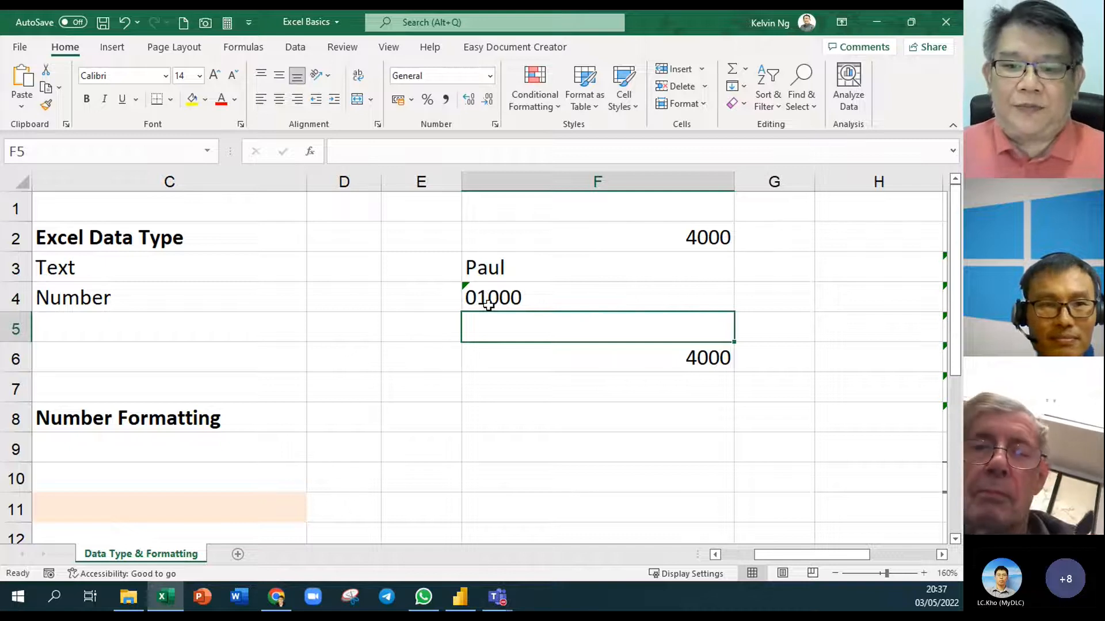
left_click(578, 361)
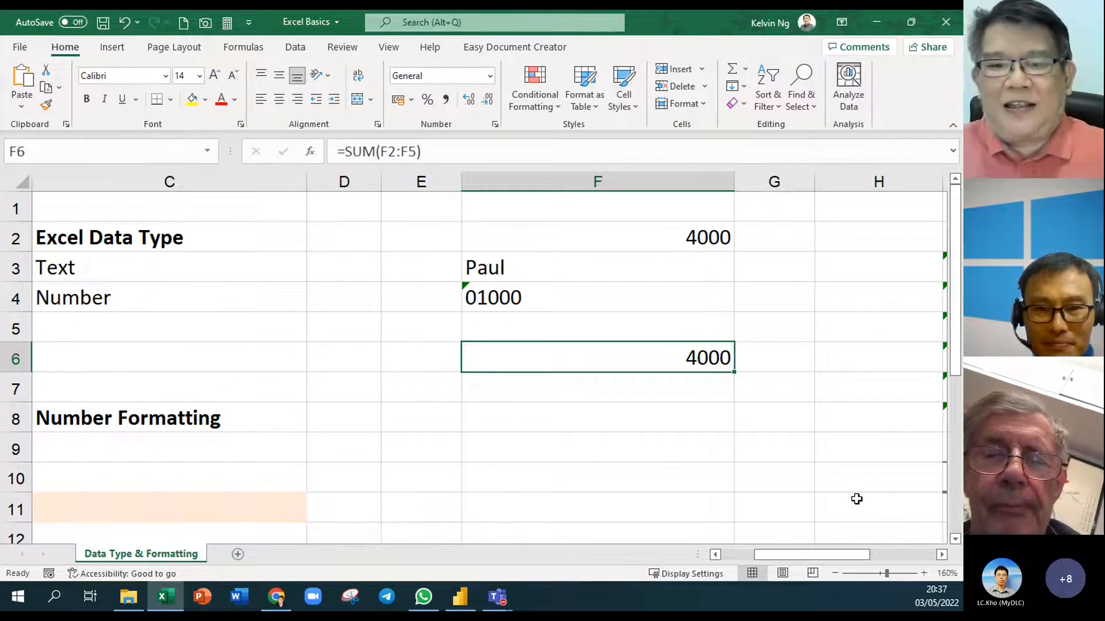
Enter =F2+F4 in F8, which returns 5000
left_click(642, 412)
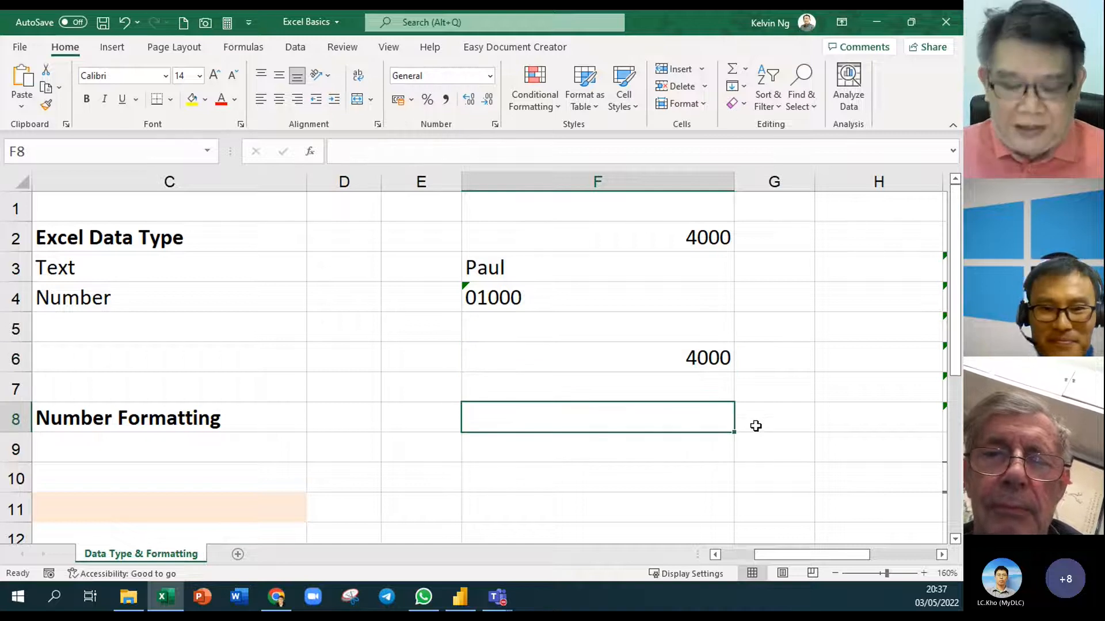
type("=")
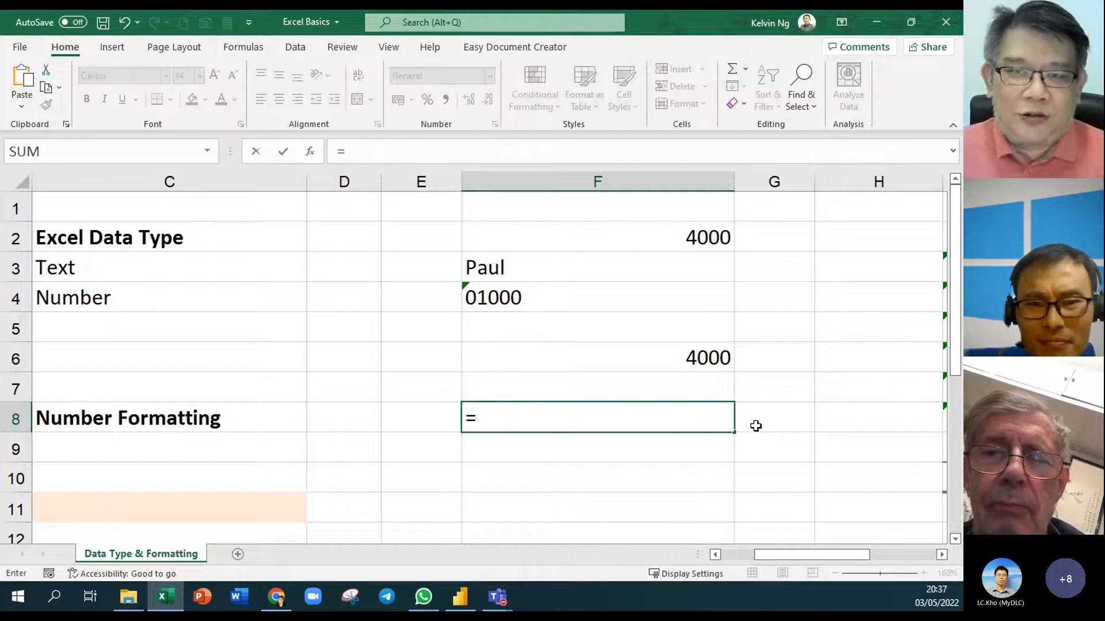
left_click(662, 237)
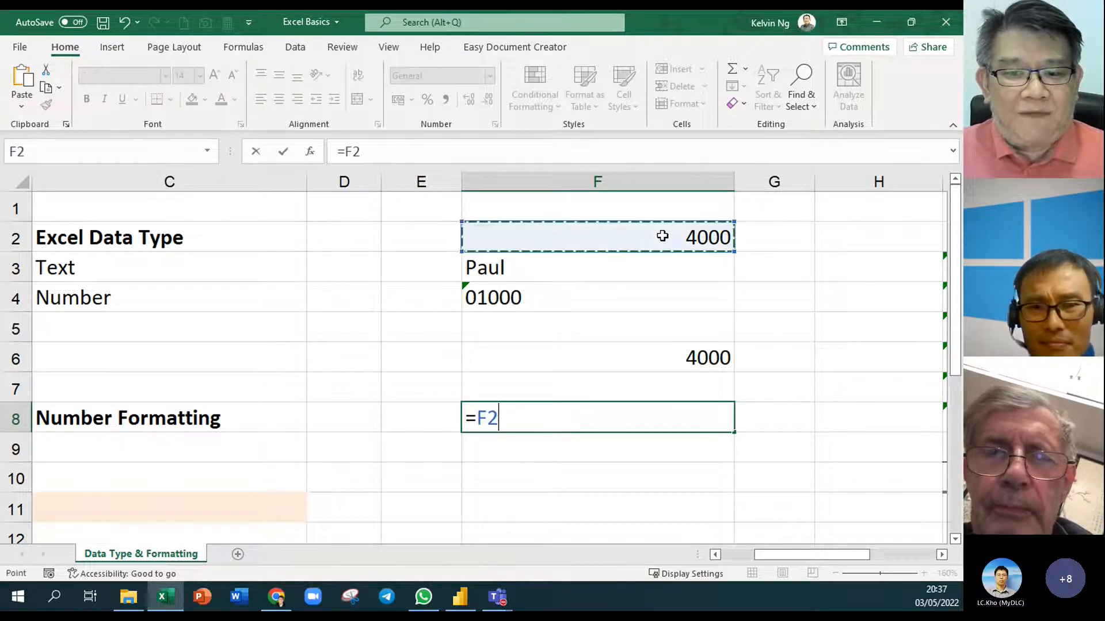
type("+")
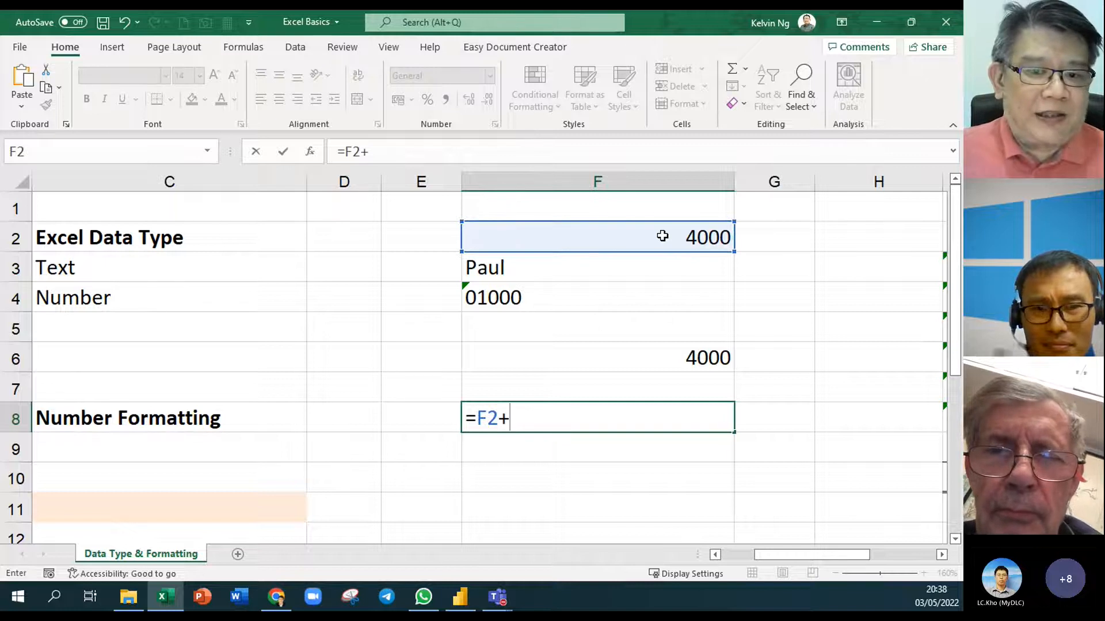
left_click(647, 304)
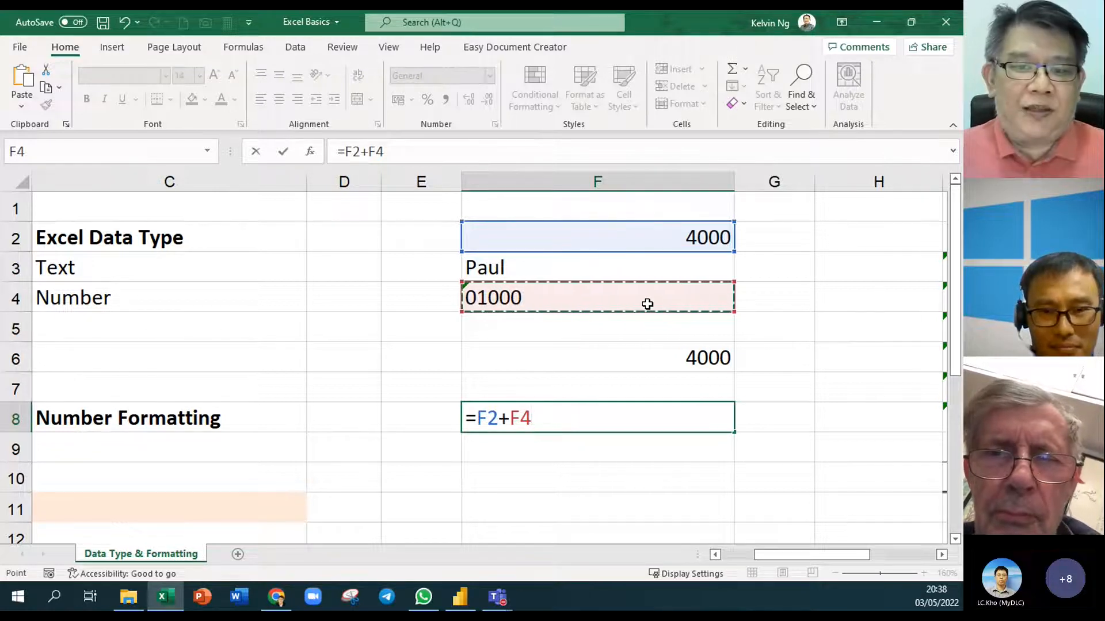
key("Return")
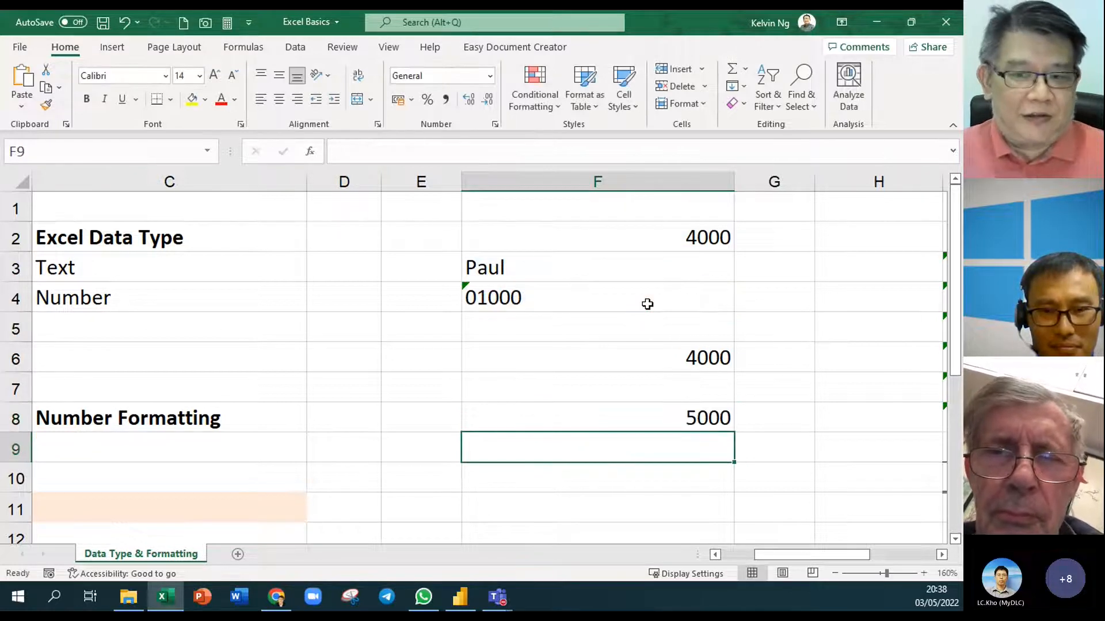
left_click(711, 418)
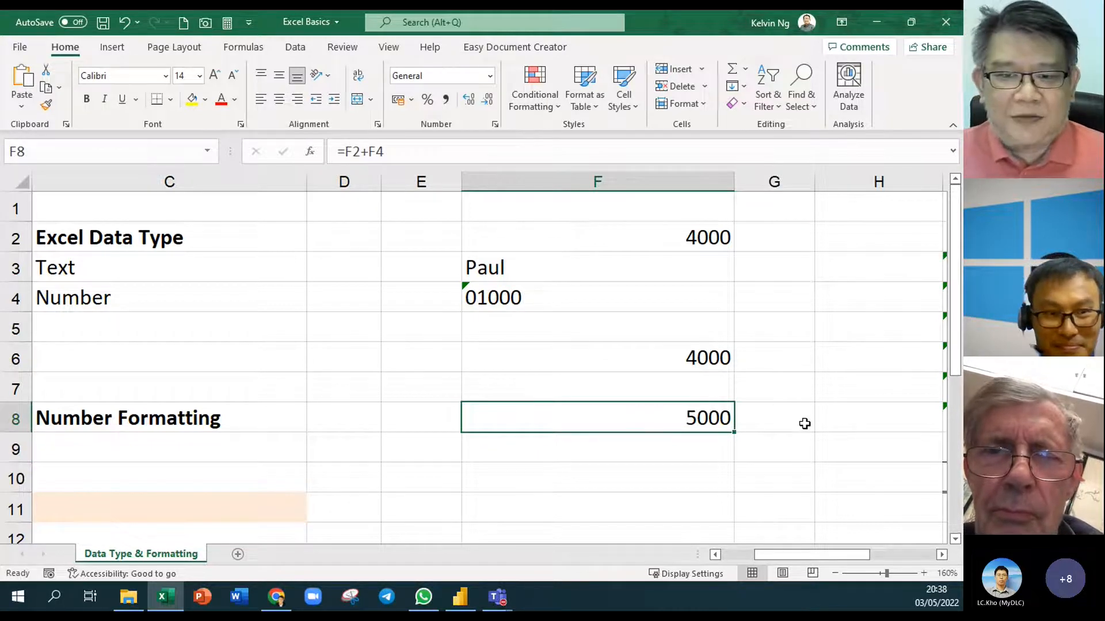
scroll(804, 422, "down", 2)
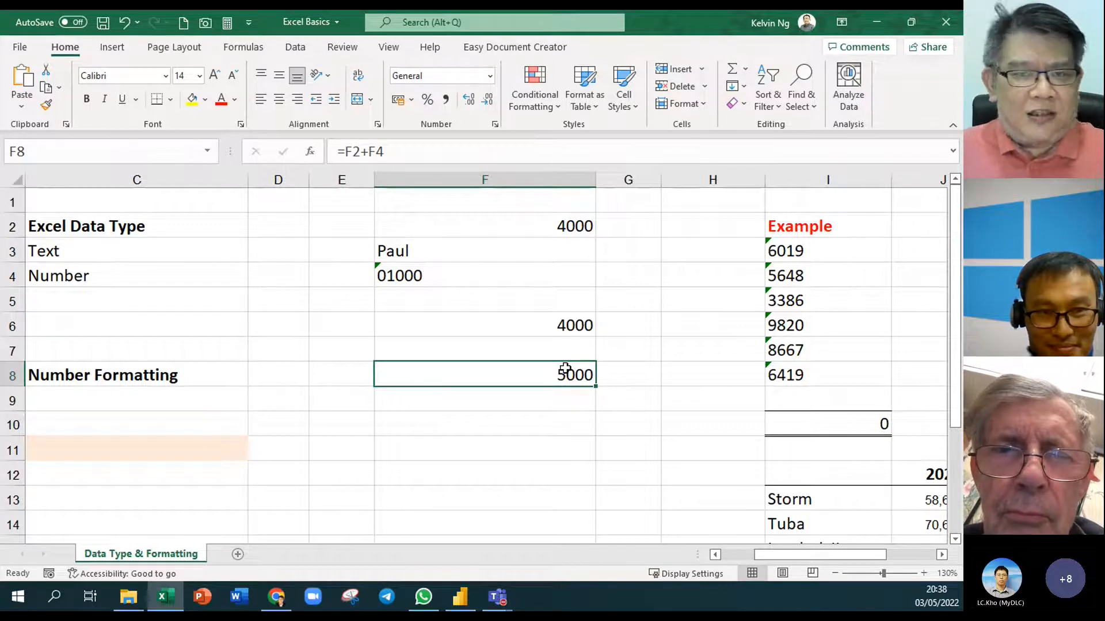
Compare F6 with F8, re-entering =F2+F4 in F8 so it shows 5000
left_click_drag(525, 331, 533, 375)
left_click(532, 375)
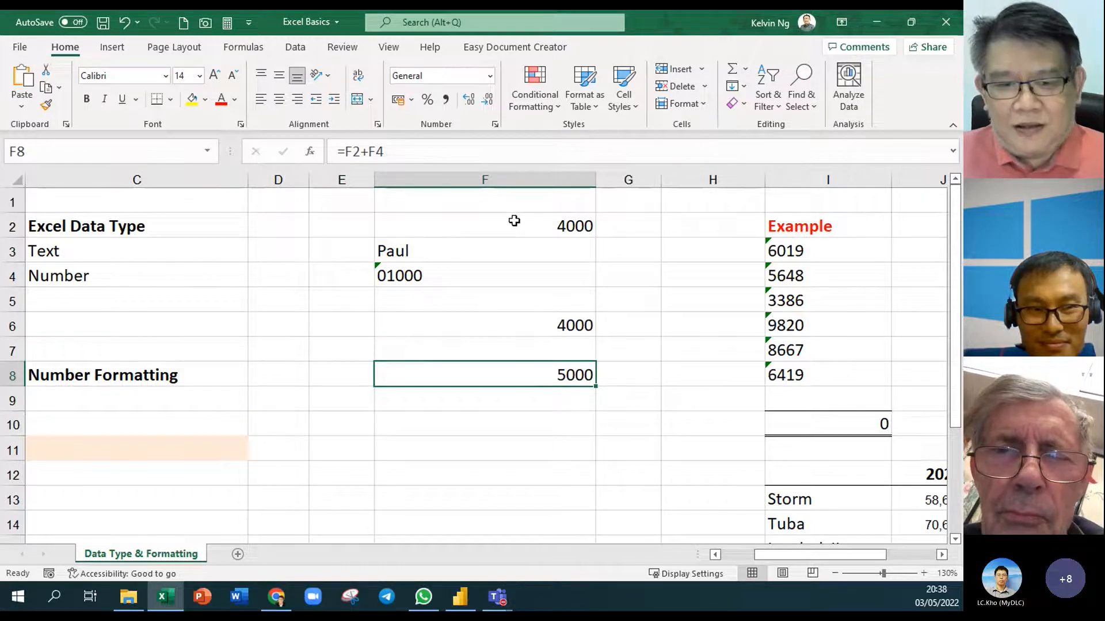
left_click_drag(513, 221, 506, 270)
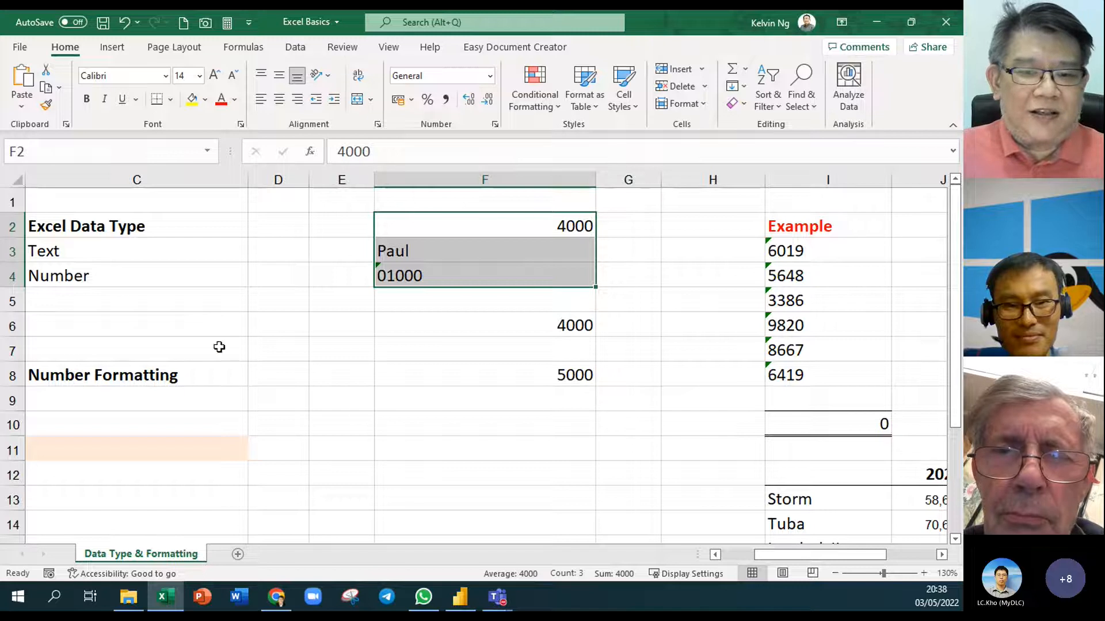
left_click(475, 375)
type("=F2+F4")
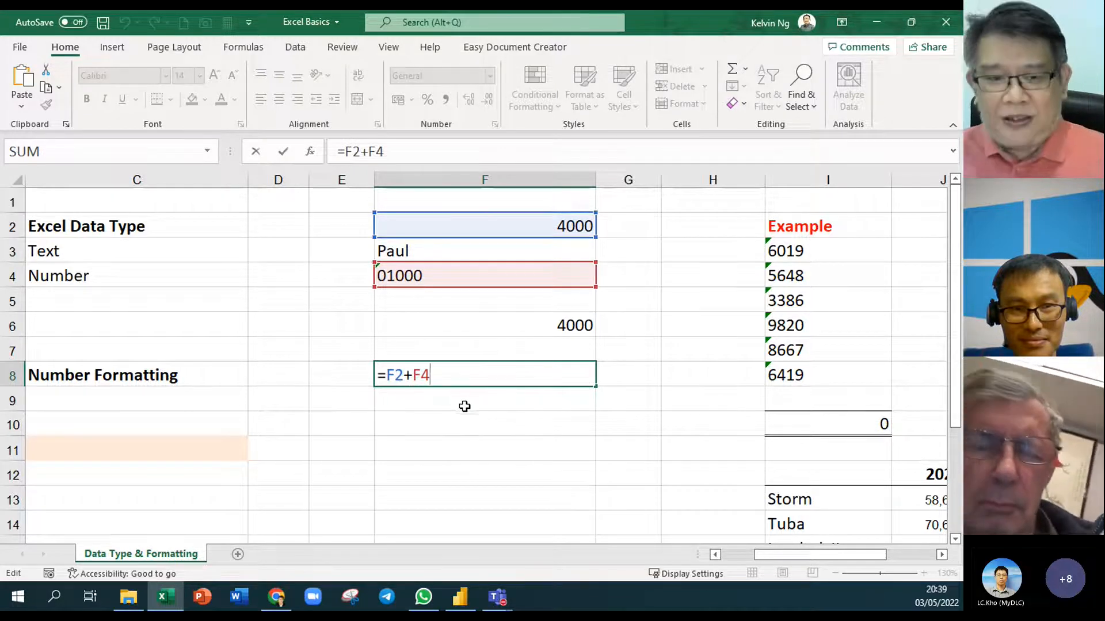
key("Return")
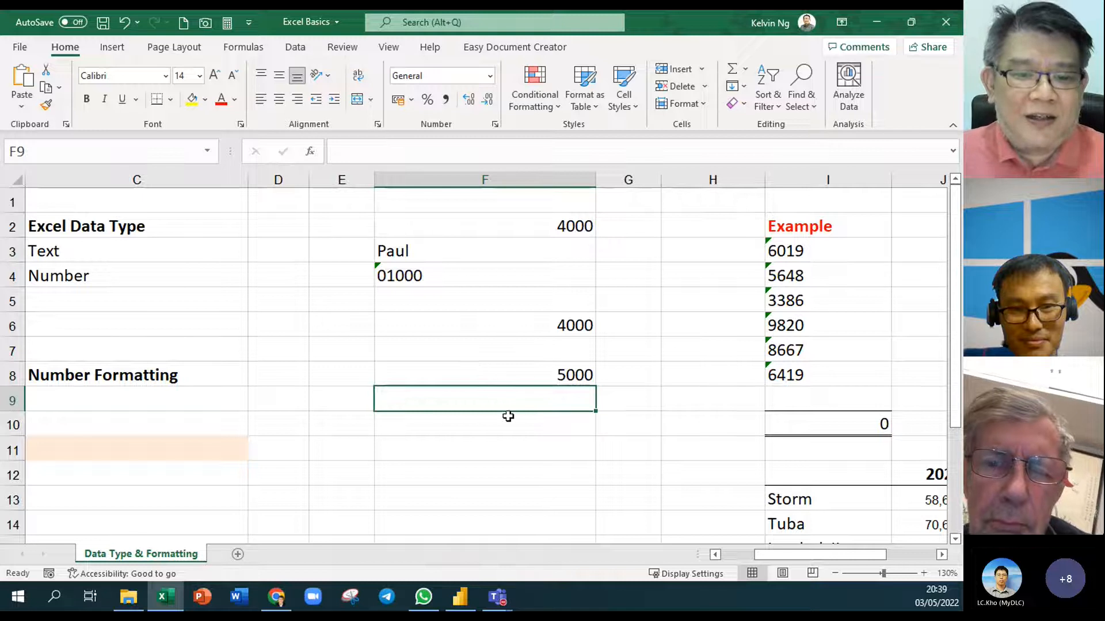
left_click_drag(530, 301, 540, 380)
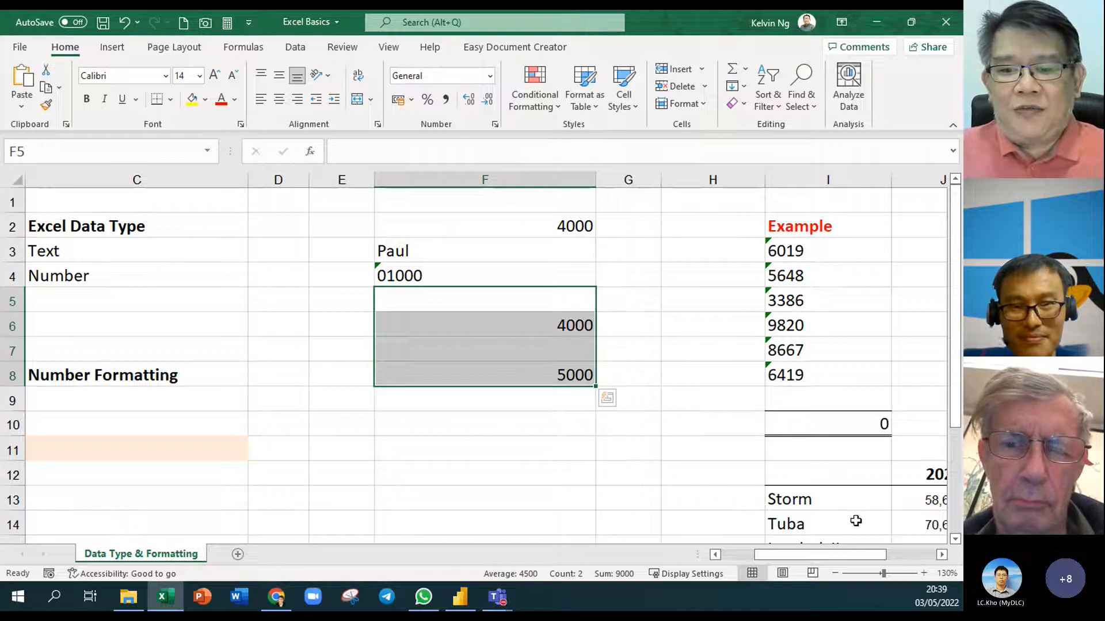
Scroll to the Example column and ignore the number-stored-as-text errors in I3:I8
left_click(941, 555)
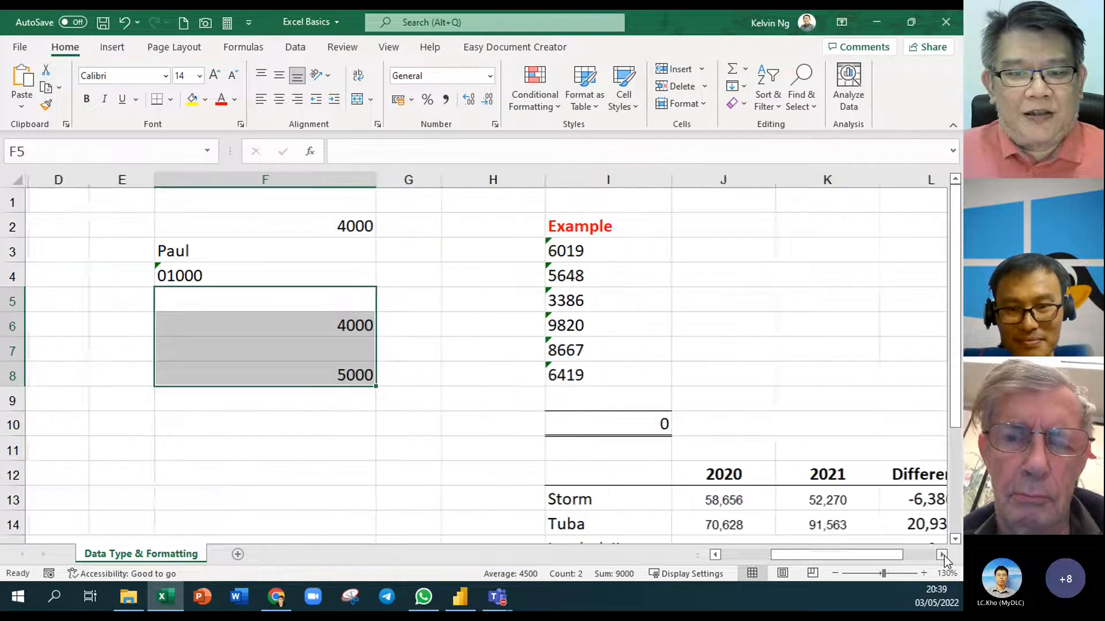
left_click(942, 555)
left_click(942, 555)
left_click(585, 251)
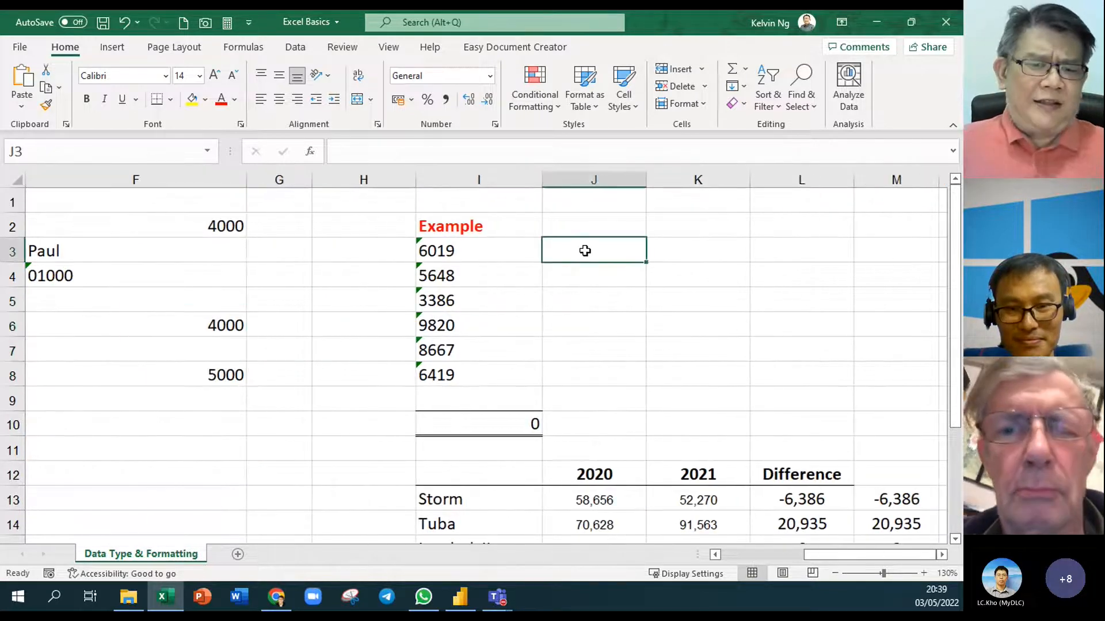
left_click_drag(461, 253, 478, 369)
left_click(397, 246)
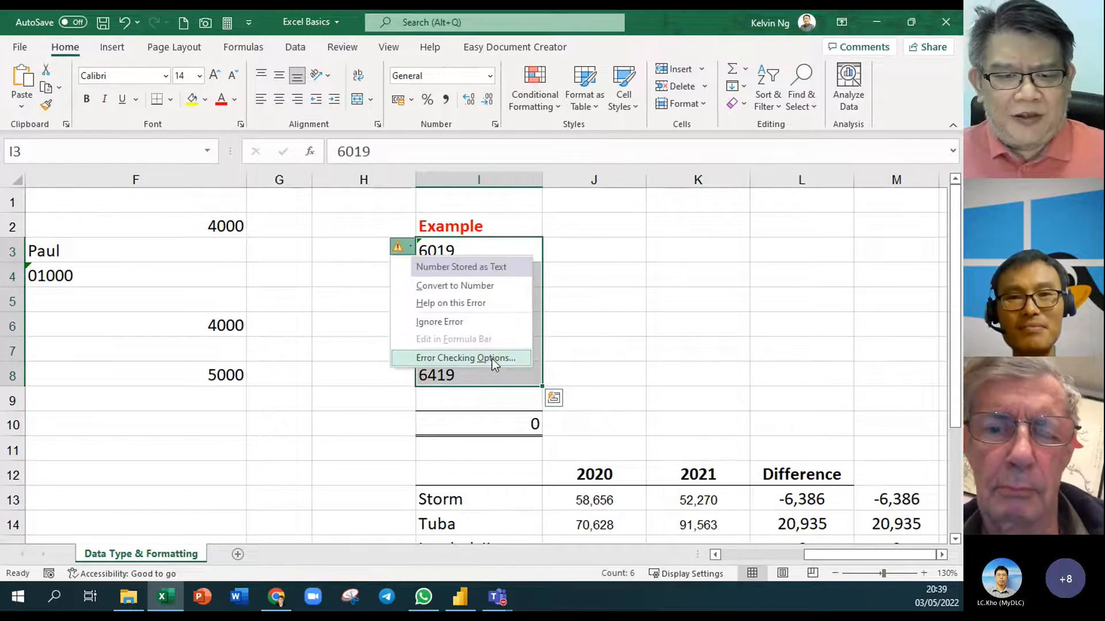
left_click(473, 320)
left_click(689, 333)
Reselect the Example values 6019 to 6419 in I3:I8 and inspect them
left_click_drag(496, 252, 507, 373)
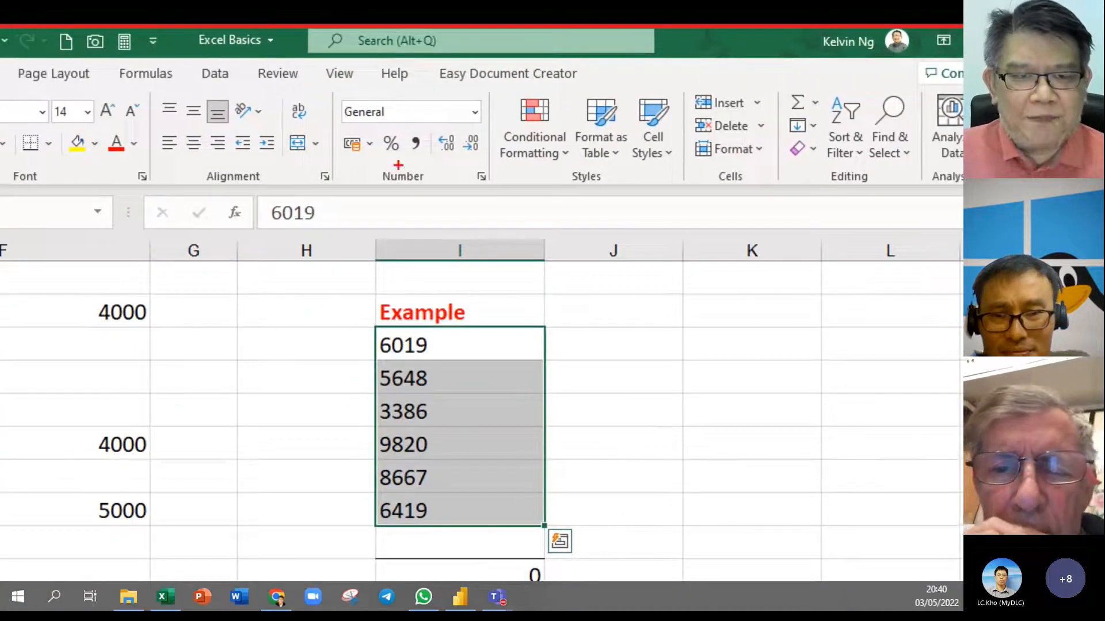
left_click_drag(425, 87, 324, 131)
left_click_drag(146, 123, 251, 164)
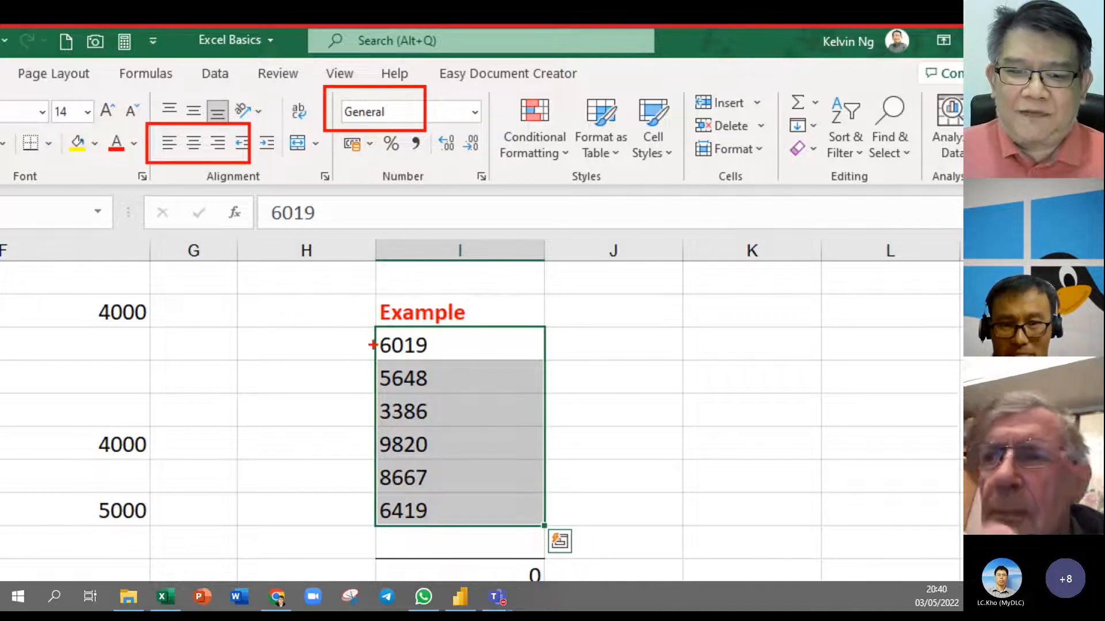
mouse_move(376, 334)
left_mouse_down()
mouse_move(377, 524)
mouse_move(436, 524)
left_mouse_up()
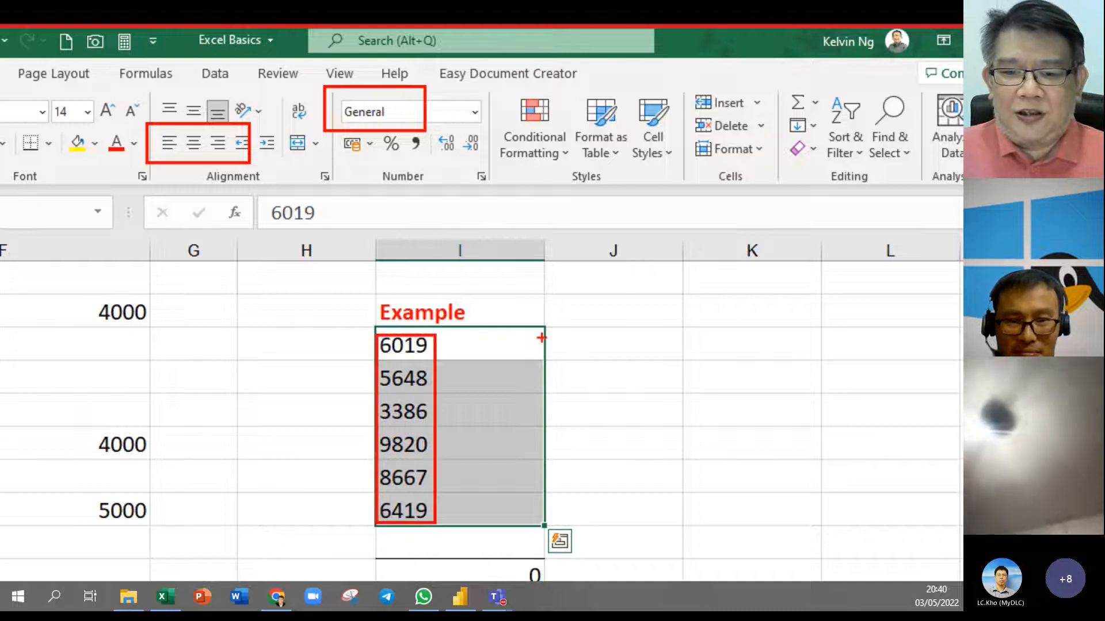
left_click_drag(529, 373, 544, 320)
mouse_move(556, 364)
left_mouse_down()
mouse_move(582, 341)
mouse_move(588, 372)
left_mouse_up()
key("Escape")
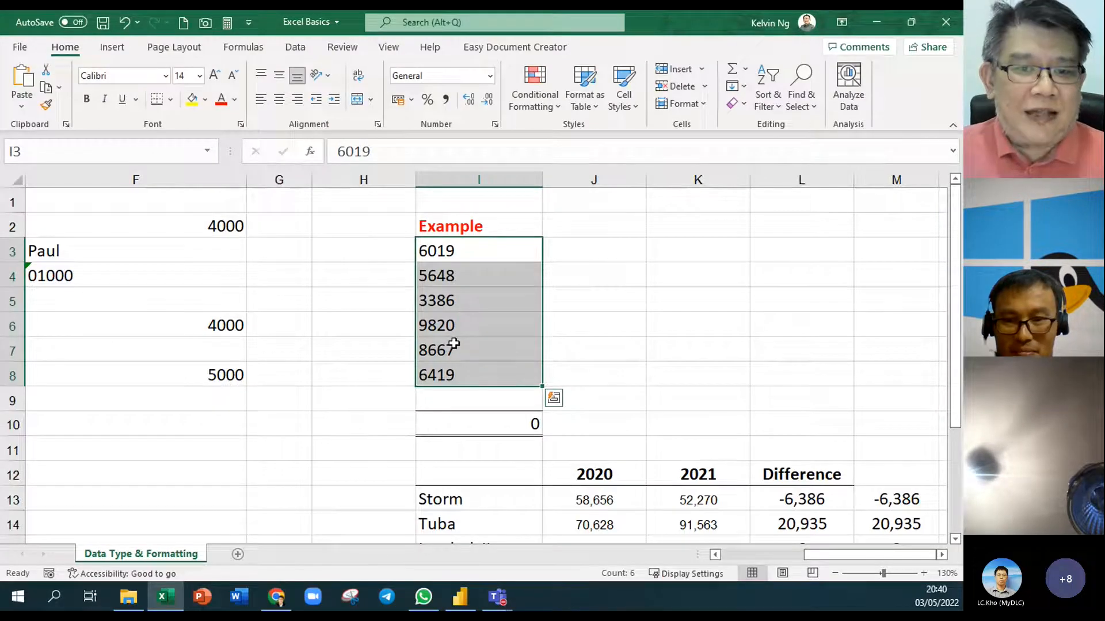
Check the SUM in I10, then enter =ISNUMBER(I3) in J3
double_click(485, 419)
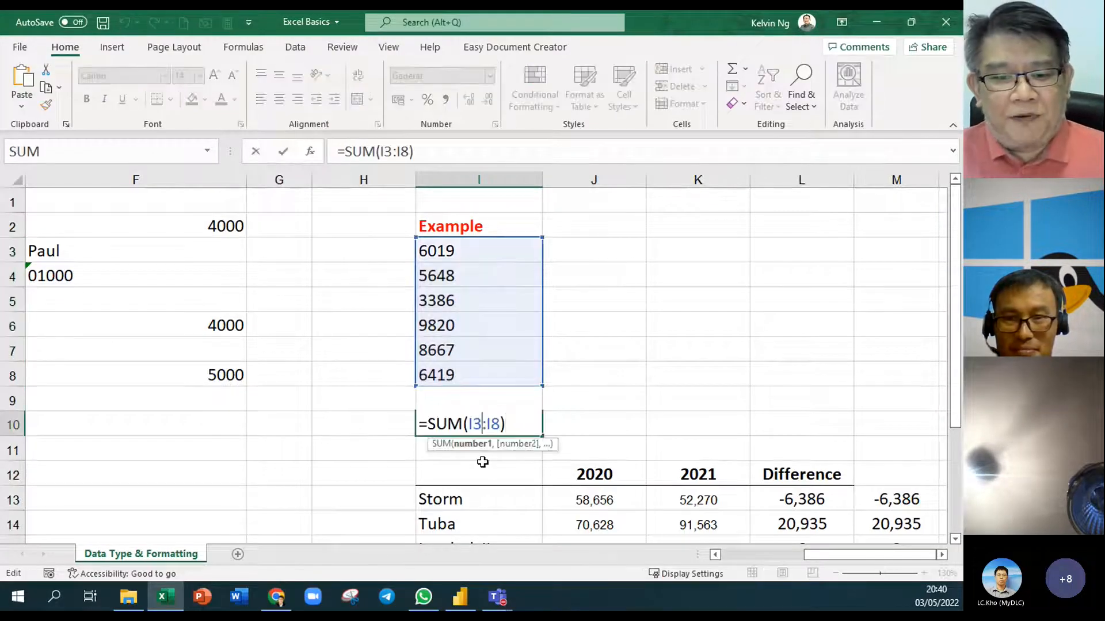
key("Return")
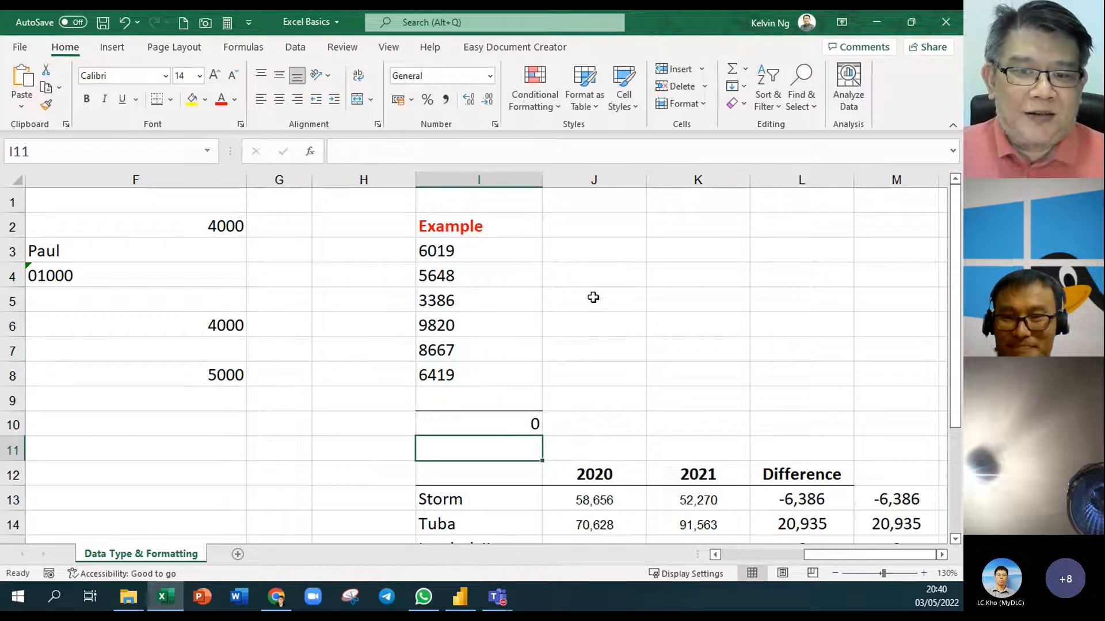
left_click(620, 251)
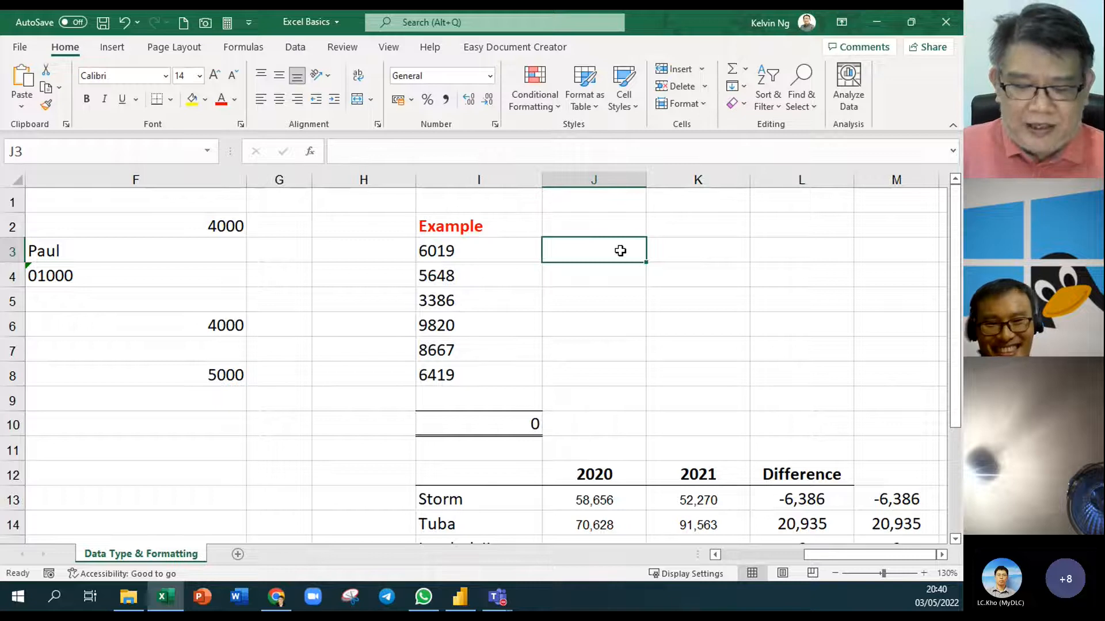
type("=")
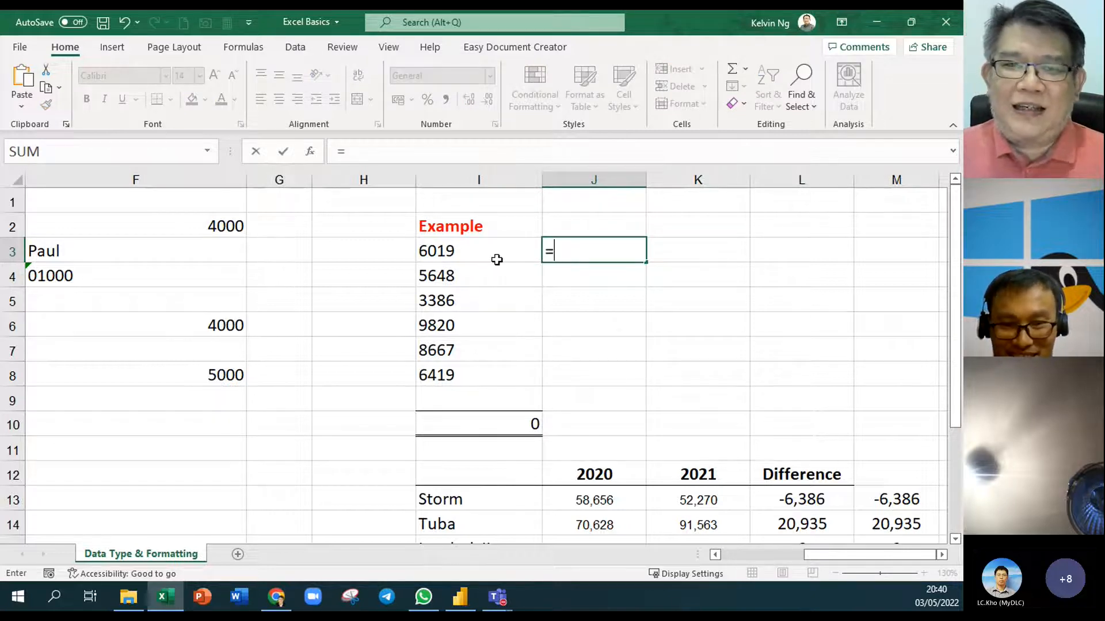
type("isn")
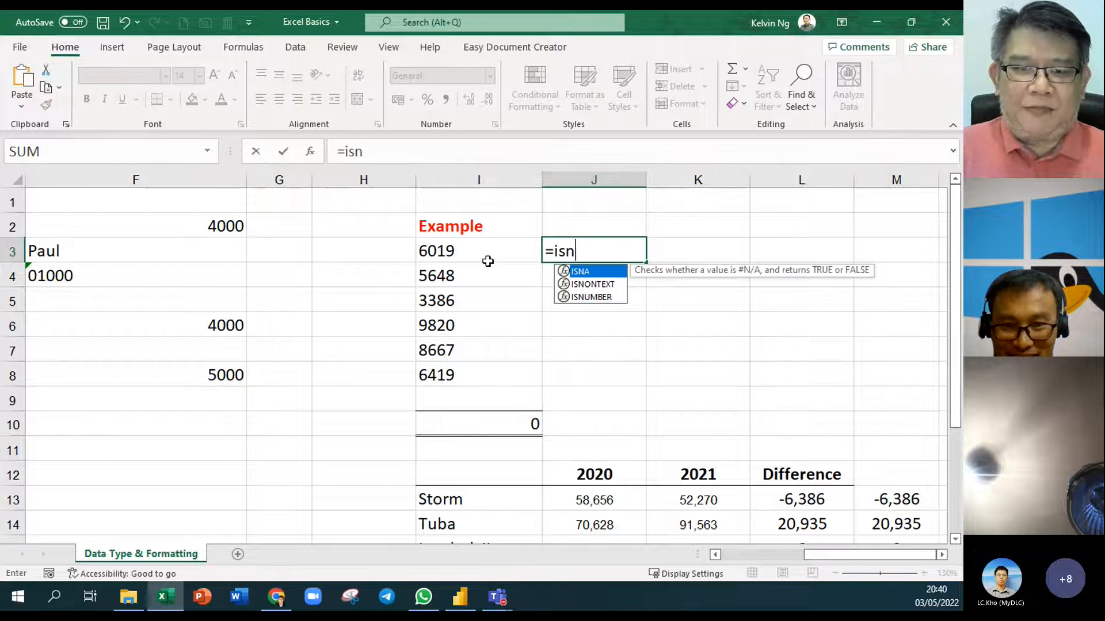
type("um")
key("Tab")
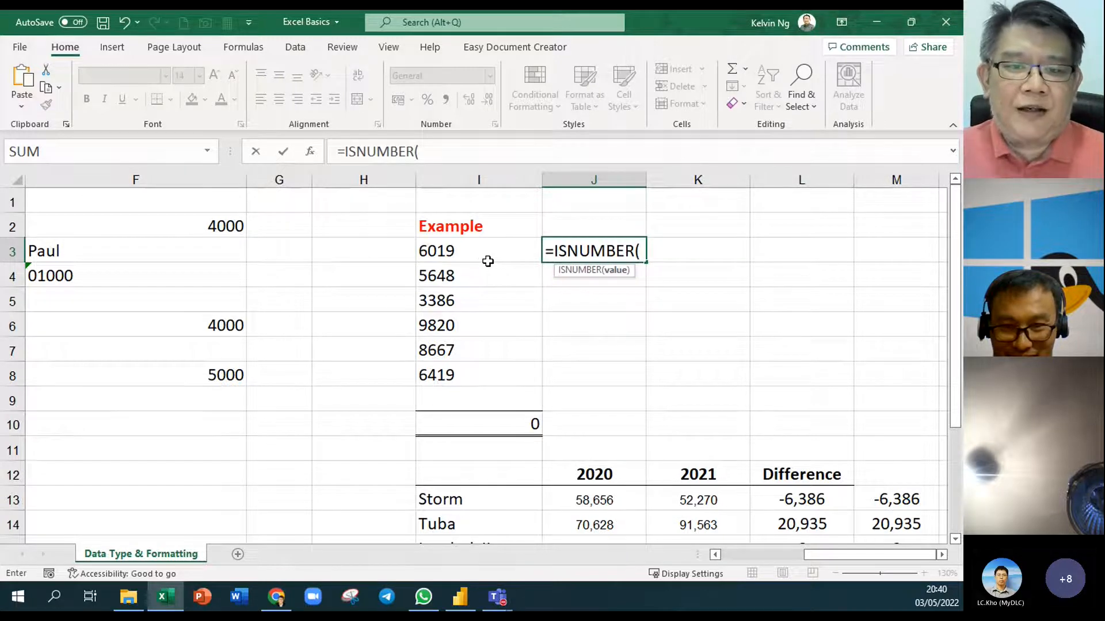
left_click(484, 257)
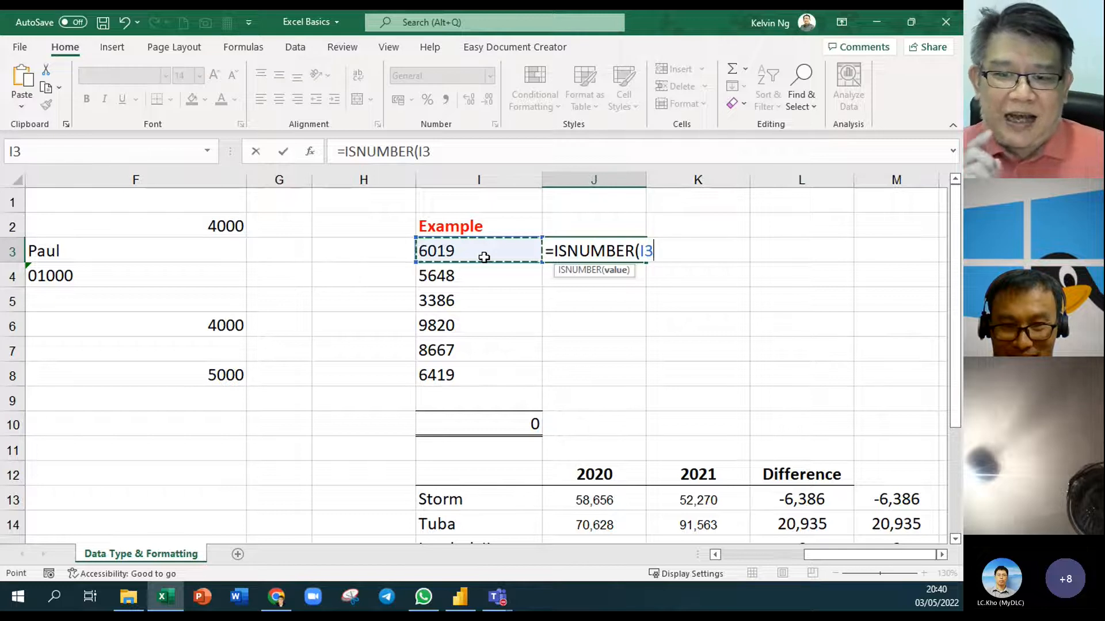
key("Return")
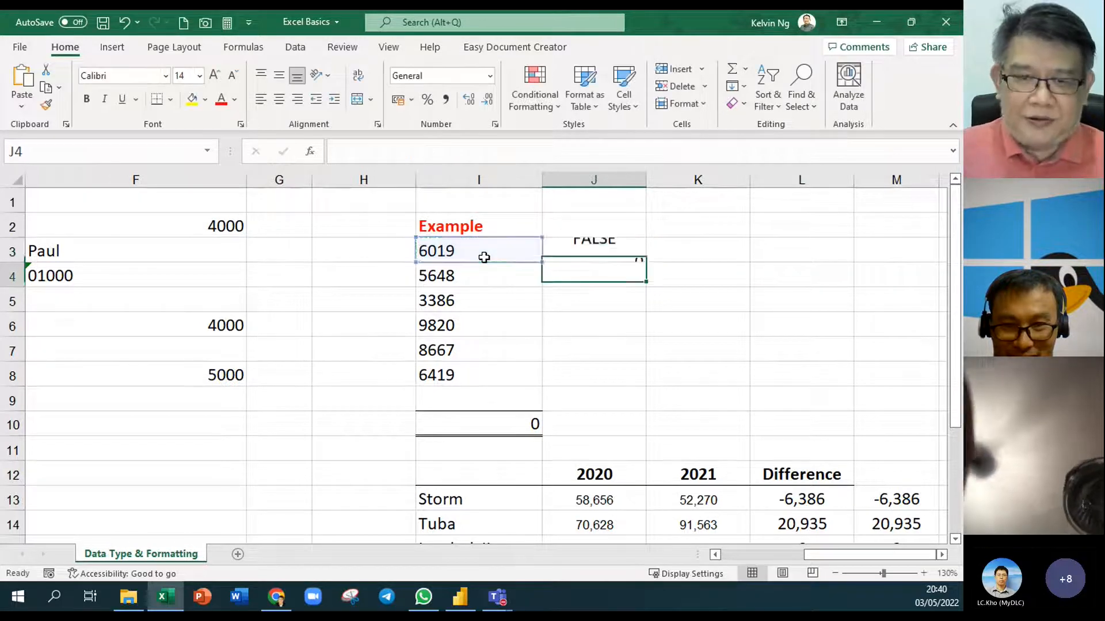
Fill the ISNUMBER check down to J8, every result showing FALSE
left_click(627, 252)
left_click_drag(647, 263, 639, 385)
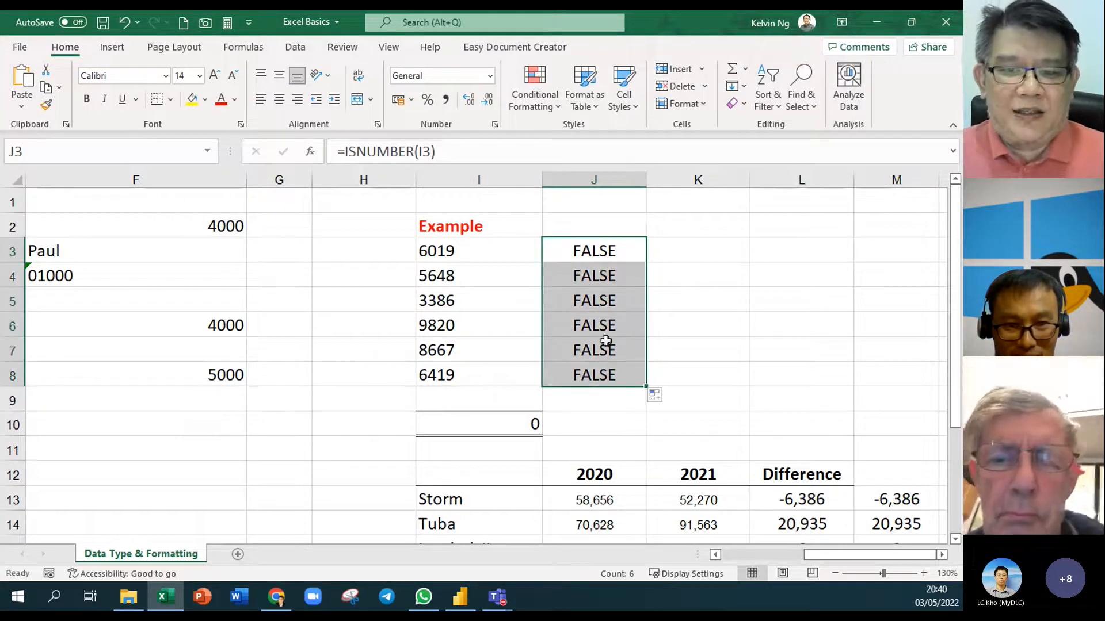
left_click(626, 228)
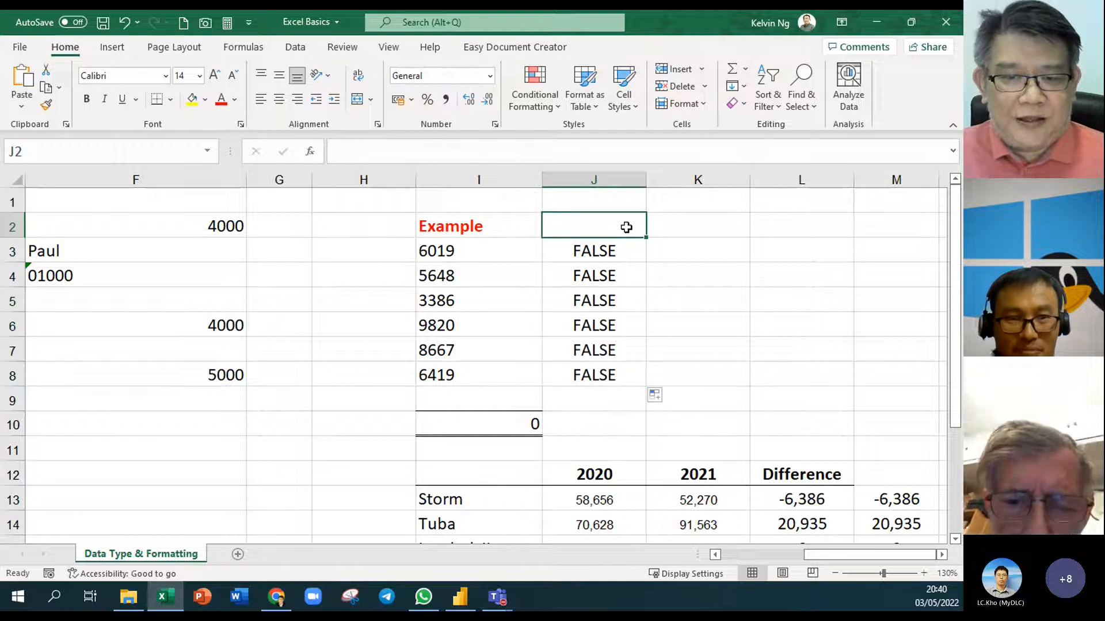
Put =FORMULATEXT(J3) in J2 to display =ISNUMBER(I3), and widen column J to fit it
type("=form")
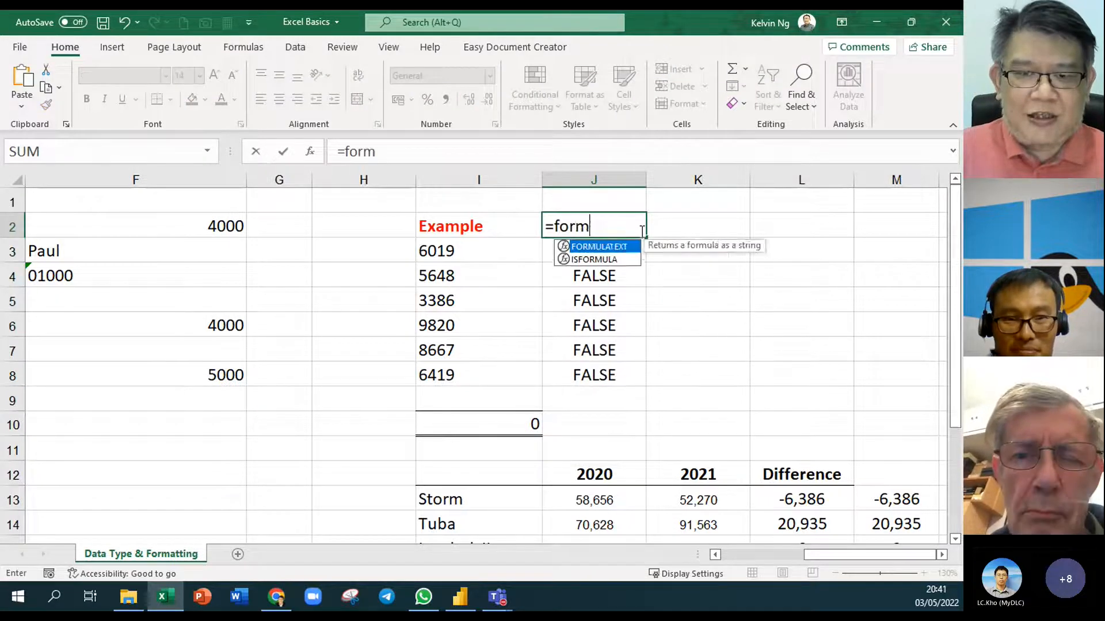
key("Tab")
left_click(641, 253)
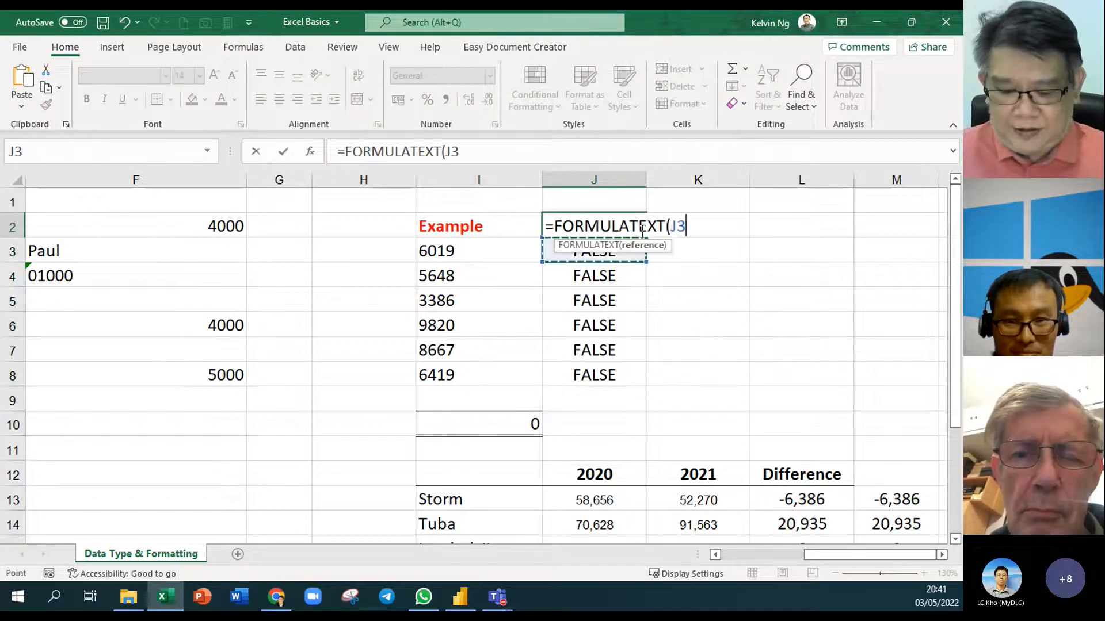
key("Return")
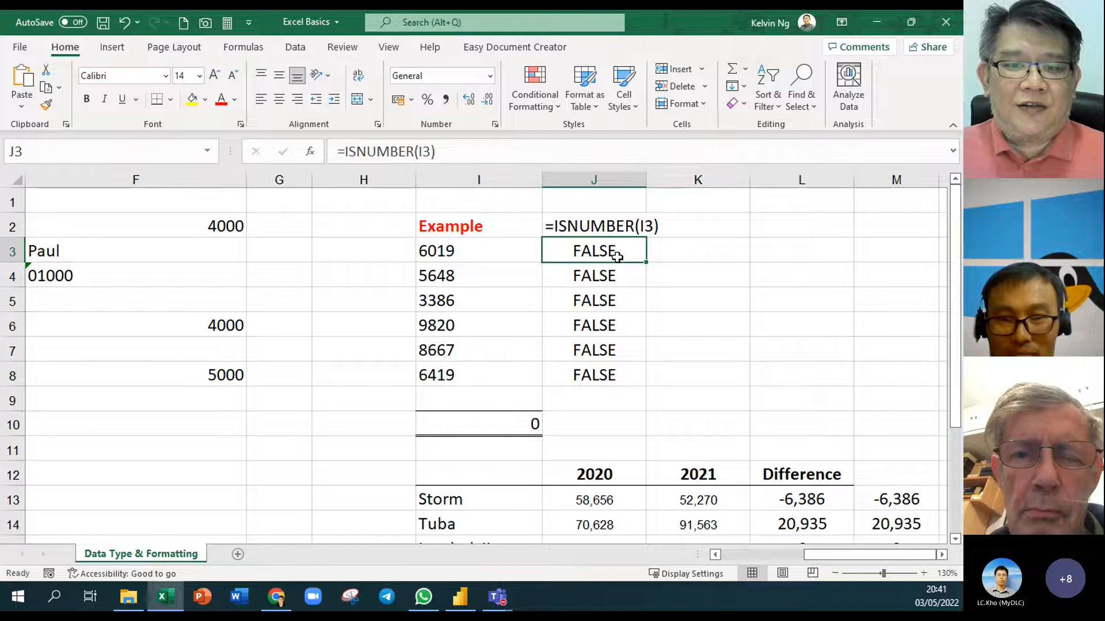
double_click(598, 226)
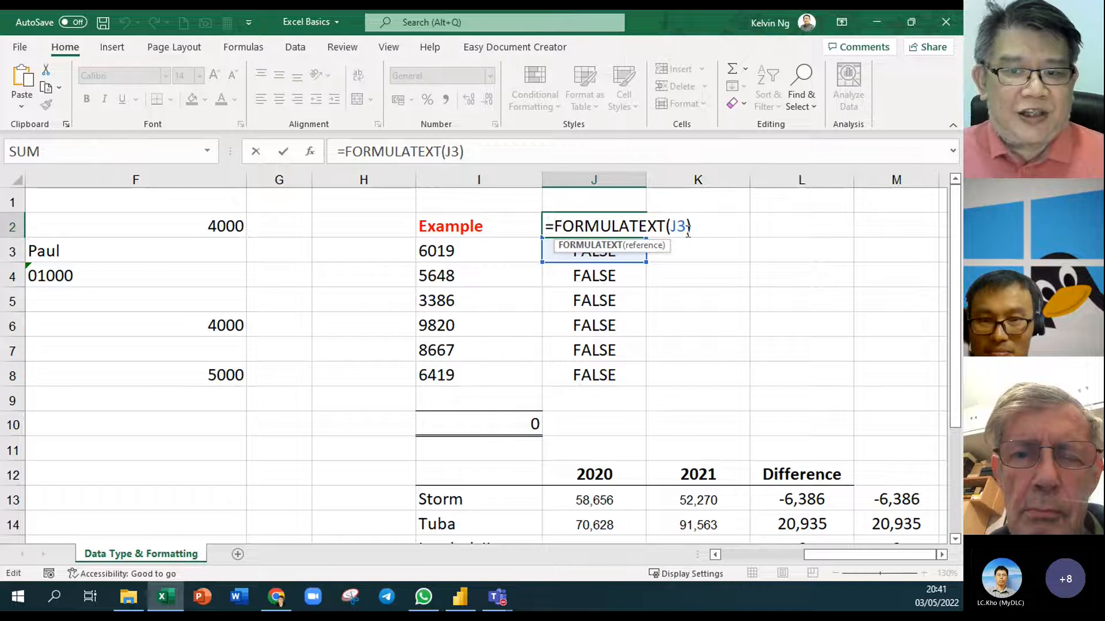
key("Return")
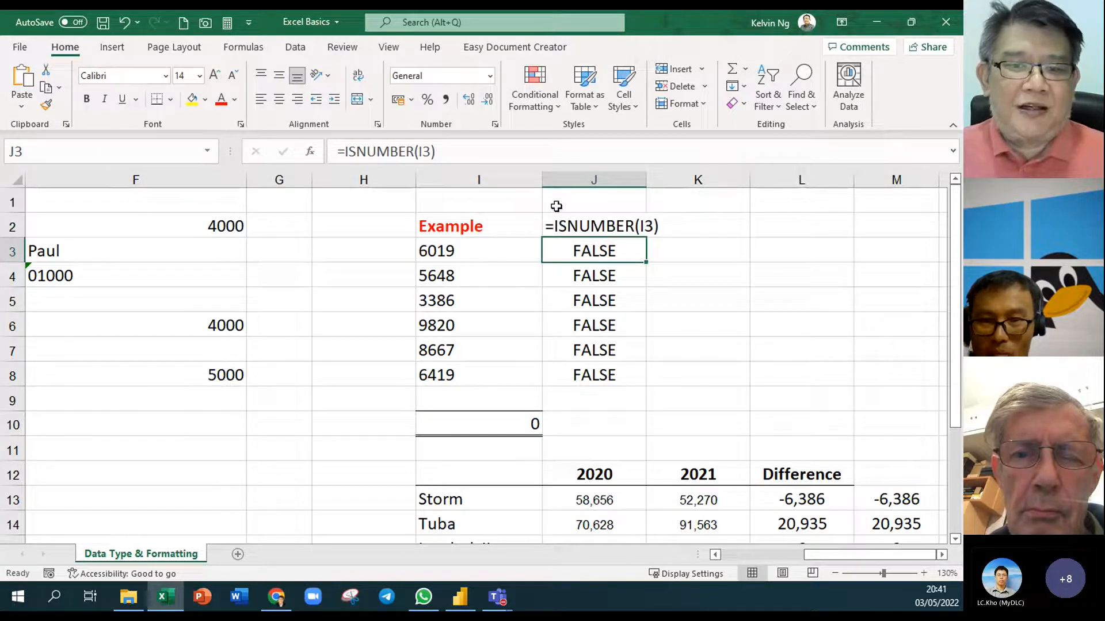
left_click_drag(645, 180, 660, 183)
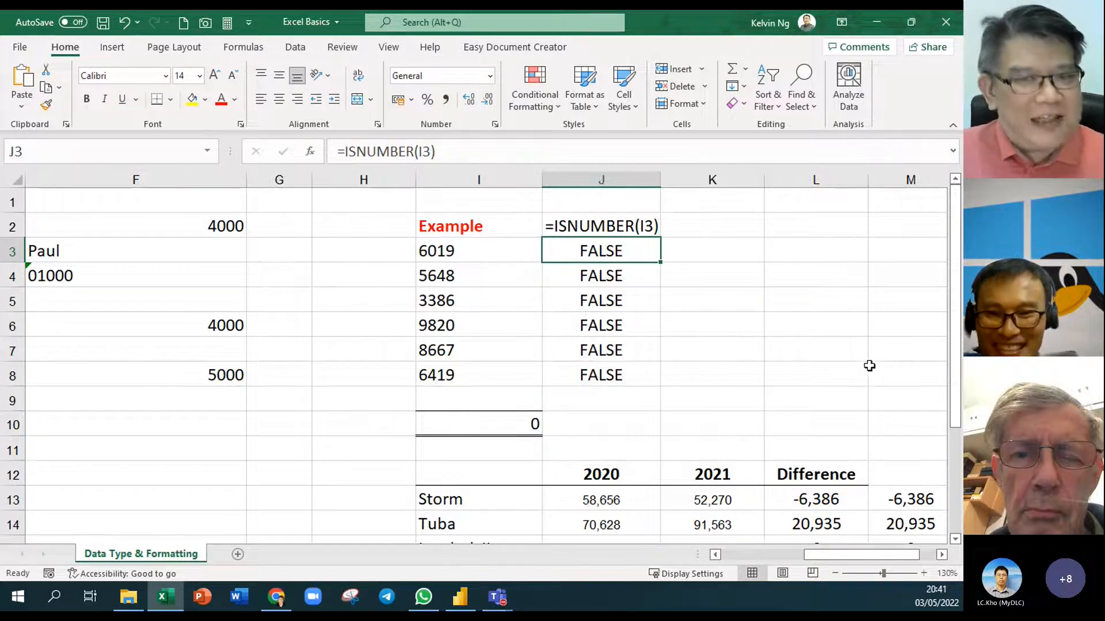
left_click(697, 253)
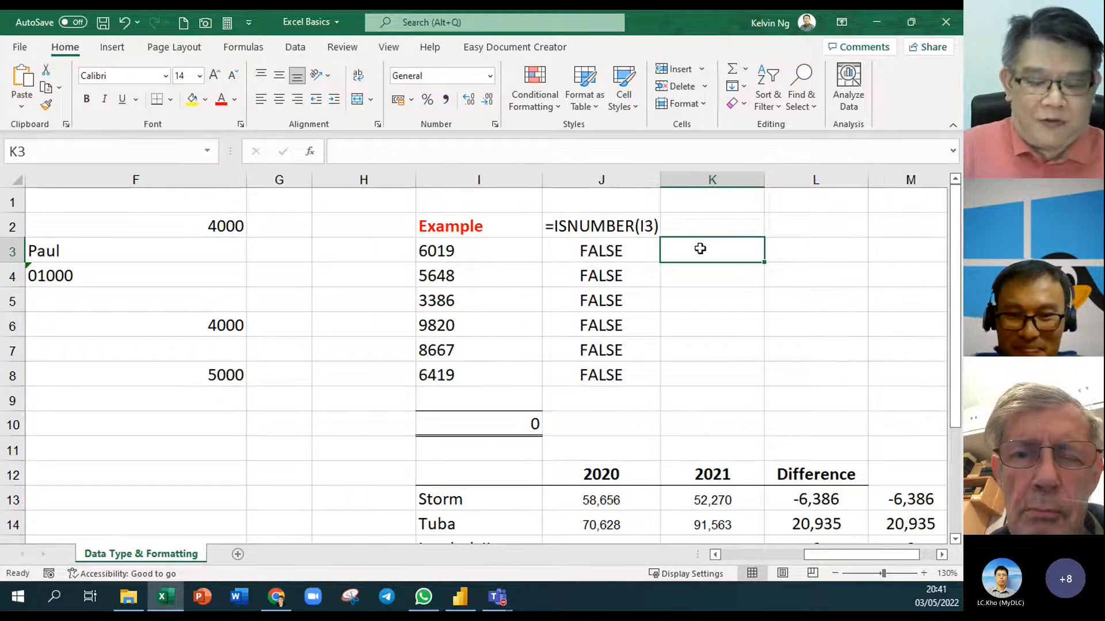
Enter =VALUE(I3) in K3 and fill it down to K8
type("=")
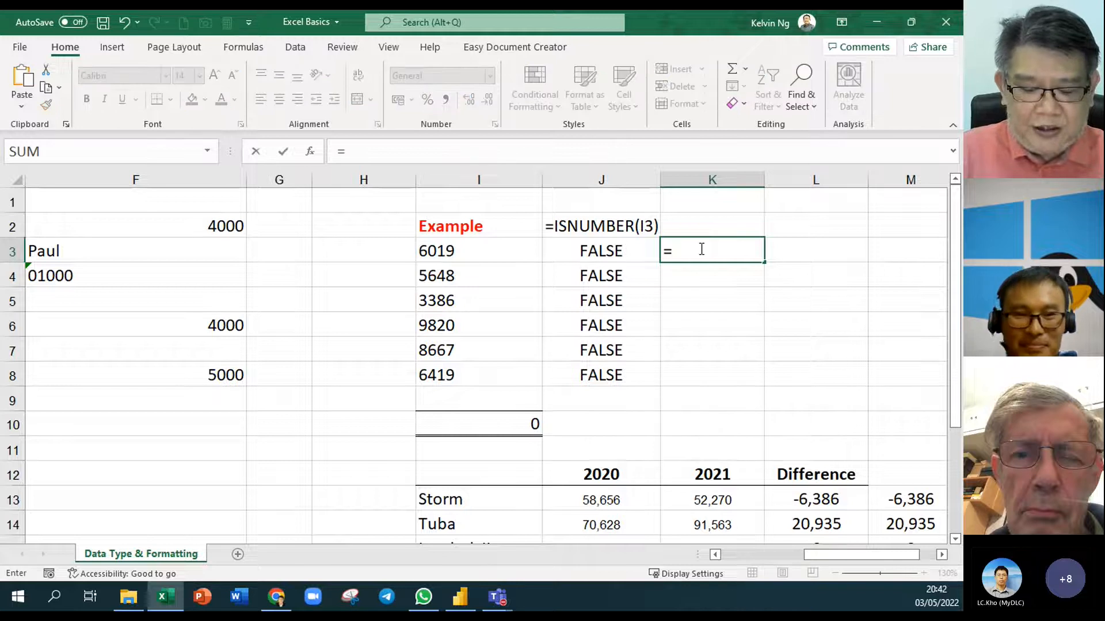
type("v")
key("Tab")
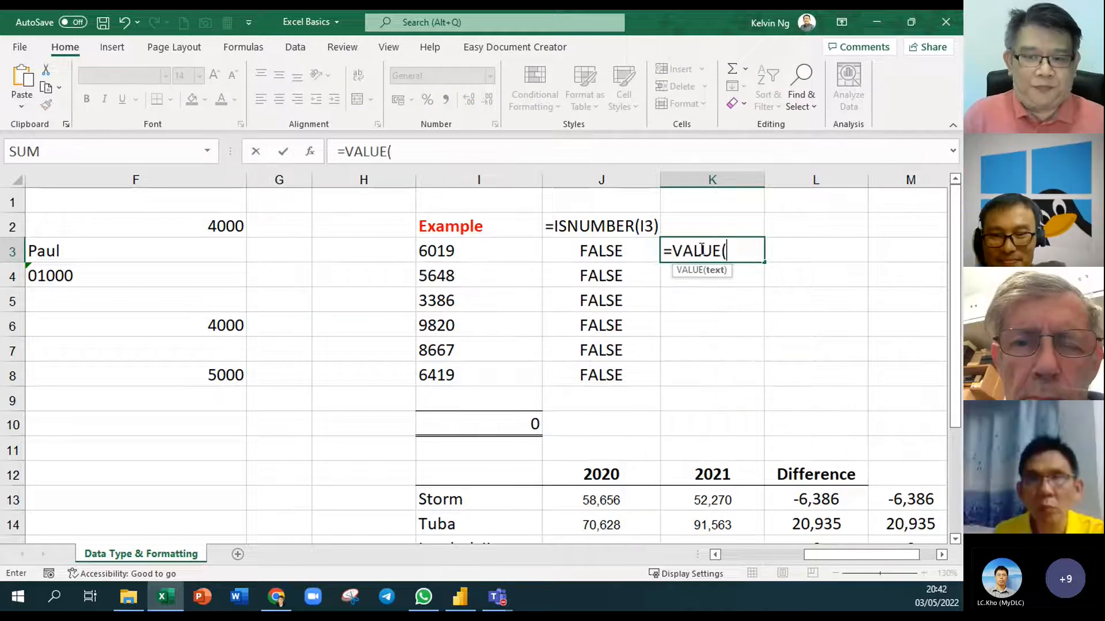
left_click(503, 249)
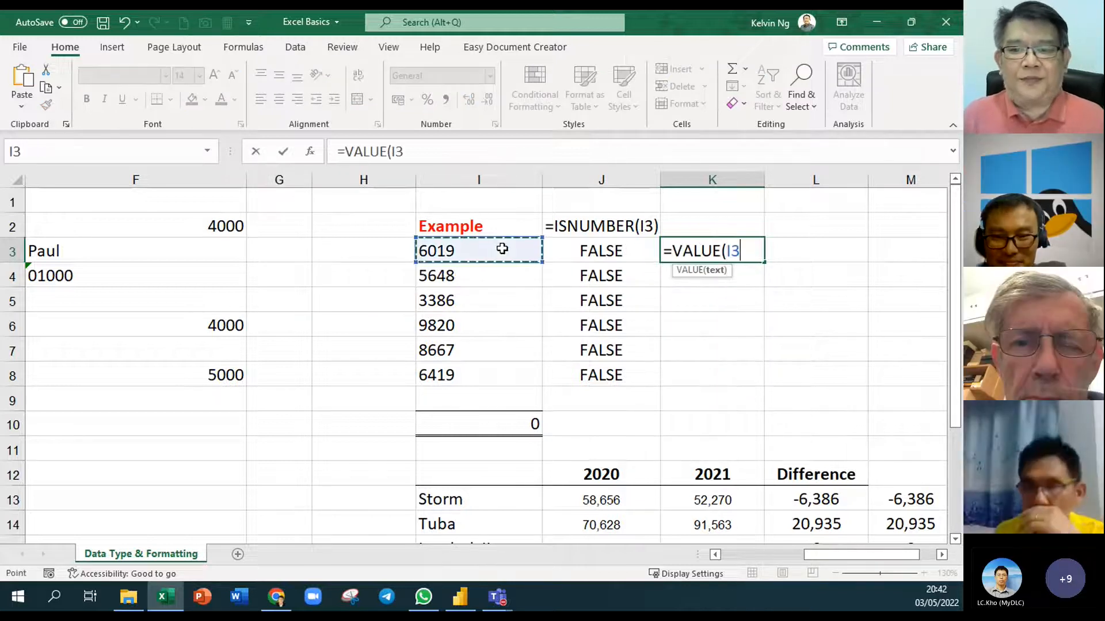
key("Return")
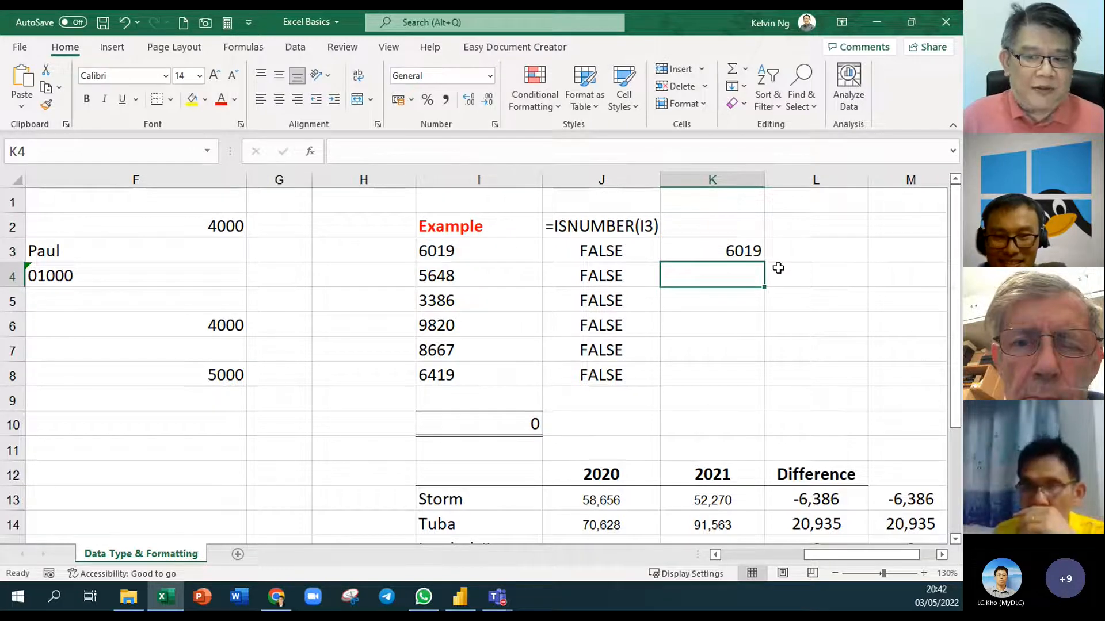
key("Up")
left_click_drag(764, 263, 768, 376)
Total the converted numbers in K10 with AutoSum, giving 39959
left_click(737, 420)
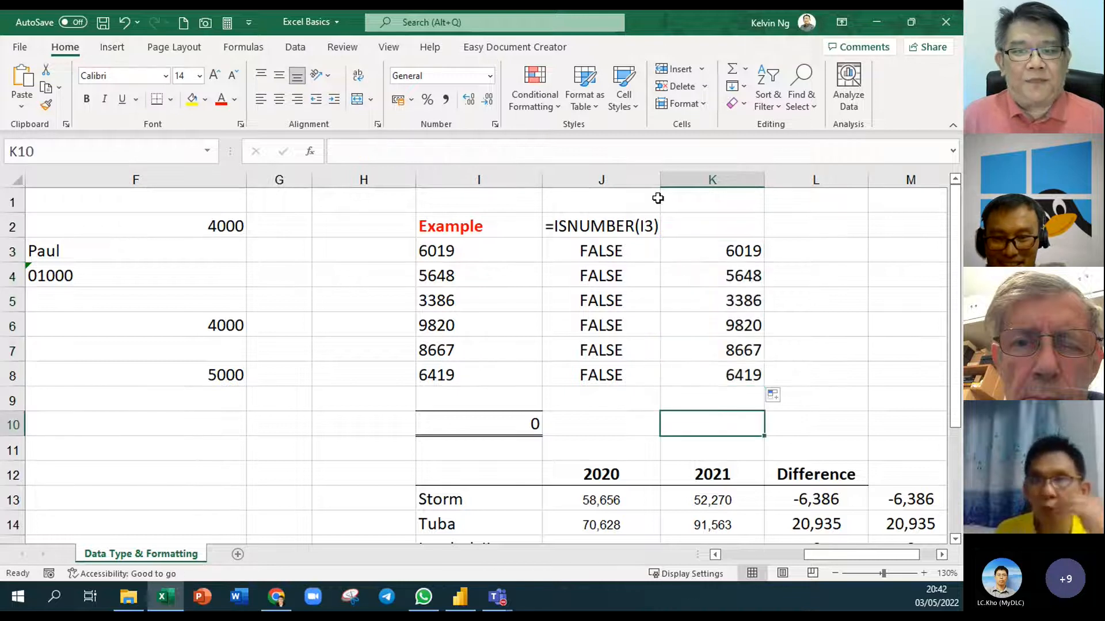
left_click(732, 68)
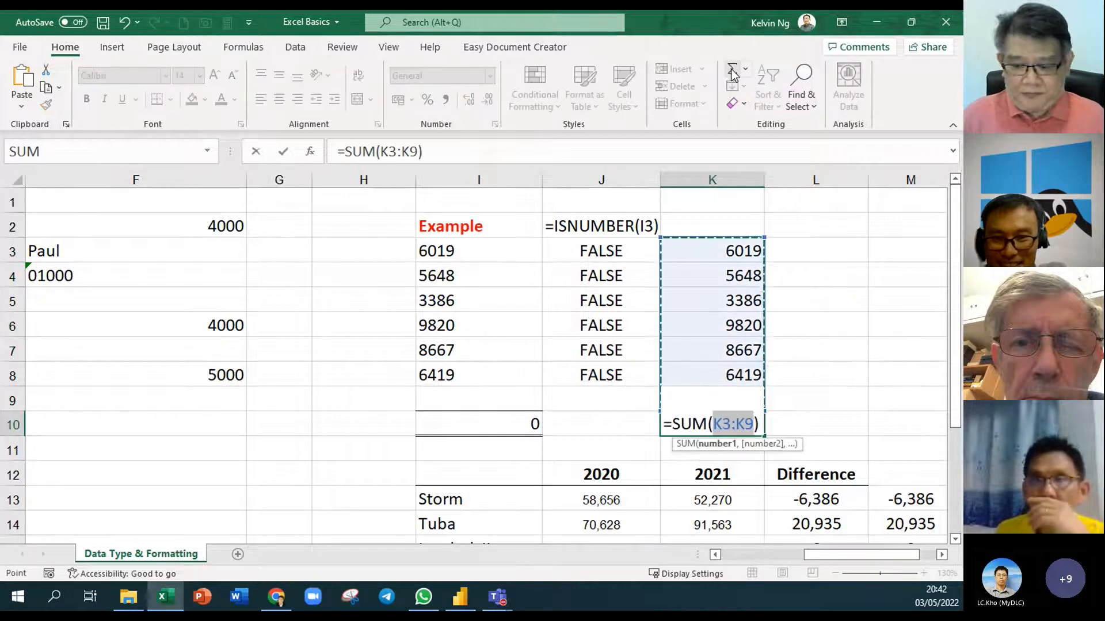
key("Return")
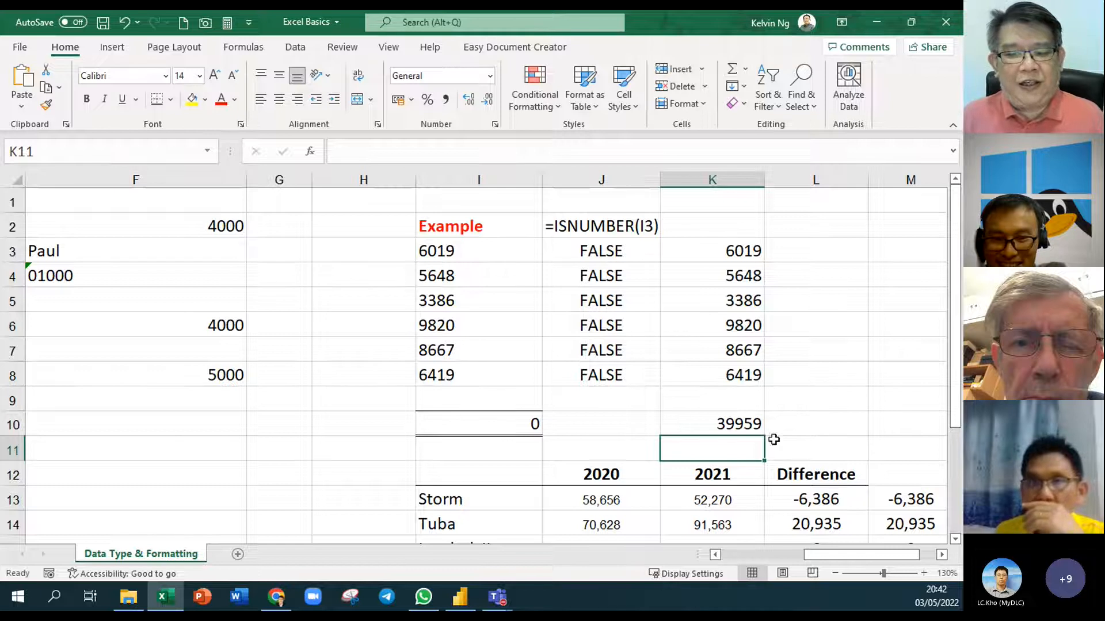
left_click(714, 236)
Enter =FORMULATEXT(K3) in K2 so it displays =VALUE(I3)
type("=form")
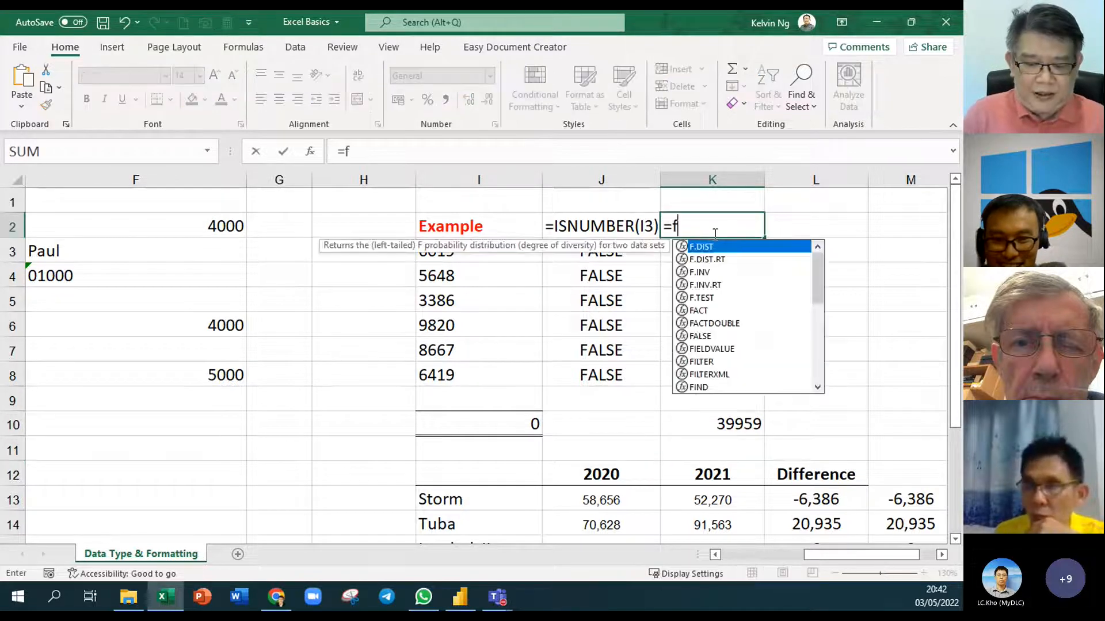
key("Tab")
left_click(715, 239)
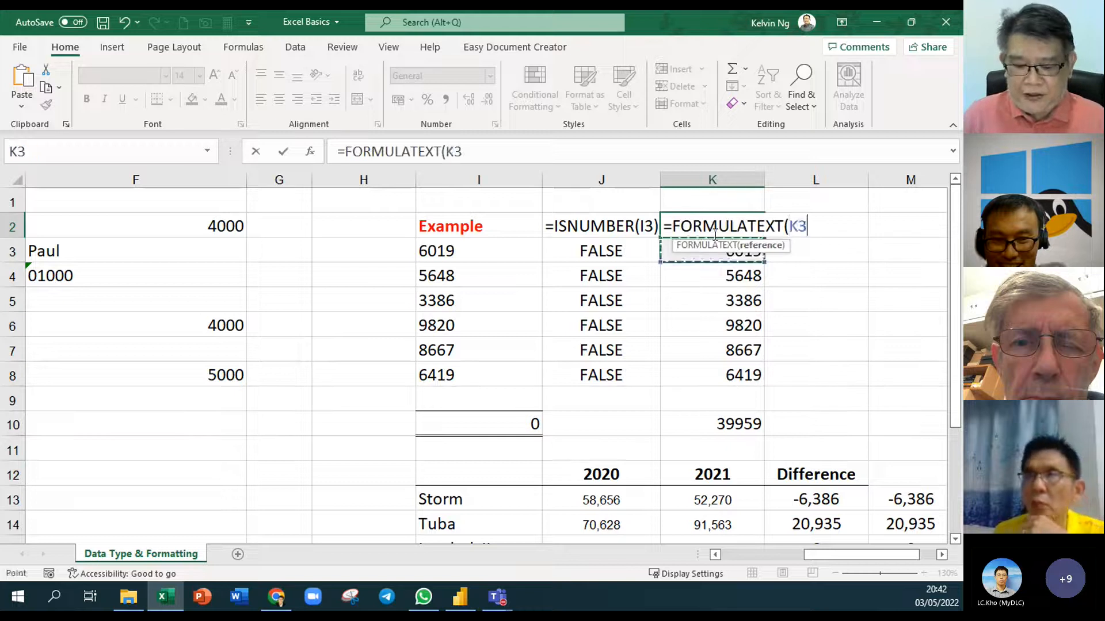
key("Return")
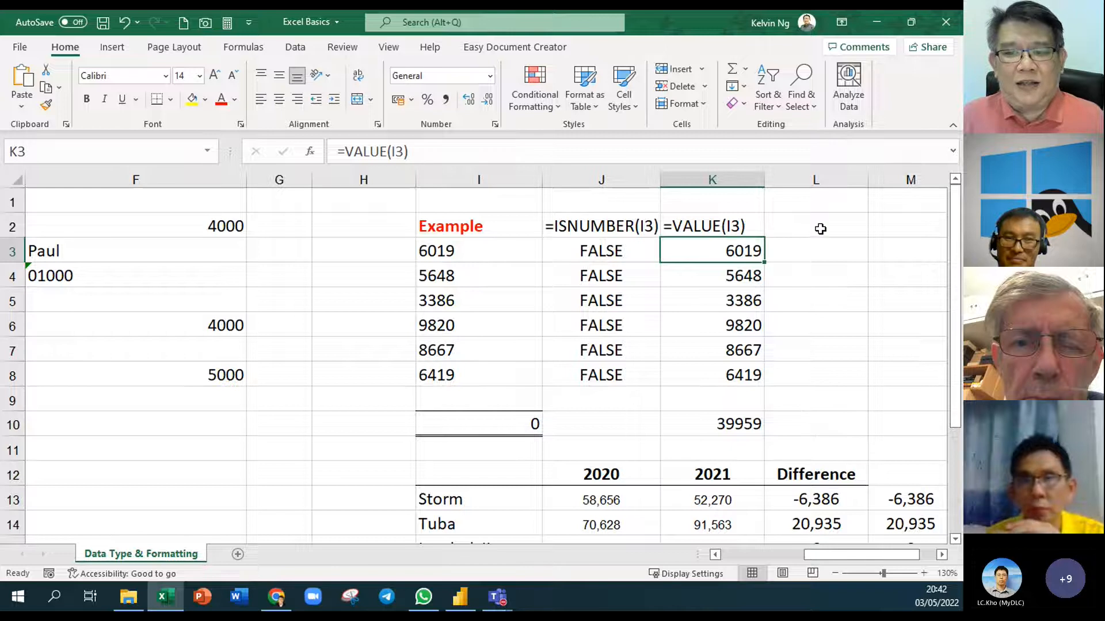
left_click(744, 204)
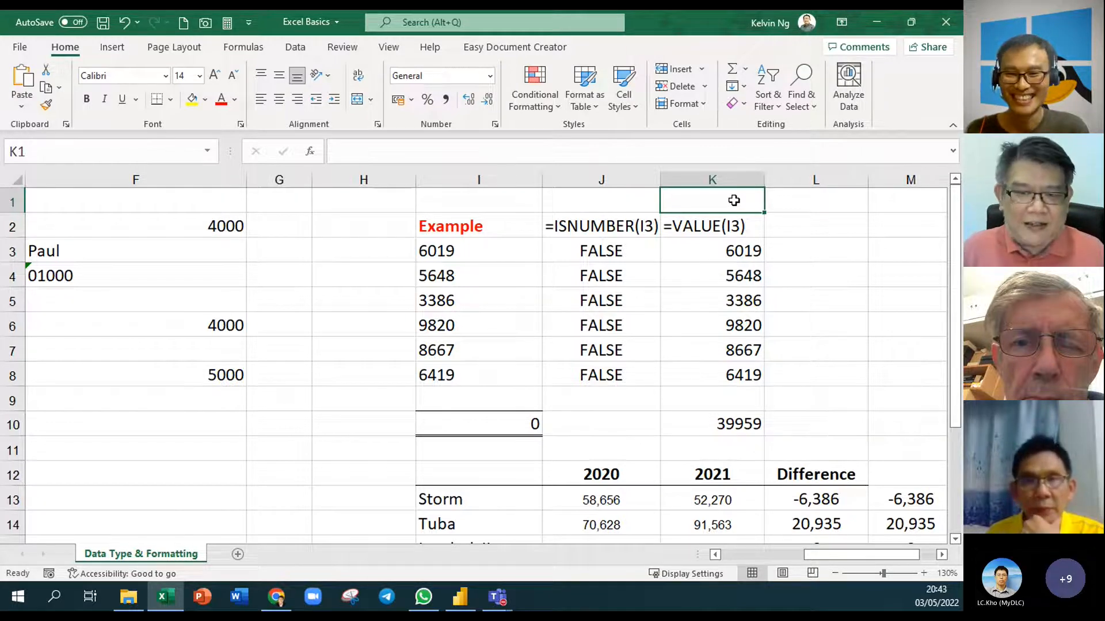
Put 1 in K1, copy it, and select I3:I8 as the paste target
type("1")
key("Return")
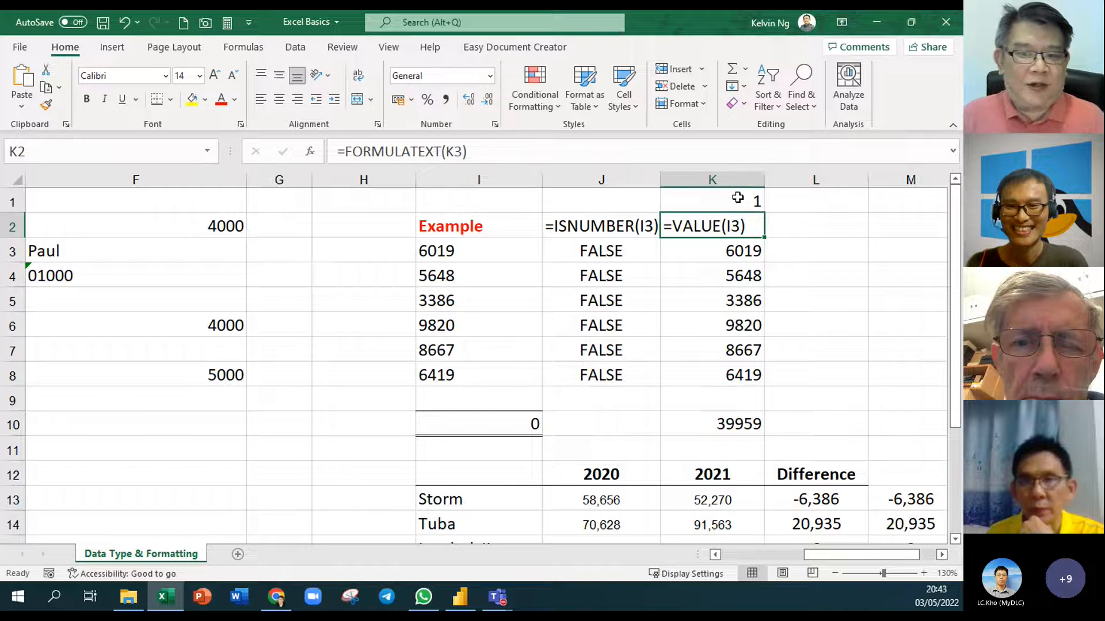
left_click(737, 198)
key("ctrl+c")
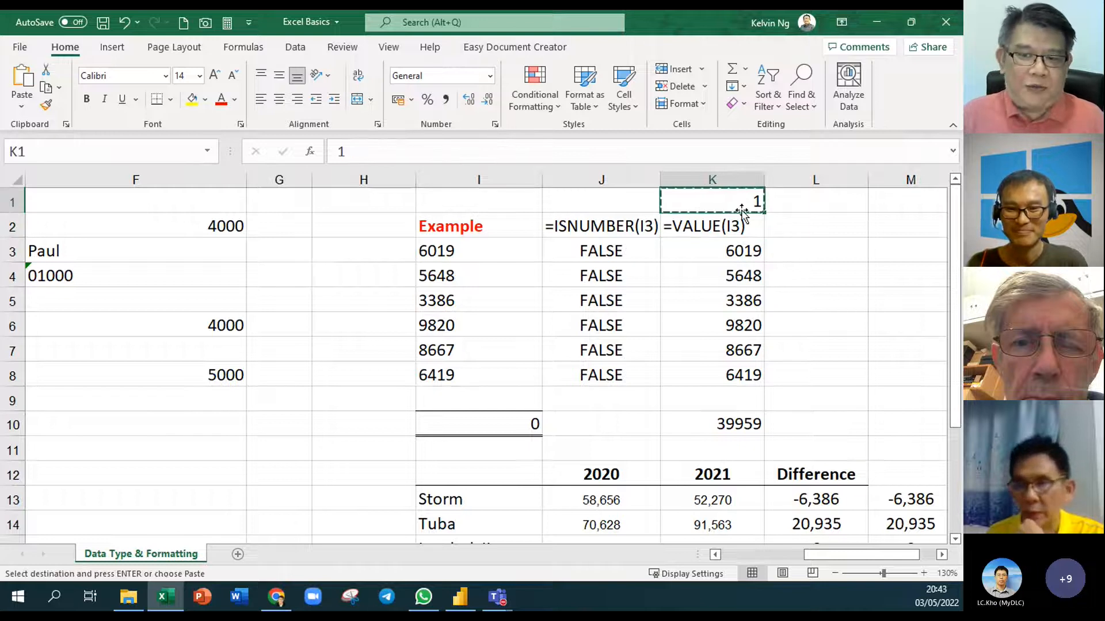
left_click_drag(450, 252, 456, 377)
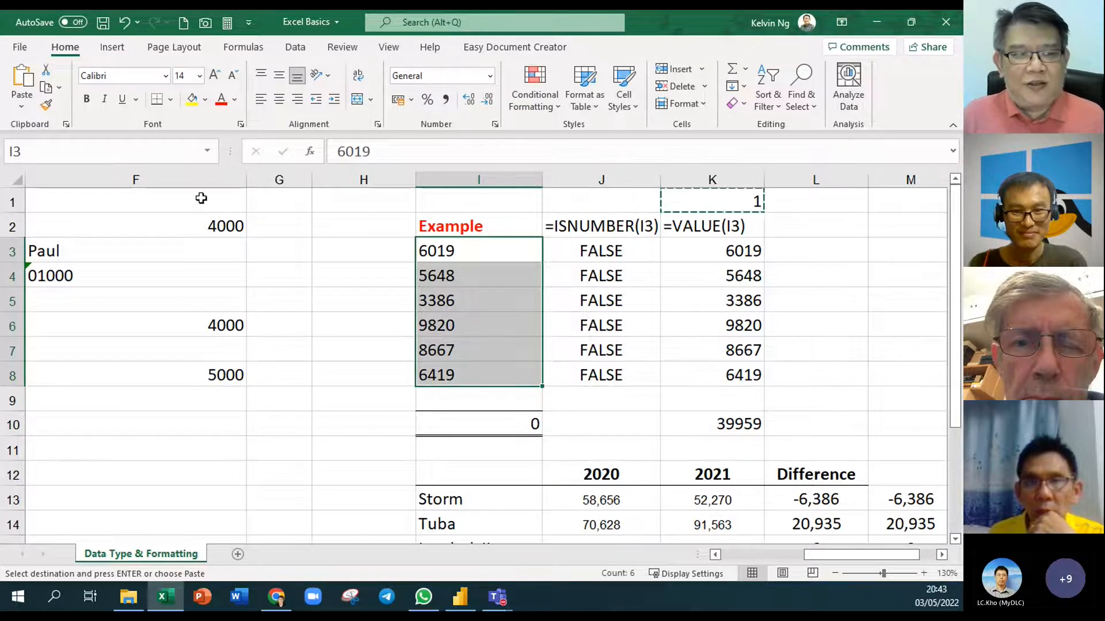
left_click(22, 106)
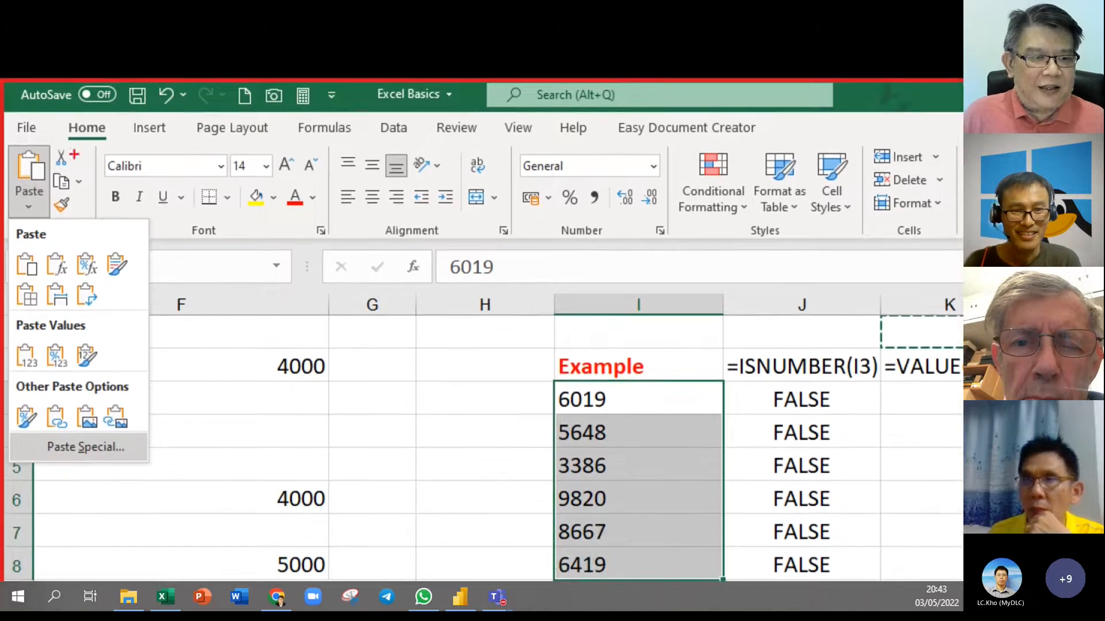
Open Paste Special from the Home Paste dropdown for I3:I8
left_click_drag(59, 138, 6, 221)
left_click_drag(6, 179, 89, 179)
left_click_drag(41, 211, 96, 237)
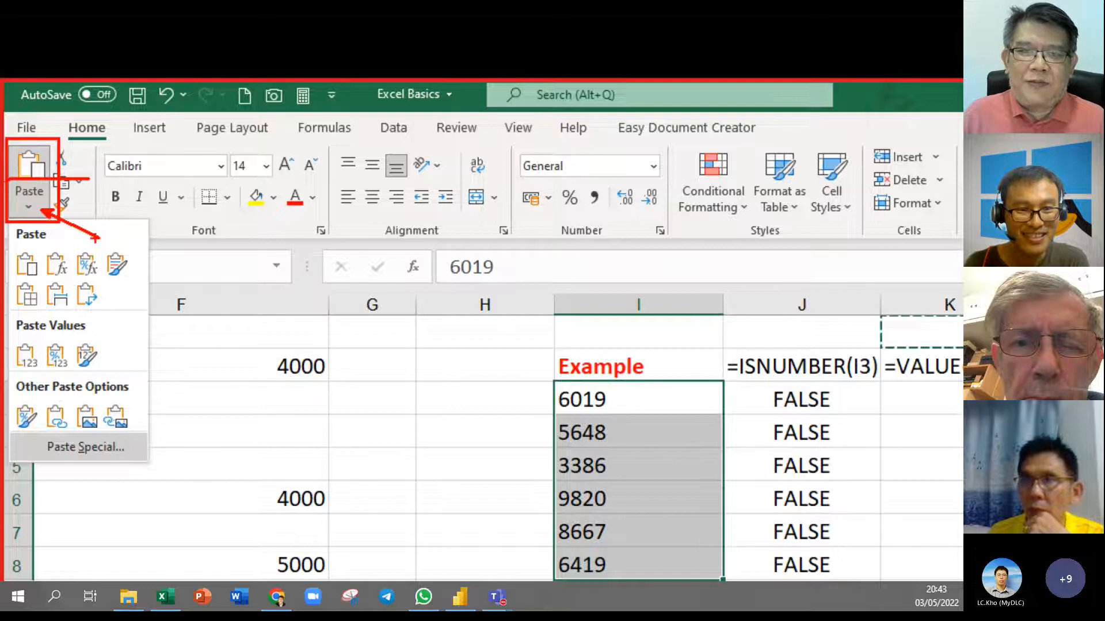
left_click_drag(140, 436, 24, 470)
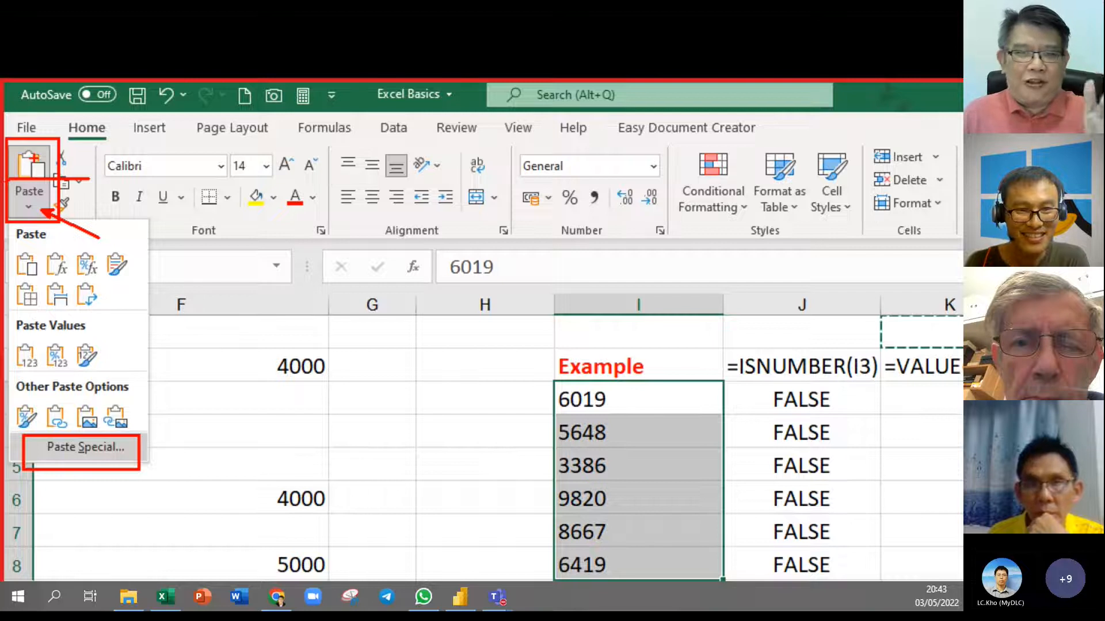
key("Escape")
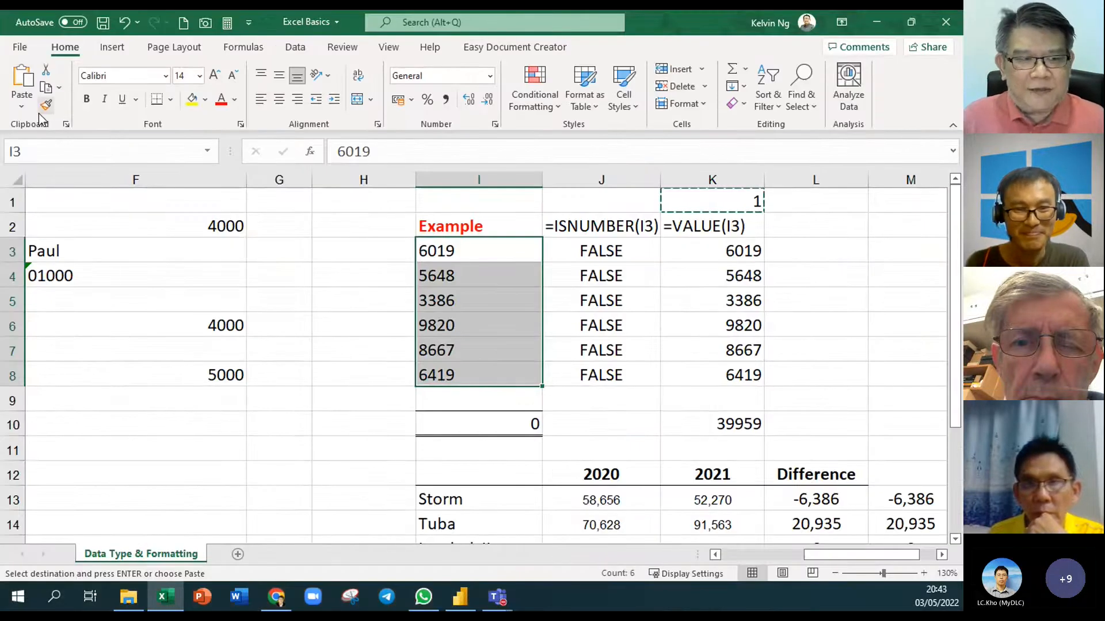
left_click(22, 106)
left_click(77, 291)
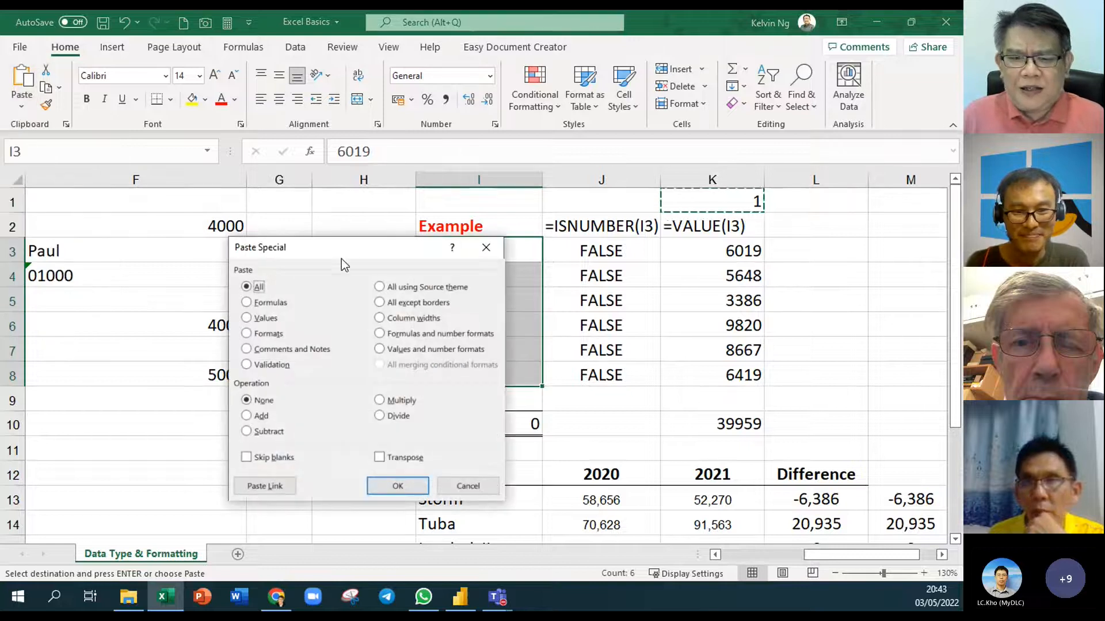
Drag the Paste Special dialog left, clear of the Example values in column I
left_click_drag(340, 255, 246, 163)
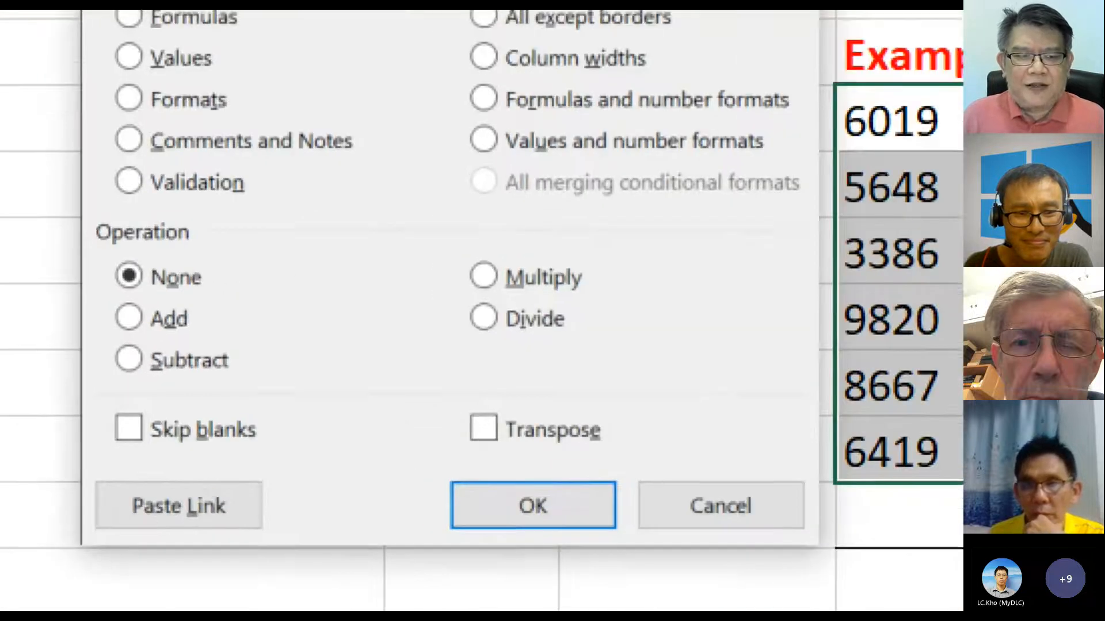
mouse_move(84, 219)
left_mouse_down()
mouse_move(579, 424)
mouse_move(731, 411)
left_mouse_up()
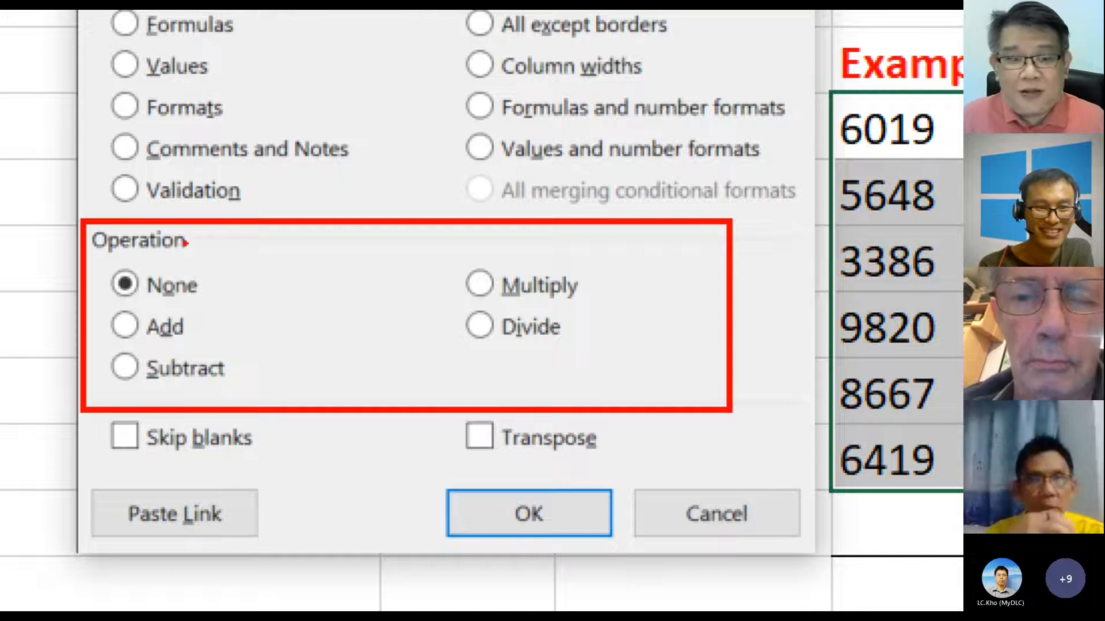
left_click_drag(258, 274, 202, 282)
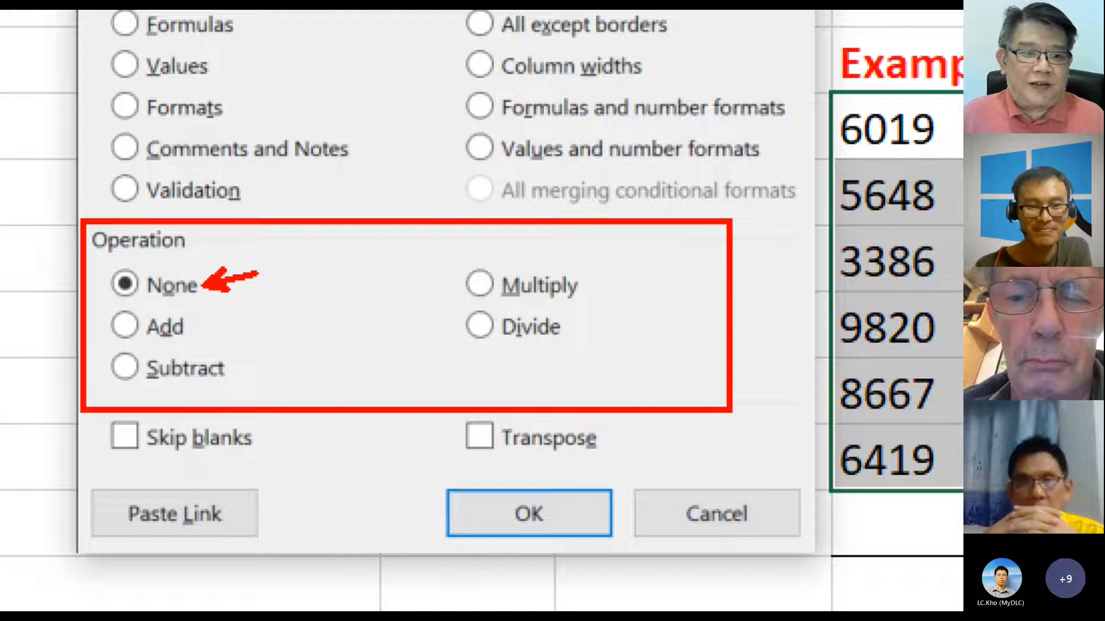
mouse_move(586, 260)
left_mouse_down()
mouse_move(577, 302)
mouse_move(432, 354)
left_mouse_up()
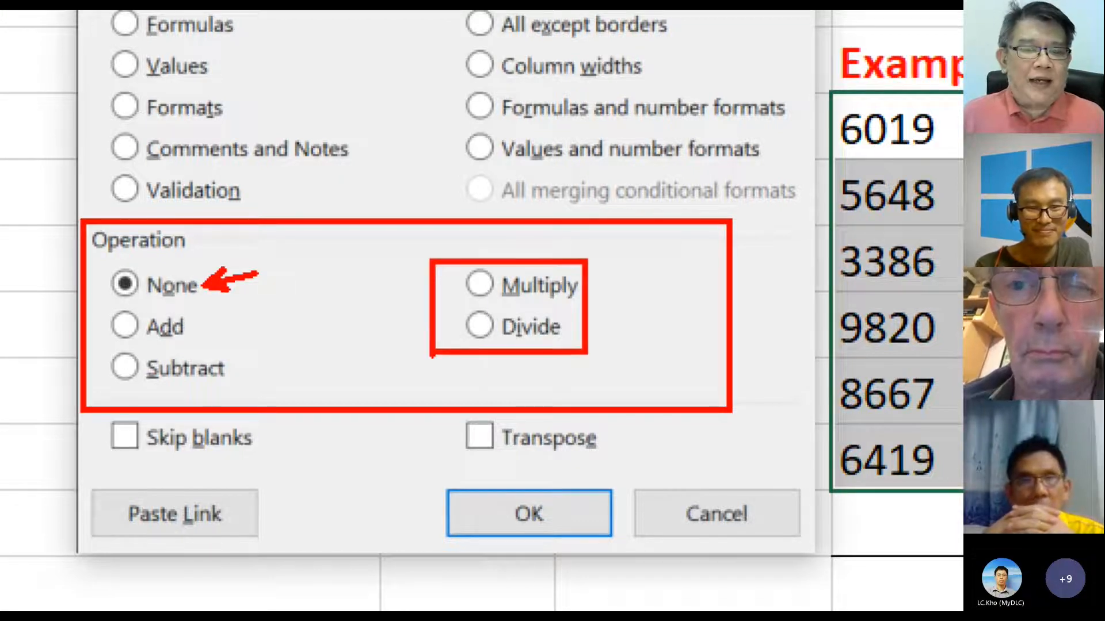
key("Escape")
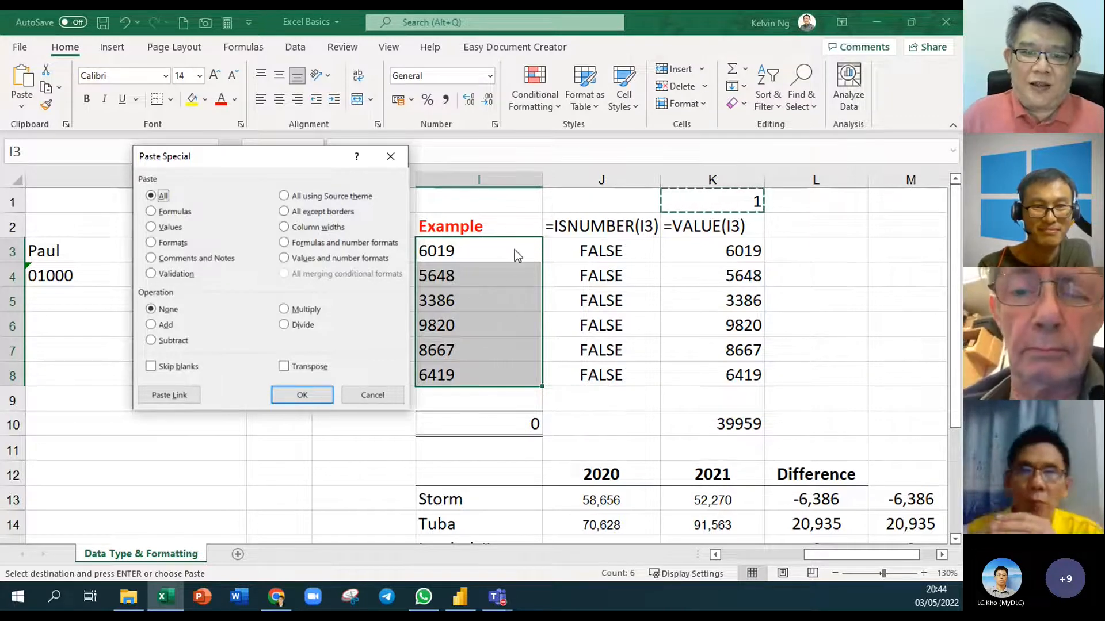
Paste Special with Multiply onto I3:I8, then compare against the K3:K10 totals
left_click(287, 311)
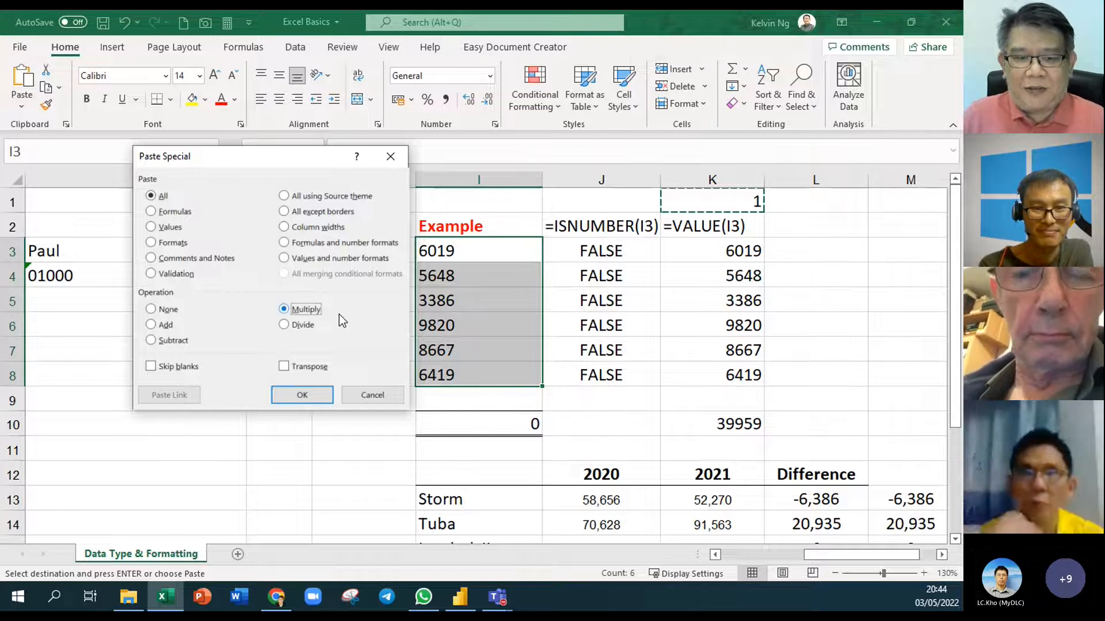
left_click(304, 395)
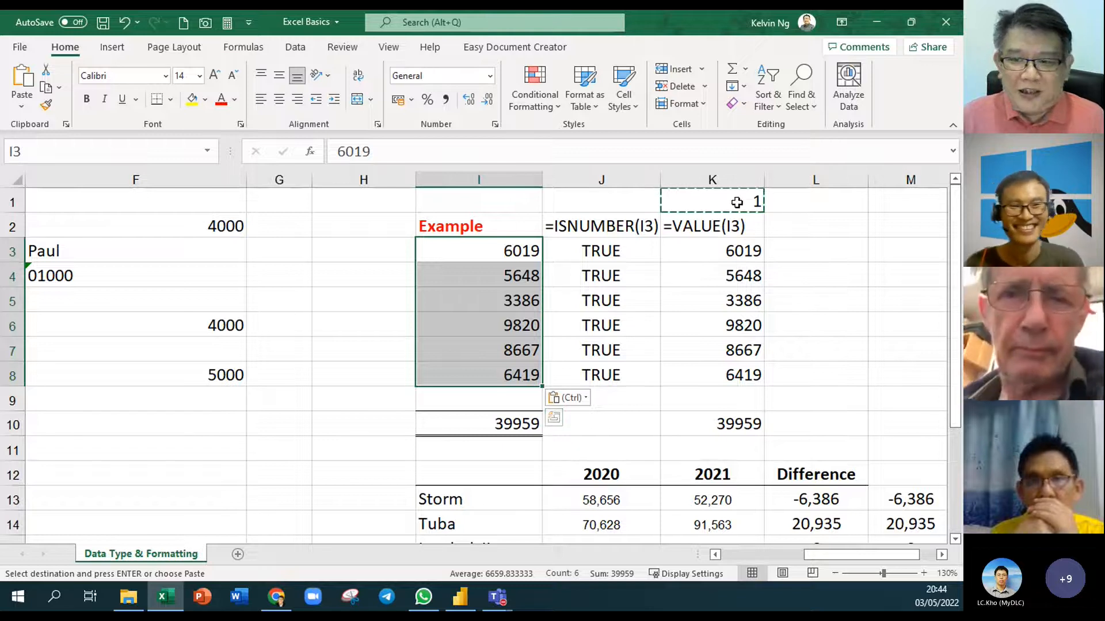
left_click_drag(739, 251, 740, 417)
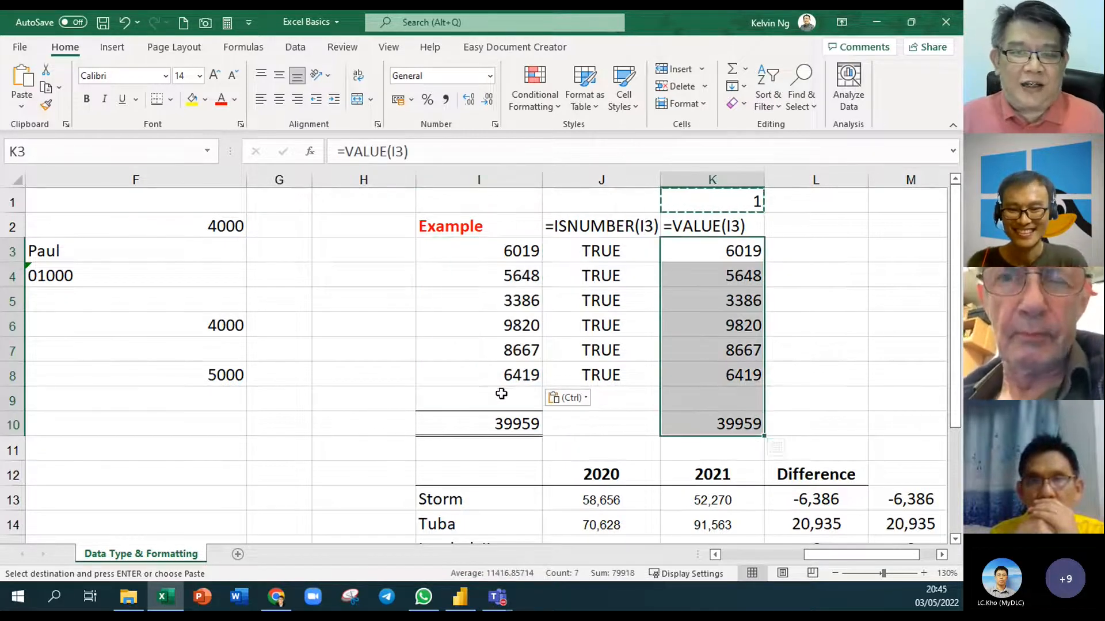
left_click(743, 204)
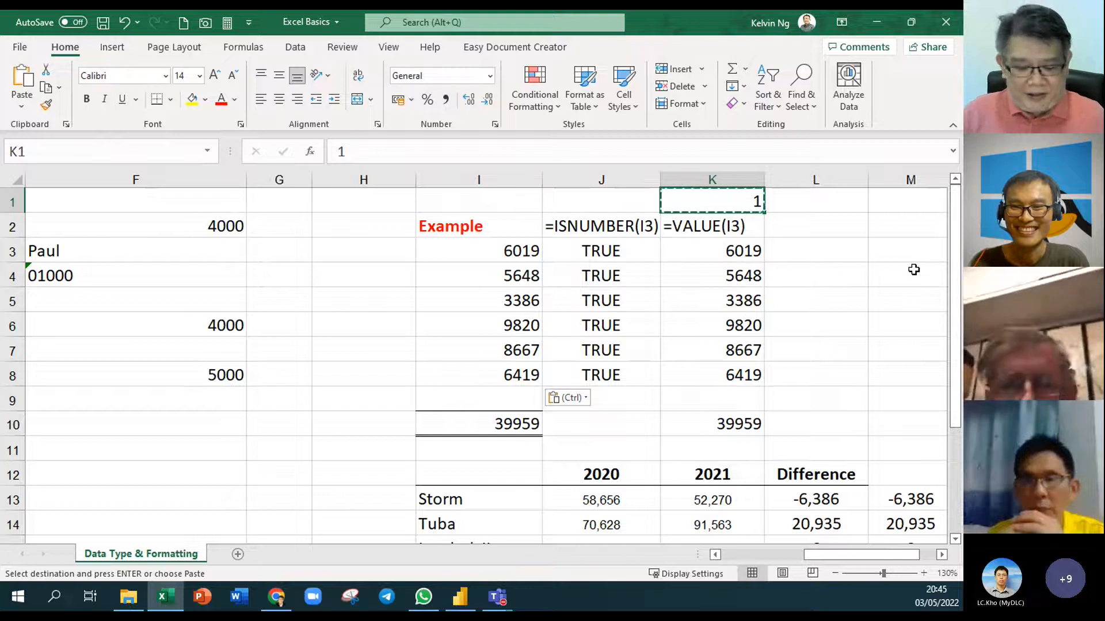
scroll(812, 320, "down", 1, "ctrl")
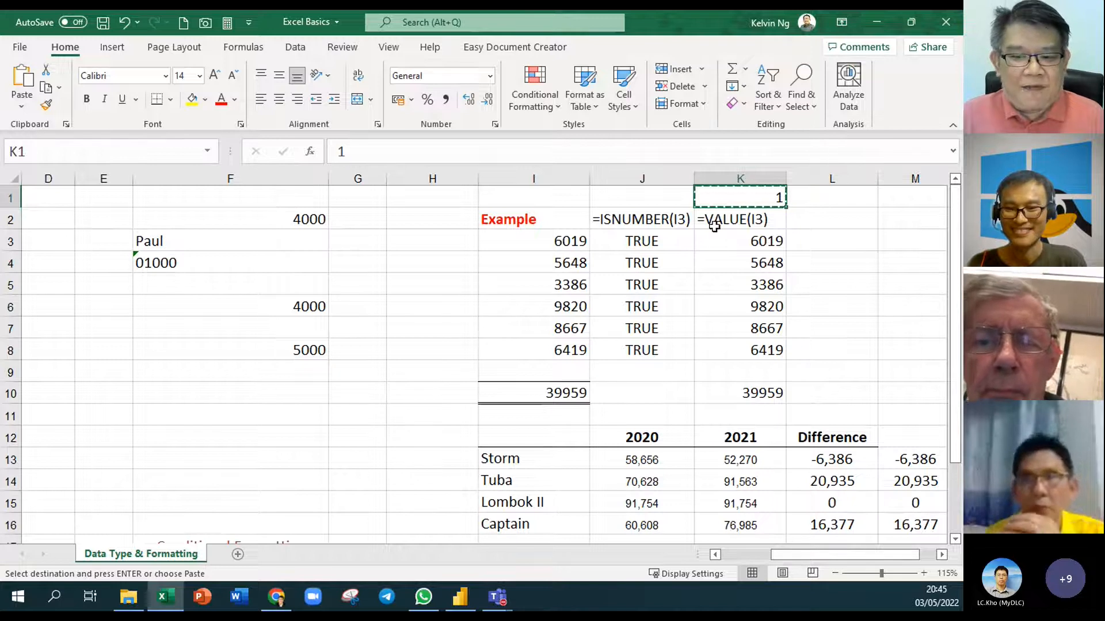
Delete the sample entries and formulas in F2:F8
left_click_drag(840, 558, 807, 553)
left_click_drag(592, 215, 598, 357)
key("Delete")
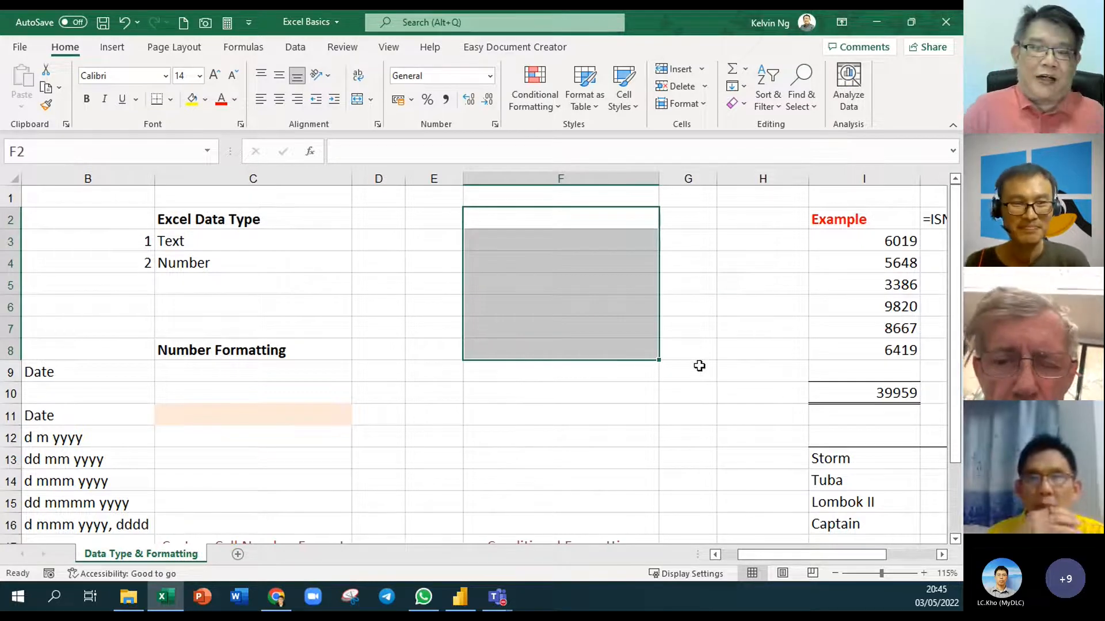
left_click(555, 220)
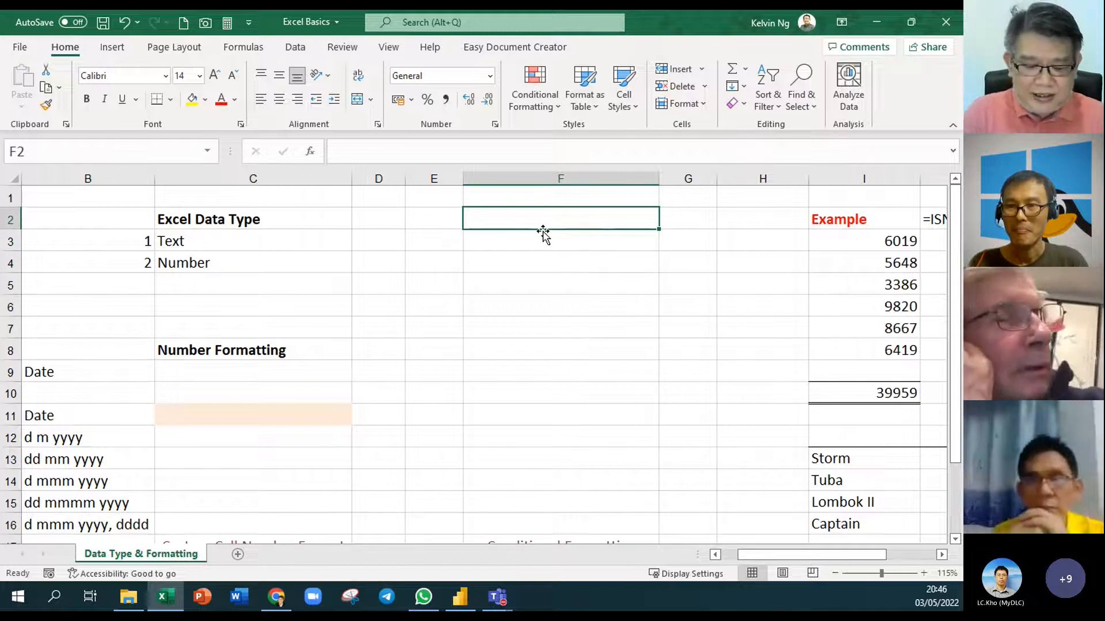
Label F2 'current Date Ctrl + ;' and insert today's date in F4 with Ctrl+;
type("cur")
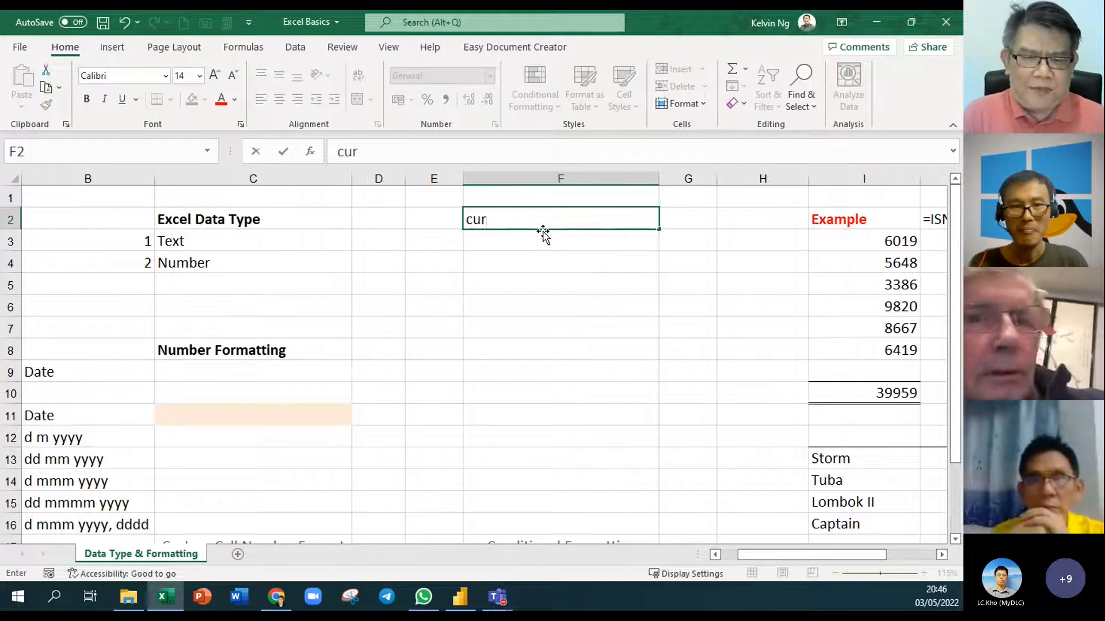
type("rent ")
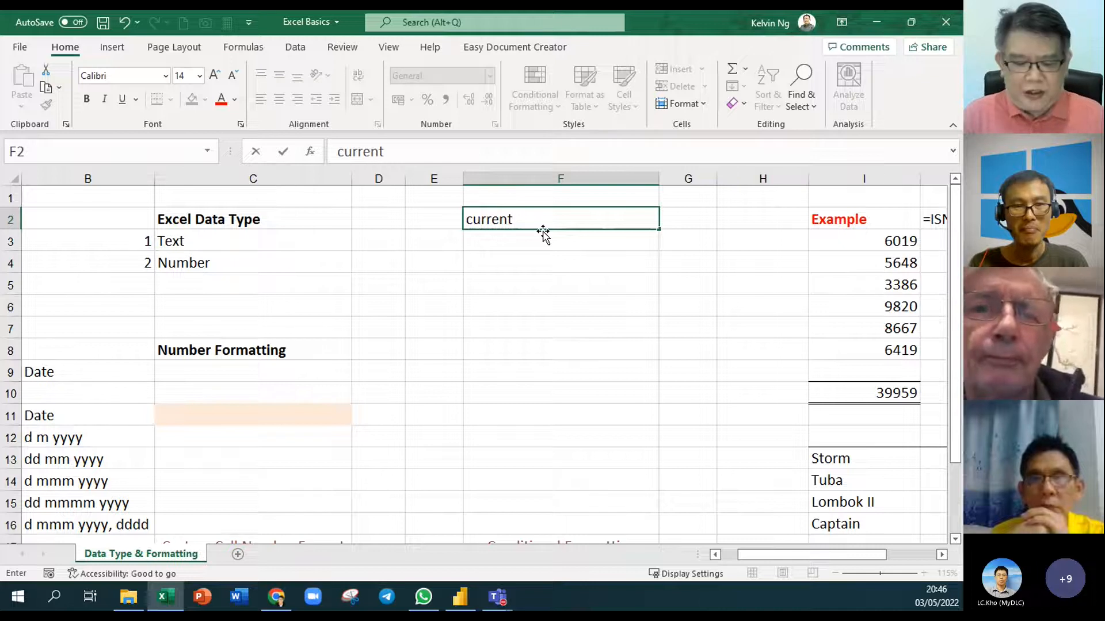
type("Date")
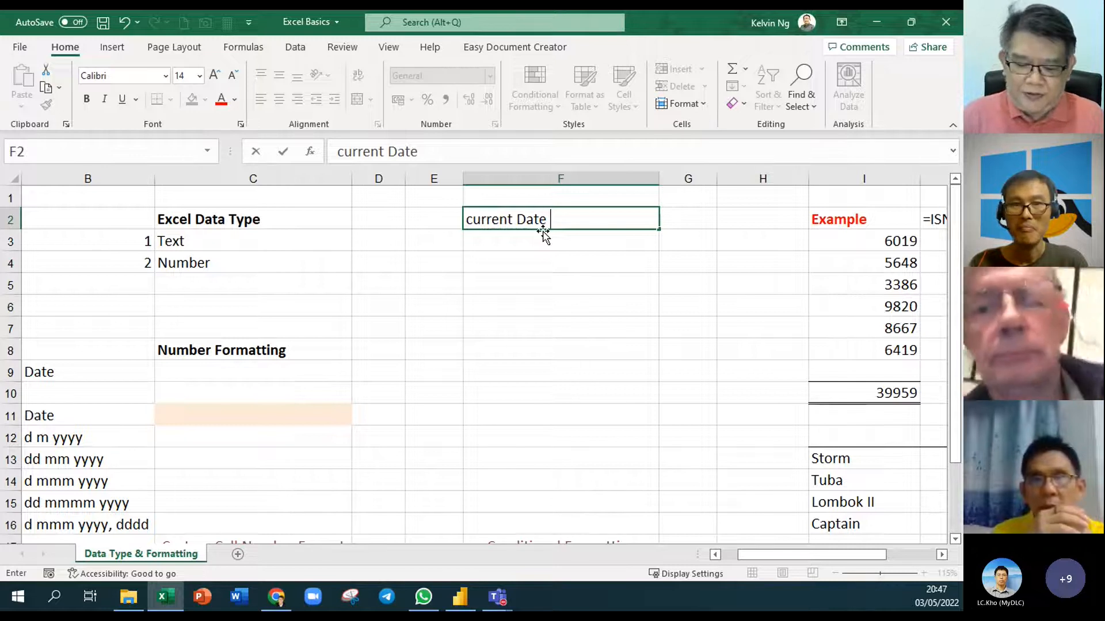
type("Ctrl + ;")
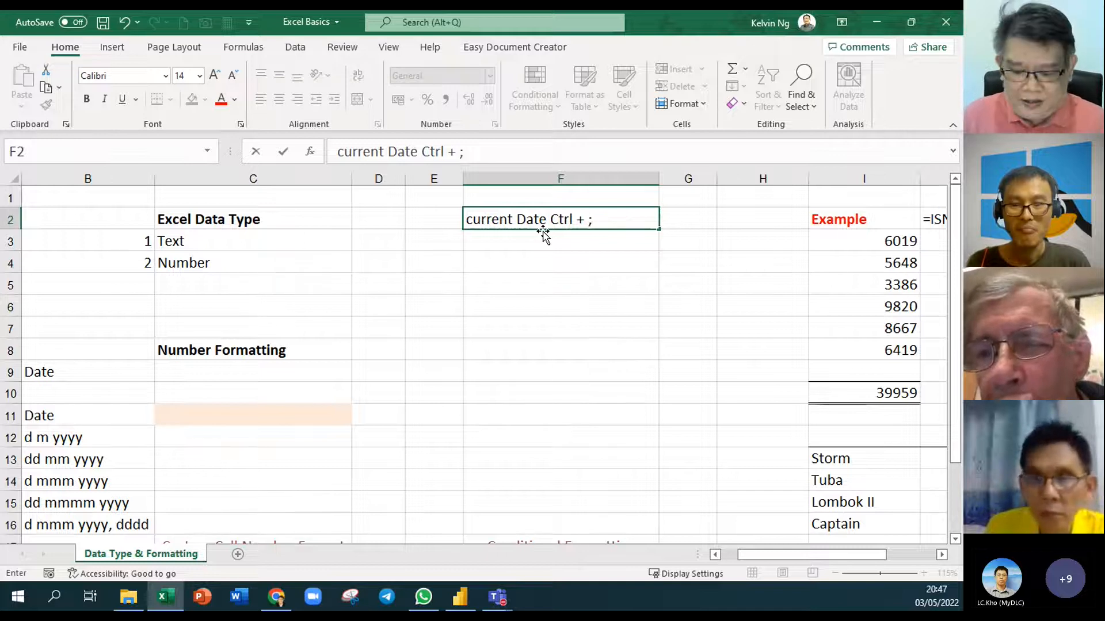
key("Return")
key("Return")
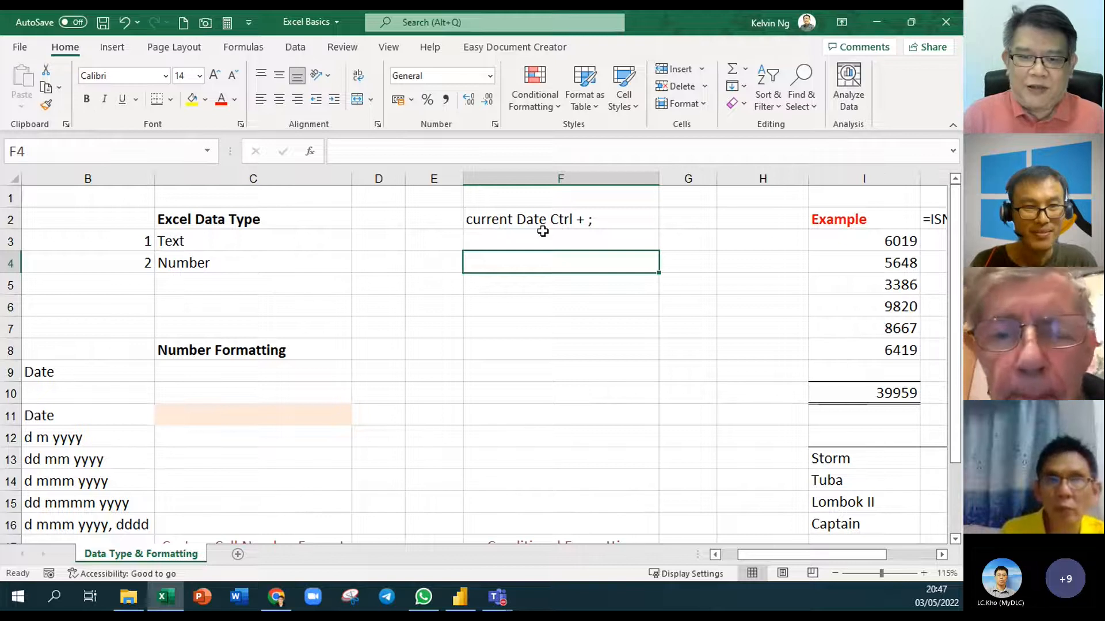
key("ctrl+semicolon")
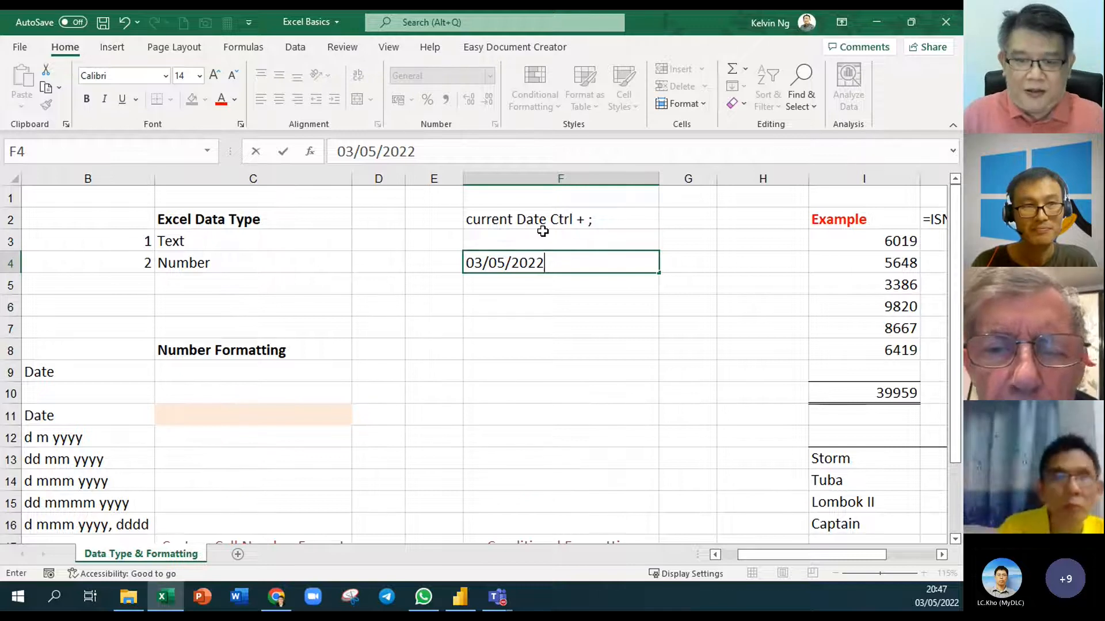
Commit the 03/05/2022 date in F4 and widen column G
key("Return")
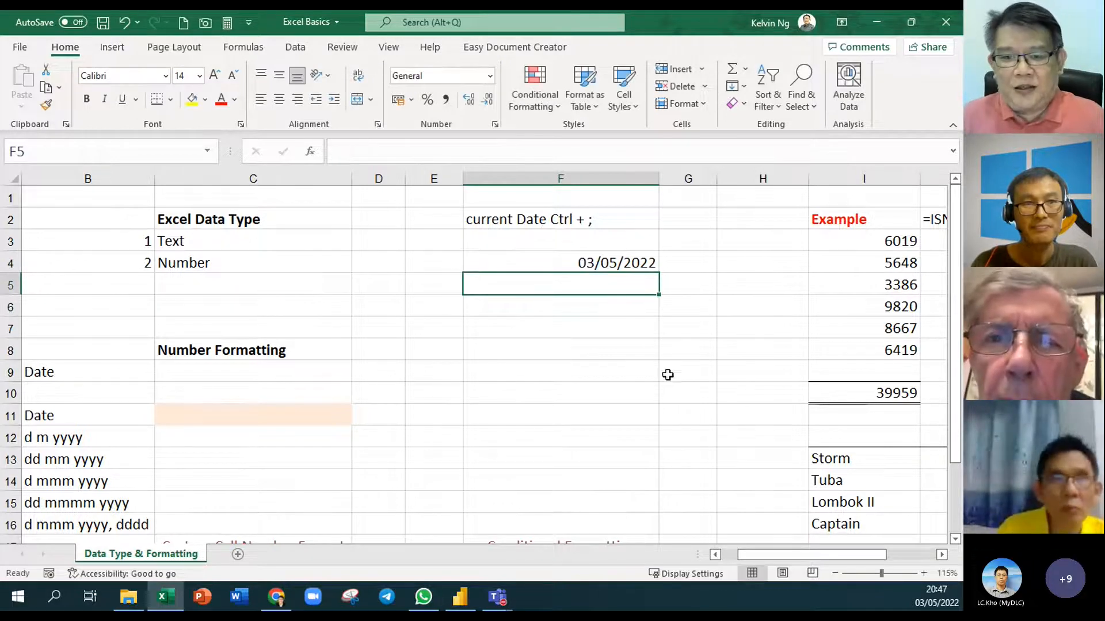
left_click(552, 264)
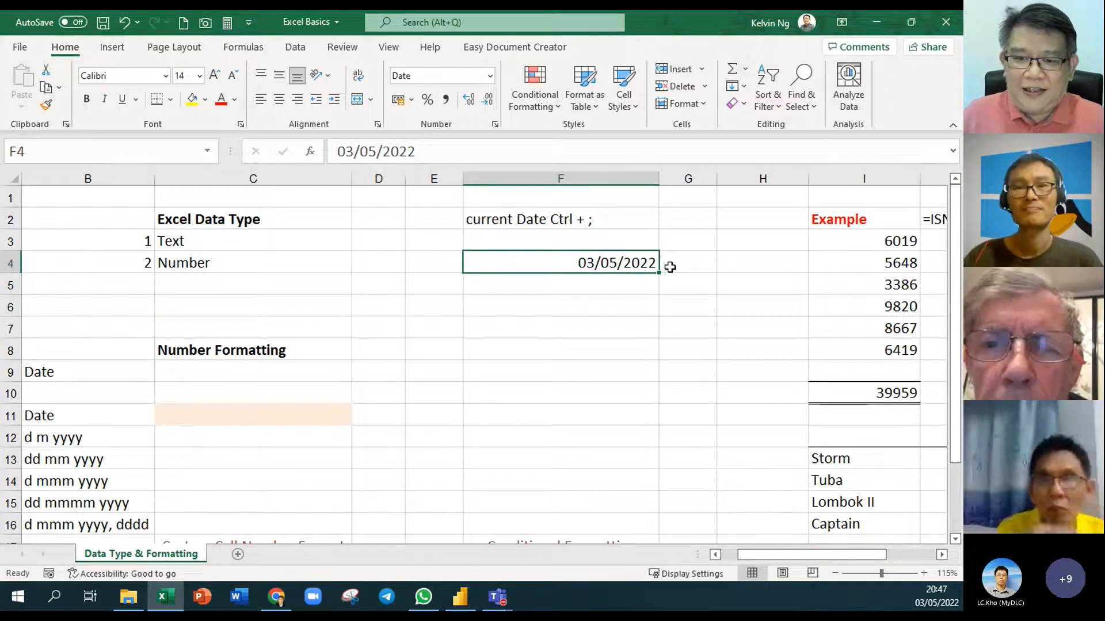
left_click_drag(717, 180, 754, 197)
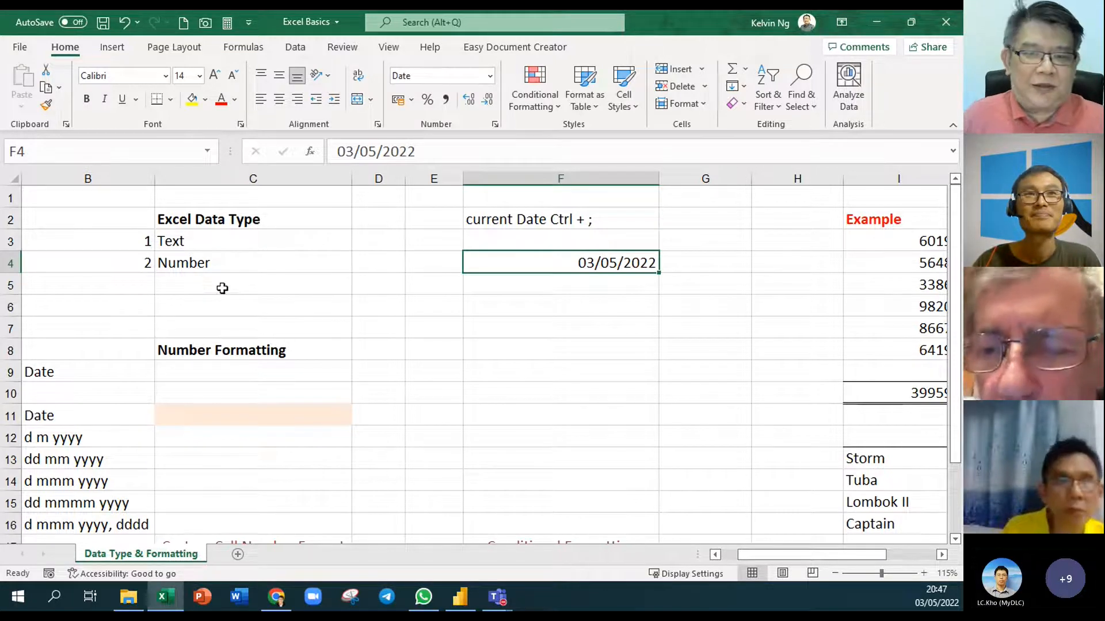
Enter =F4 in G4 so it repeats the date 03/05/2022
left_click(715, 263)
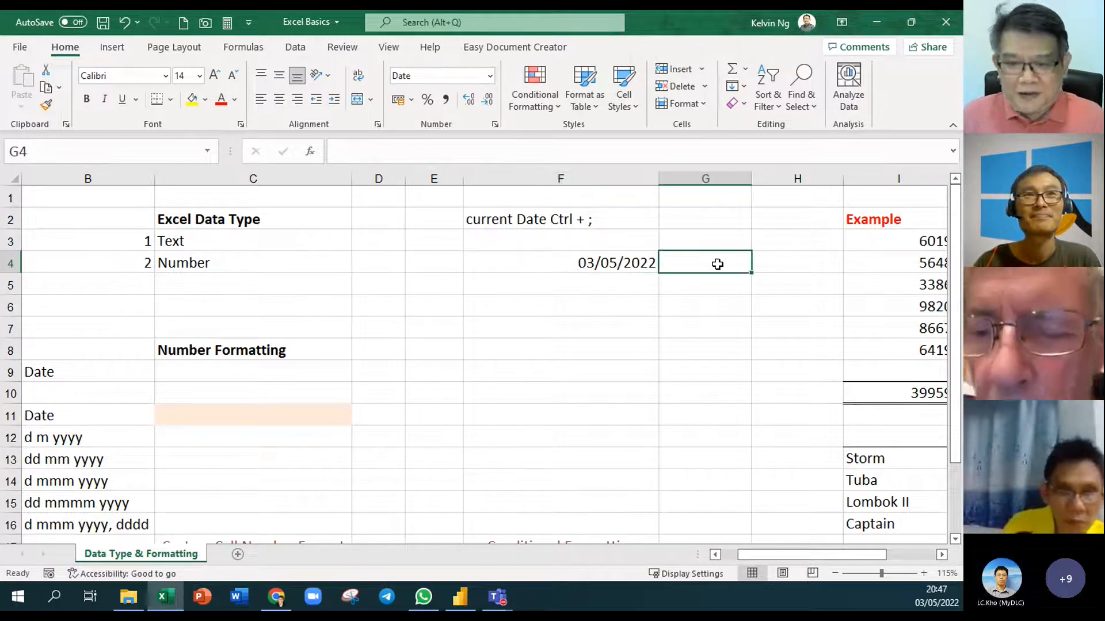
type("=")
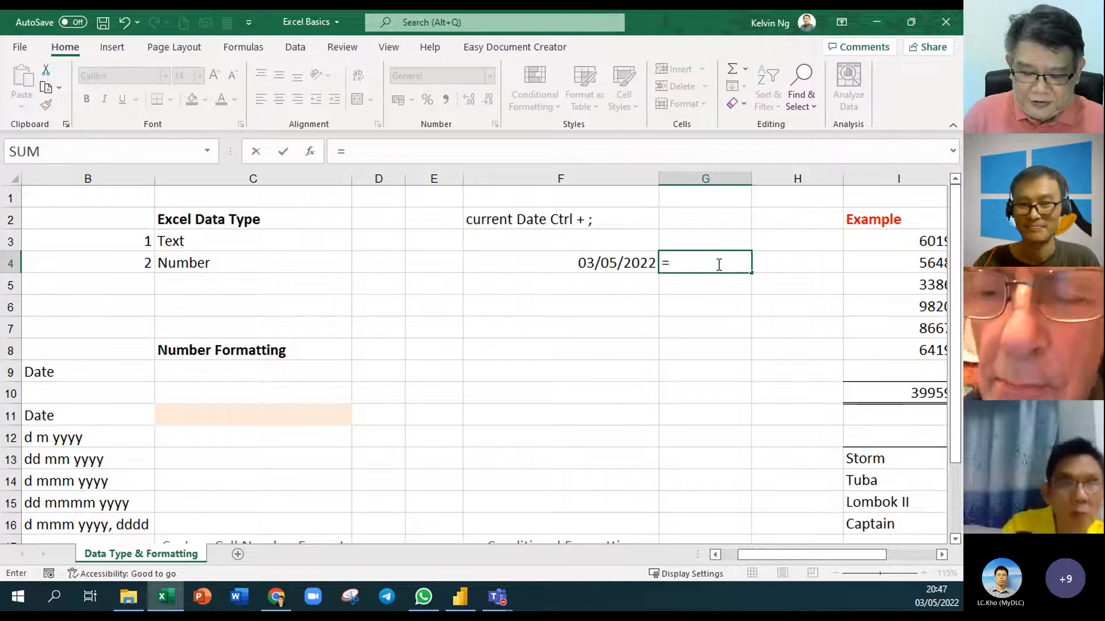
key("Left")
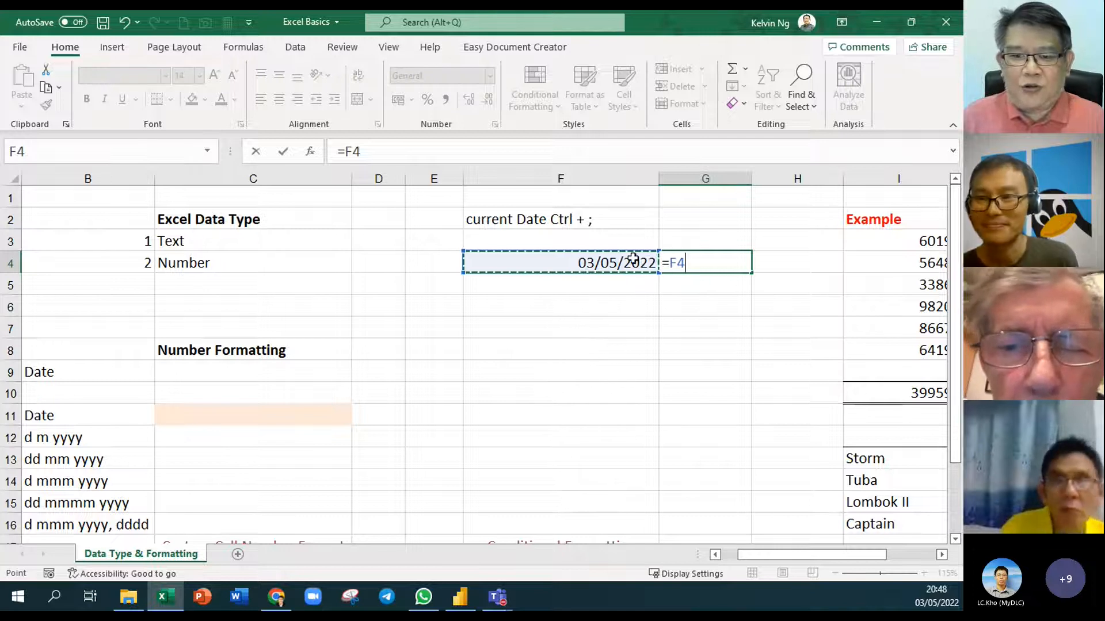
key("Return")
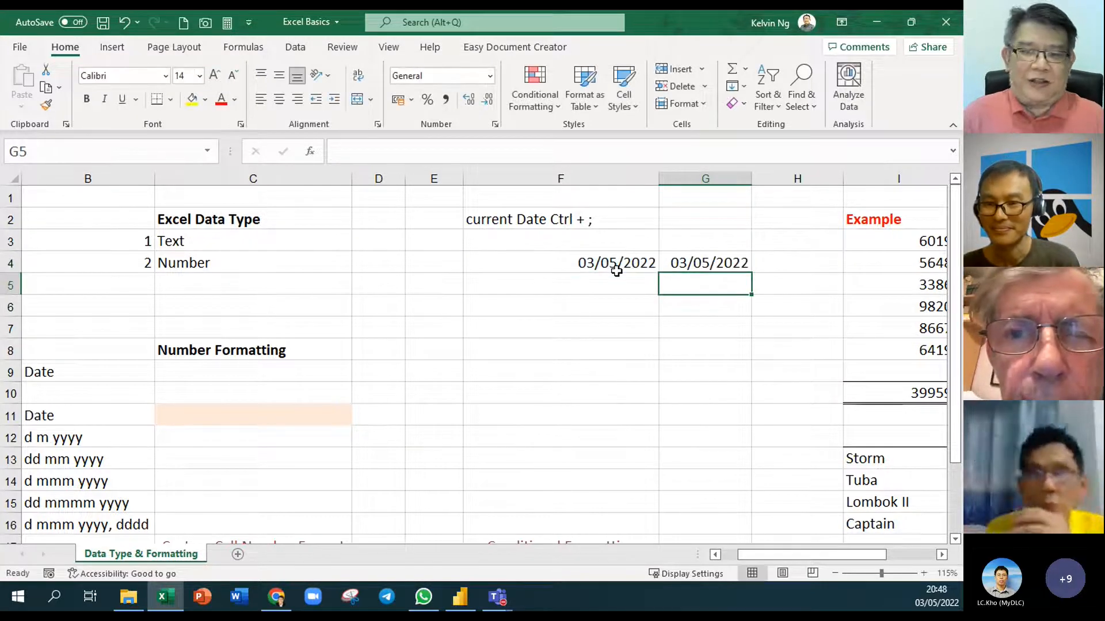
left_click(737, 264)
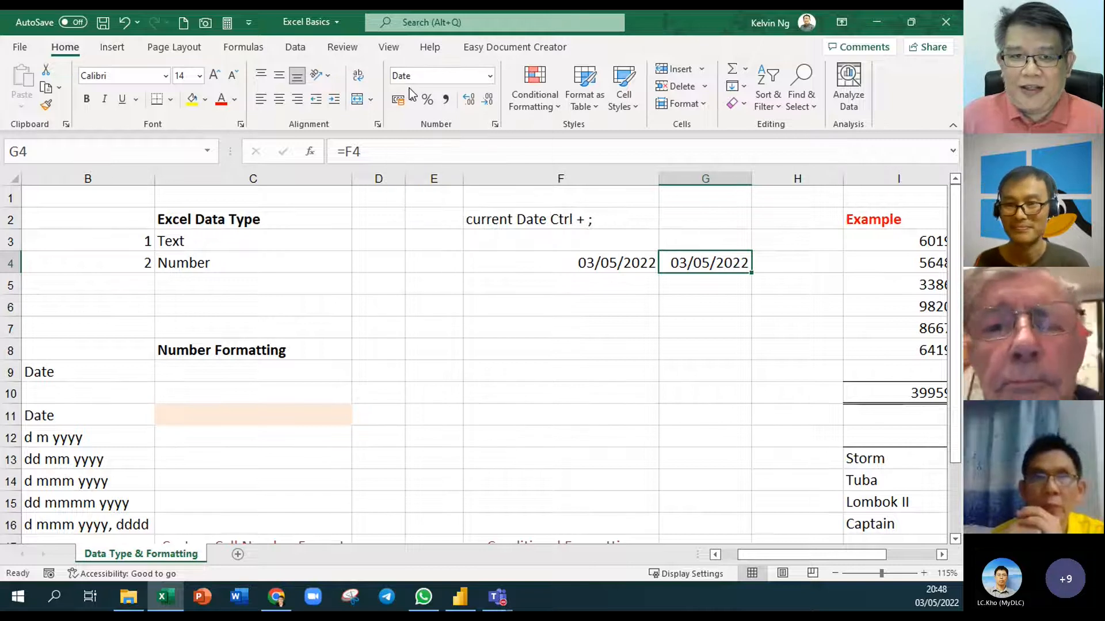
Switch G4 to General format so its date shows as serial number 44684
left_click(489, 76)
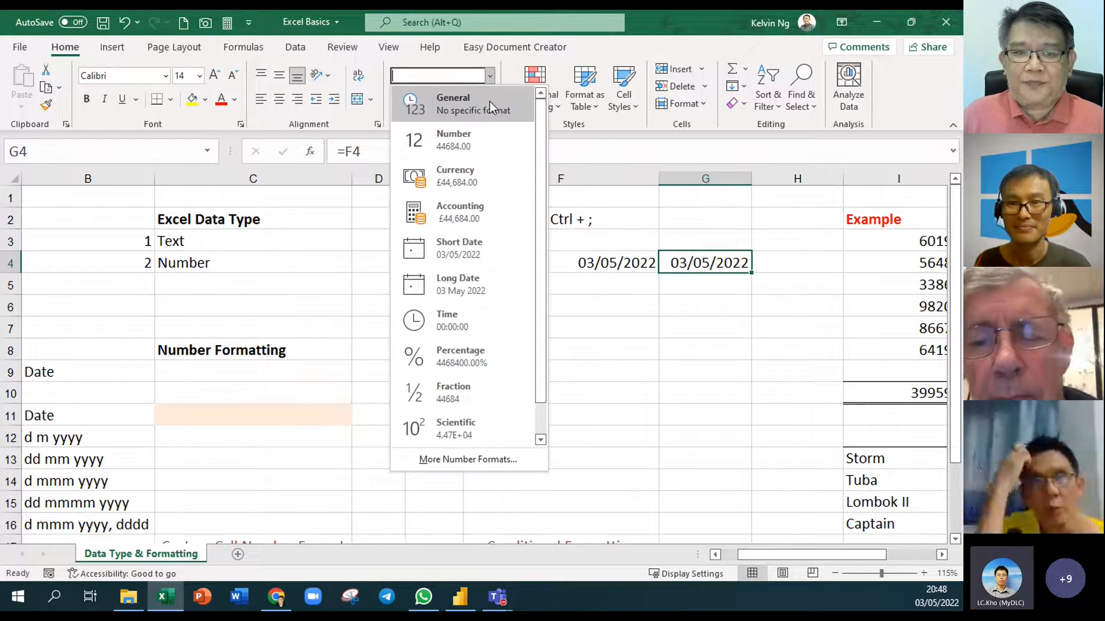
left_click(489, 101)
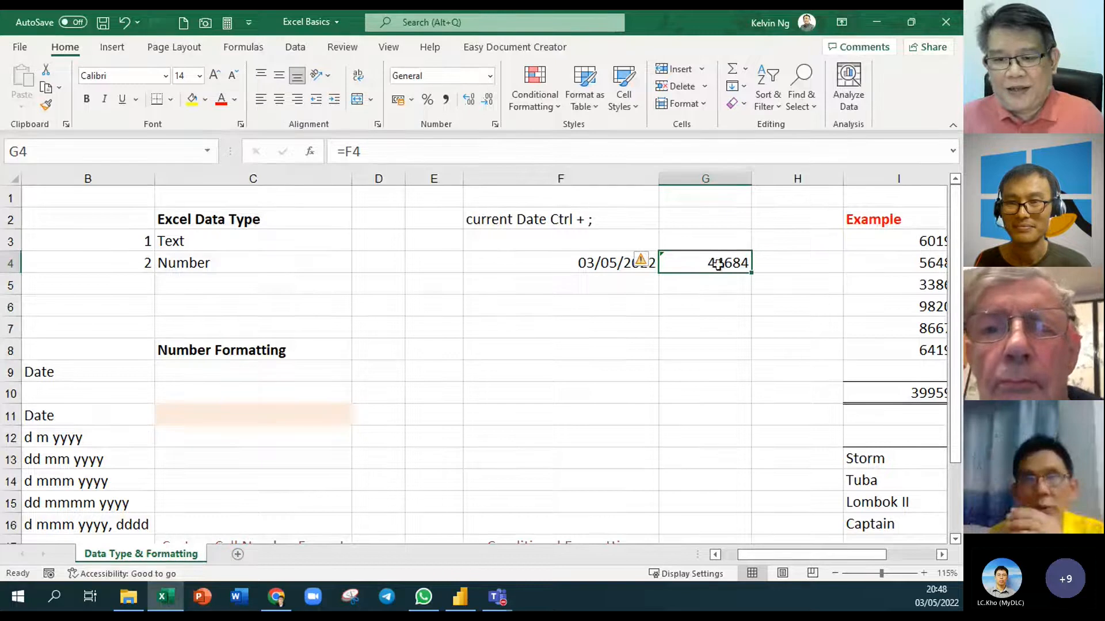
left_click(723, 336)
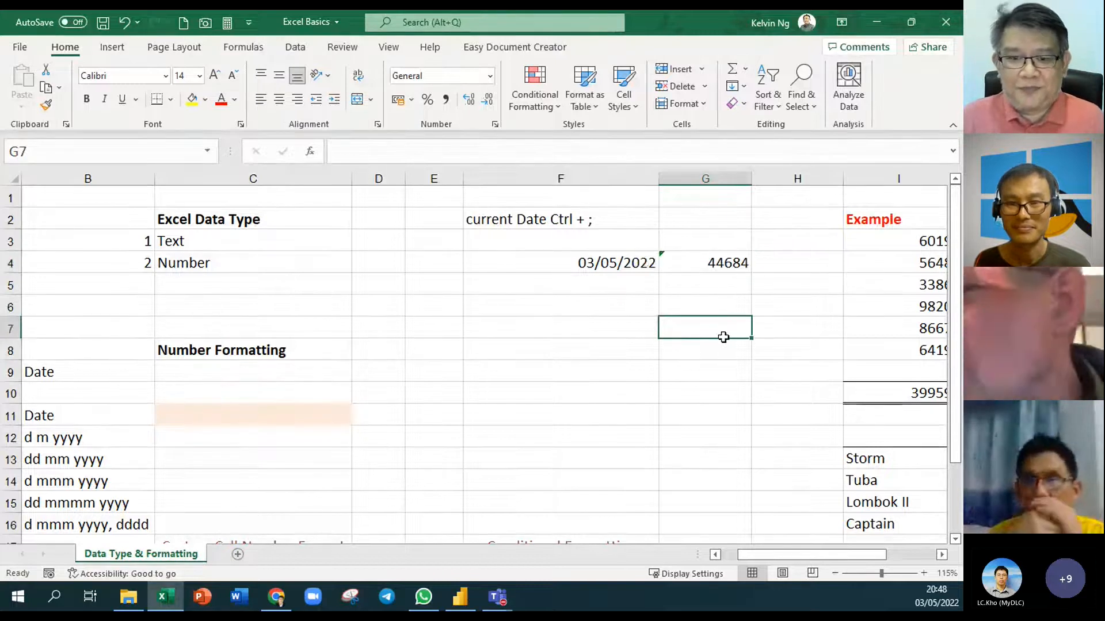
Add the label 'Serial Number' in G3 above the serial value
scroll(724, 339, "up", 4)
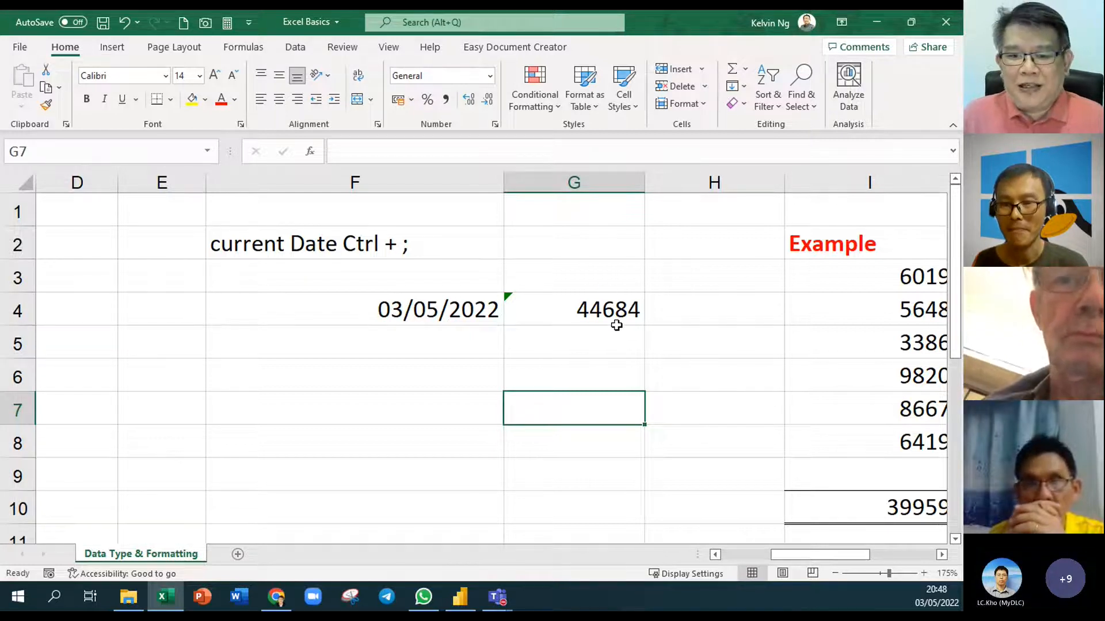
left_click(604, 284)
type("S")
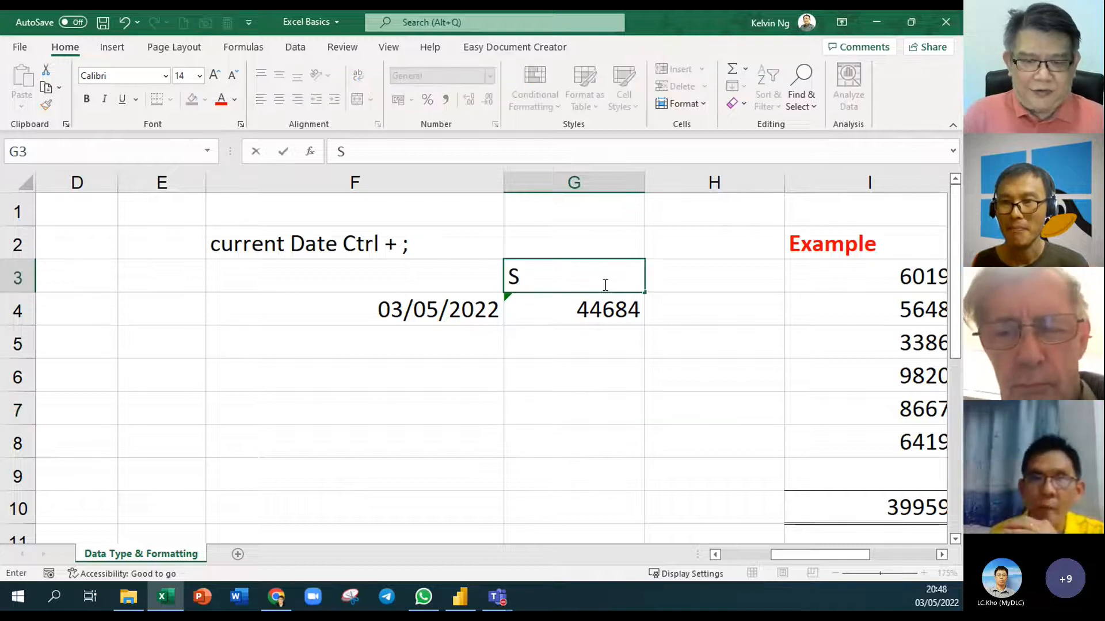
type("erial Number")
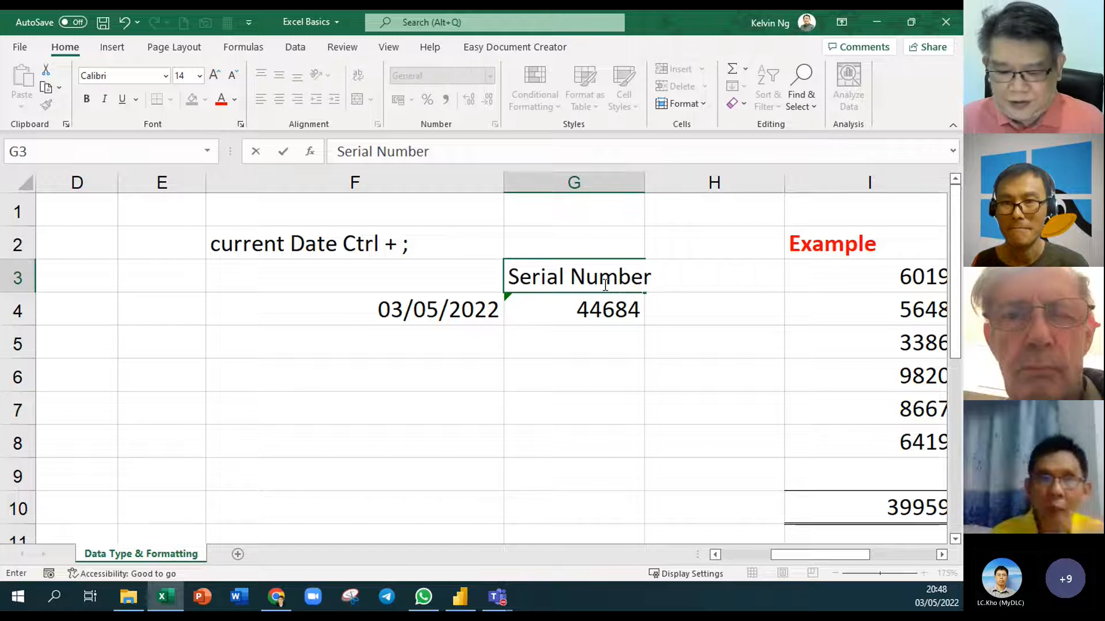
key("Return")
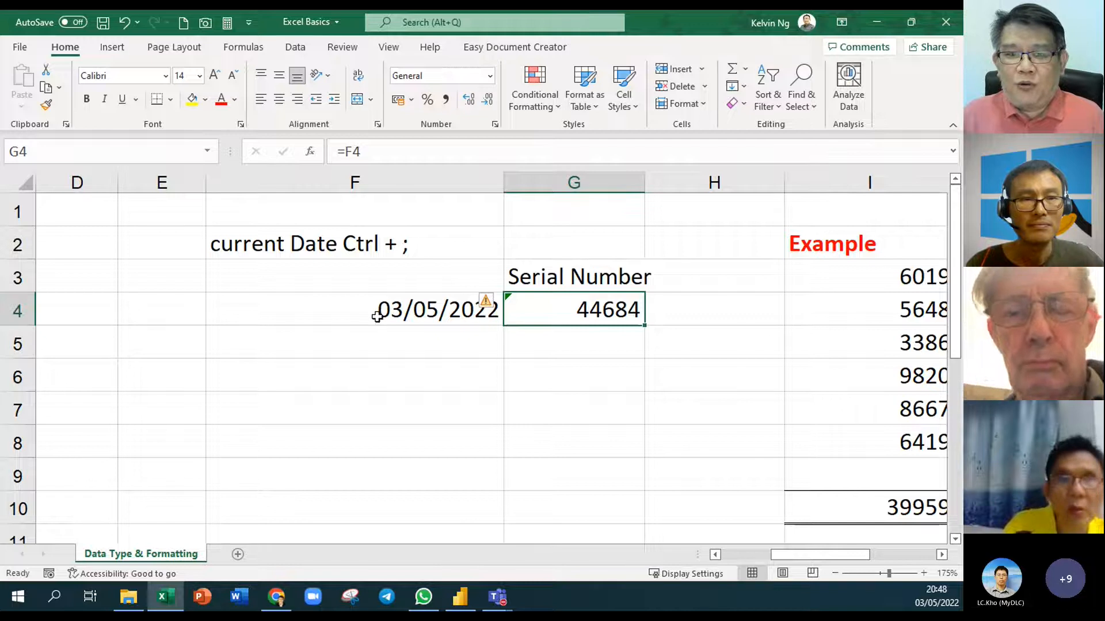
Change F4's date to 04/05/2022 by editing its day digits
double_click(401, 310)
left_click_drag(393, 310, 378, 310)
type("4")
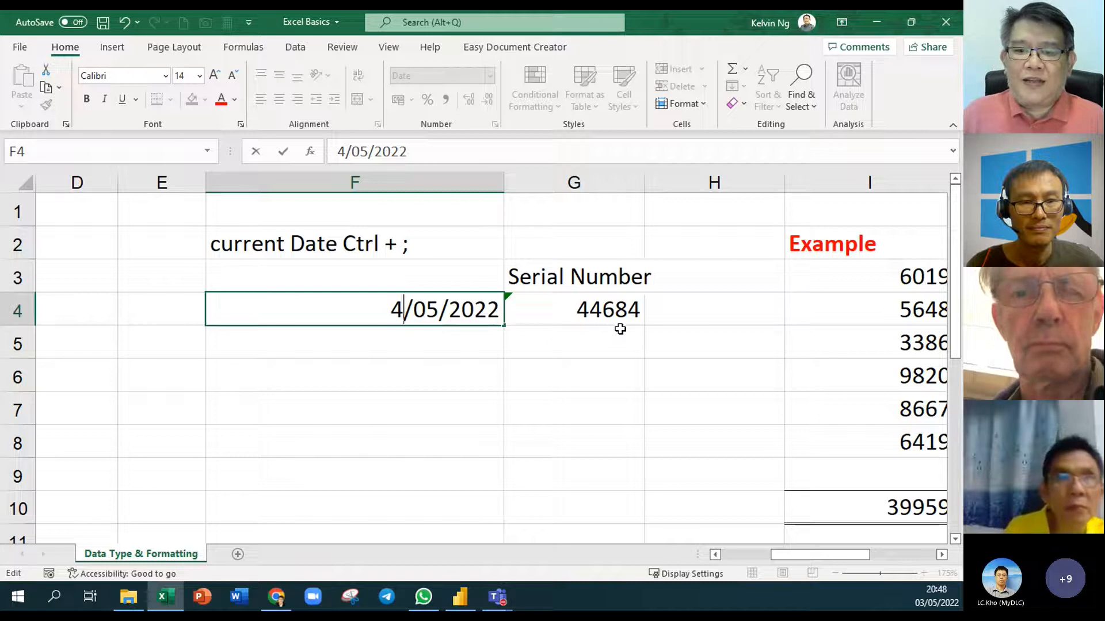
key("Return")
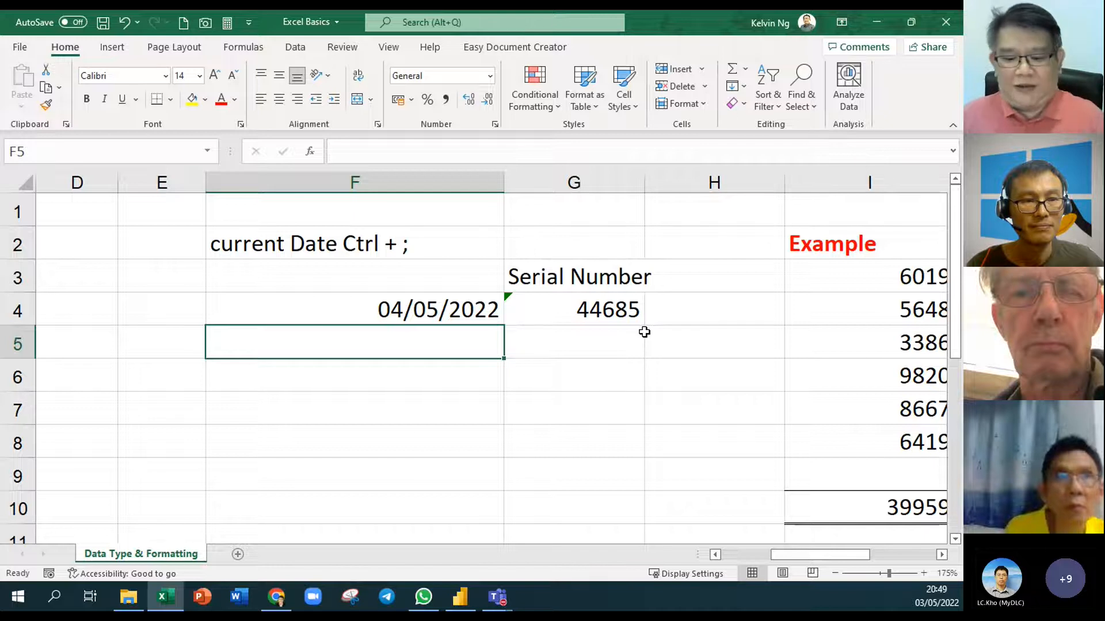
Enter 1/1/1900 in F4, try an invalid day 0, then re-enter 1/1/1900
left_click(441, 318)
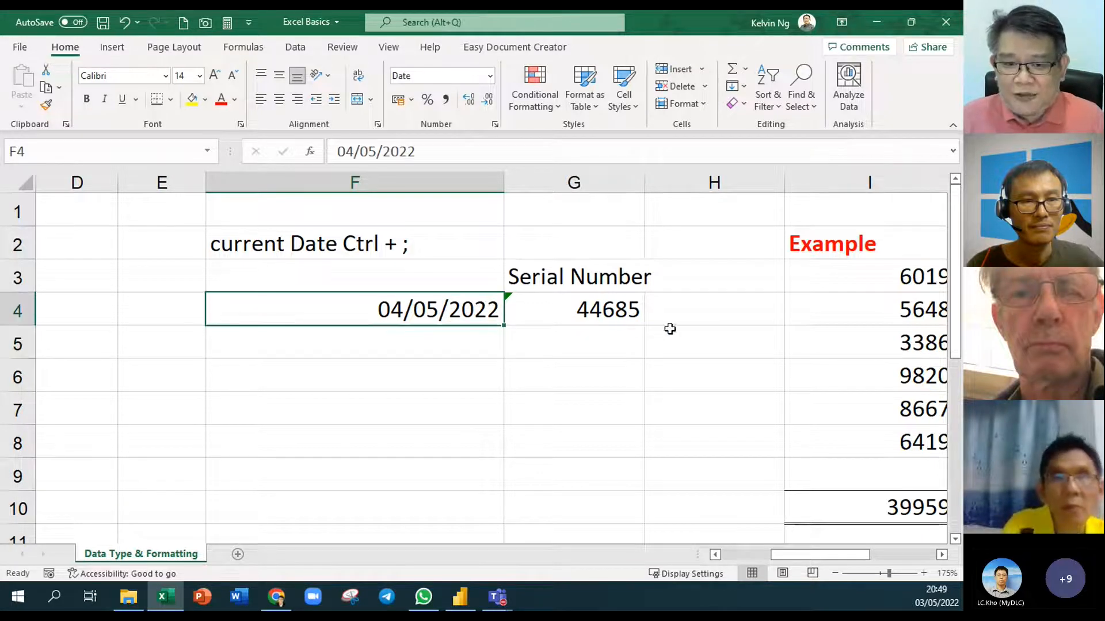
type("1/1/")
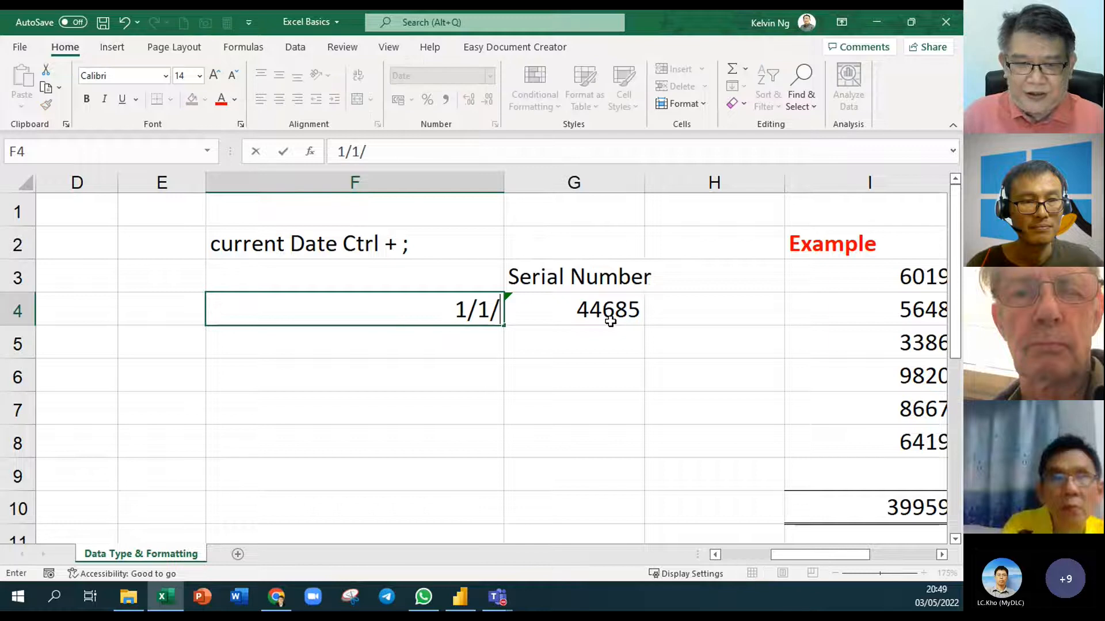
type("1900")
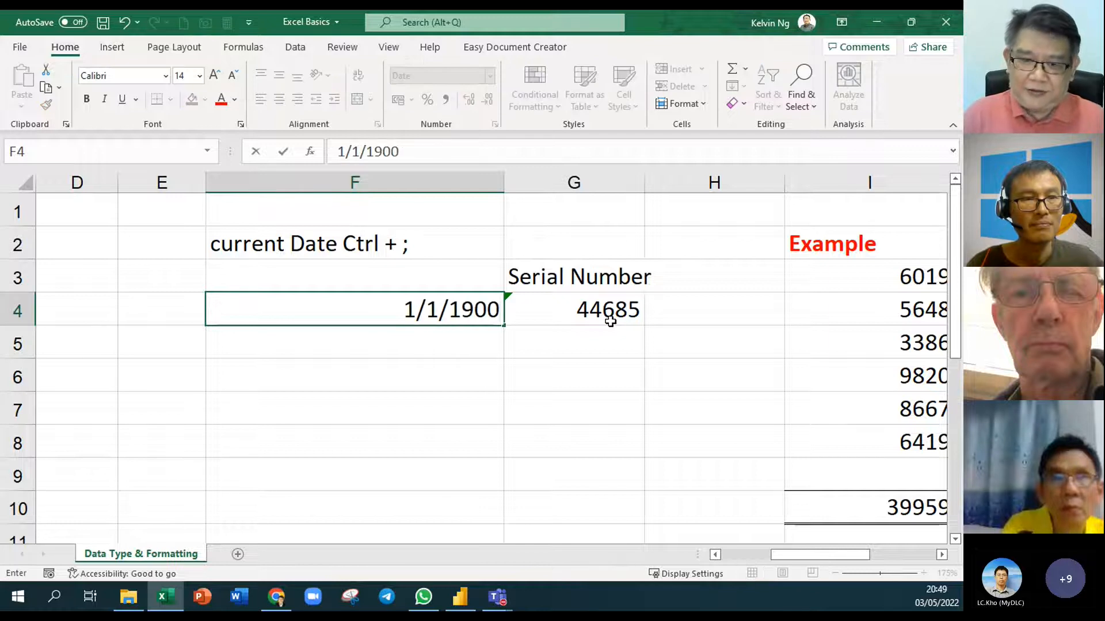
key("Return")
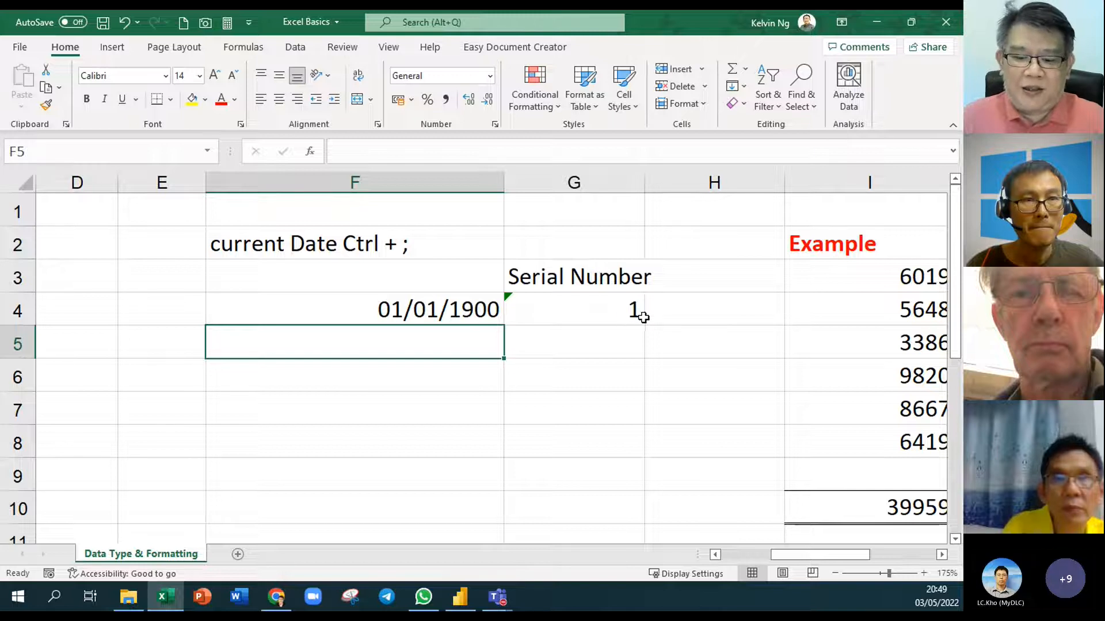
double_click(397, 310)
type("0")
key("Return")
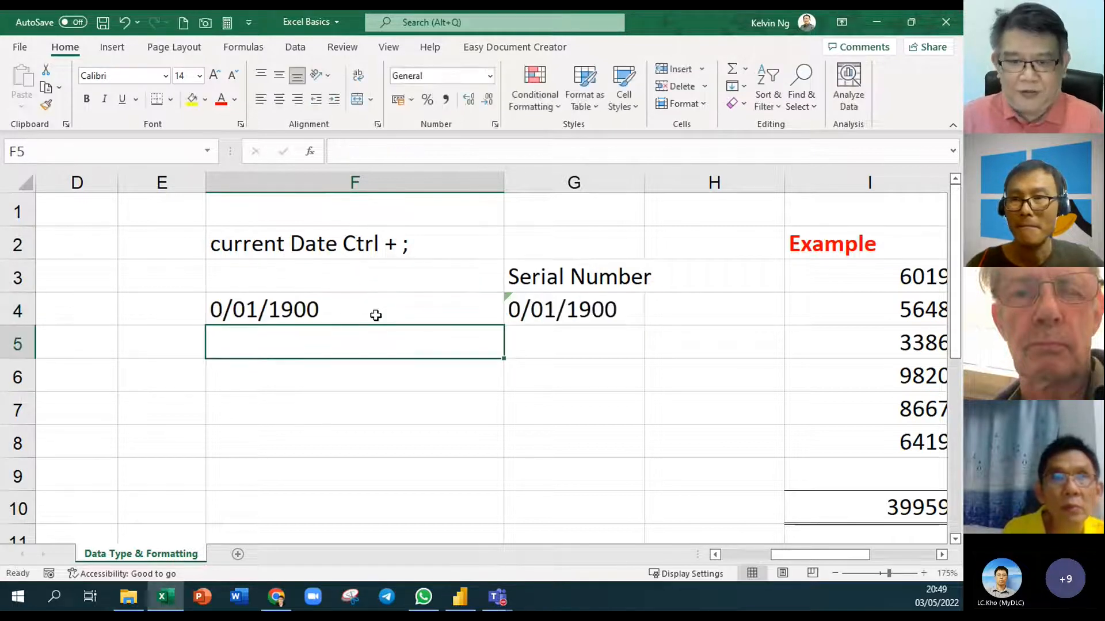
left_click(358, 313)
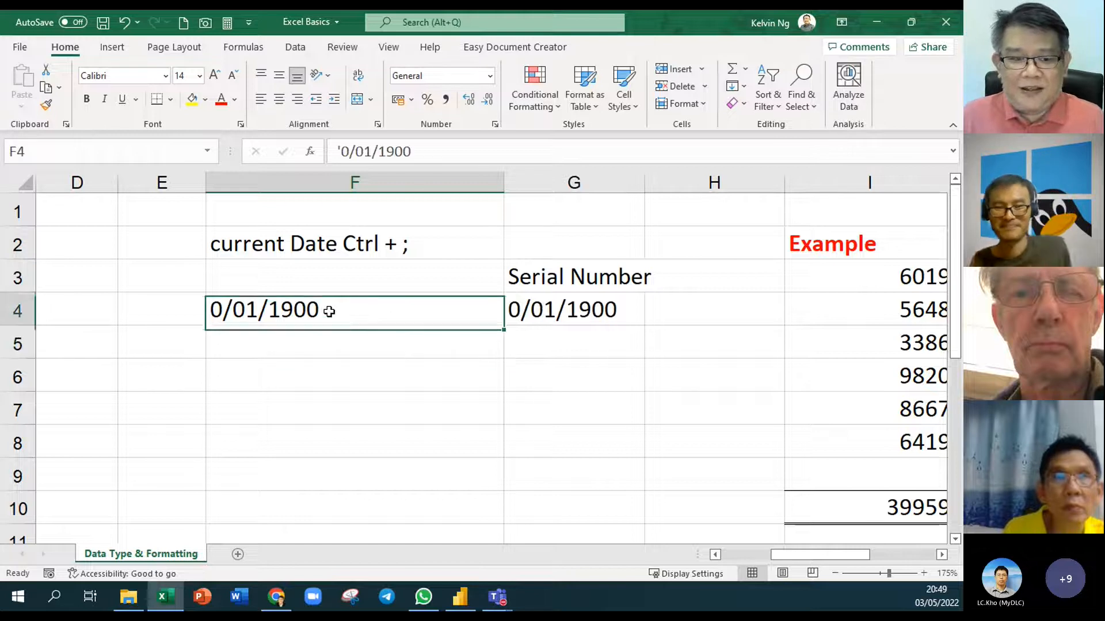
type("1/")
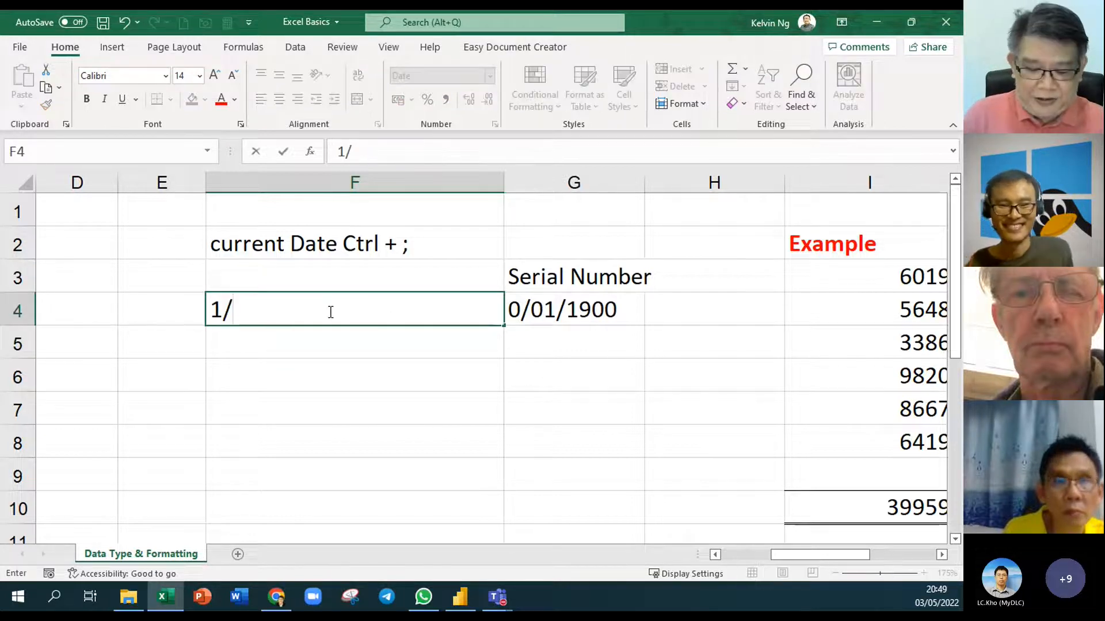
type("1/1900")
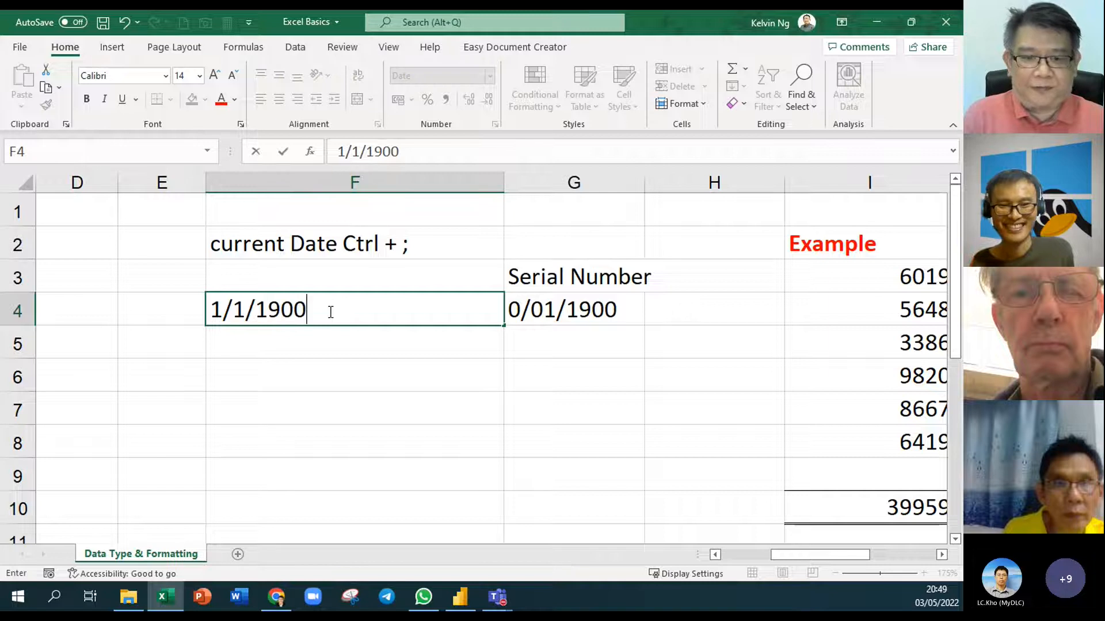
key("Return")
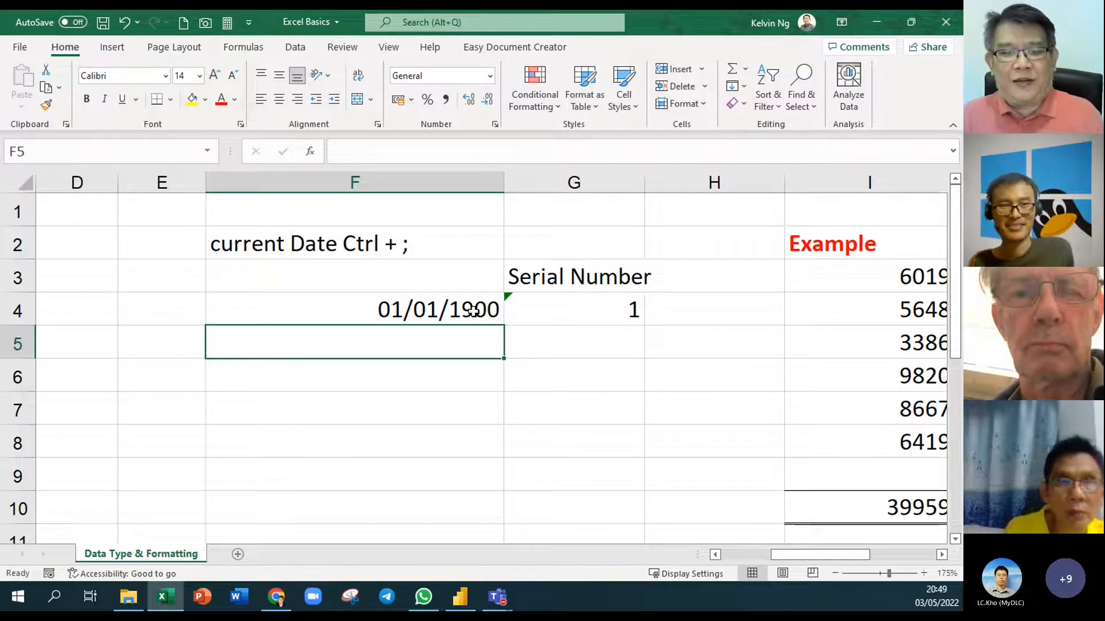
Enter 02/02/1973 in F4 and check that G4 shows serial number 26697
left_click(438, 307)
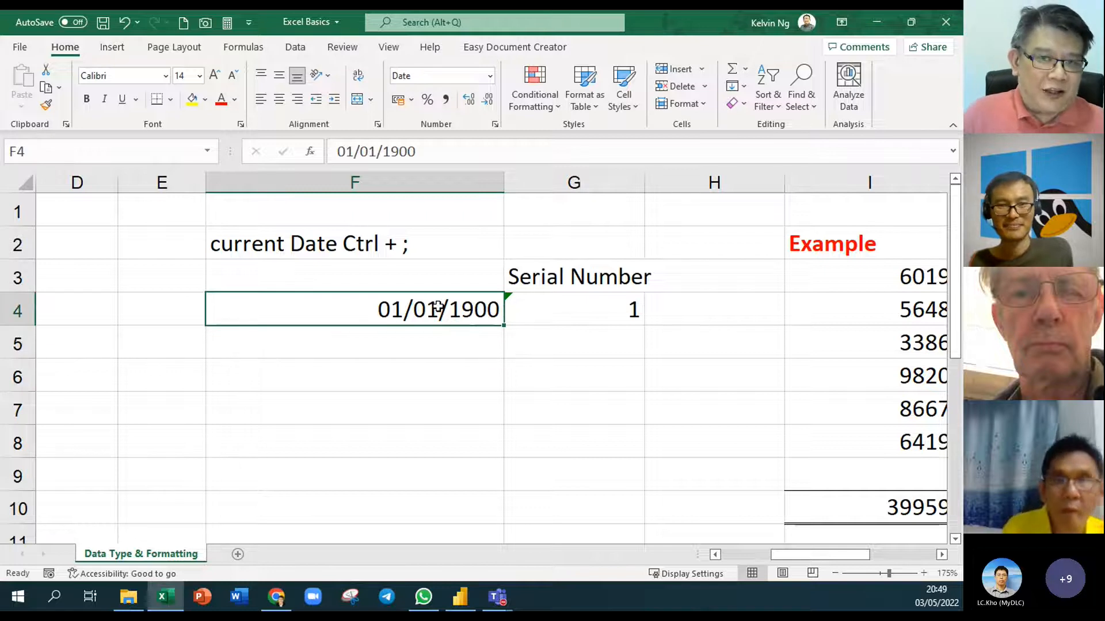
type("22/")
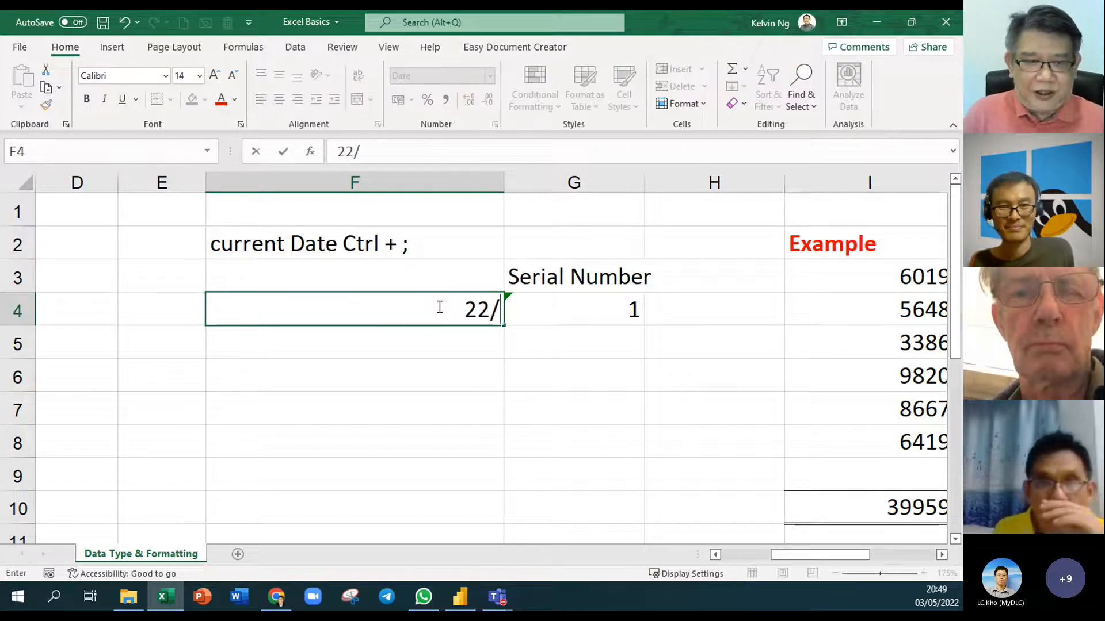
key("BackSpace")
key("BackSpace")
type("/2")
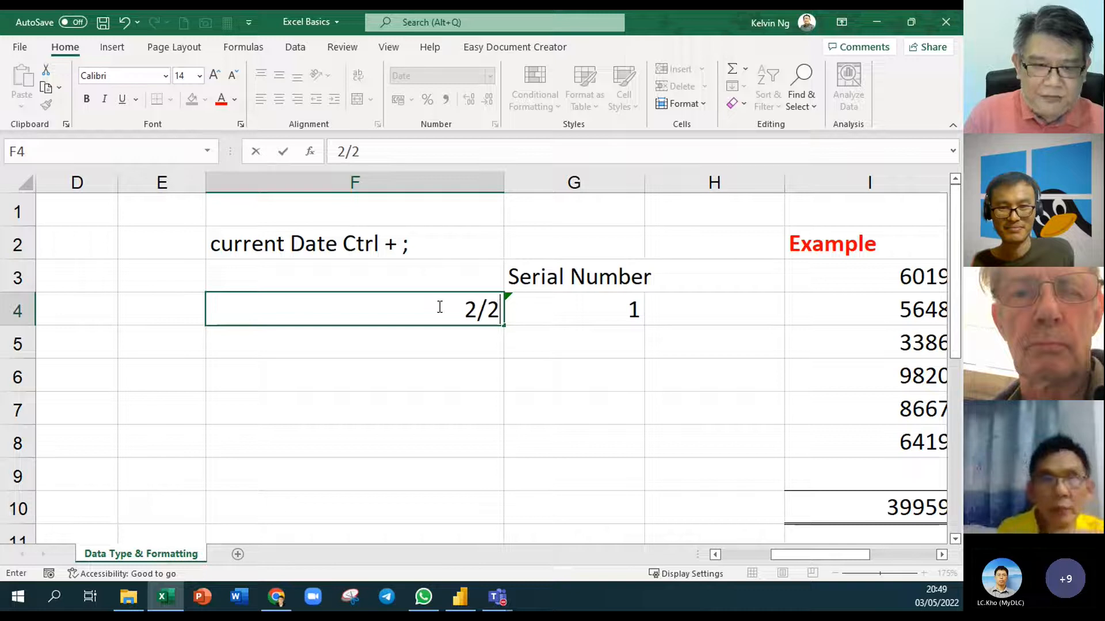
type("/1973")
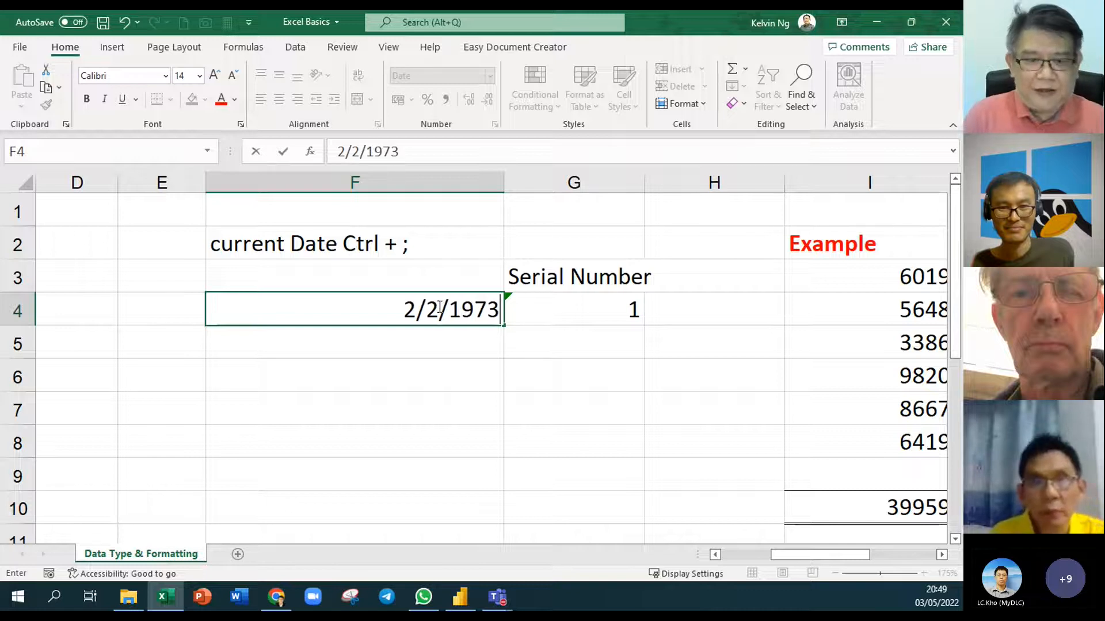
key("Return")
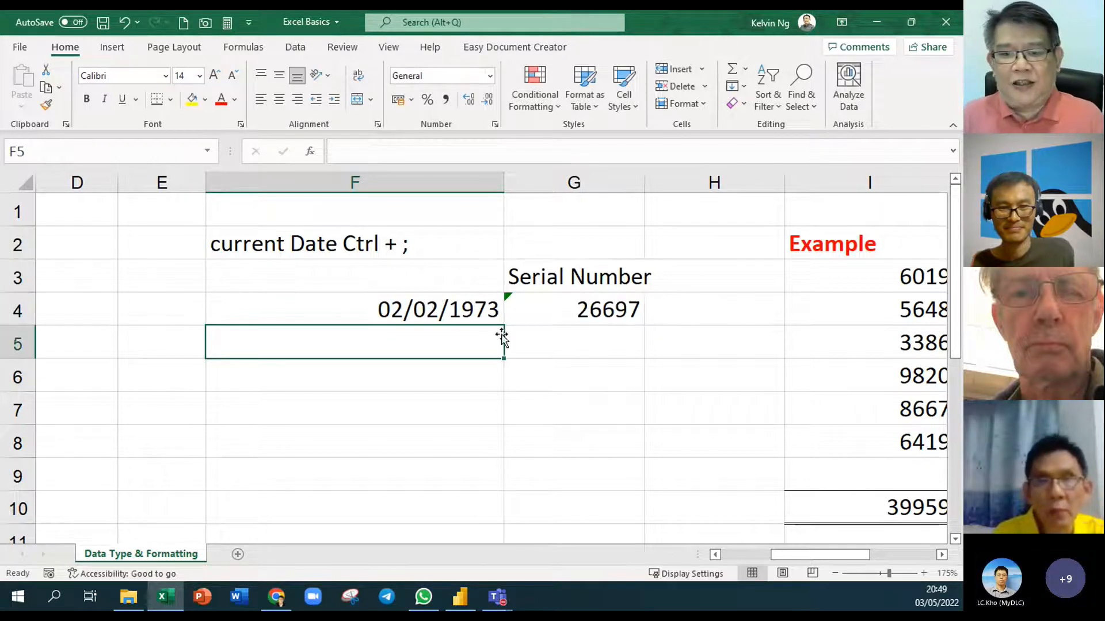
left_click(627, 307)
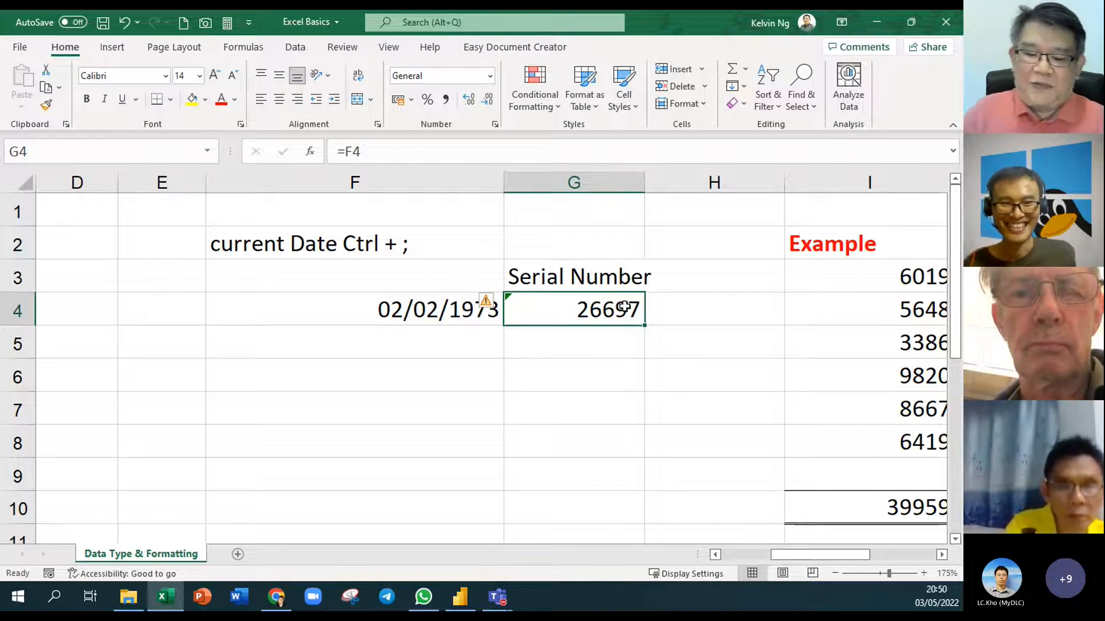
Insert today's date 03/05/2022 into F4 with Ctrl+; and confirm G4 reads 44684
left_click(444, 309)
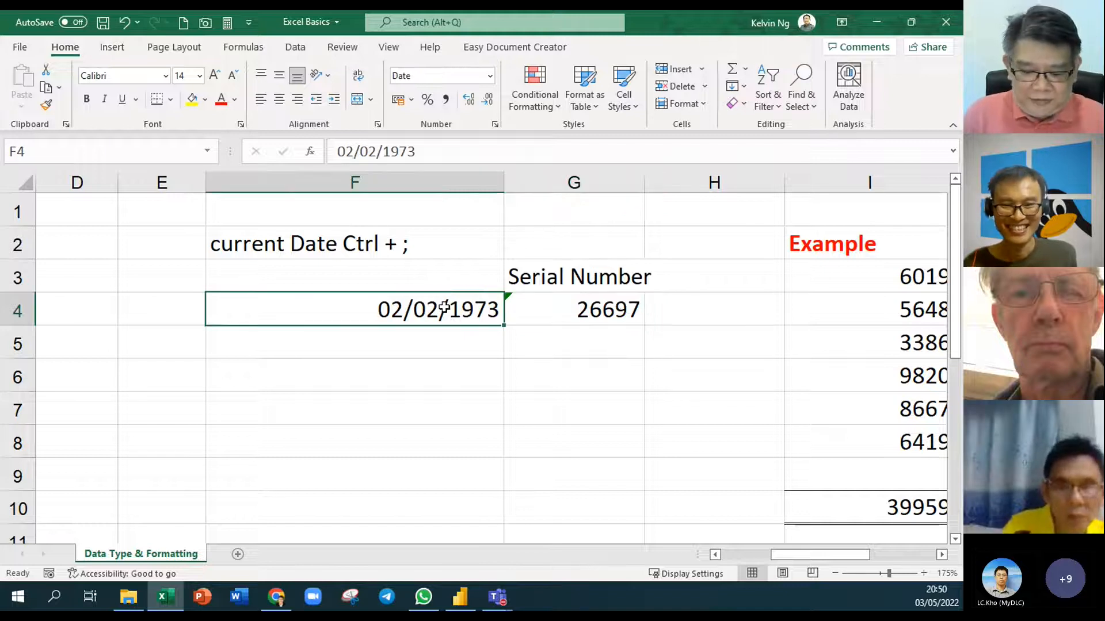
key("ctrl+semicolon")
key("Return")
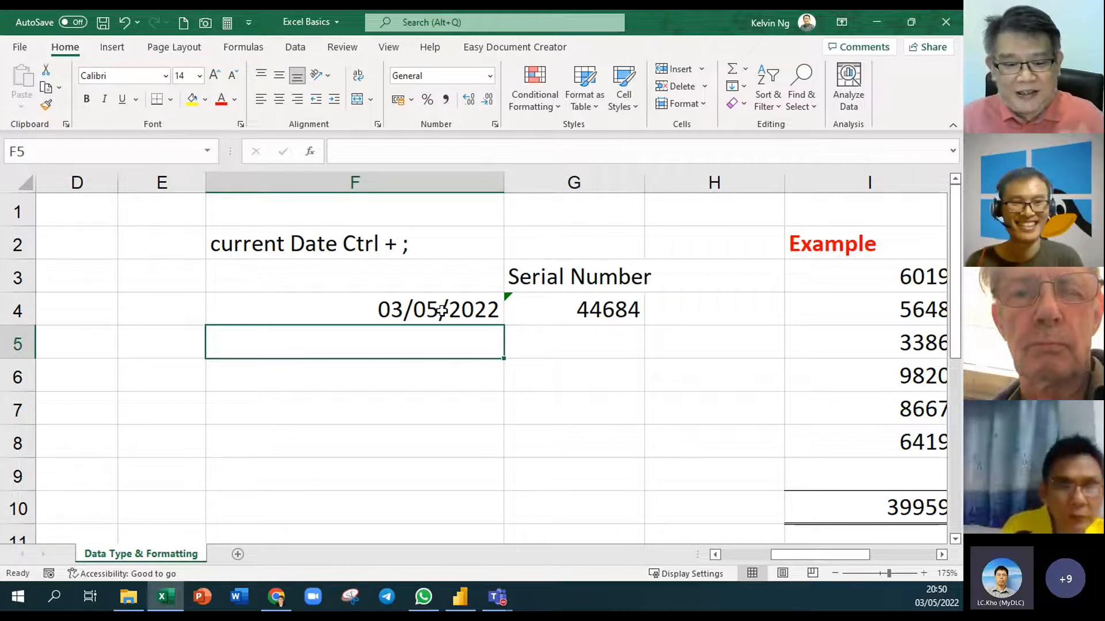
left_click(600, 310)
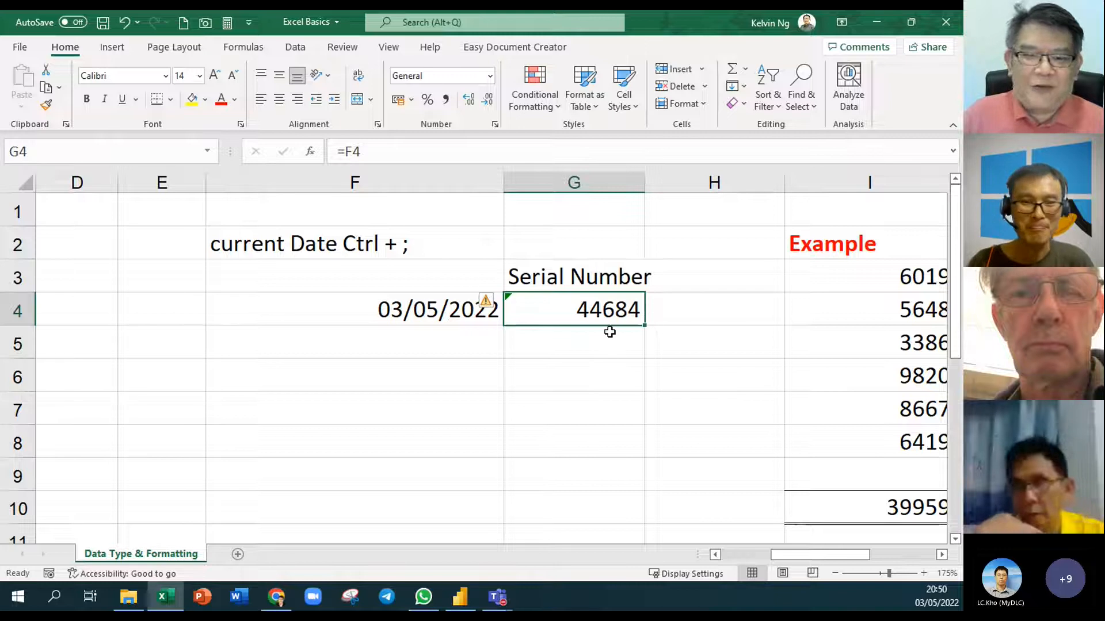
left_click(459, 370)
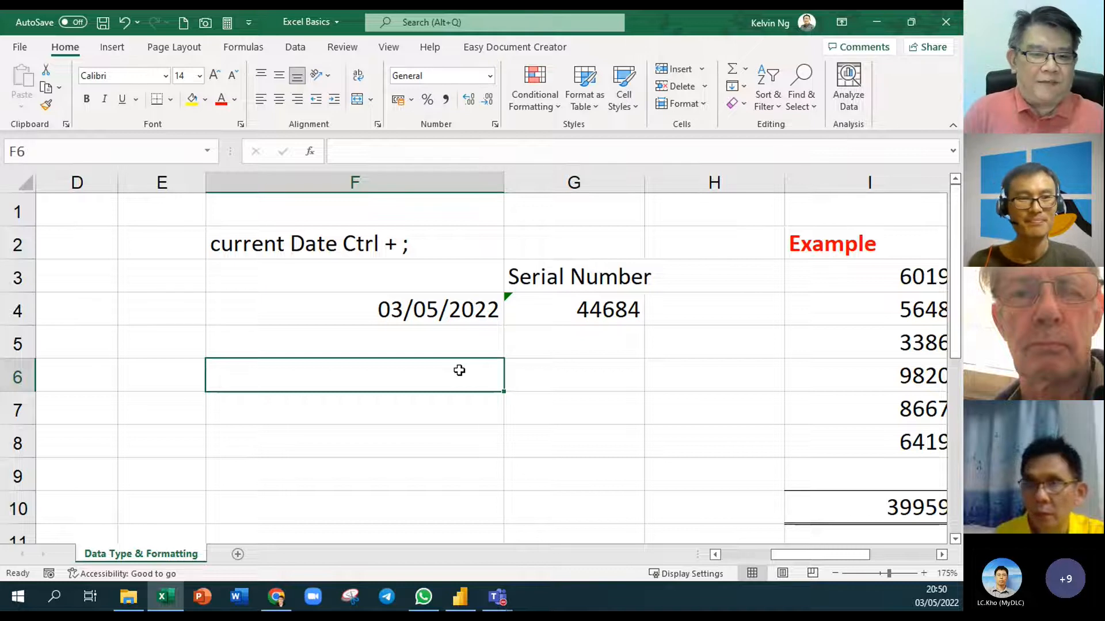
left_click(460, 326)
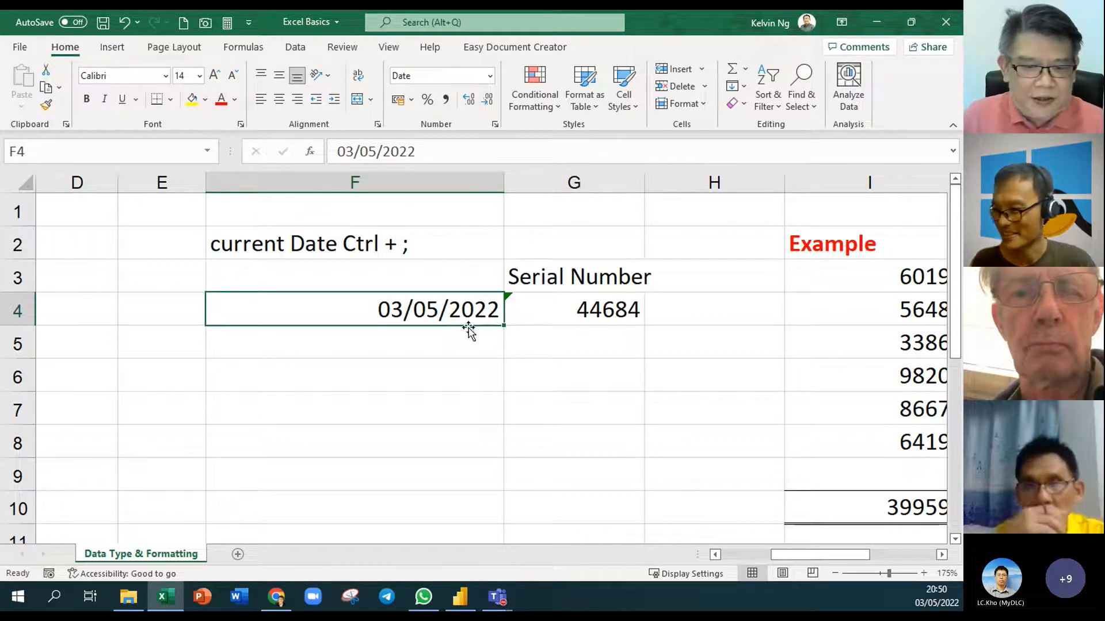
Enter 100 in F6 and AutoSum F4:F7 in F8 to get 11/08/2022
left_click(434, 379)
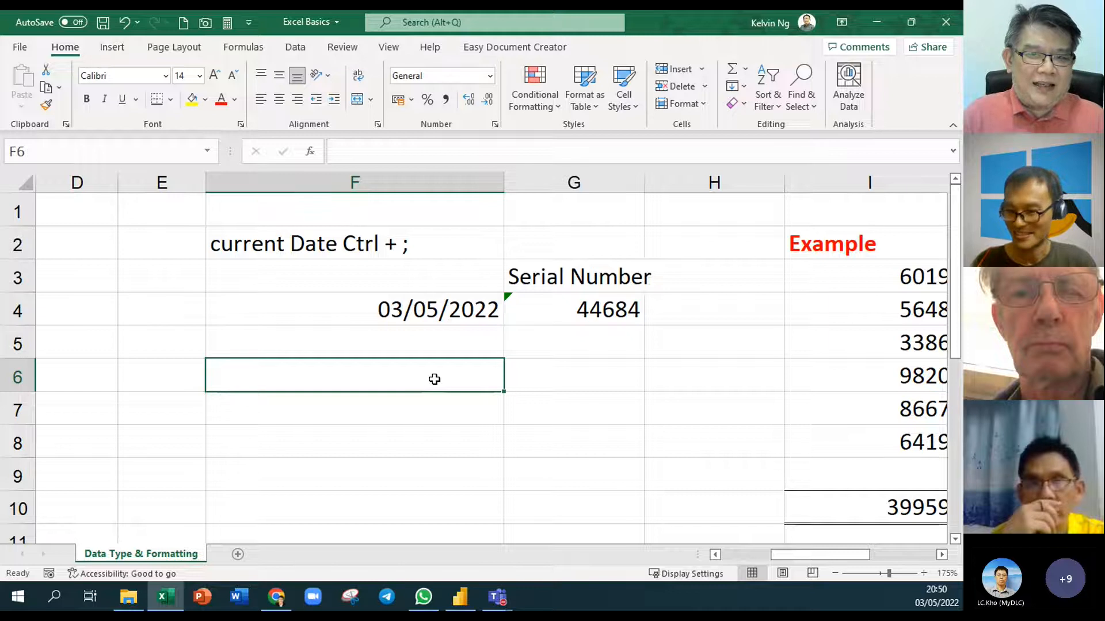
type("1000")
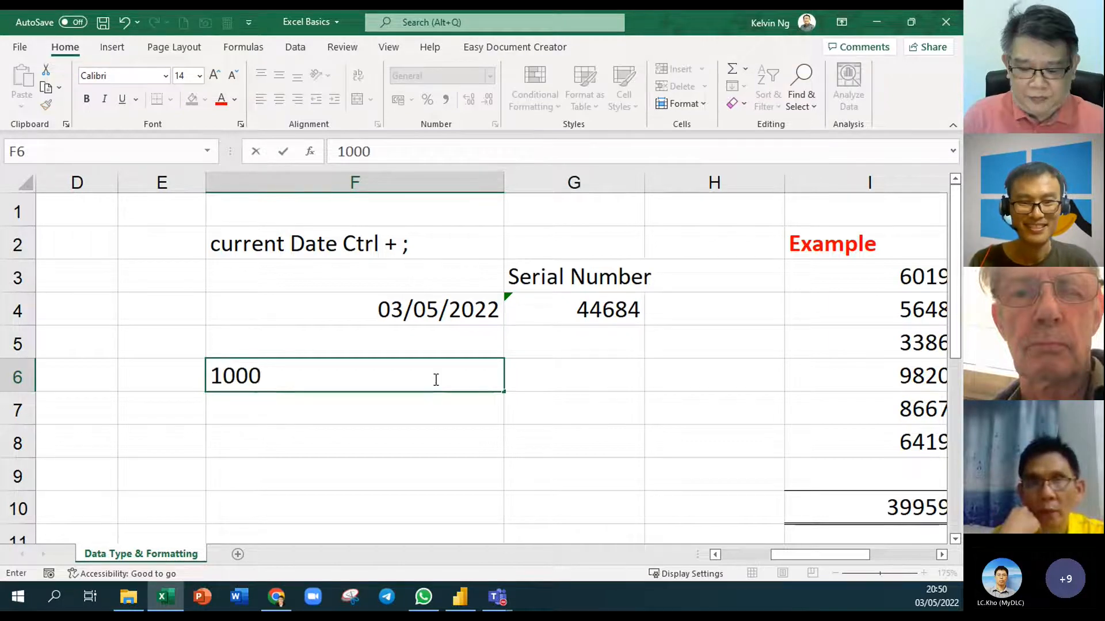
key("BackSpace")
key("Return")
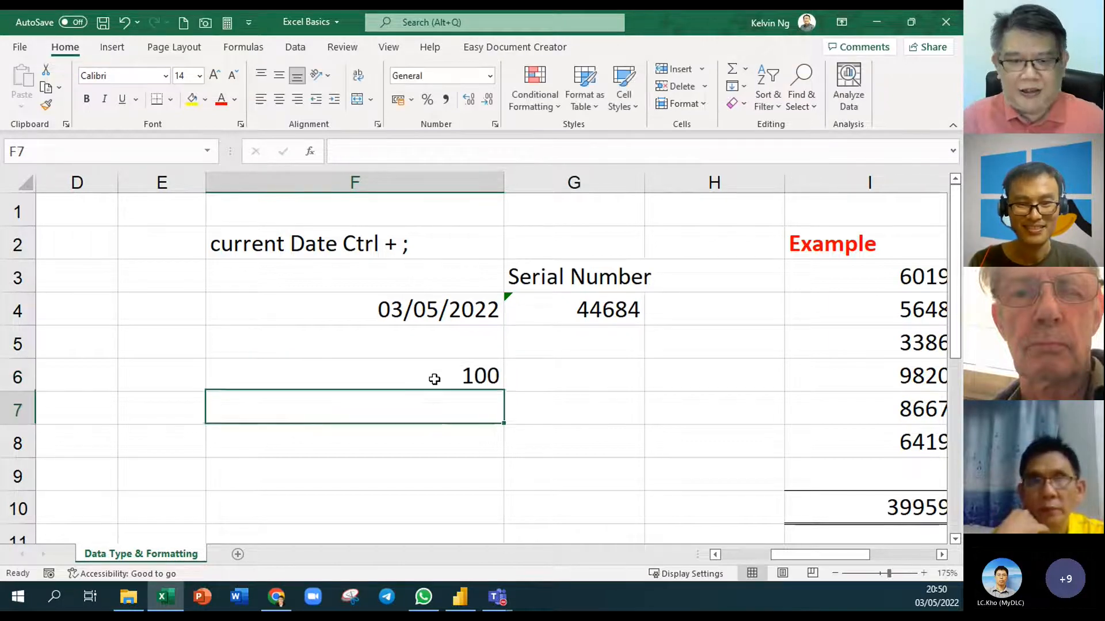
left_click(464, 442)
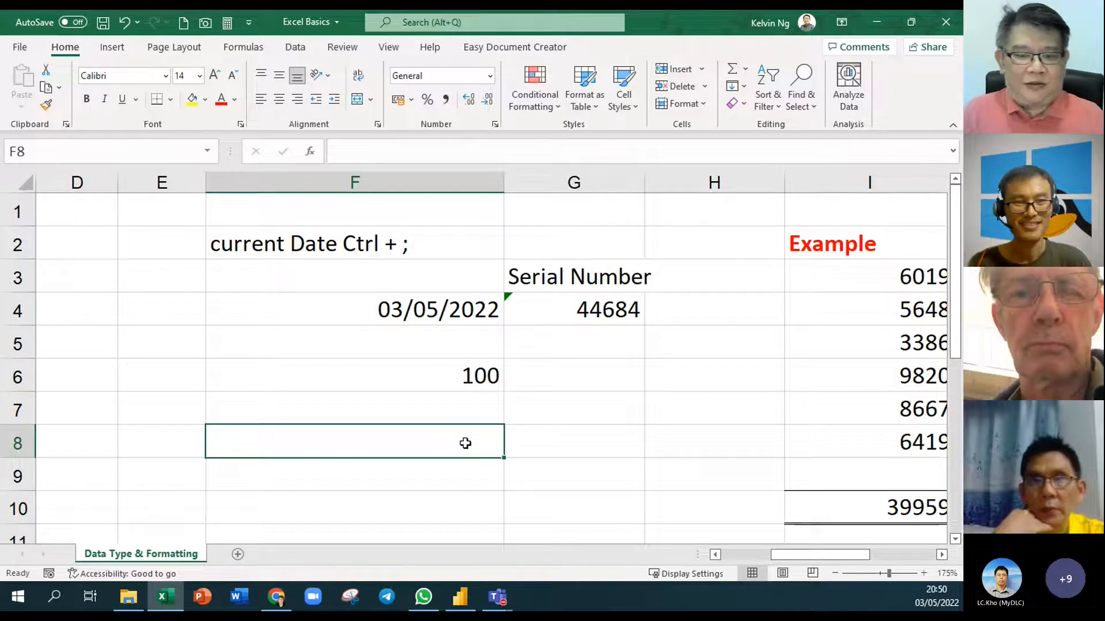
left_click(731, 68)
left_click_drag(395, 311, 394, 397)
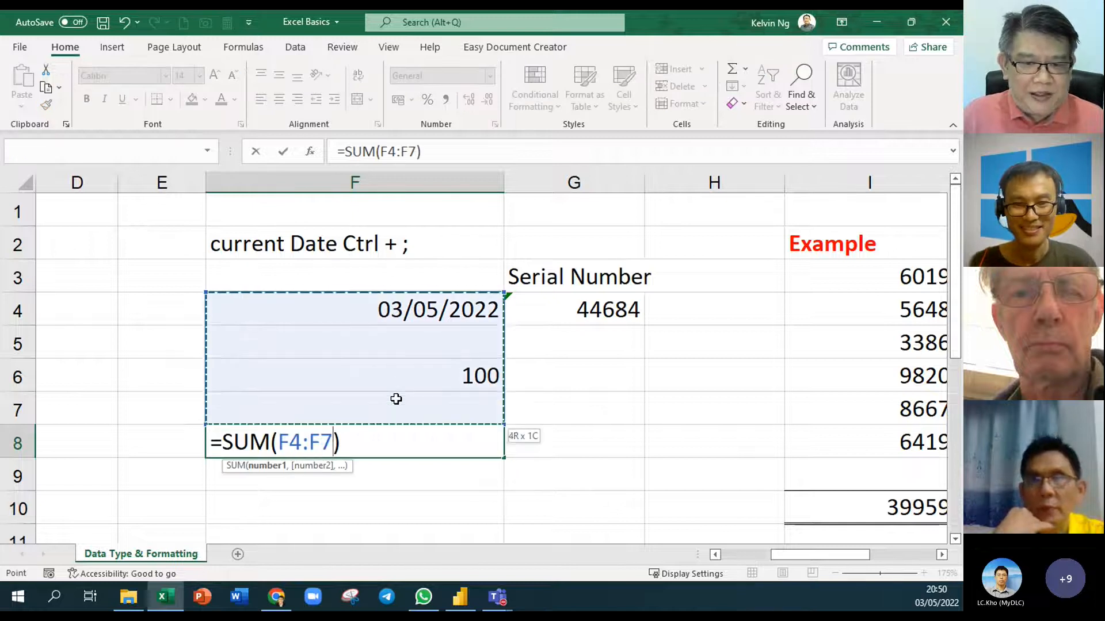
key("Return")
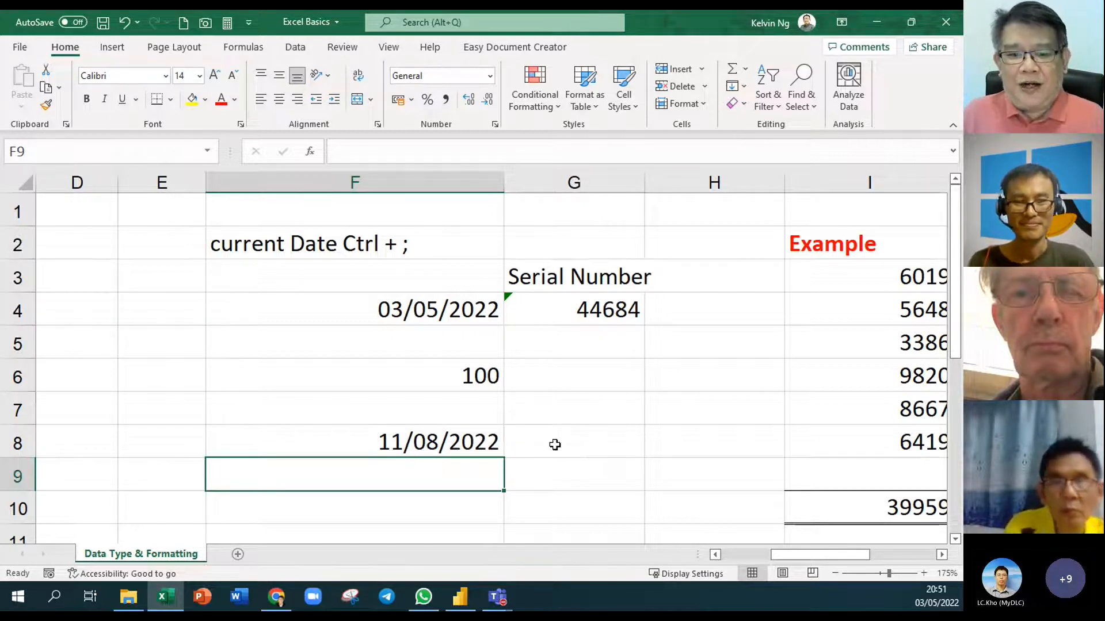
Copy G4's serial-number formula into G8 so it shows 44784
left_click(555, 443)
left_click(582, 309)
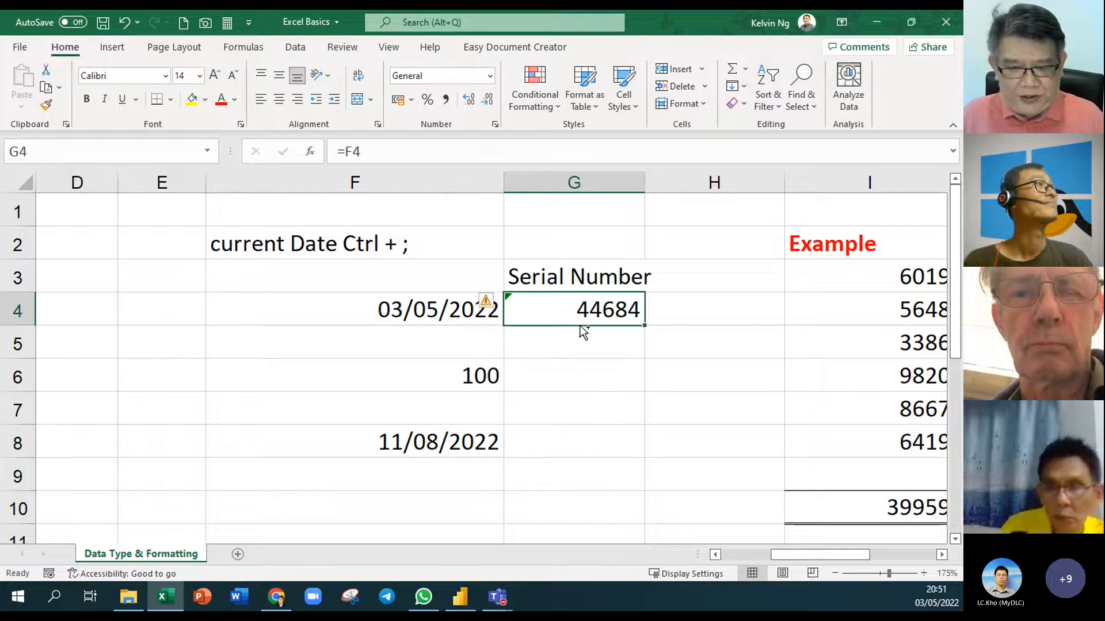
key("ctrl+c")
left_click(594, 444)
key("ctrl+v")
left_click(700, 485)
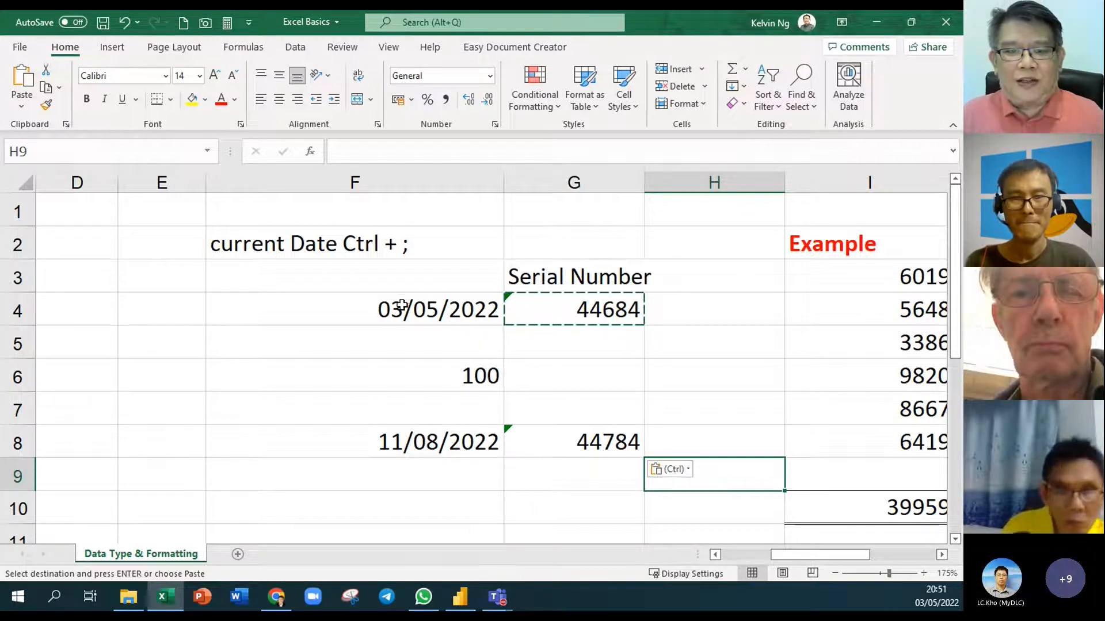
left_click(442, 303)
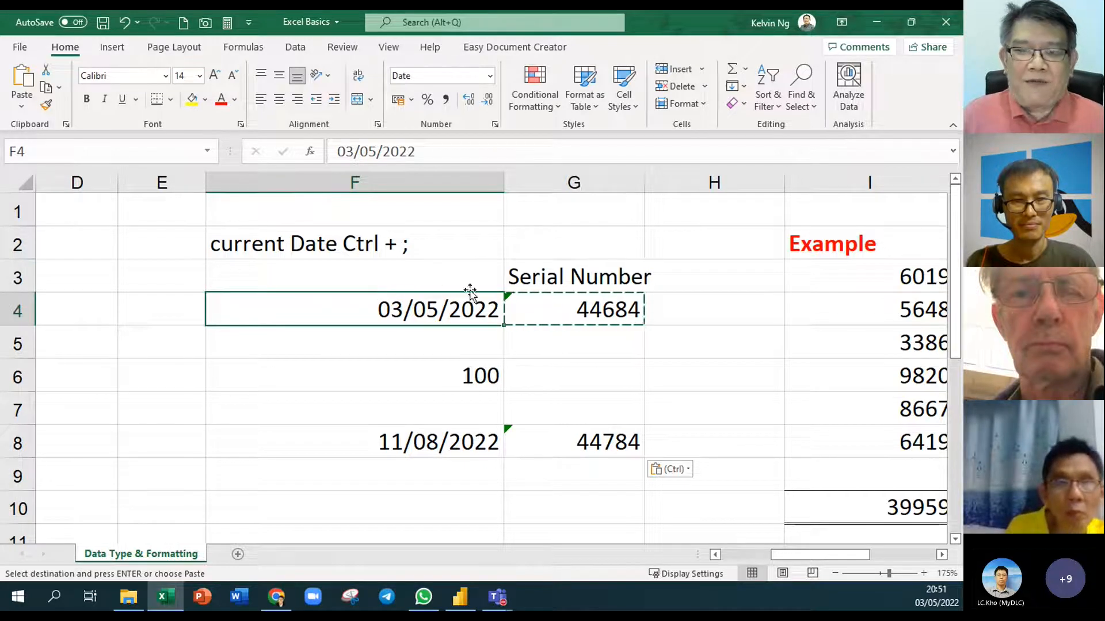
Overwrite F4's date with 5/25/2022, which Excel stores as text so F8 drops to 100
double_click(374, 307)
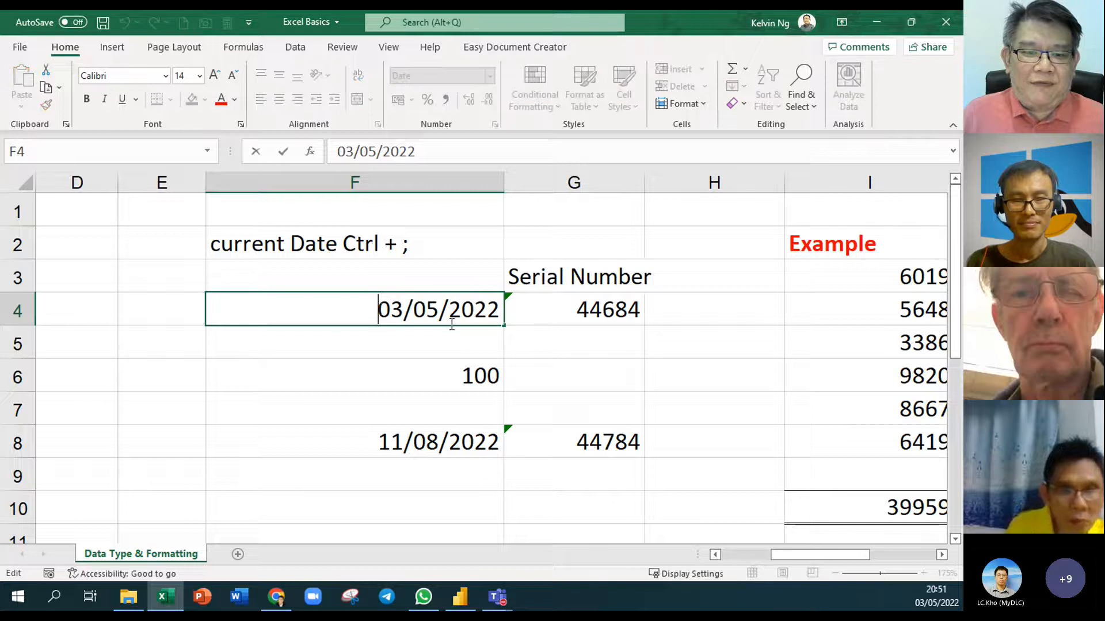
left_click_drag(438, 306, 374, 308)
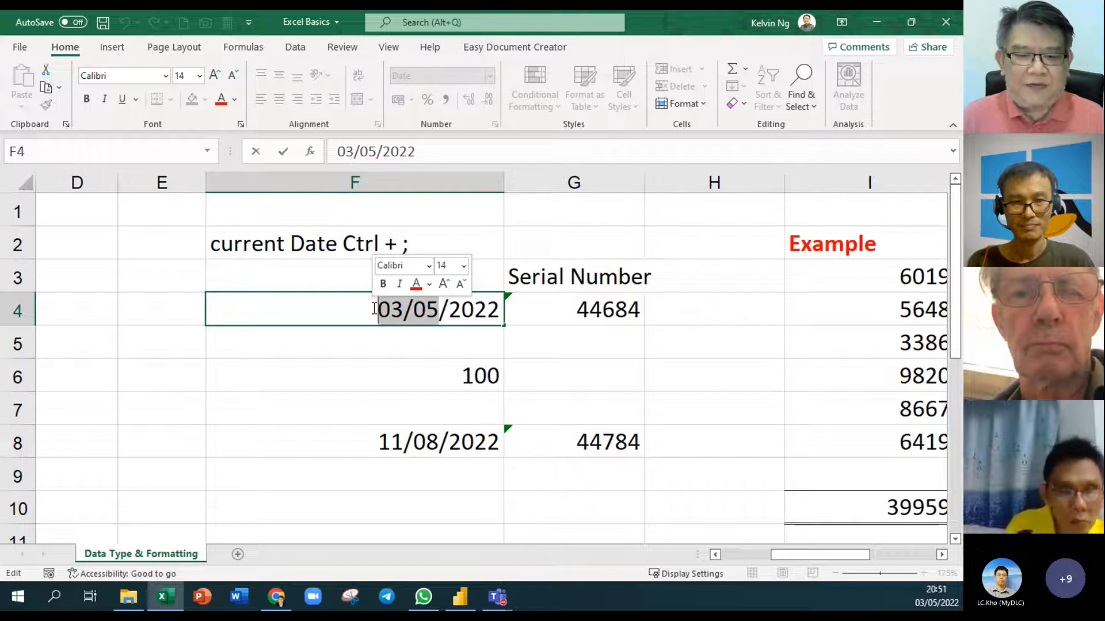
type("5/25")
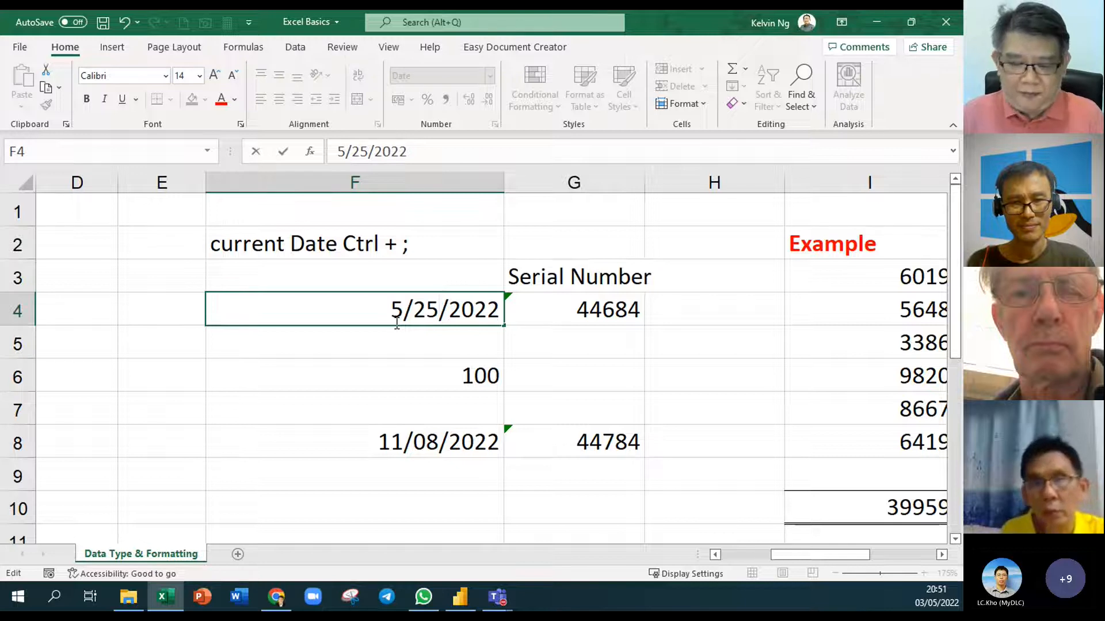
key("Return")
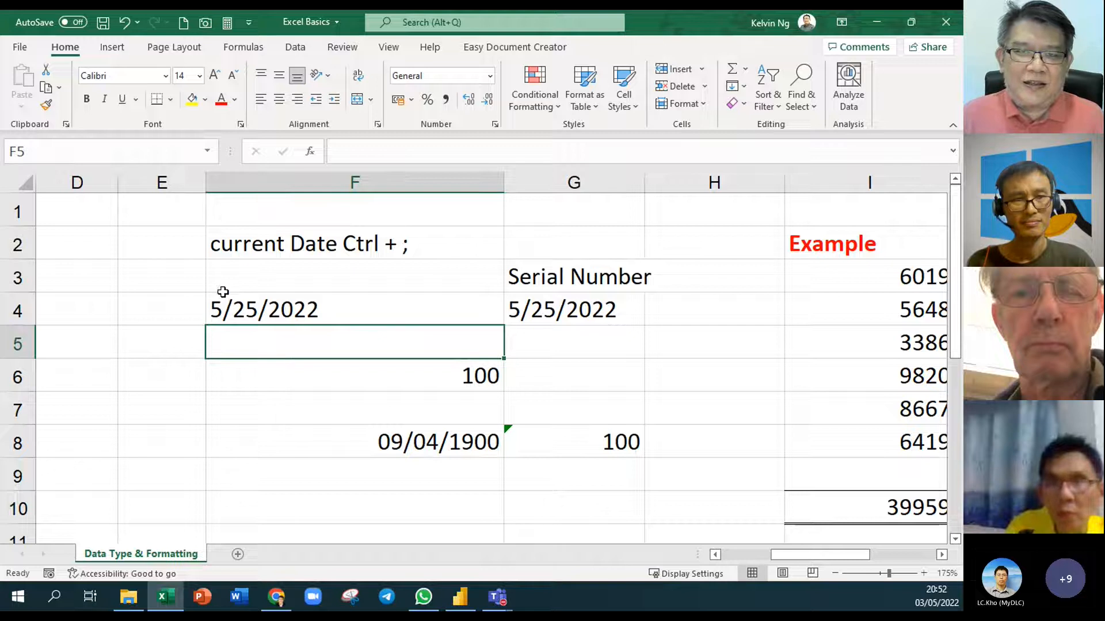
Start typing the D/M/YYYY format label in F3, fixing a typo
left_click(246, 271)
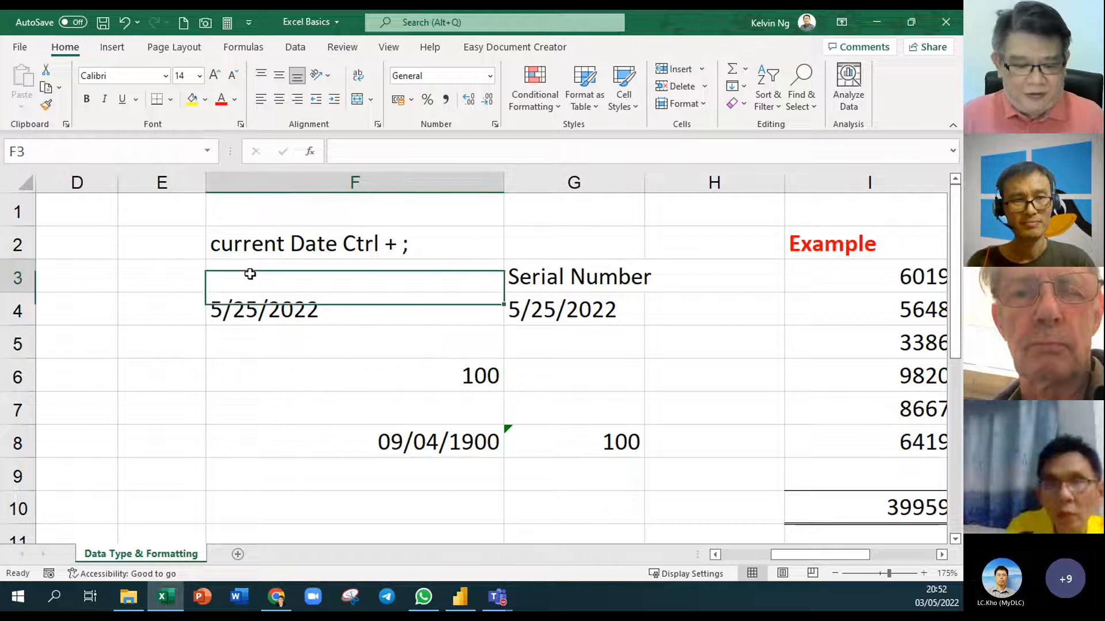
type("D/M")
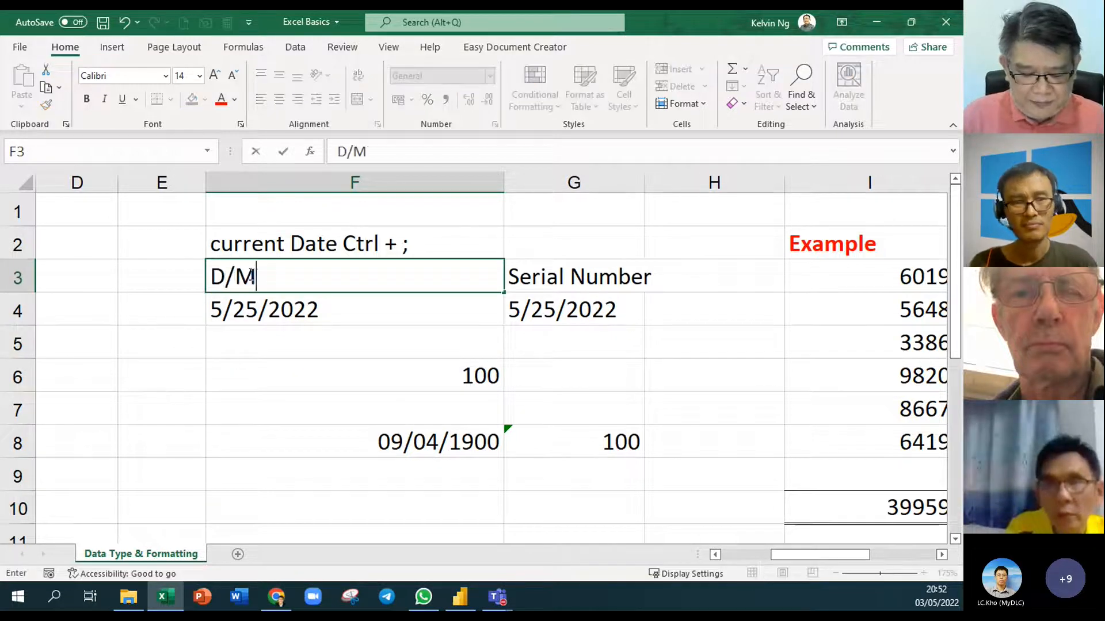
type("?yy")
key("BackSpace")
key("BackSpace")
key("BackSpace")
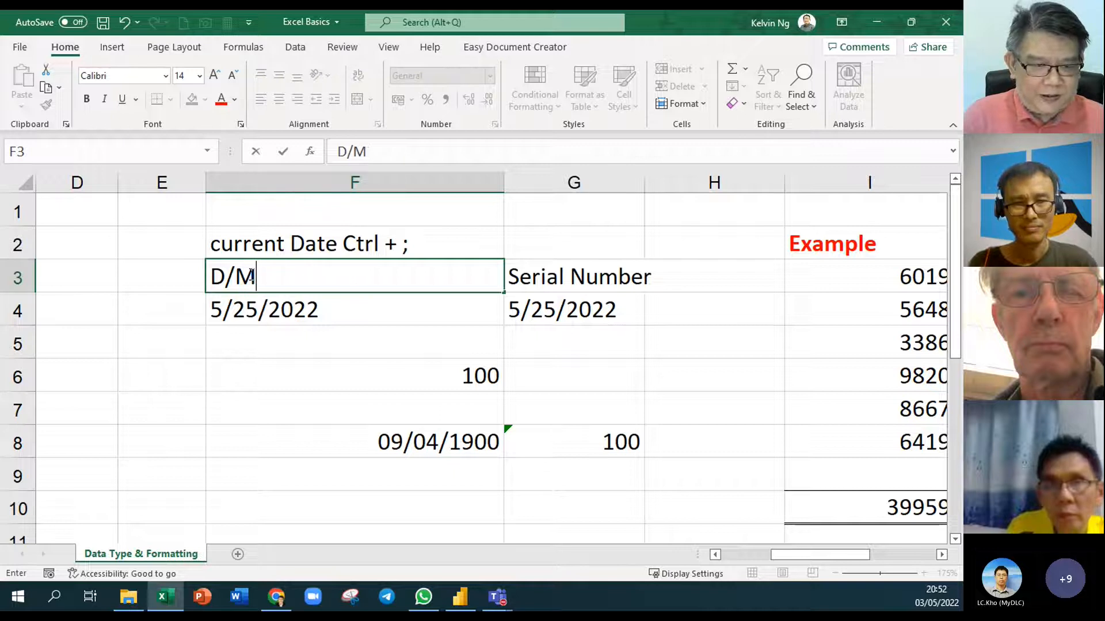
Finish the D/M/YYYY label in F3 and draw arrows over the 5 and 25 in F4
type("/YYYY")
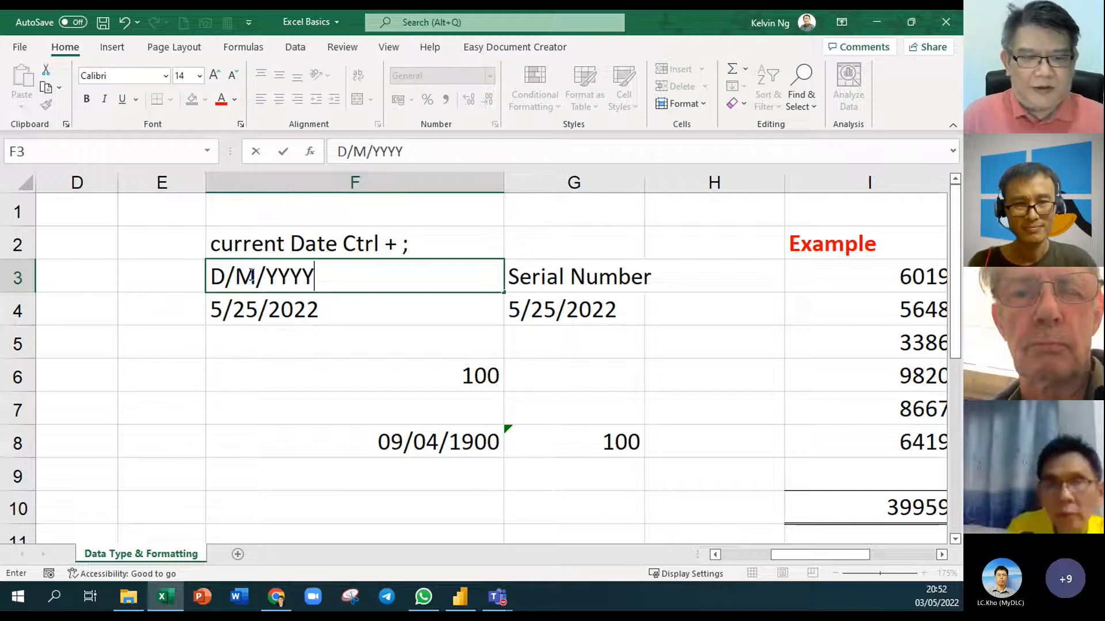
left_click(272, 387)
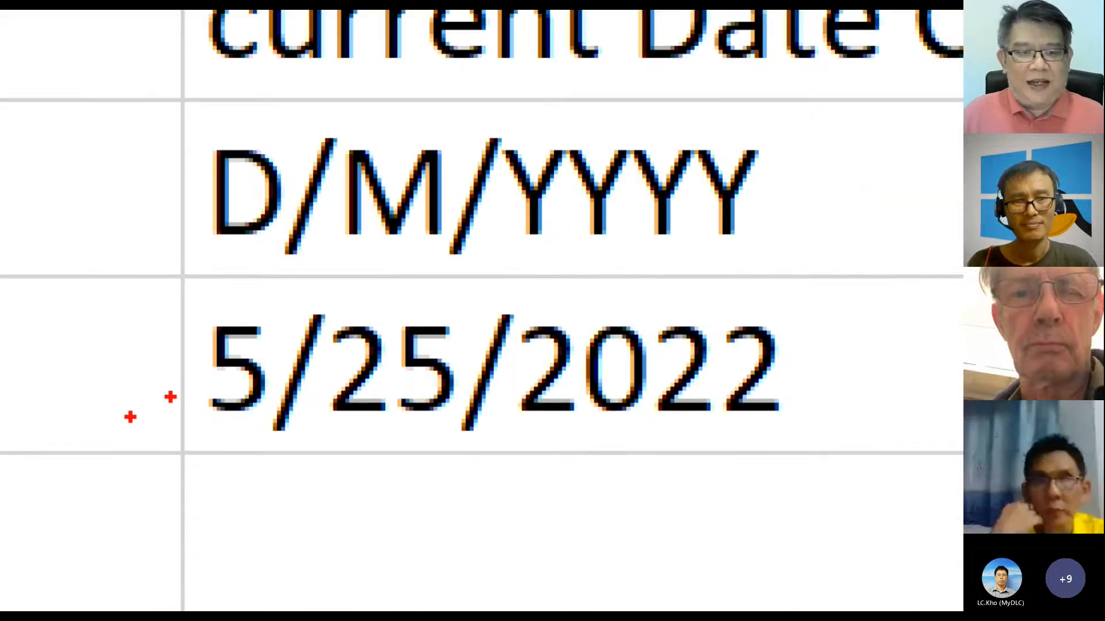
left_click_drag(238, 316, 238, 223)
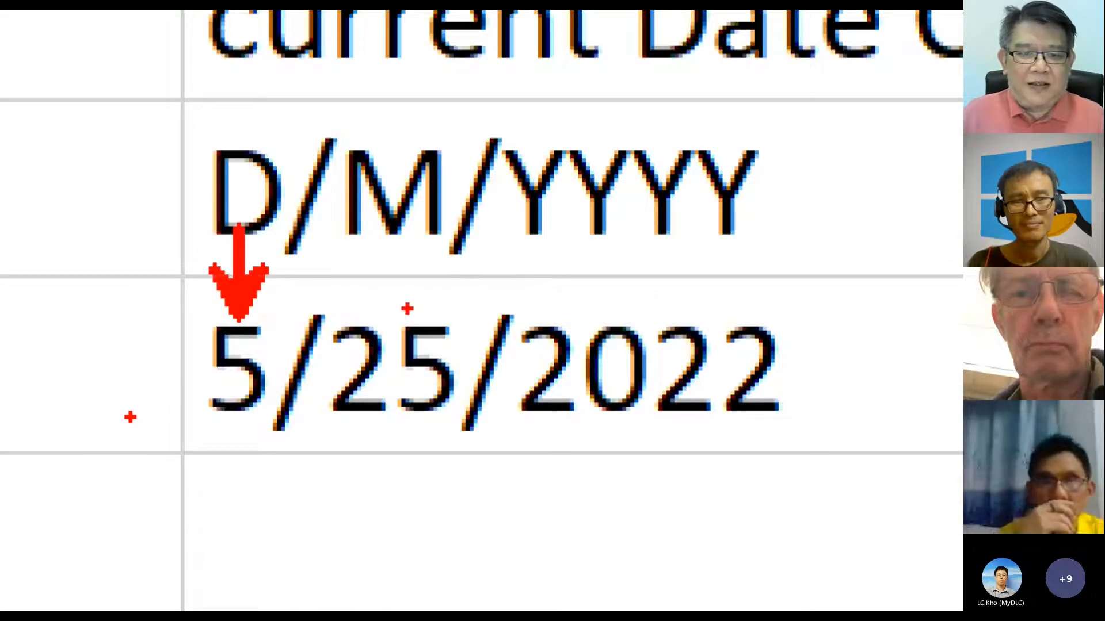
left_click_drag(405, 310, 404, 213)
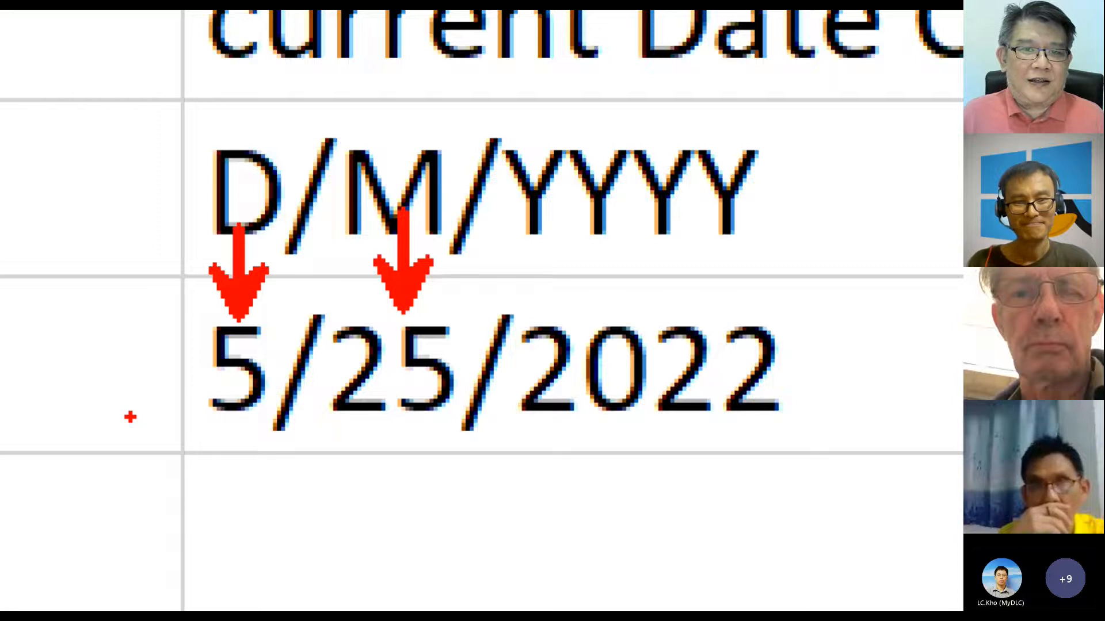
key("Escape")
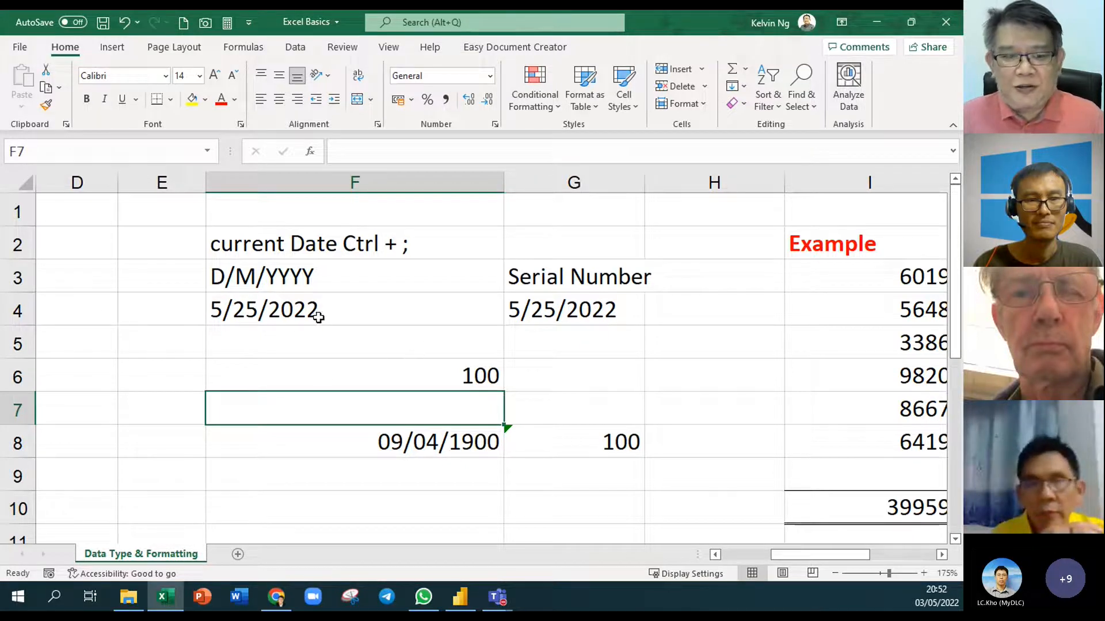
Restore today's date 03/05/2022 in F4 with Ctrl+;
left_click(319, 313)
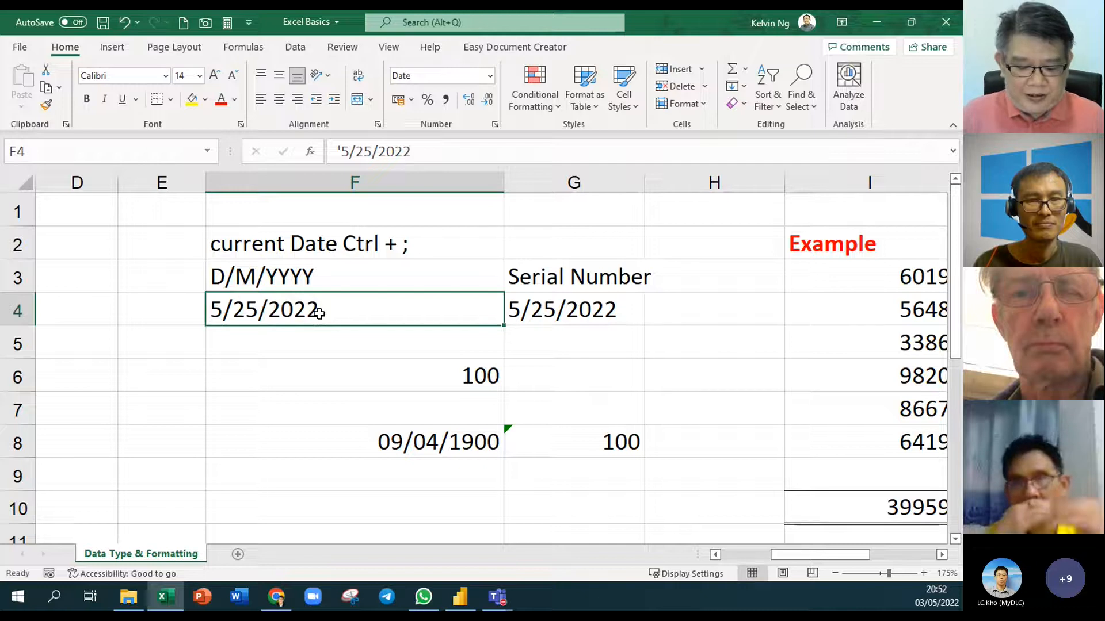
key("ctrl+semicolon")
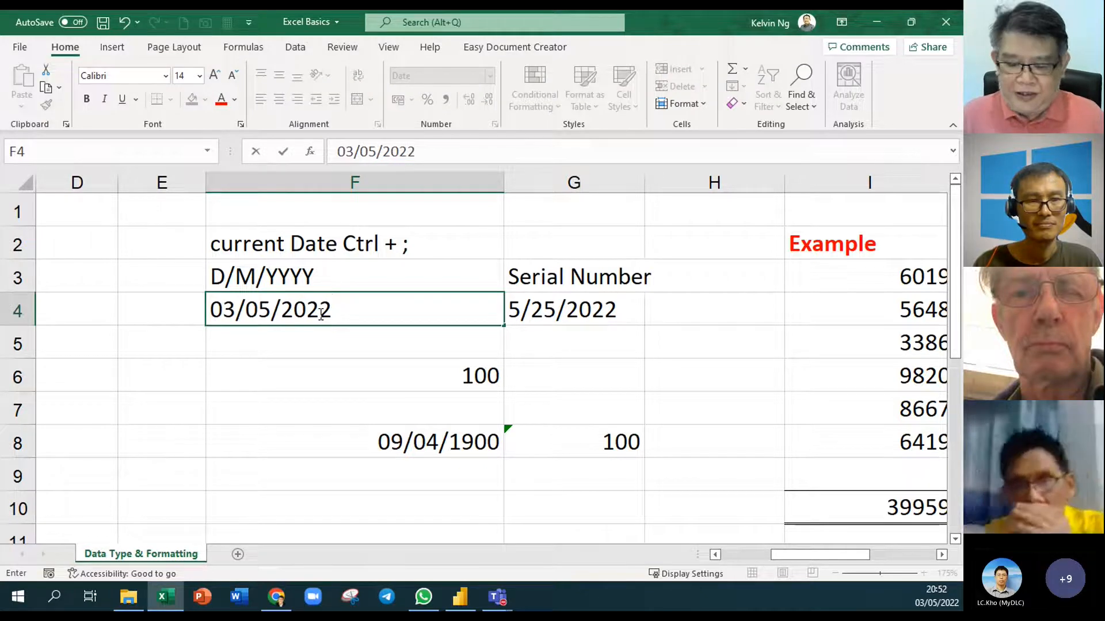
key("Return")
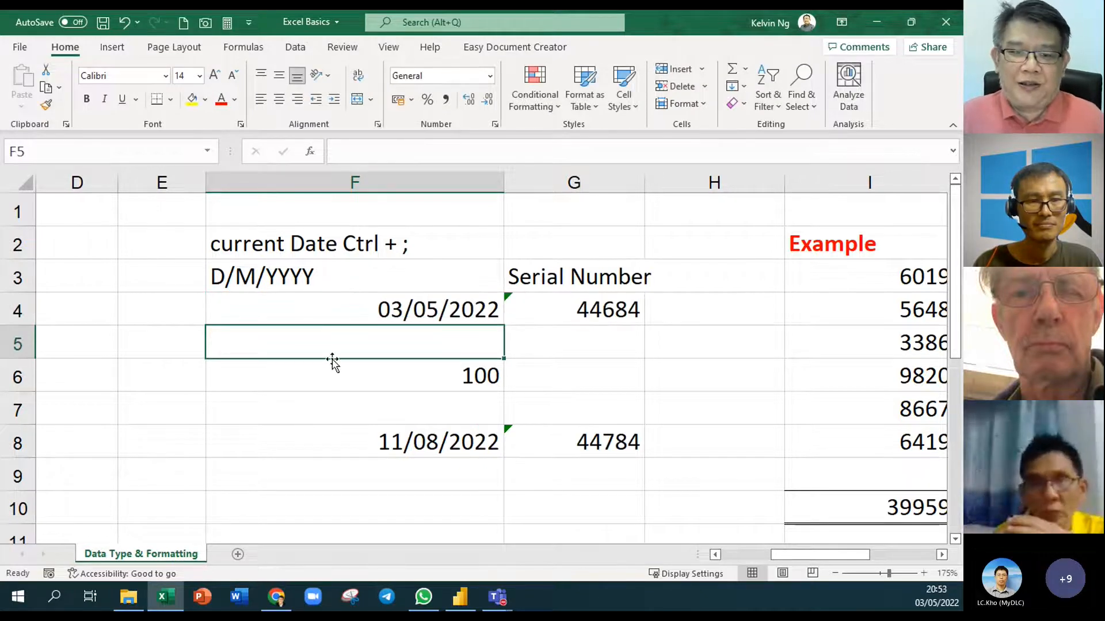
left_click(399, 307)
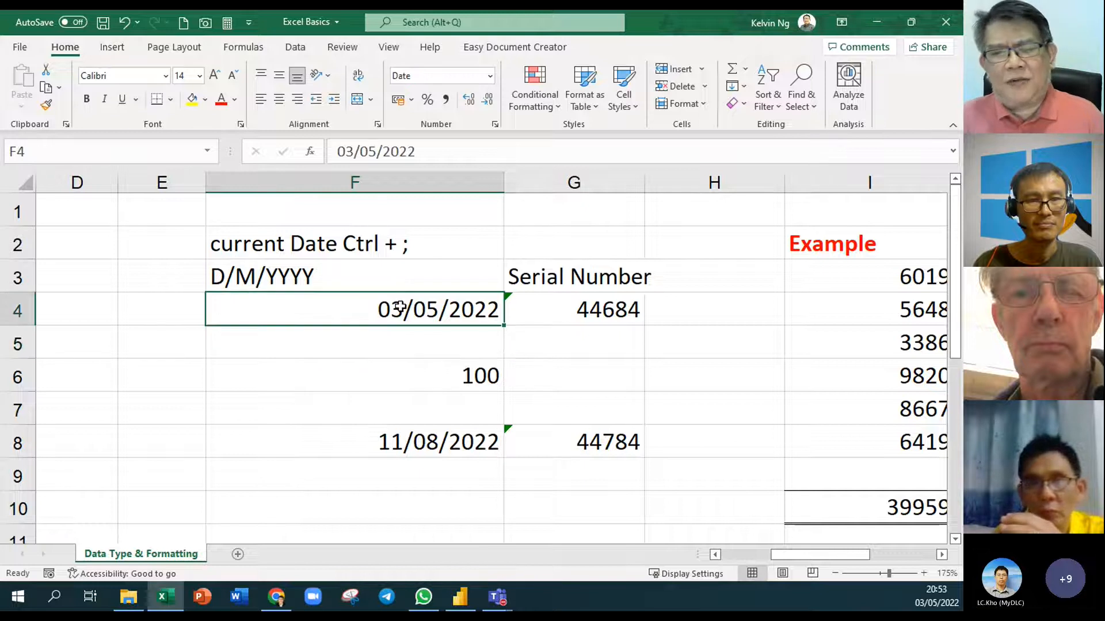
Insert today's date 03/05/2022 into C9 beside the Date label
left_click_drag(855, 557, 805, 557)
scroll(460, 383, "down", 3)
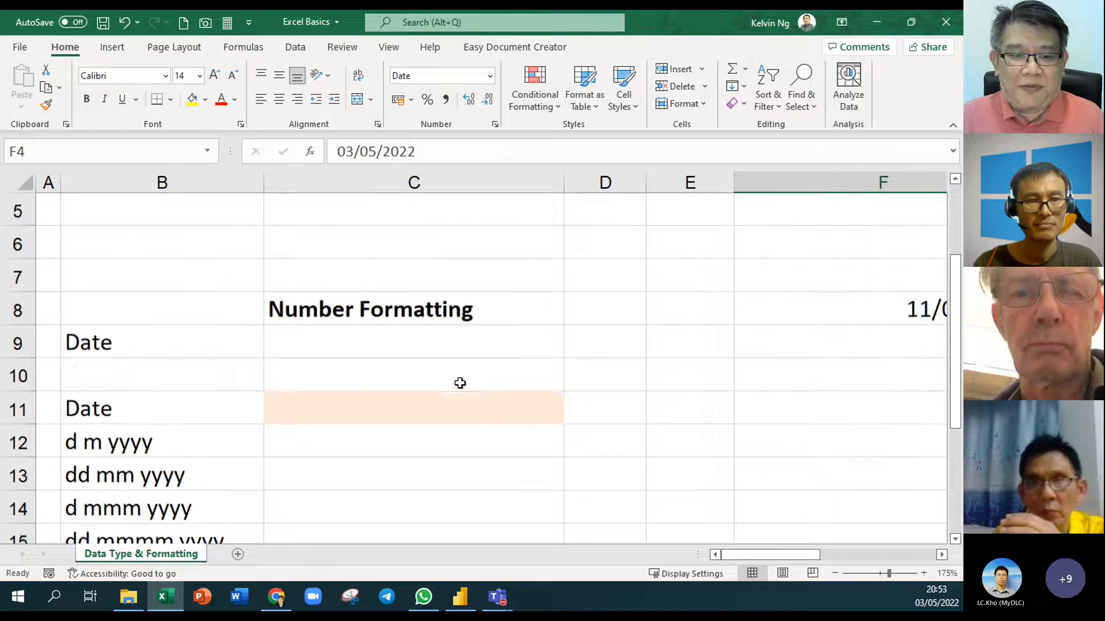
scroll(460, 383, "up", 1)
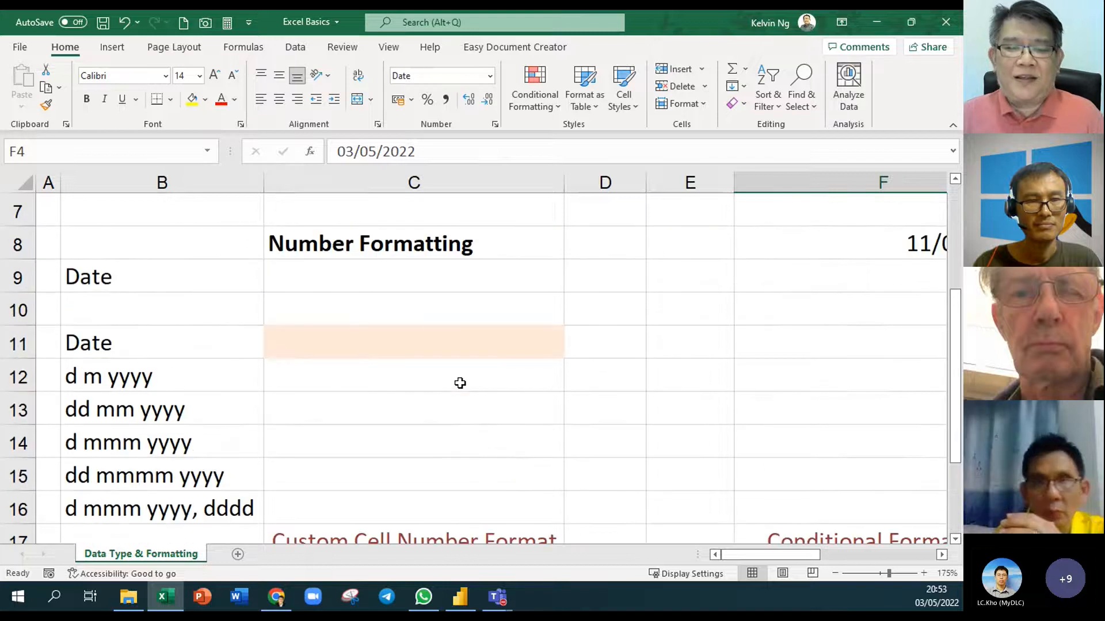
left_click(404, 277)
key("ctrl+semicolon")
key("Return")
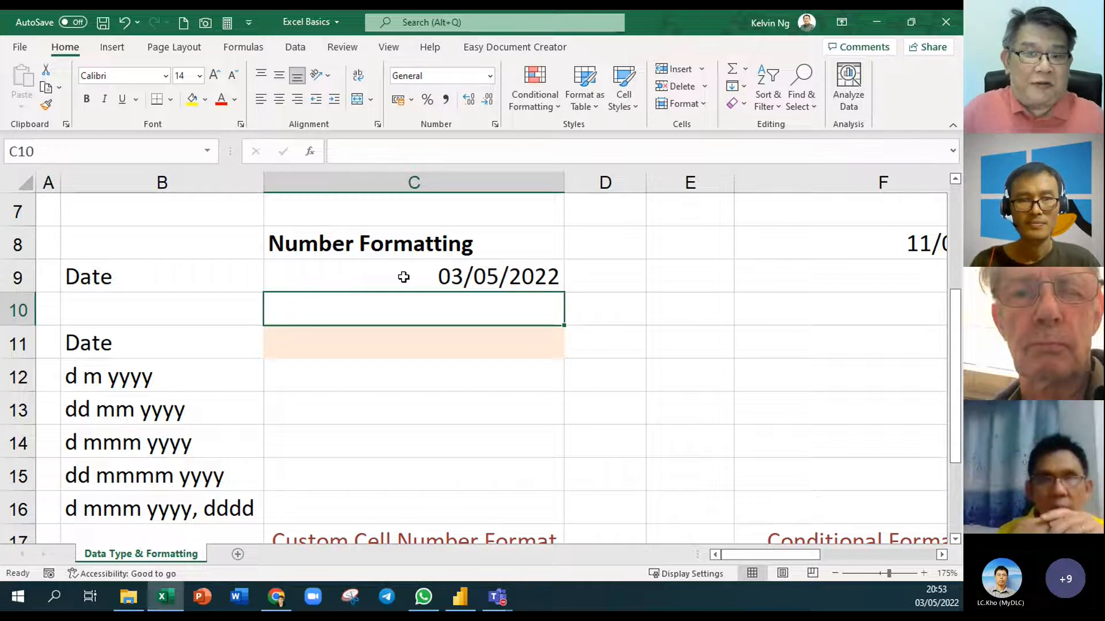
left_click(403, 276)
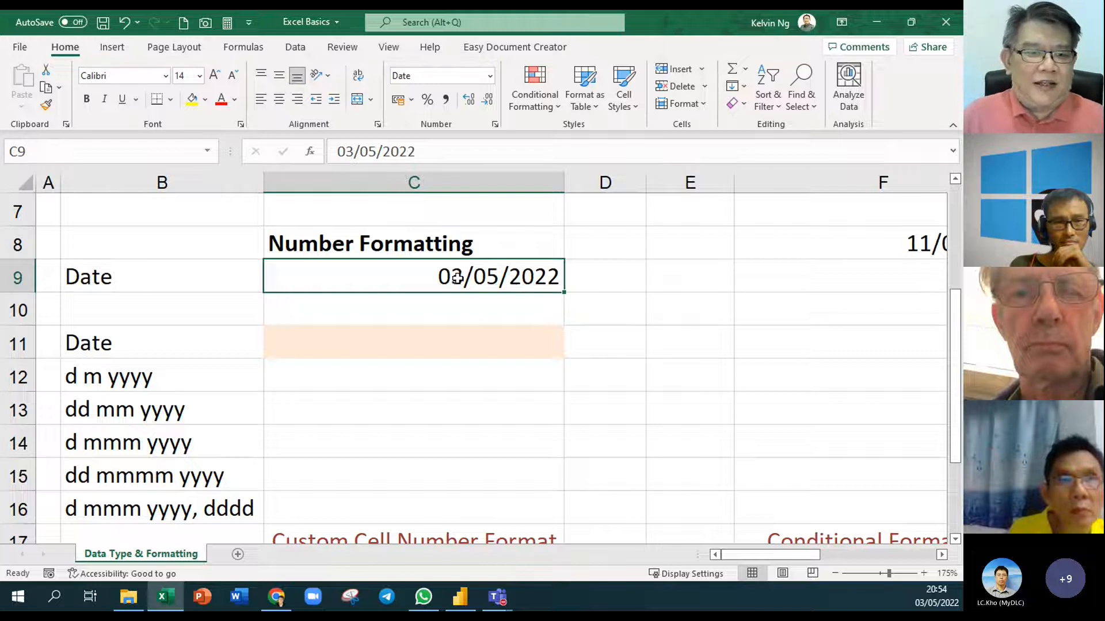
Open Format Cells for C9, choose Custom, and delete the dd/mm/yyyy type code
right_click(486, 277)
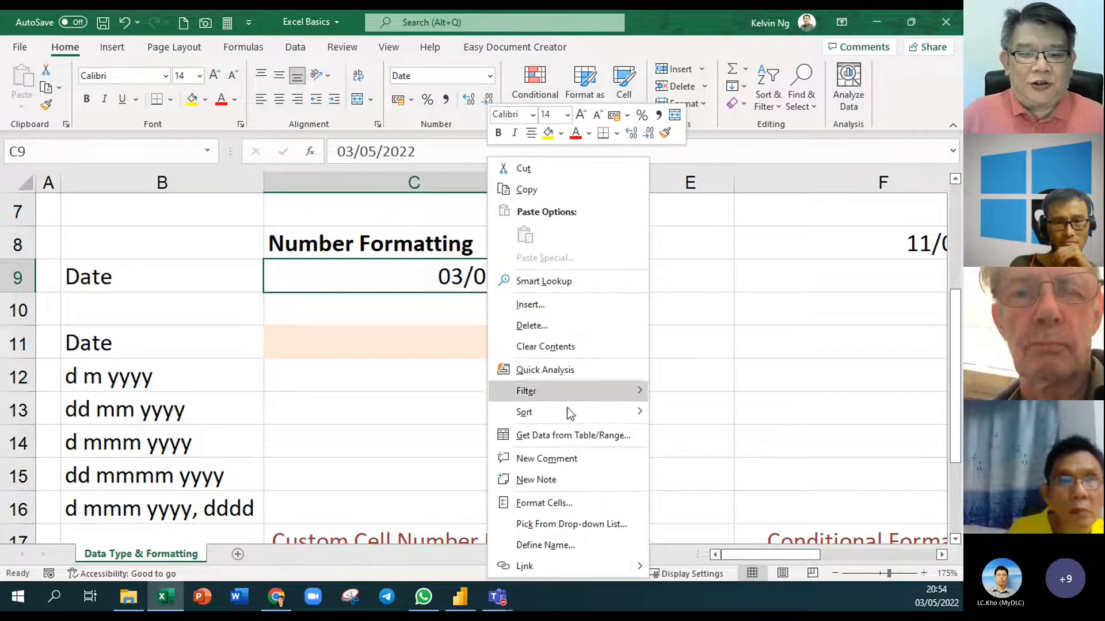
left_click(603, 505)
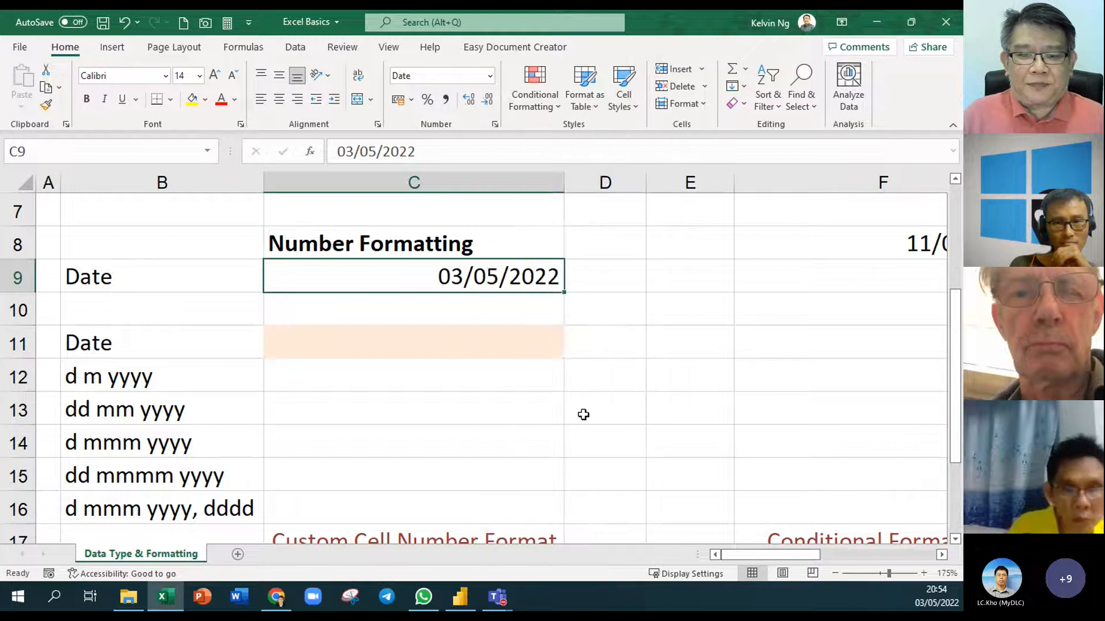
left_click_drag(382, 154, 604, 65)
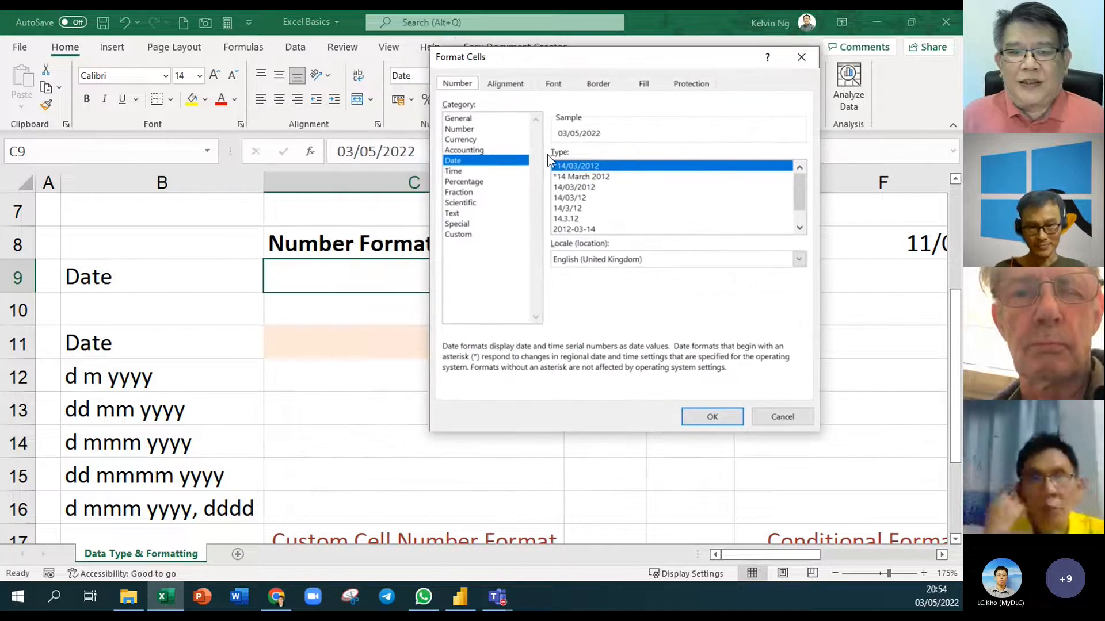
left_click(464, 236)
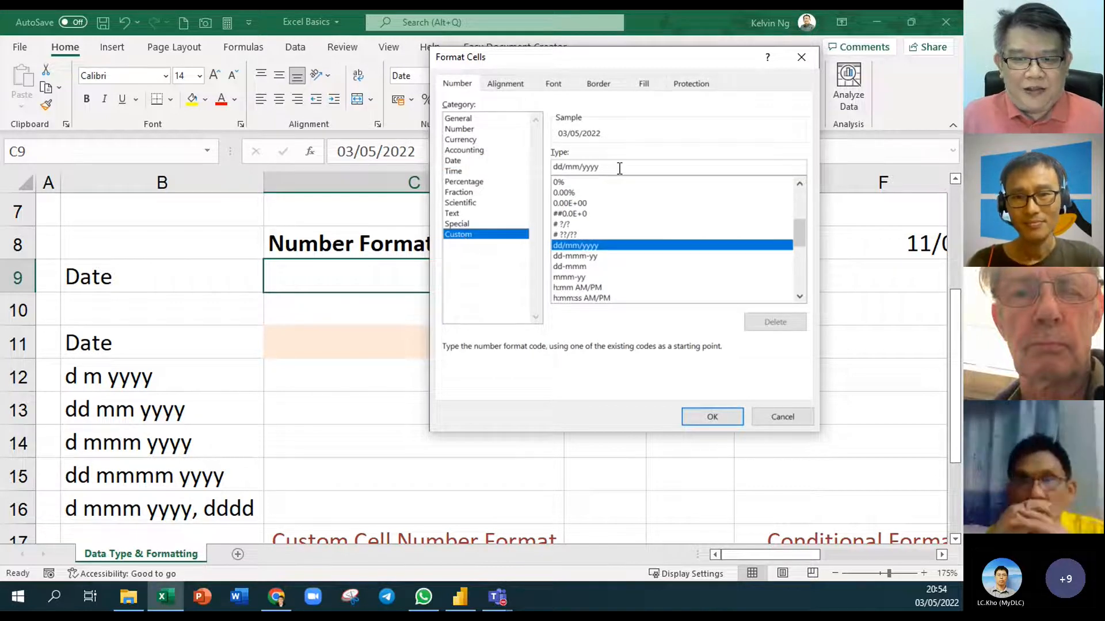
left_click_drag(616, 166, 551, 166)
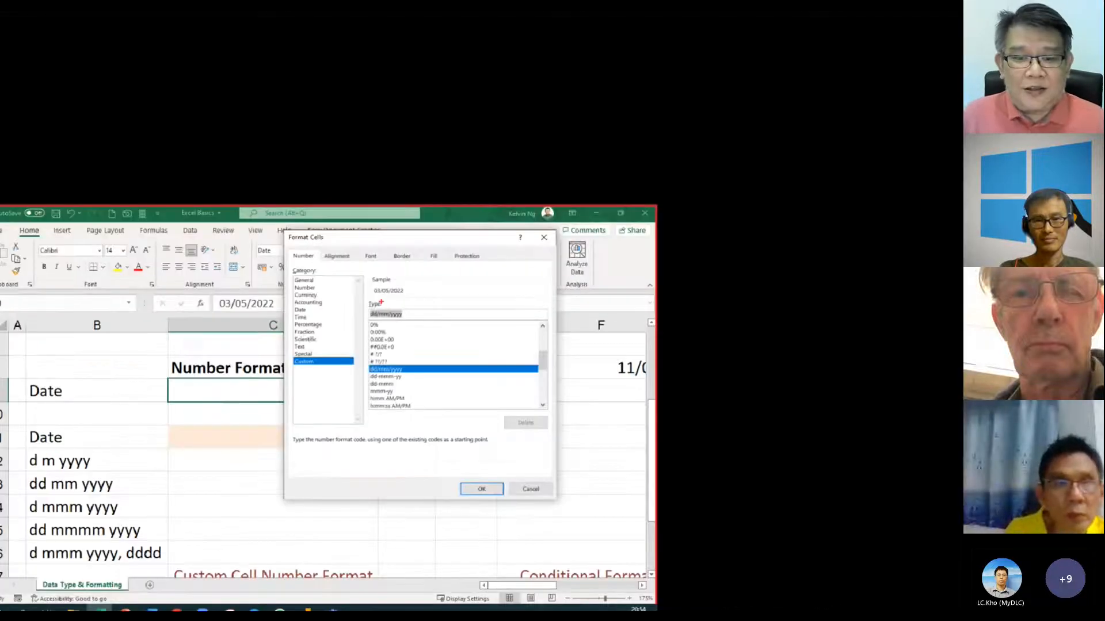
key("BackSpace")
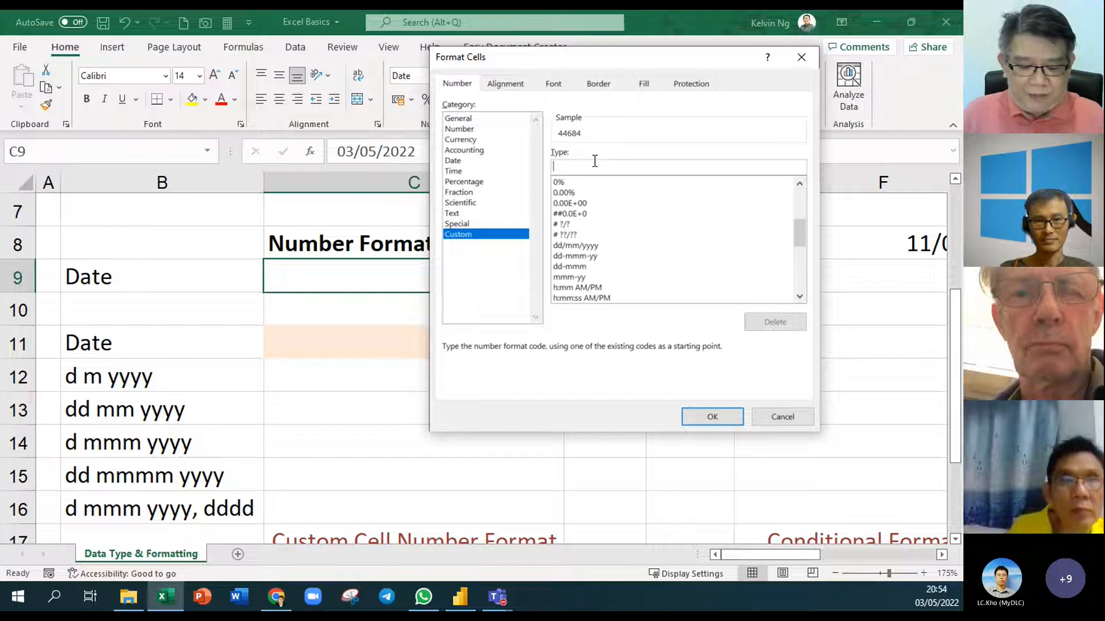
Type the custom code d mmmm so the sample previews 3 May
type("d")
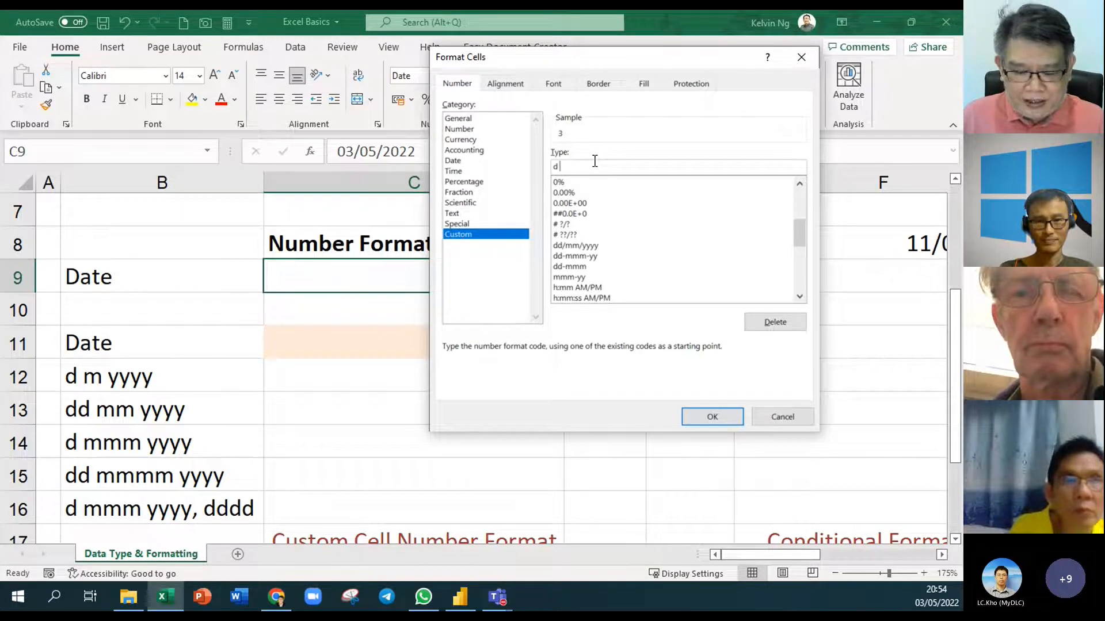
type(" m")
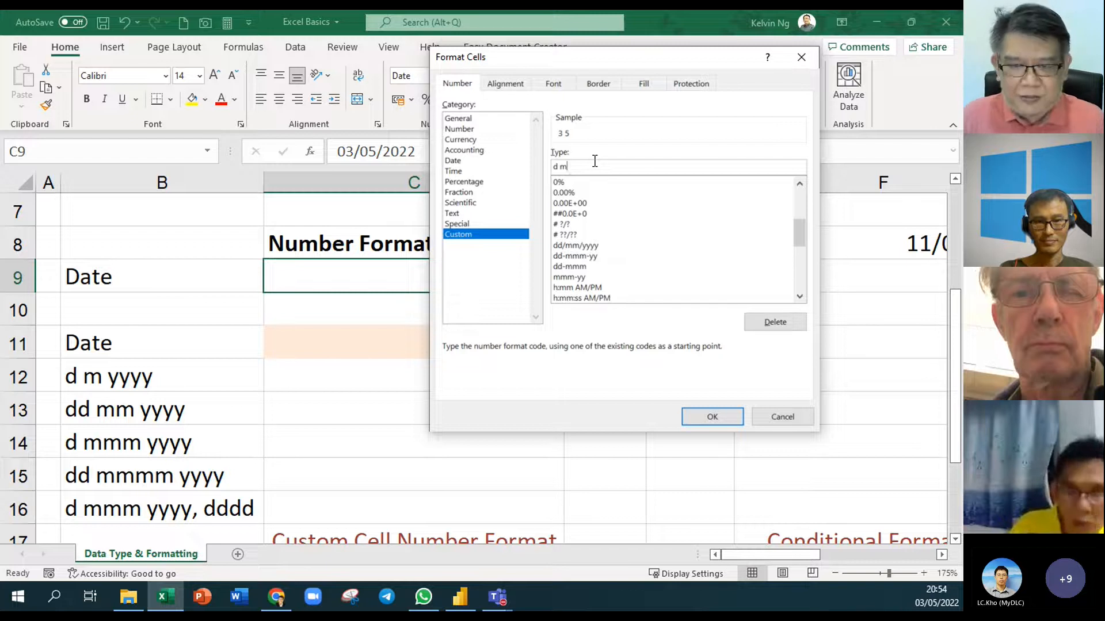
type("m")
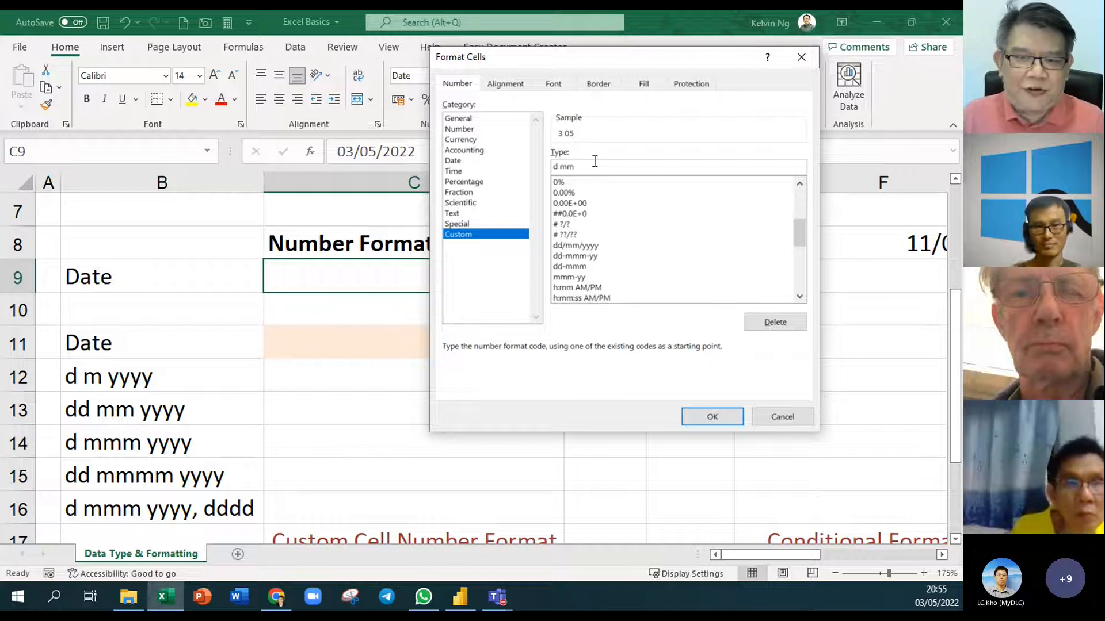
type("m")
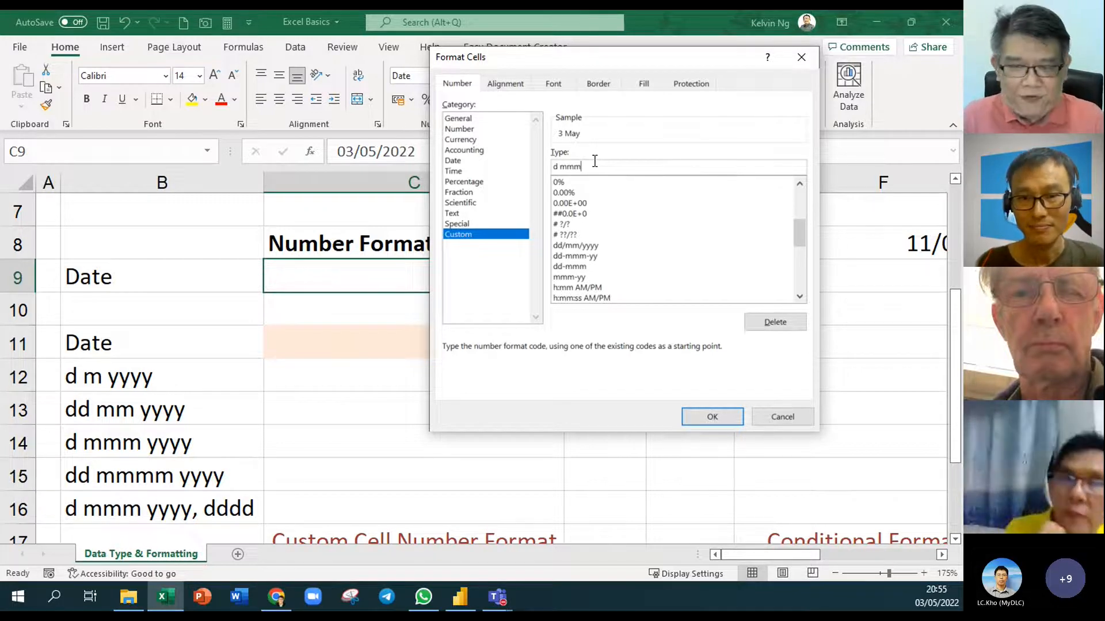
type("m")
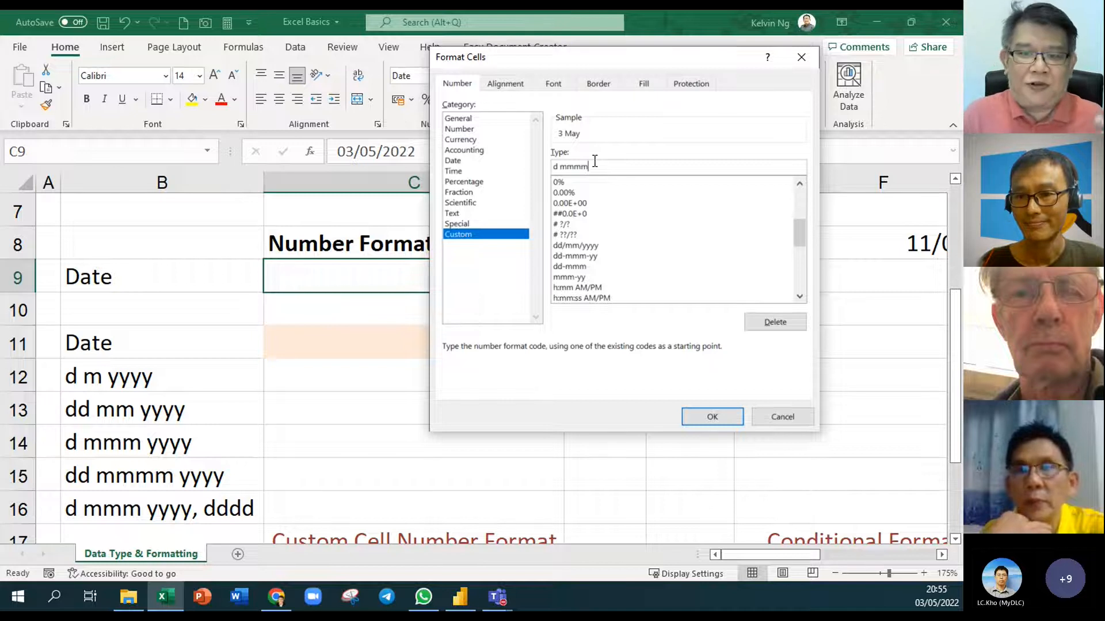
Finish C9's custom format code as d mmm yyyy, dddd and apply it
key("BackSpace")
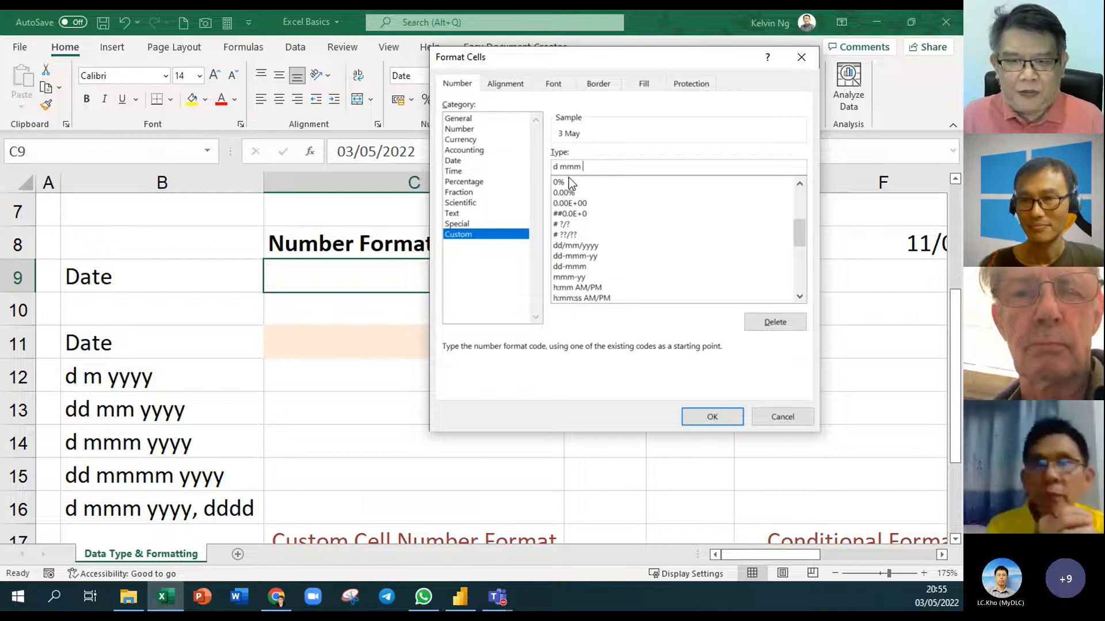
type("yyyy,")
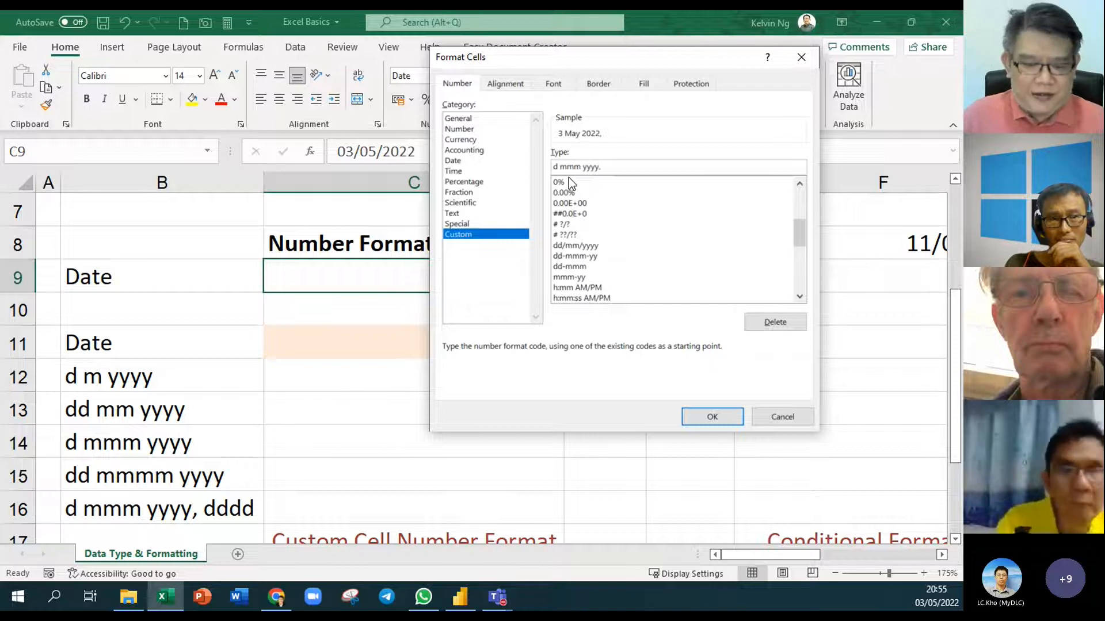
type("d")
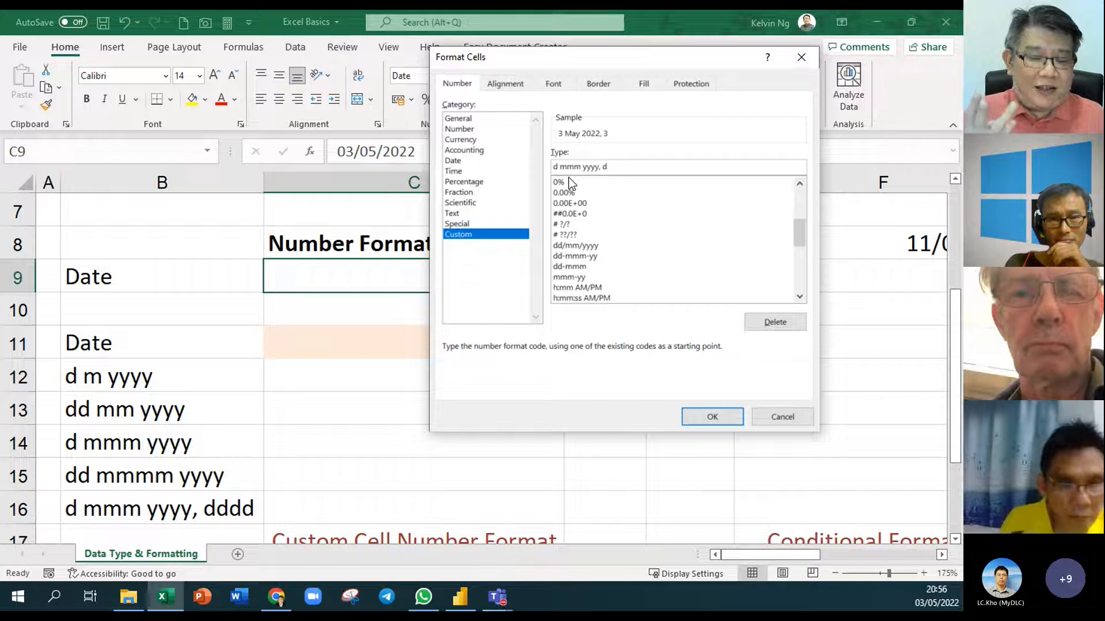
type("d")
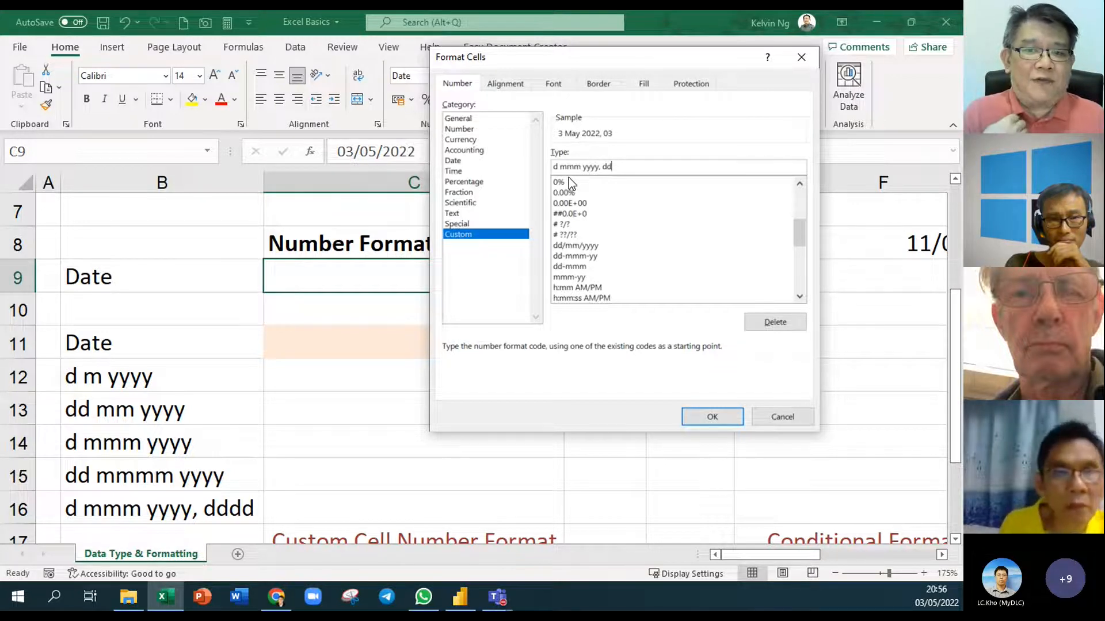
type("d")
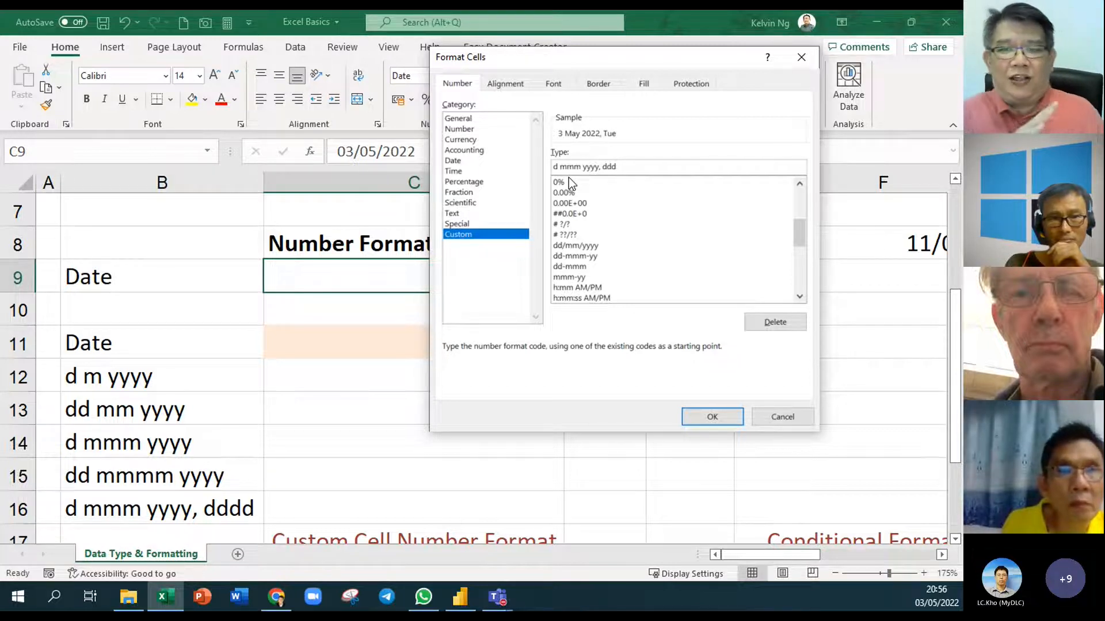
type("d")
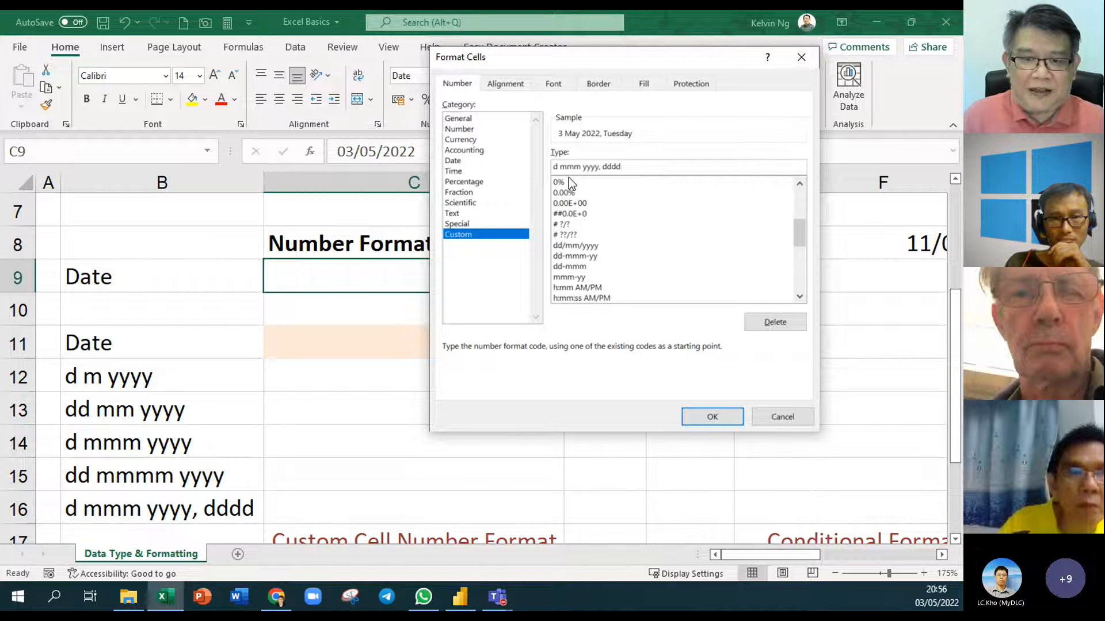
key("Return")
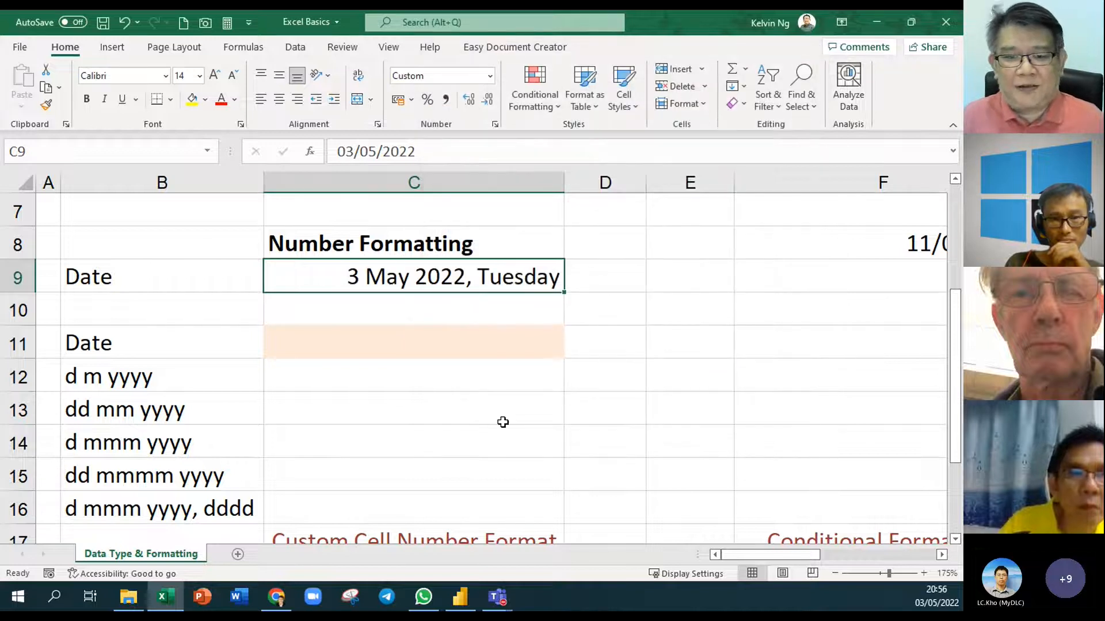
Copy C9's format code d mmm yyyy, dddd from Format Cells into D9 as text
right_click(518, 278)
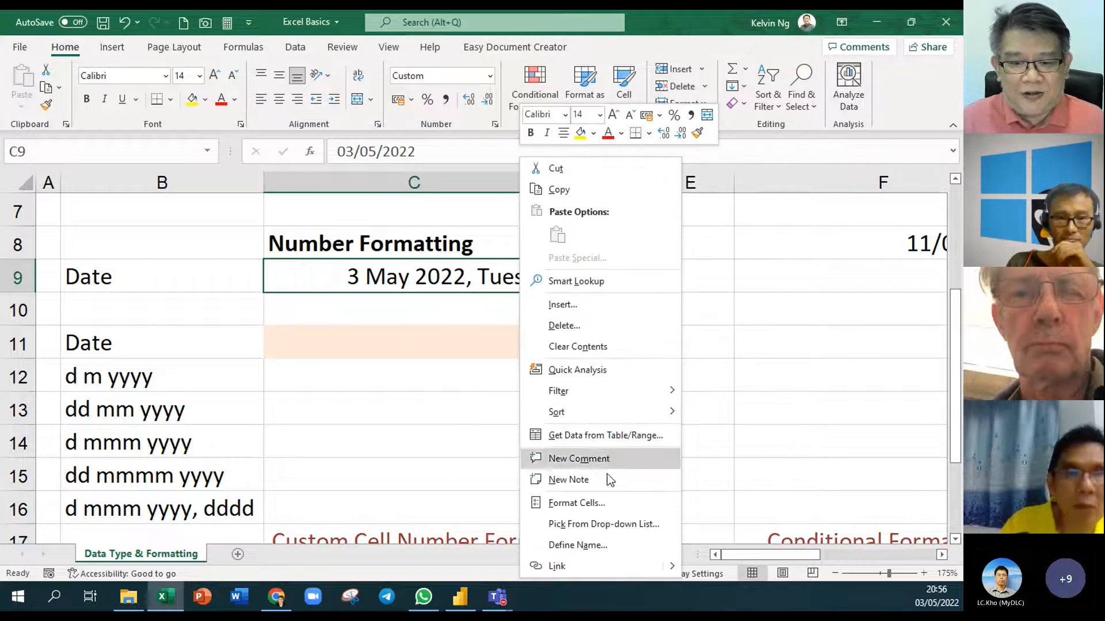
left_click(609, 500)
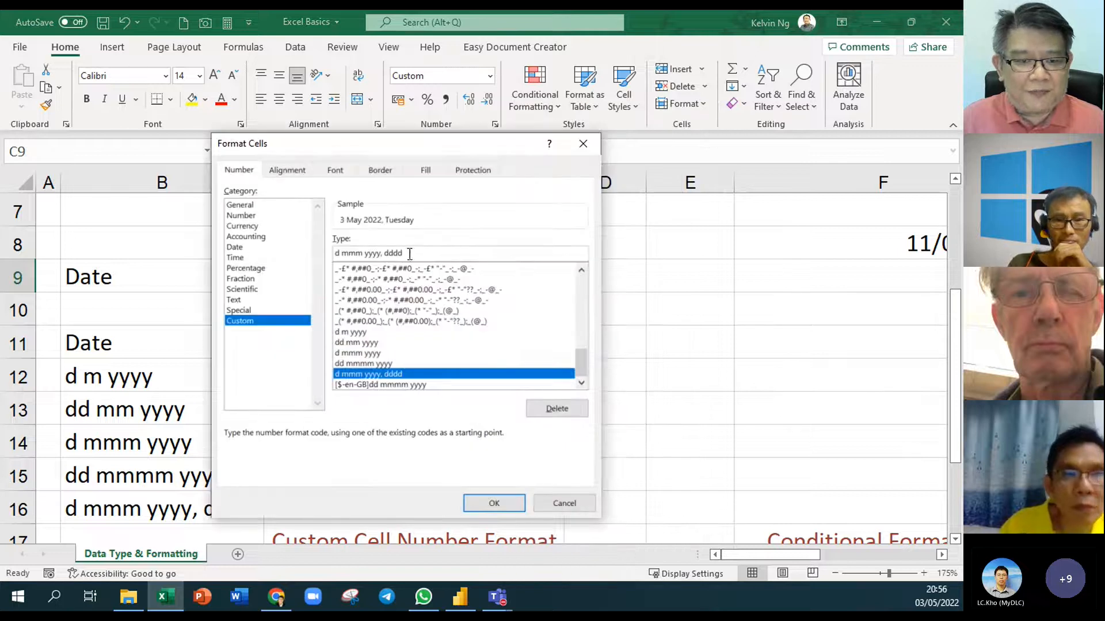
left_click(496, 503)
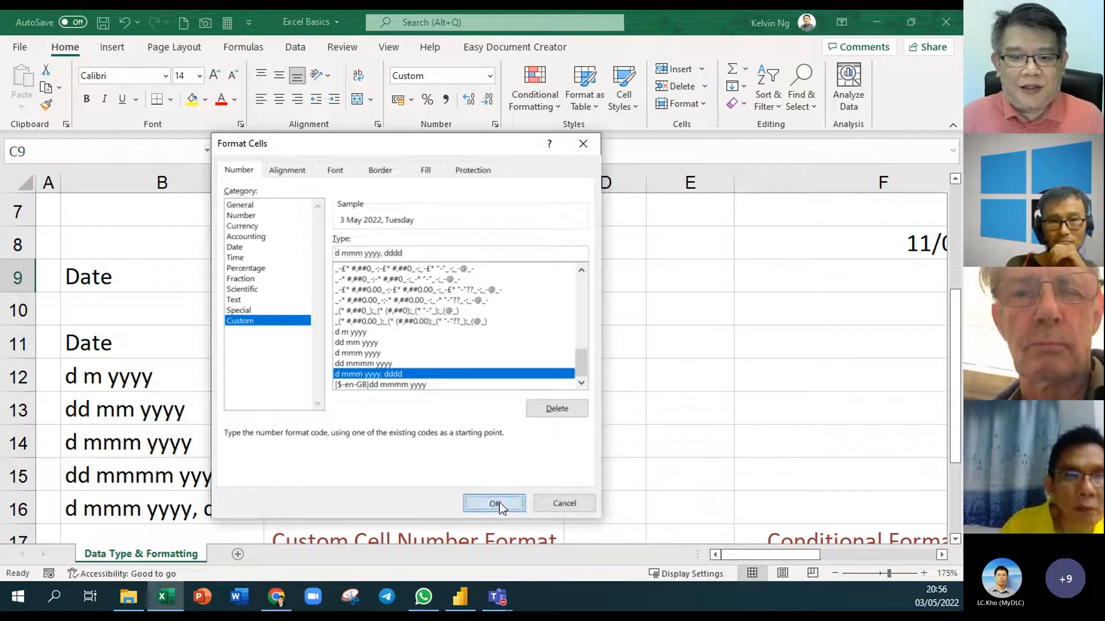
left_click(620, 277)
double_click(620, 277)
type("d mmm yyyy, dddd")
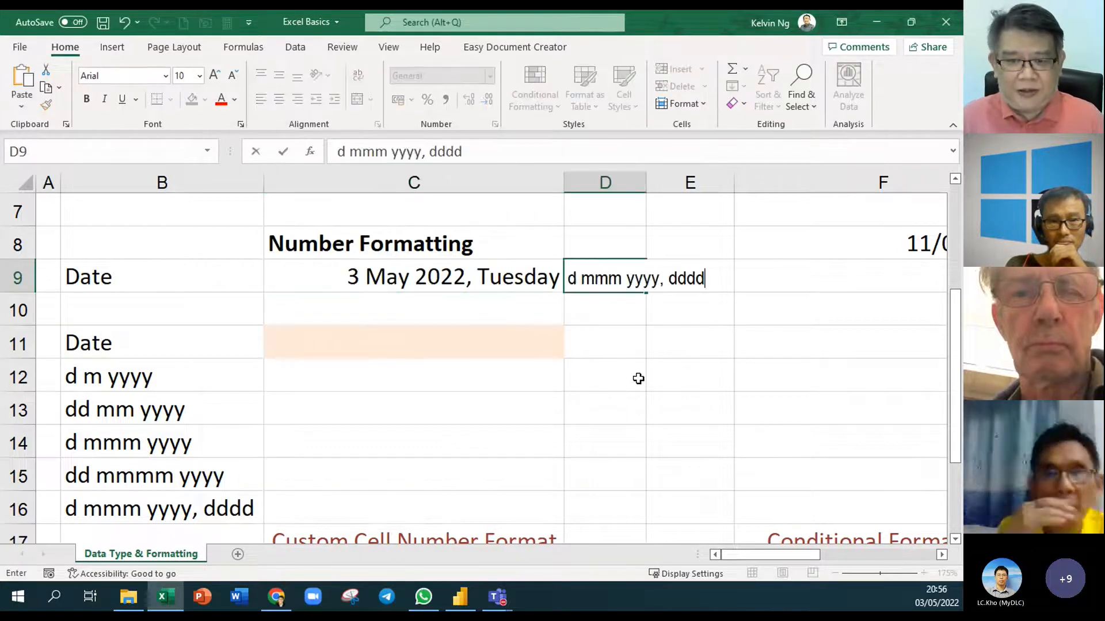
left_click(640, 416)
Enlarge D9's font to size 14 to match the sheet
left_click(615, 286)
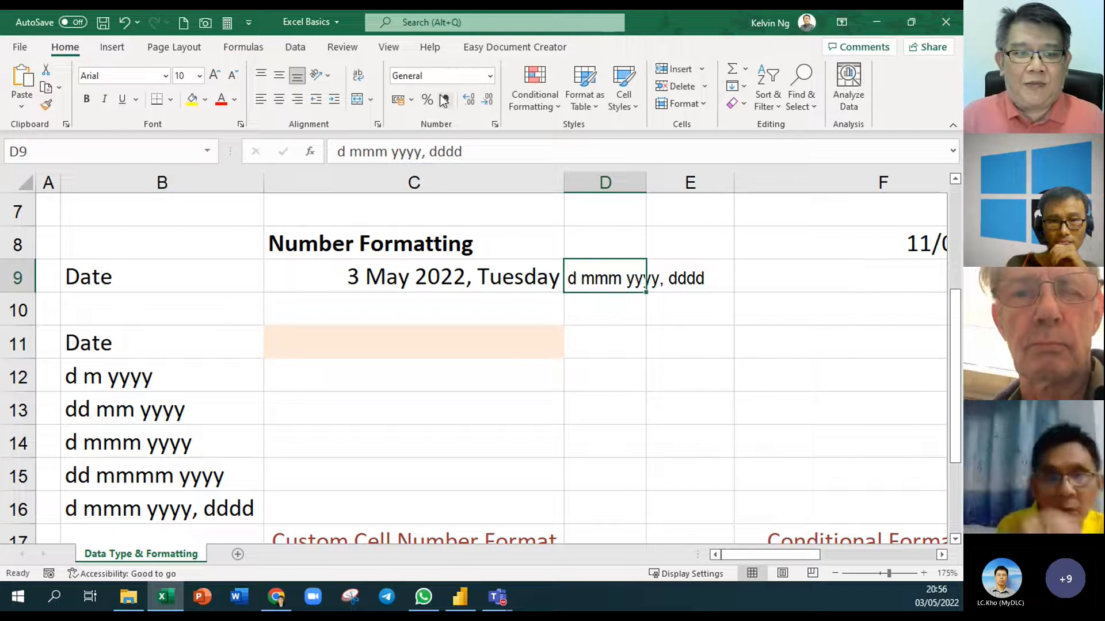
left_click(214, 75)
left_click(215, 76)
left_click(214, 76)
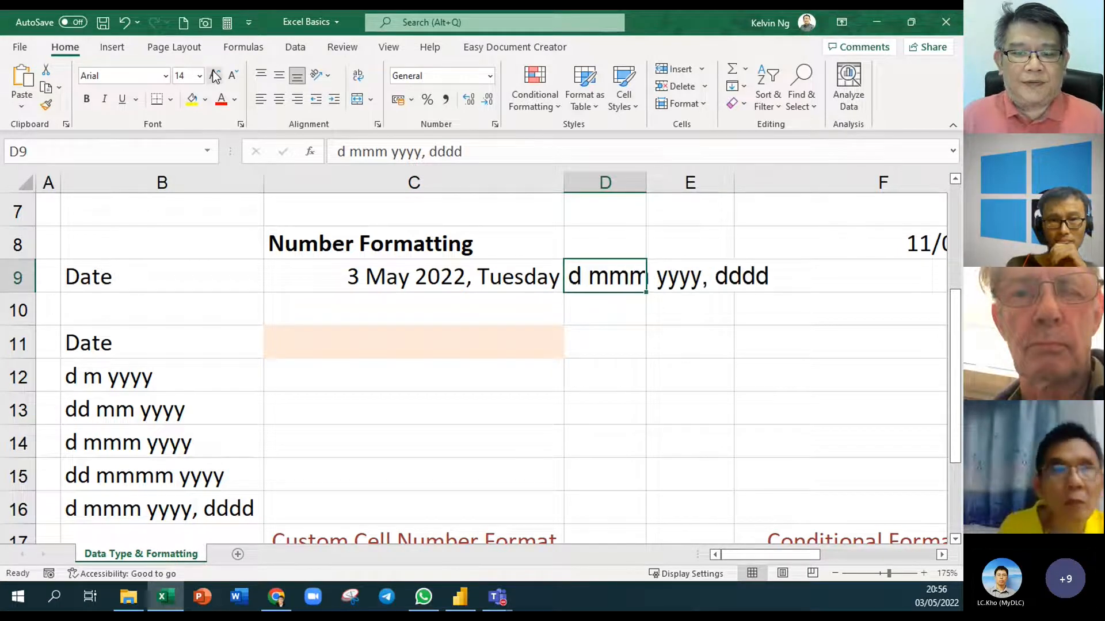
left_click(612, 352)
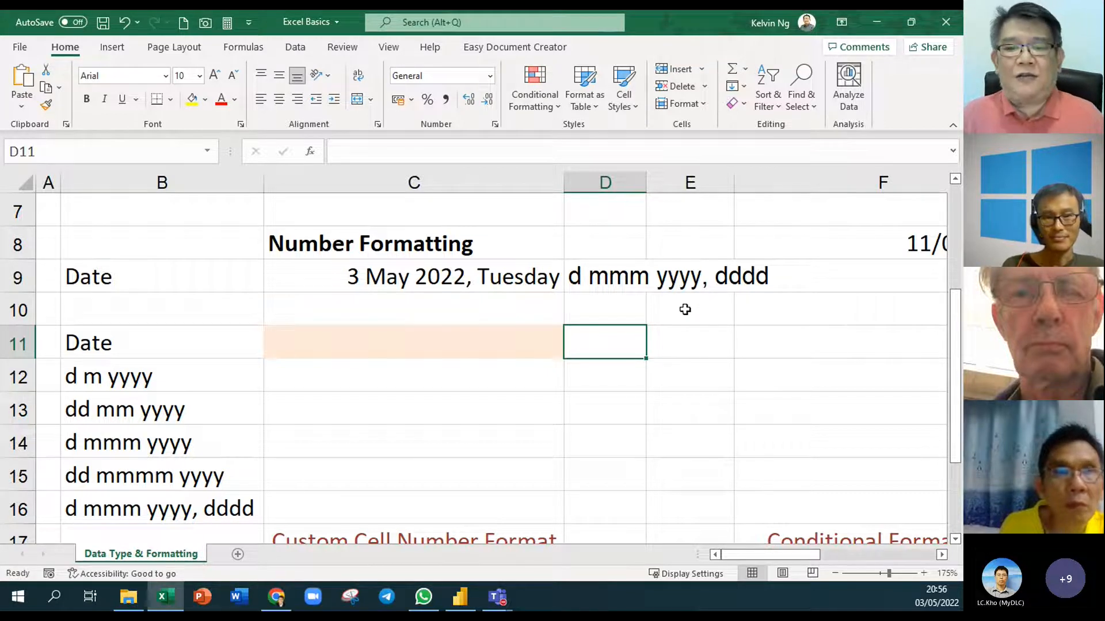
Enter today's date in C11 with Ctrl+; so C12:C16 show it in five formats
left_click(451, 340)
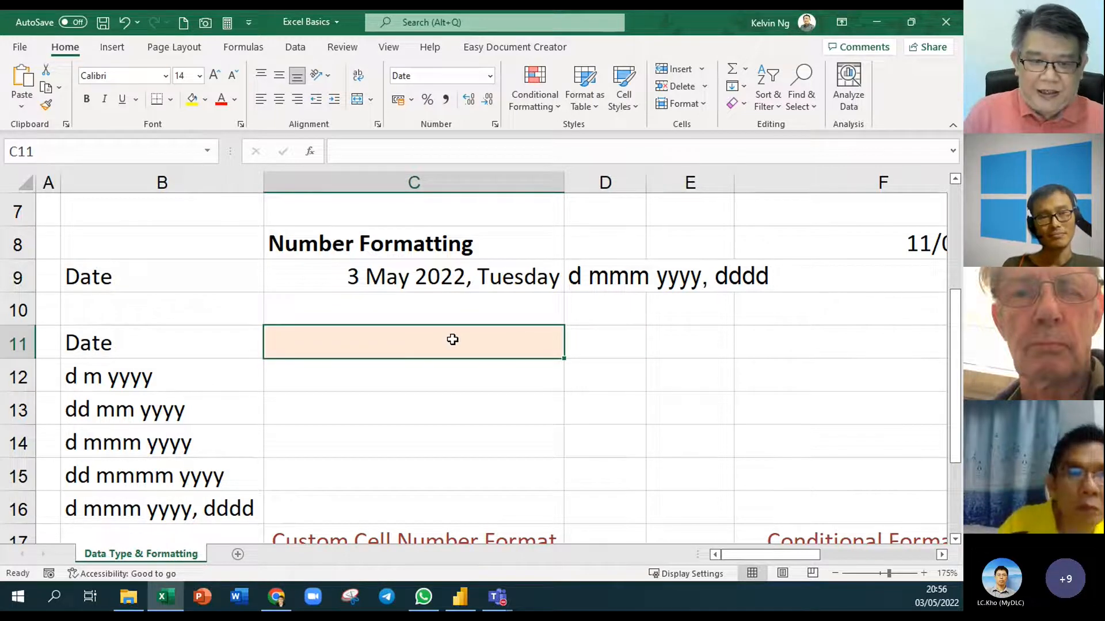
key("ctrl+semicolon")
key("Return")
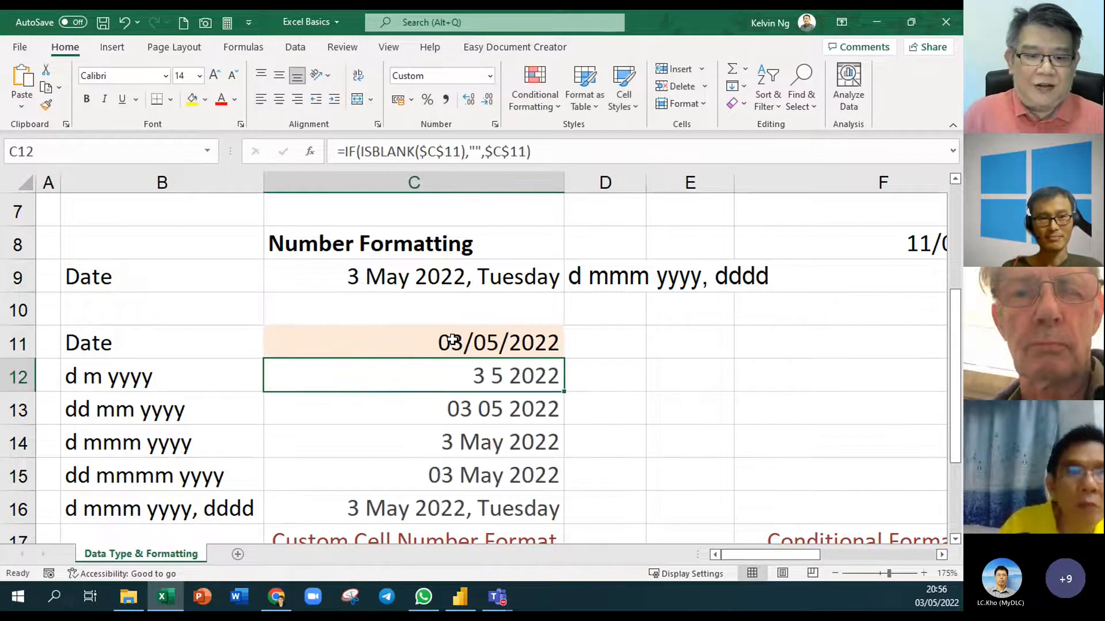
scroll(603, 447, "down", 1)
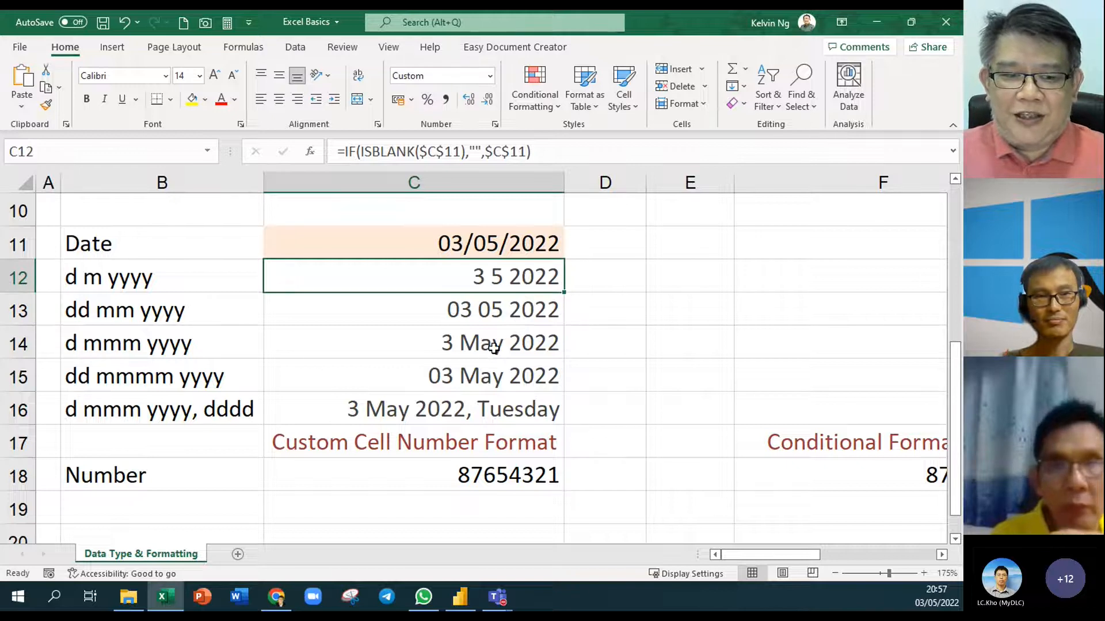
Replace the C11 date with 25/02/2022
left_click(469, 240)
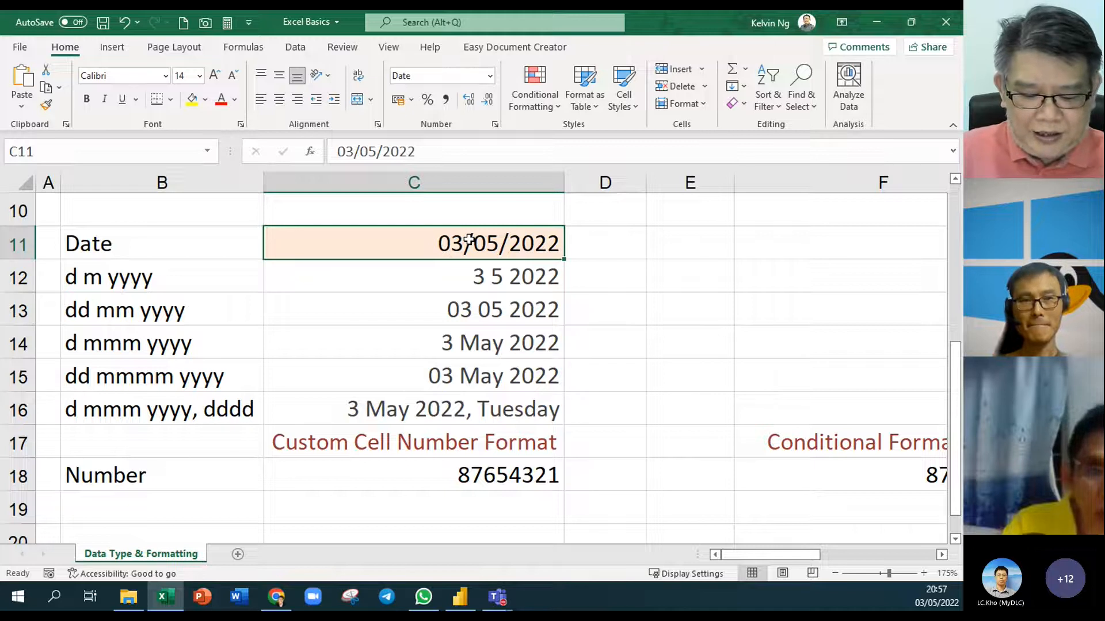
type("25/")
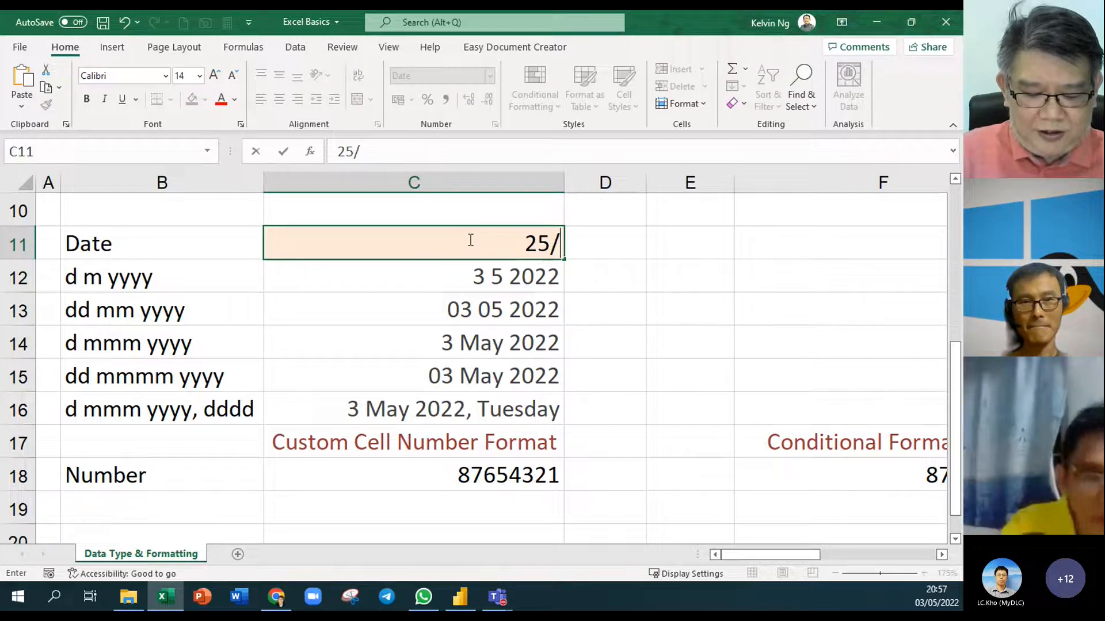
type("02/")
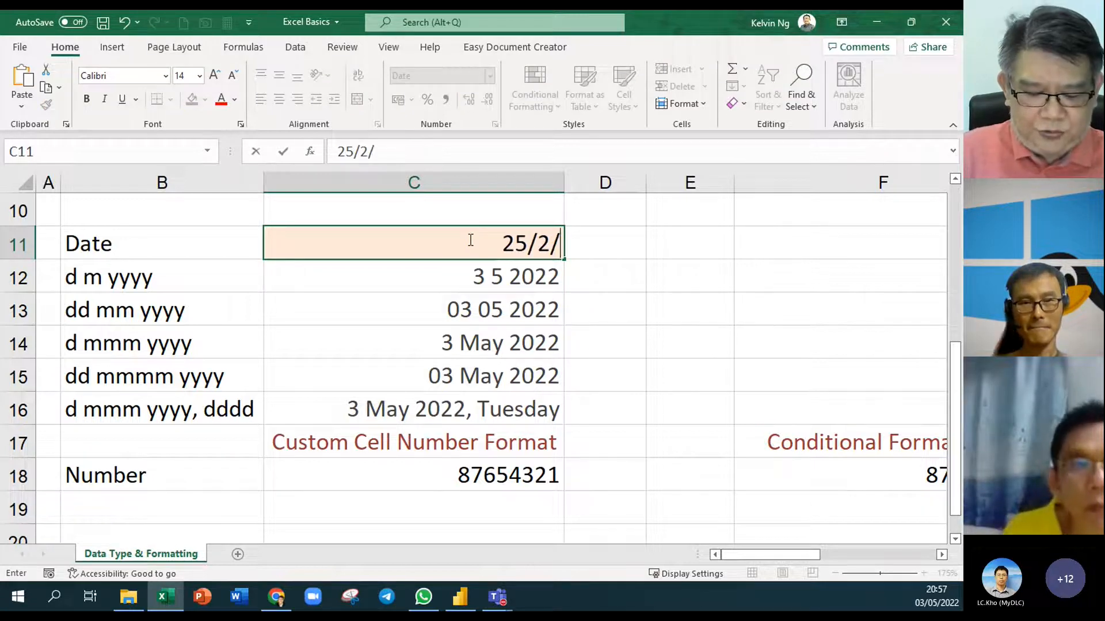
type("2022")
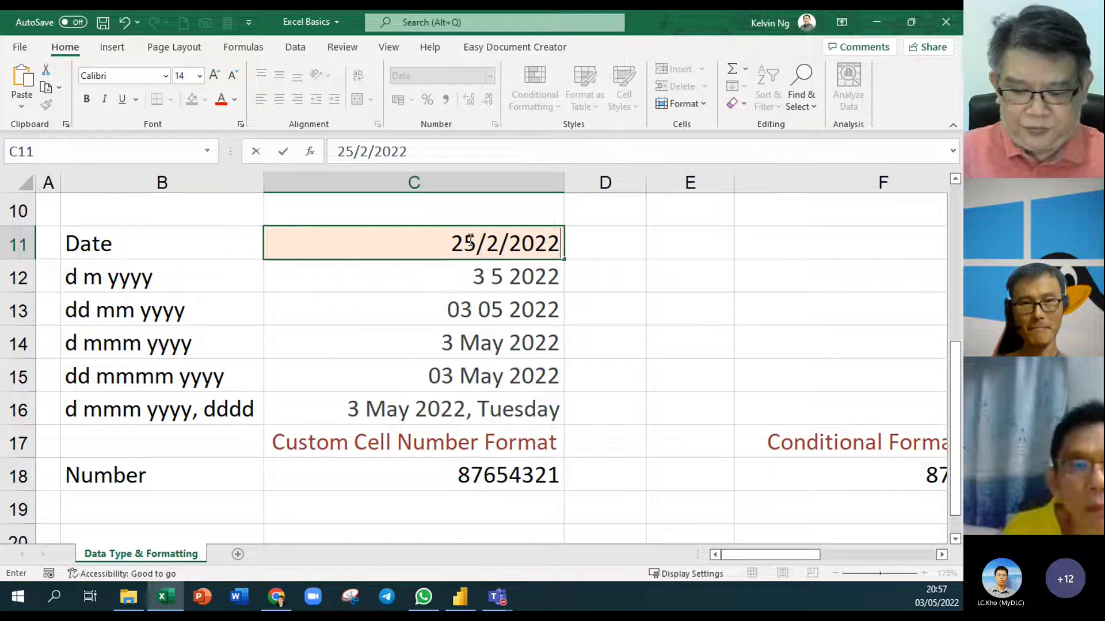
key("Return")
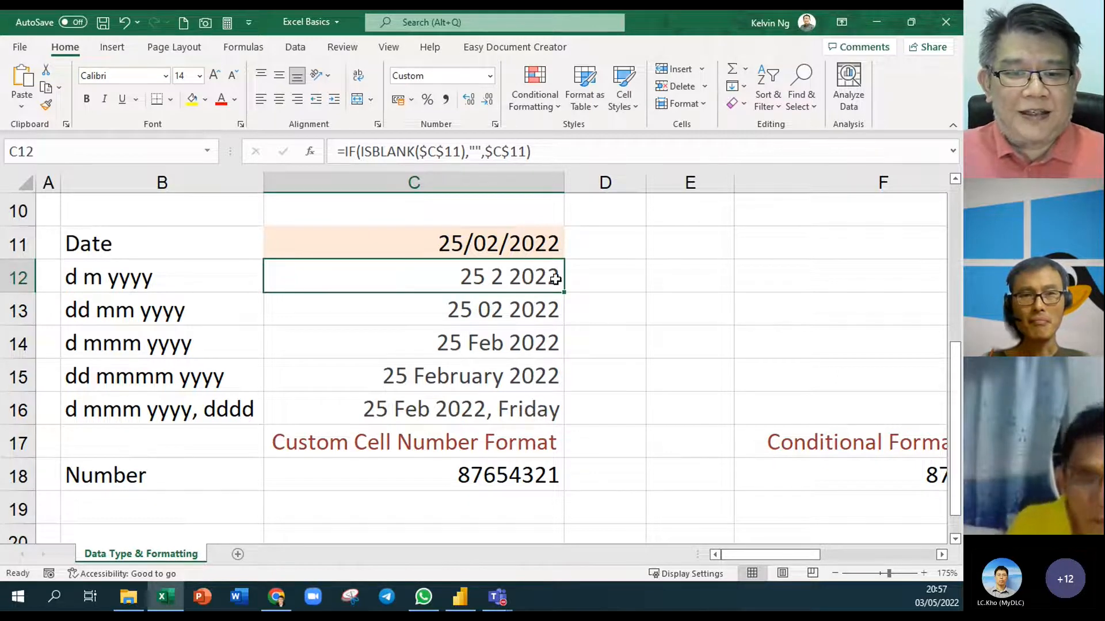
Enter =FORMULATEXT(C12) in D12 to show C12's formula
left_click(611, 281)
type("=for")
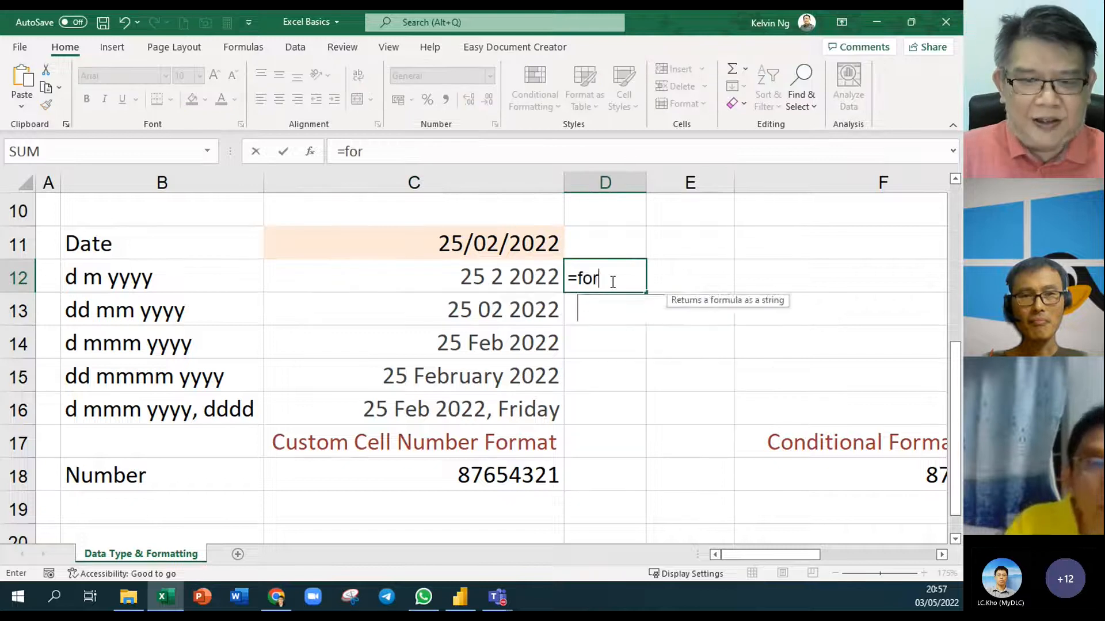
key("Tab")
left_click(527, 282)
key("Return")
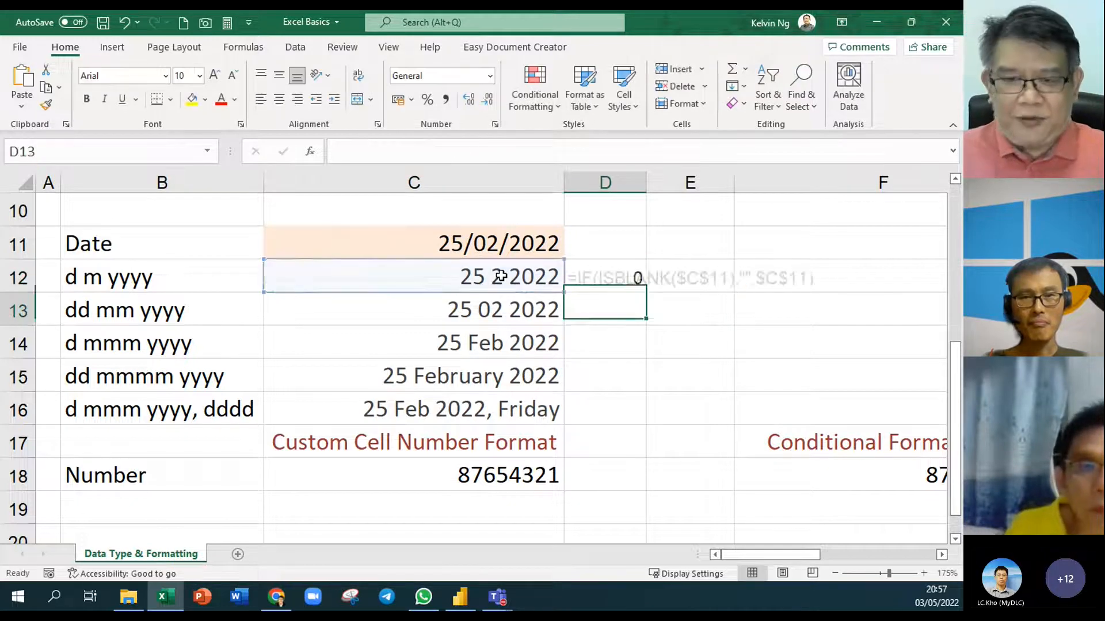
Fill the FORMULATEXT formula down to D16, then clear the C11 date
left_click(603, 274)
left_click_drag(647, 293, 618, 398)
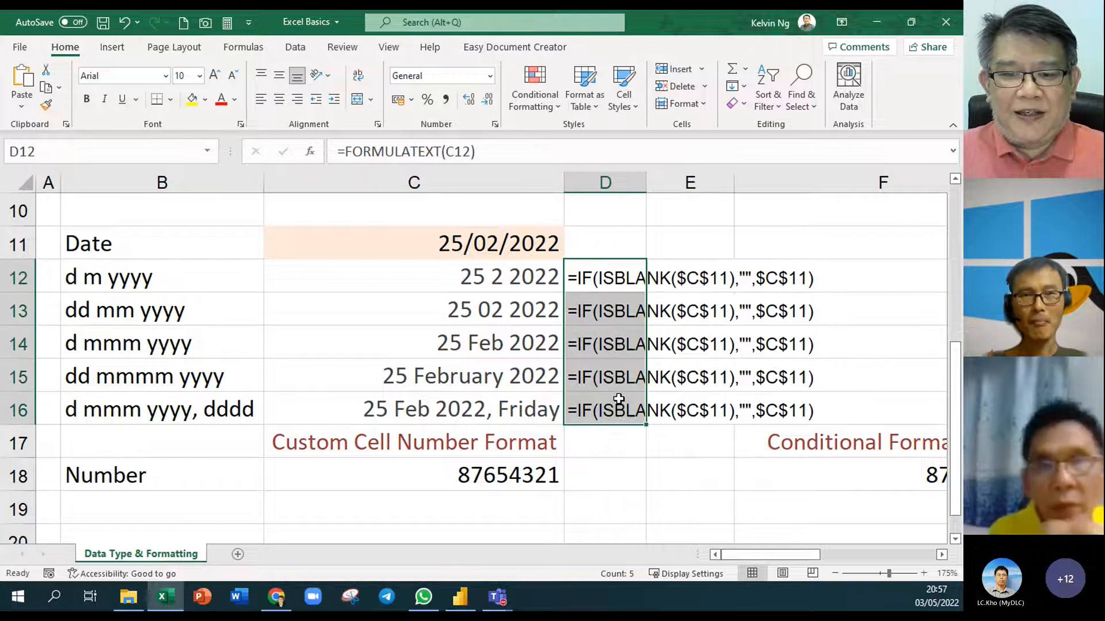
left_click(714, 246)
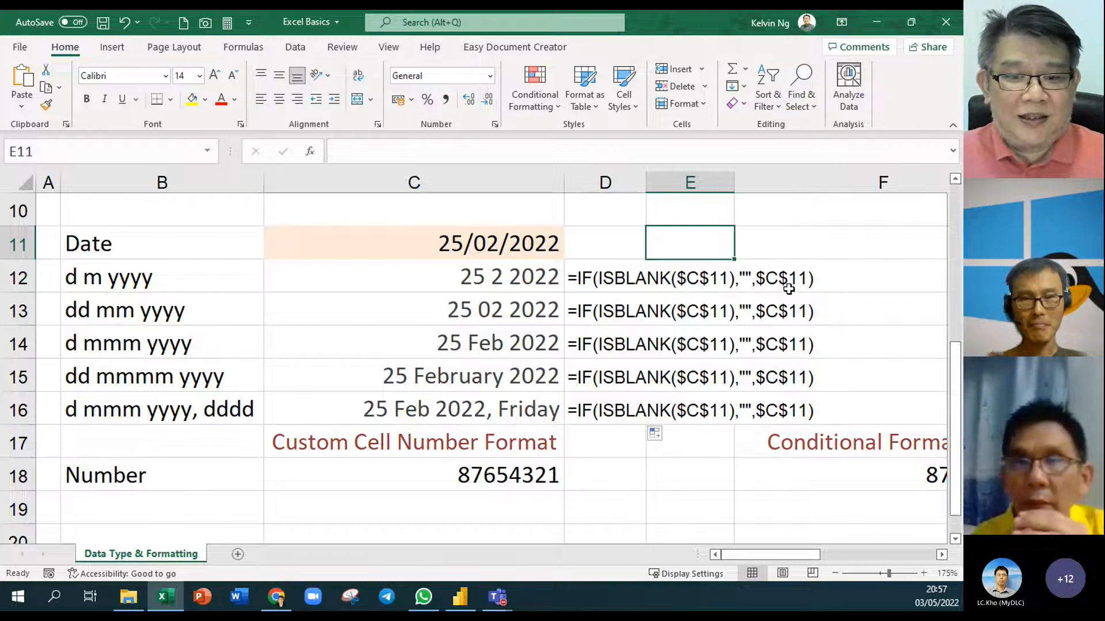
left_click(469, 246)
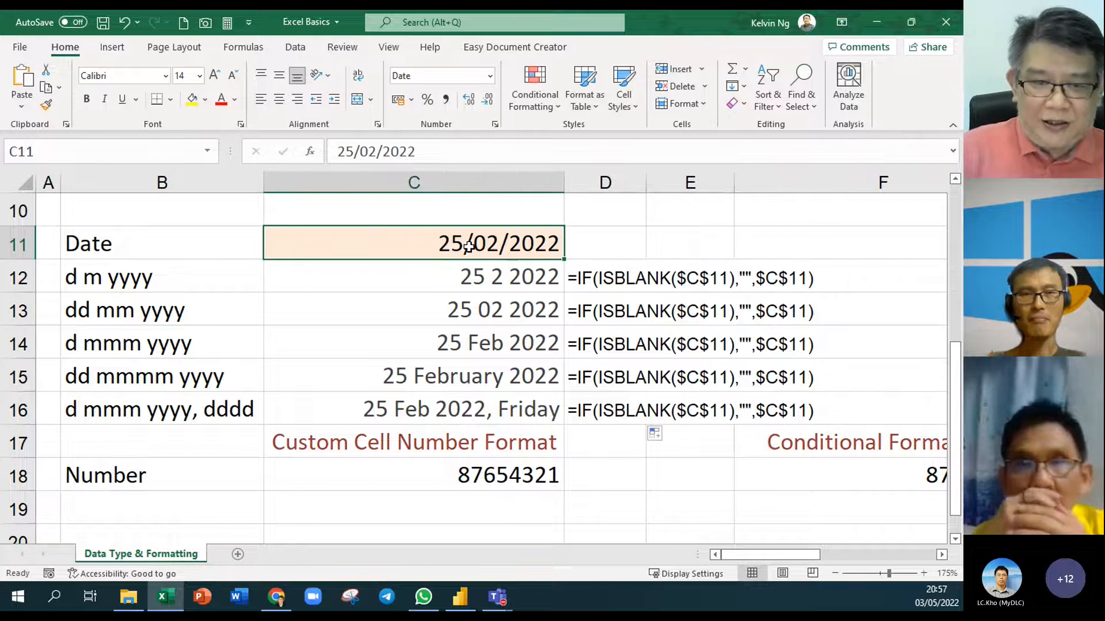
key("Delete")
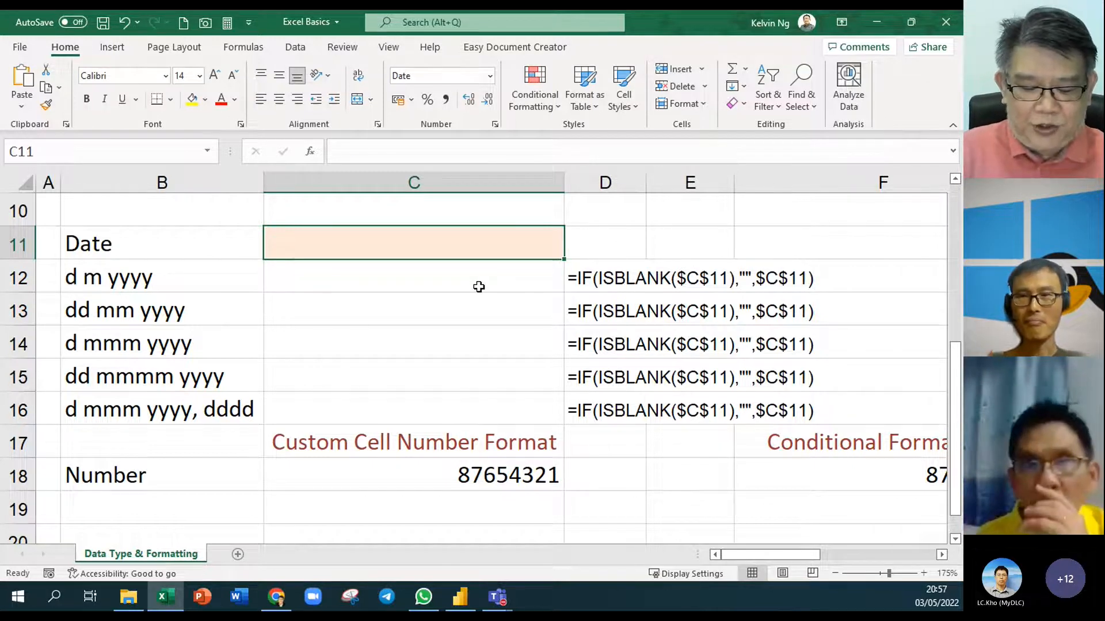
Enter 20/8/2022 in C11 and inspect the formula in C14
type("20/8/2022")
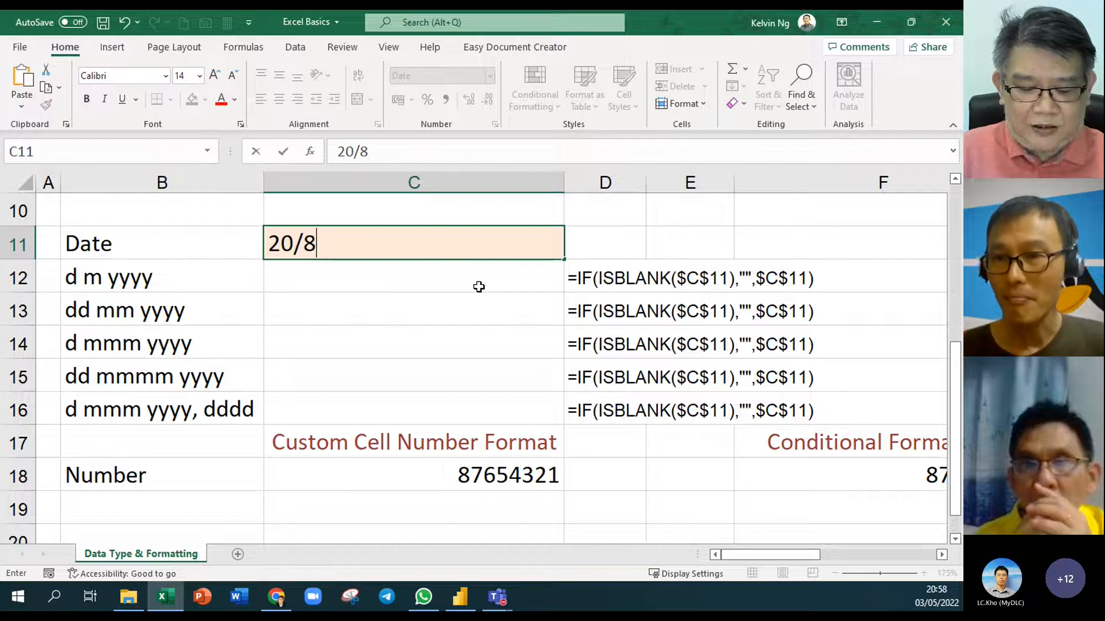
key("Return")
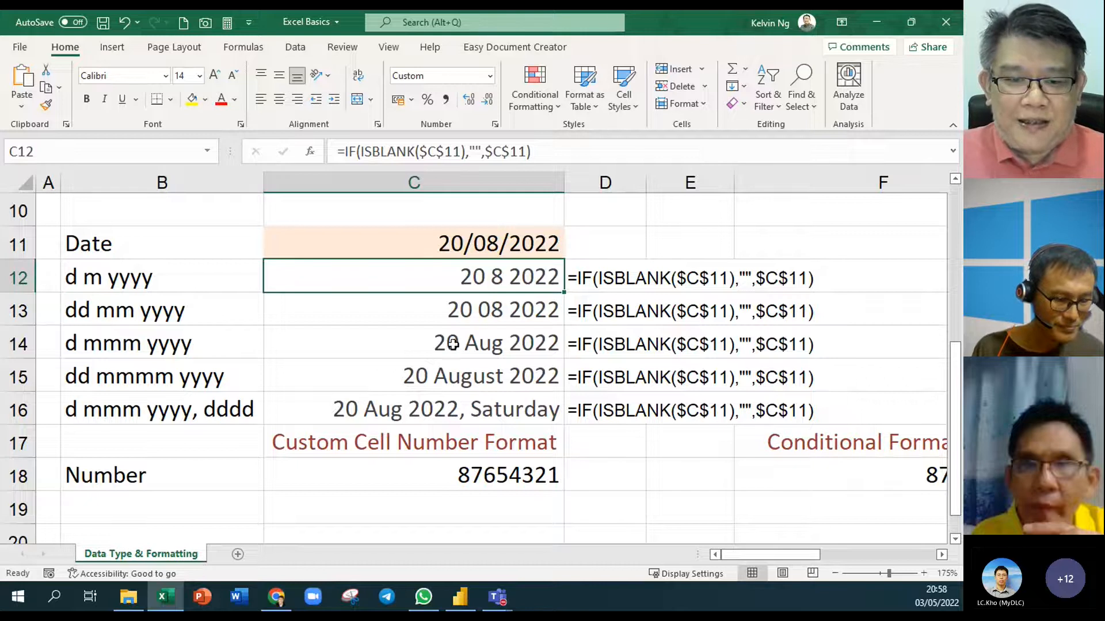
left_click(400, 349)
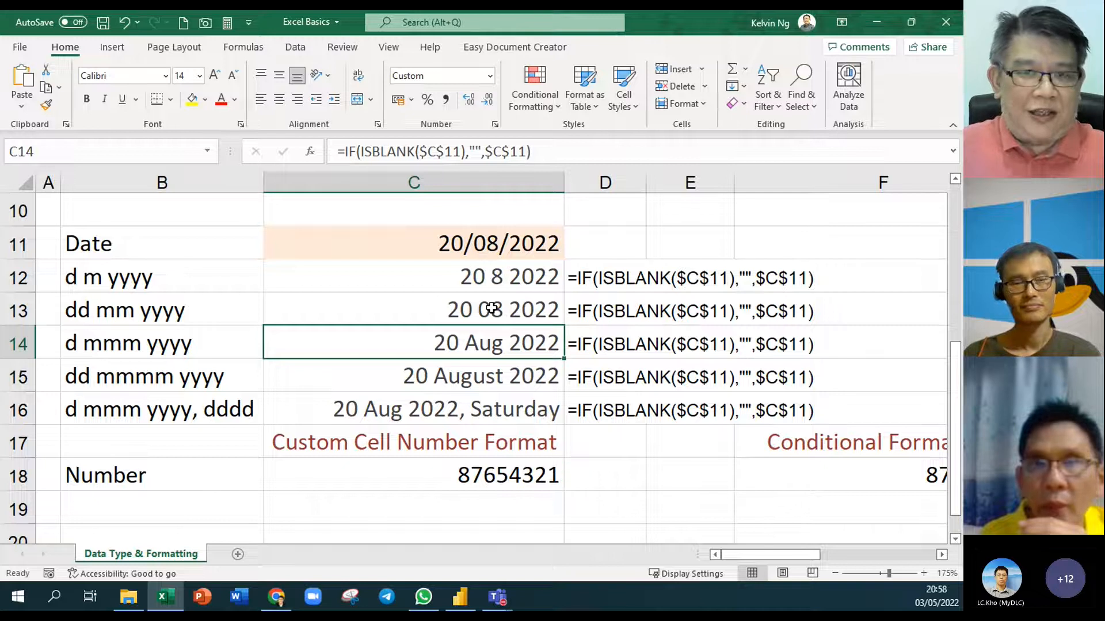
scroll(490, 309, "up", 1)
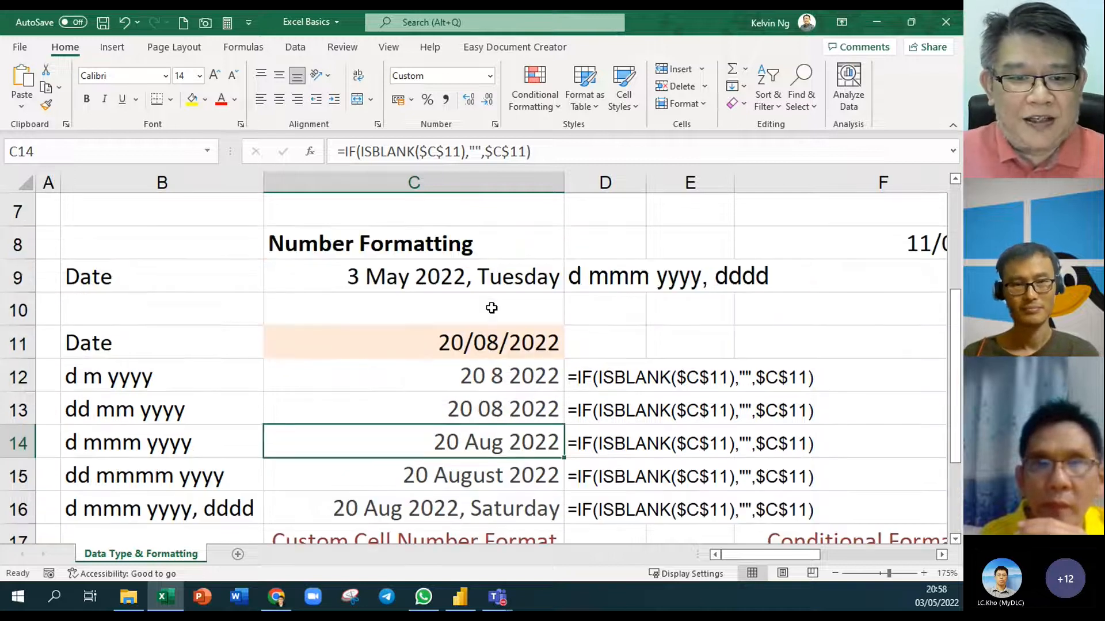
left_click(397, 276)
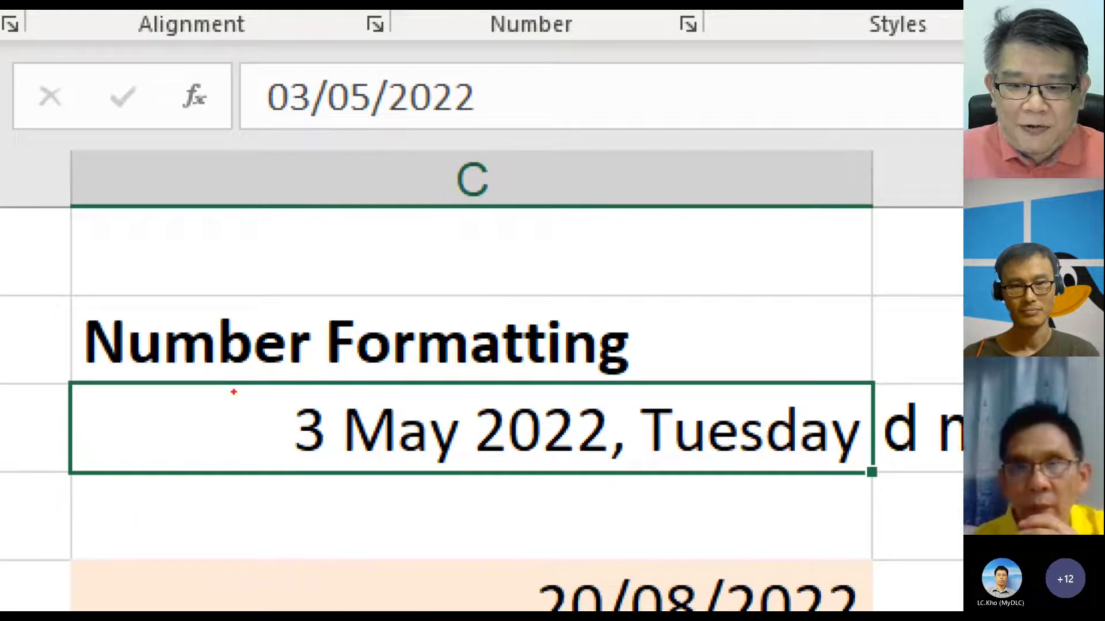
mouse_move(233, 392)
left_mouse_down()
mouse_move(961, 478)
mouse_move(875, 494)
left_mouse_up()
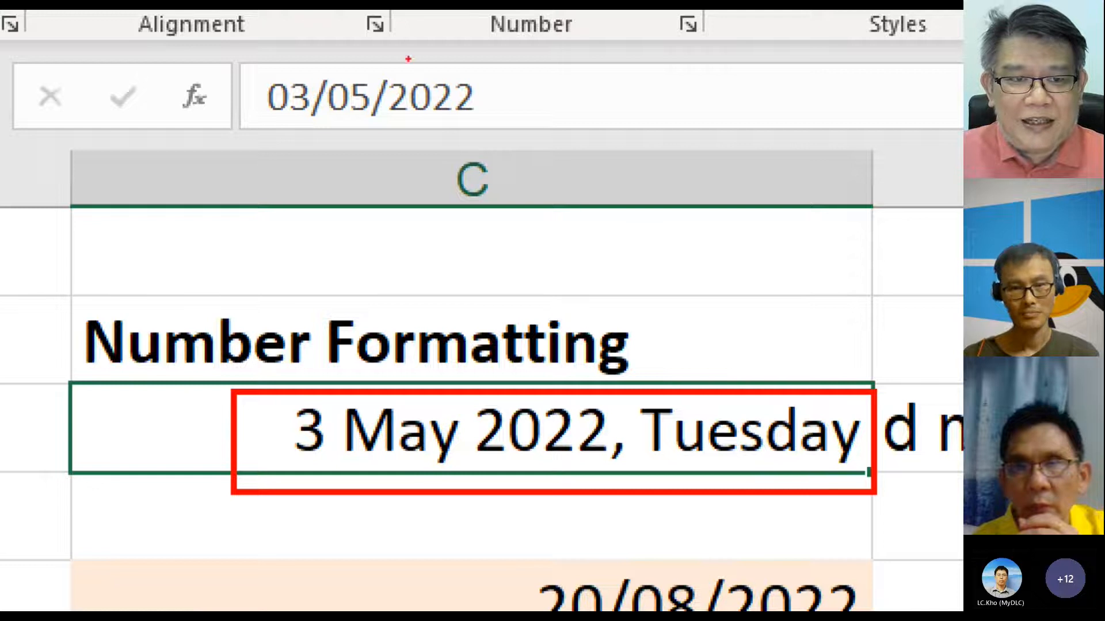
left_click_drag(334, 115, 363, 389)
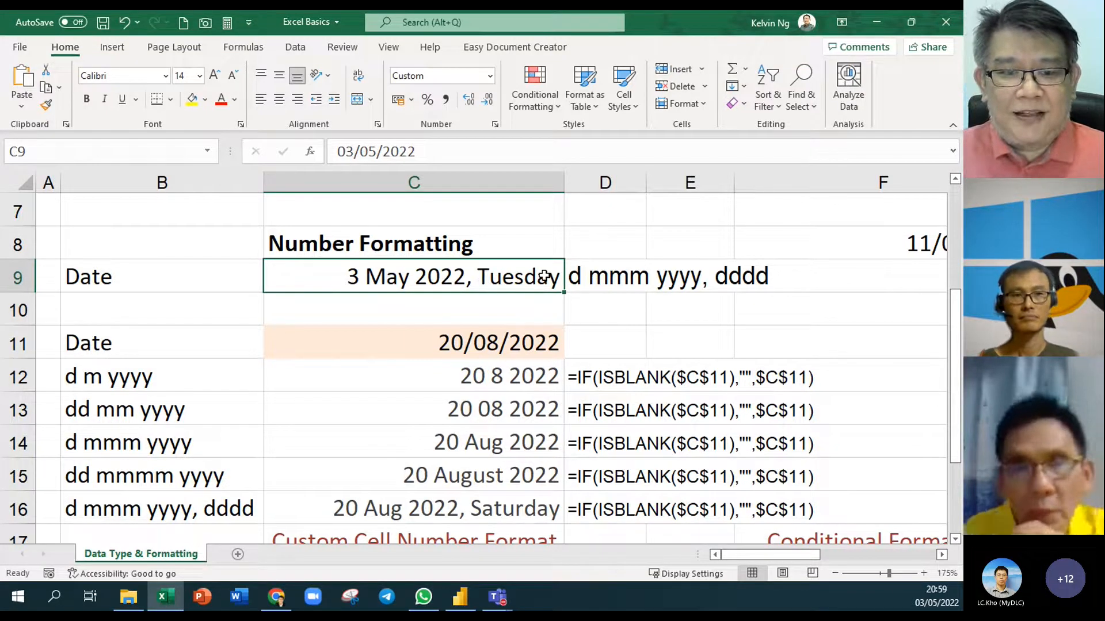
Change the day in C9's date from 03 to 4
double_click(436, 283)
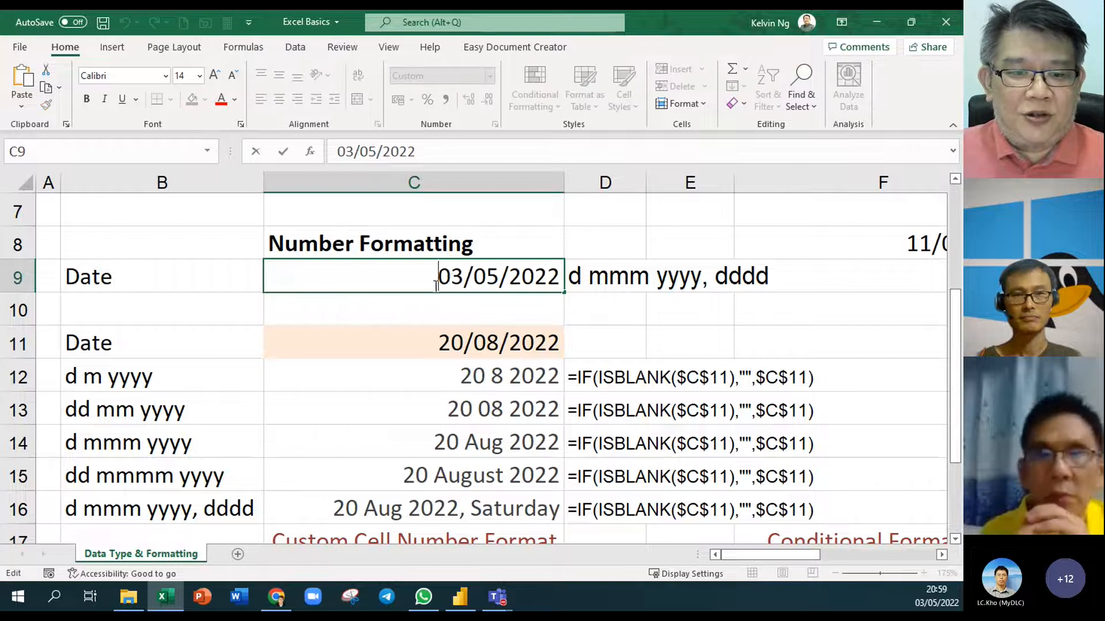
left_click_drag(464, 277, 420, 276)
type("4")
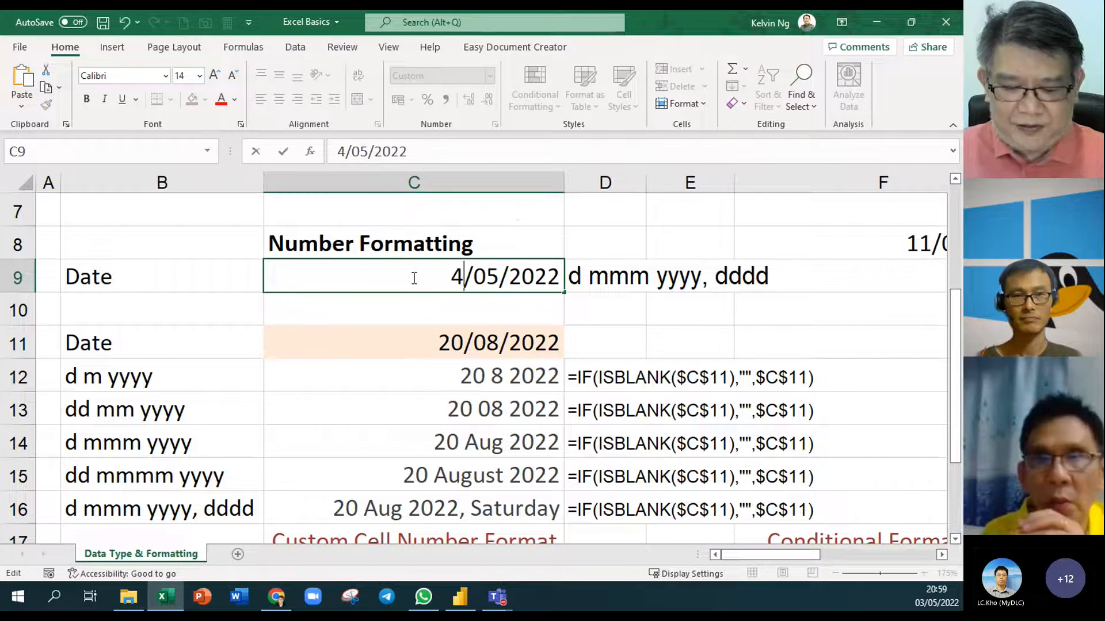
left_click(412, 319)
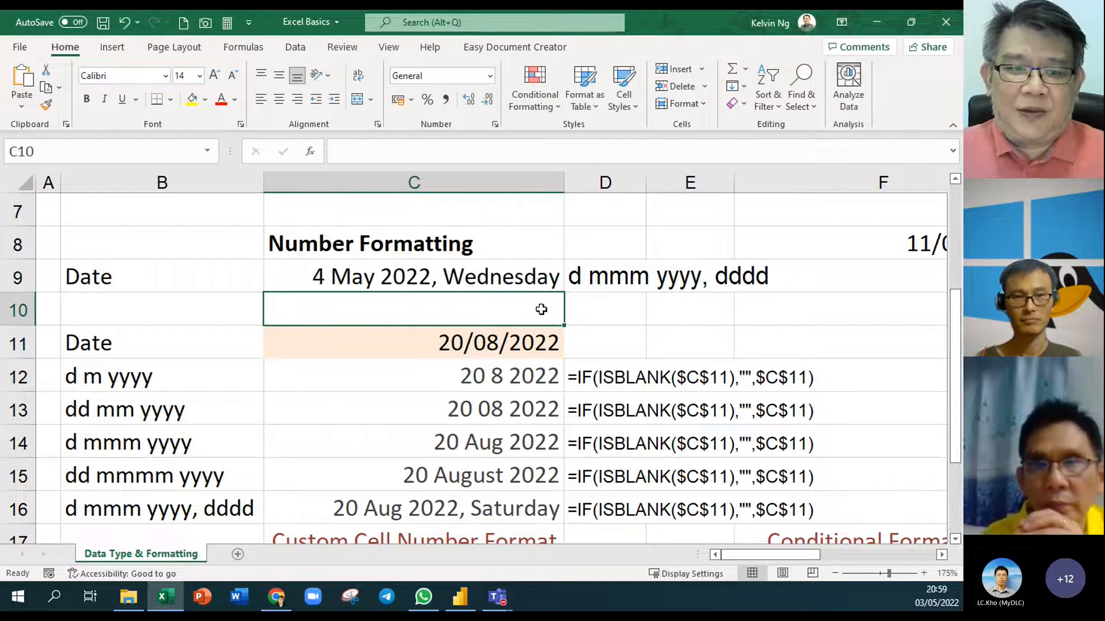
Correct C9's date to 14/05/2022 and check its Custom format
left_click(333, 281)
double_click(414, 286)
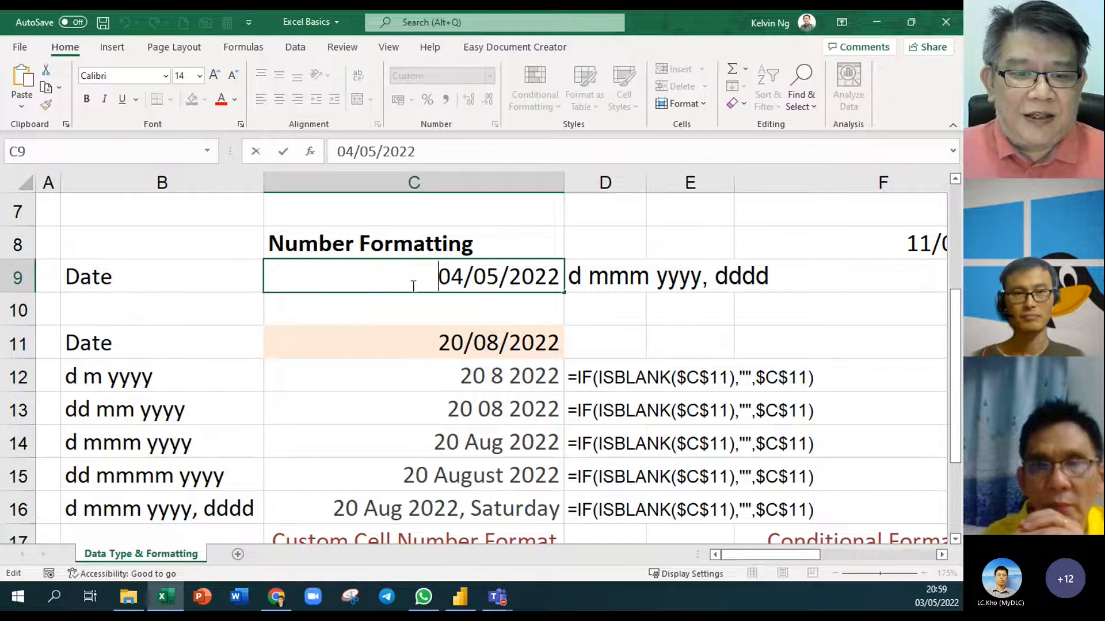
left_click_drag(449, 276, 435, 281)
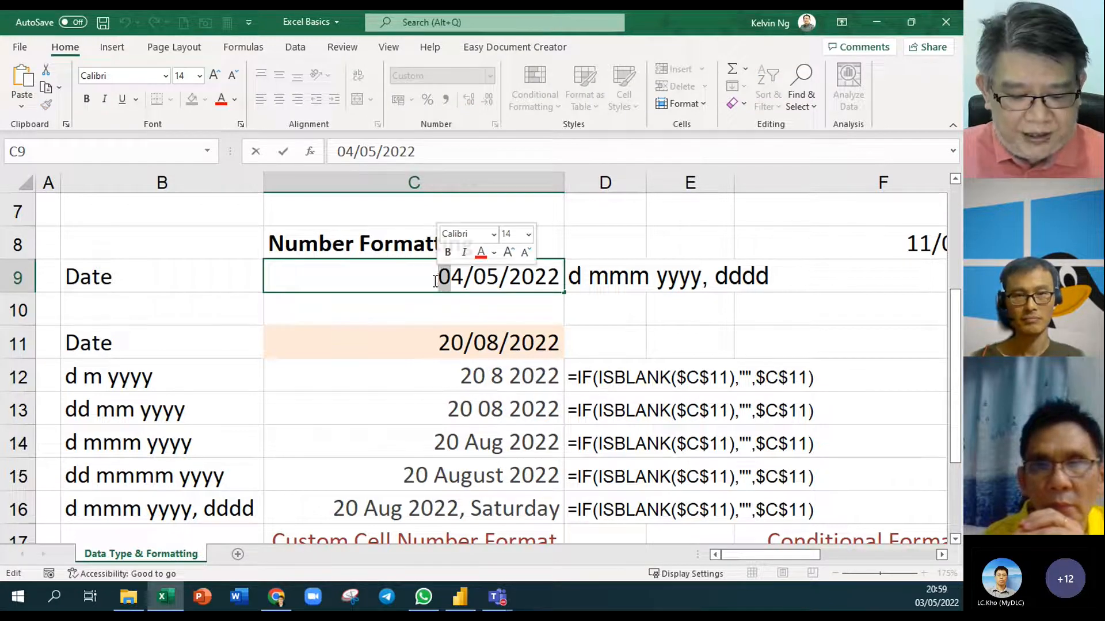
type("1")
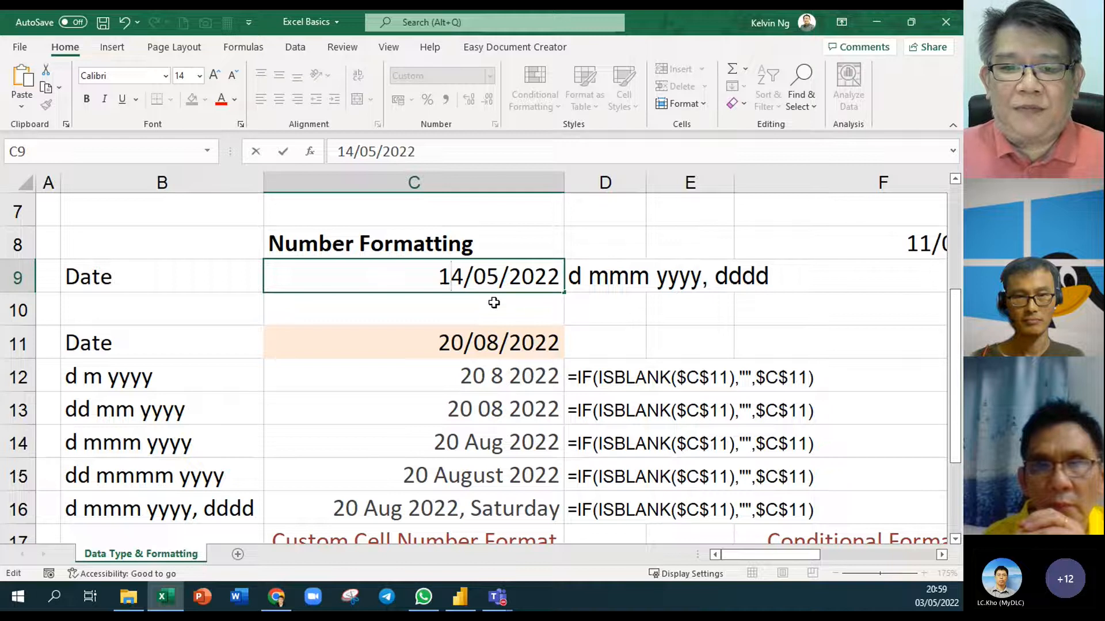
key("Return")
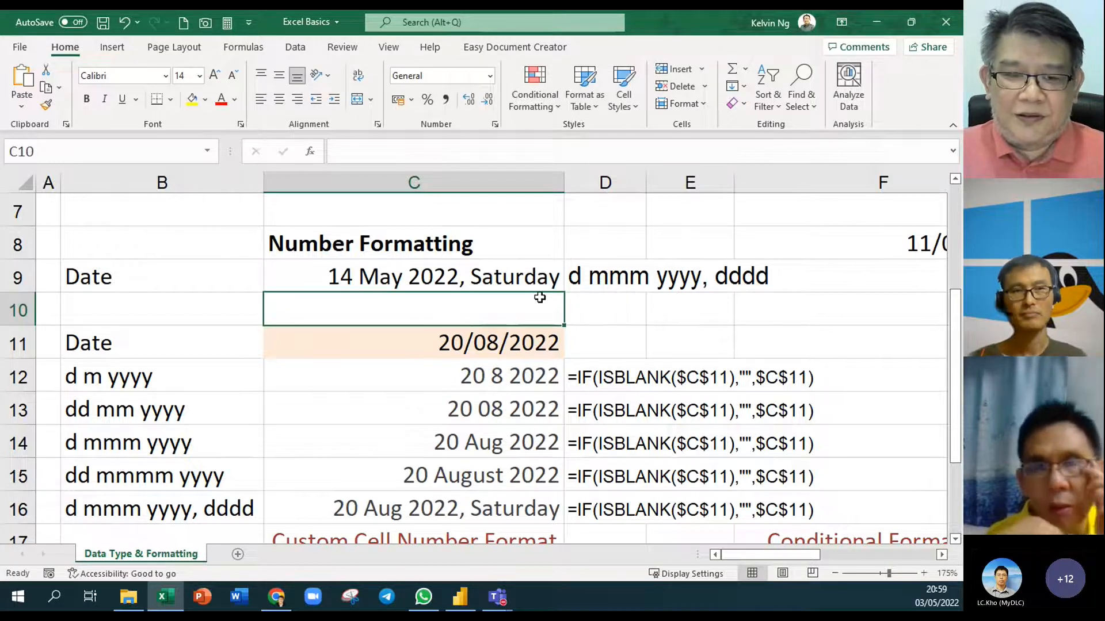
left_click(349, 278)
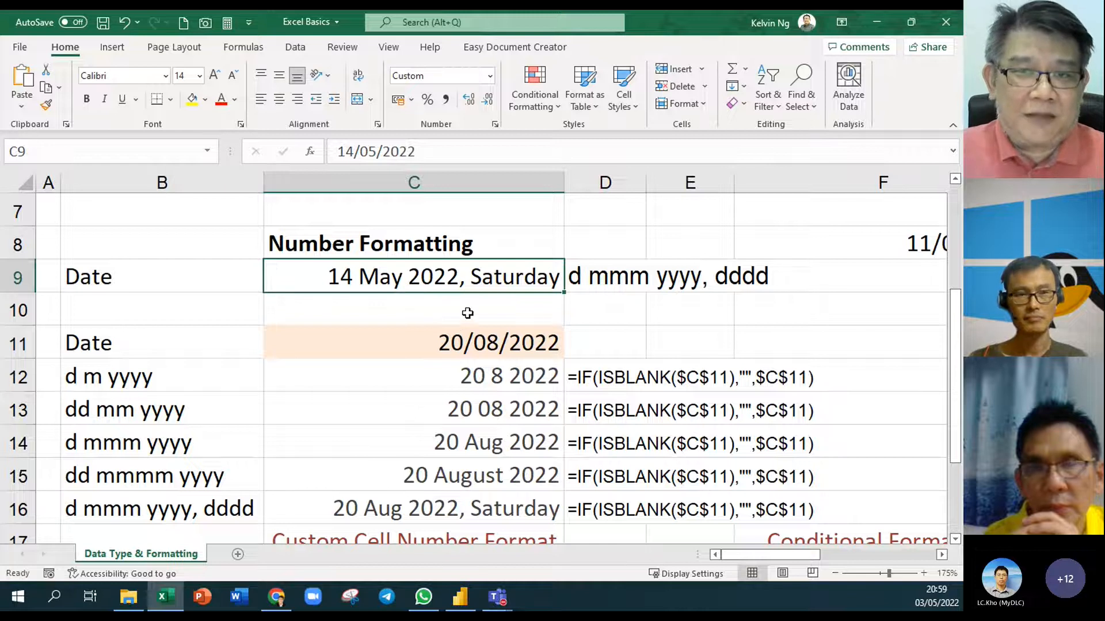
Widen column A slightly so the date table sits further right
left_click(621, 302)
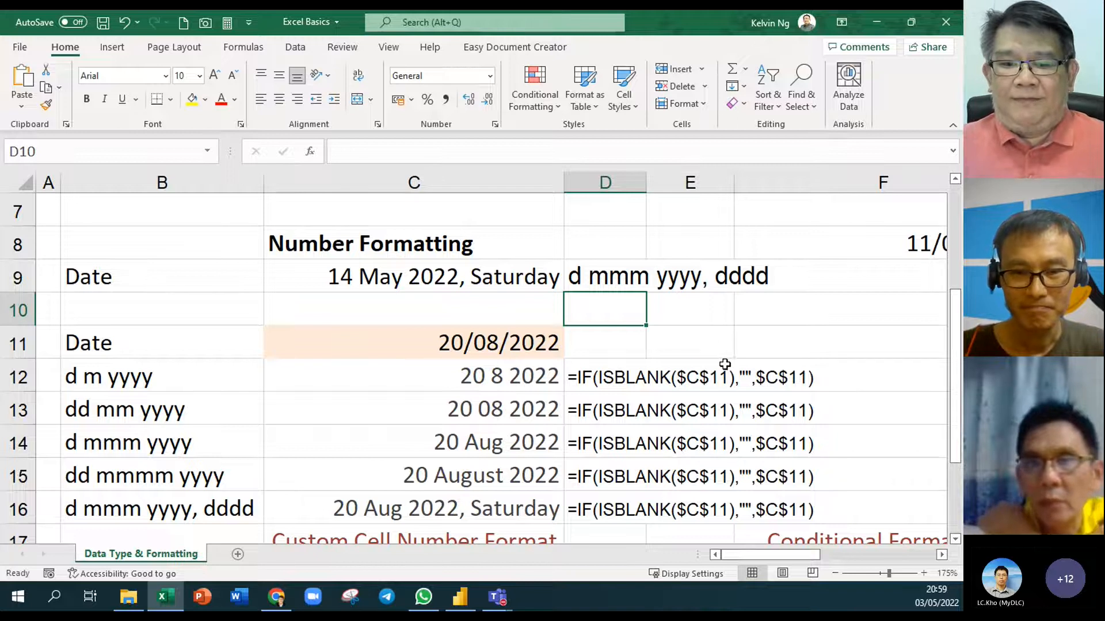
scroll(694, 351, "down", 1)
scroll(693, 349, "down", 3)
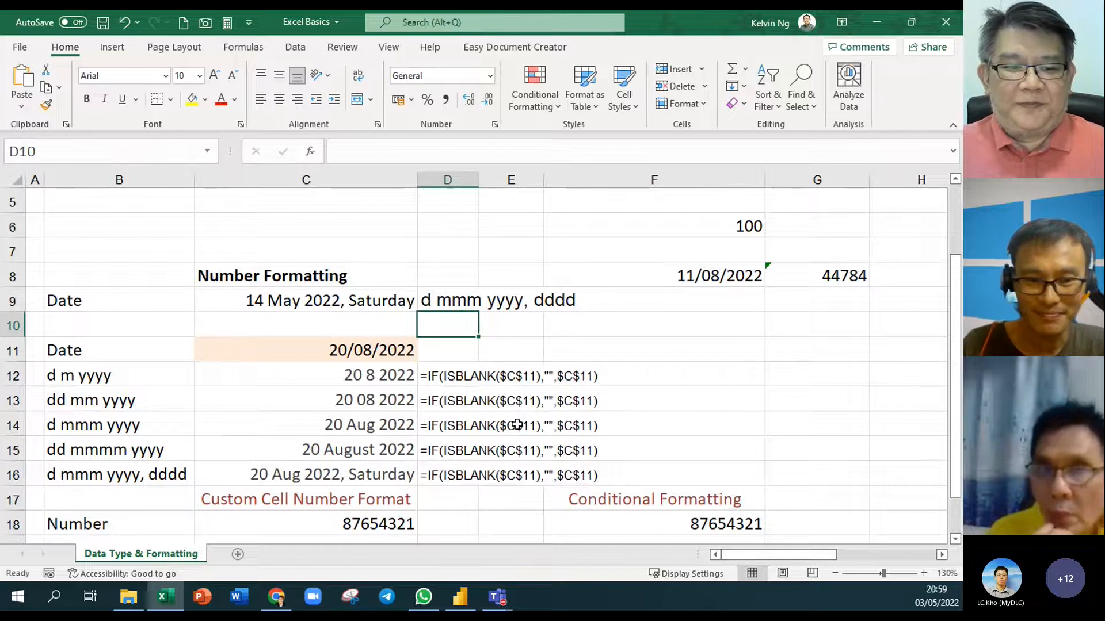
left_click_drag(44, 179, 103, 192)
left_click_drag(103, 194, 56, 208)
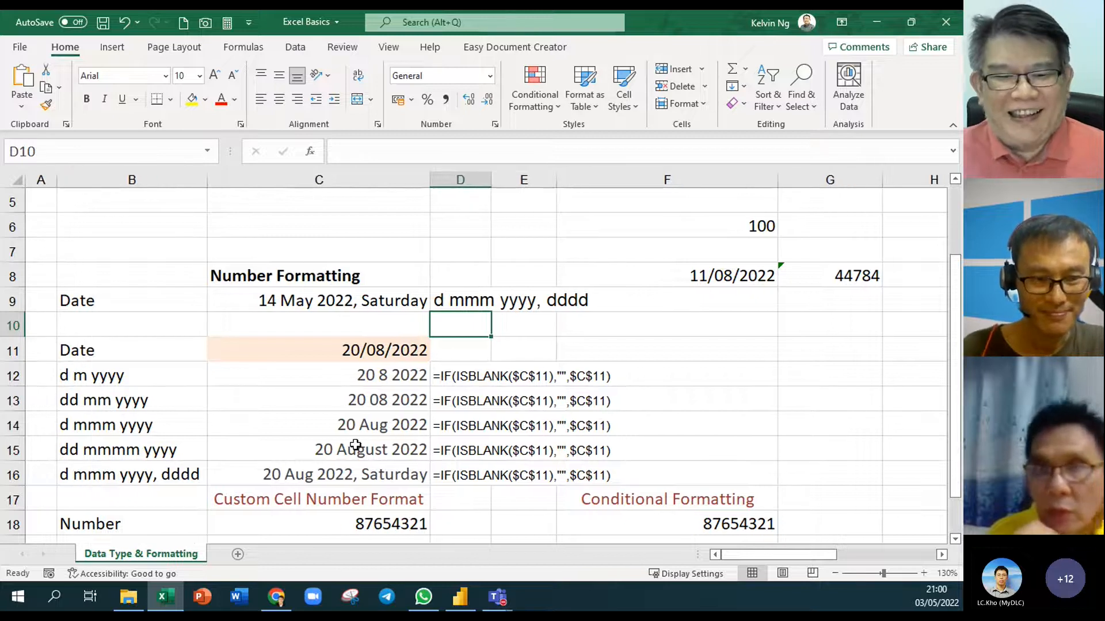
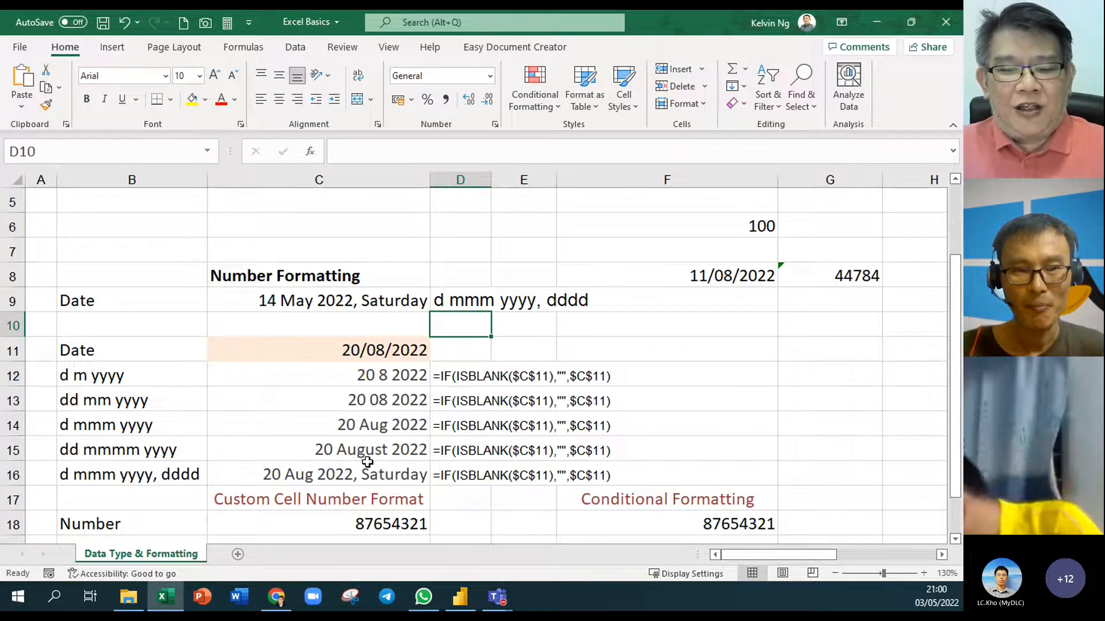
Select cell C18 holding the number 87654321
scroll(367, 462, "down", 1)
scroll(367, 462, "down", 2)
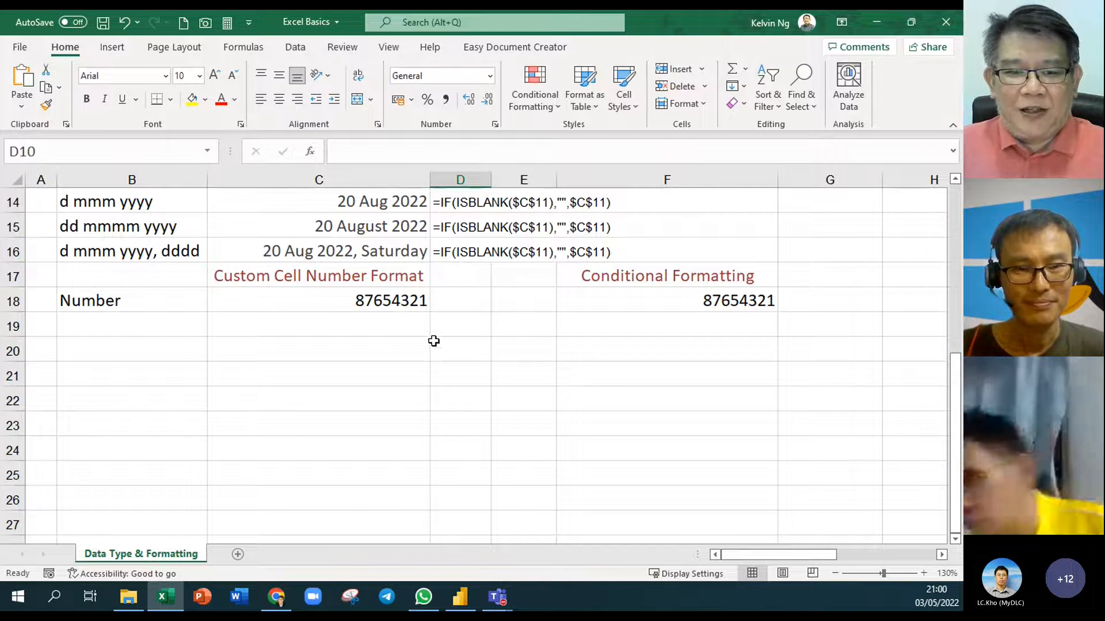
left_click(367, 304)
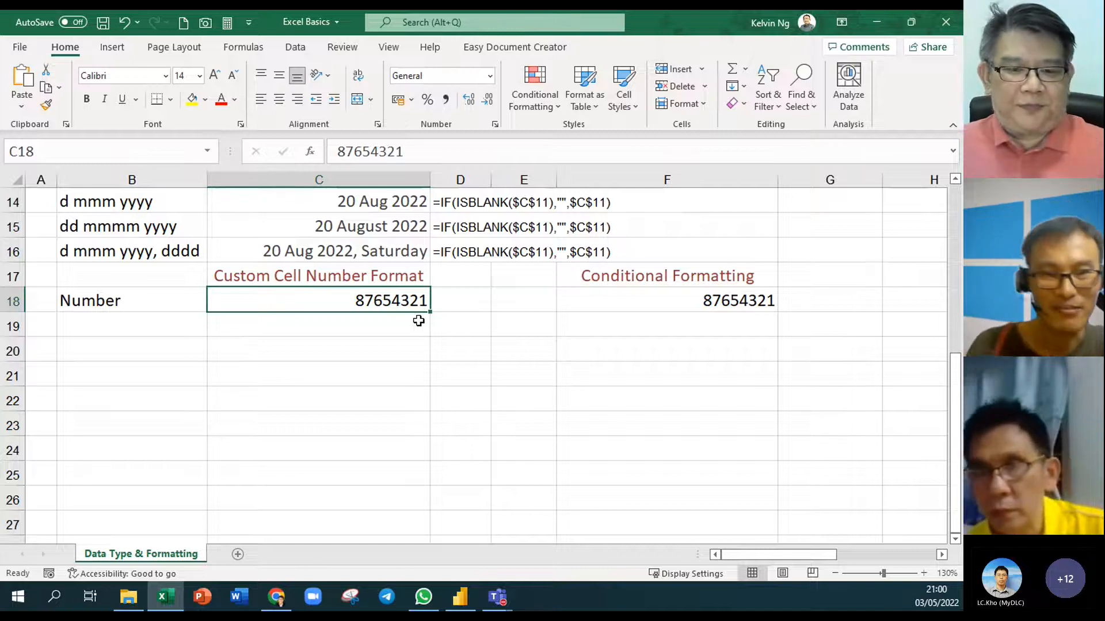
scroll(526, 381, "up", 2)
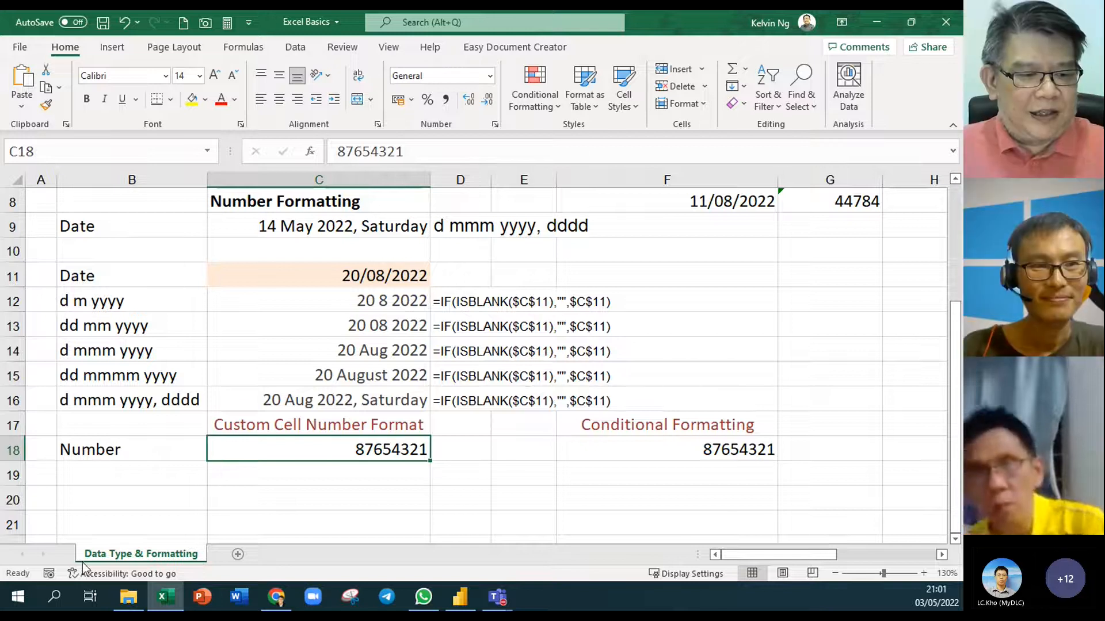
Search 'c' from Start to reach Control Panel and open Clock and Region
left_click(19, 605)
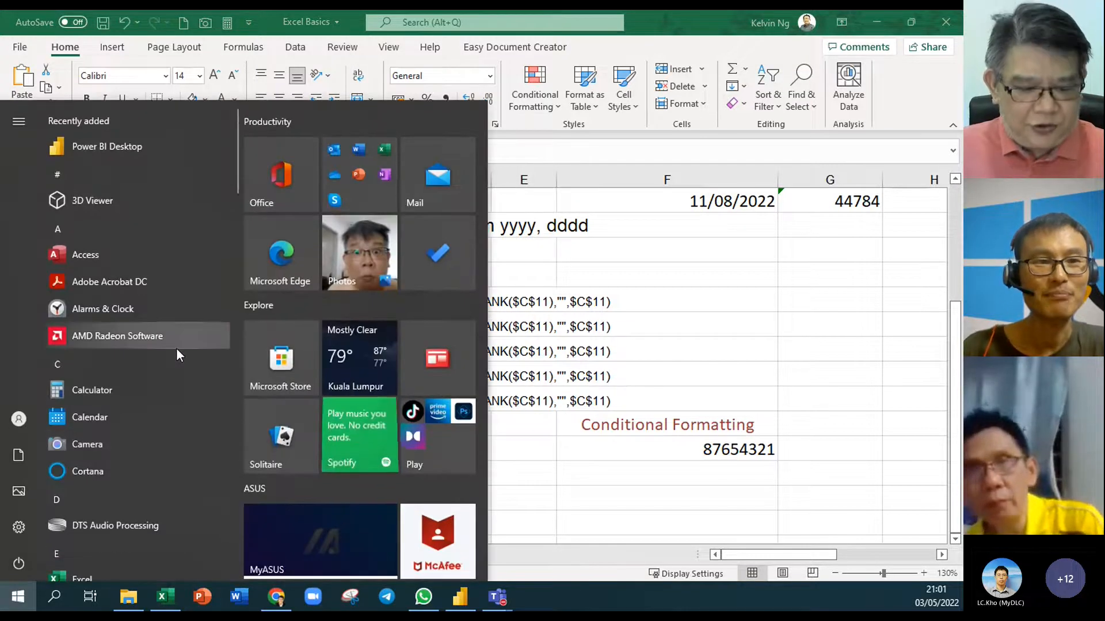
type("c")
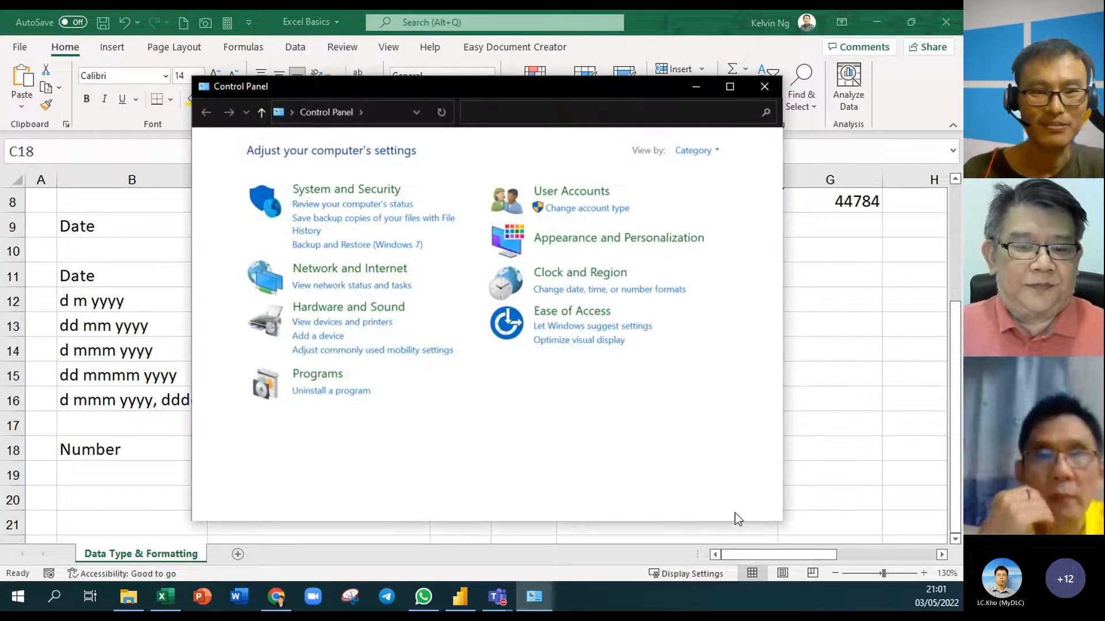
mouse_move(496, 90)
left_mouse_down()
mouse_move(474, 97)
mouse_move(501, 88)
left_mouse_up()
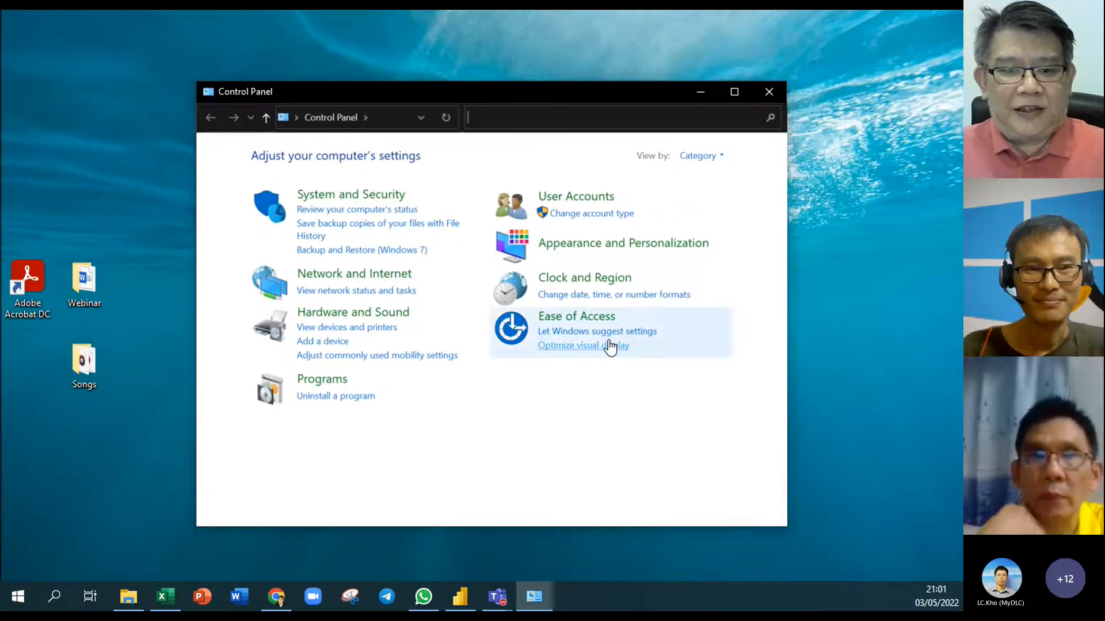
mouse_move(495, 88)
left_mouse_down()
mouse_move(551, 91)
mouse_move(503, 94)
left_mouse_up()
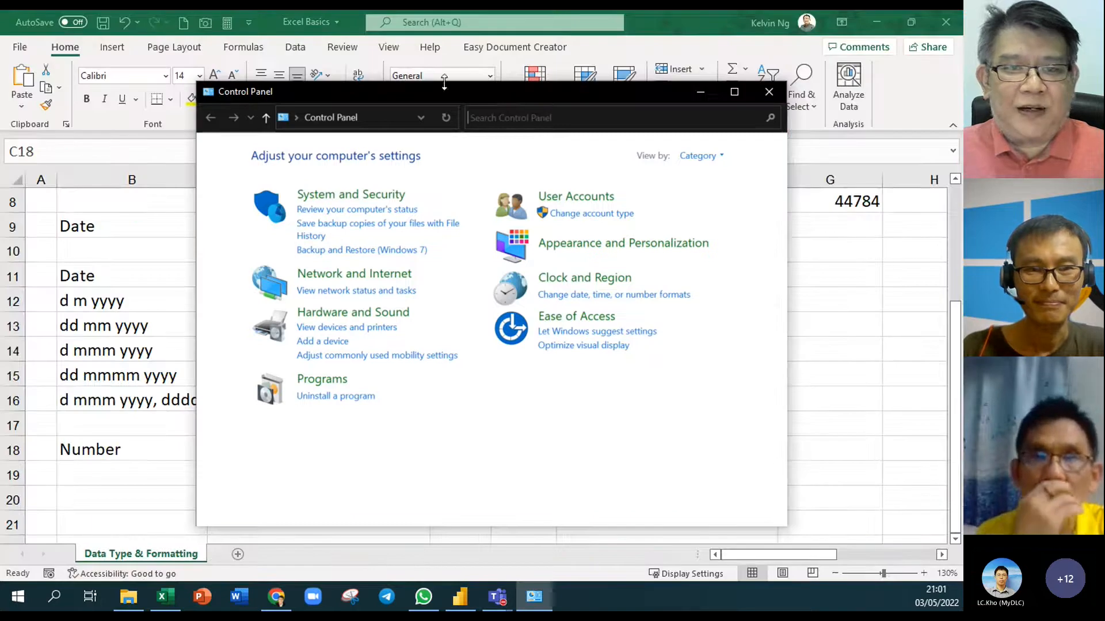
mouse_move(463, 91)
left_mouse_down()
mouse_move(493, 87)
mouse_move(473, 83)
left_mouse_up()
left_click(614, 271)
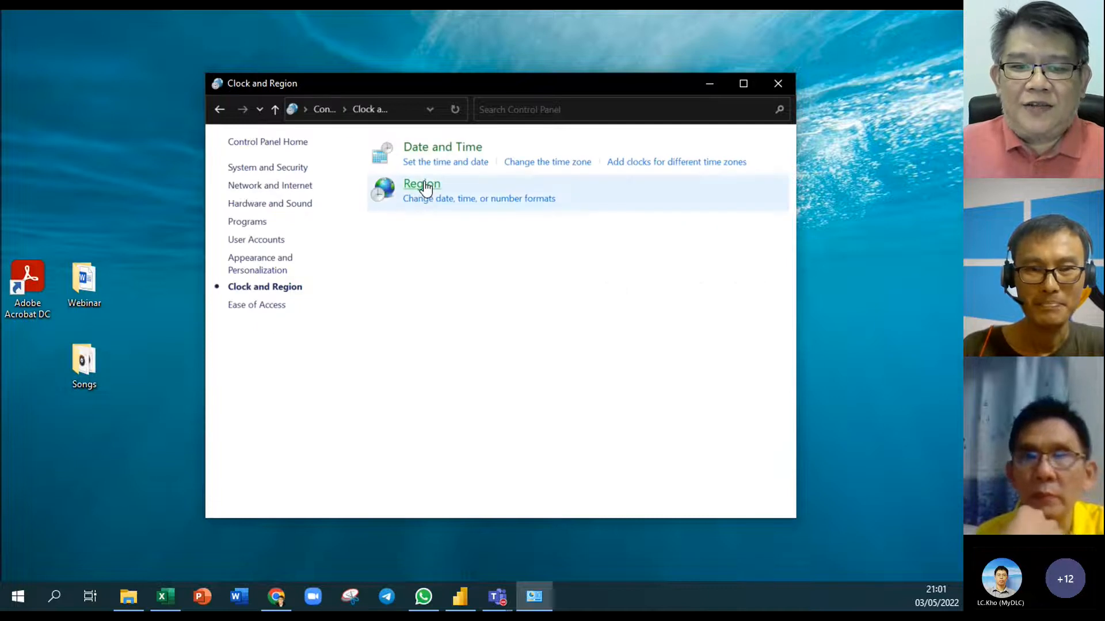
In Region, try the English (United States) format, then revert to English (United Kingdom)
left_click(425, 187)
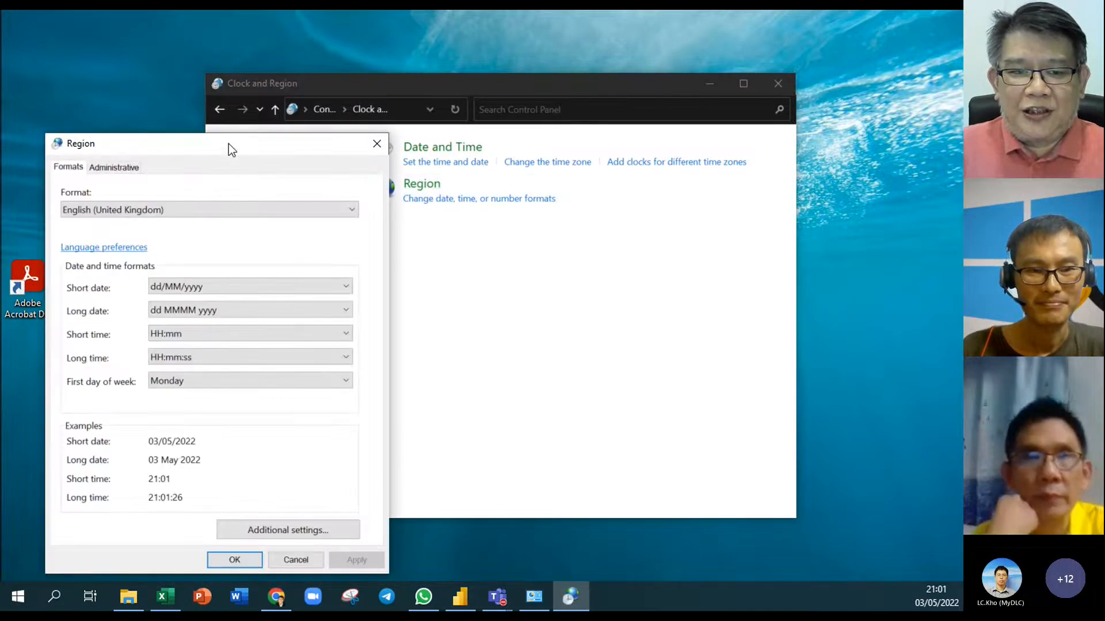
left_click_drag(229, 148, 507, 75)
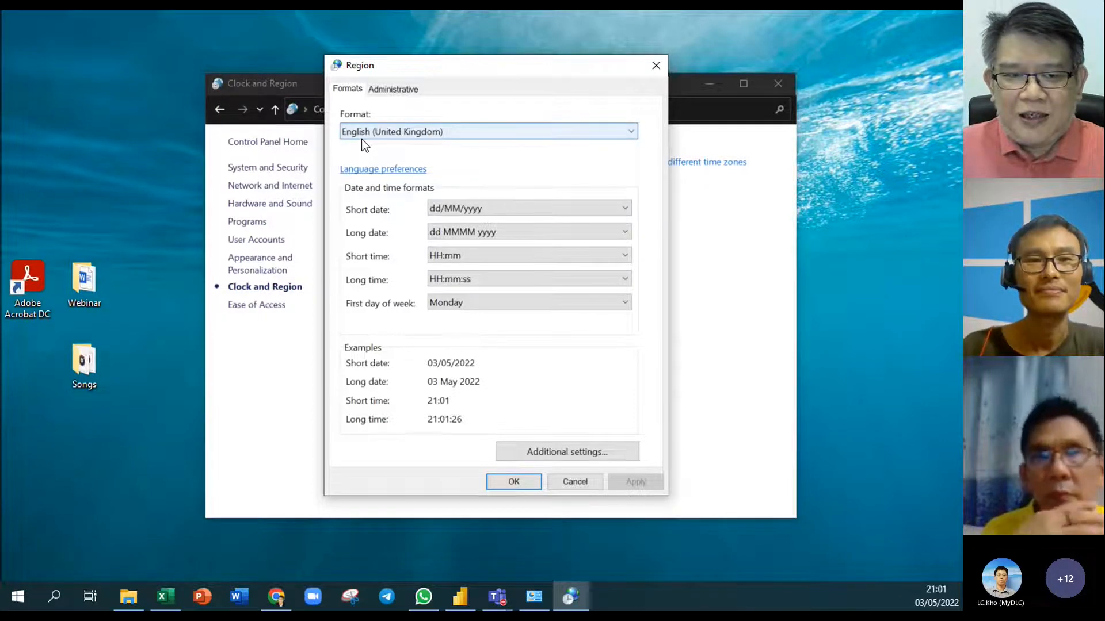
left_click(633, 133)
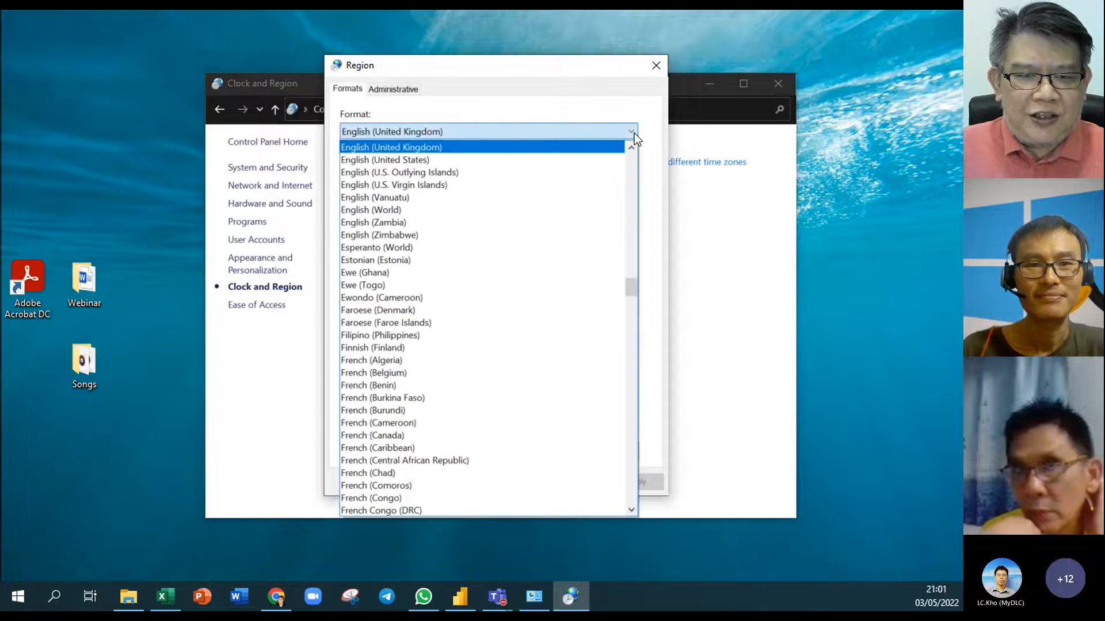
left_click(604, 160)
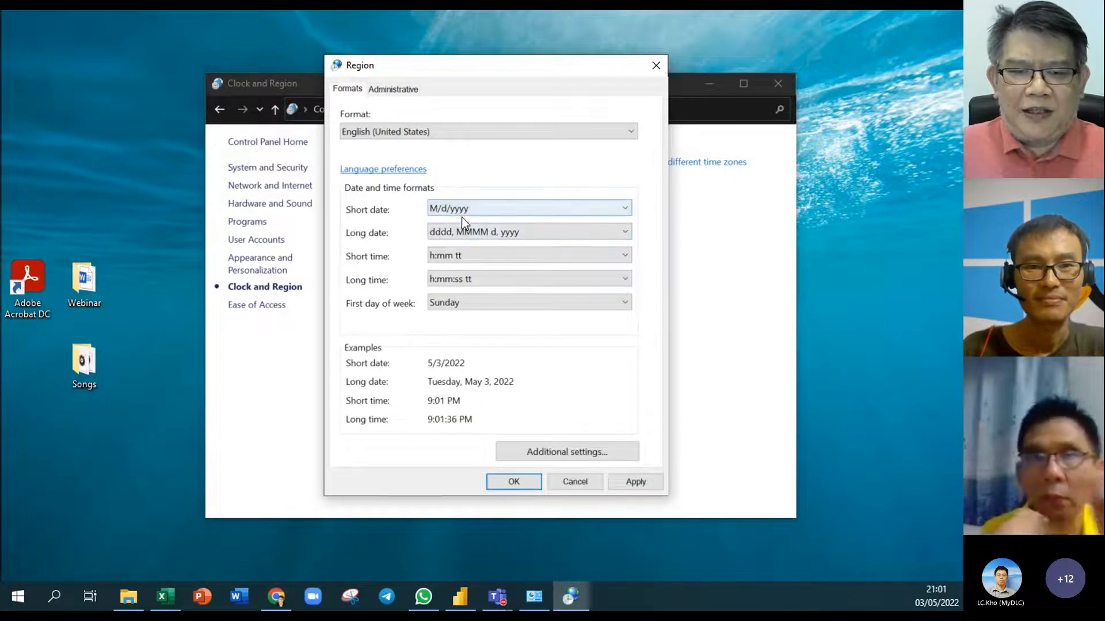
left_click(632, 132)
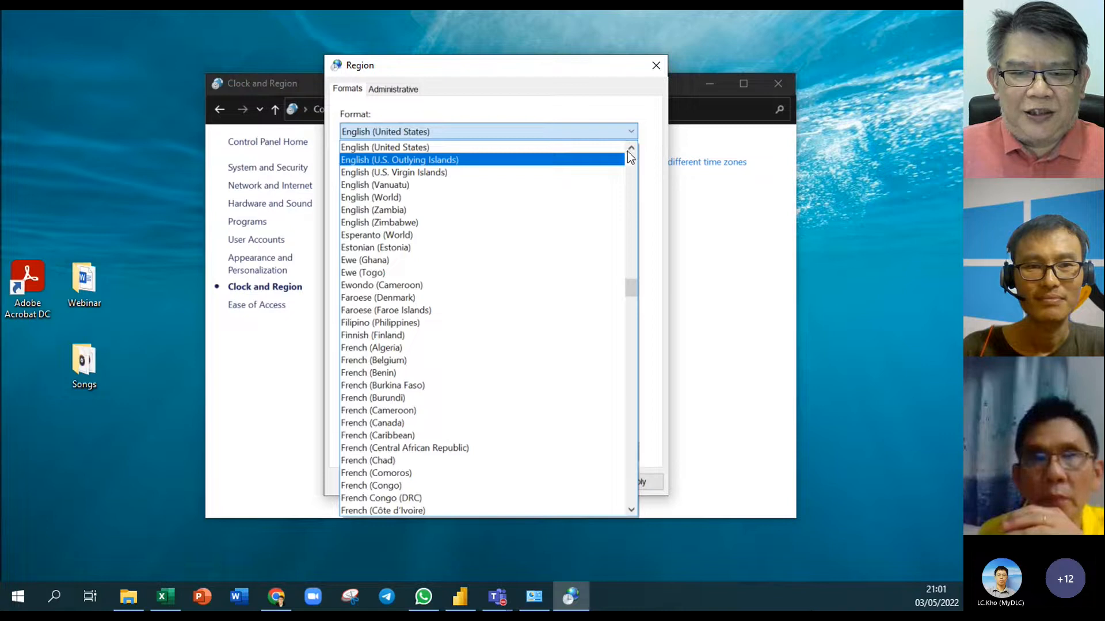
left_click(545, 148)
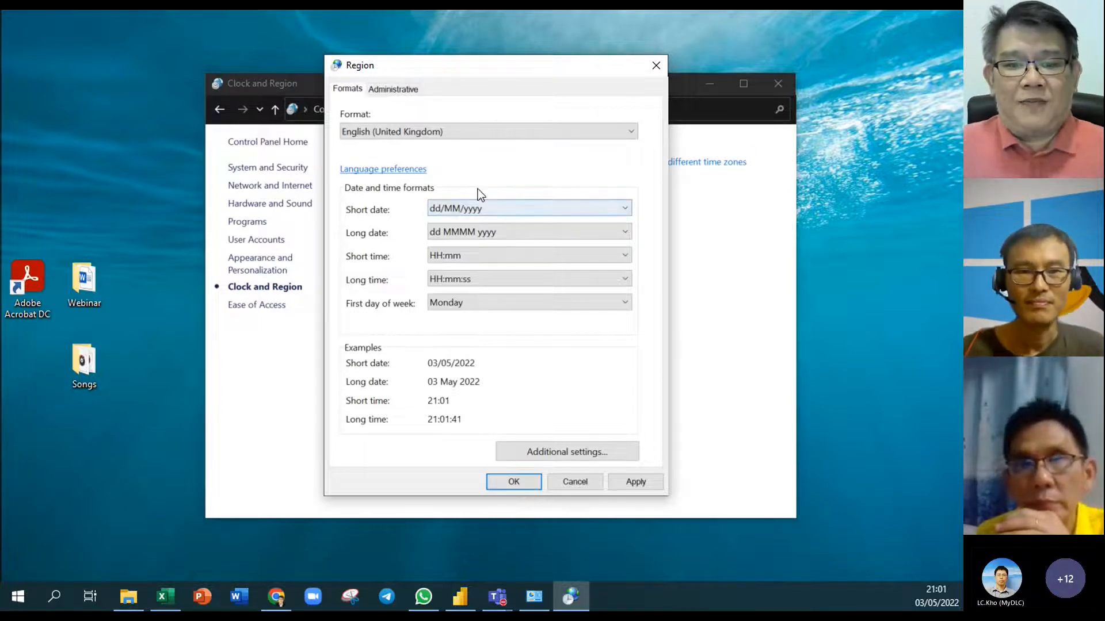
Preview the English (Switzerland) and English (Malaysia) regional formats
left_click(633, 131)
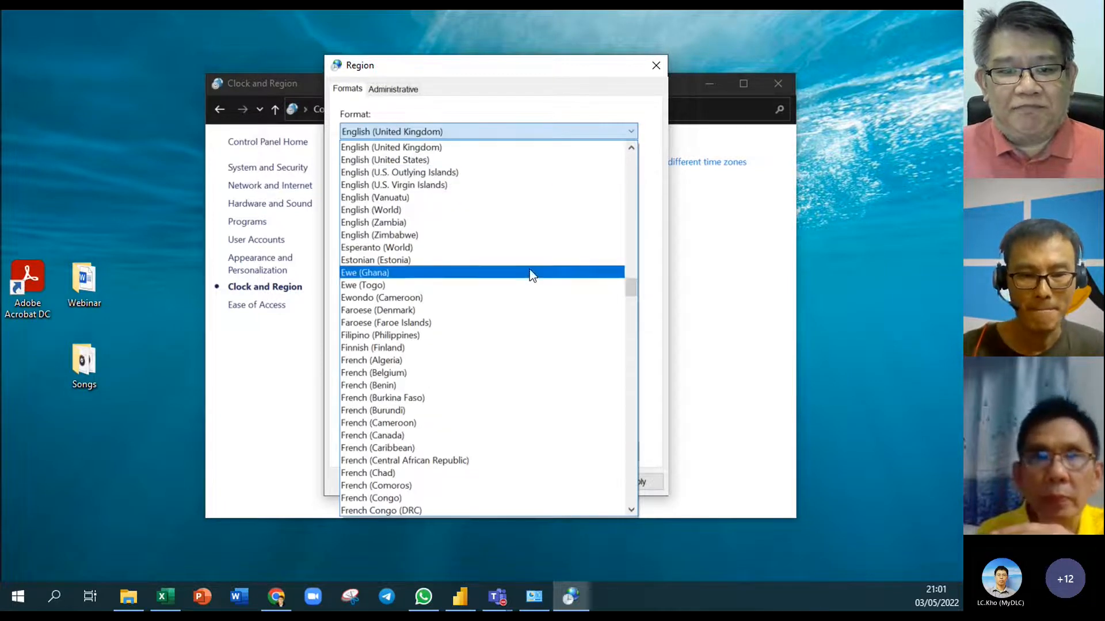
scroll(529, 269, "up", 4)
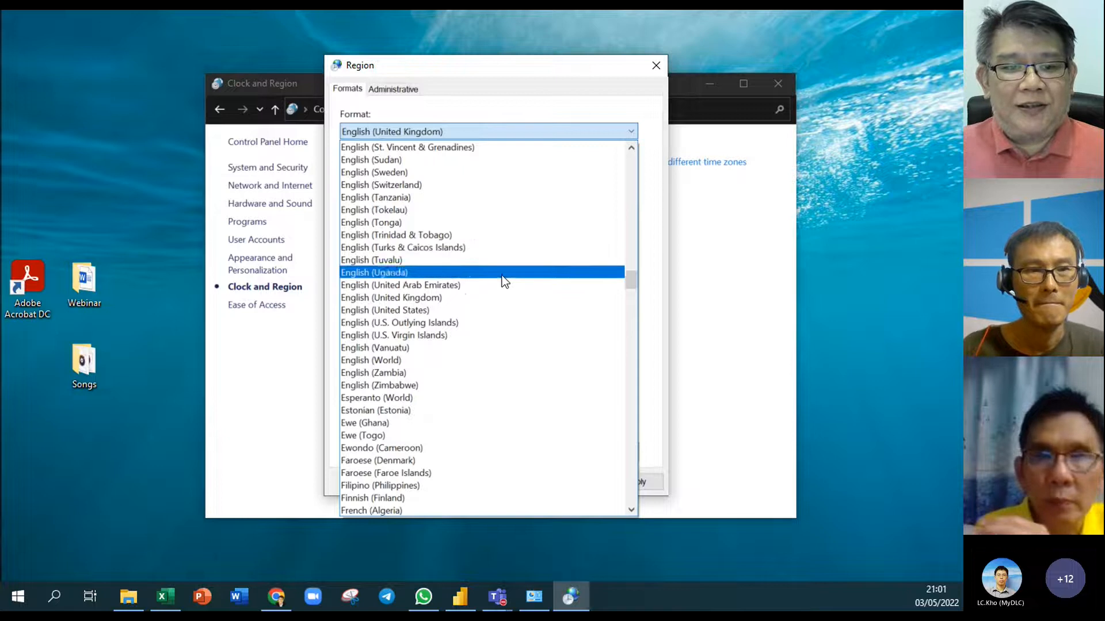
left_click(461, 183)
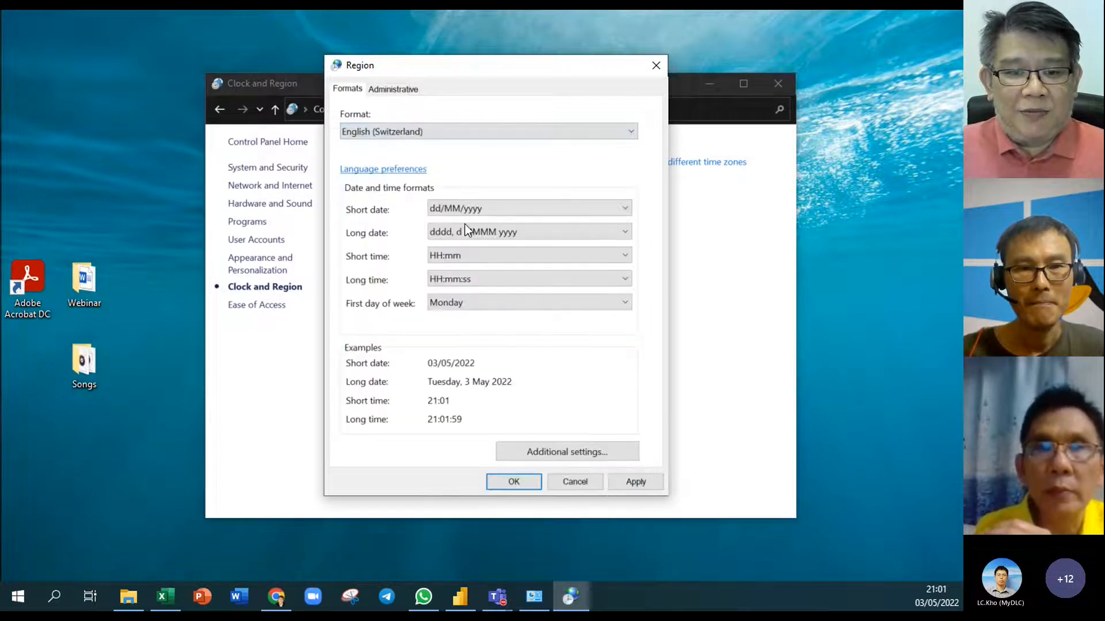
left_click(512, 133)
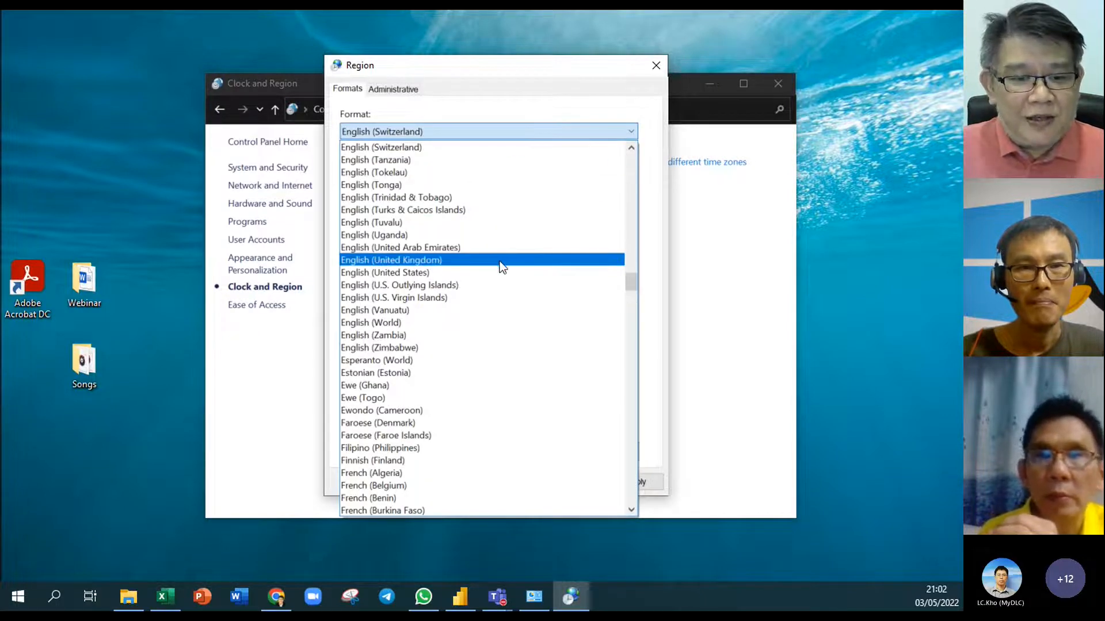
scroll(500, 265, "up", 2)
scroll(500, 263, "up", 12)
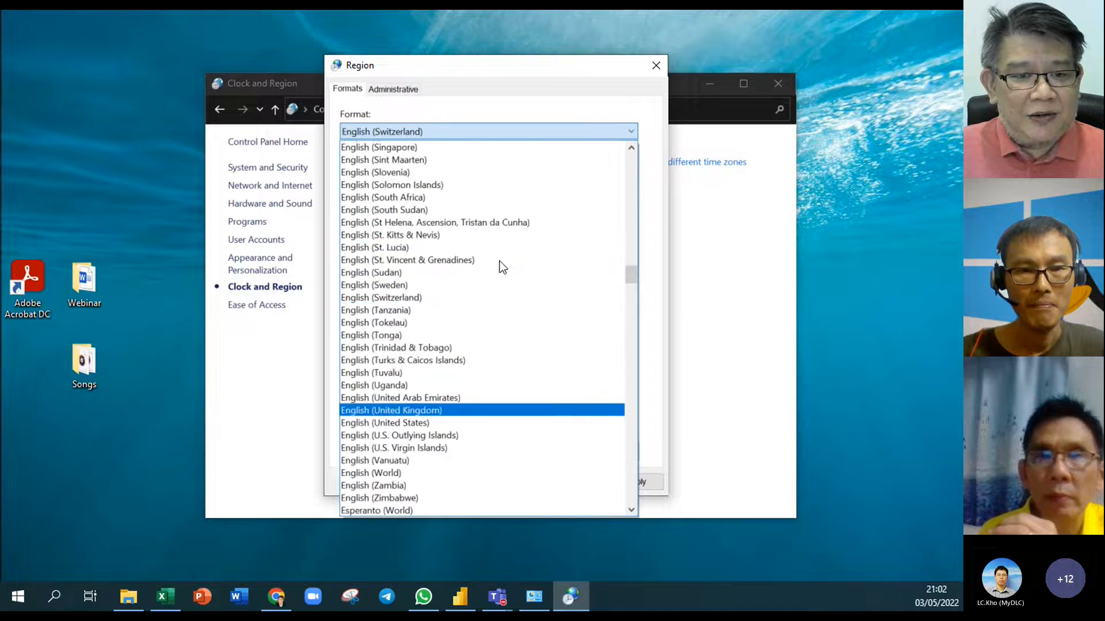
scroll(498, 263, "up", 1)
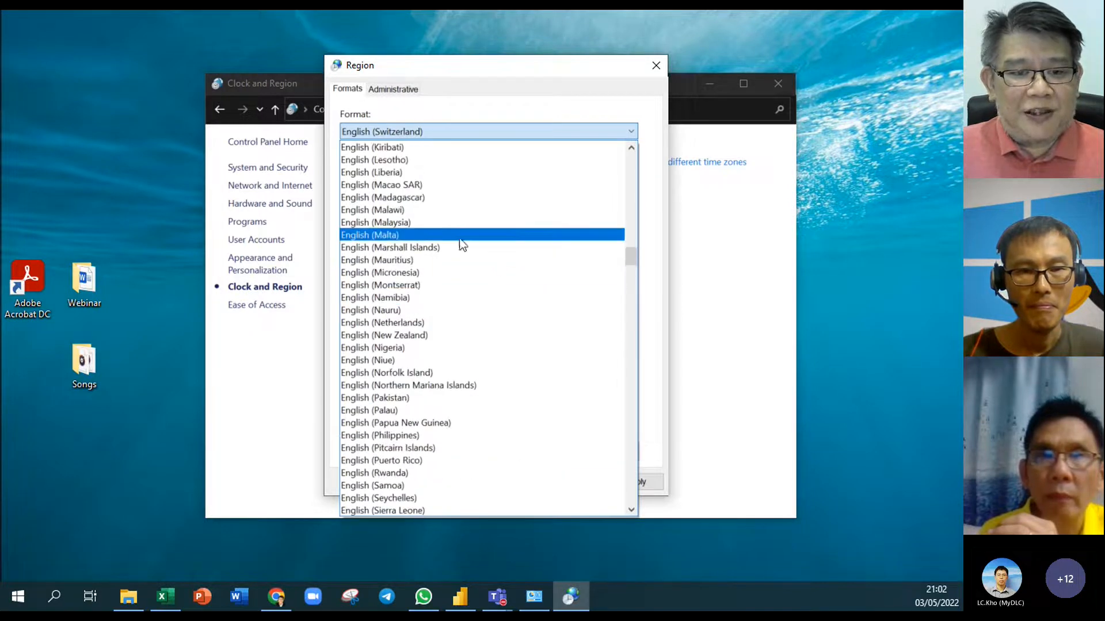
left_click(406, 223)
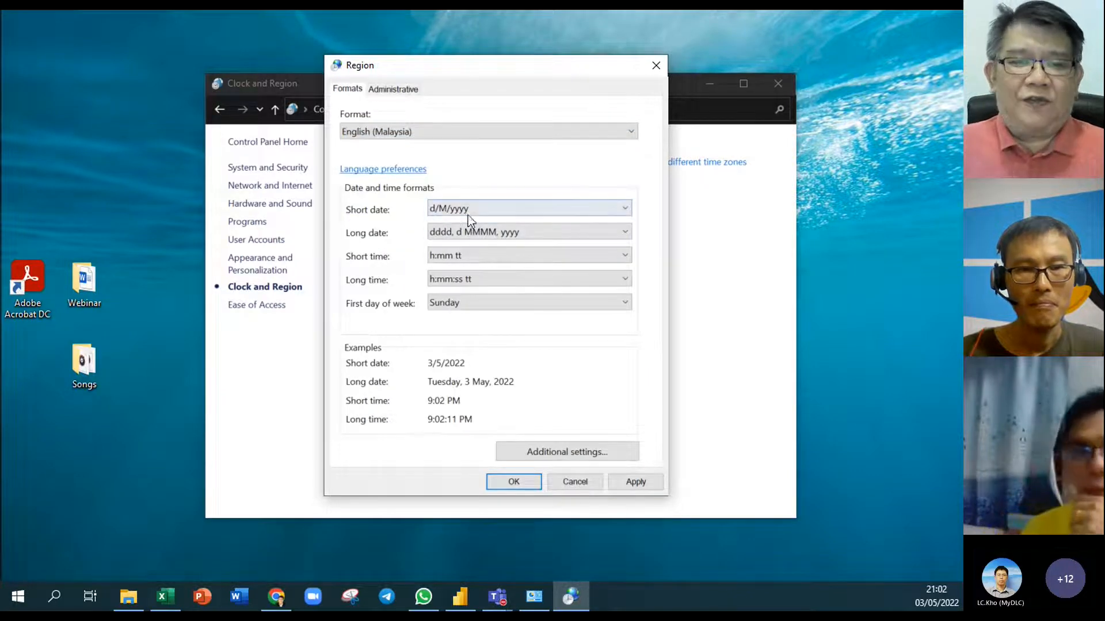
Restore English (United Kingdom), confirm, close Control Panel and return to Excel
left_click(508, 136)
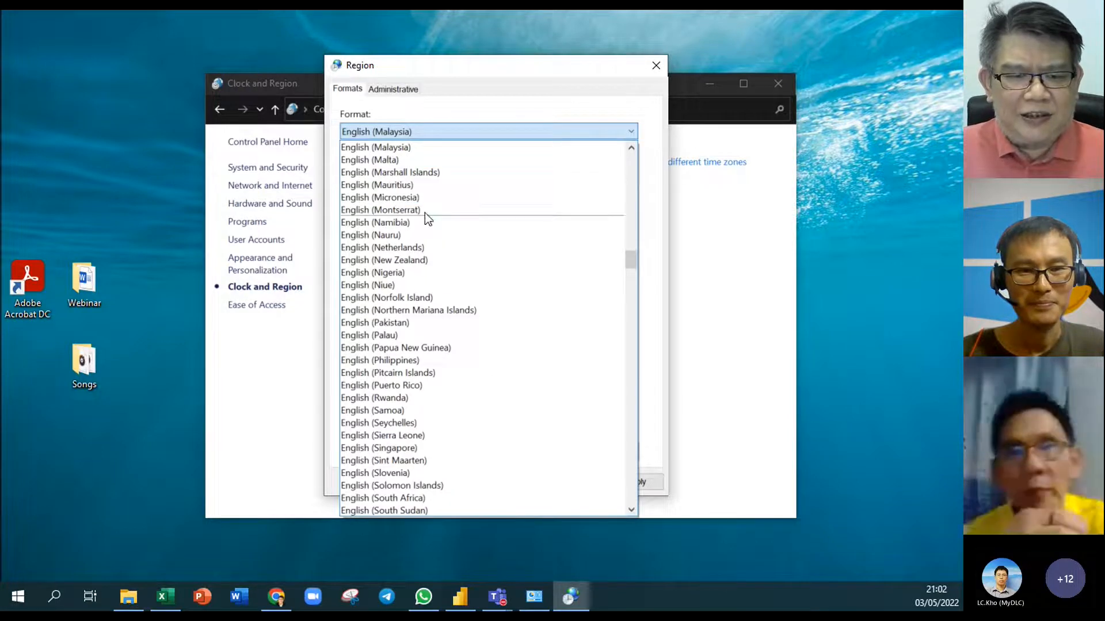
scroll(462, 285, "down", 1)
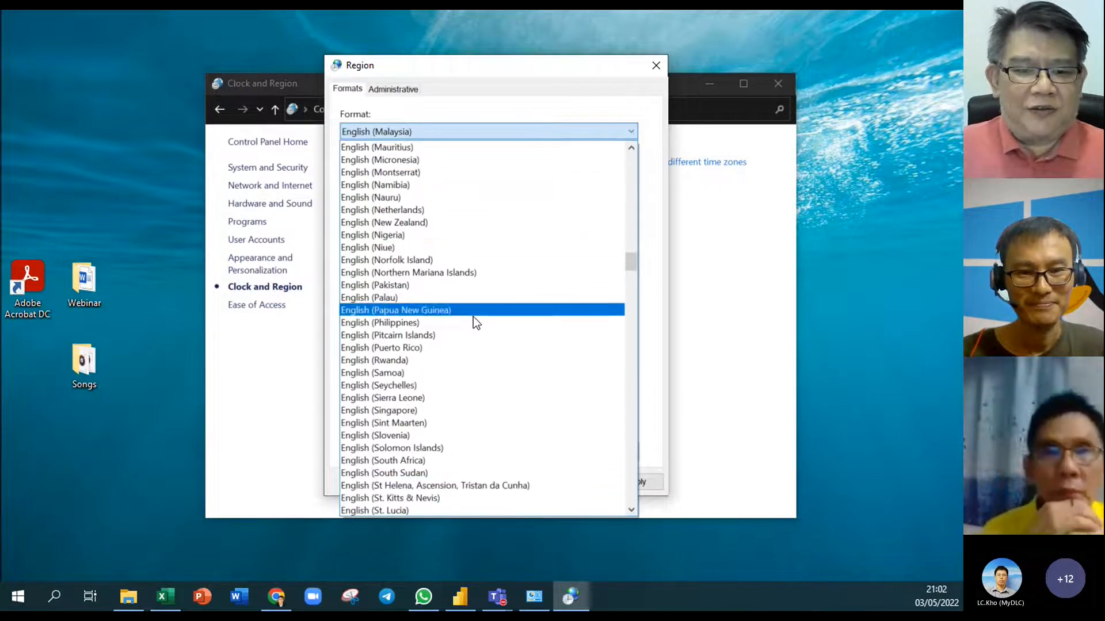
scroll(472, 327, "down", 4)
scroll(471, 326, "down", 4)
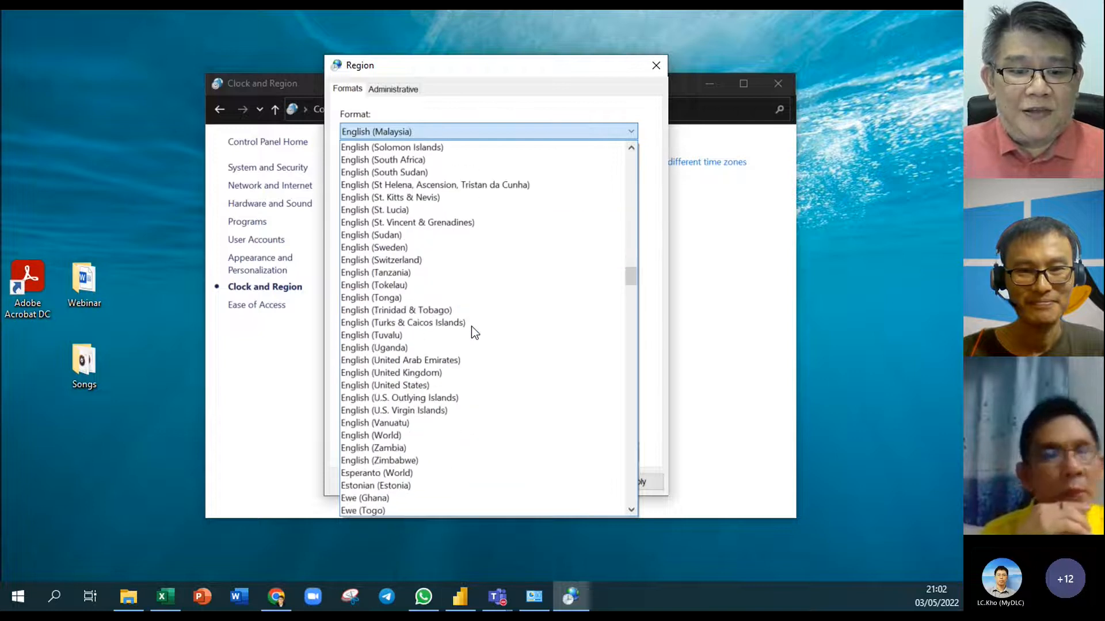
left_click(465, 374)
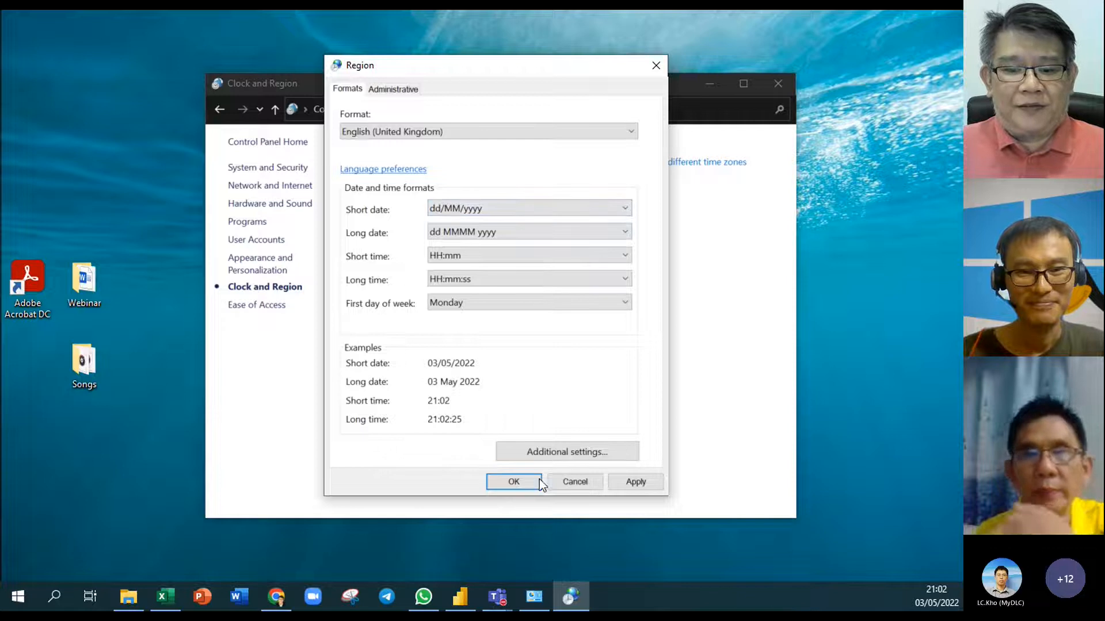
left_click(525, 480)
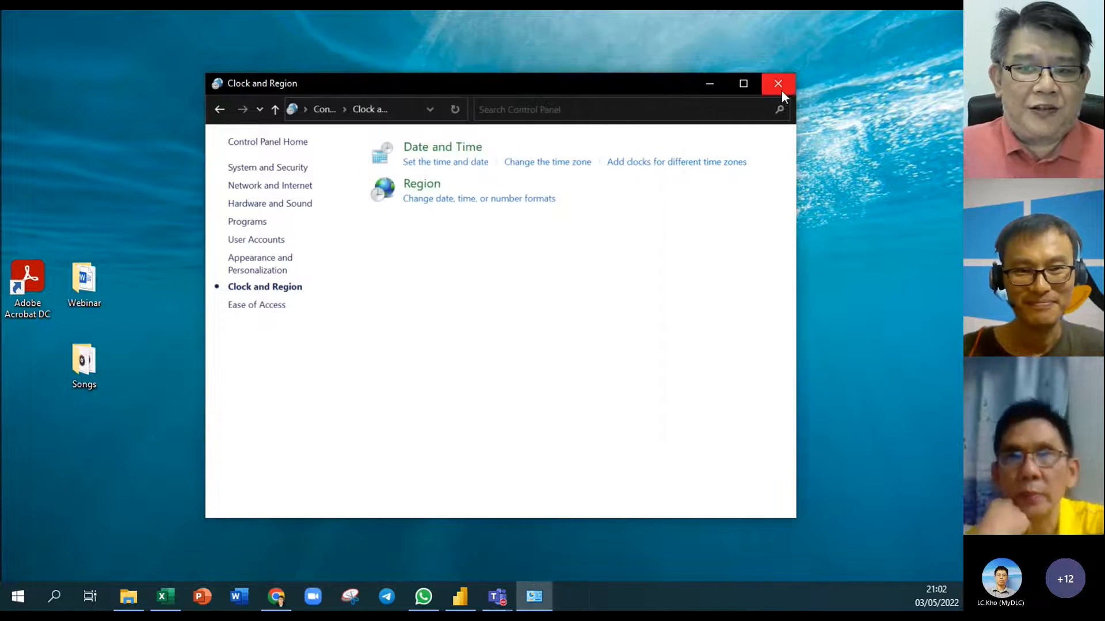
mouse_move(460, 88)
left_mouse_down()
mouse_move(465, 76)
mouse_move(508, 84)
mouse_move(456, 98)
mouse_move(467, 100)
left_mouse_up()
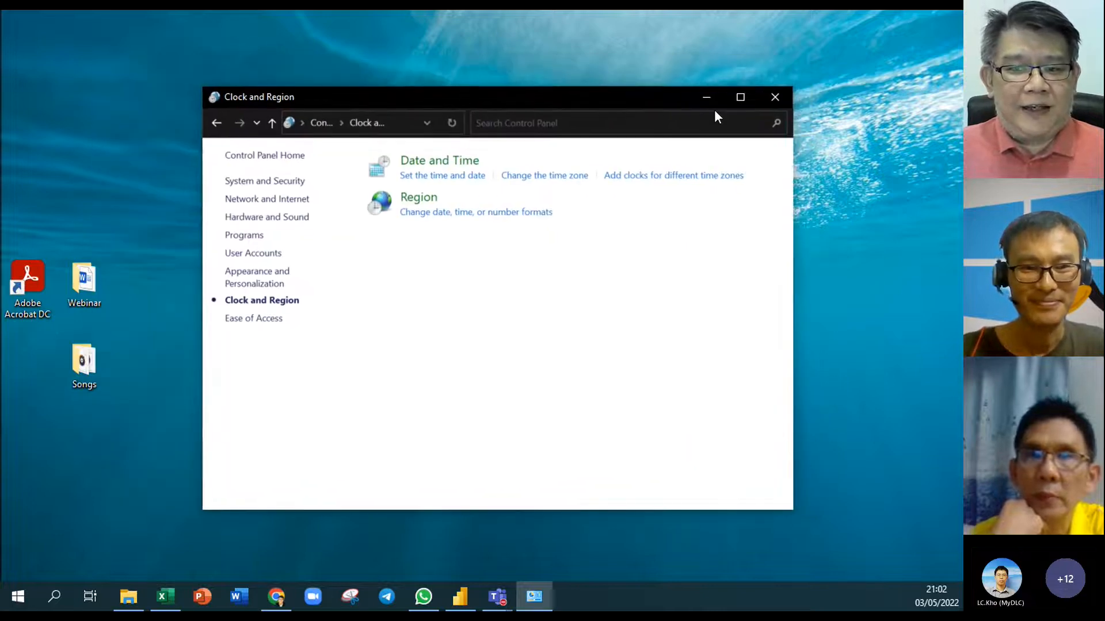
left_click(775, 96)
left_click(172, 592)
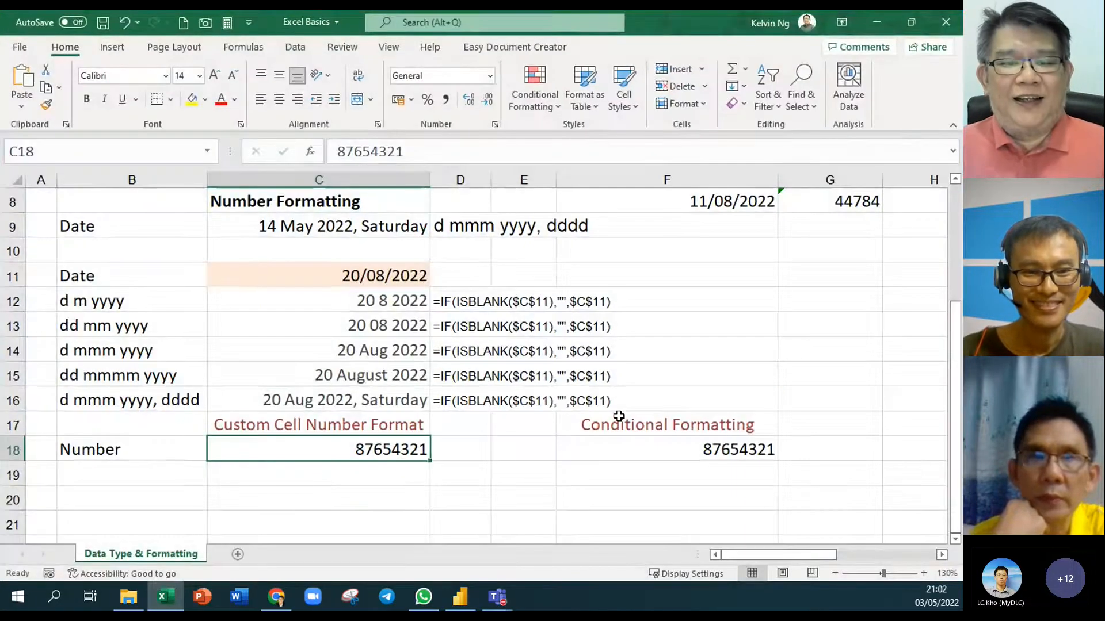
left_click(566, 383)
left_click(359, 476)
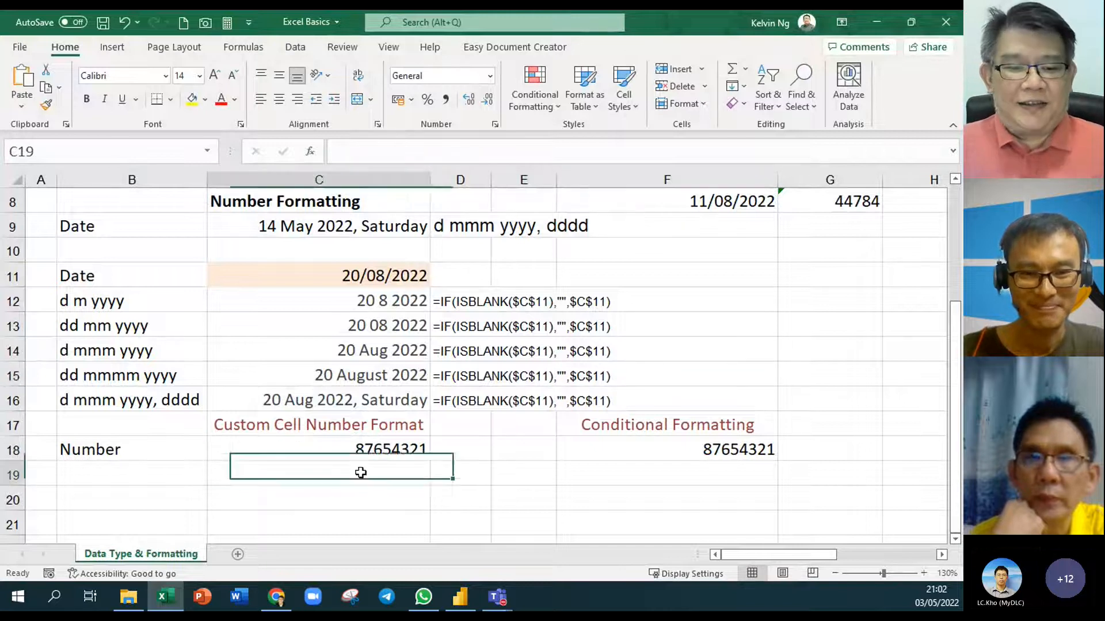
scroll(385, 457, "down", 2)
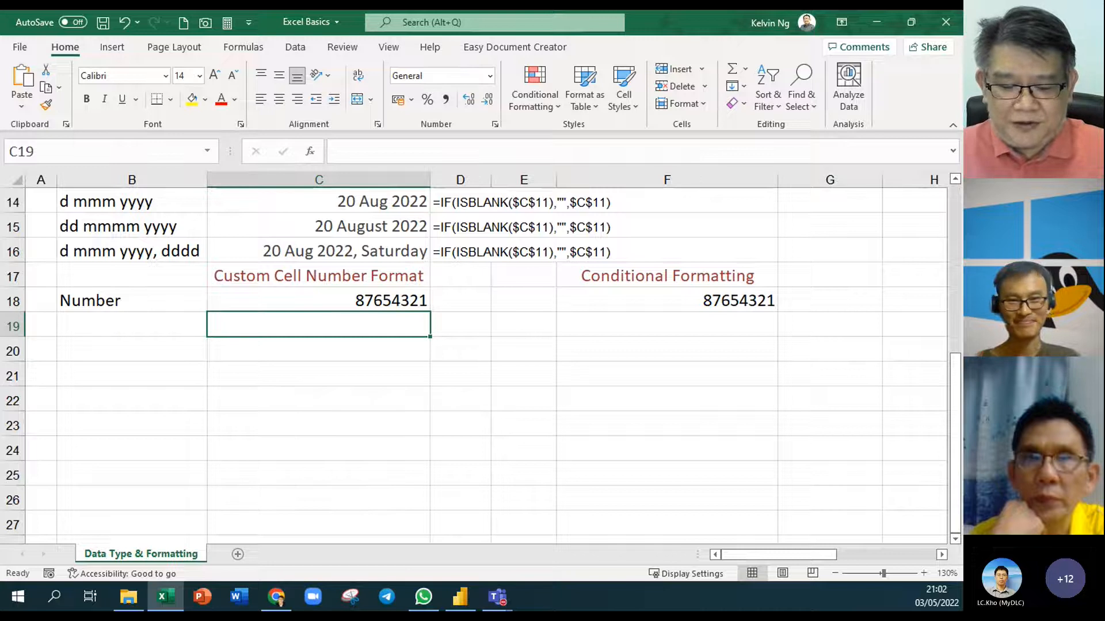
mouse_move(497, 597)
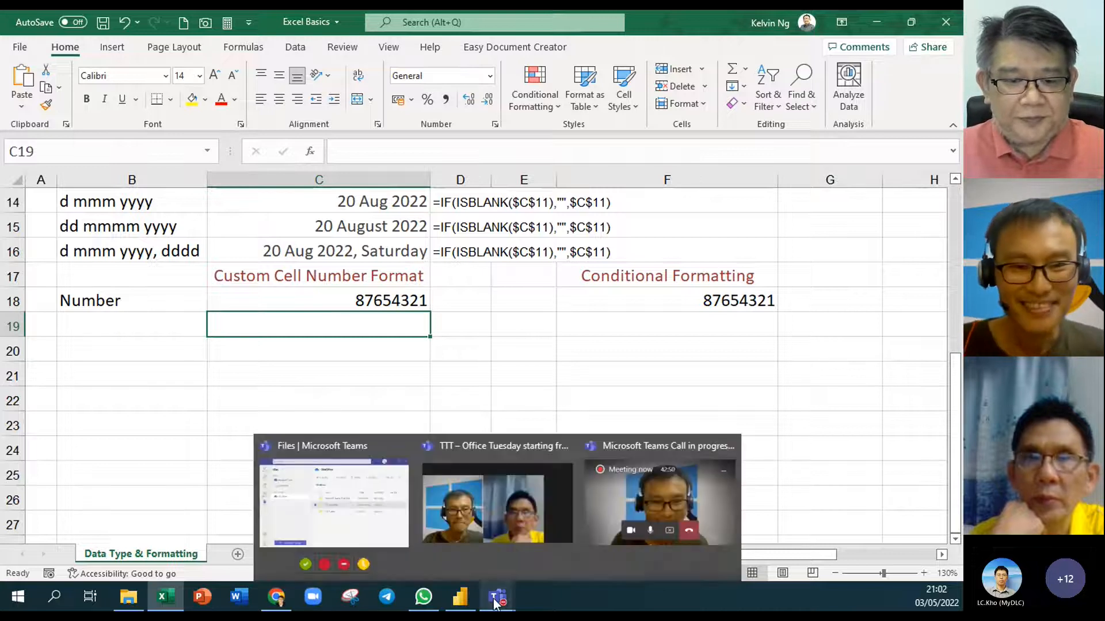
left_click(498, 527)
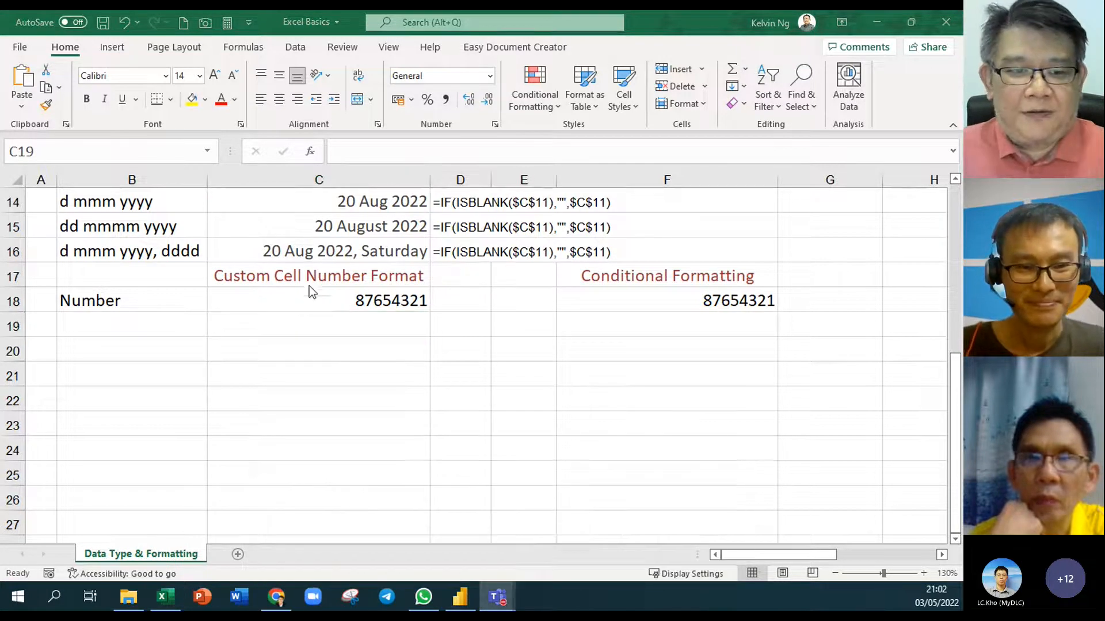
left_click(283, 301)
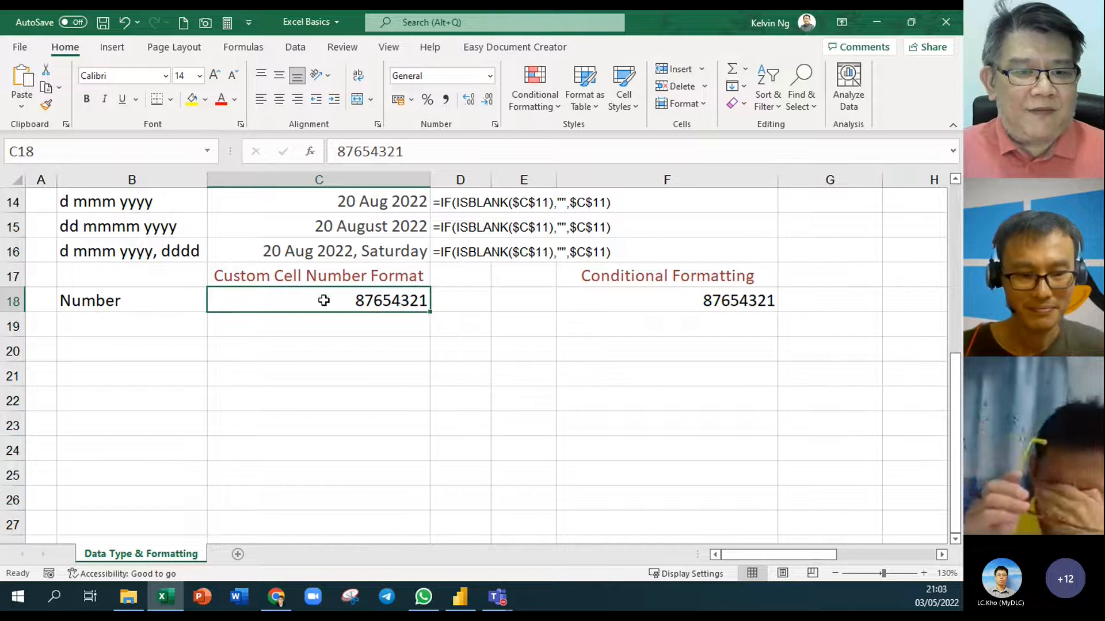
Apply Comma Style to C18 so it reads 87,654,321.00, and widen column D
scroll(288, 289, "up", 3, "ctrl")
scroll(382, 394, "down", 2)
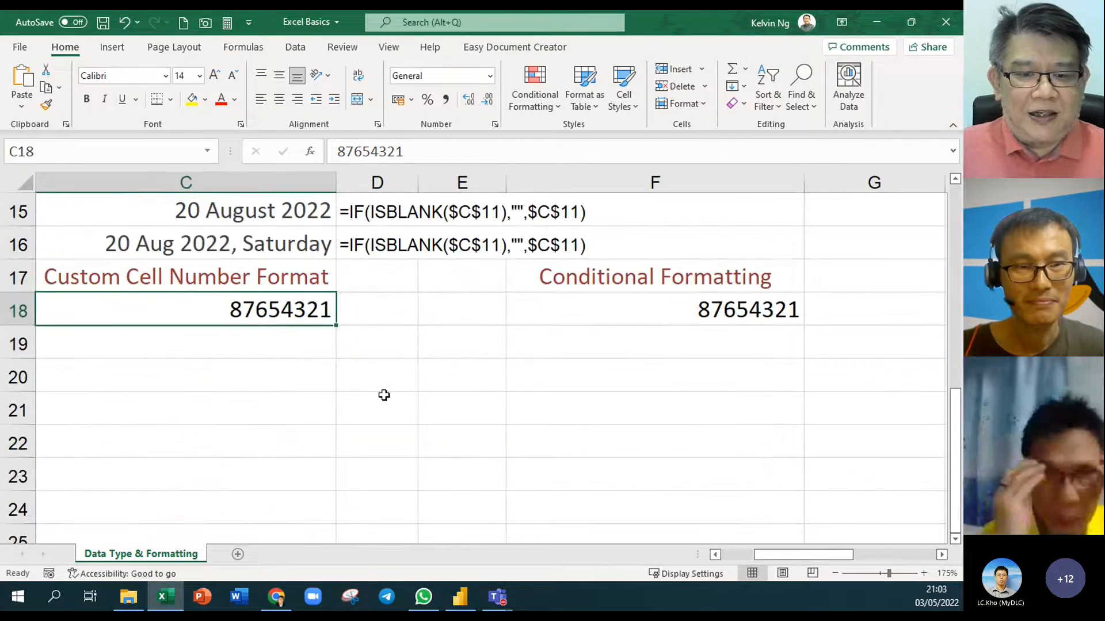
left_click(716, 555)
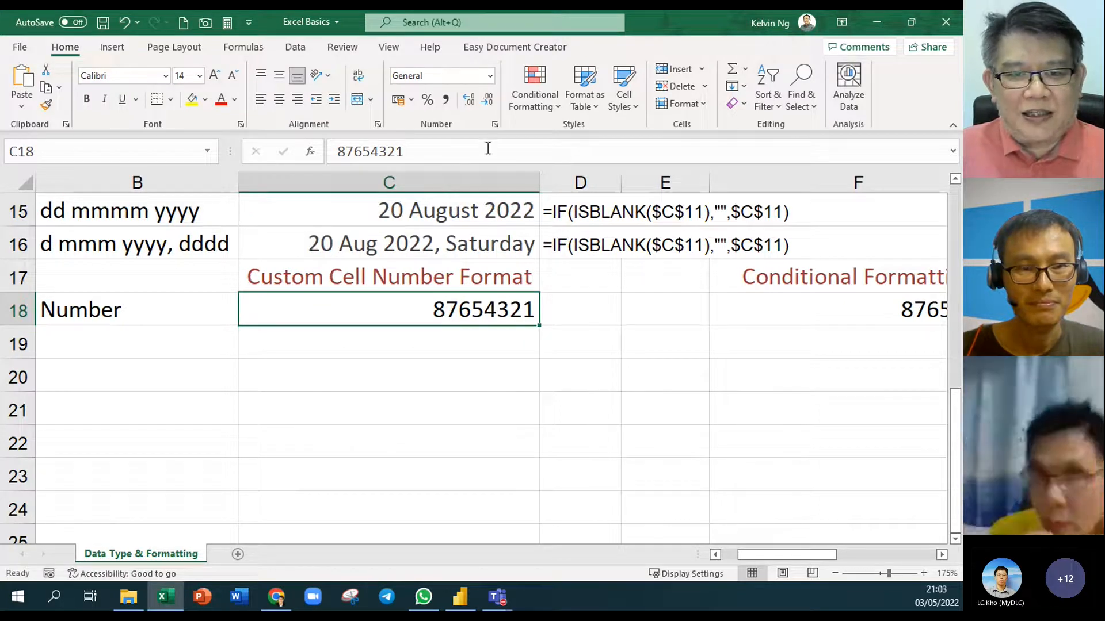
left_click(444, 101)
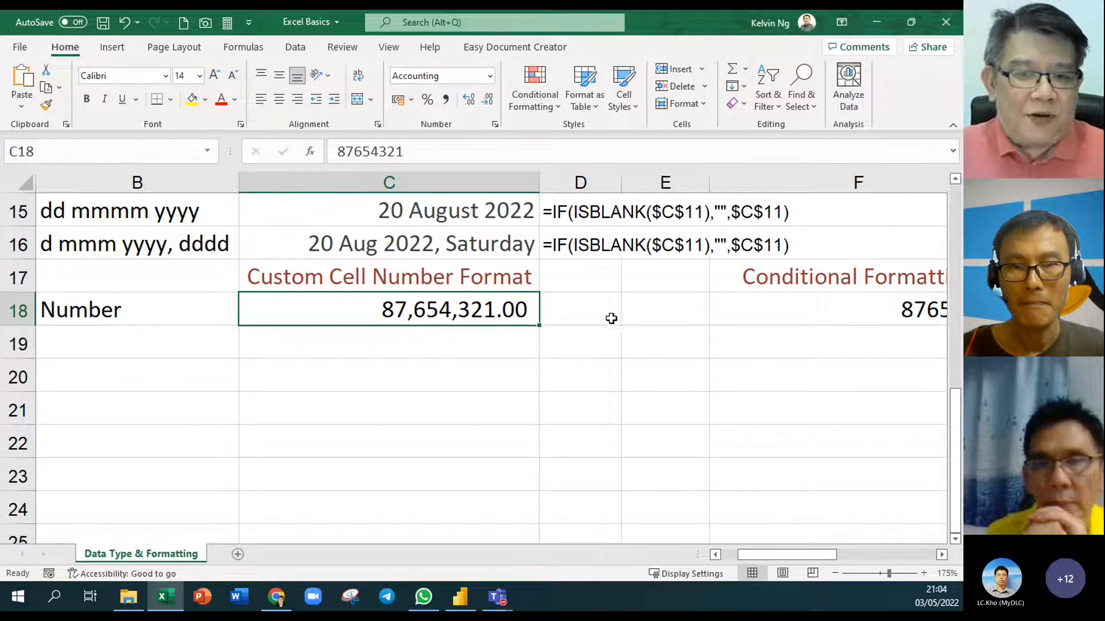
left_click_drag(625, 182, 657, 185)
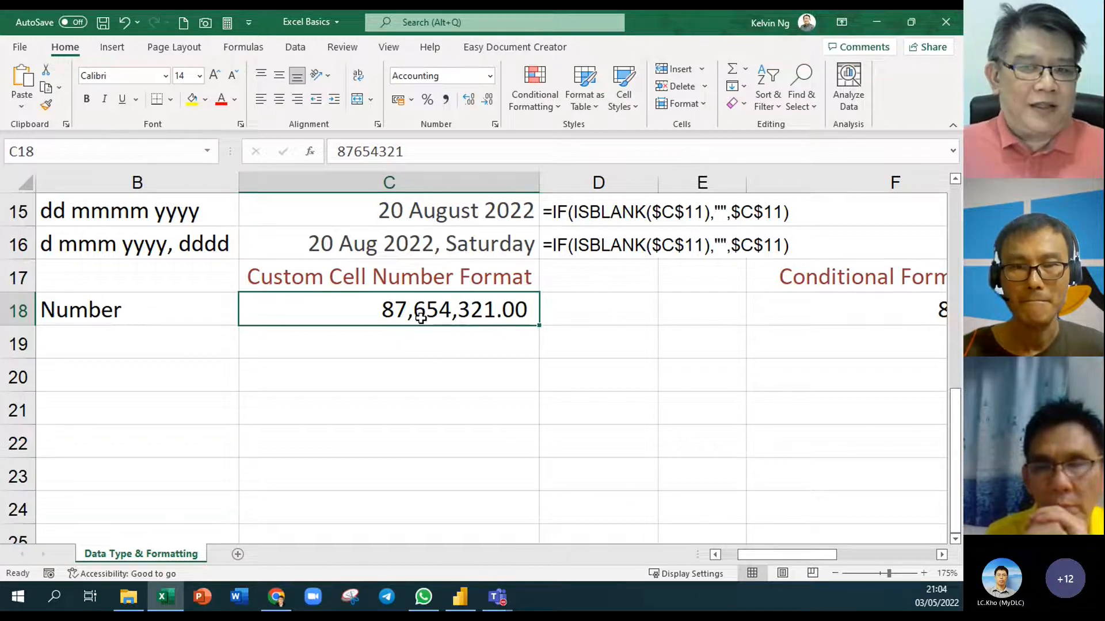
Enter 87.7 M in D18 and raise its font size to 12
left_click(601, 311)
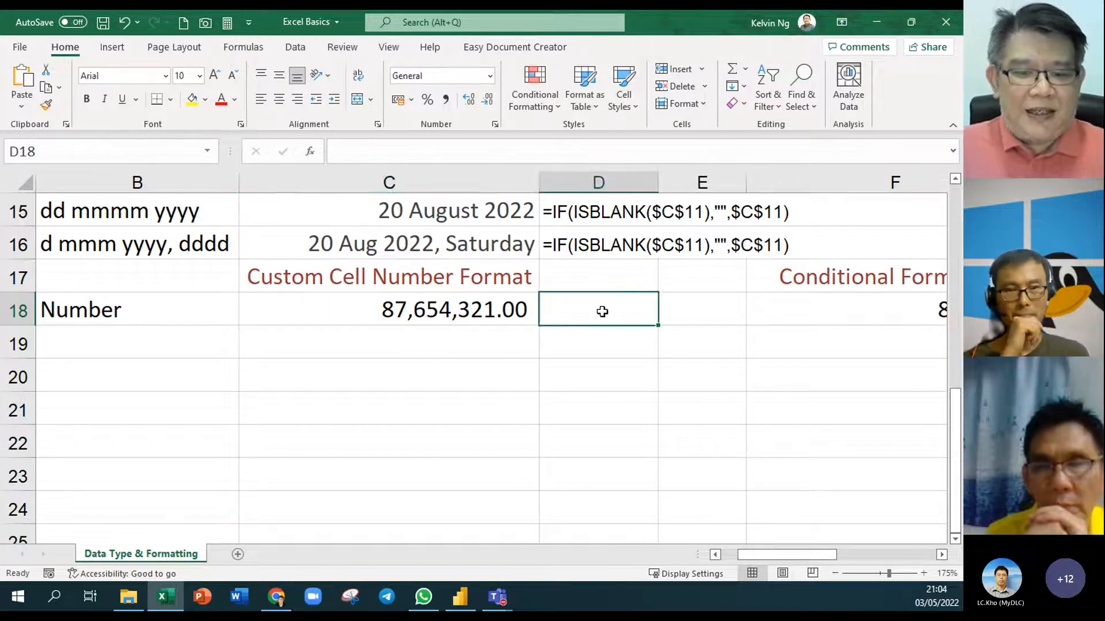
type("87/")
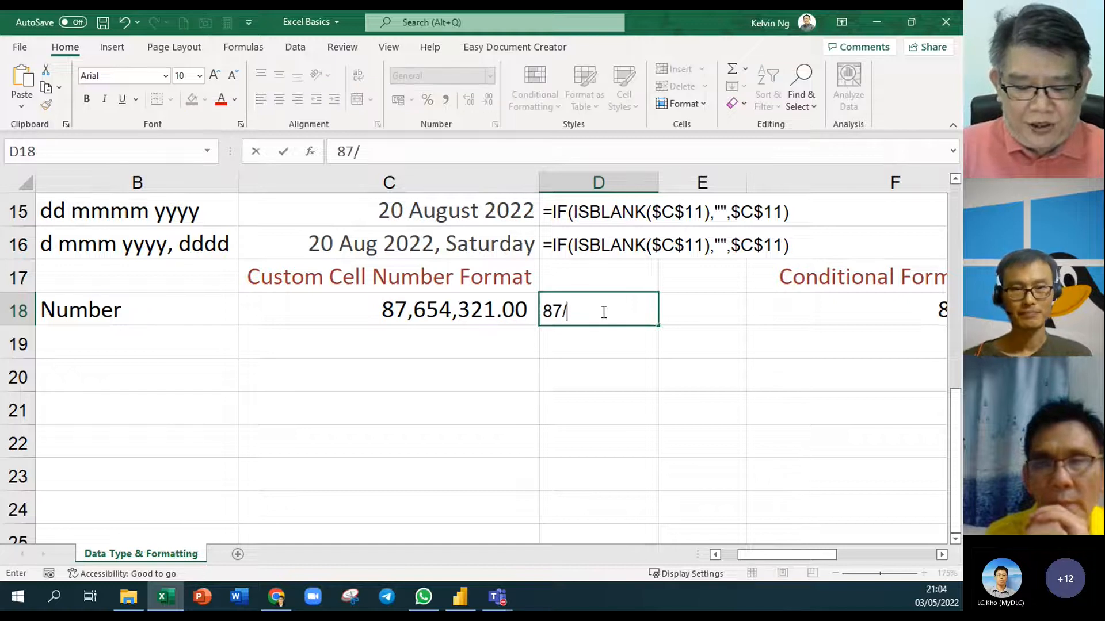
type(".")
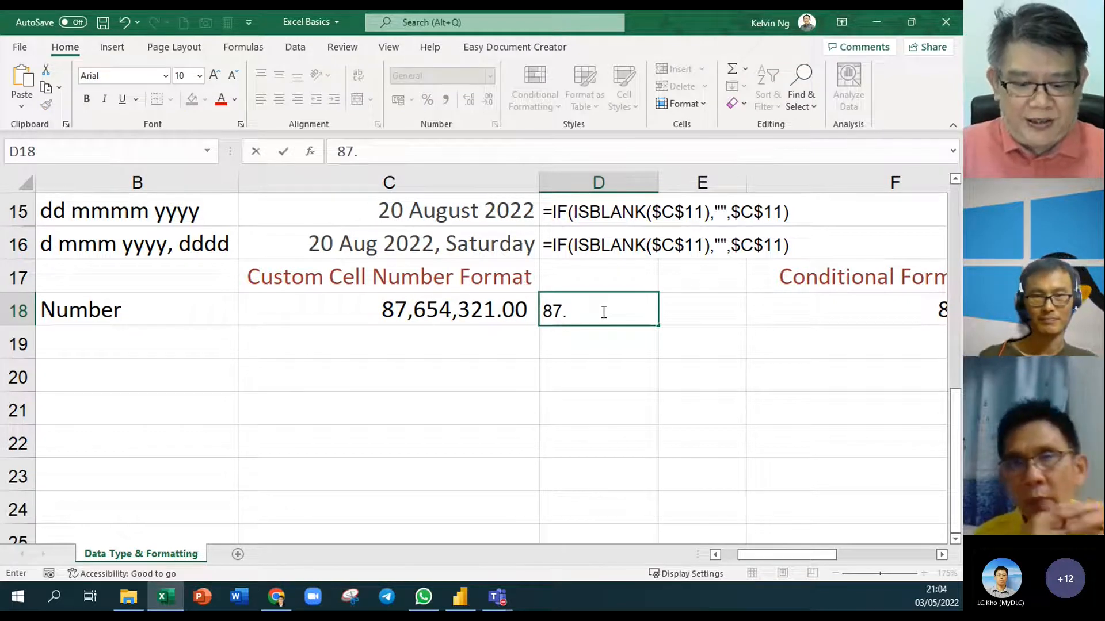
type("7")
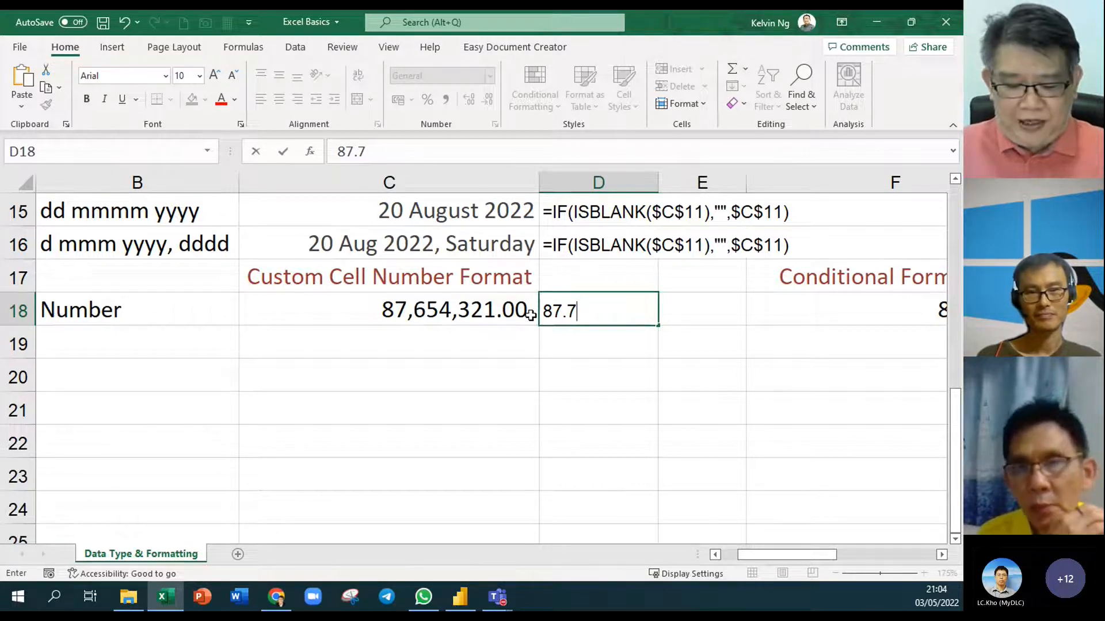
type("M")
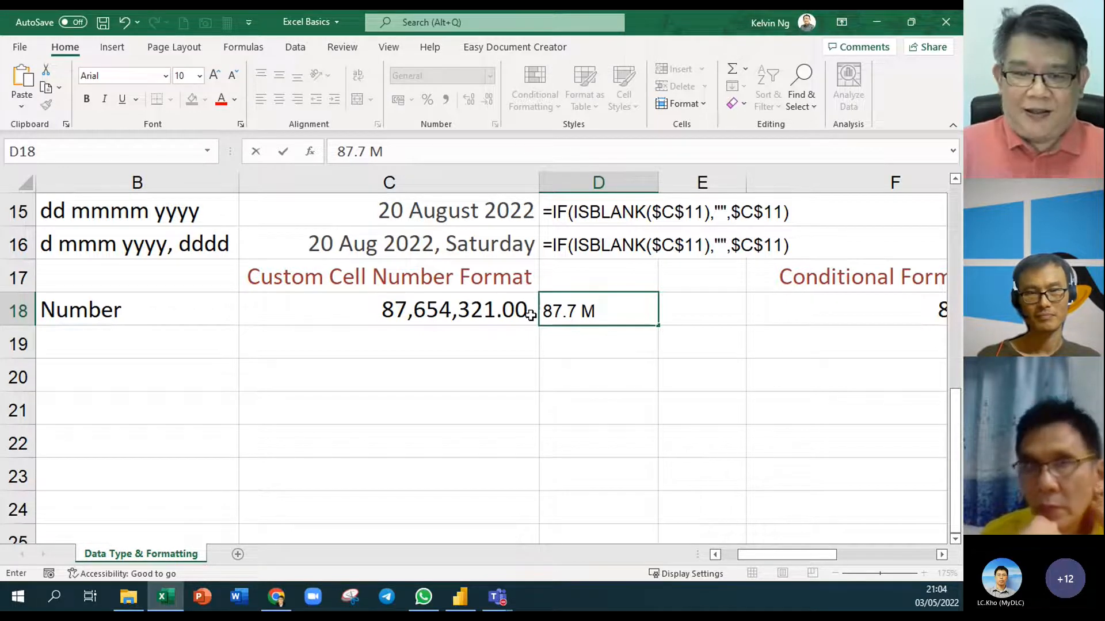
key("Return")
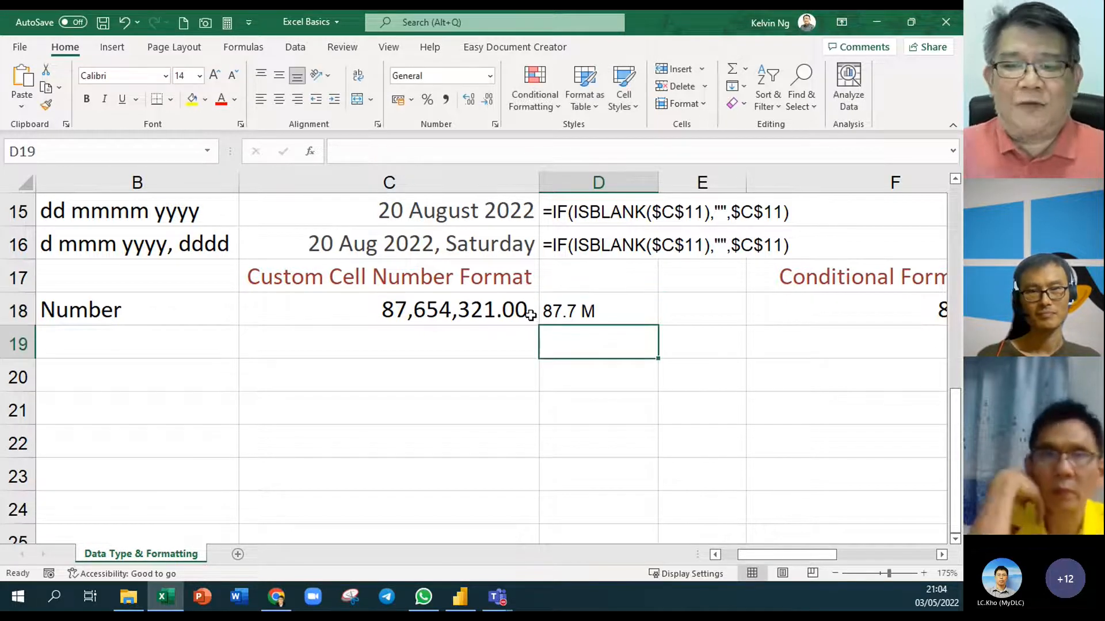
left_click(608, 302)
left_click(213, 76)
left_click(212, 76)
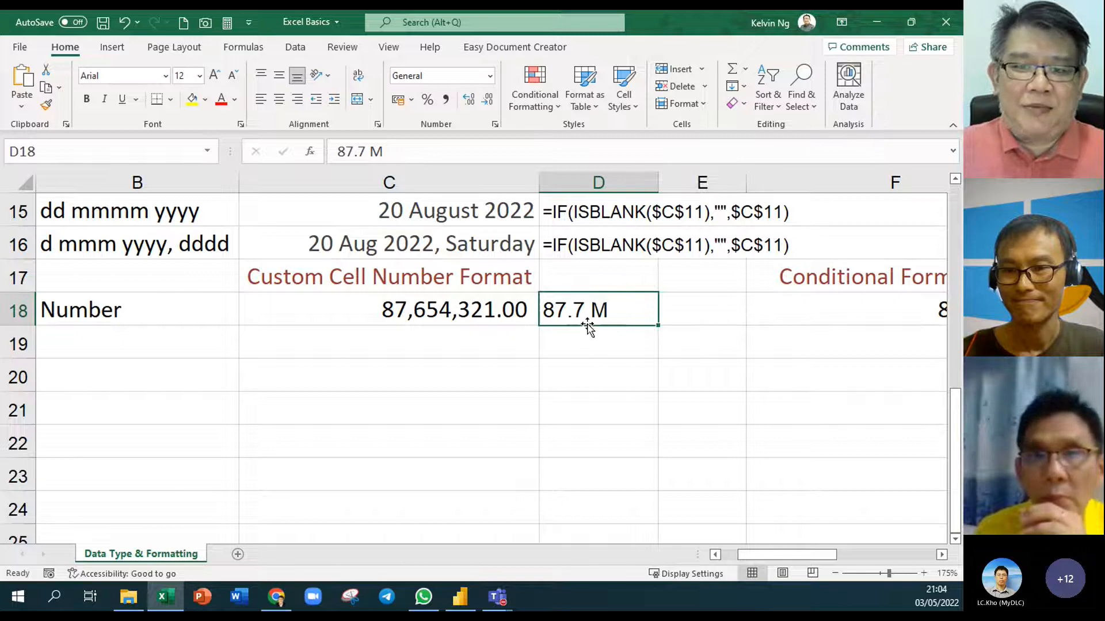
left_click(500, 311)
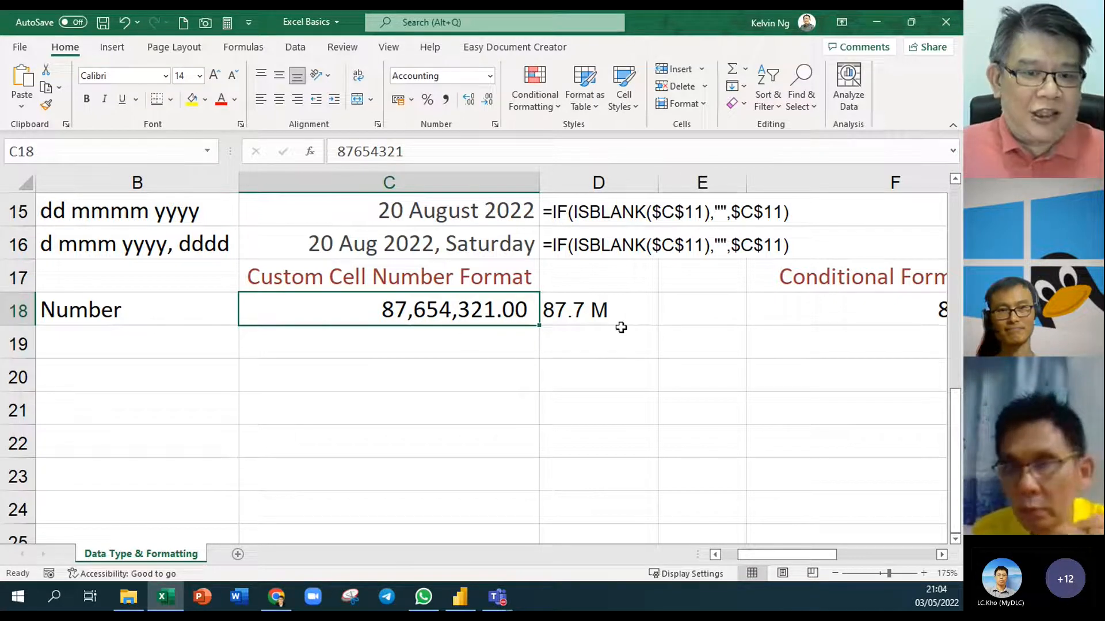
Open Format Cells for C18 and pick the Custom type #,##0.00
right_click(458, 309)
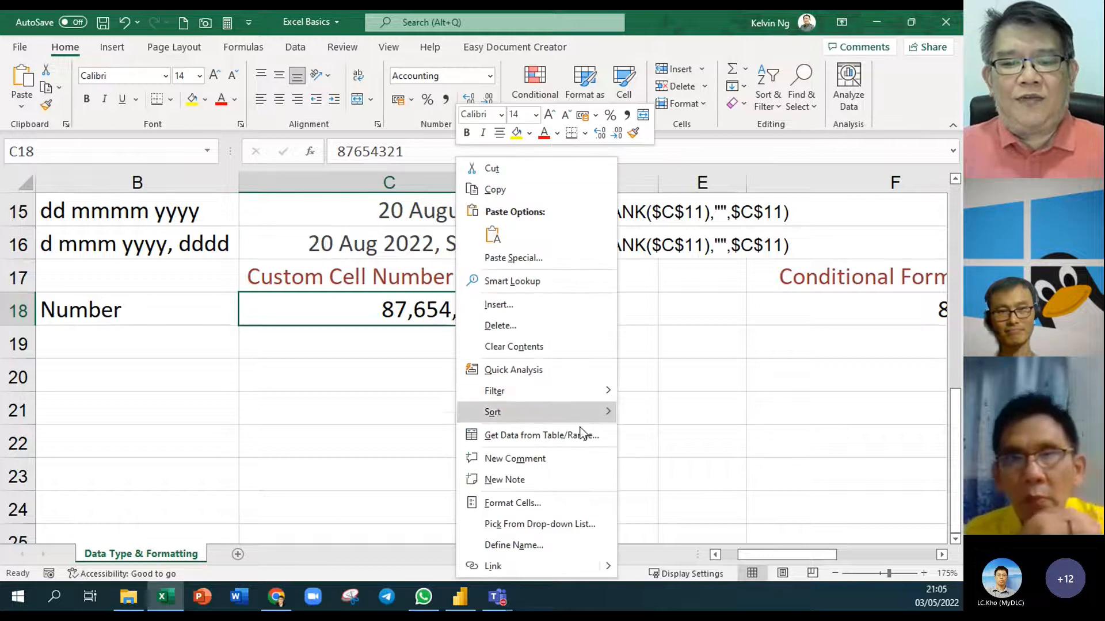
left_click(584, 503)
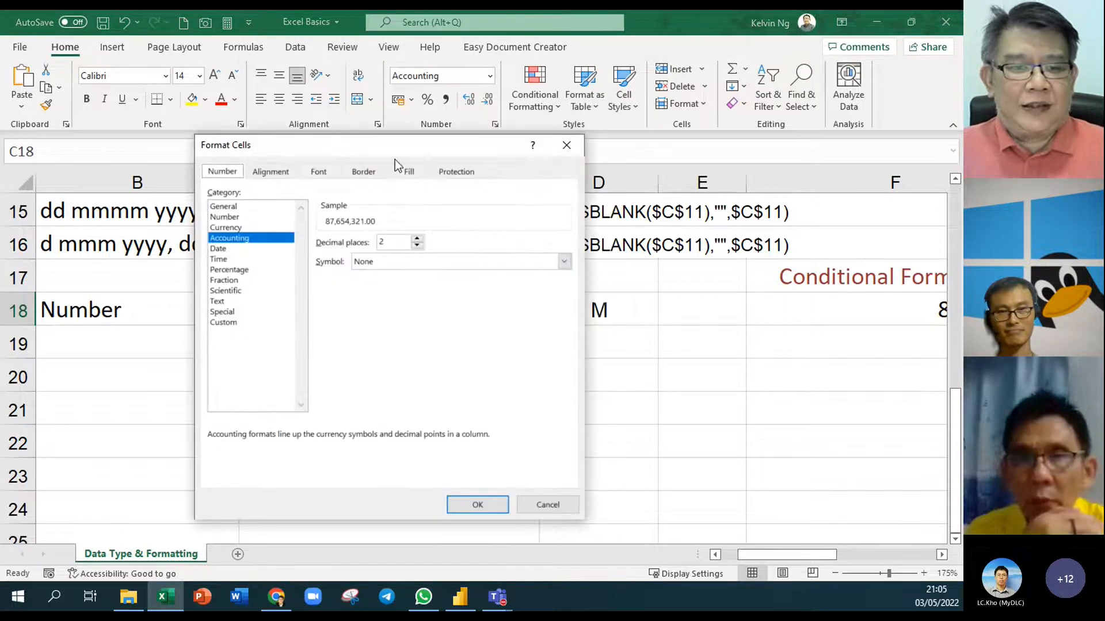
left_click_drag(375, 143, 725, 101)
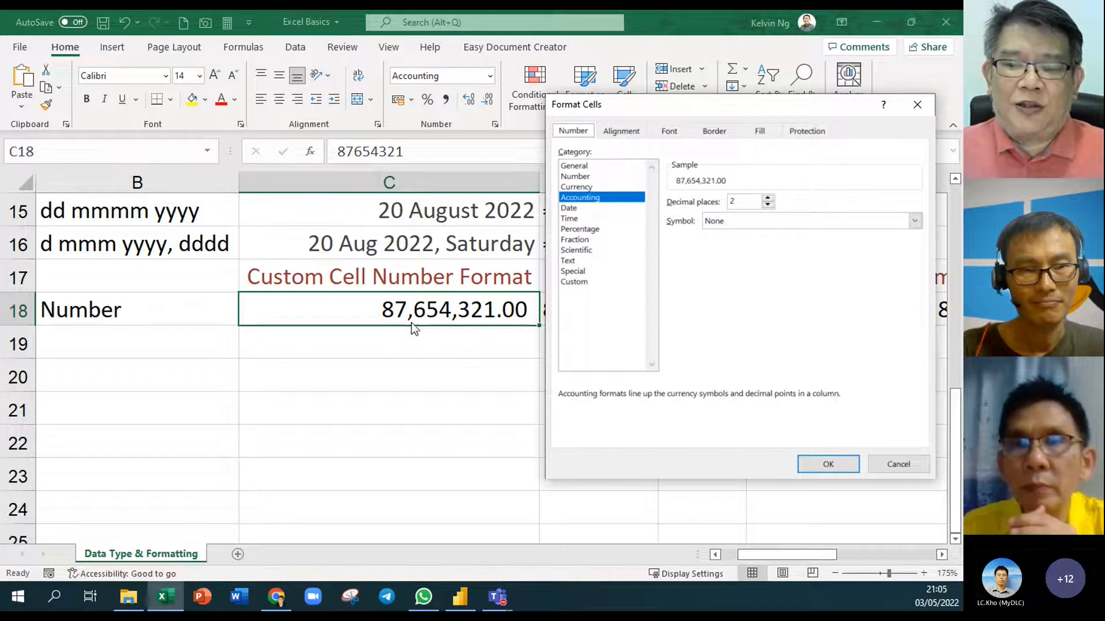
left_click(604, 282)
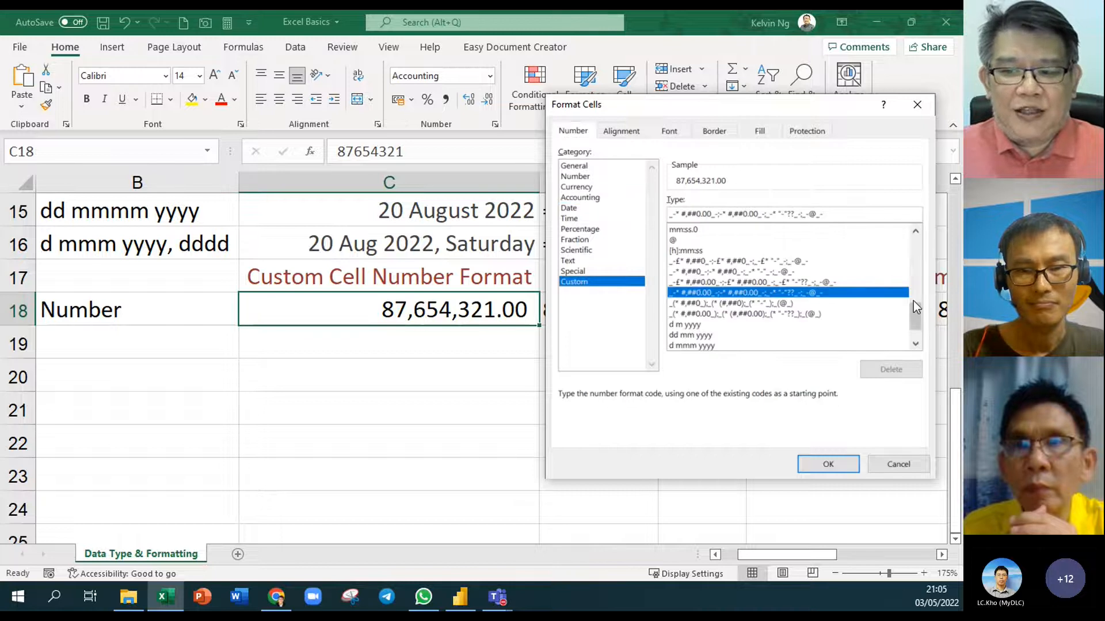
left_click_drag(913, 301, 918, 227)
left_click(689, 272)
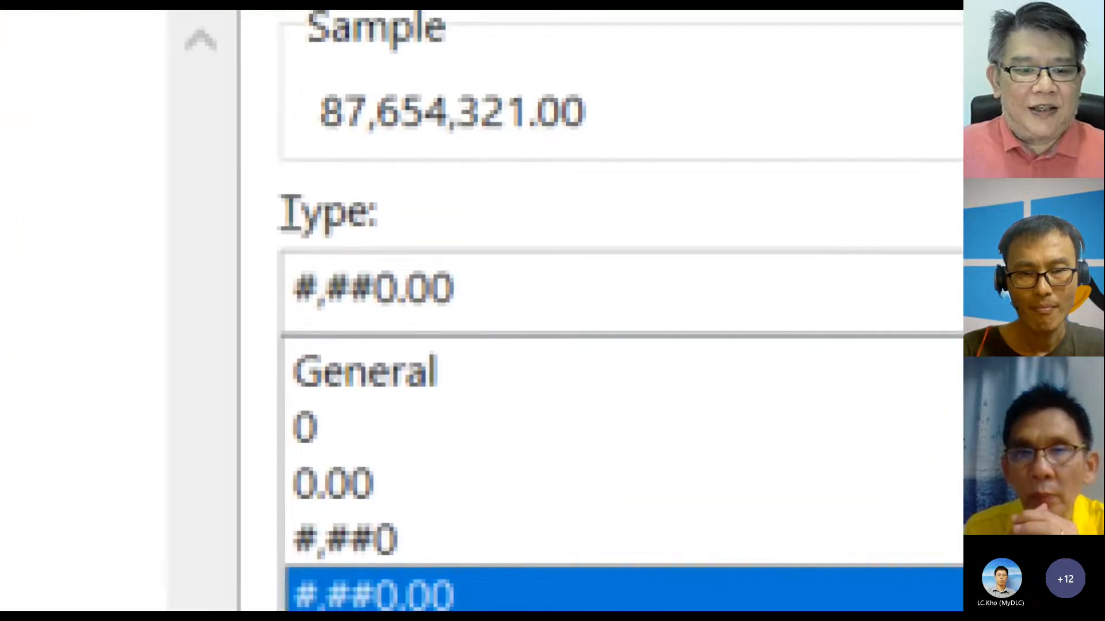
left_click_drag(598, 149, 697, 229)
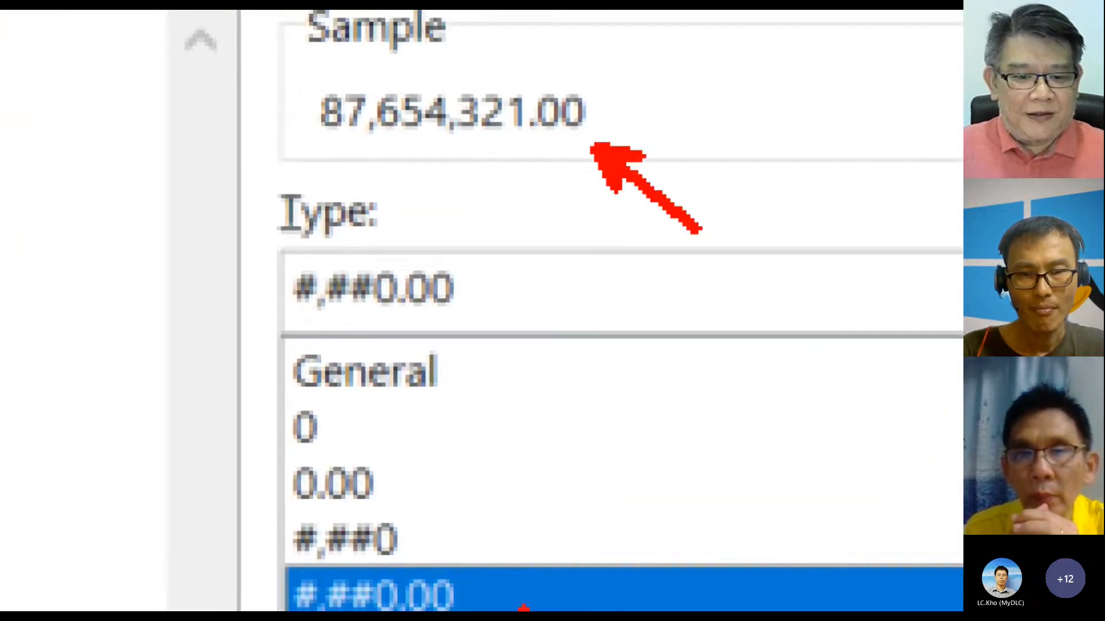
left_click_drag(484, 562, 567, 471)
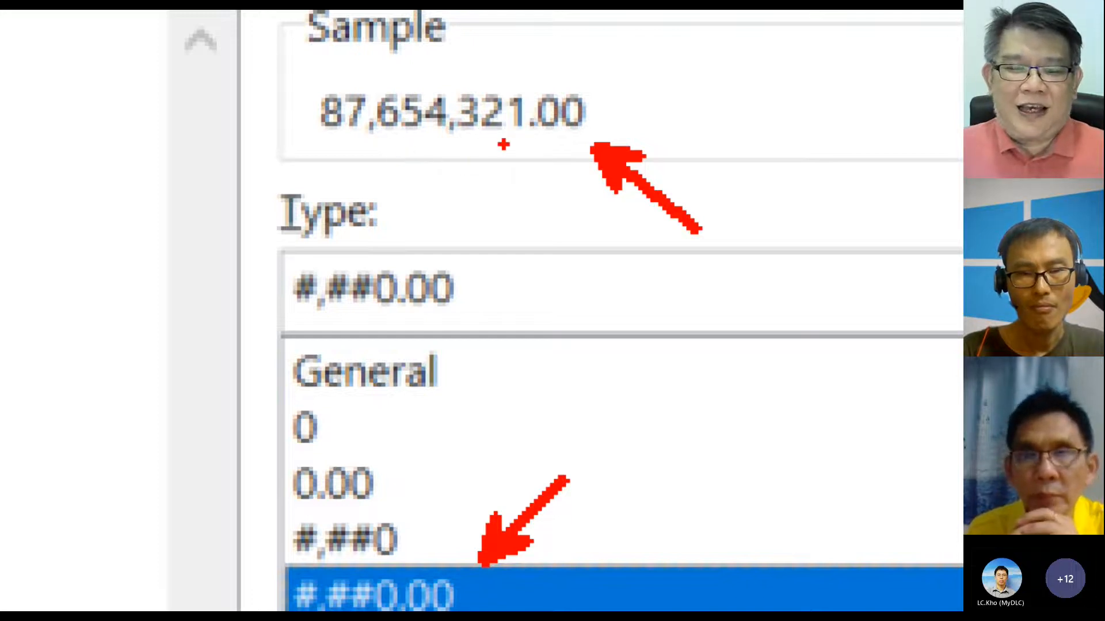
left_click_drag(470, 138, 504, 171)
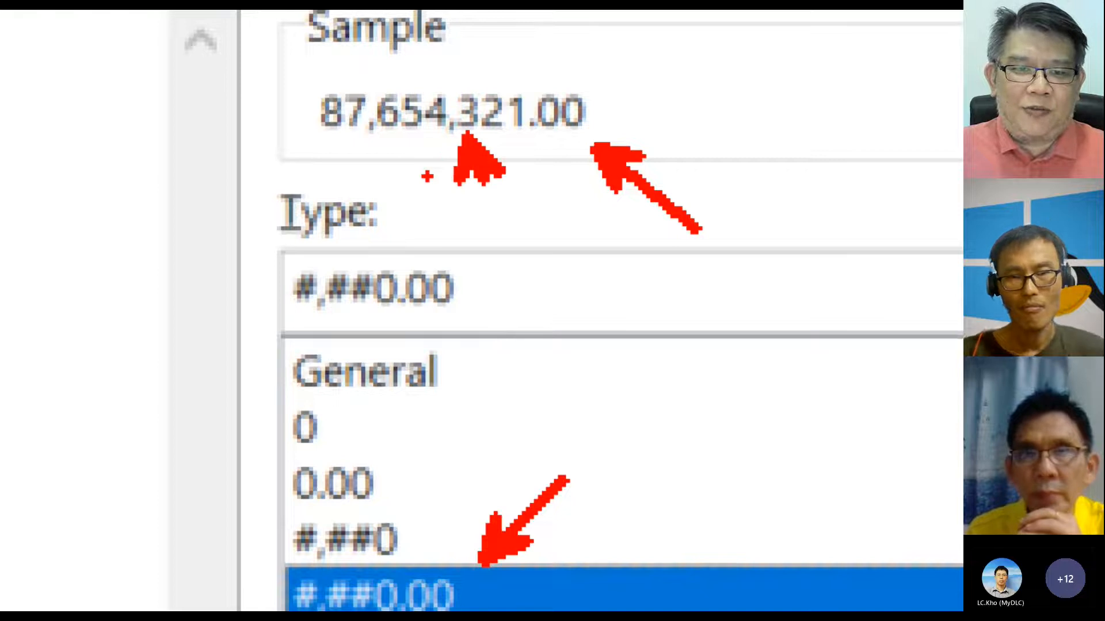
mouse_move(379, 135)
left_mouse_down()
mouse_move(420, 170)
mouse_move(376, 183)
left_mouse_up()
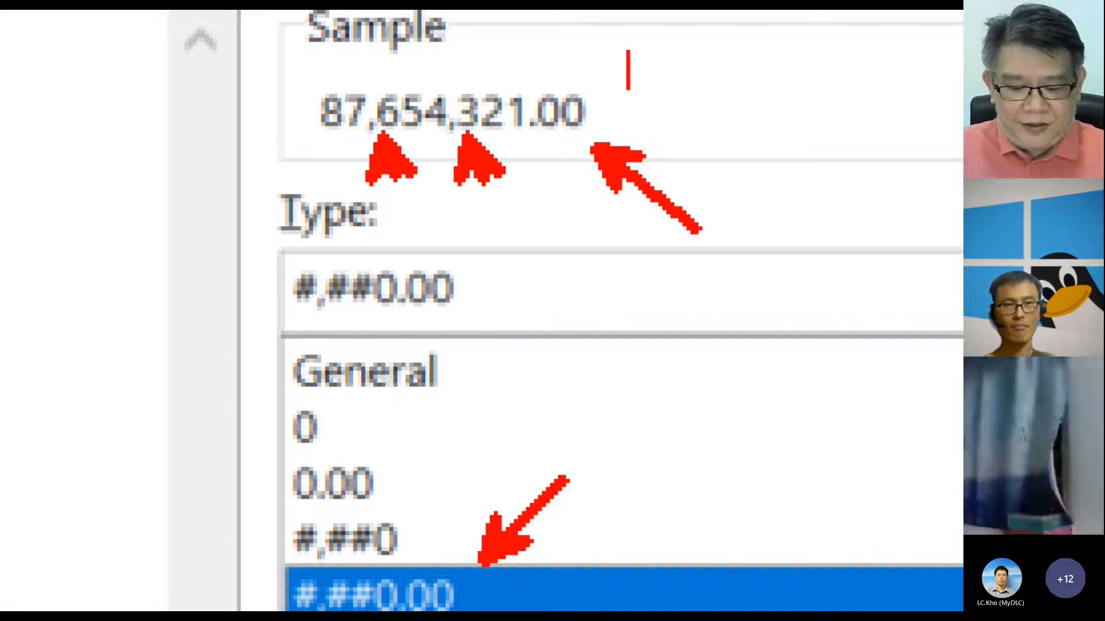
type("87.7 ")
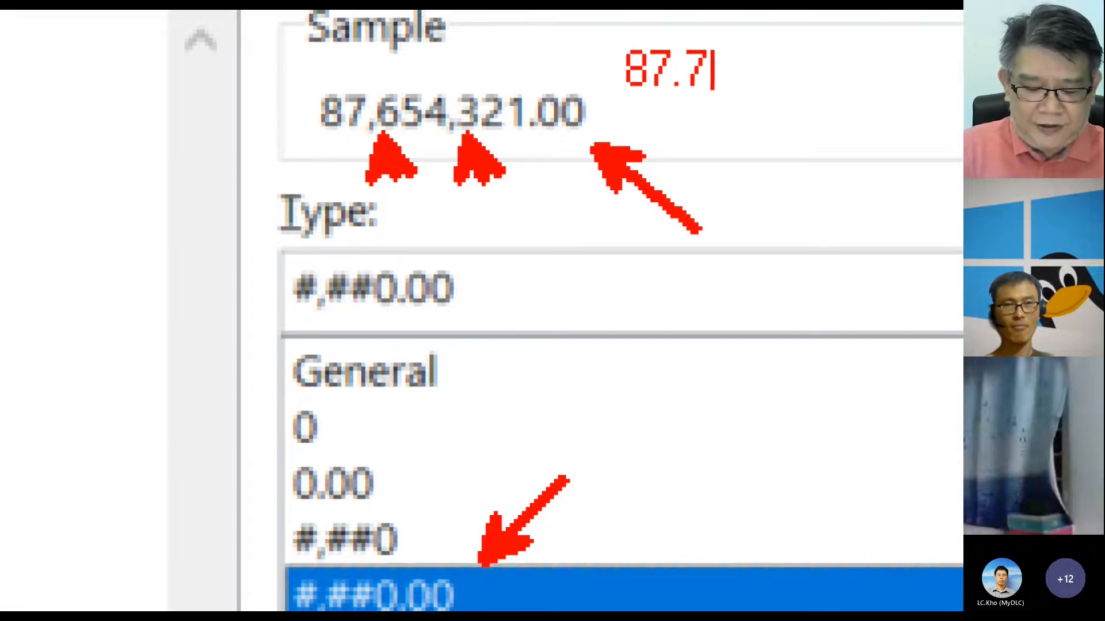
type("M")
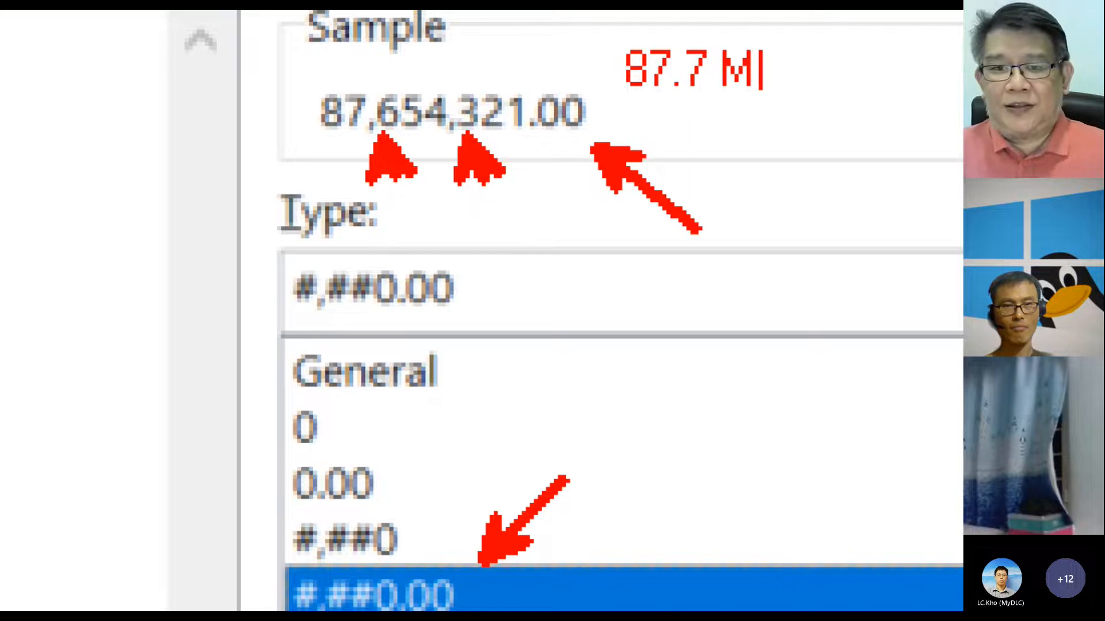
key("Escape")
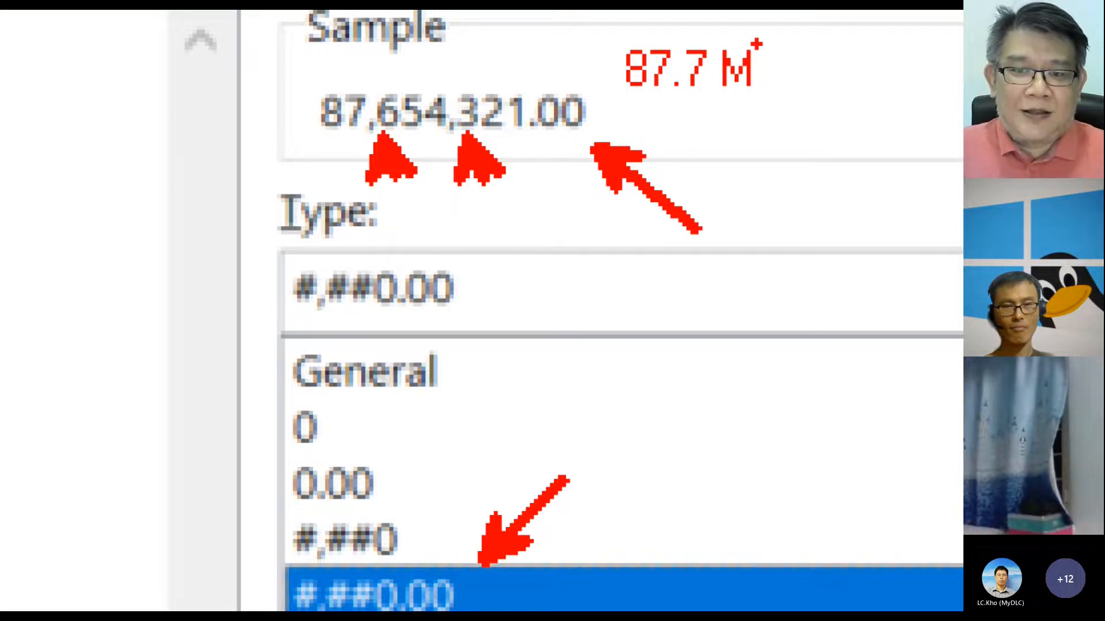
scroll(918, 604, "down", 3)
key("Escape")
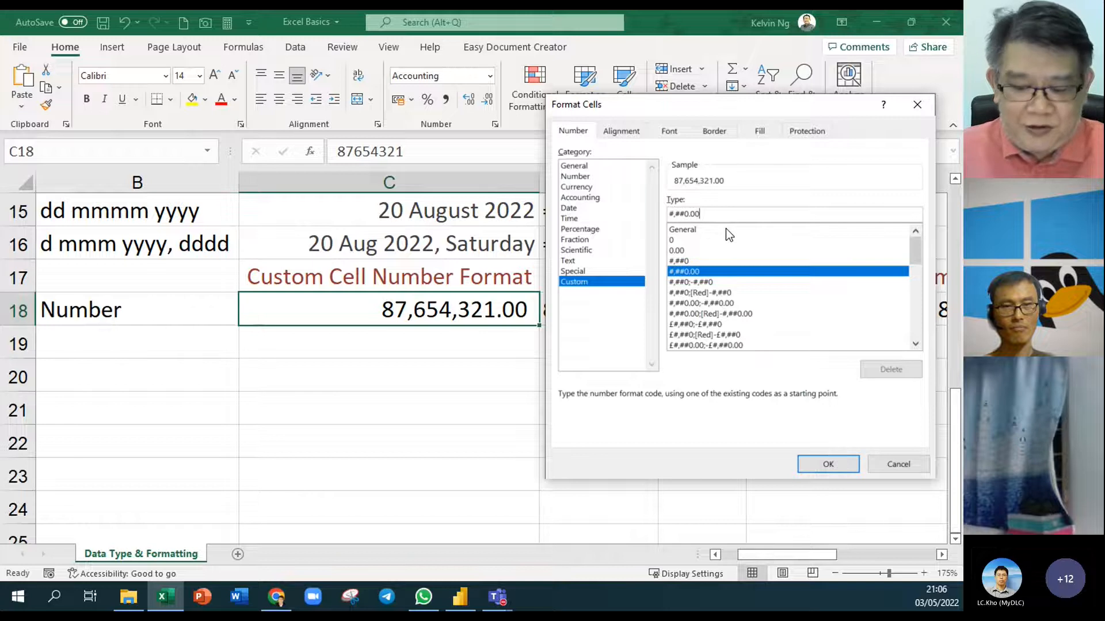
Change C18's custom code to #,##0.0,, "M", copy it, and apply it, showing 87.7 M
key("BackSpace")
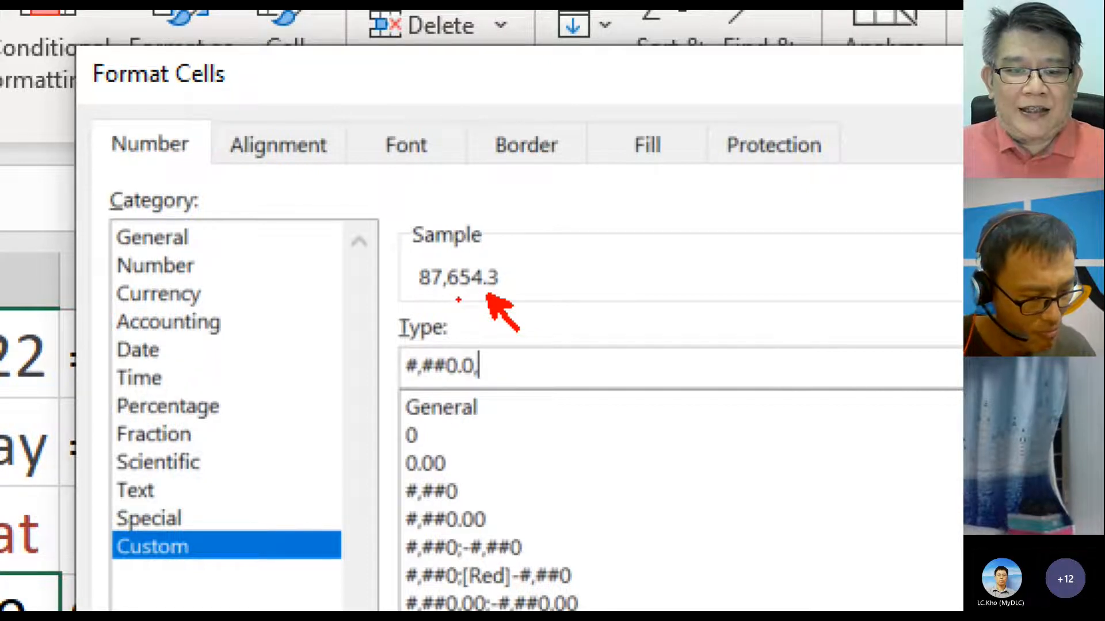
left_click(446, 294)
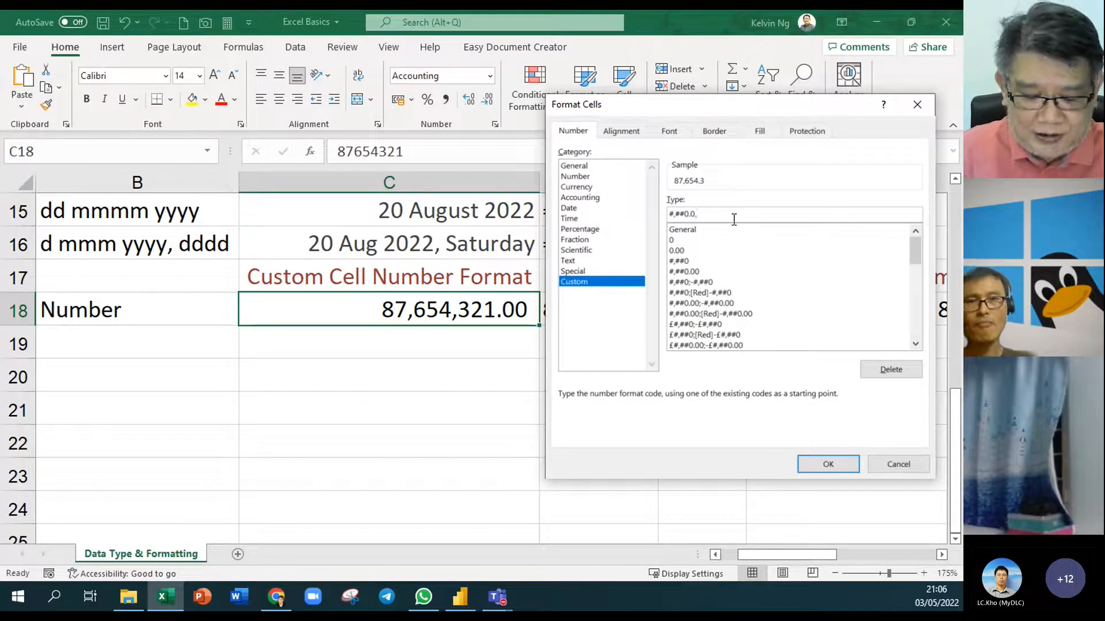
type(",")
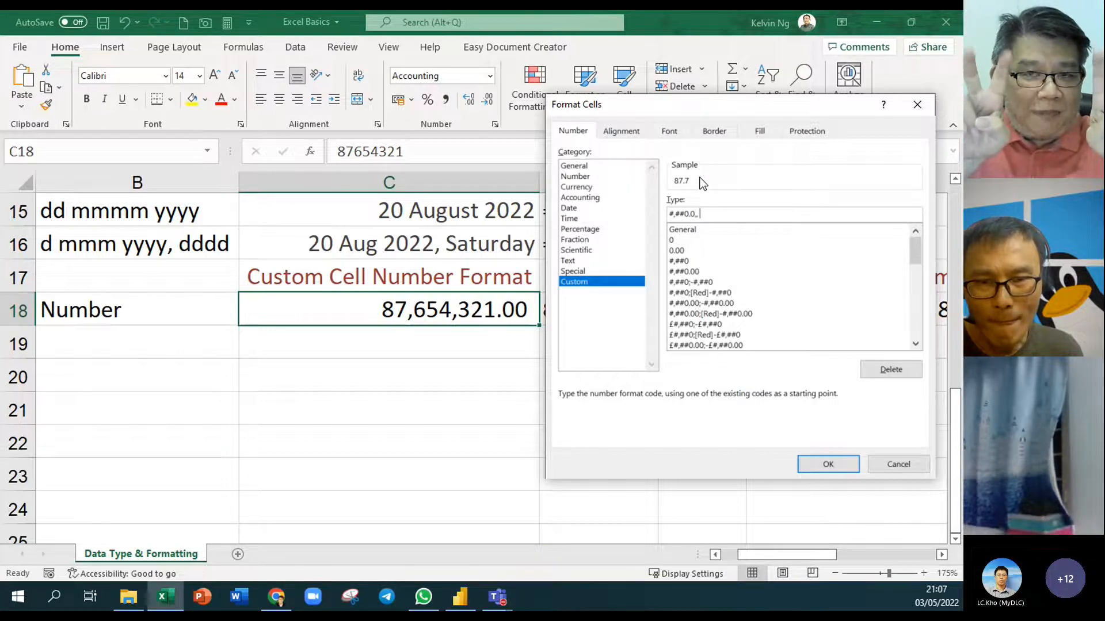
type("\"")
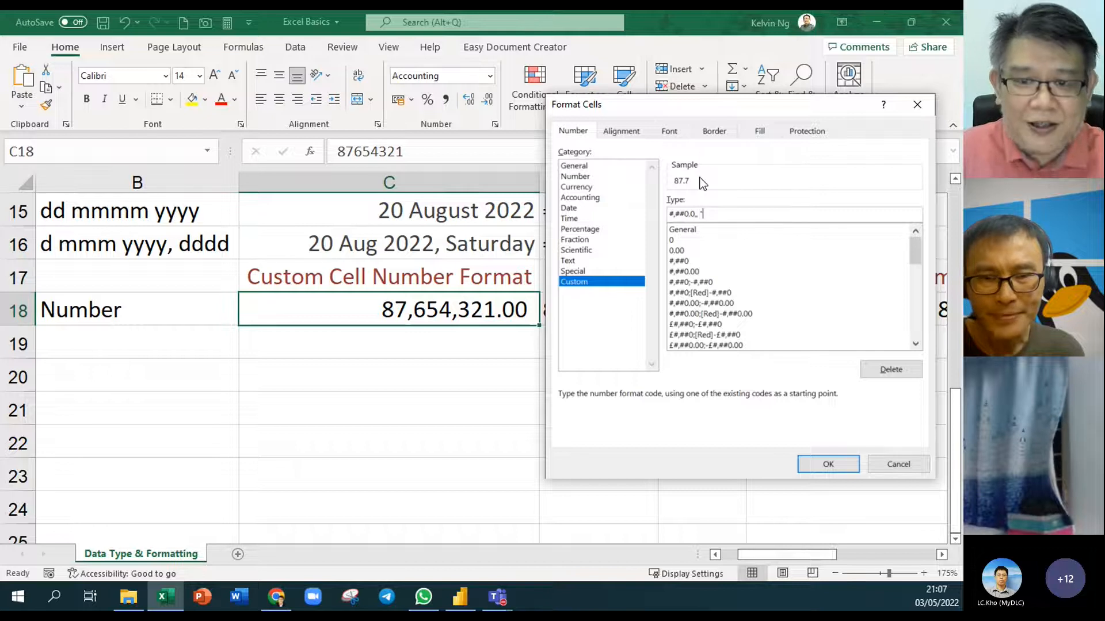
type("m")
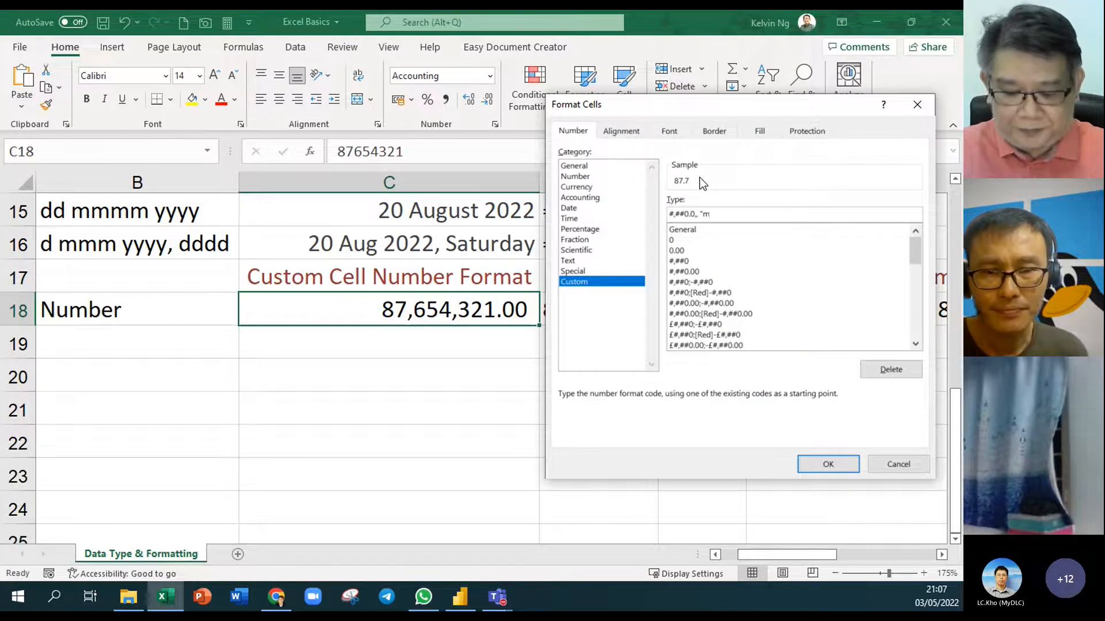
type("M\"")
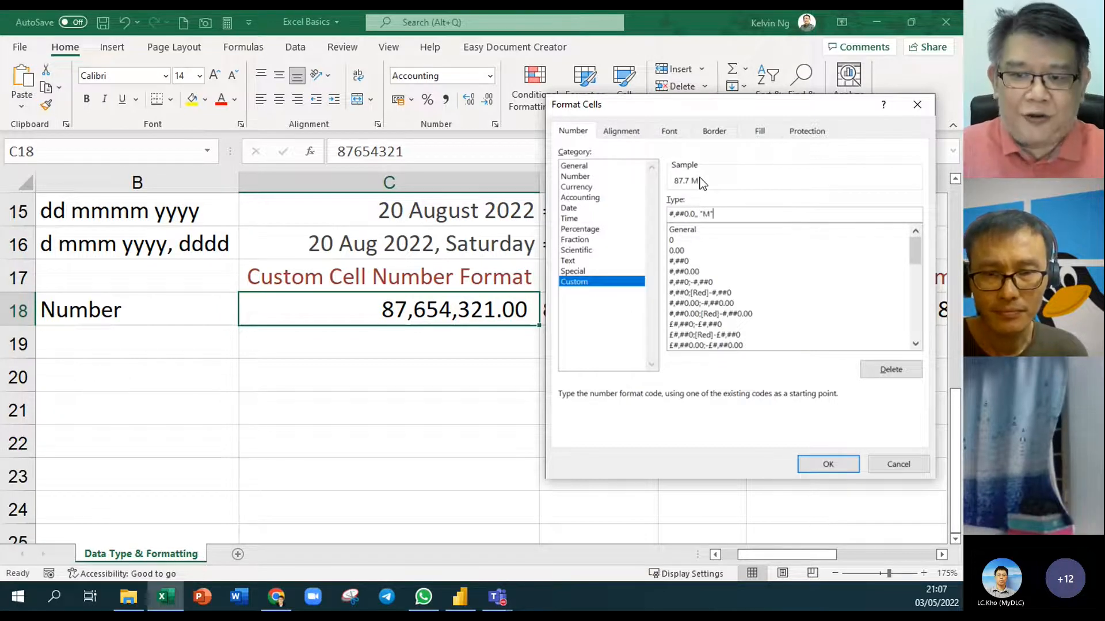
left_click_drag(775, 219, 650, 207)
key("ctrl+c")
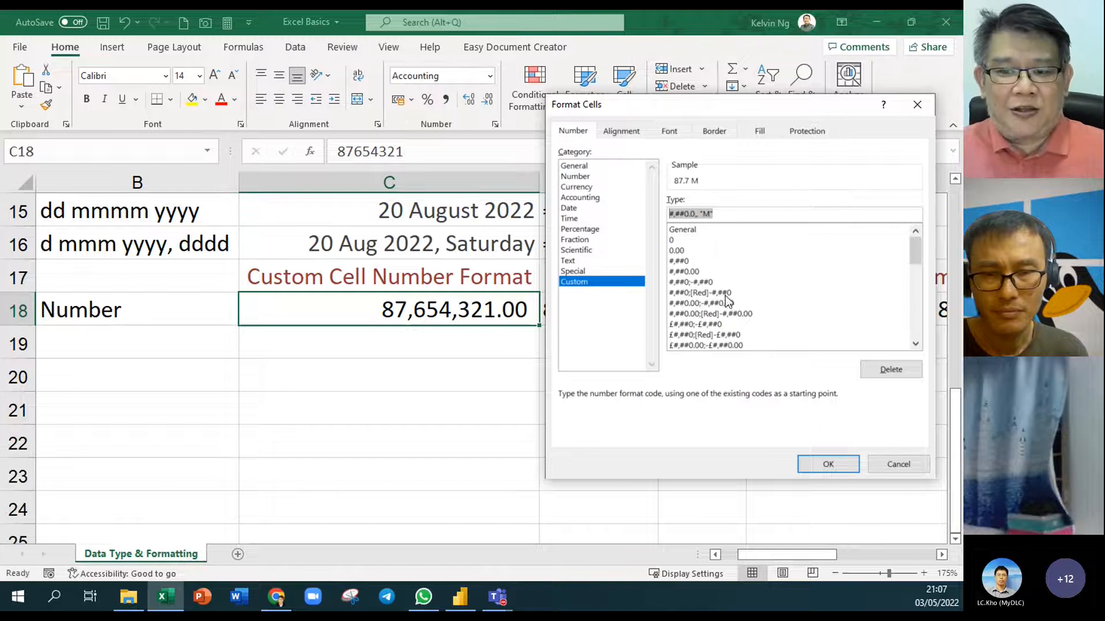
left_click(840, 464)
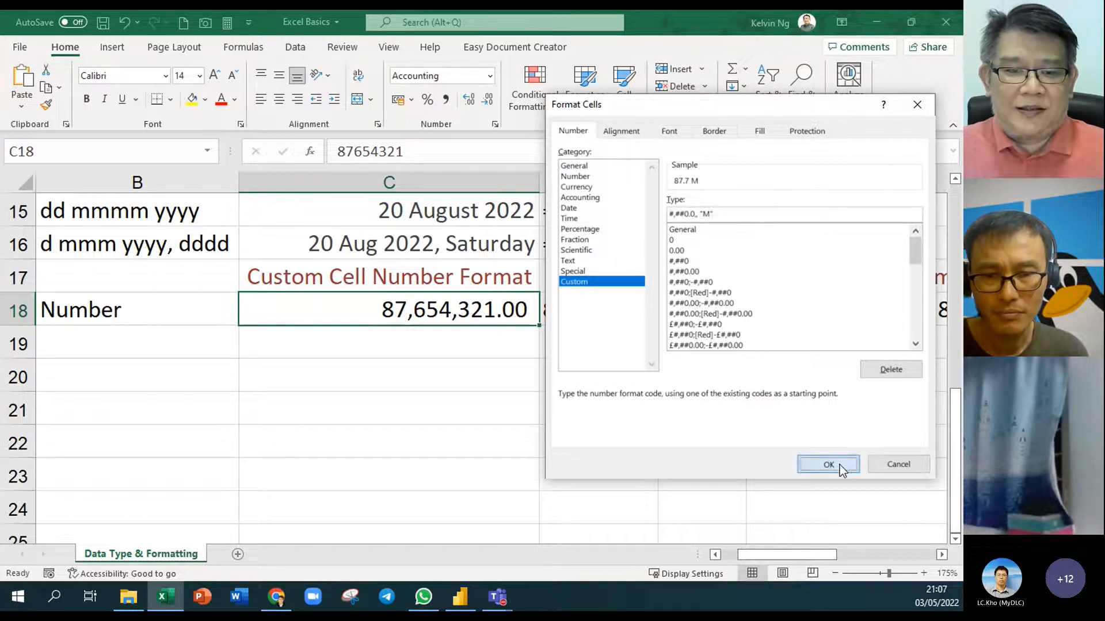
left_click(492, 342)
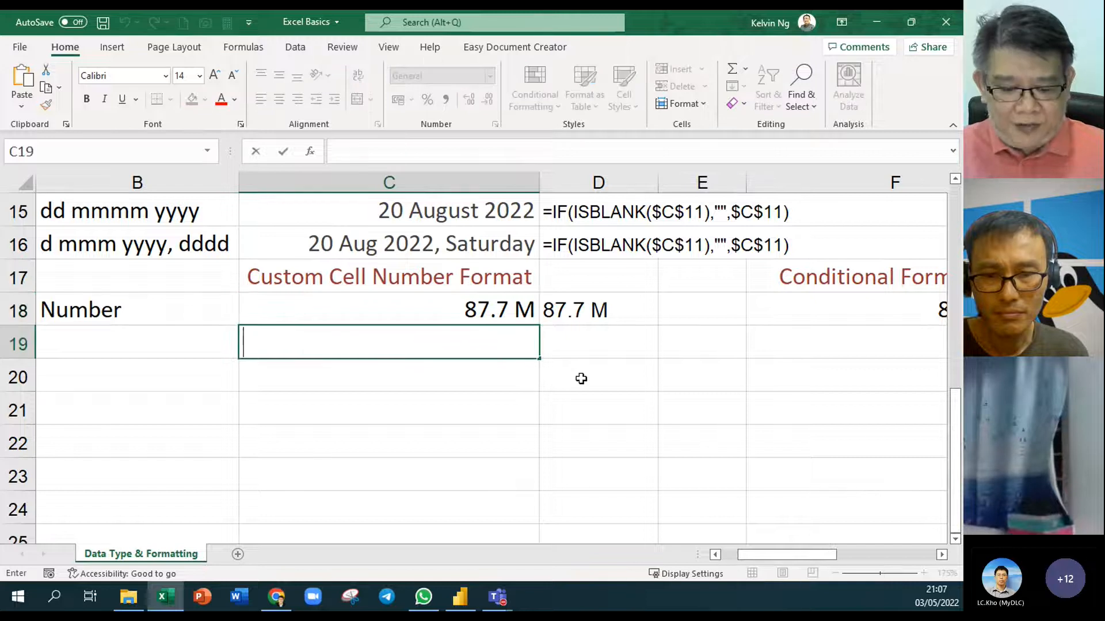
Paste the copied format code into C19 and move it to D19
key("ctrl+v")
left_click(363, 395)
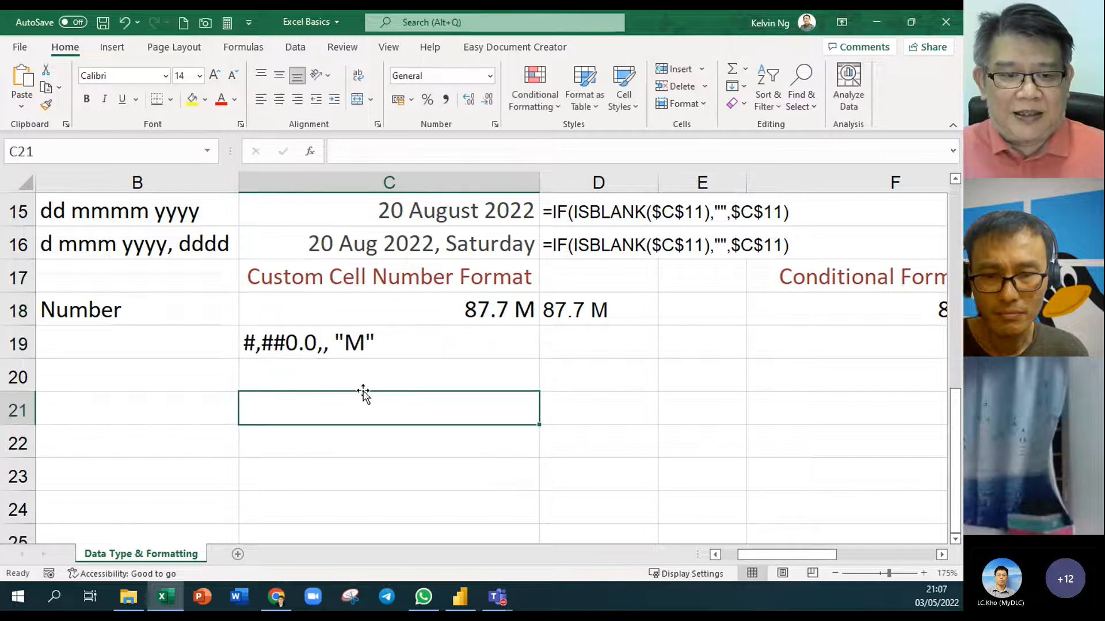
left_click(358, 357)
left_click_drag(359, 365, 570, 365)
left_click(604, 397)
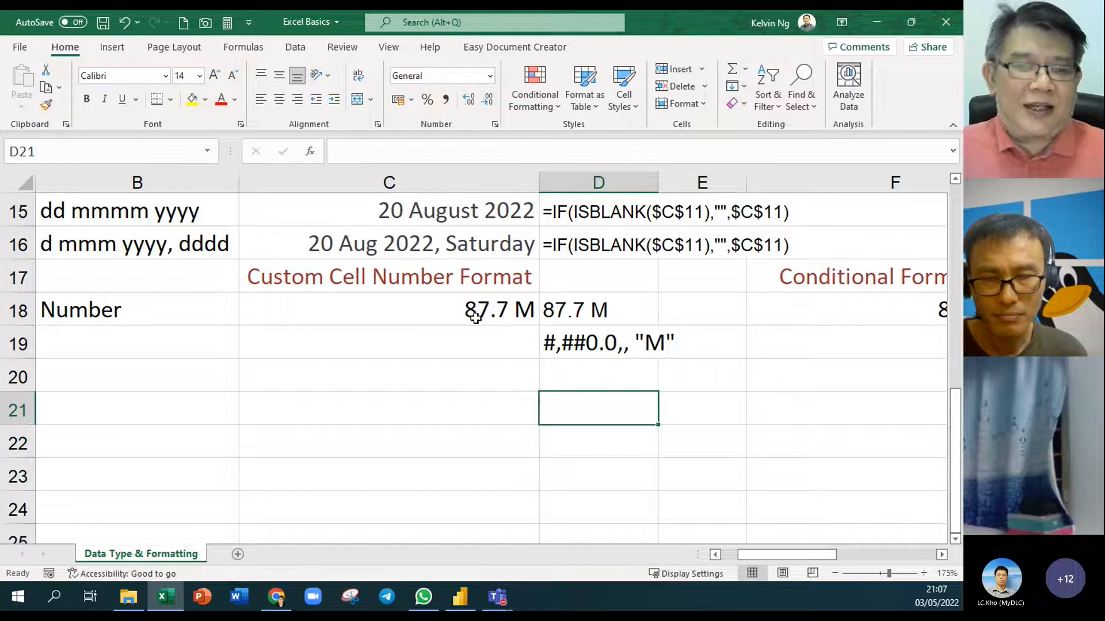
Try the suffix "Mil" in D19's code text, then restore it to "M"
double_click(660, 343)
type("i")
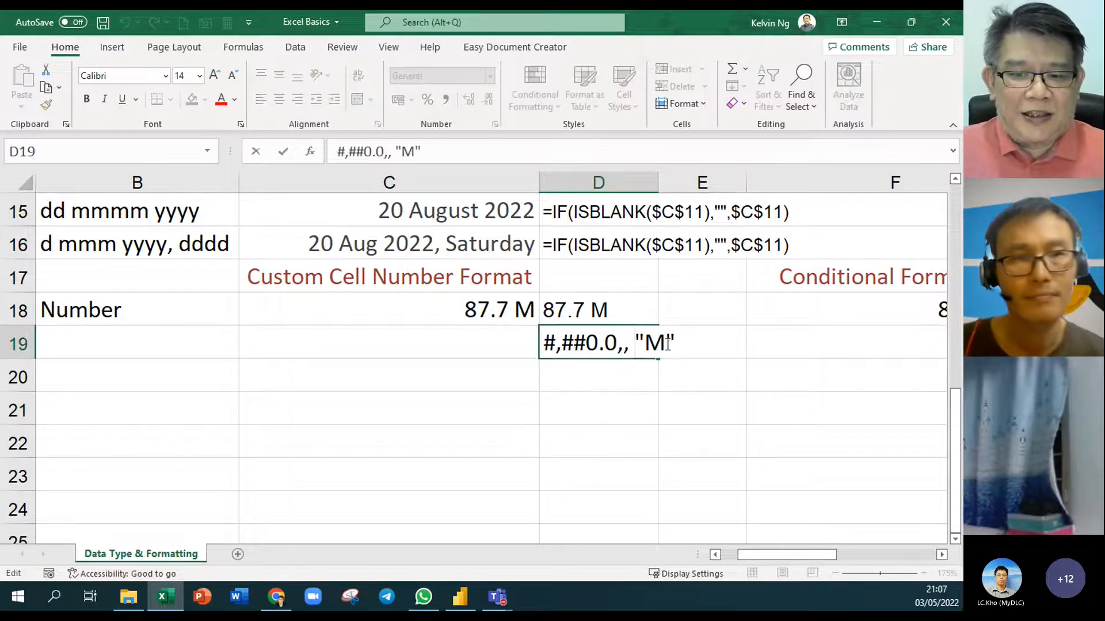
type("l")
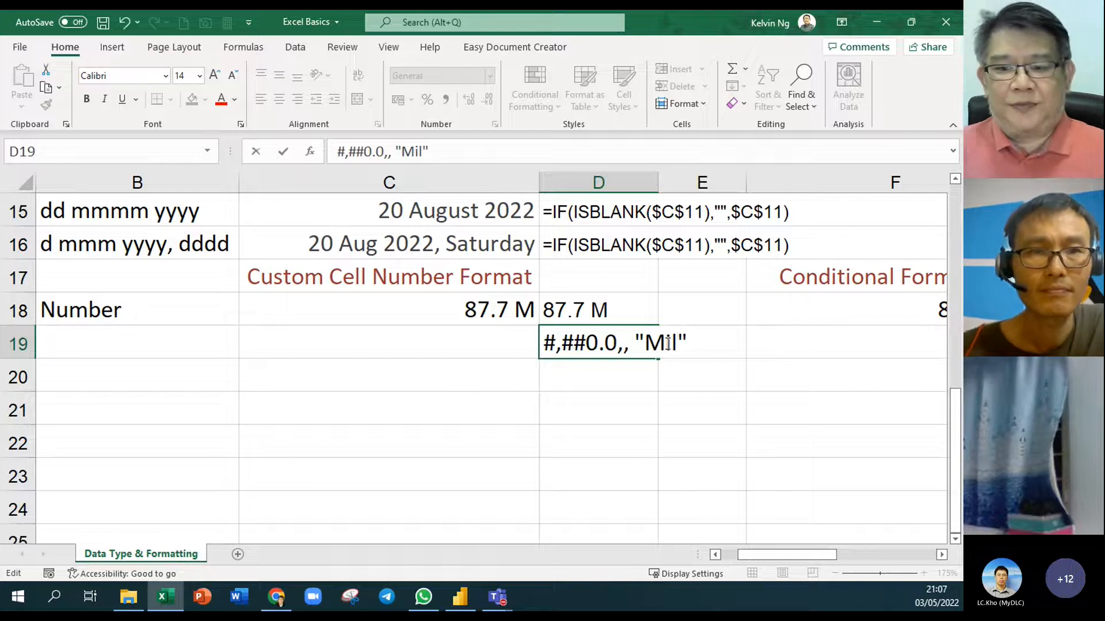
left_click(656, 407)
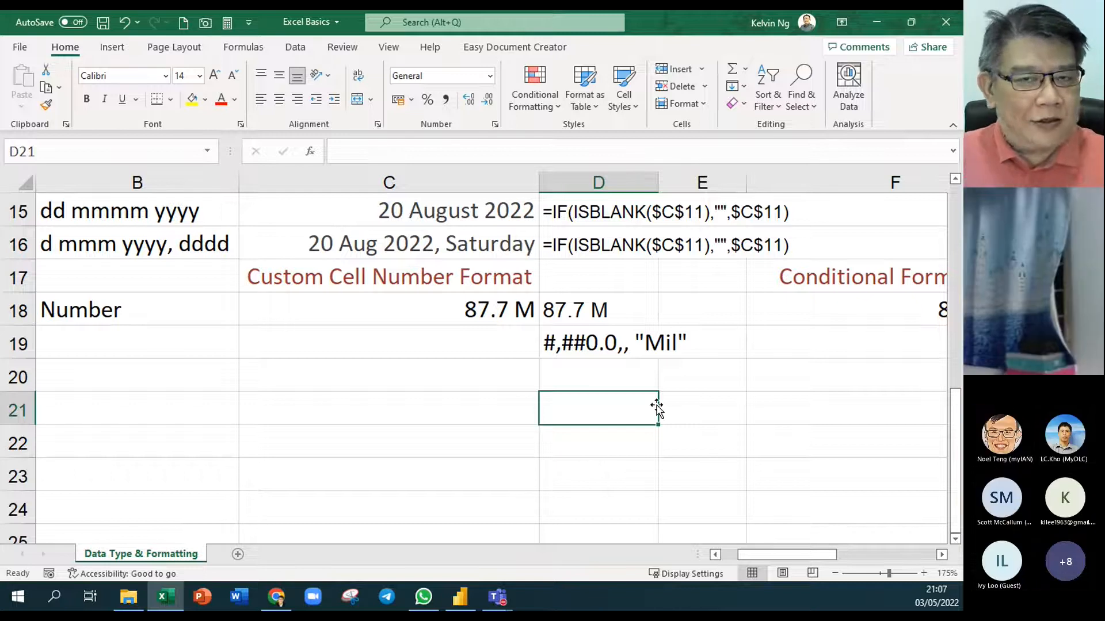
double_click(646, 343)
left_click_drag(678, 345, 666, 345)
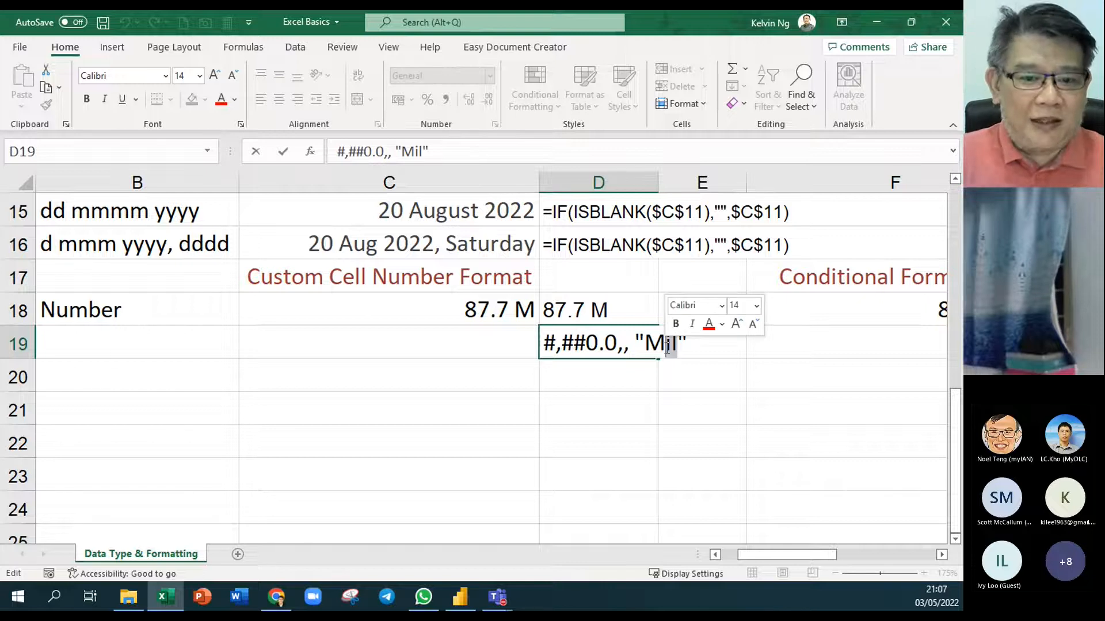
key("BackSpace")
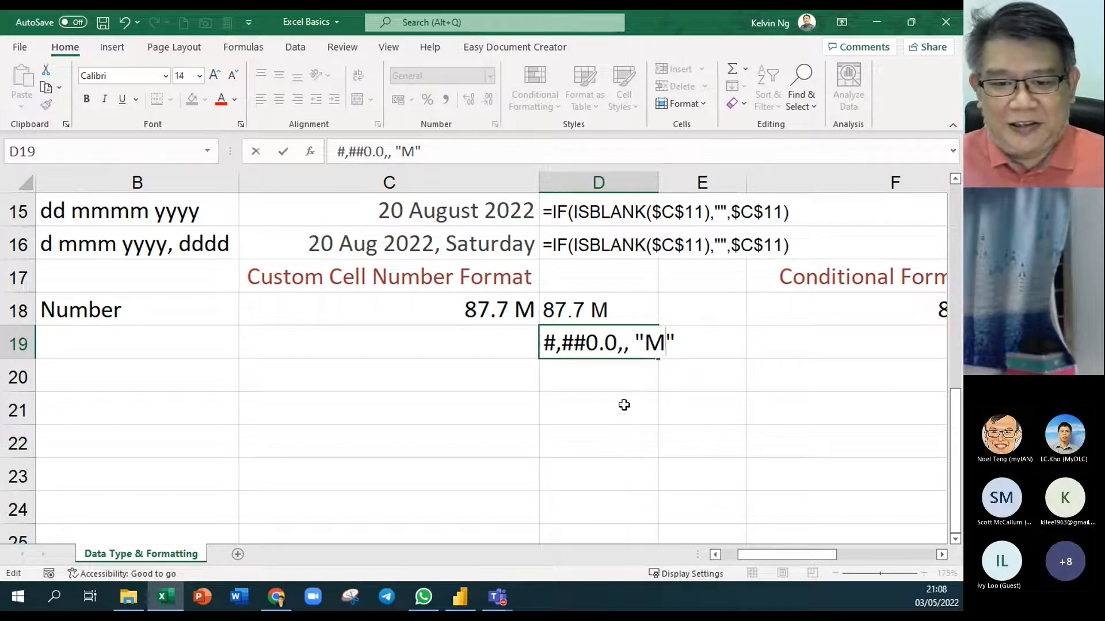
left_click(625, 404)
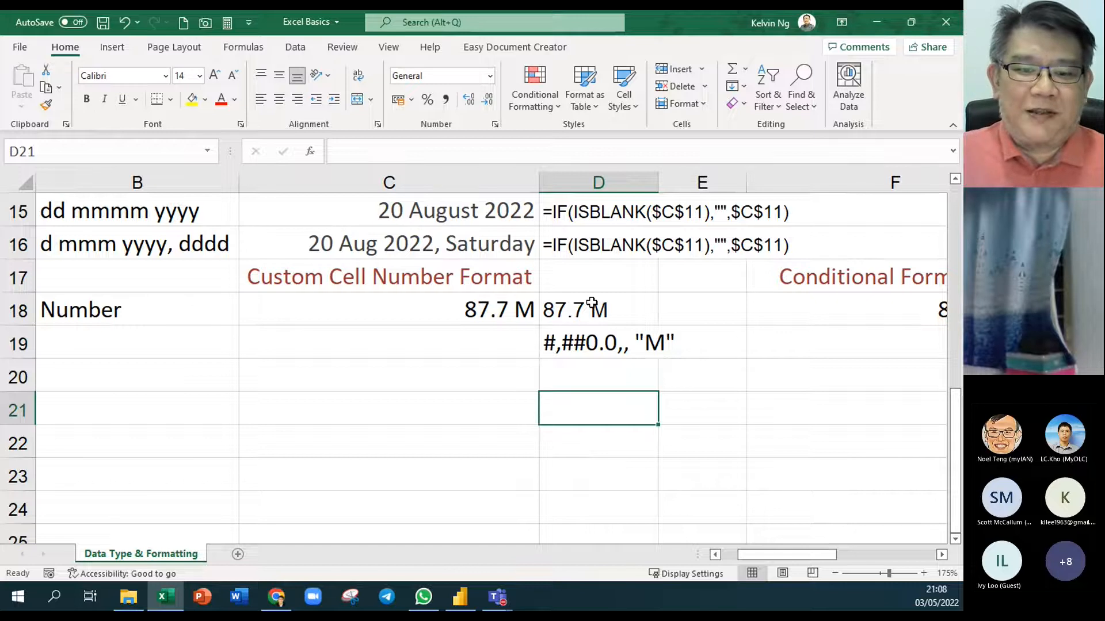
Test C18 with 673466534 (673.5 M) and 565432454 (565.4 M)
left_click(474, 317)
type("67346")
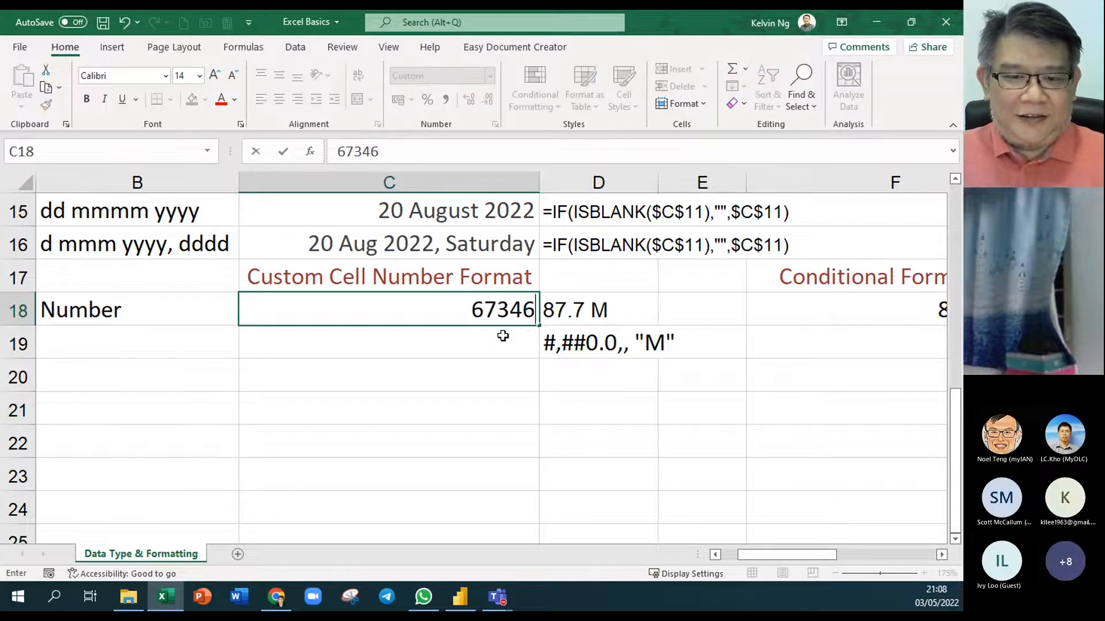
type("6534")
key("Return")
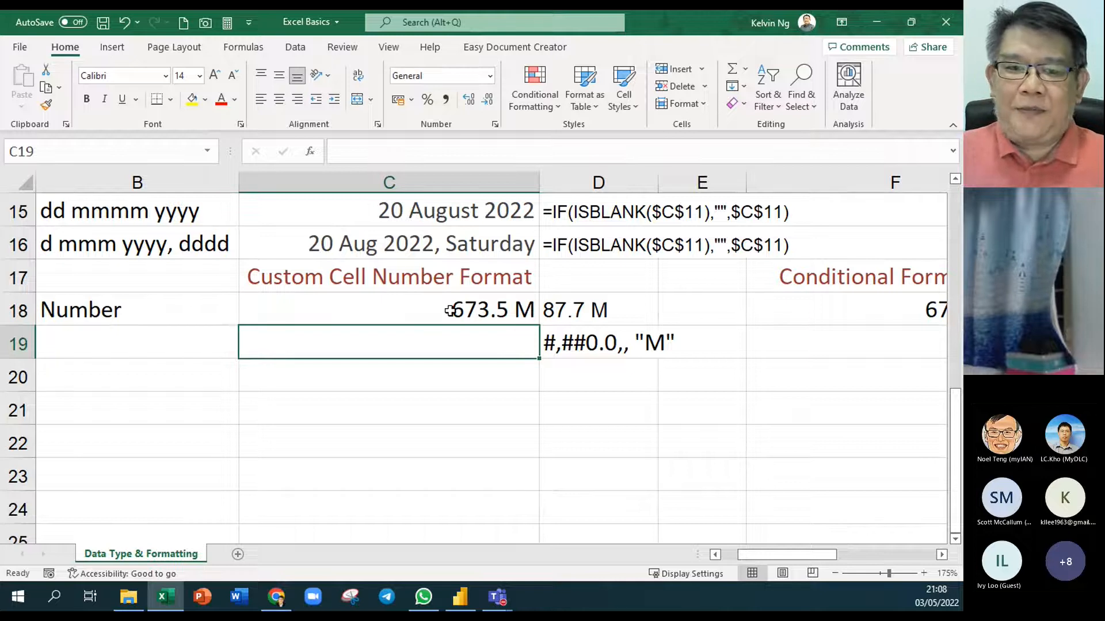
left_click(452, 311)
type("565432454")
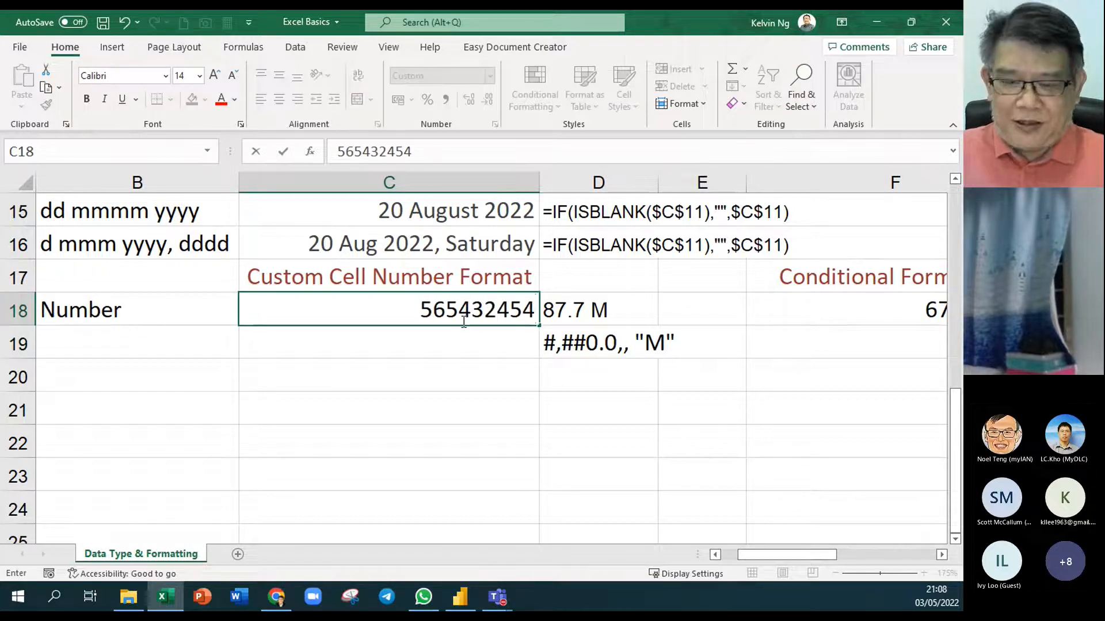
key("Return")
Enter 49275 in C18, which the millions format shows as 0.0 M
left_click(501, 311)
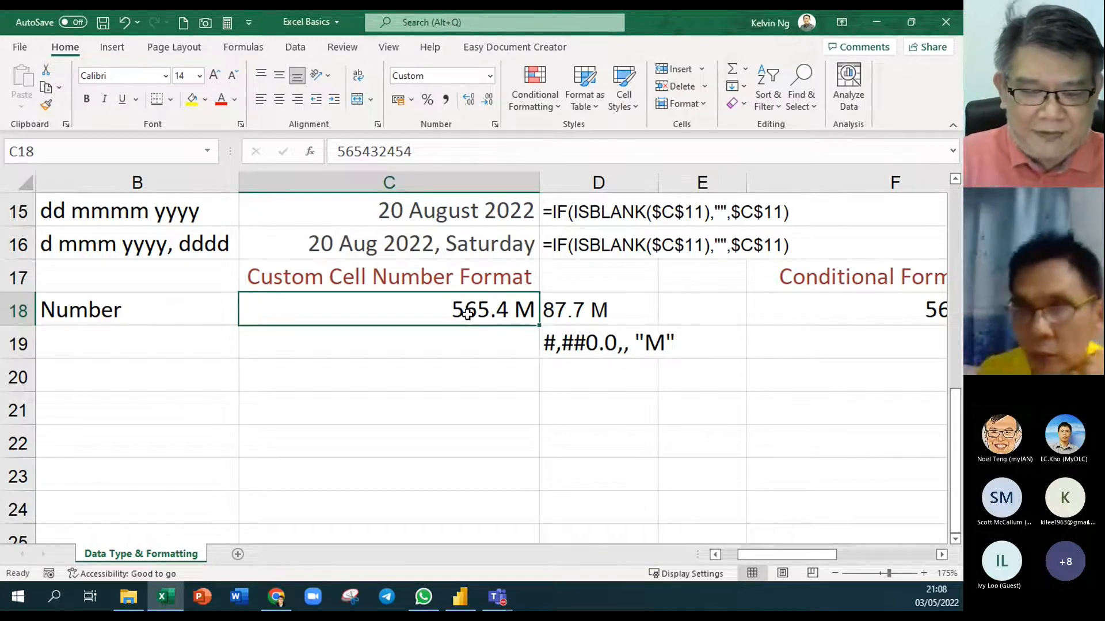
double_click(468, 314)
type("49")
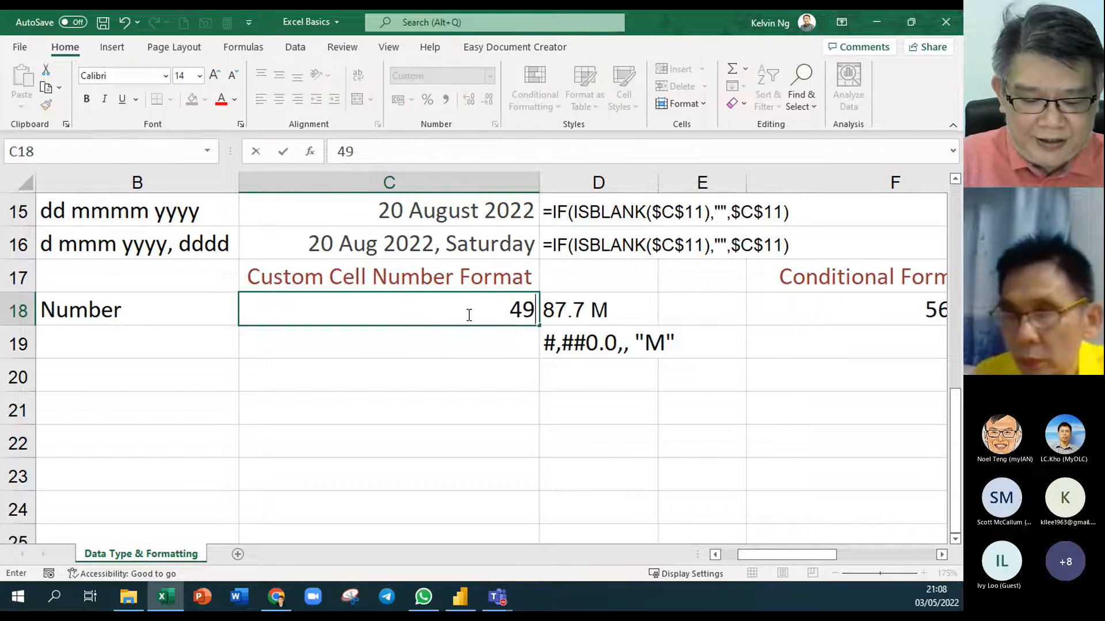
type("275")
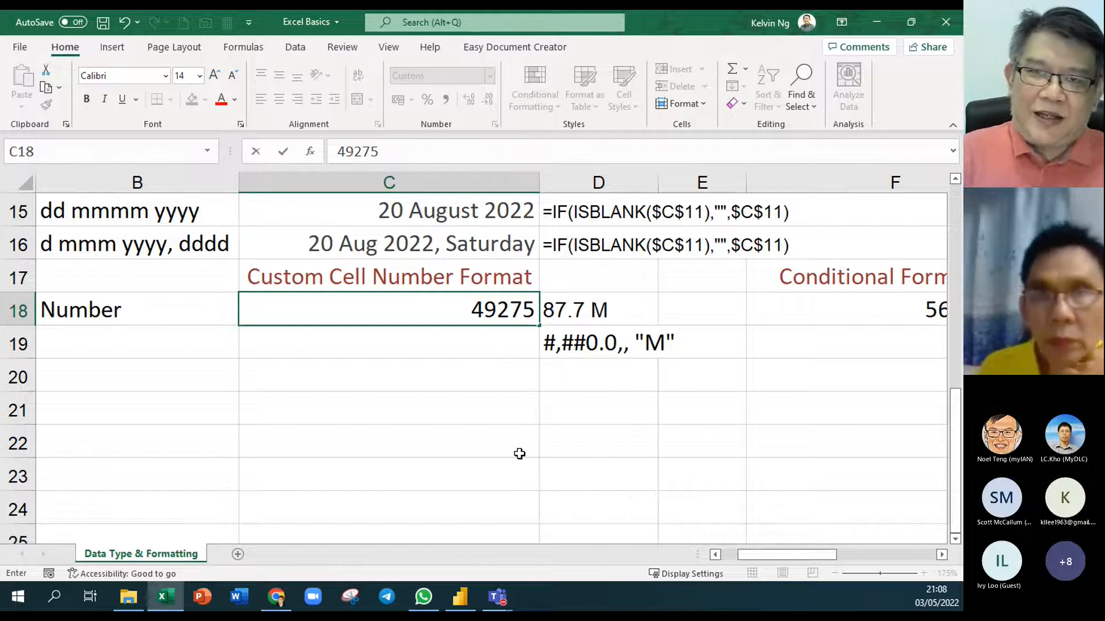
key("Return")
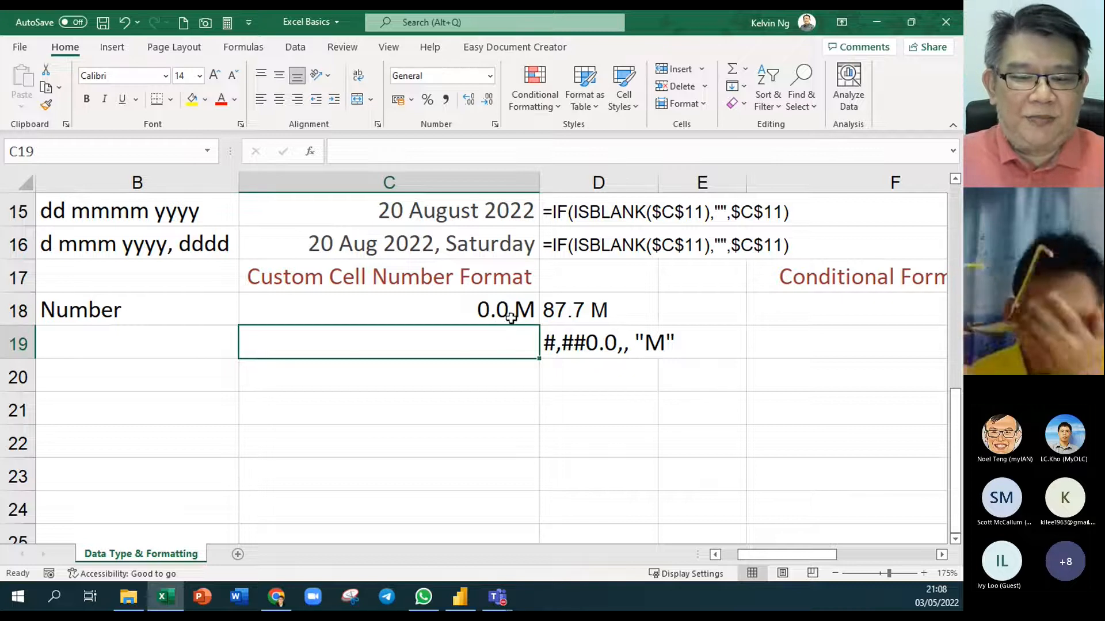
left_click(517, 311)
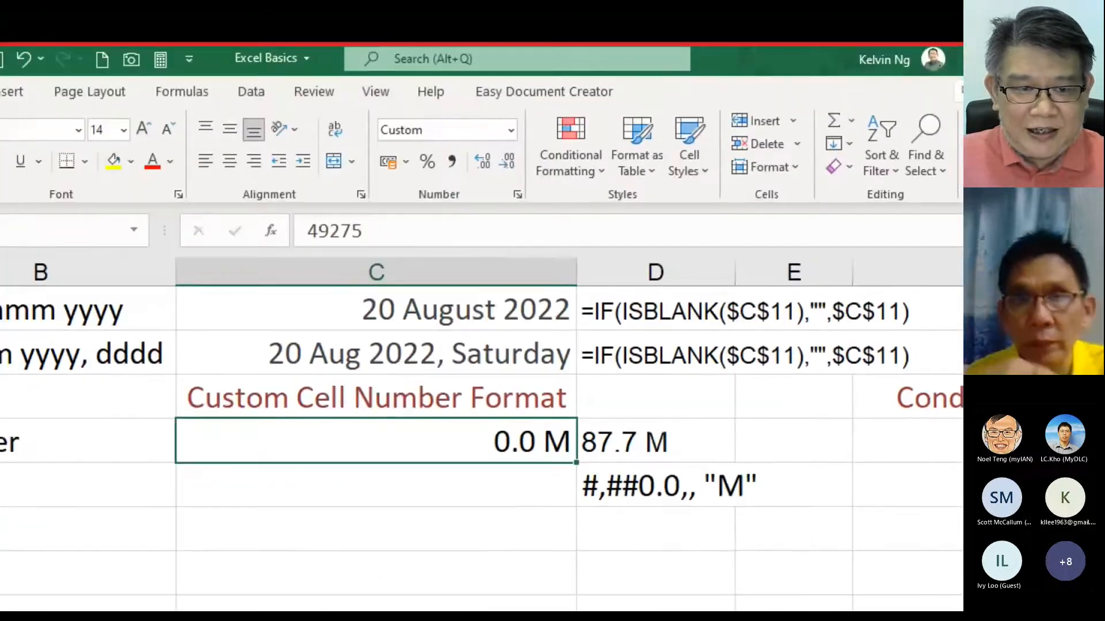
left_click(41, 294)
left_click_drag(121, 265, 24, 297)
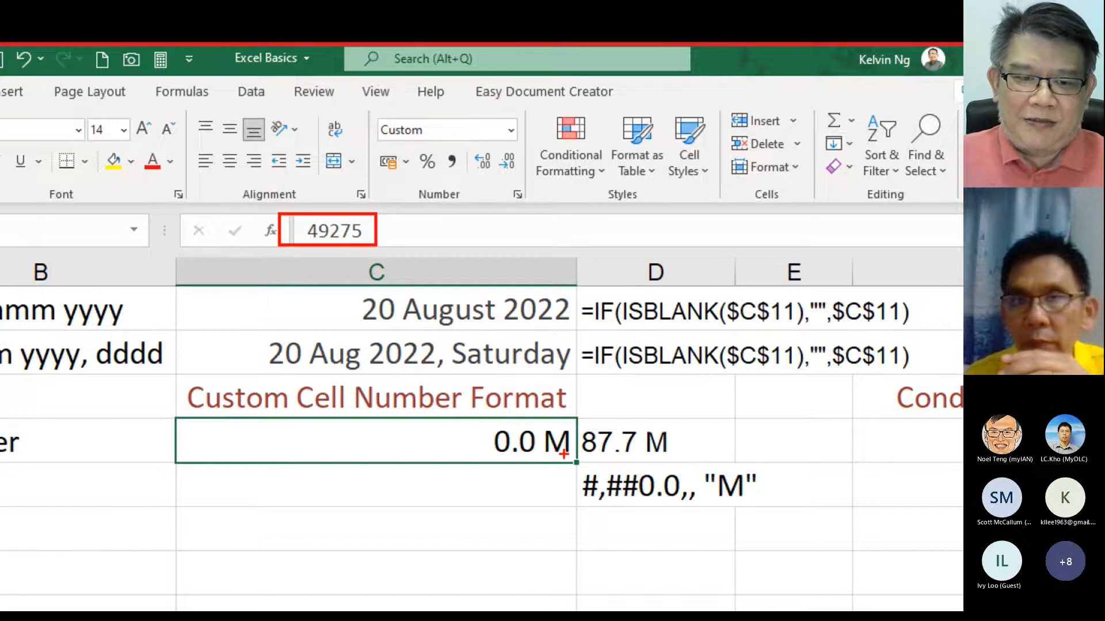
key("Escape")
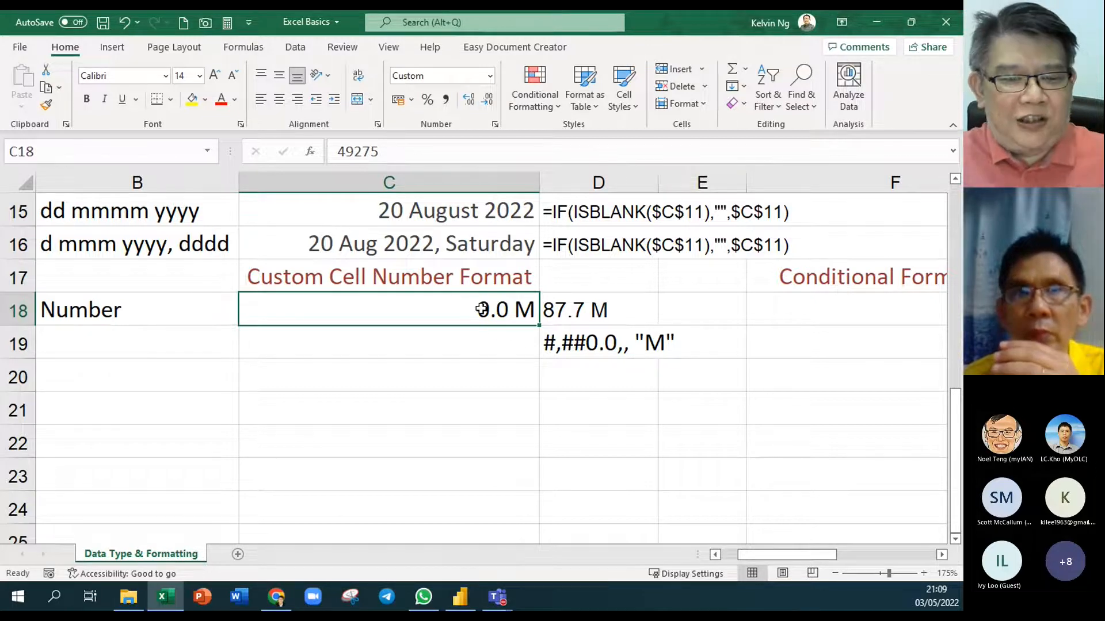
right_click(435, 311)
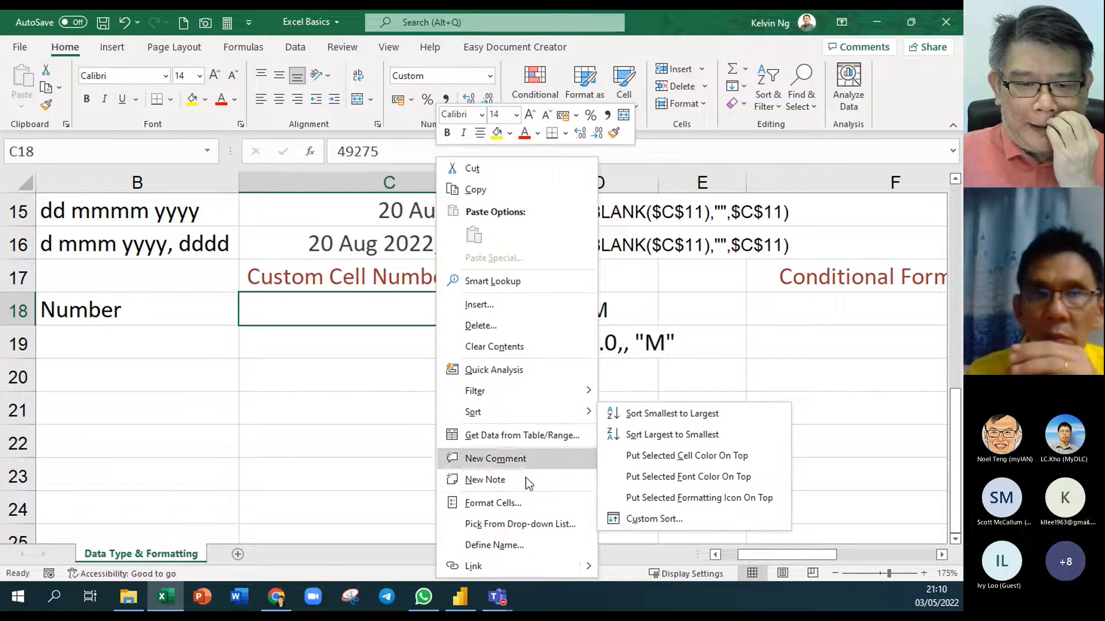
Reopen Format Cells for C18 and prefix the custom code with [>=1000000]
left_click(534, 507)
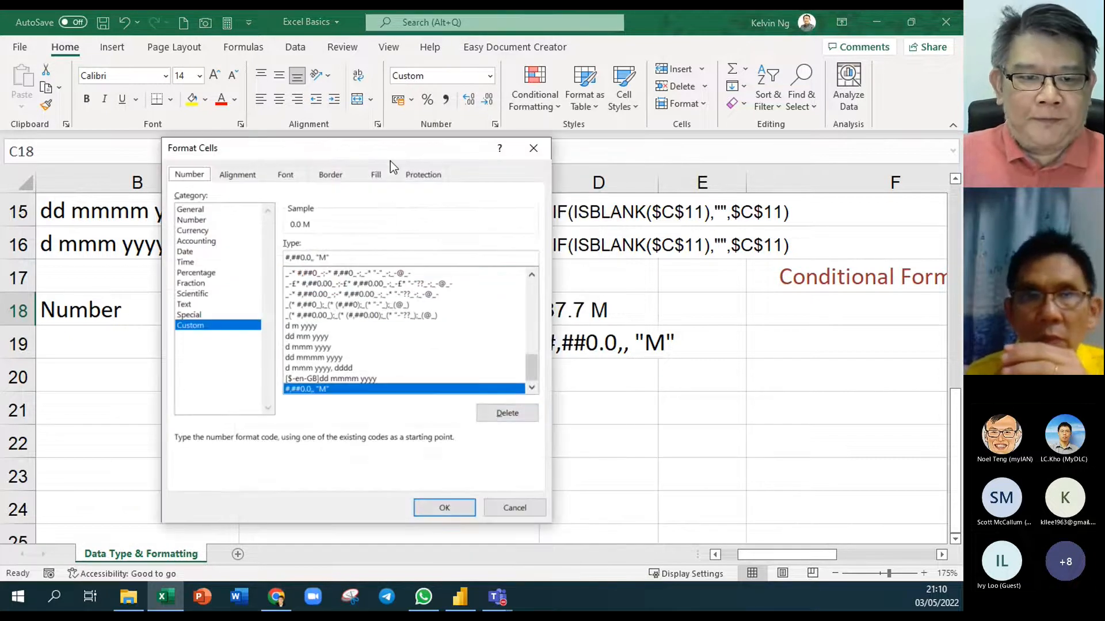
left_click_drag(390, 158, 461, 93)
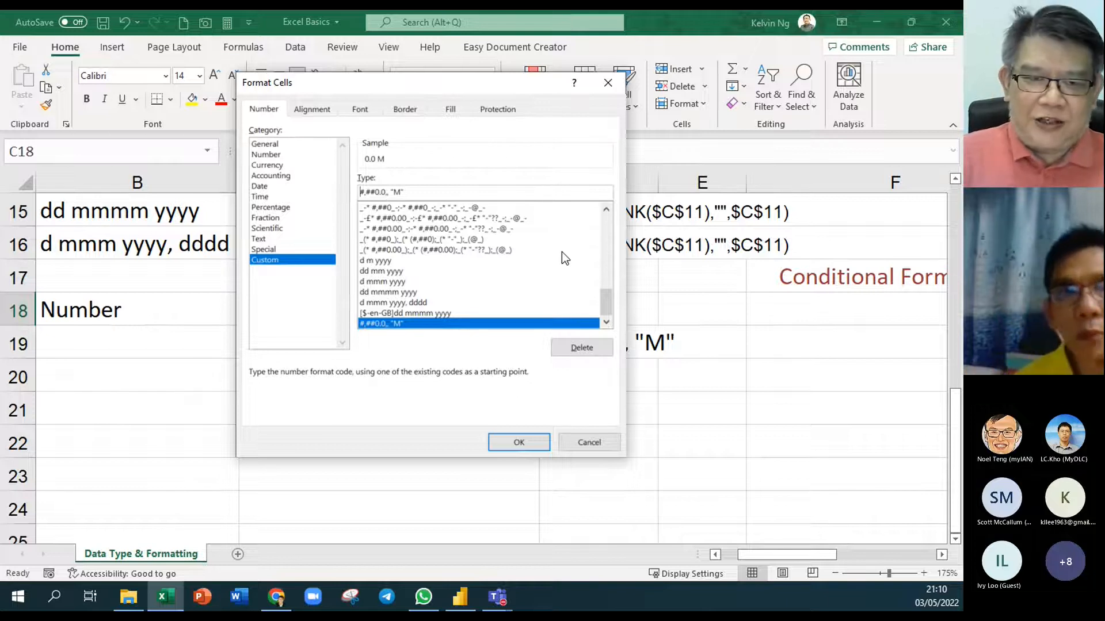
type("[")
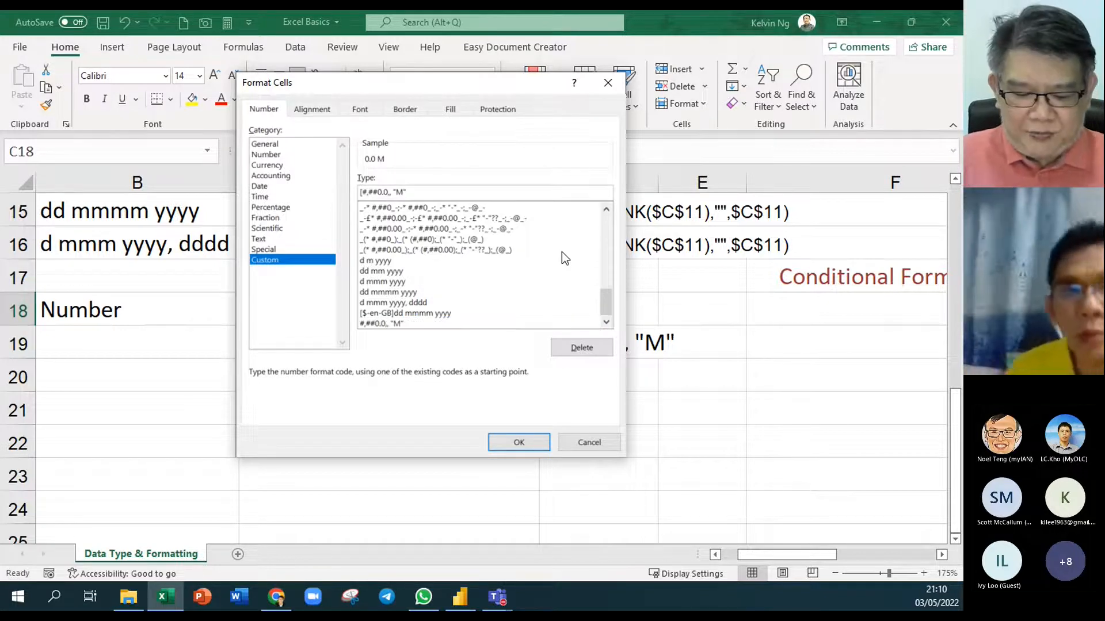
type(">=1")
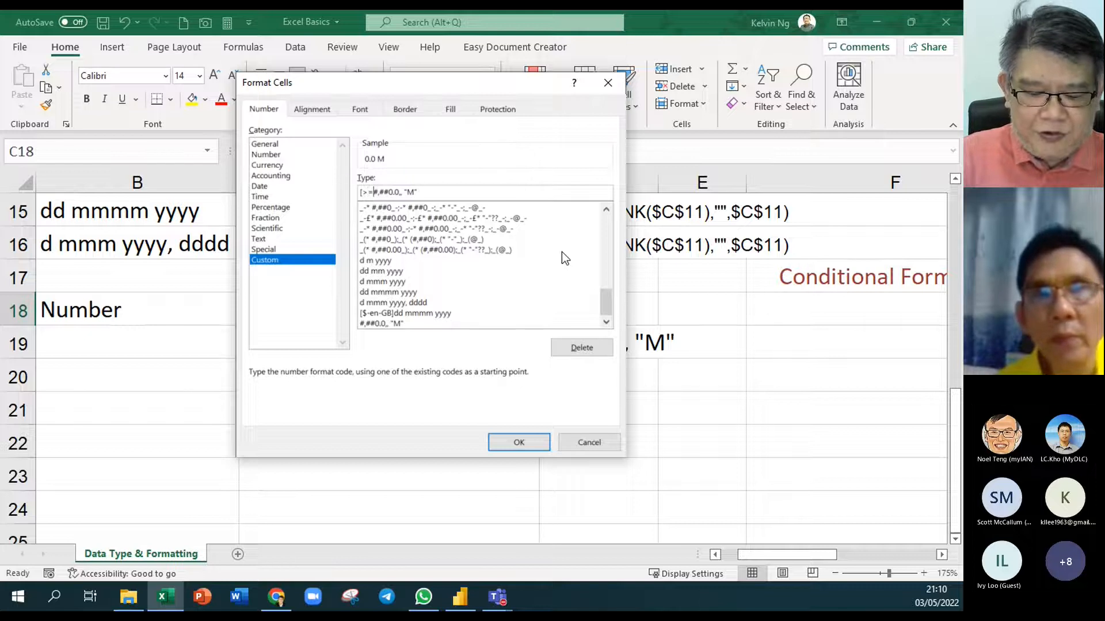
type("000000")
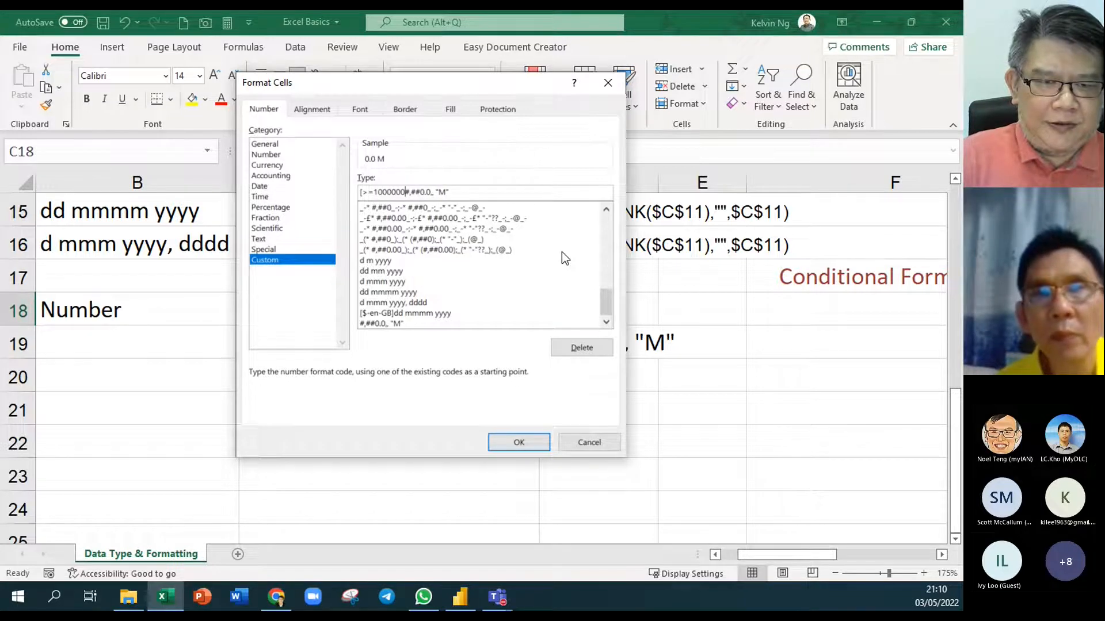
type("]")
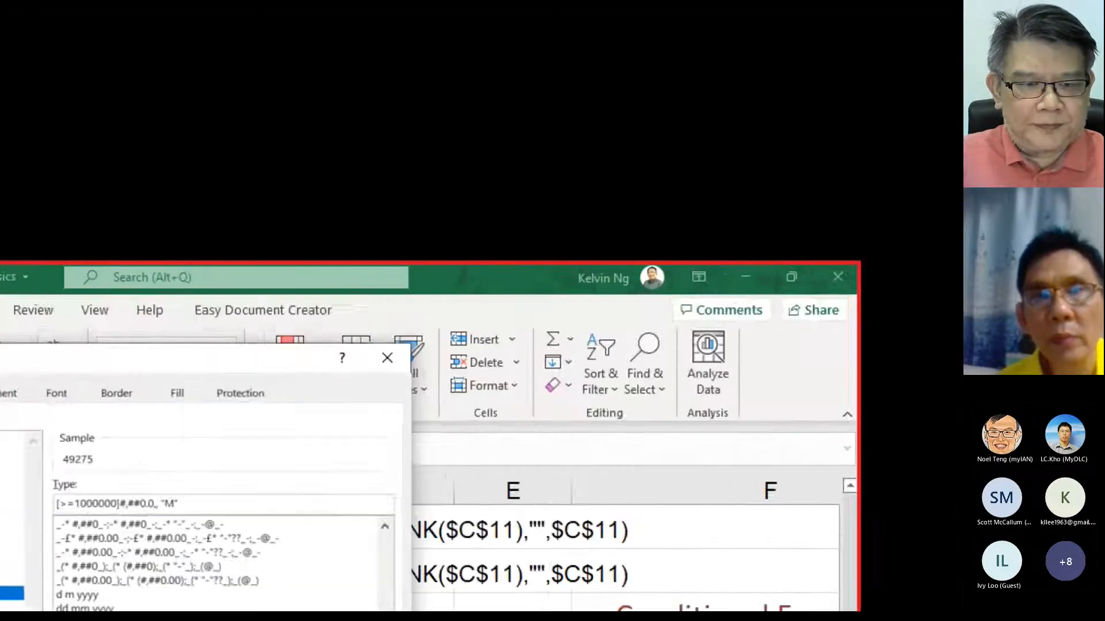
key("t")
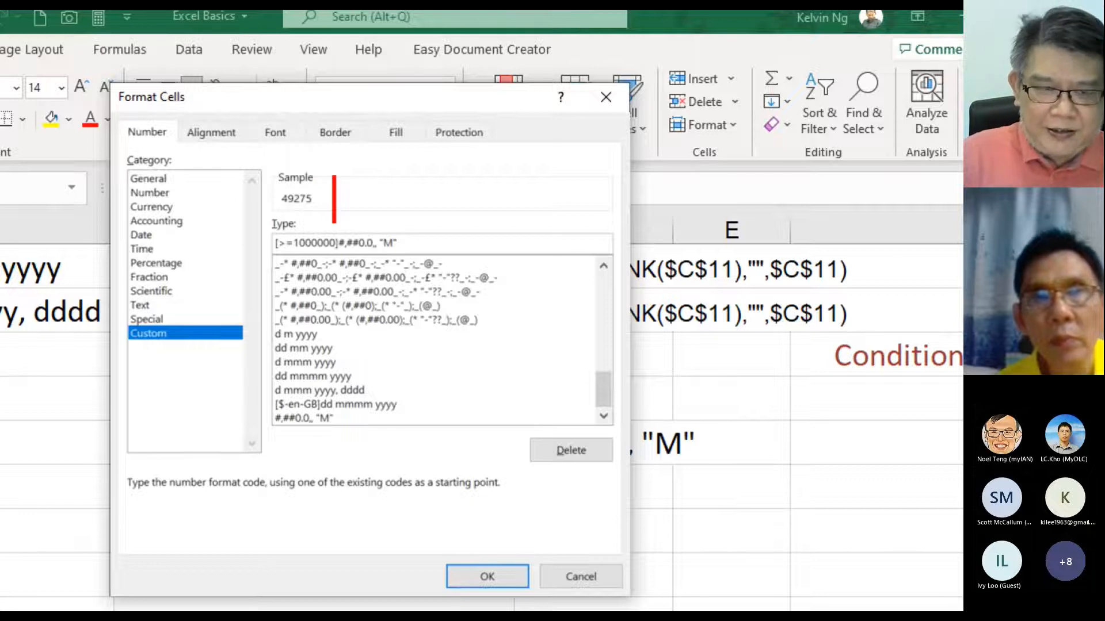
type("[>=1")
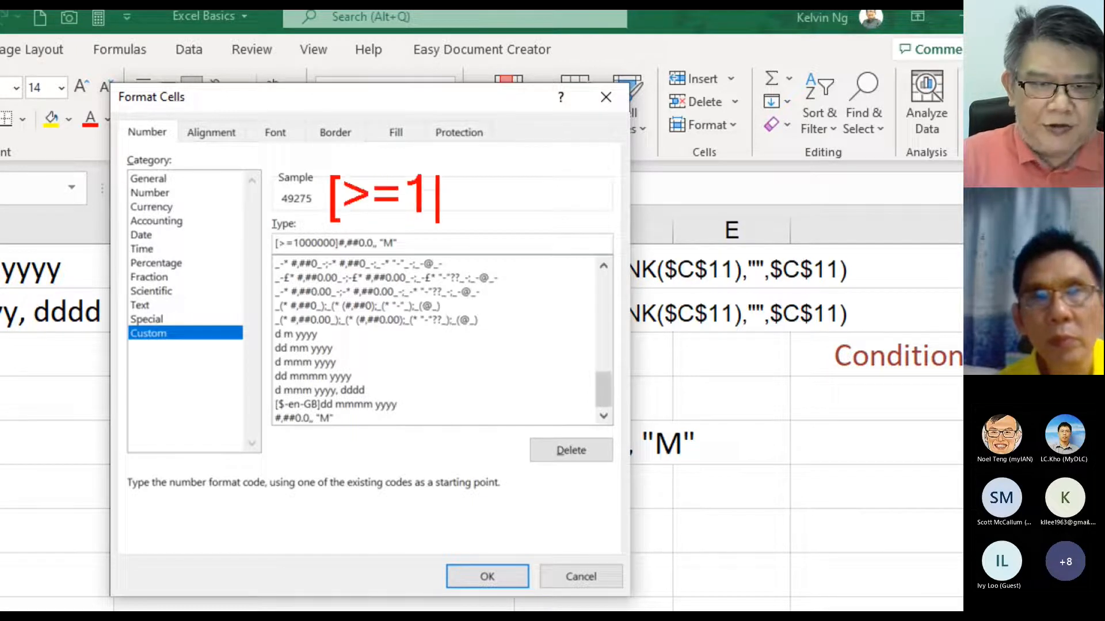
type("00000")
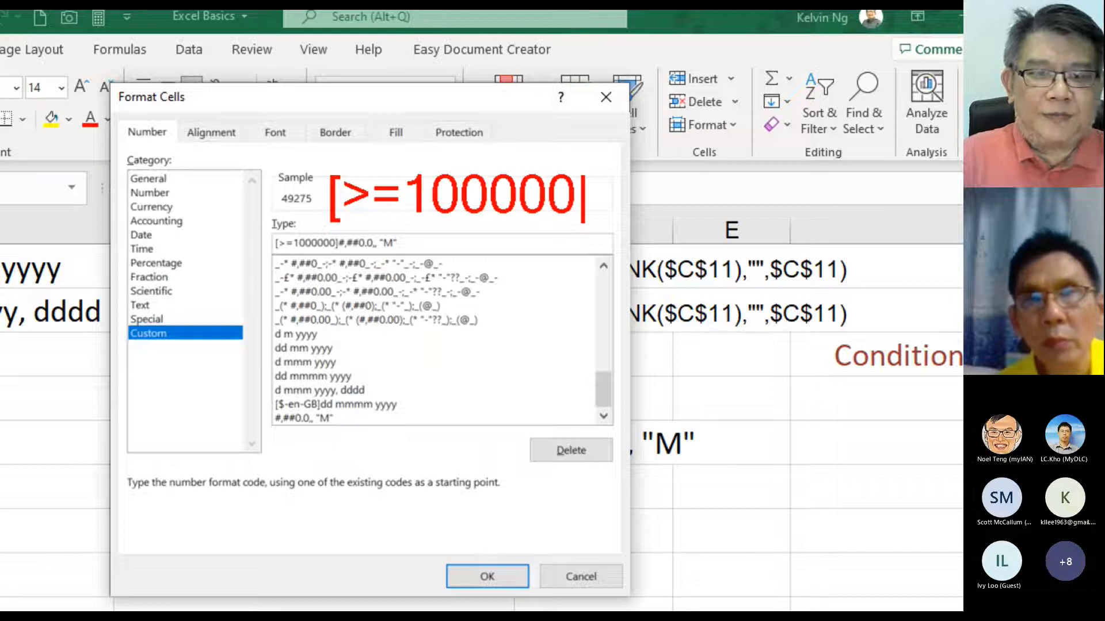
type("-")
key("BackSpace")
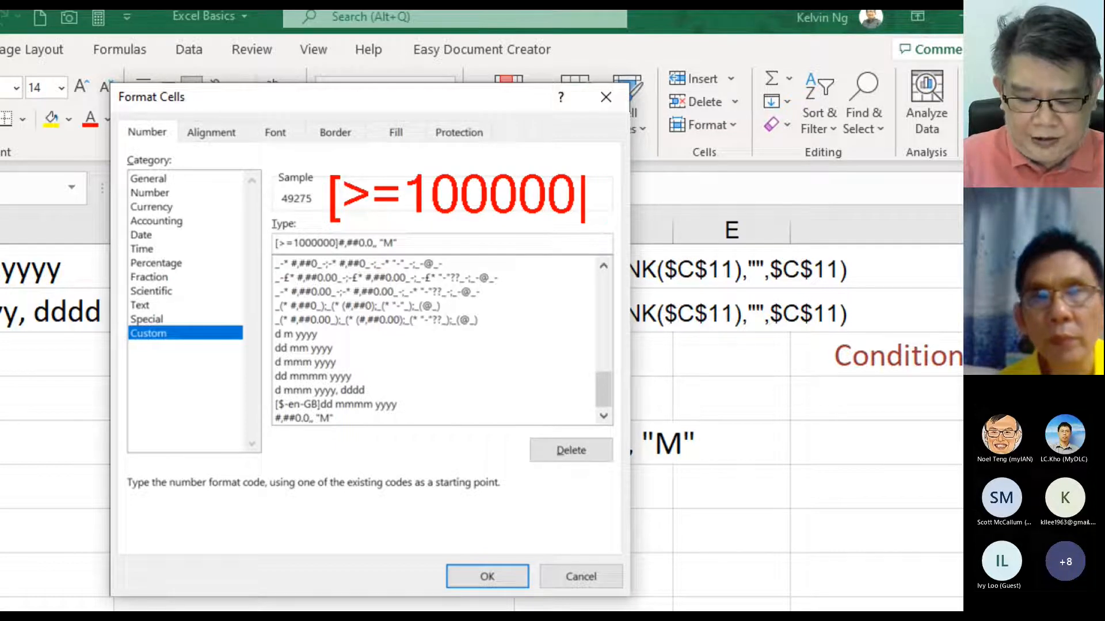
type("0")
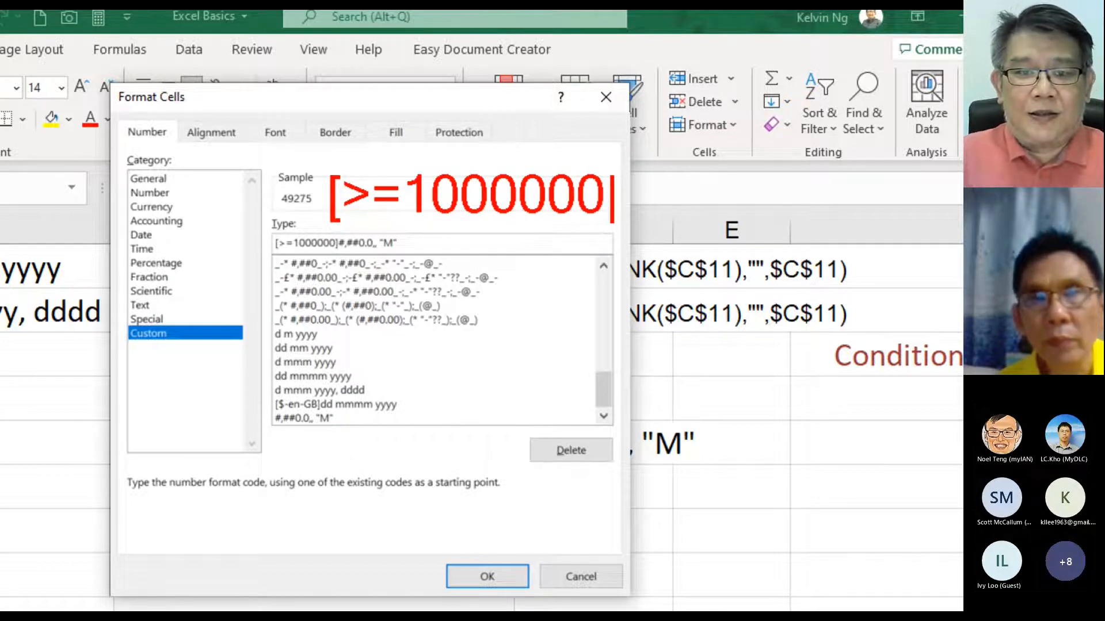
type("]")
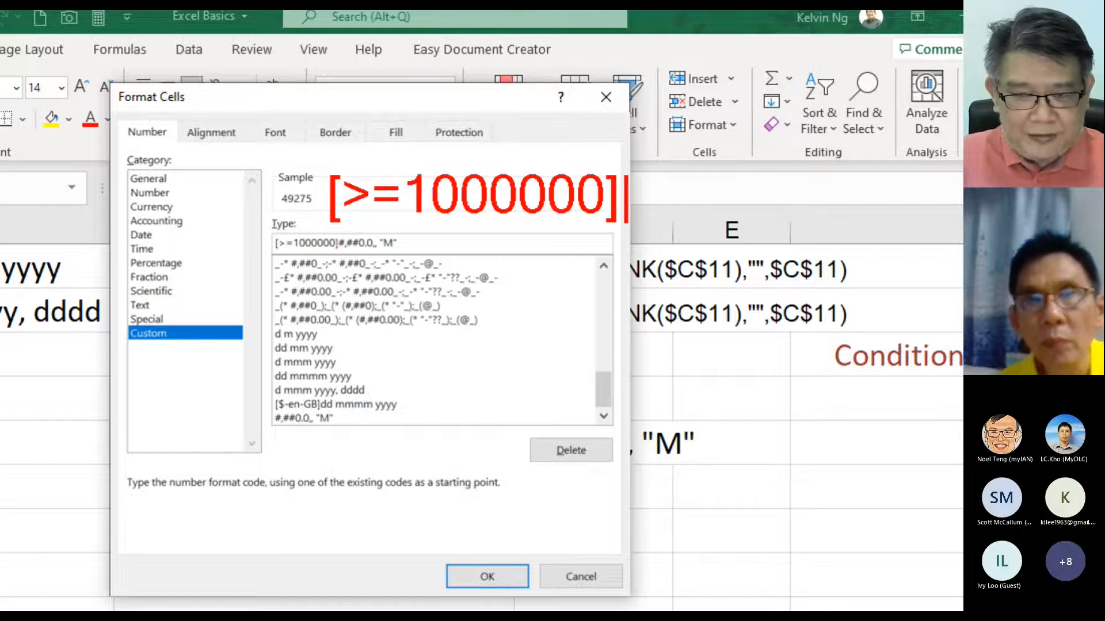
type("#,##")
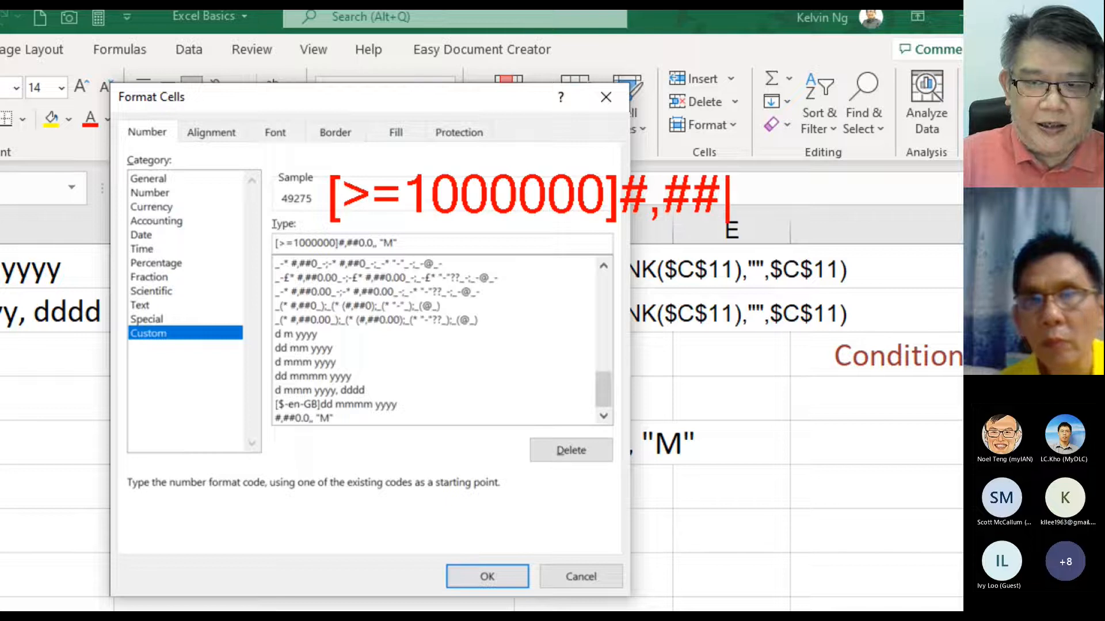
type("-0")
key("BackSpace")
key("BackSpace")
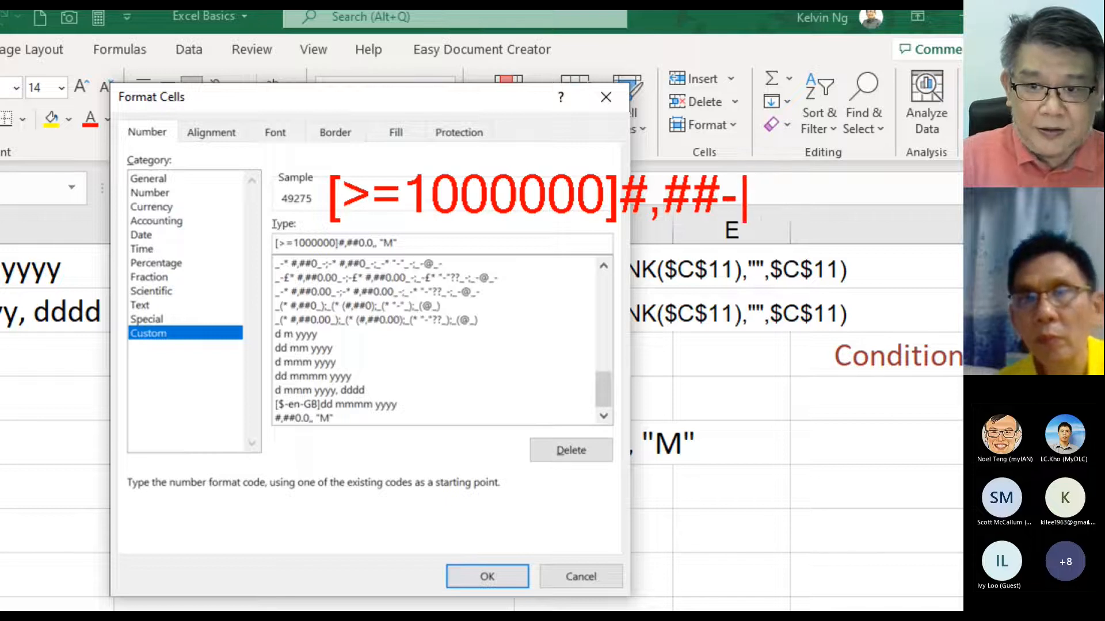
type("0.0")
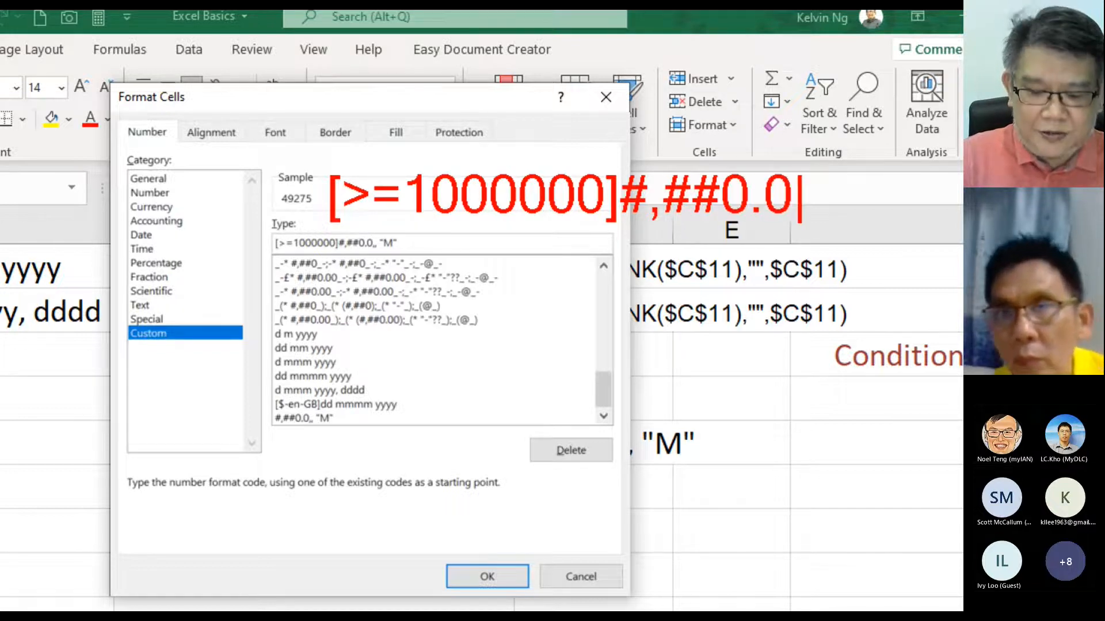
type(",, \"M\"")
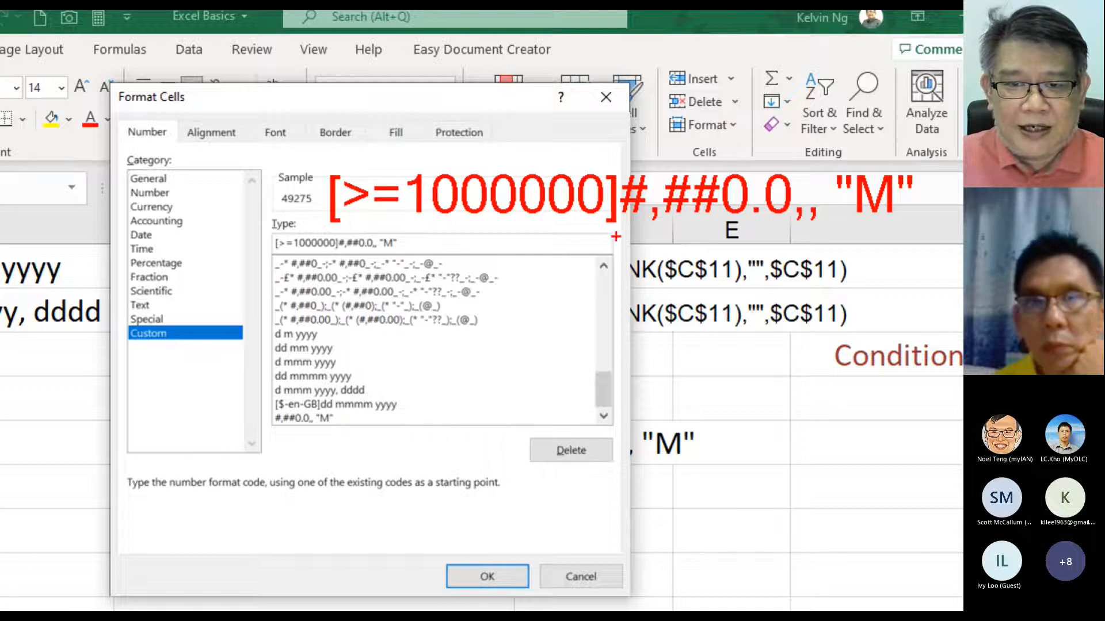
left_click_drag(606, 226, 325, 232)
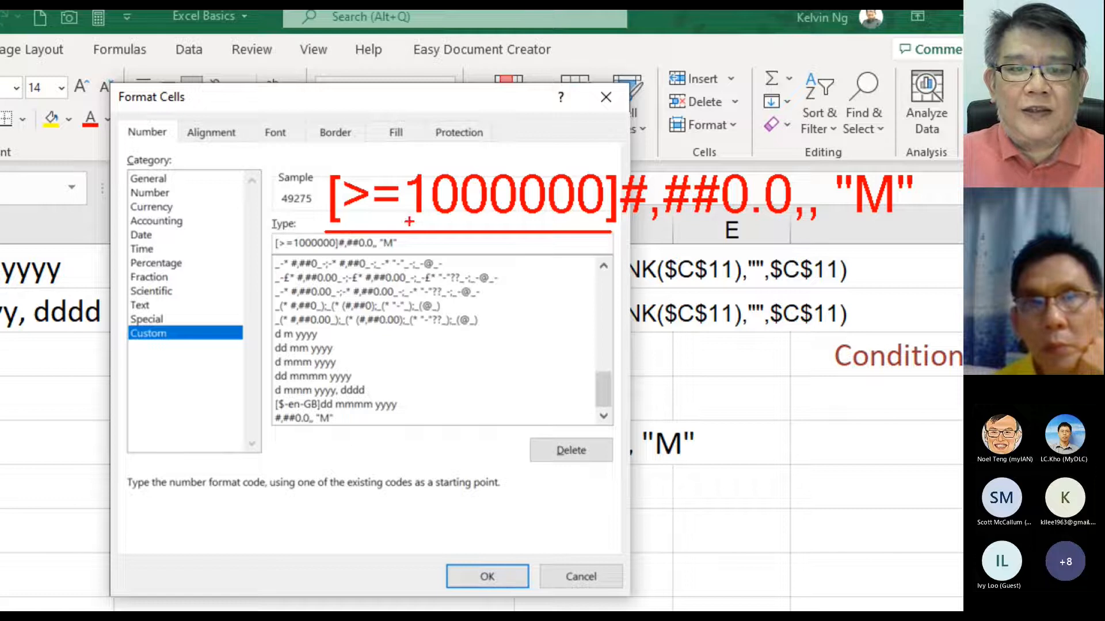
mouse_move(492, 237)
left_mouse_down()
mouse_move(492, 350)
mouse_move(442, 403)
left_mouse_up()
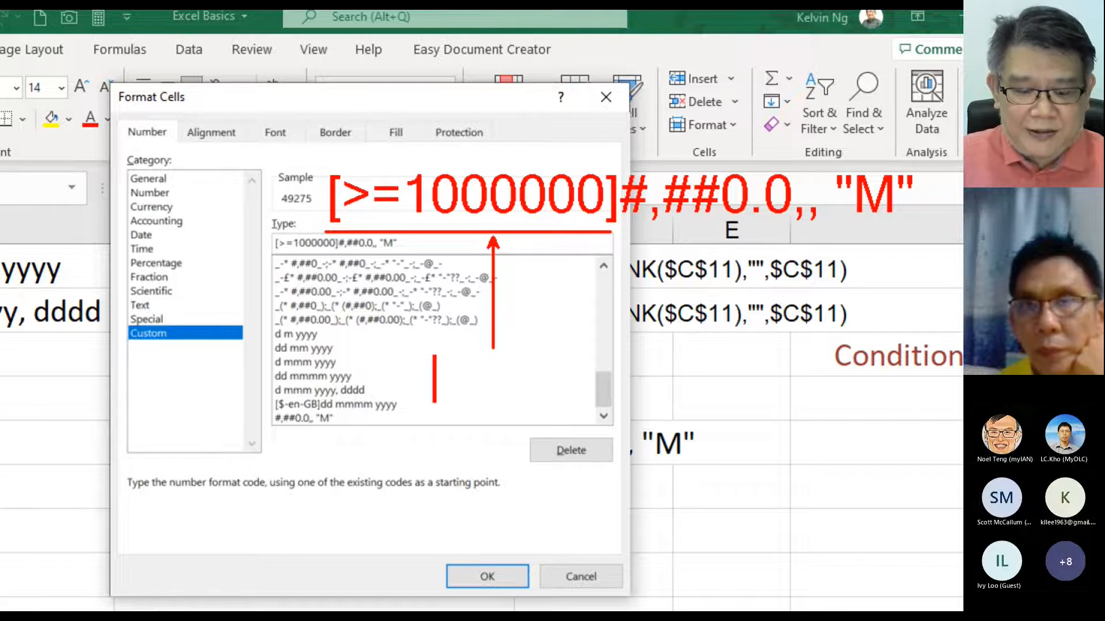
type("Cont")
key("BackSpace")
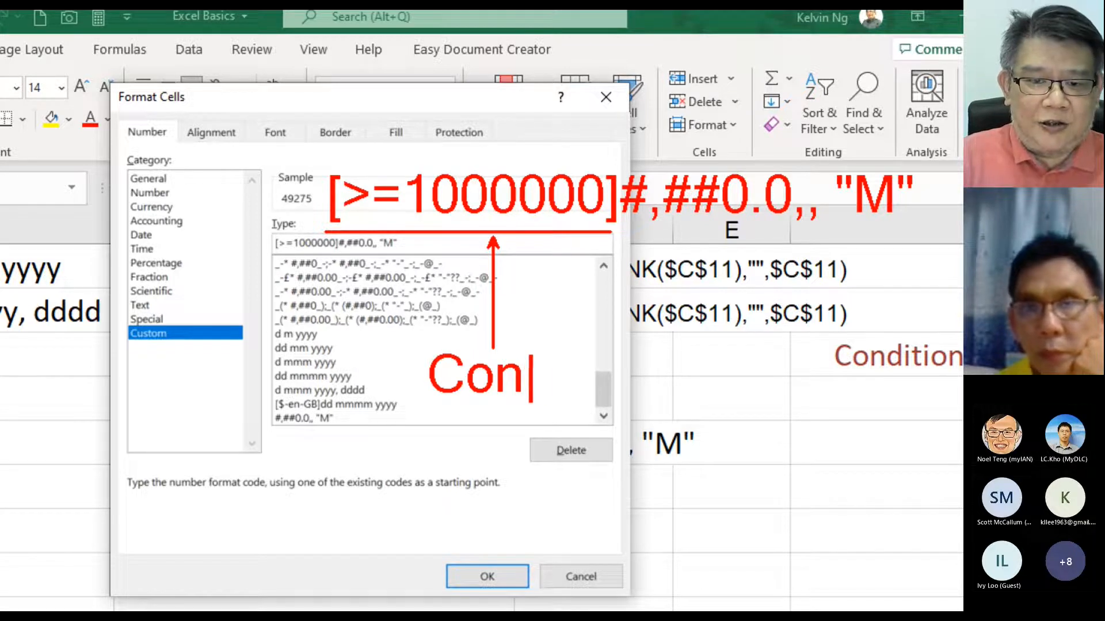
type("ditio")
key("BackSpace")
type("tion")
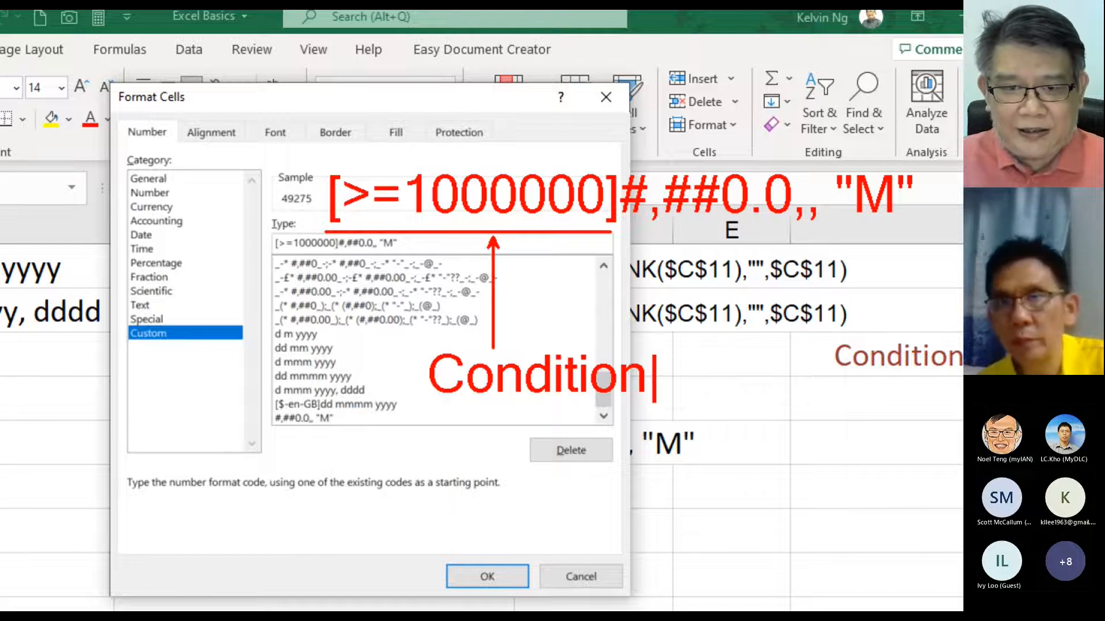
key("Escape")
mouse_move(488, 153)
left_mouse_down()
mouse_move(495, 175)
mouse_move(529, 121)
left_mouse_up()
mouse_move(540, 172)
left_mouse_down()
mouse_move(579, 122)
mouse_move(695, 138)
mouse_move(718, 171)
mouse_move(722, 145)
left_mouse_up()
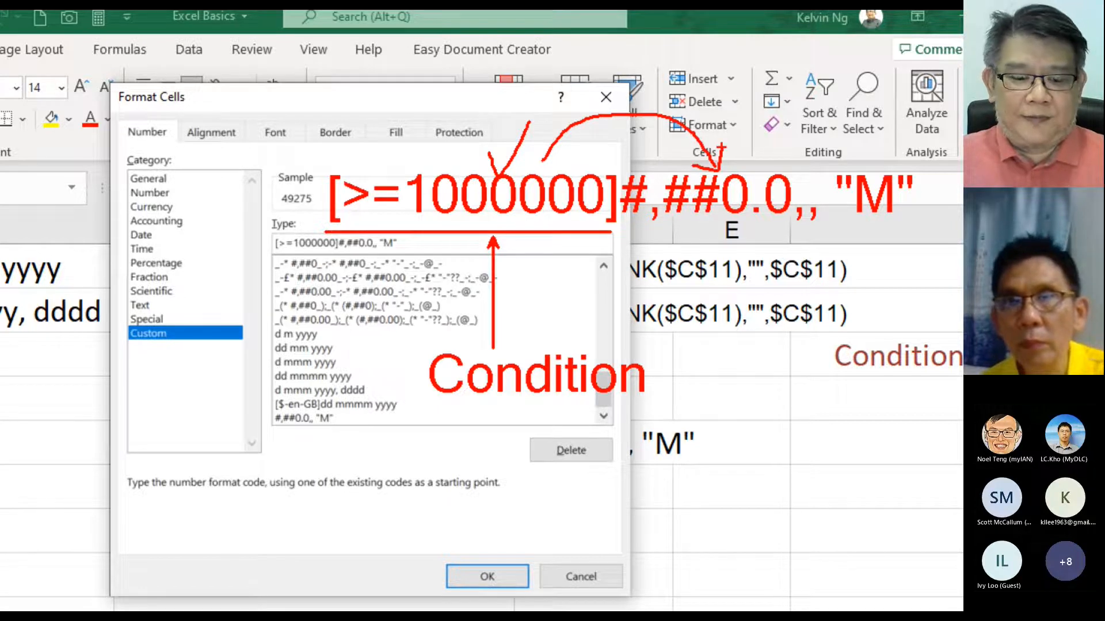
mouse_move(528, 62)
left_mouse_down()
mouse_move(493, 90)
mouse_move(522, 92)
left_mouse_up()
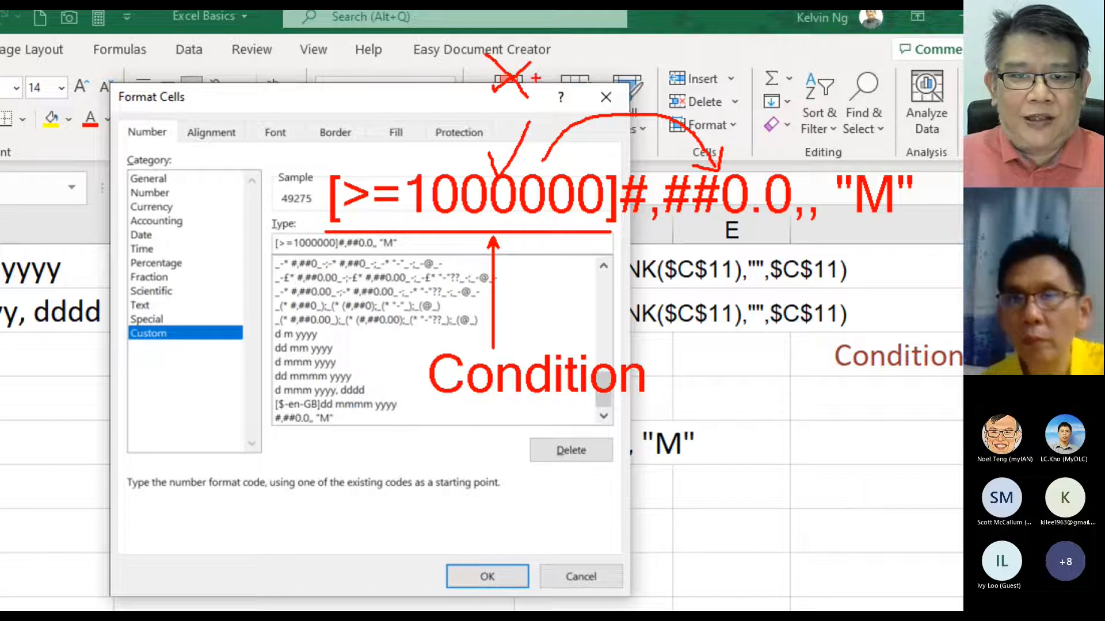
mouse_move(578, 34)
left_mouse_down()
mouse_move(618, 26)
mouse_move(604, 92)
mouse_move(619, 89)
mouse_move(610, 87)
left_mouse_up()
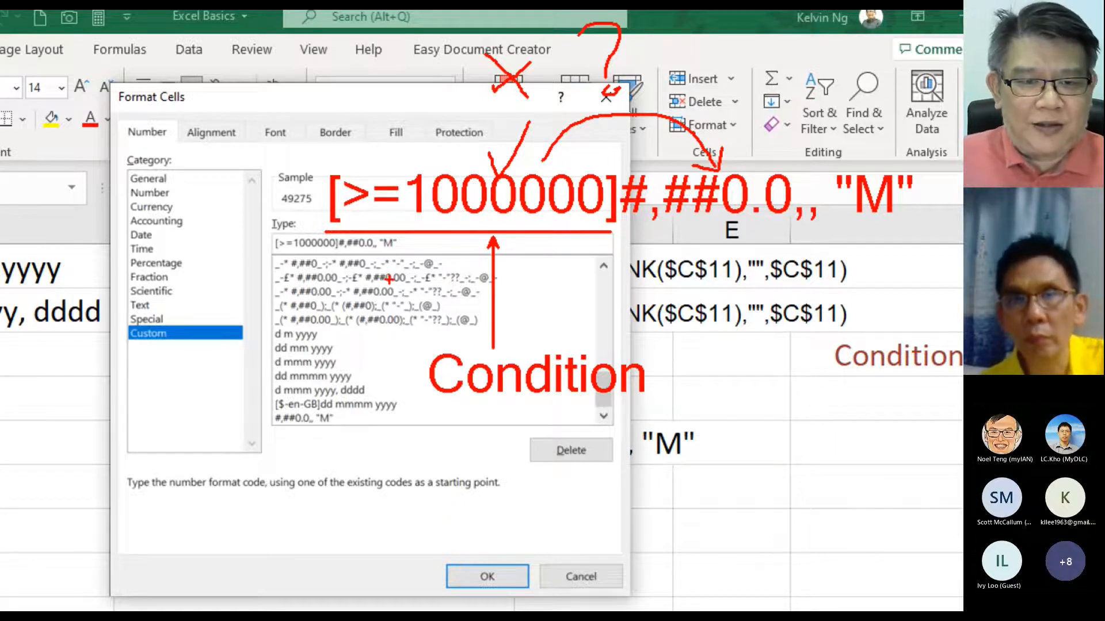
key("Escape")
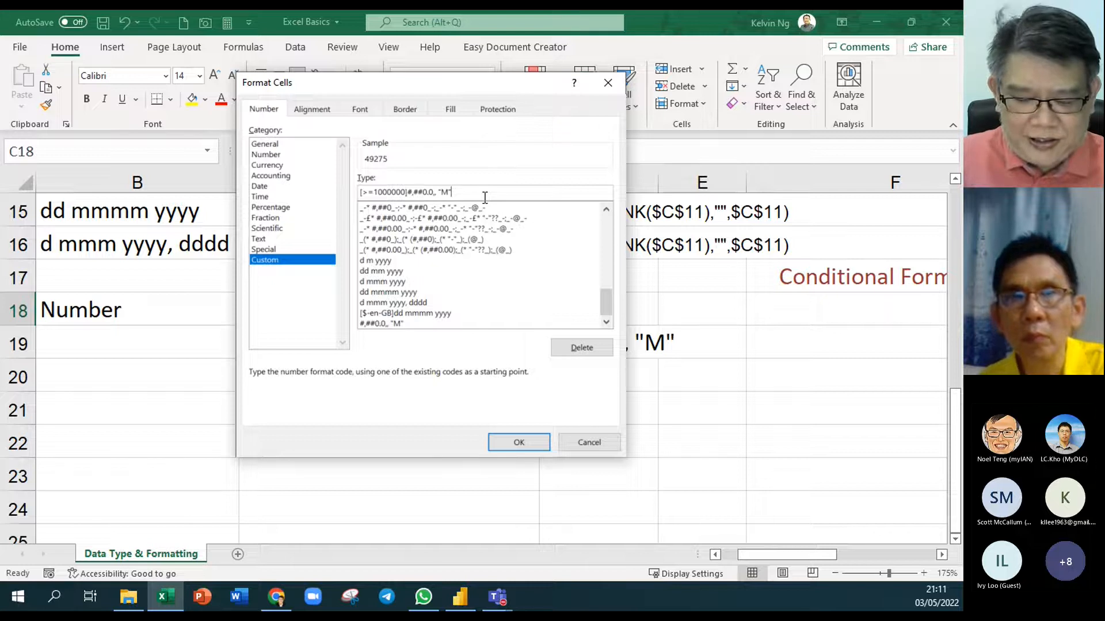
Append the section [>=1000]#,##0.0, "k" so 49275 previews as 49.3 k
type(";")
left_click_drag(474, 192, 270, 194)
key("ctrl+c")
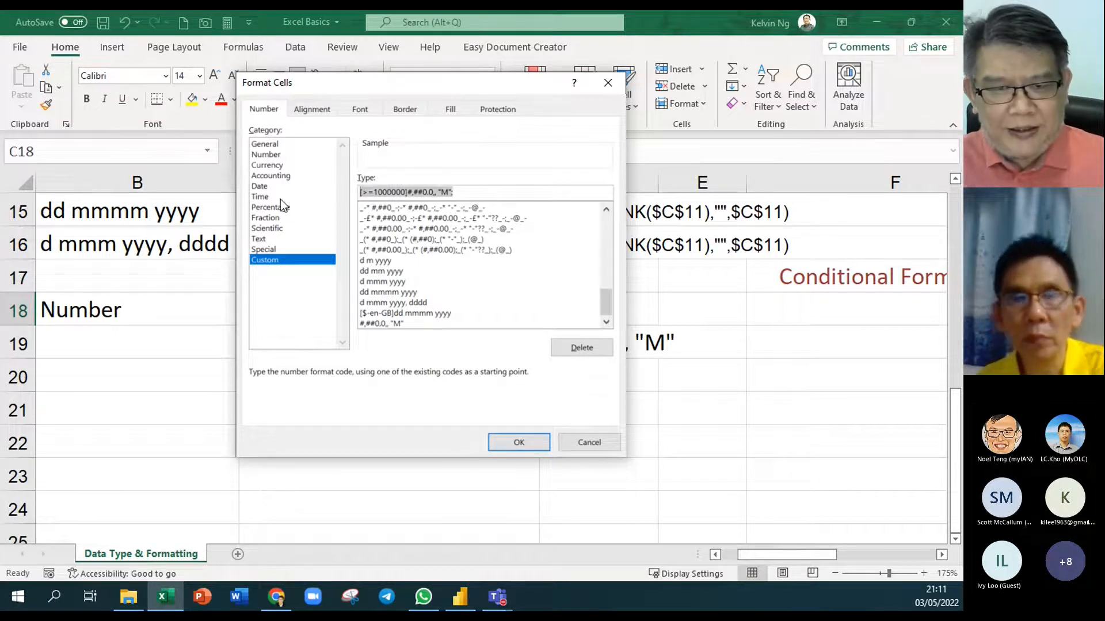
left_click(475, 194)
key("ctrl+v")
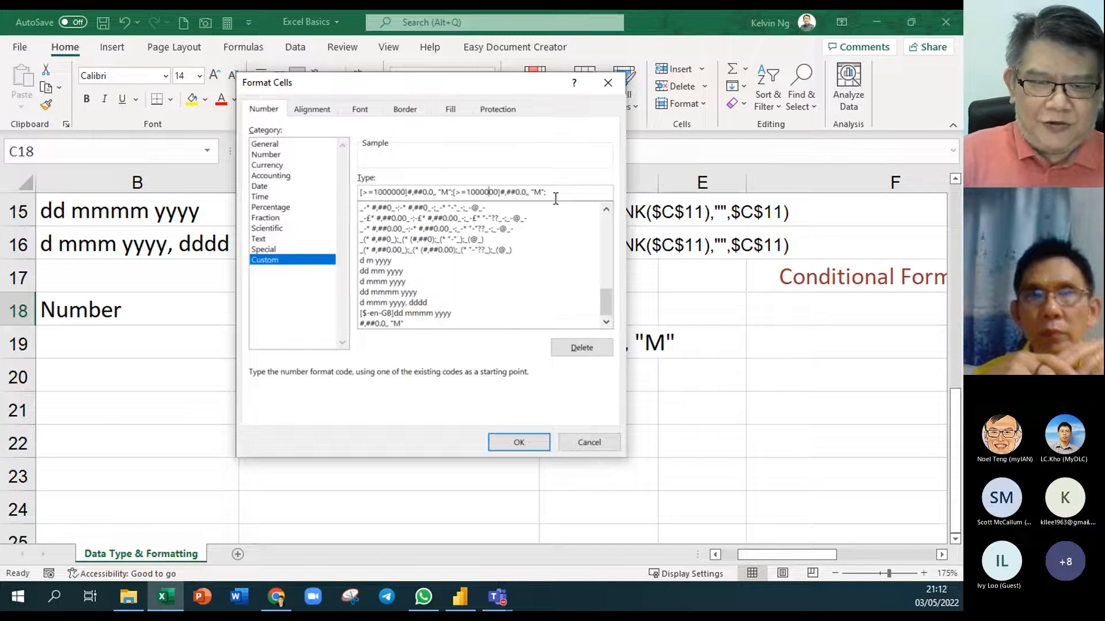
key("BackSpace")
key("BackSpace")
key("BackSpace")
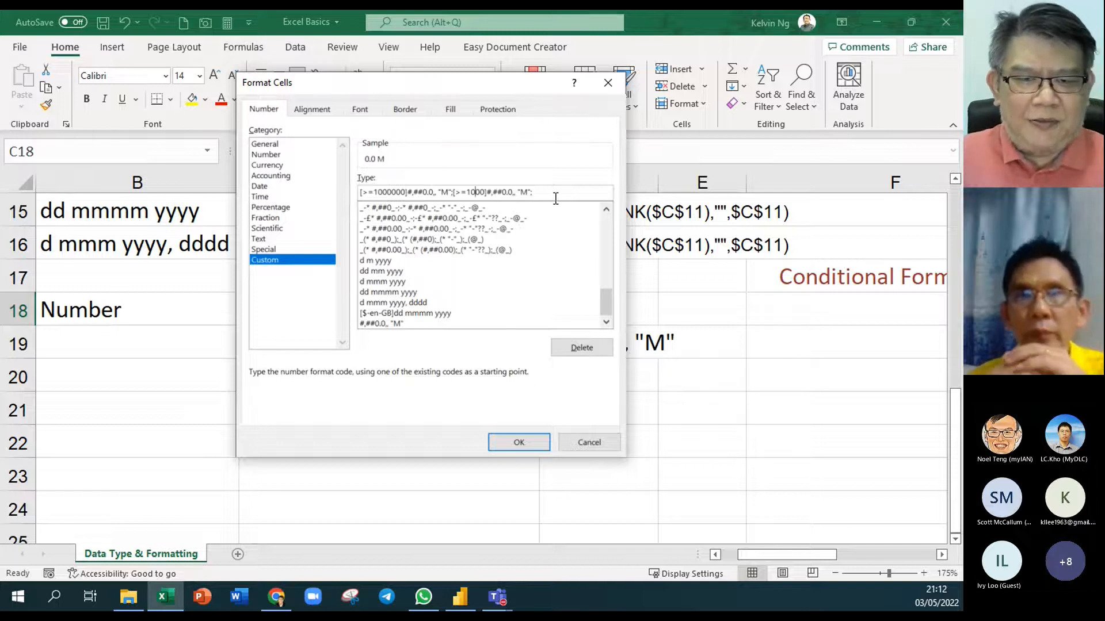
key("BackSpace")
type("k")
left_click(516, 192)
key("BackSpace")
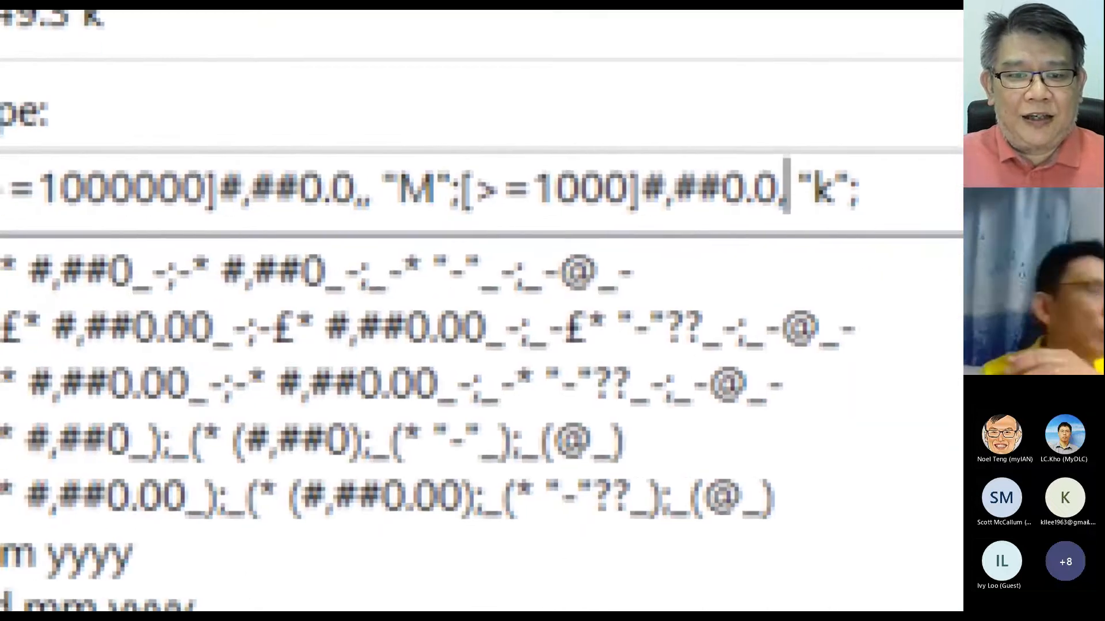
mouse_move(115, 152)
left_mouse_down()
mouse_move(121, 167)
mouse_move(176, 78)
left_mouse_up()
mouse_move(184, 141)
left_mouse_down()
mouse_move(375, 119)
mouse_move(397, 154)
mouse_move(360, 153)
mouse_move(377, 156)
mouse_move(411, 122)
mouse_move(422, 90)
left_mouse_up()
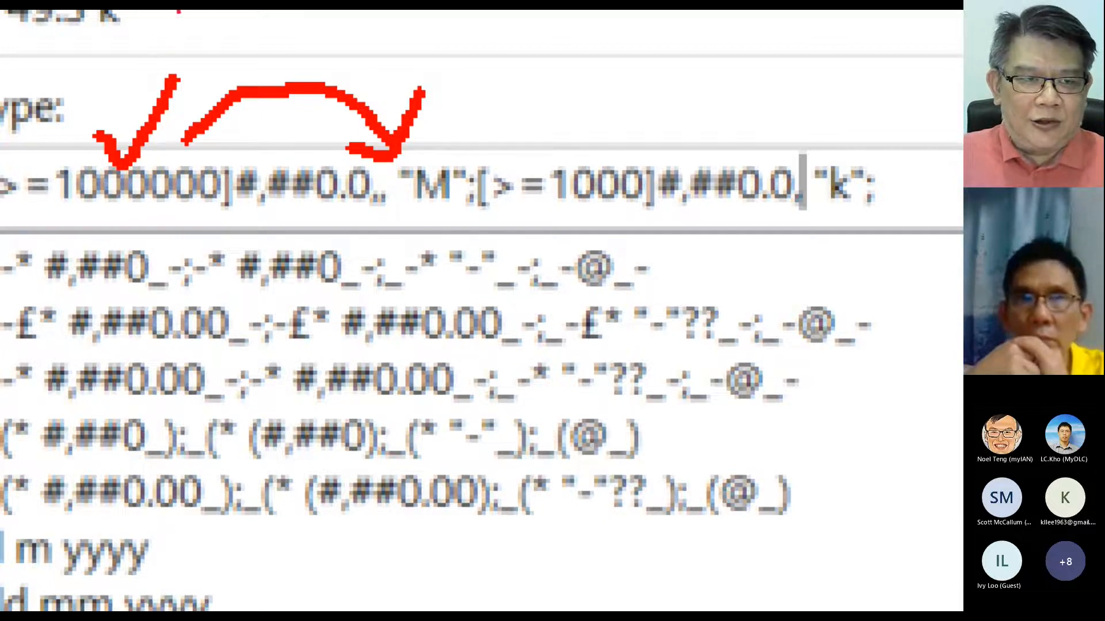
left_click_drag(180, 10, 112, 72)
mouse_move(147, 11)
left_mouse_down()
mouse_move(178, 42)
mouse_move(189, 75)
mouse_move(478, 24)
mouse_move(572, 147)
left_mouse_up()
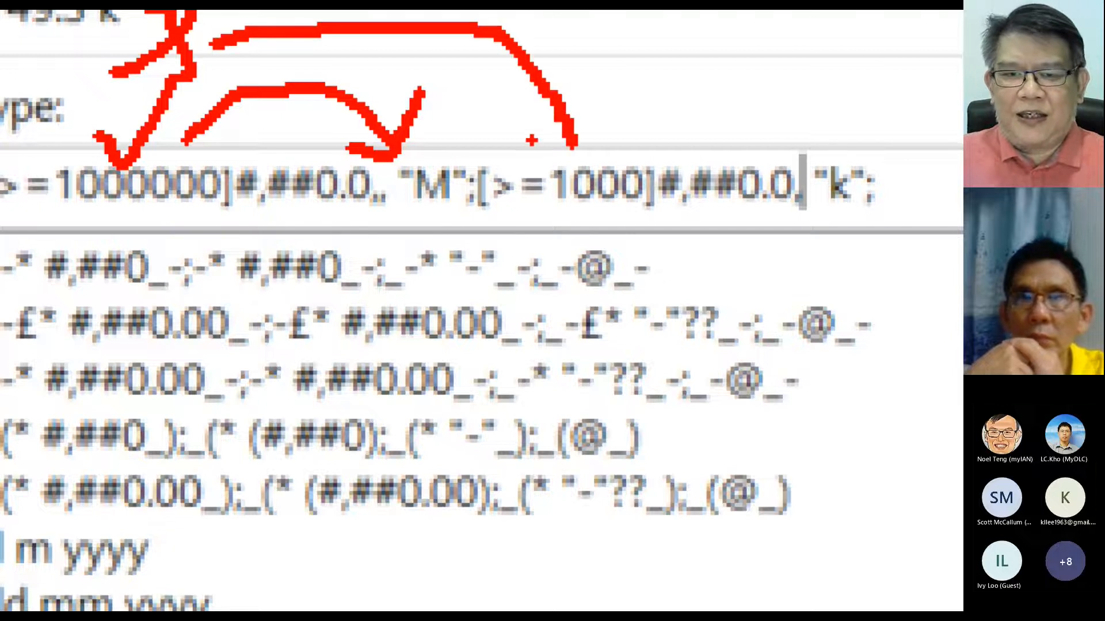
mouse_move(601, 148)
left_mouse_down()
mouse_move(611, 157)
mouse_move(653, 72)
left_mouse_up()
mouse_move(689, 138)
left_mouse_down()
mouse_move(776, 122)
mouse_move(828, 163)
left_mouse_up()
mouse_move(817, 109)
left_mouse_down()
mouse_move(826, 141)
mouse_move(780, 174)
left_mouse_up()
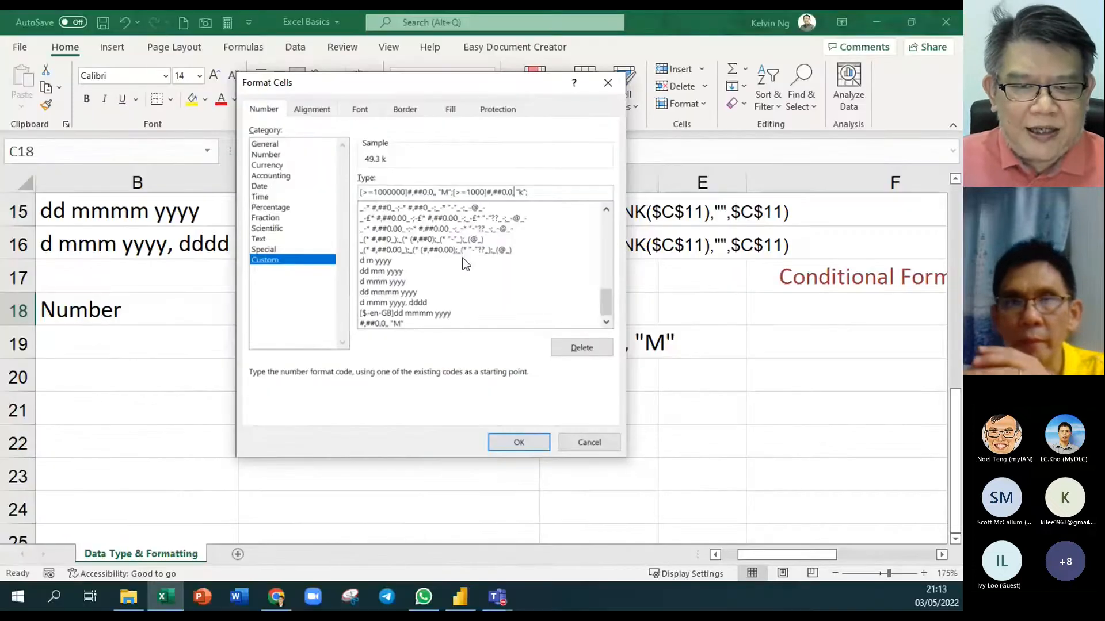
Append a 0.00 fallback section to C18's custom format, copy the code, and apply it
type("0.00")
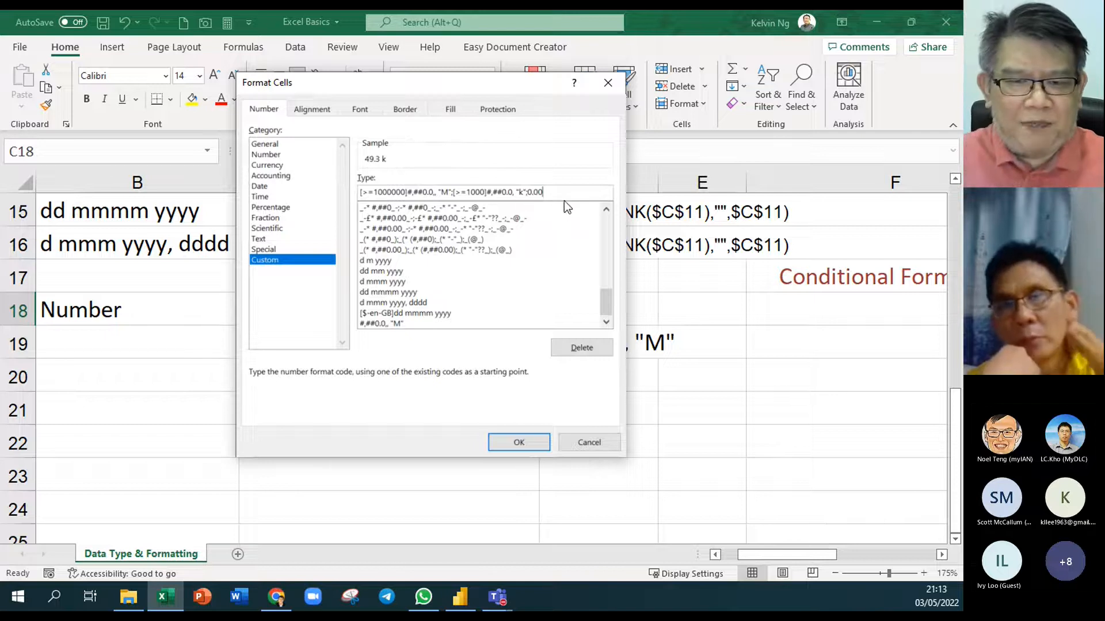
left_click_drag(565, 197, 311, 176)
key("ctrl+c")
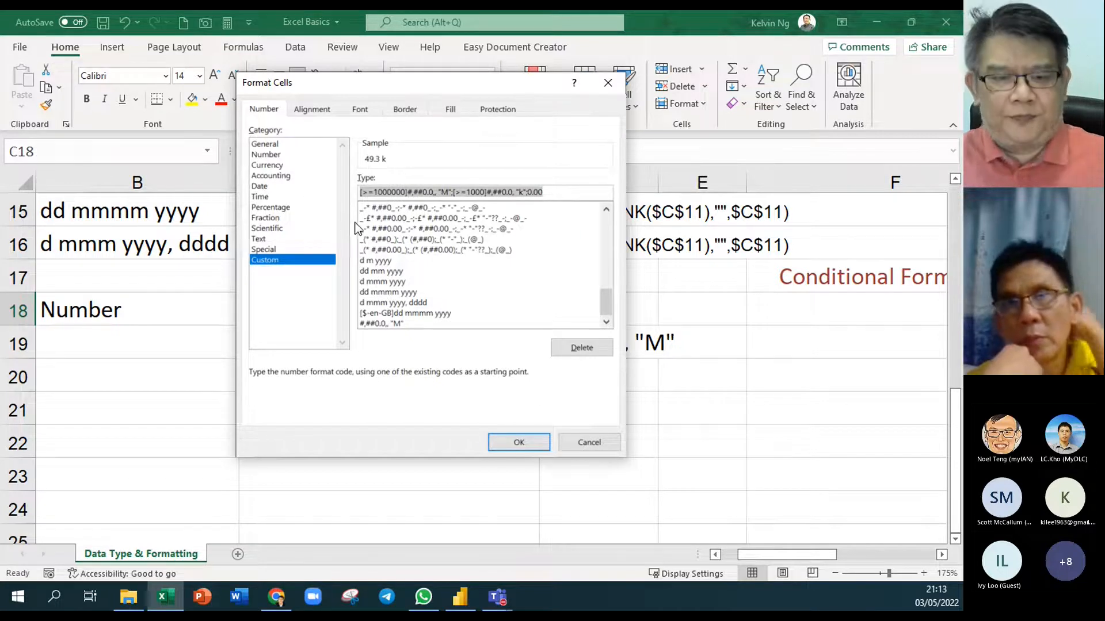
left_click(510, 442)
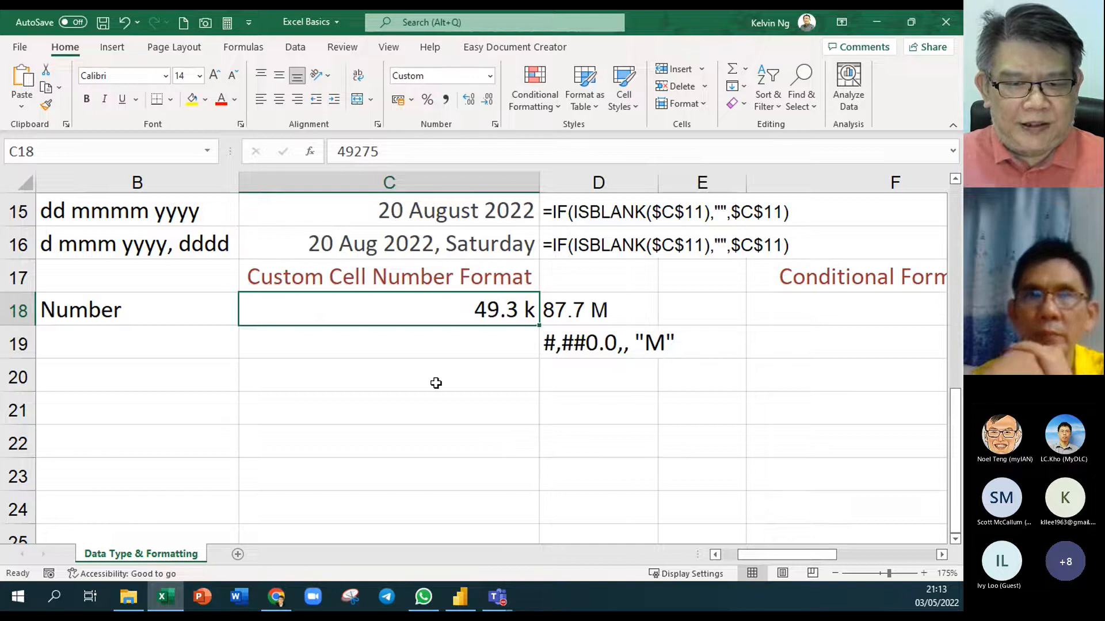
Paste the copied three-section format code into cell C20
left_click(435, 383)
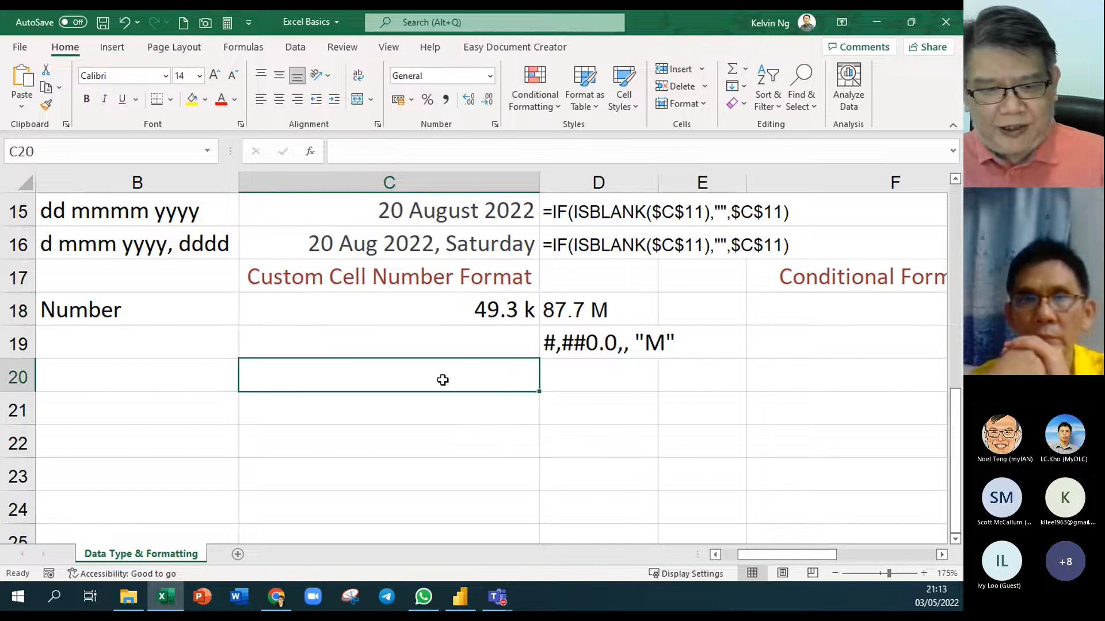
key("ctrl+v")
left_click(478, 428)
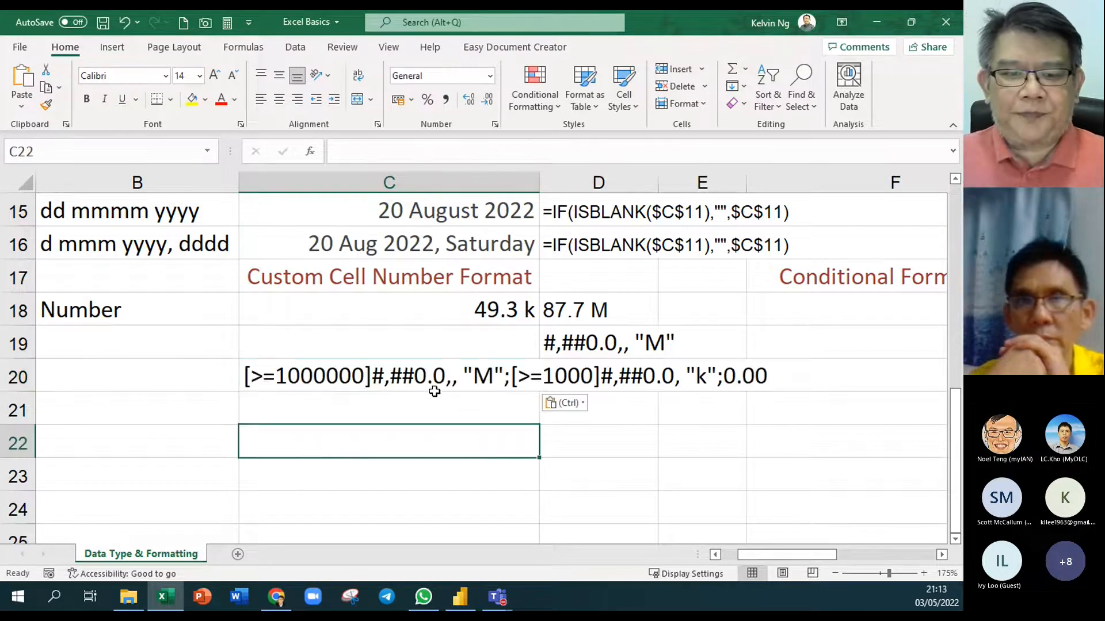
Colour the [>=1000] thousands section of C20's code red, then pick a red fill for C18
double_click(440, 377)
left_click_drag(511, 377, 718, 383)
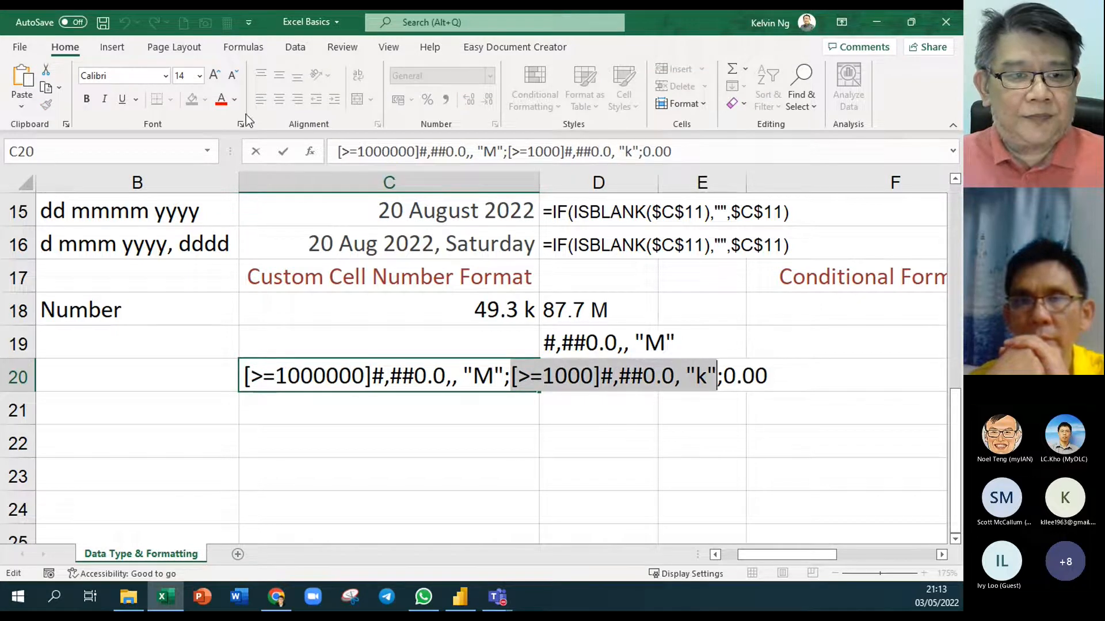
left_click(221, 99)
left_click(379, 434)
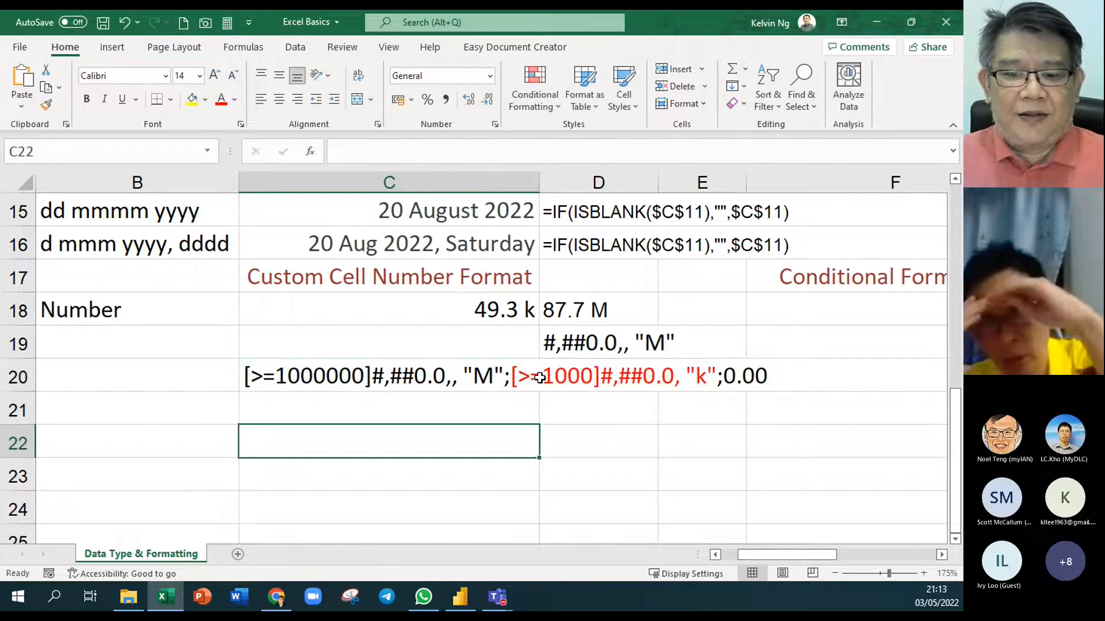
left_click(455, 310)
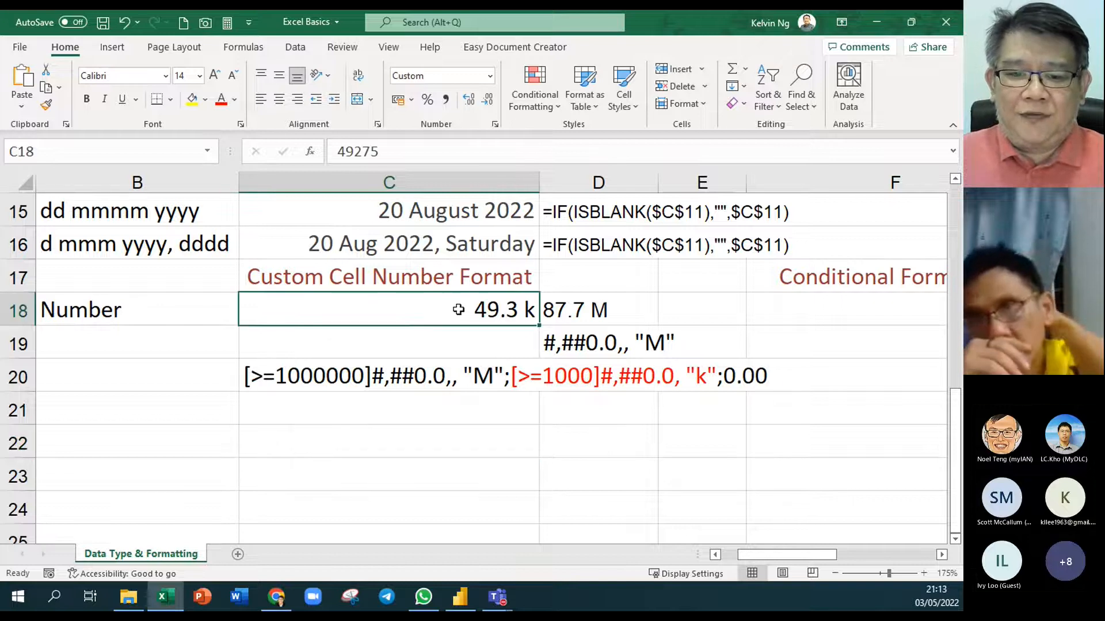
left_click(205, 100)
Give C18 a red fill with white text
left_click(206, 240)
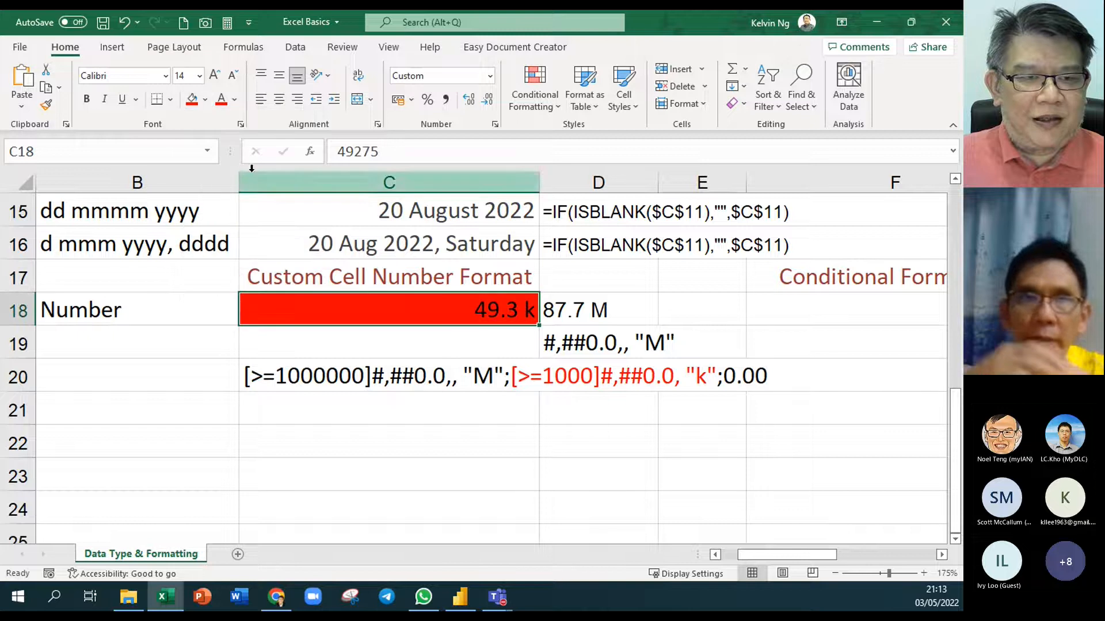
left_click(237, 105)
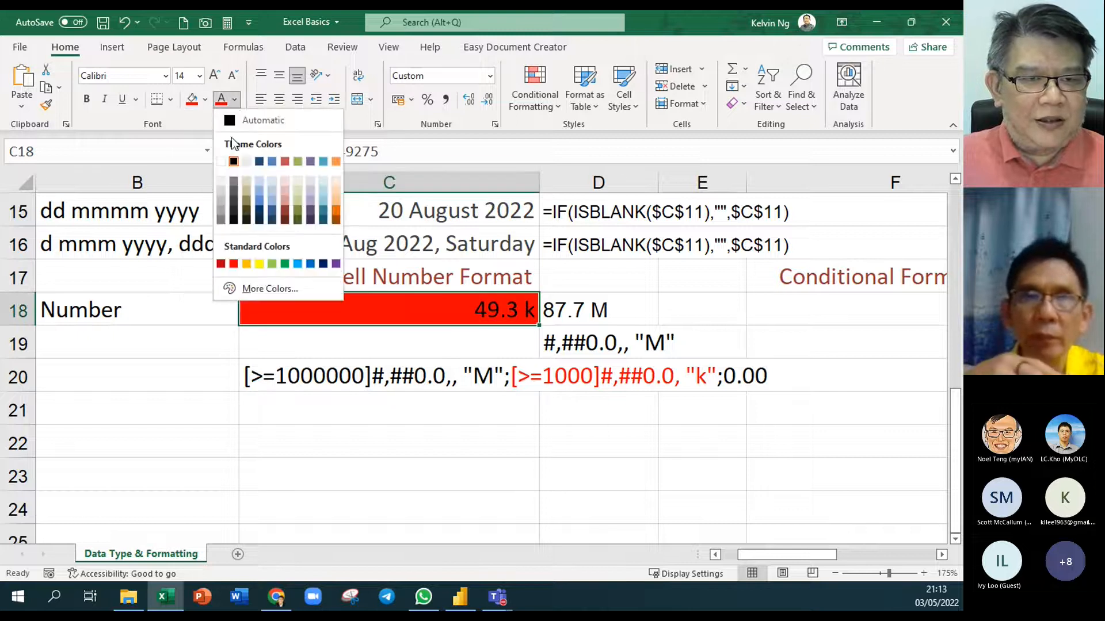
left_click(223, 165)
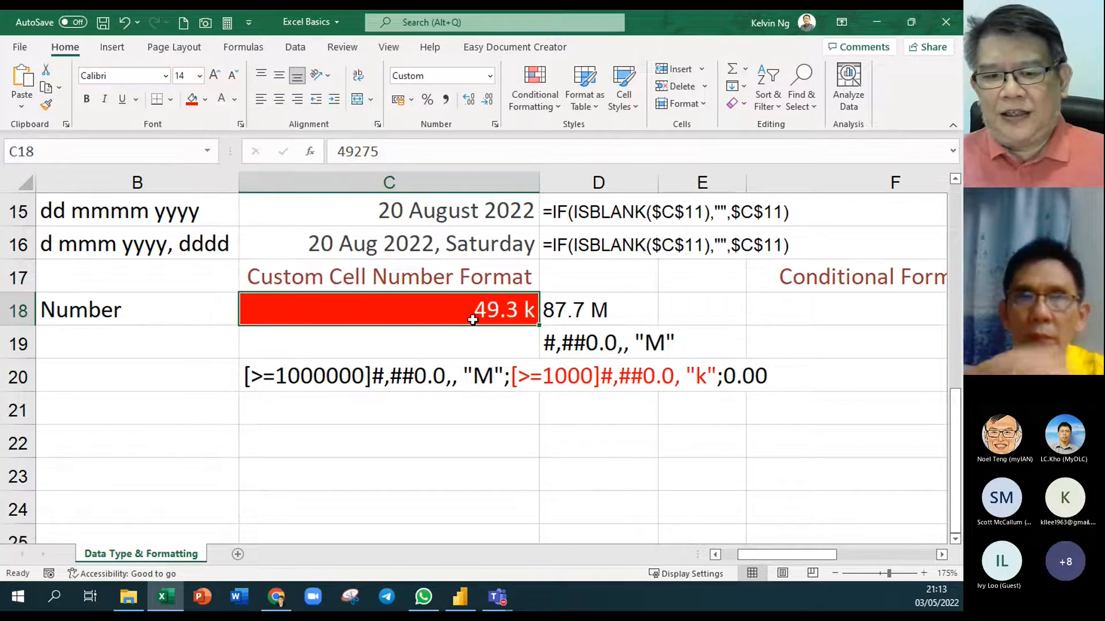
left_click(490, 456)
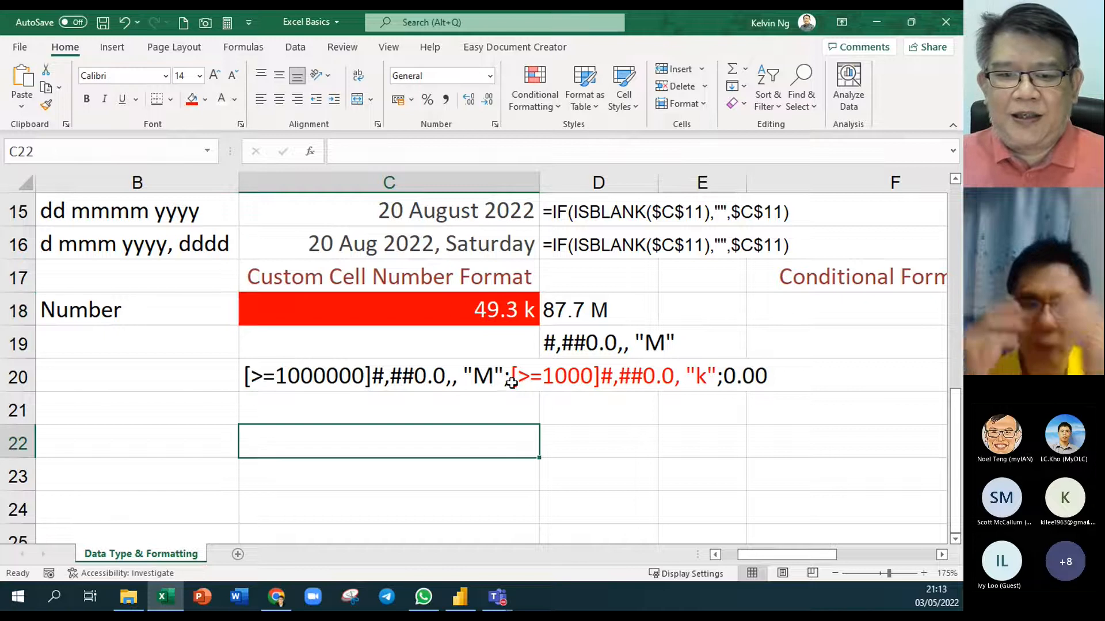
Test C18's format with 45463432, 2 and 53442, which shows 53.4 k
left_click(445, 314)
type("45463432")
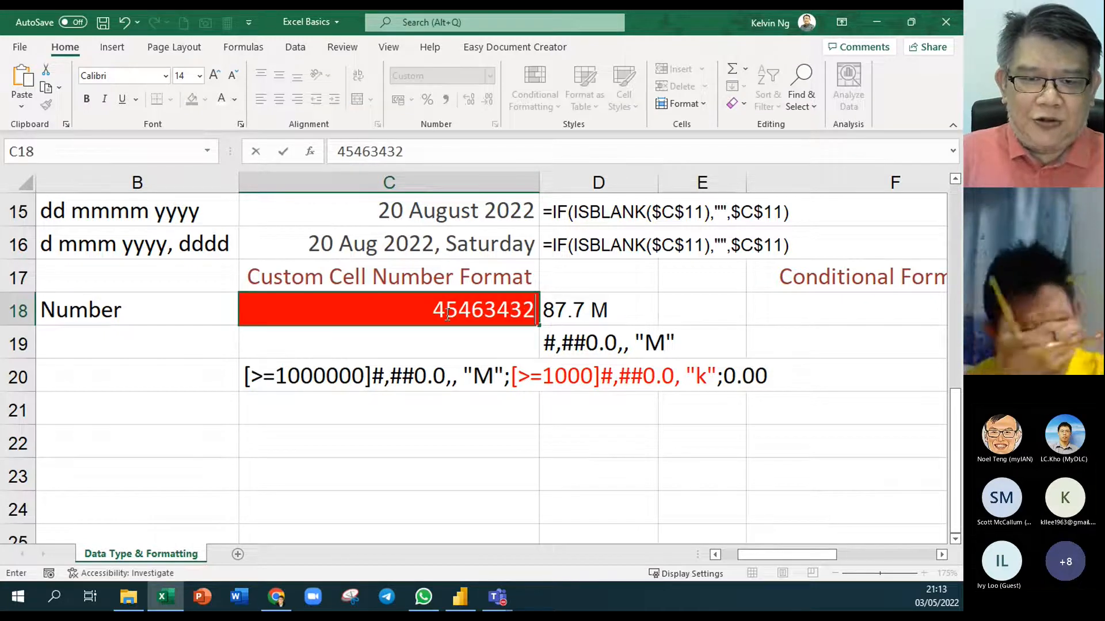
key("Return")
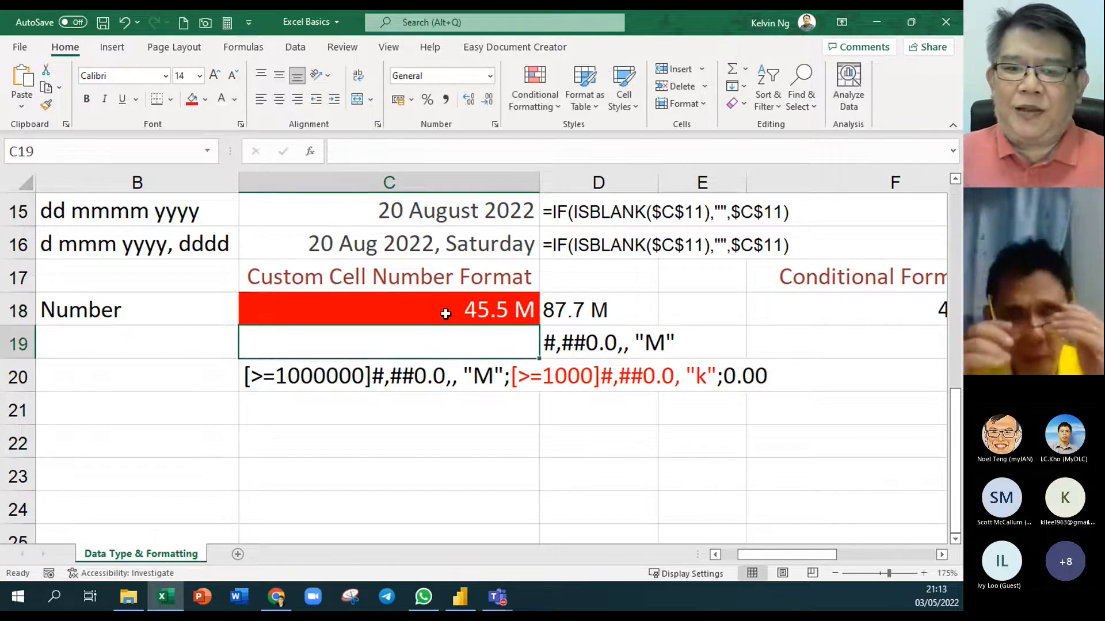
left_click(446, 313)
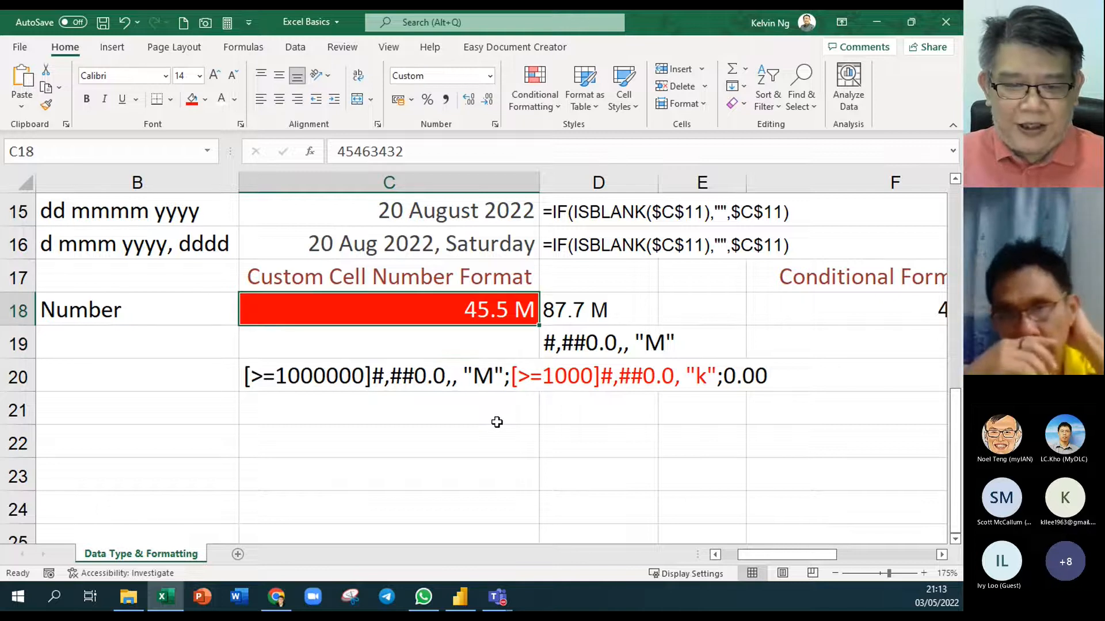
type("2")
key("Return")
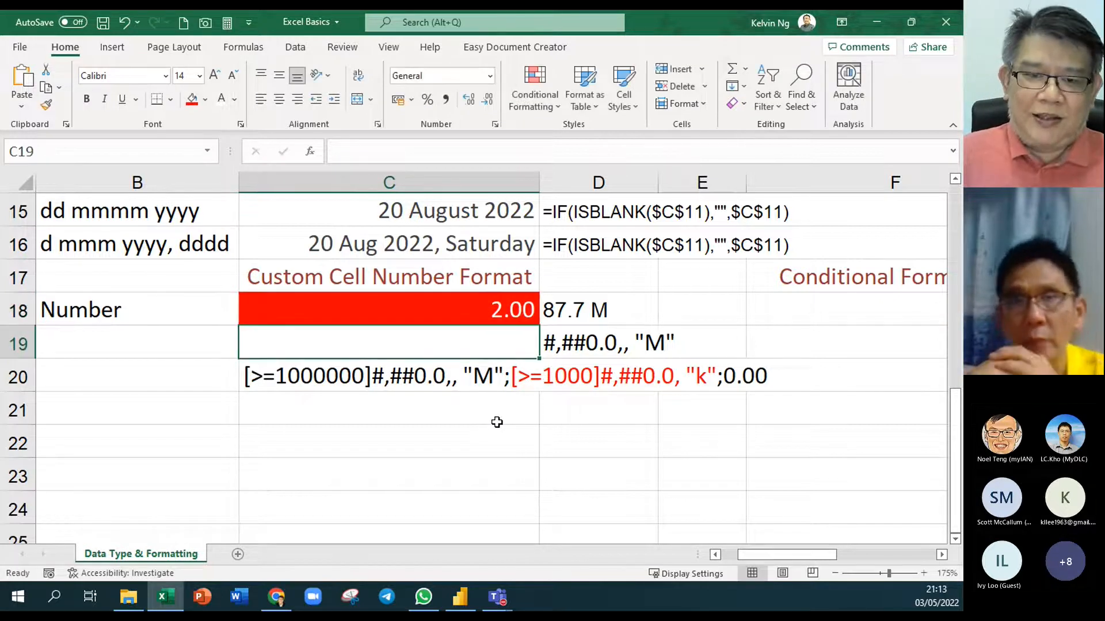
left_click(400, 310)
type("534423")
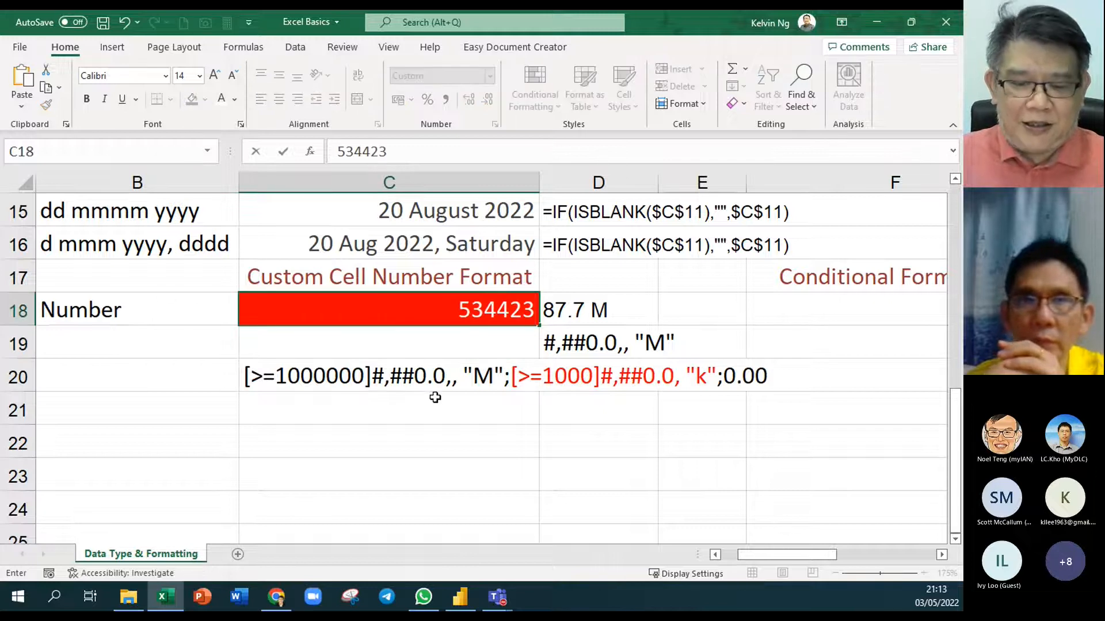
key("BackSpace")
key("Return")
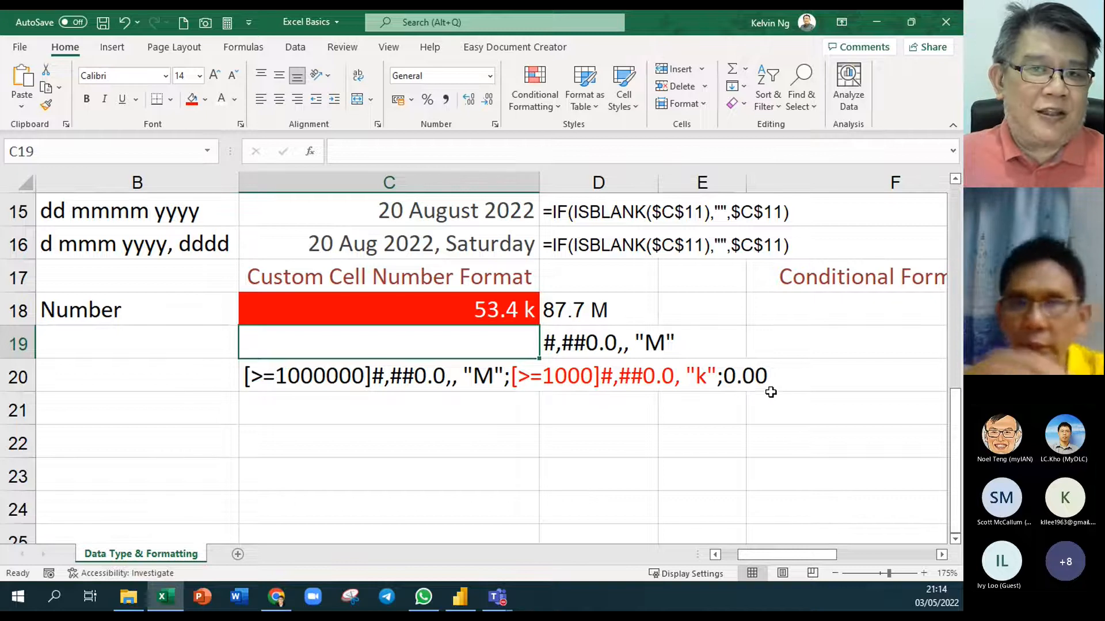
Widen column E slightly and select the Conditional Formatting area F16:F22
left_click(385, 382)
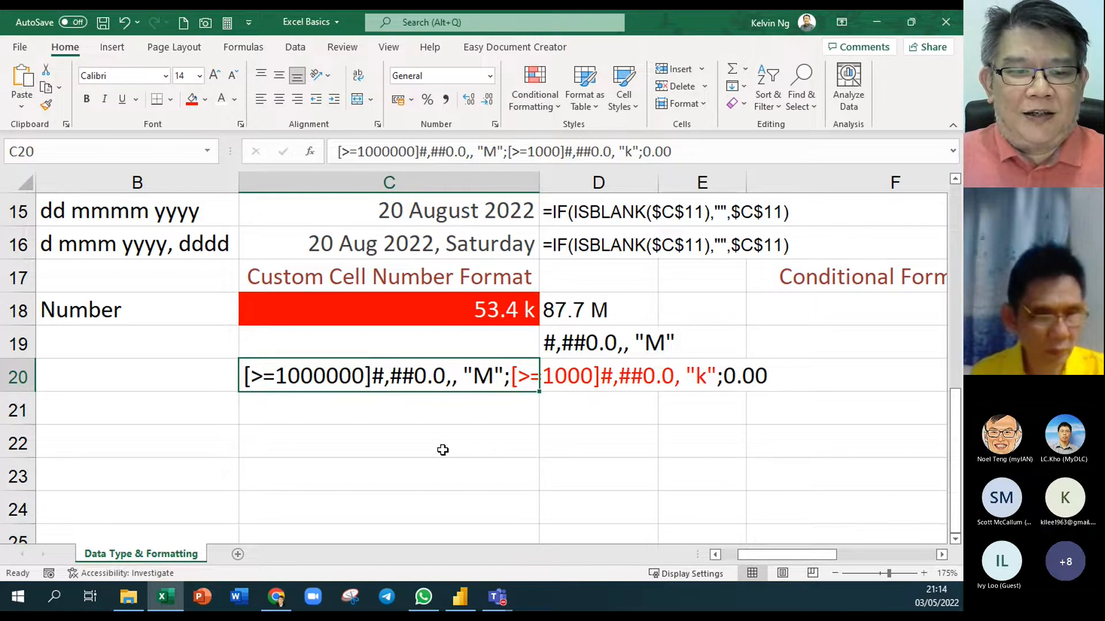
scroll(443, 450, "down", 4)
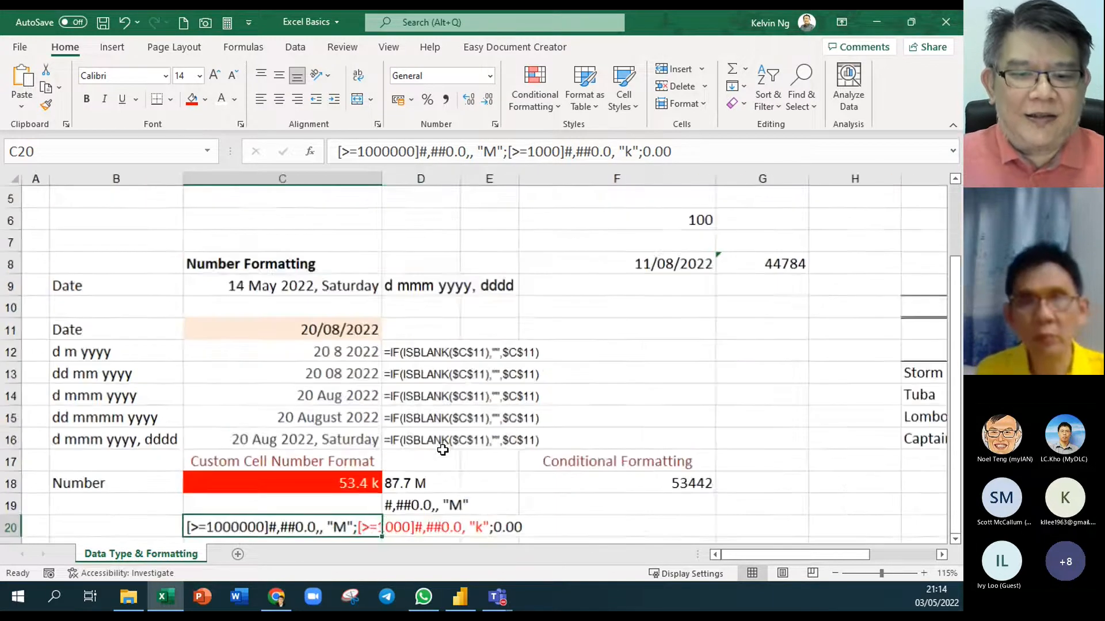
scroll(443, 450, "down", 1)
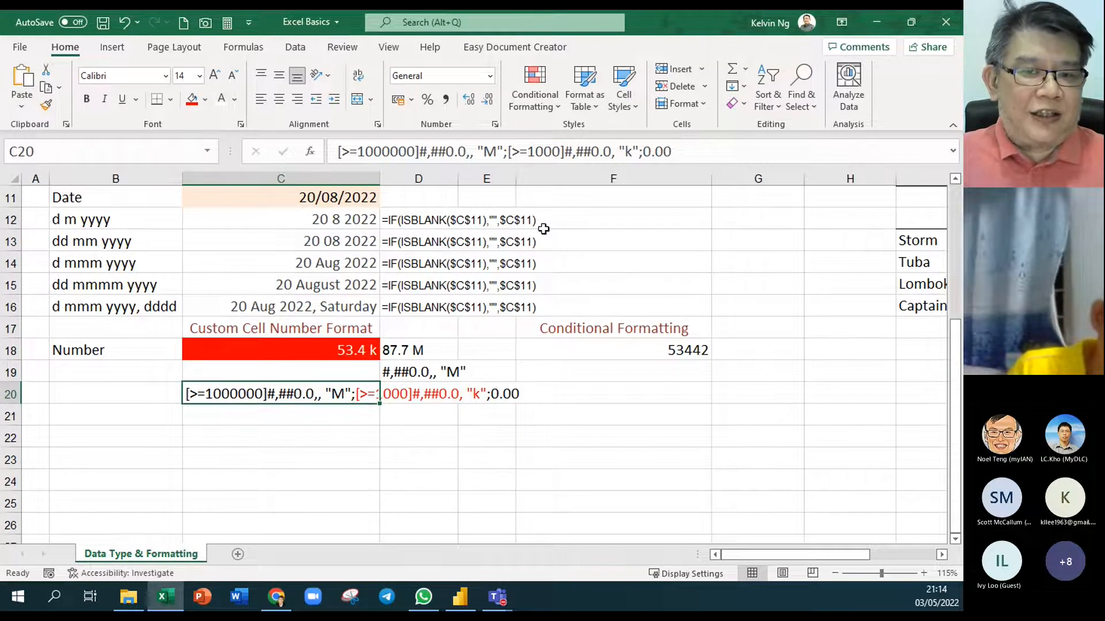
left_click_drag(516, 179, 528, 179)
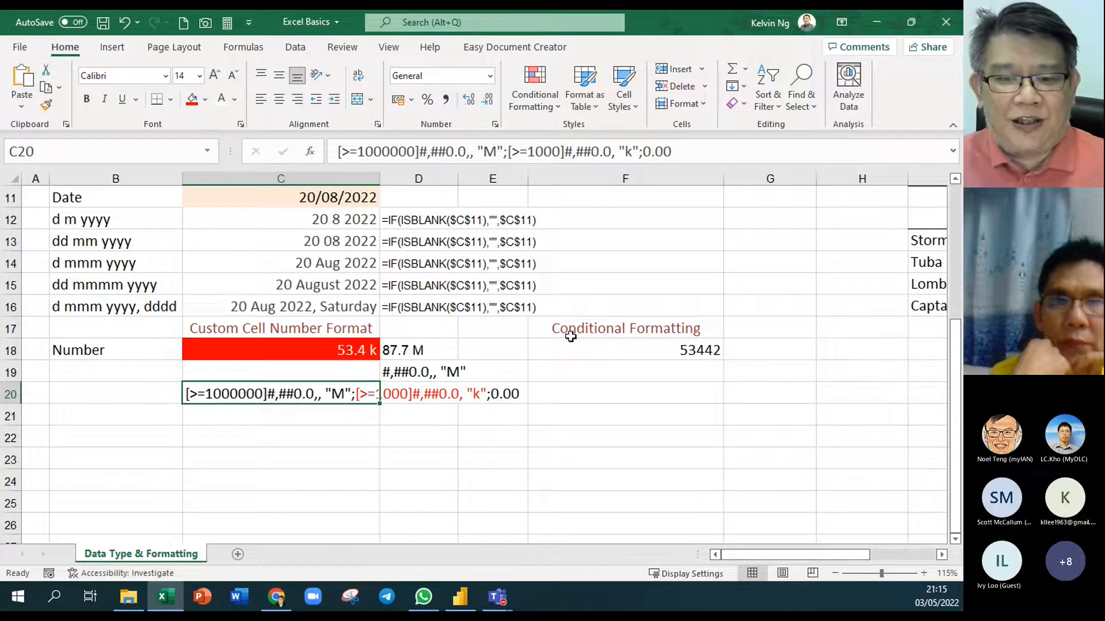
left_click_drag(641, 310, 634, 433)
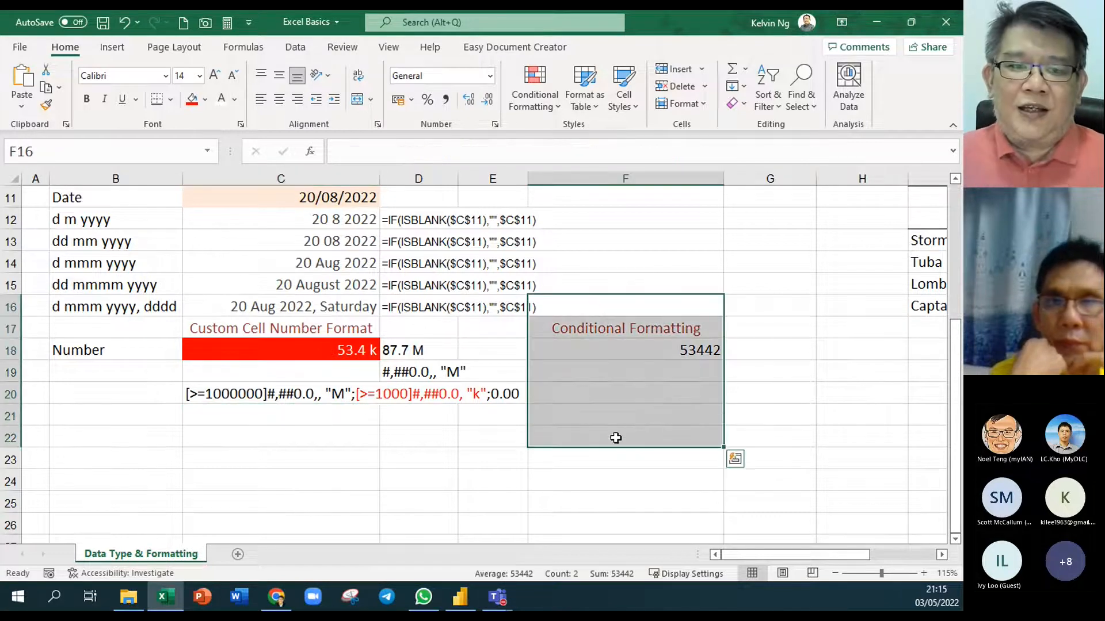
Select F18 and show the Conditional Formatting Highlight Cells Rules submenu
left_click(304, 384)
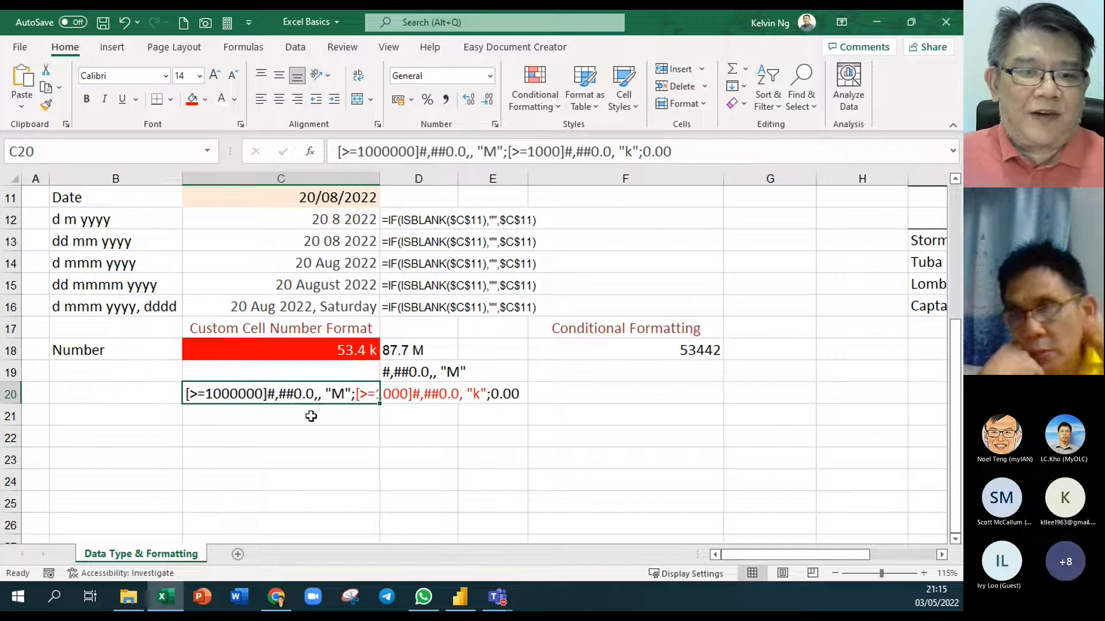
left_click(679, 355)
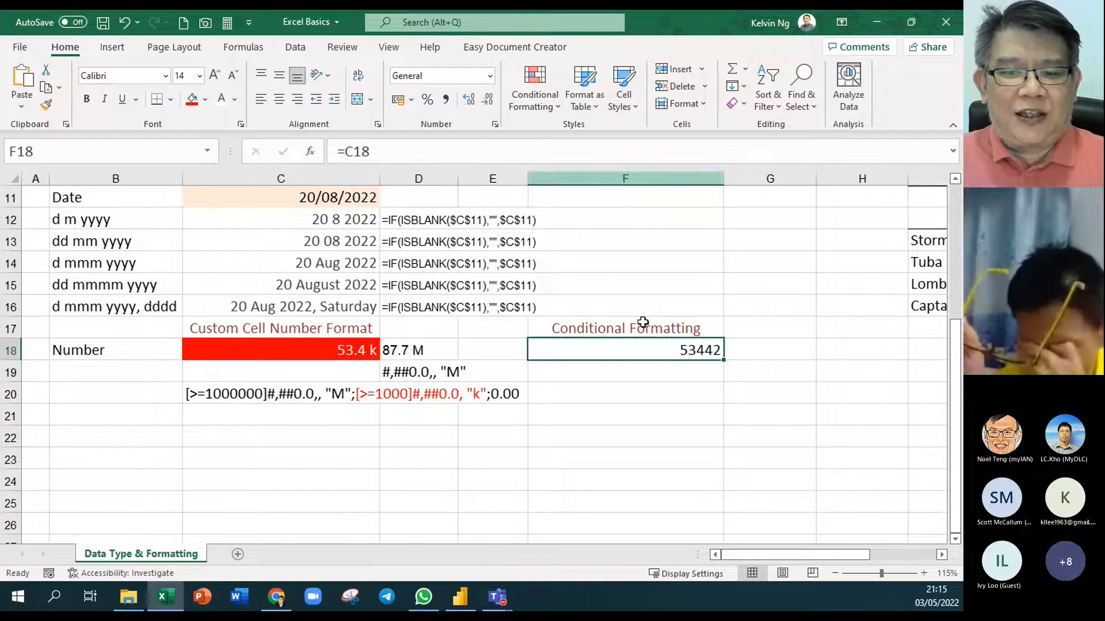
left_click(533, 95)
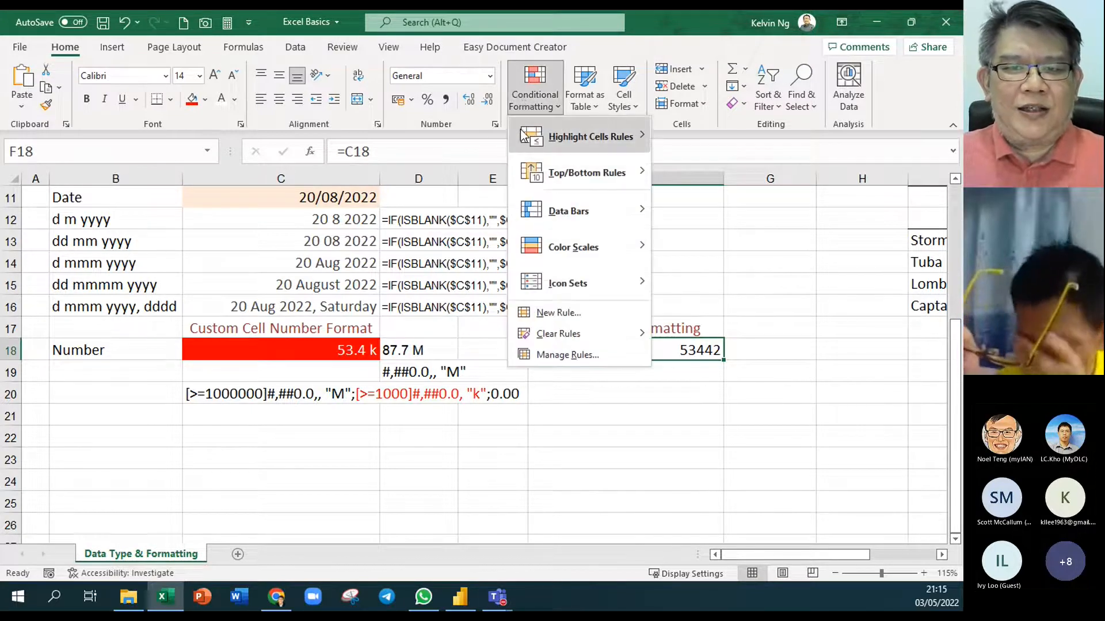
mouse_move(523, 135)
mouse_move(547, 257)
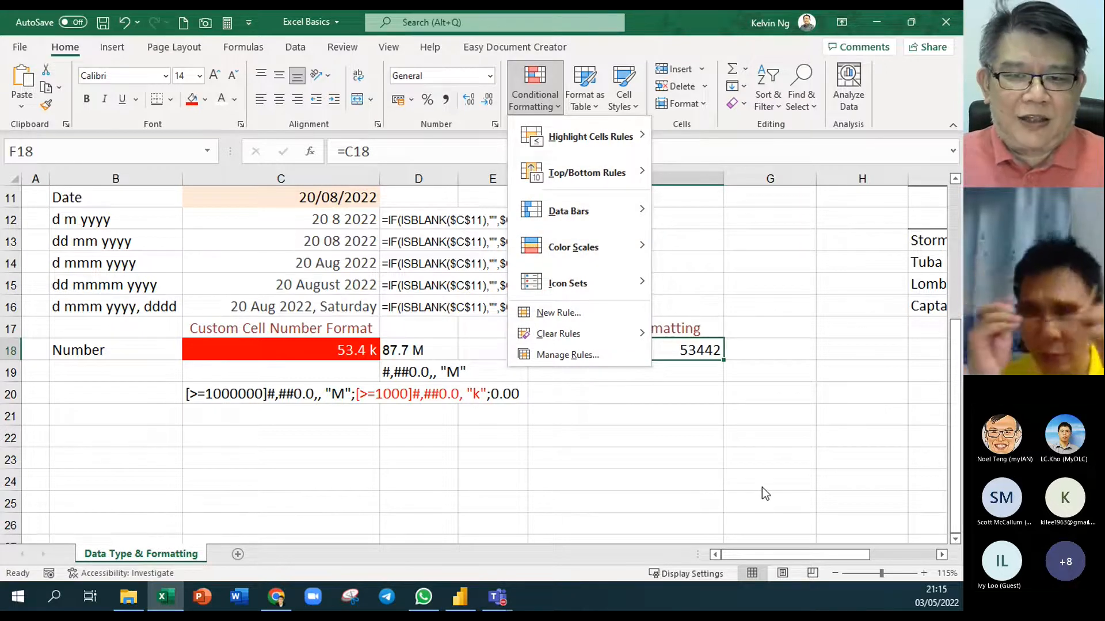
mouse_move(592, 136)
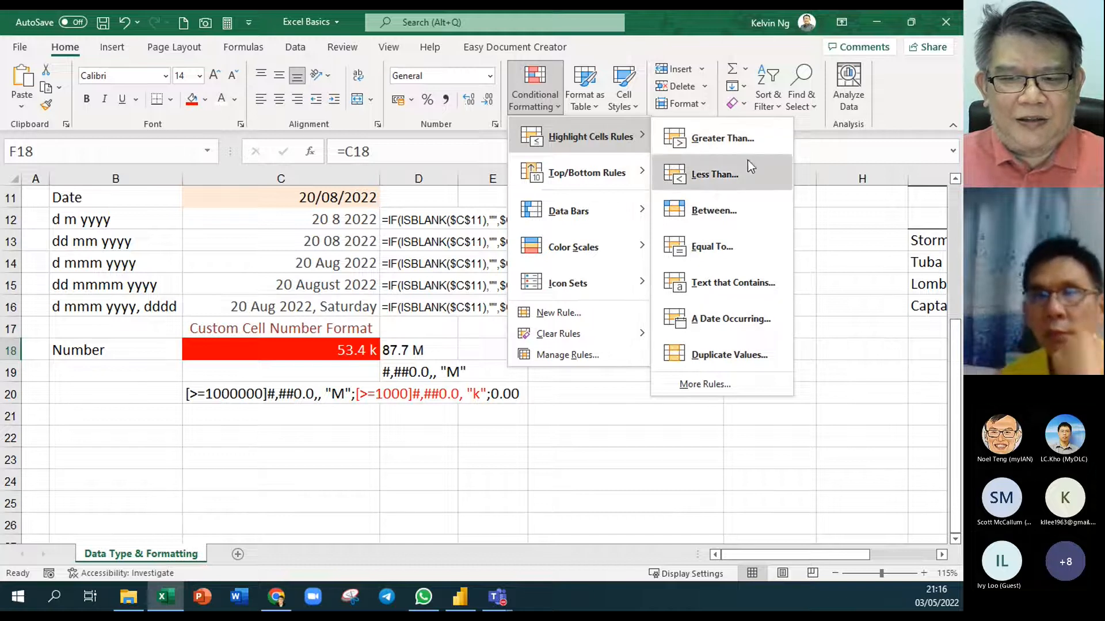
Start a Greater Than rule for F18 with the threshold 1000000
left_click(740, 144)
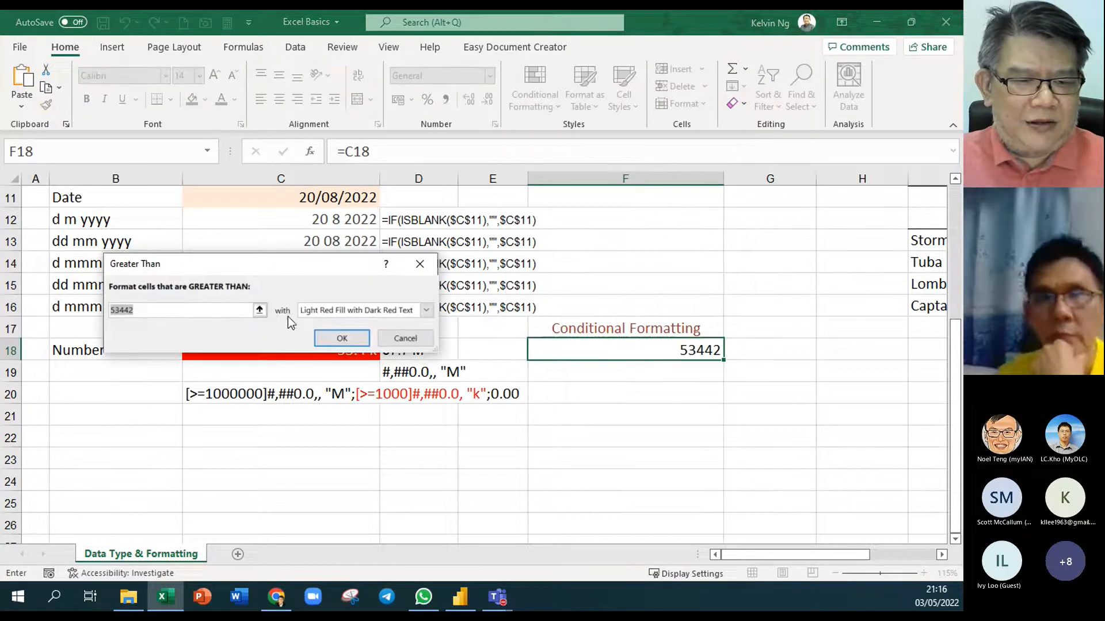
left_click(260, 310)
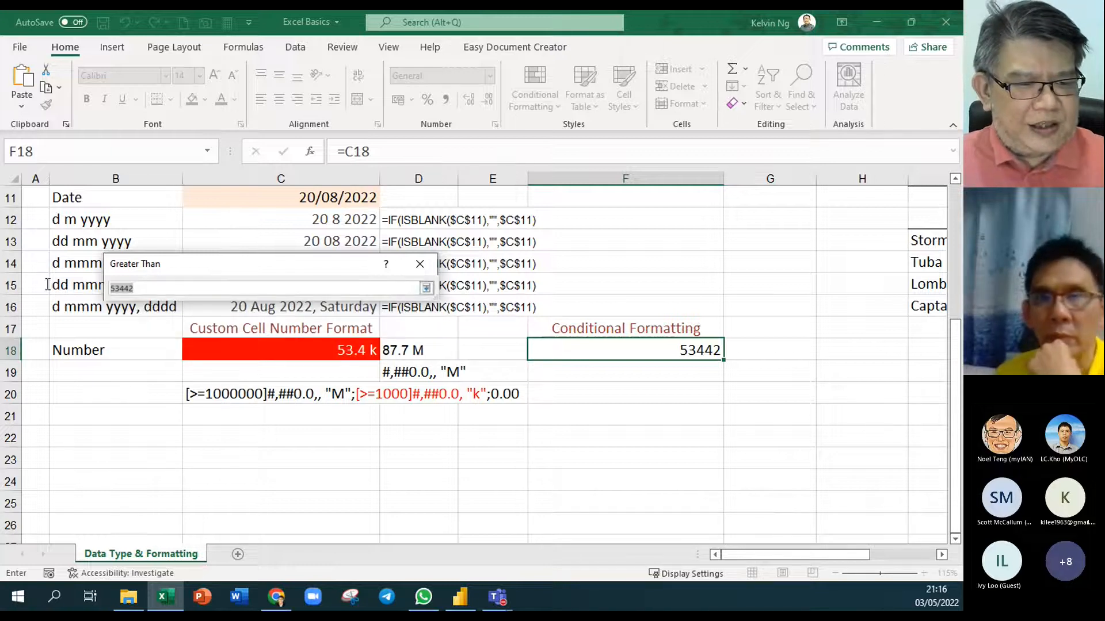
type("10000")
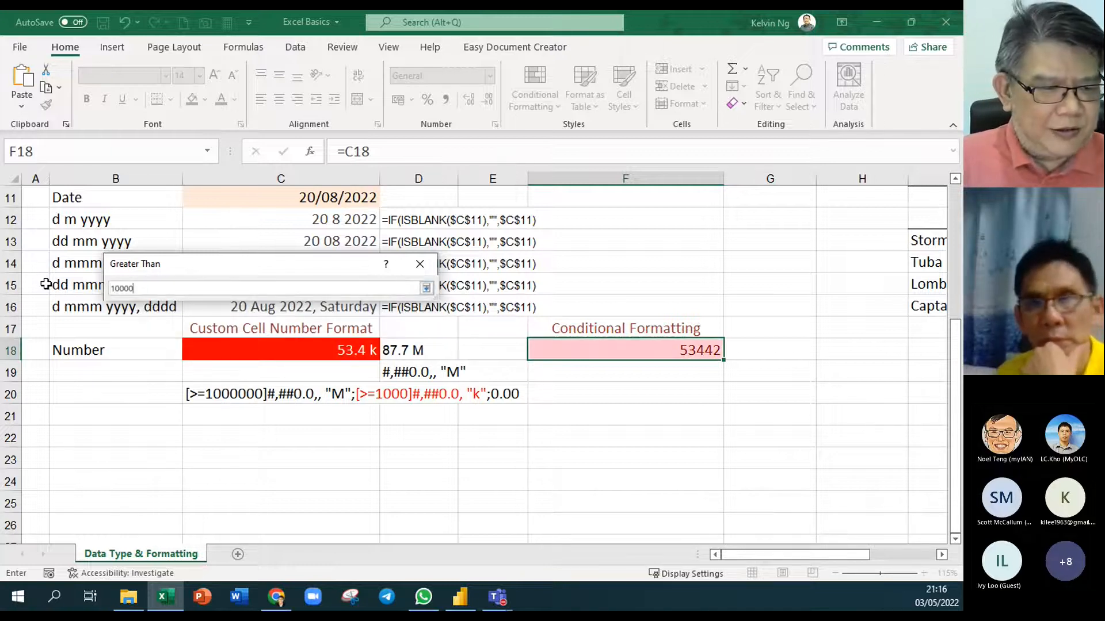
type("00")
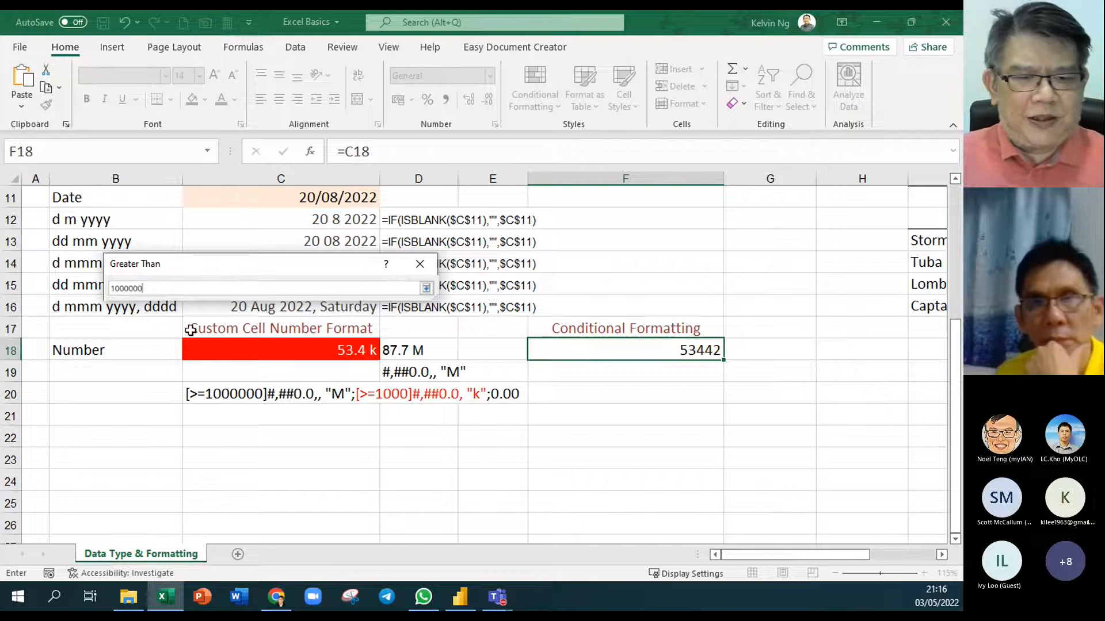
key("Return")
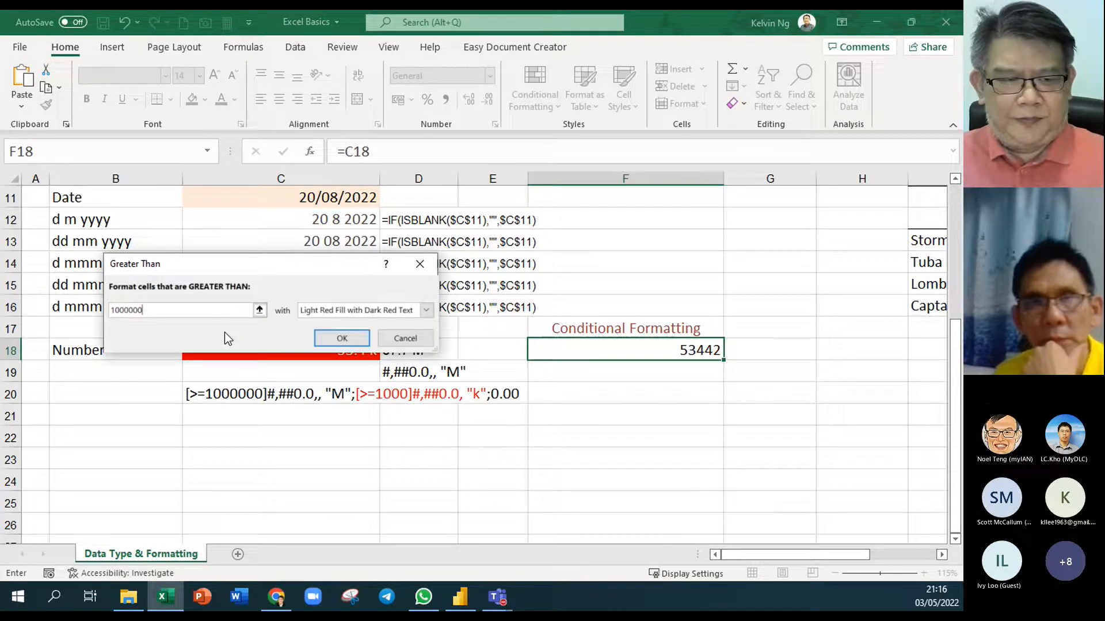
Give the rule the custom number format #,##0.0, "M" and apply it
left_click(426, 311)
left_click(372, 387)
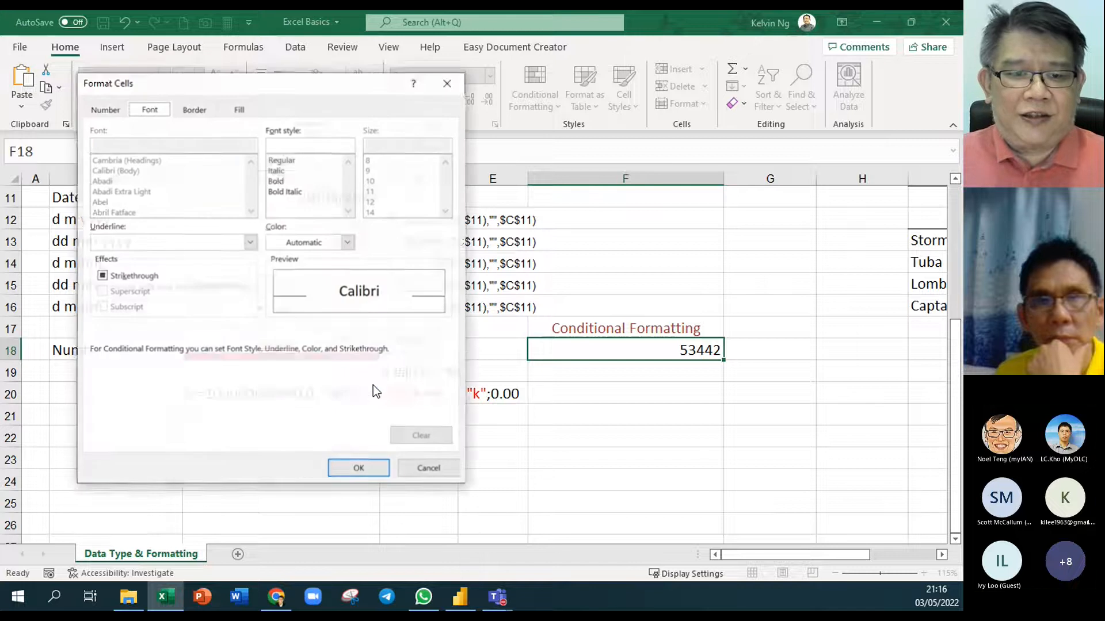
left_click(106, 108)
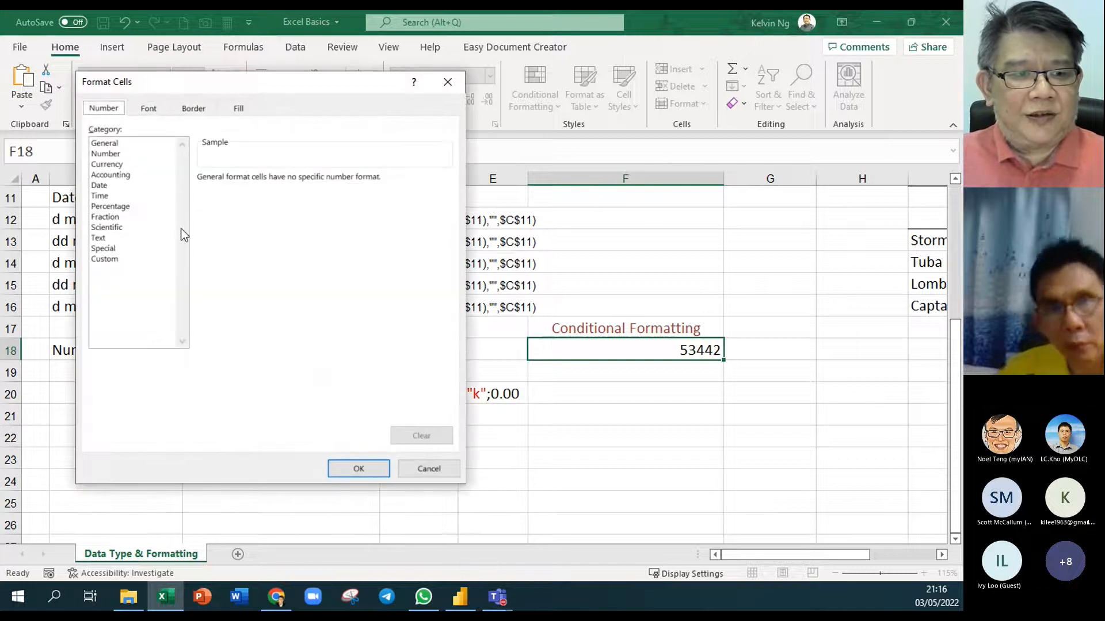
left_click(105, 259)
left_click_drag(237, 192, 174, 185)
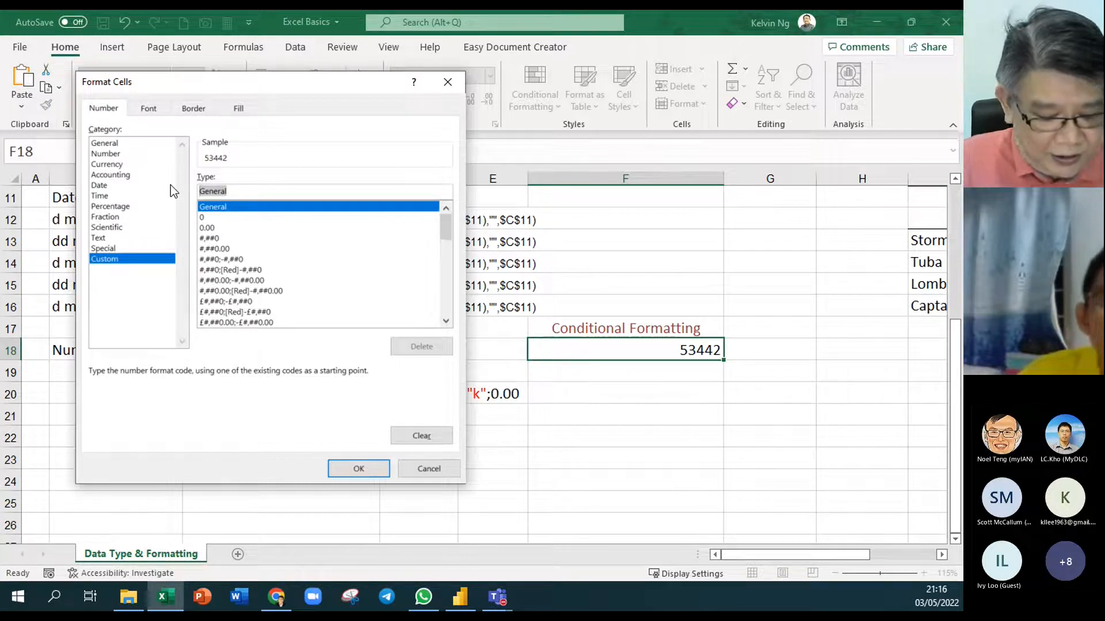
type("#,##")
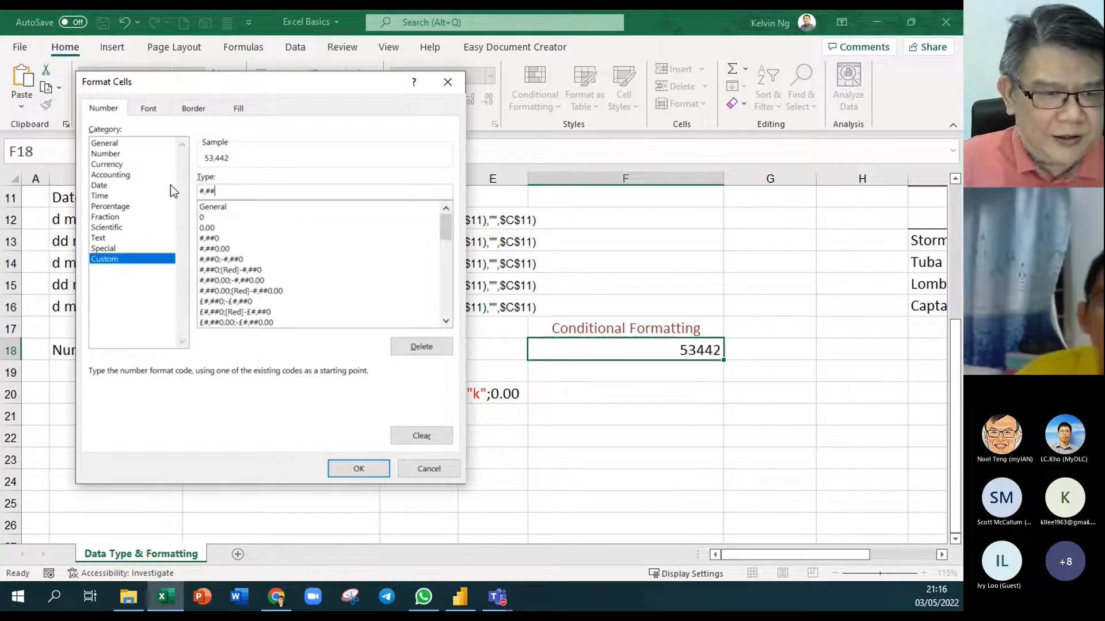
type("0")
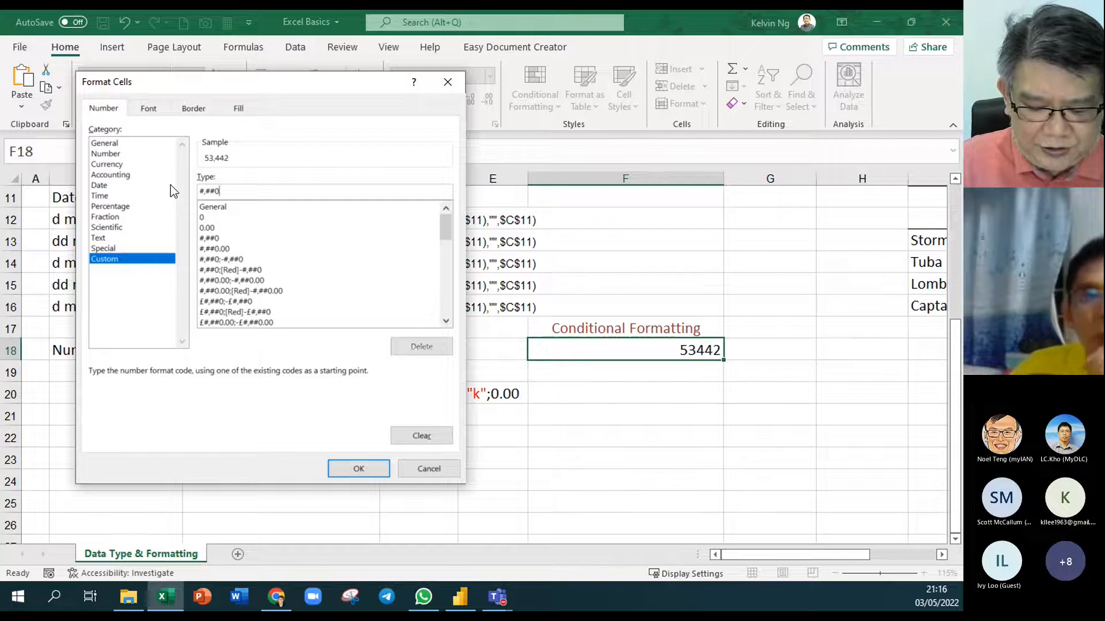
type(".")
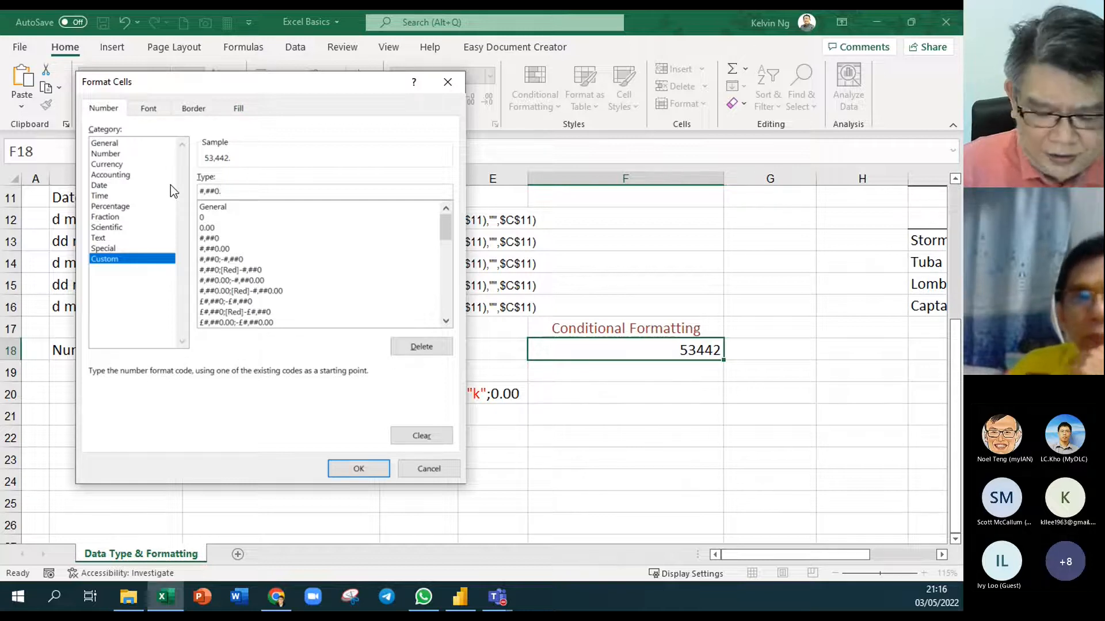
type("0,")
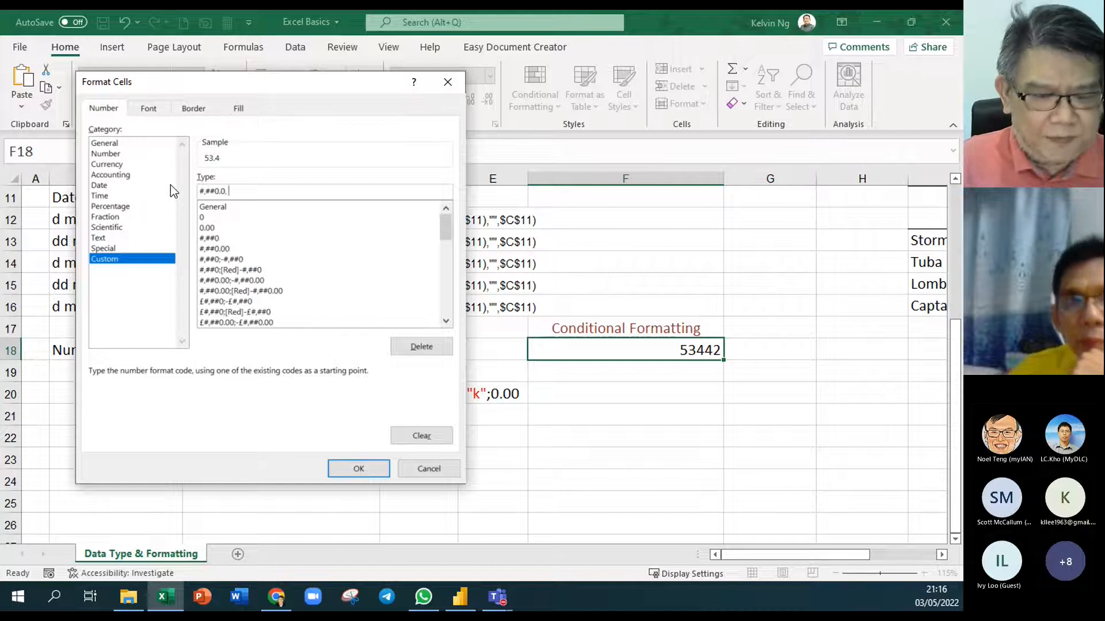
type(" \"M\"")
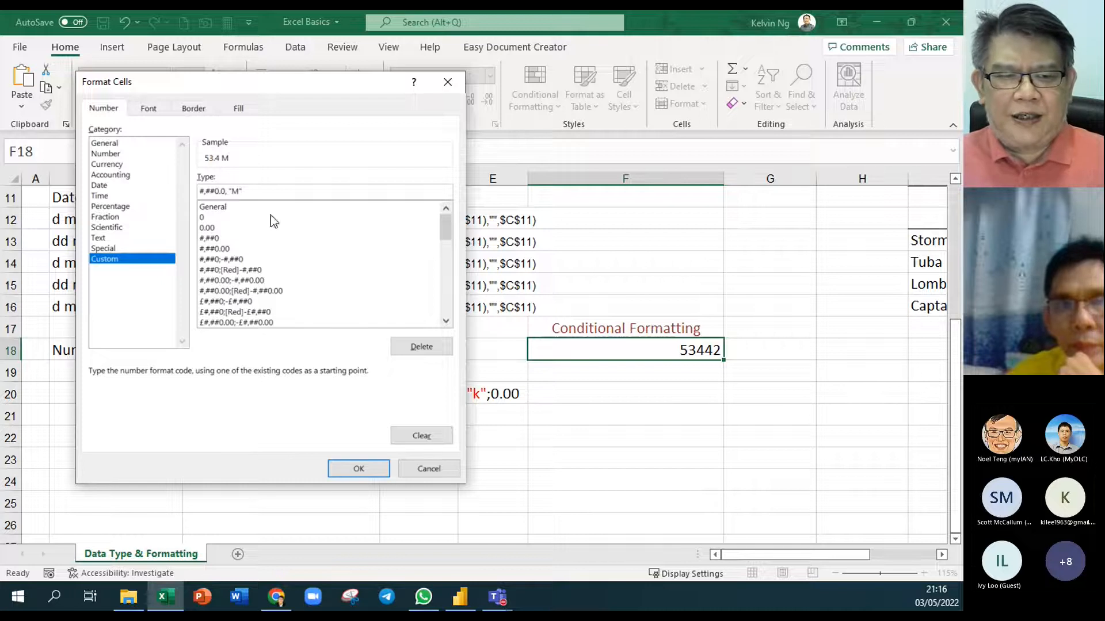
left_click(358, 469)
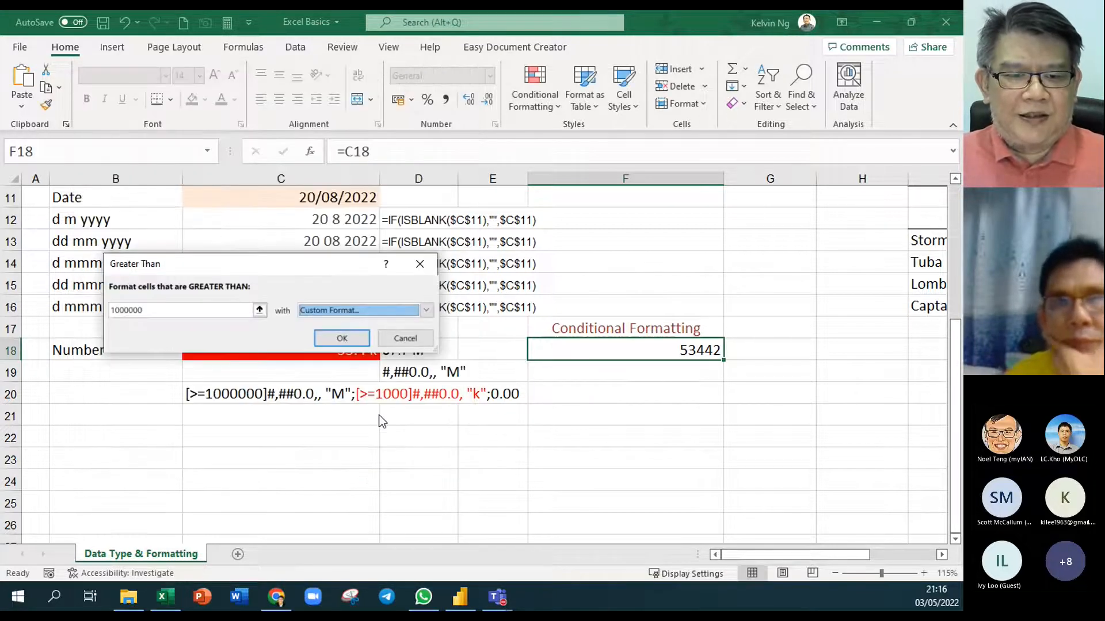
left_click(340, 339)
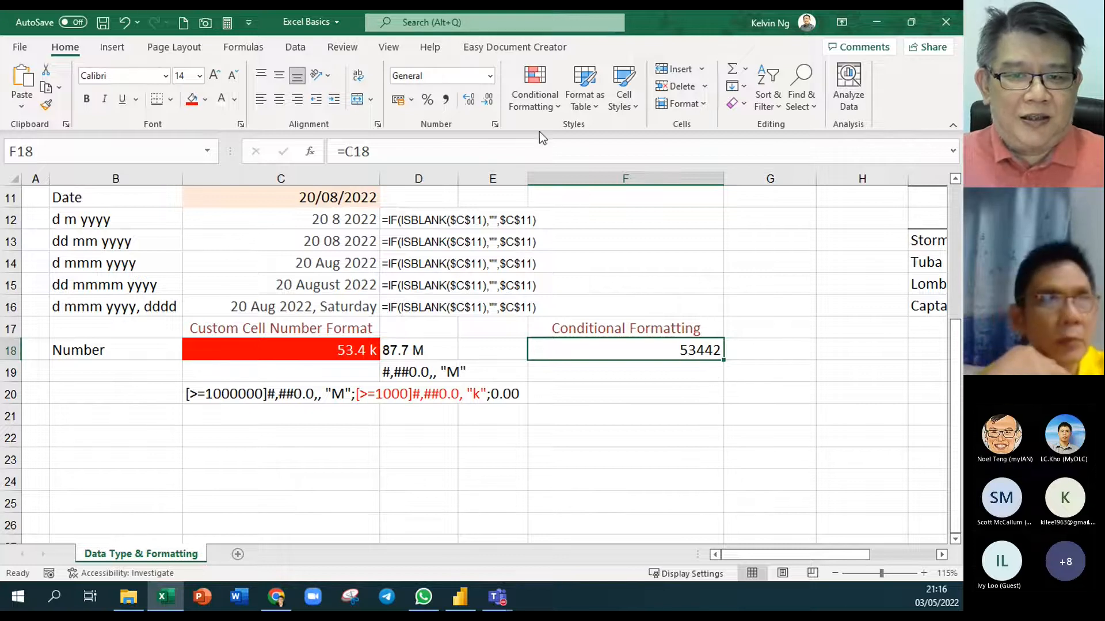
Start a Greater Than 1000 rule for F18 with a custom format
left_click(530, 103)
mouse_move(543, 146)
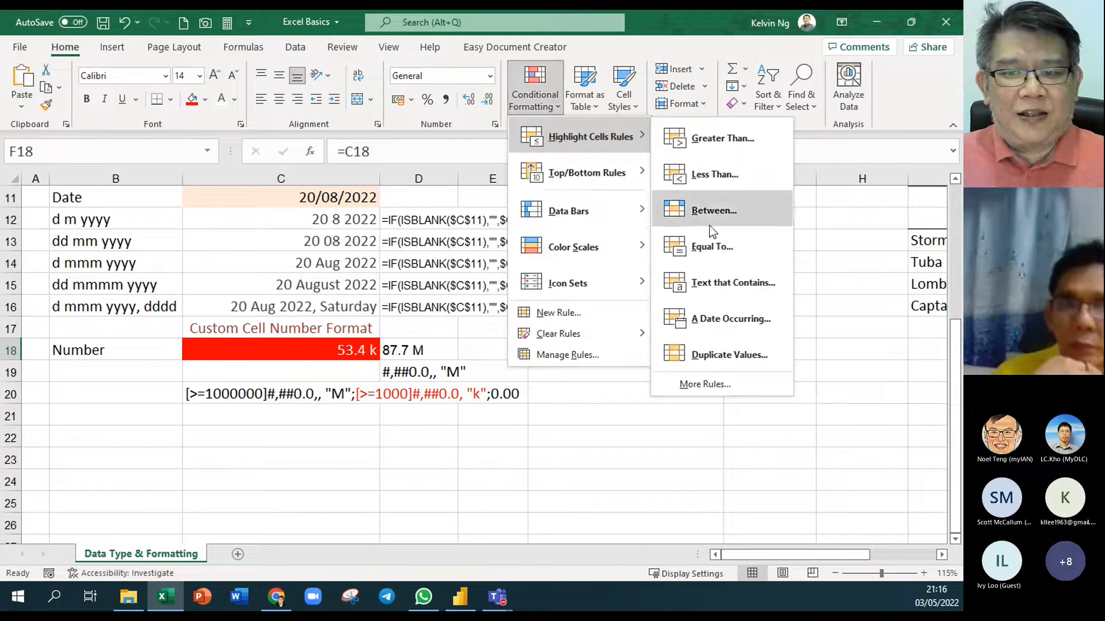
left_click(716, 145)
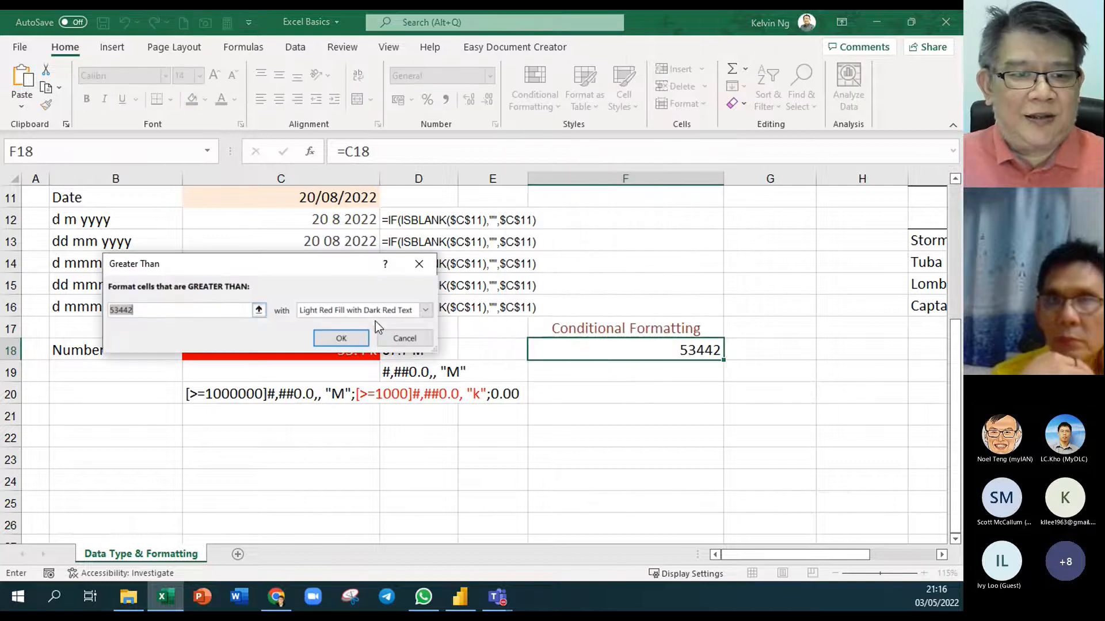
type("1")
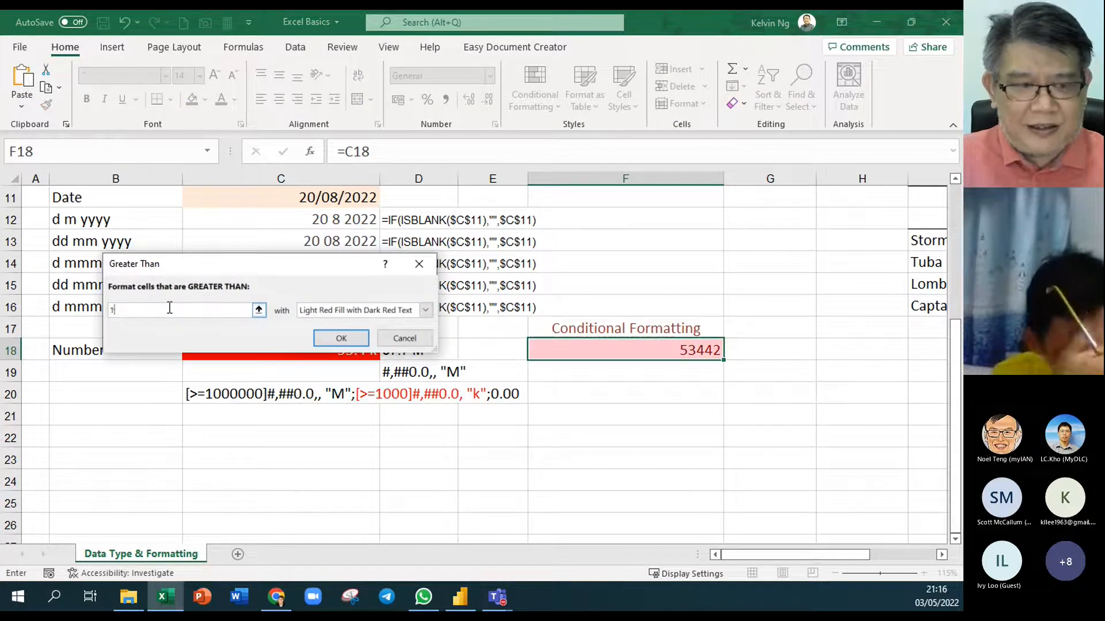
type("000")
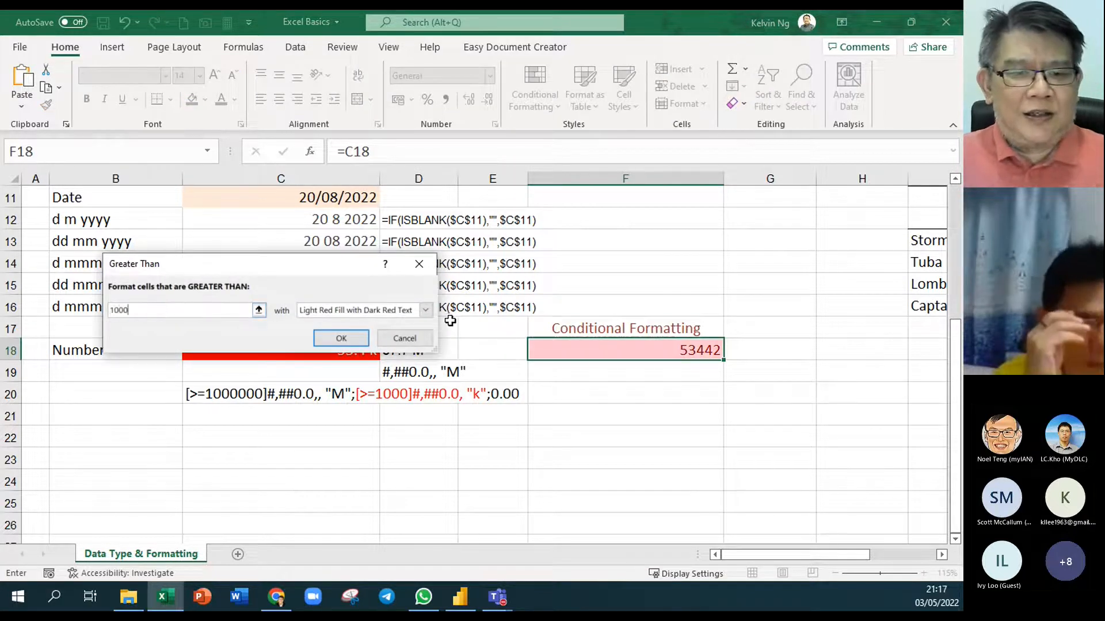
left_click(425, 310)
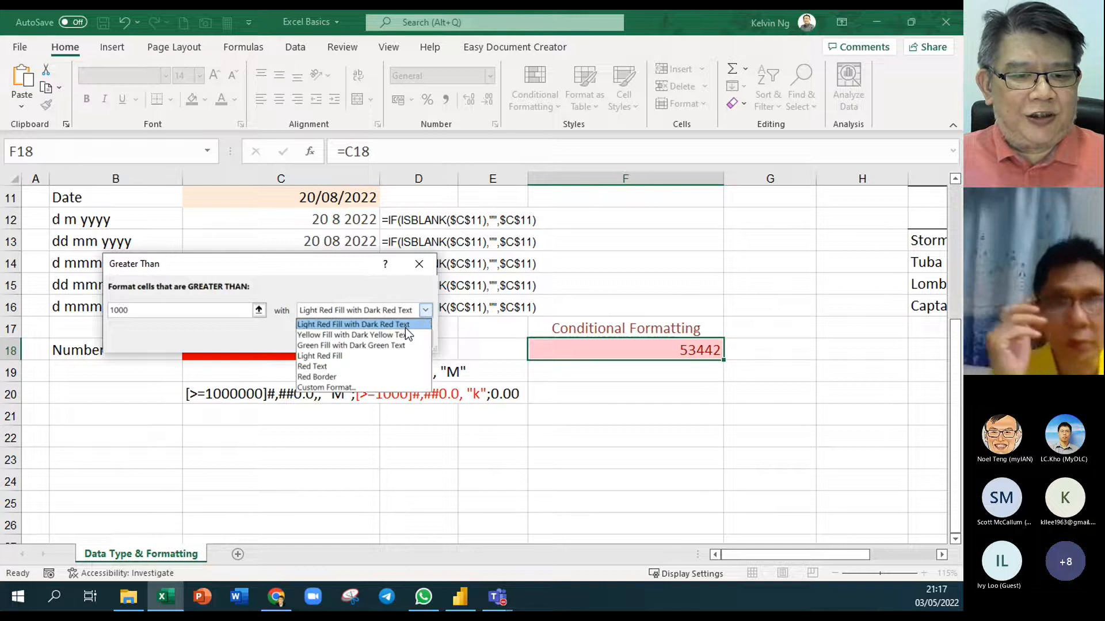
left_click(335, 388)
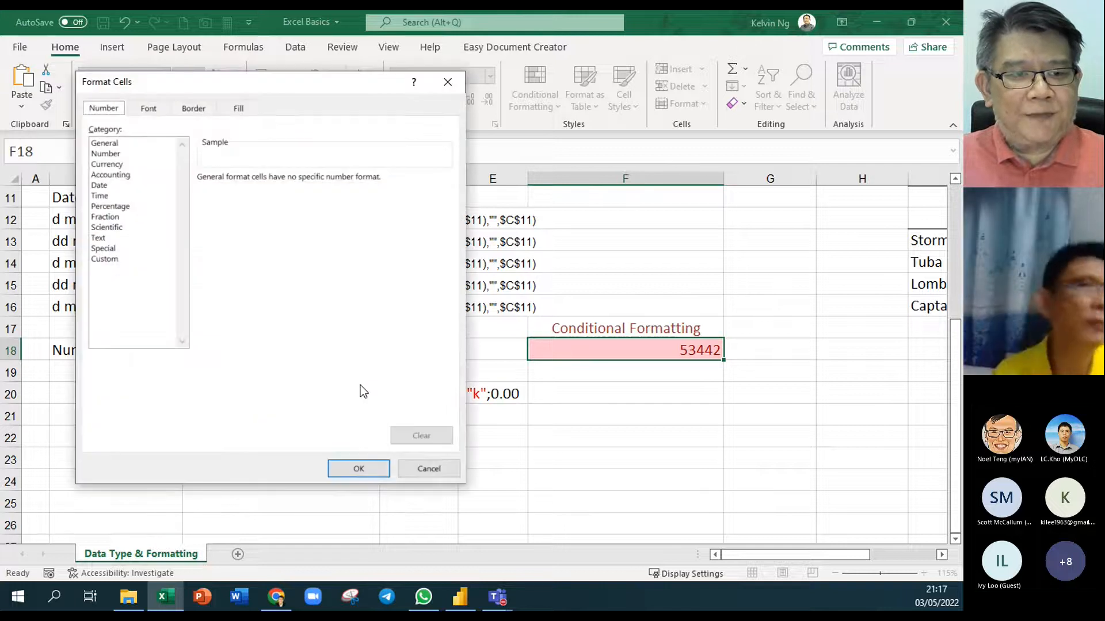
Adapt the existing millions code toward a thousands format by trimming its end
left_click(102, 260)
left_click_drag(451, 229, 453, 312)
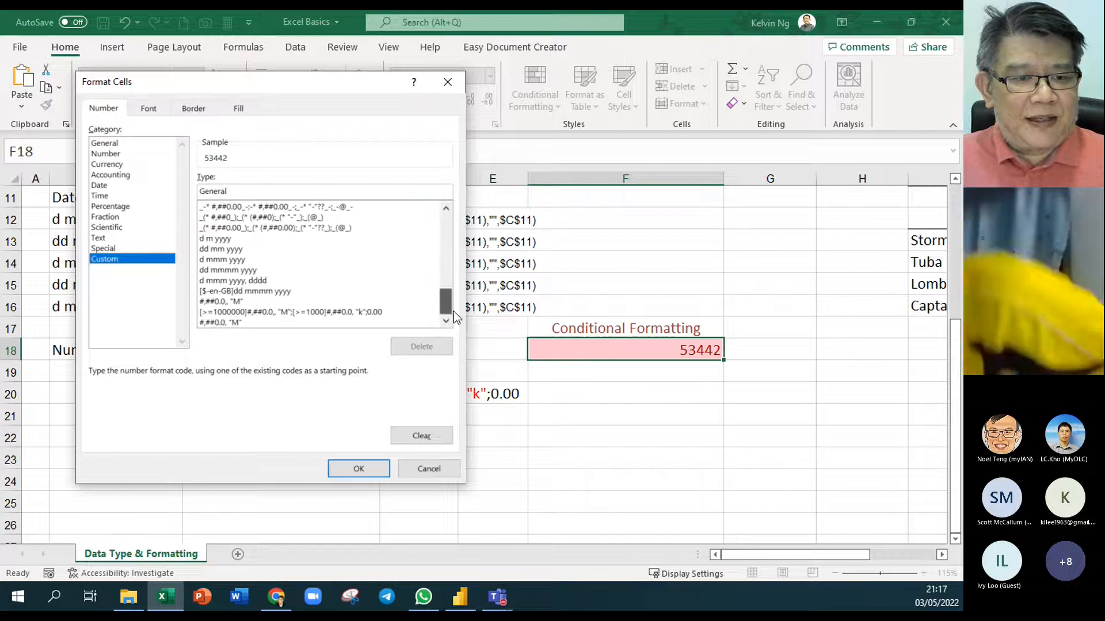
left_click(240, 322)
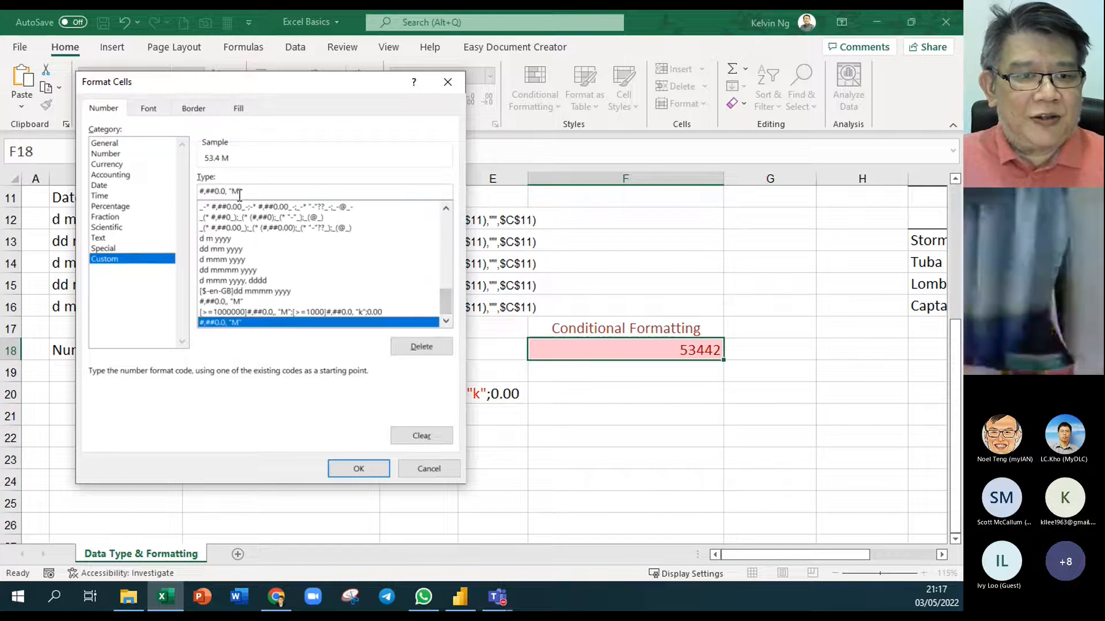
left_click(287, 194)
key("BackSpace")
key("BackSpace")
key("BackSpace")
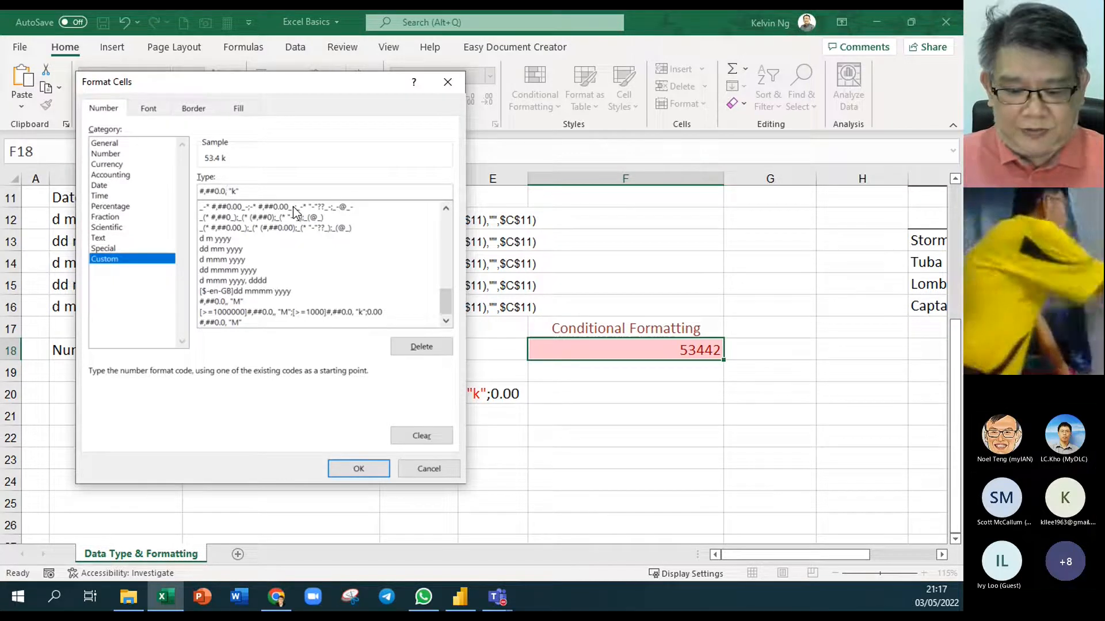
key("BackSpace")
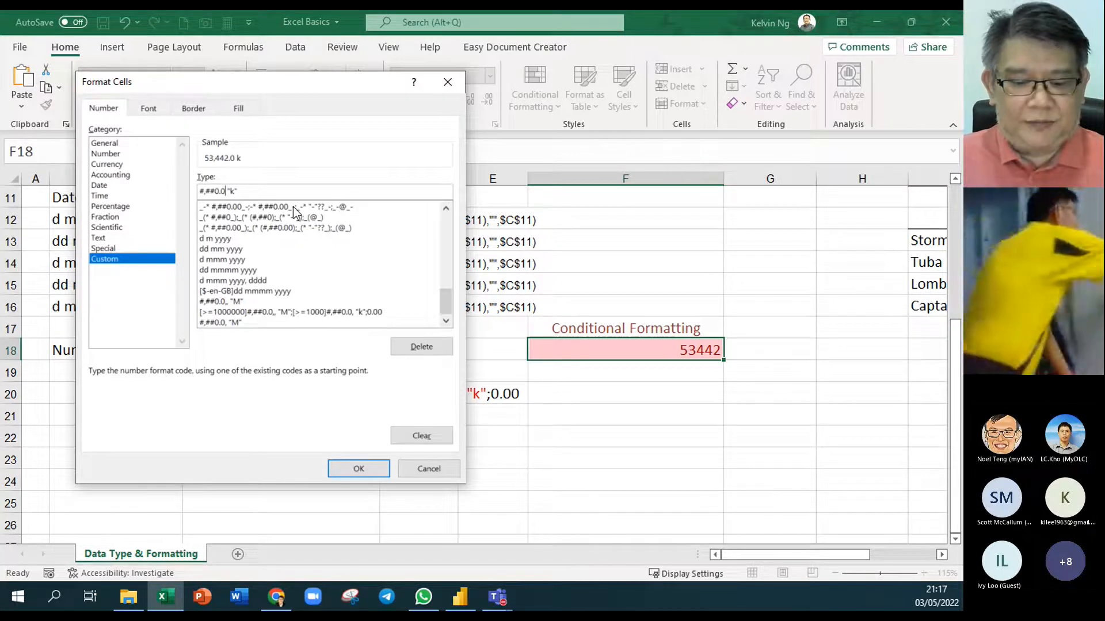
left_click(359, 469)
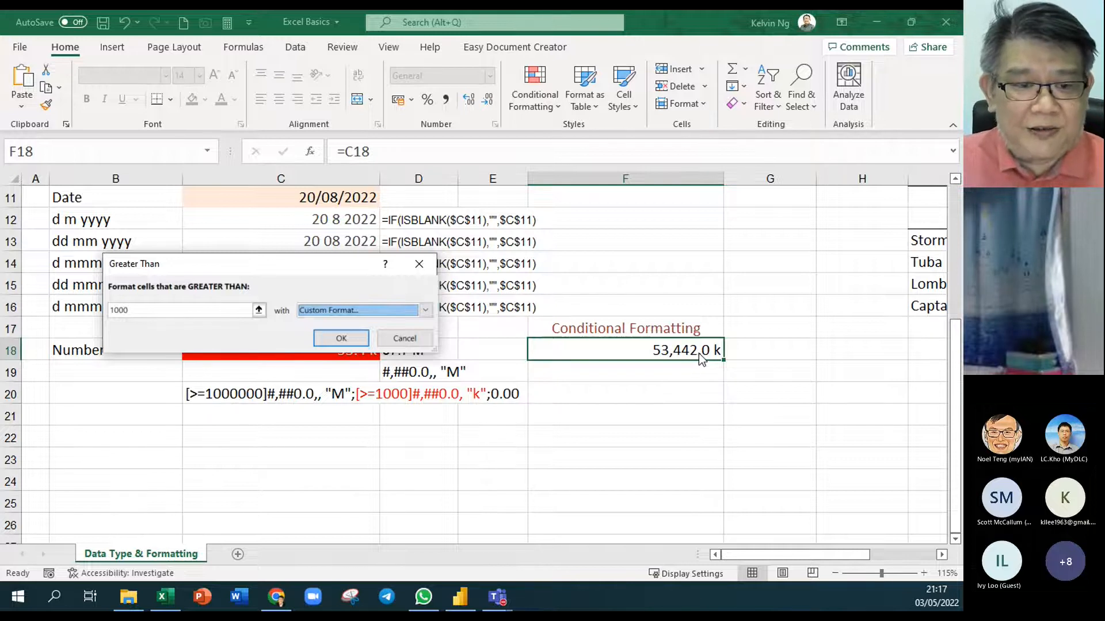
Correct the code to #,##0.0, "k" and finish the greater-than-1000 rule
left_click(427, 311)
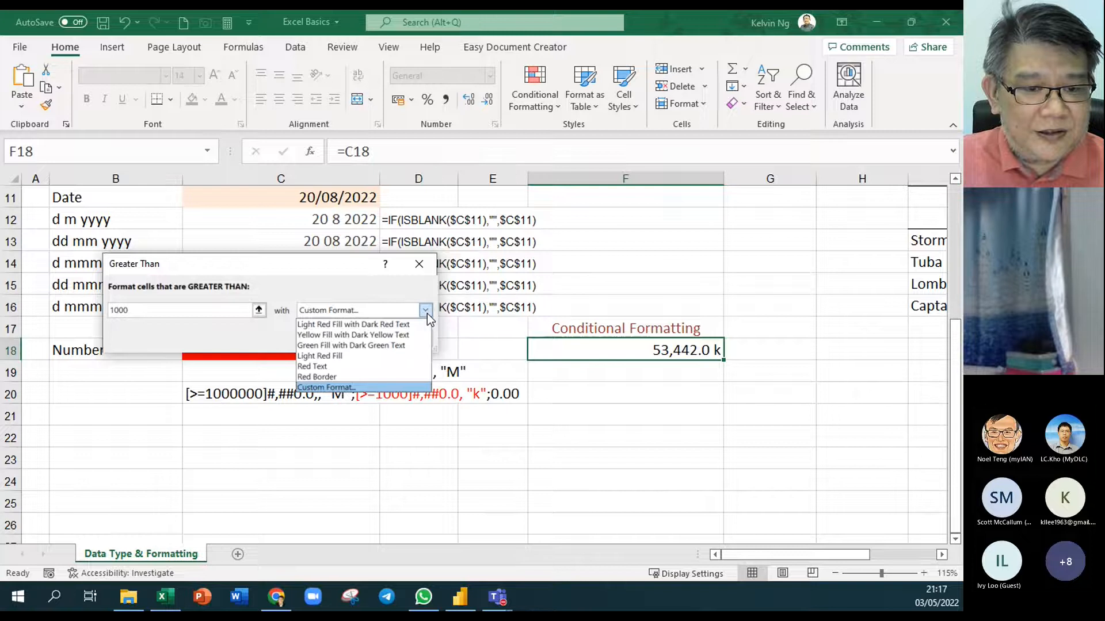
left_click(346, 391)
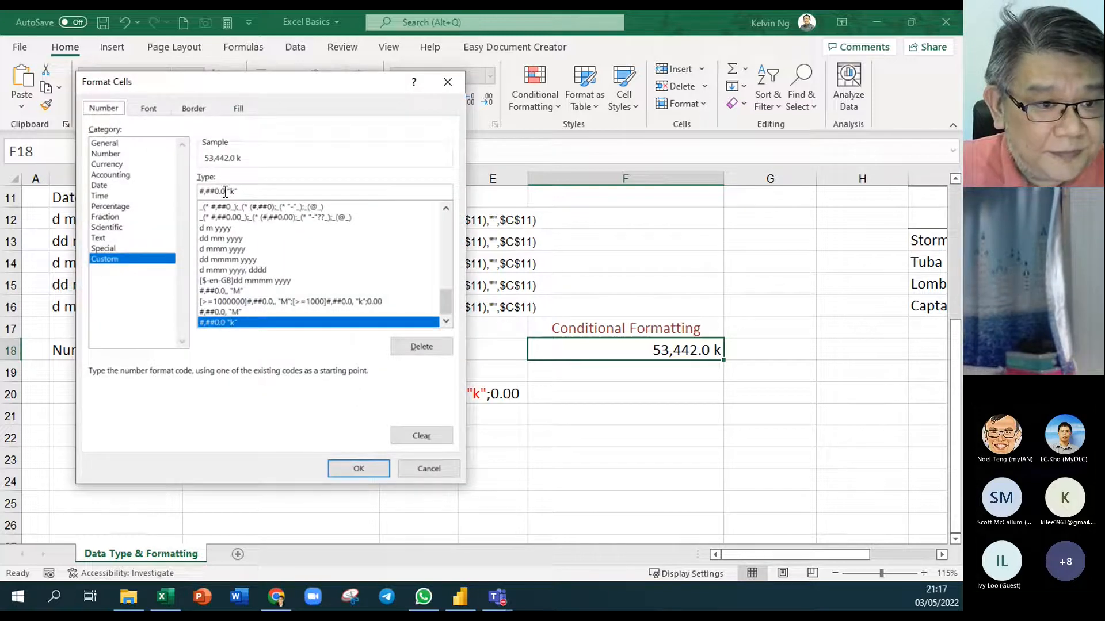
type(",")
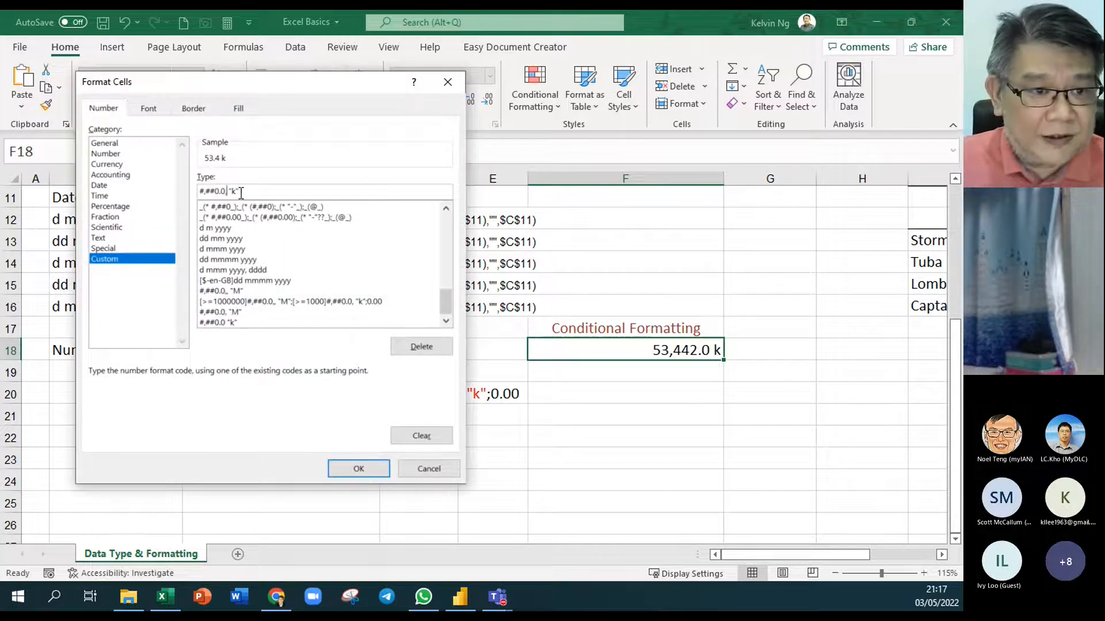
left_click(359, 468)
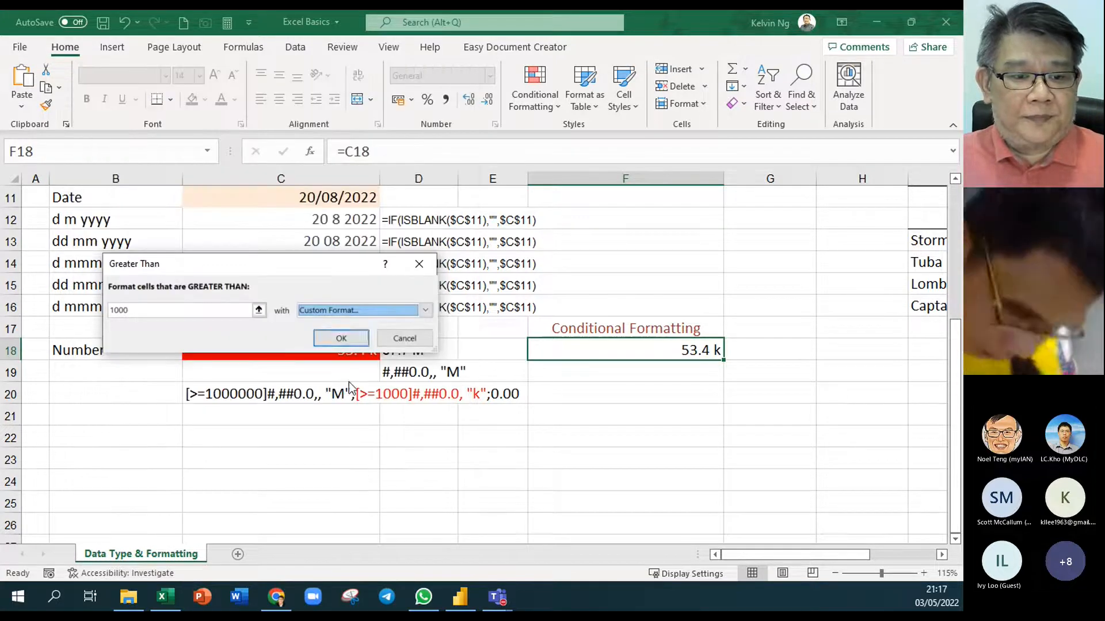
left_click(339, 339)
left_click(527, 106)
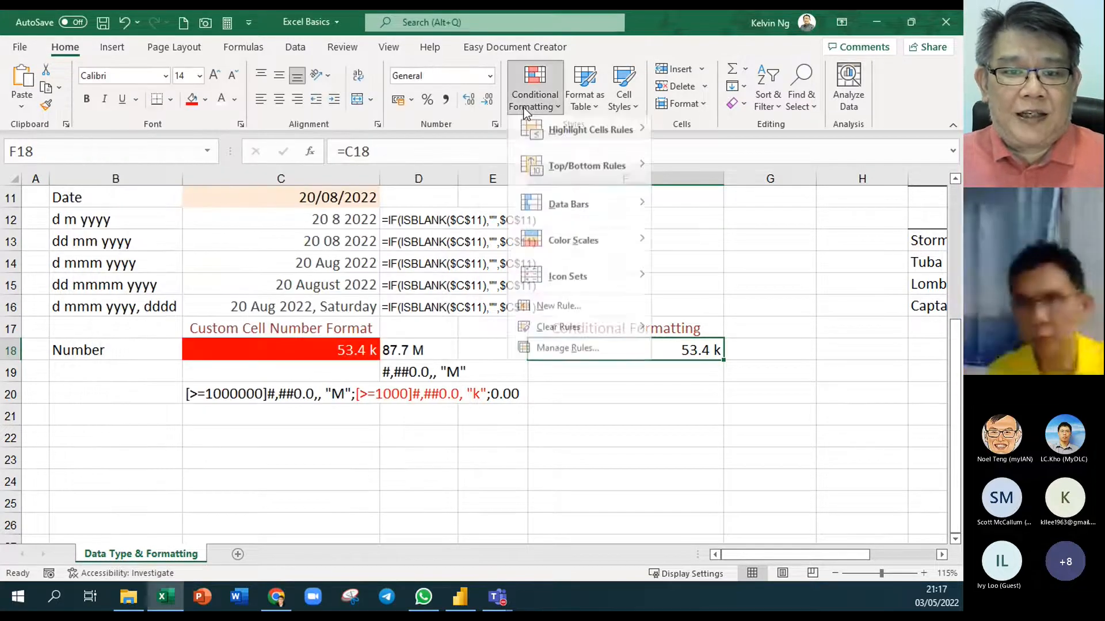
In Manage Rules, change the >1000000 rule's format to #,##0.0,, "M" and apply
left_click(550, 352)
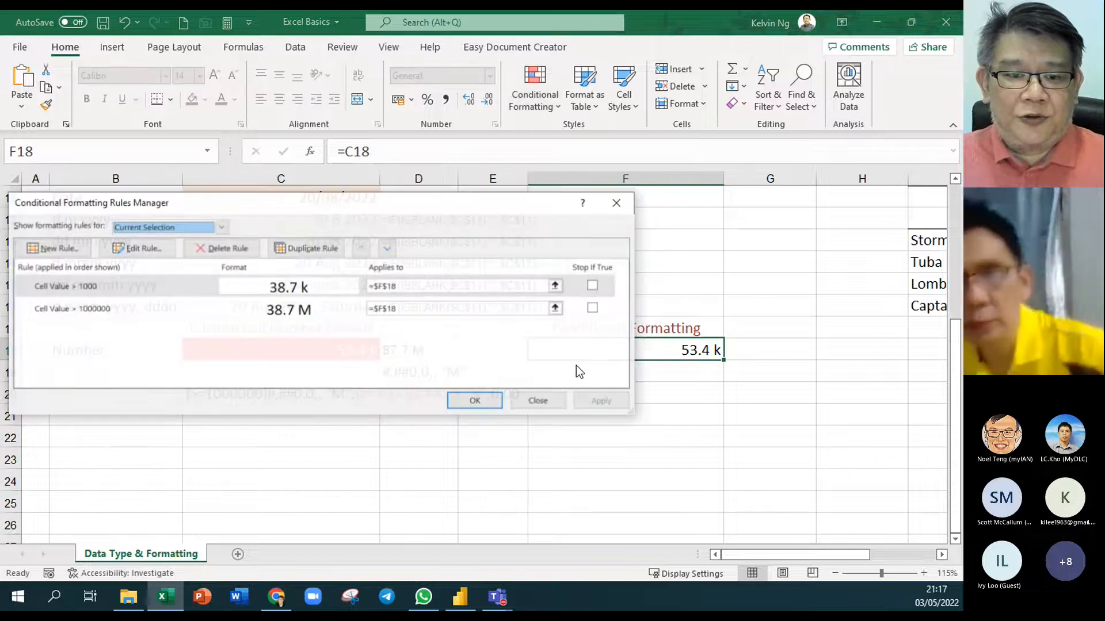
left_click(112, 311)
left_click(163, 247)
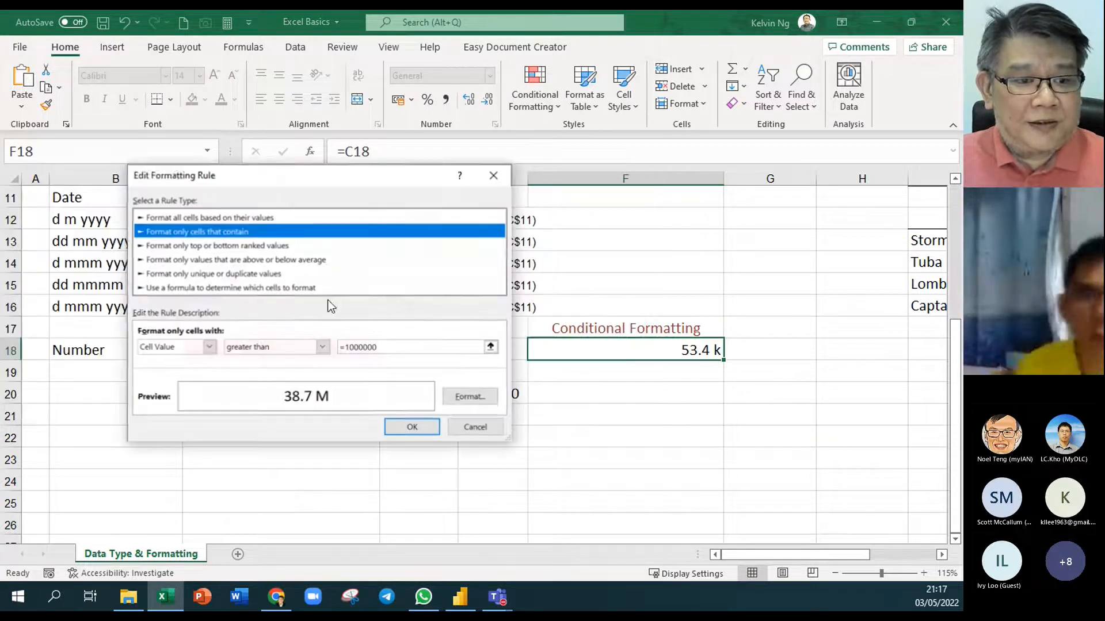
left_click(470, 396)
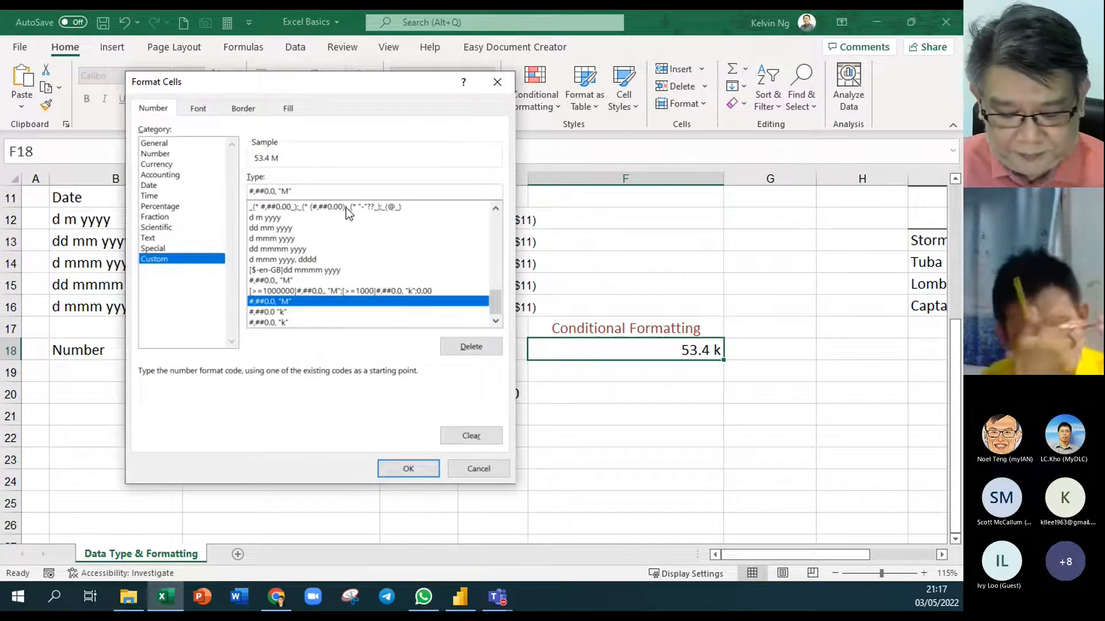
type(",")
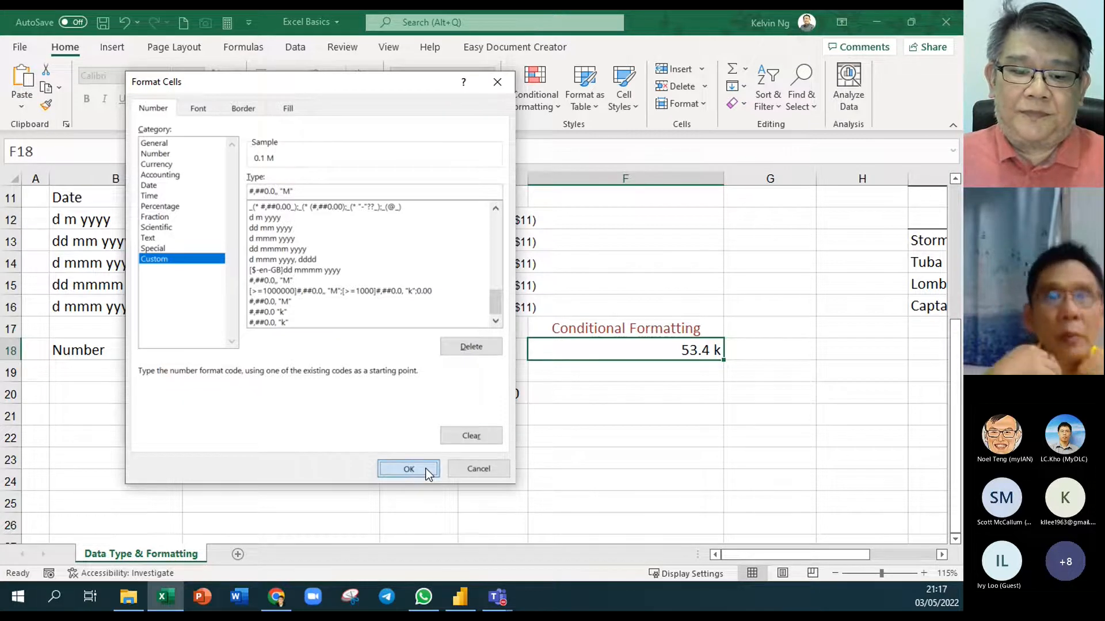
left_click(408, 469)
left_click(426, 432)
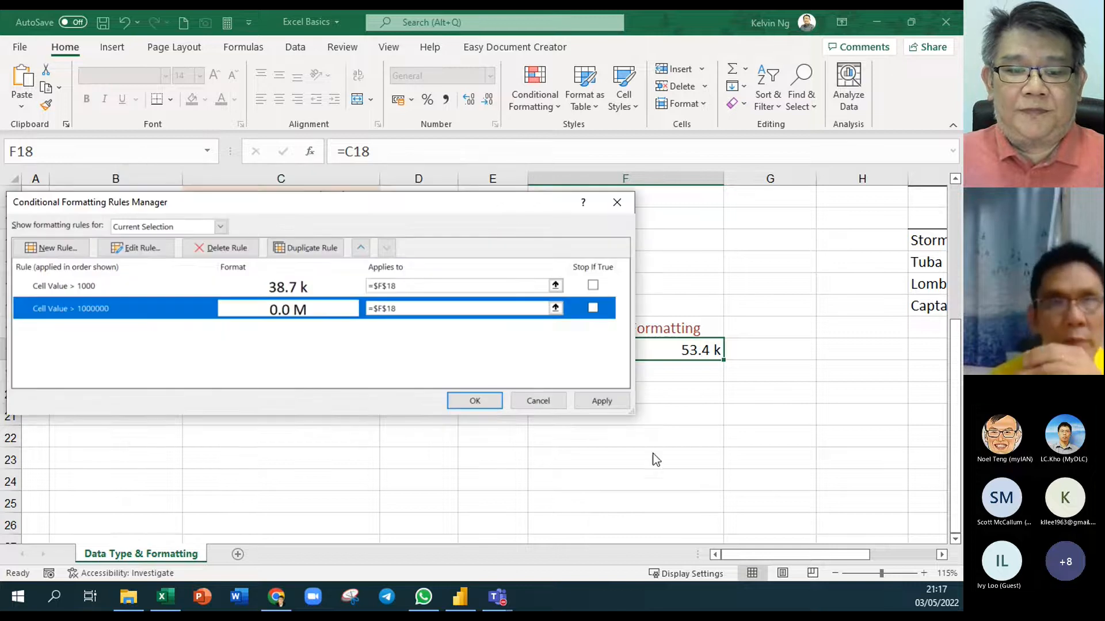
left_click(609, 399)
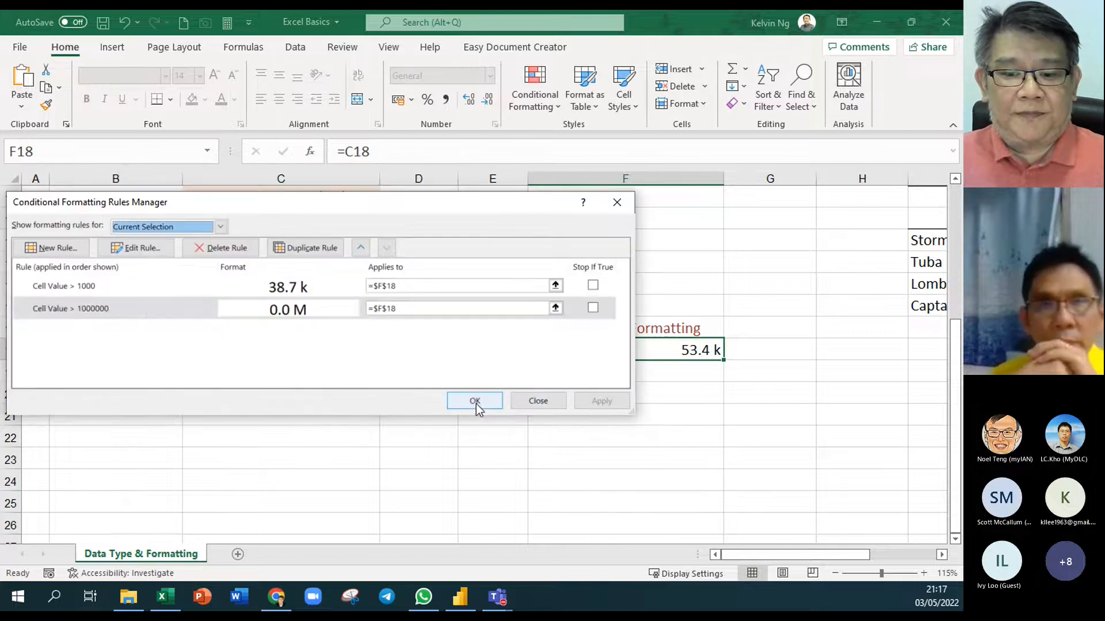
left_click(475, 404)
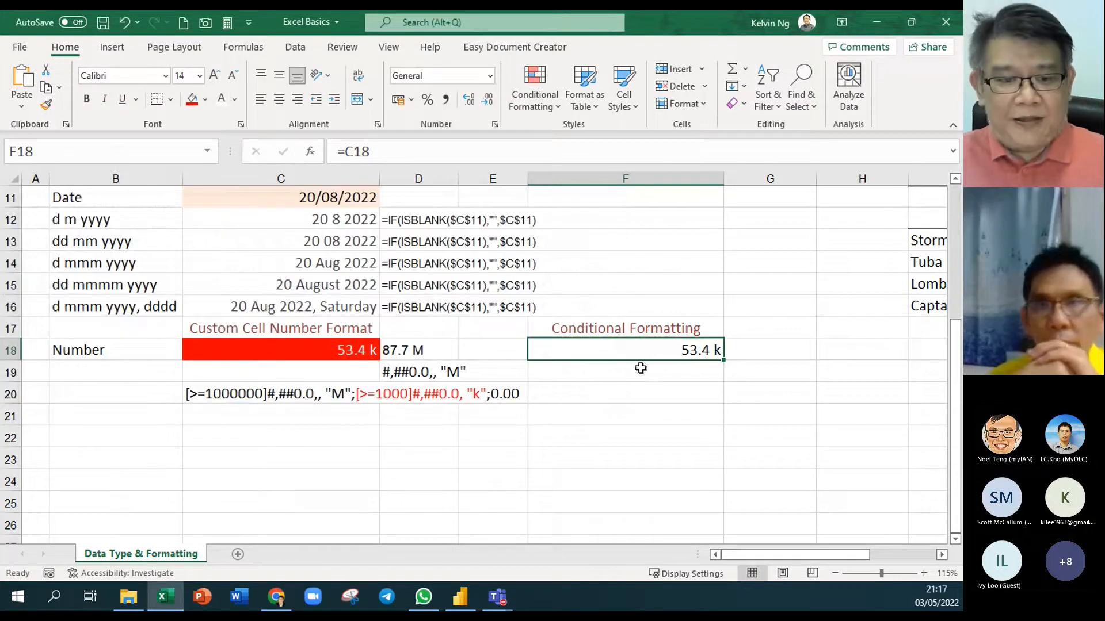
Enter 45345234 as the new sample number in C18
left_click(302, 349)
type("4534523424")
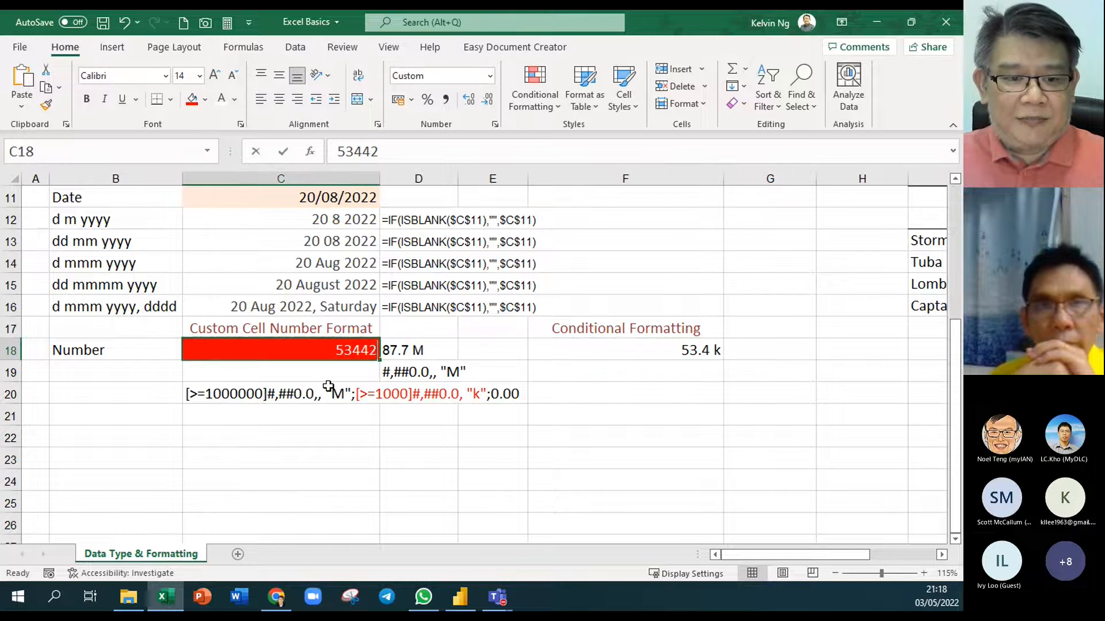
key("BackSpace")
key("BackSpace")
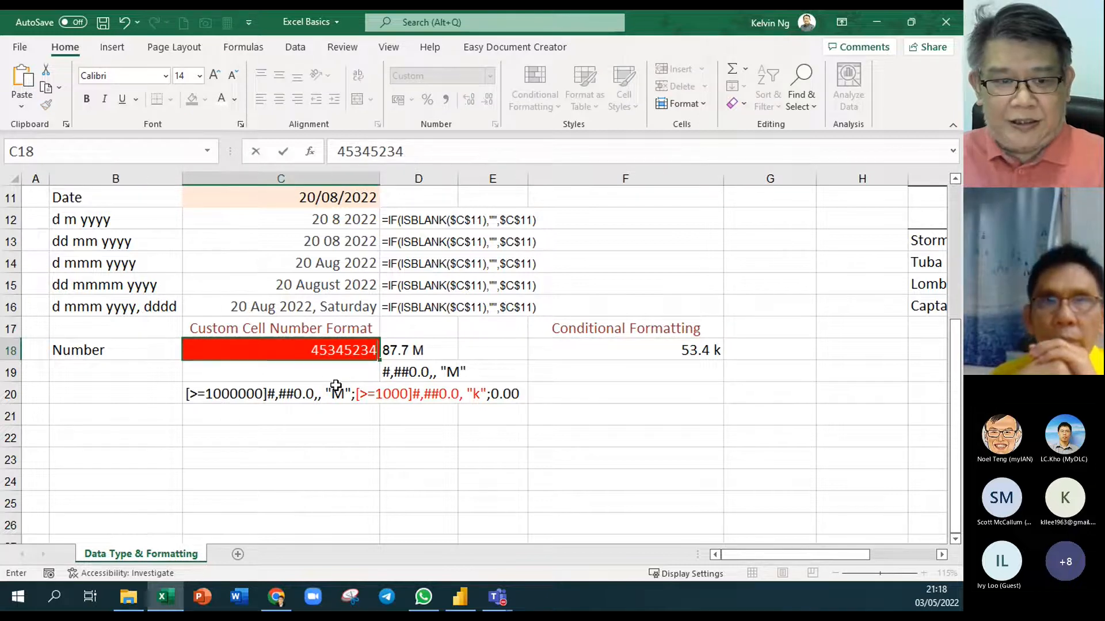
key("Return")
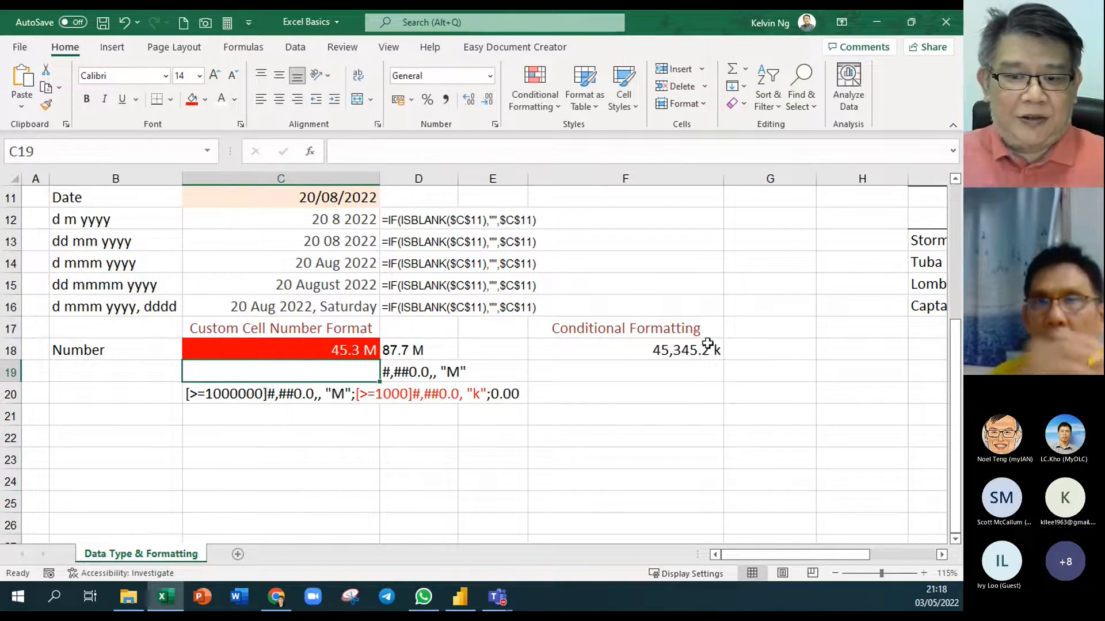
left_click(343, 348)
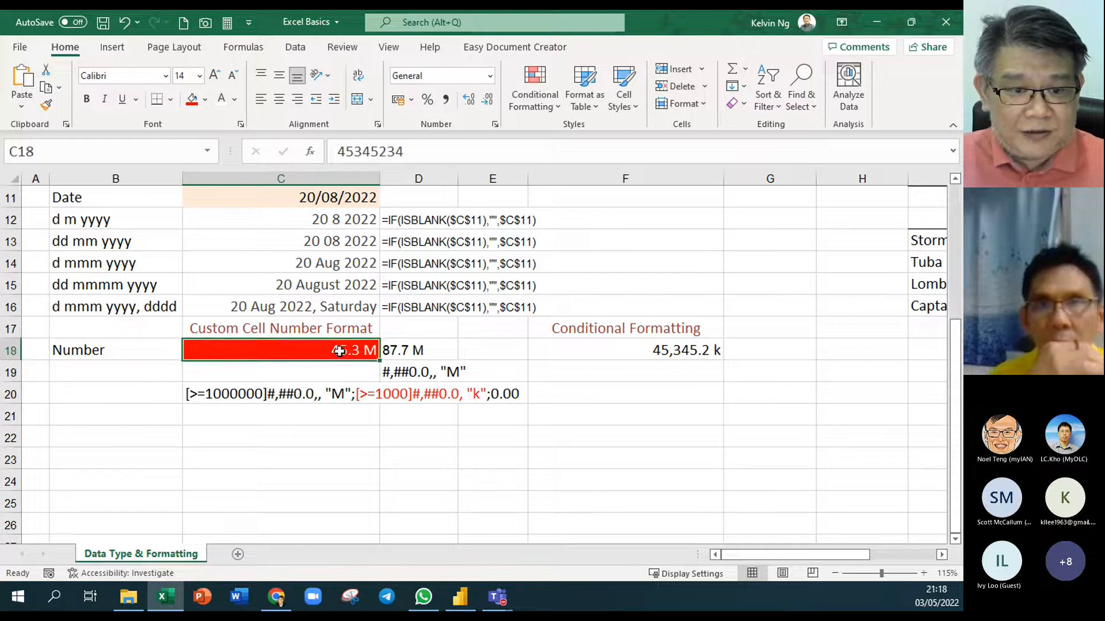
Move F18's >1000 rule below the >1000000 rule so it shows 45.3 M
left_click(707, 347)
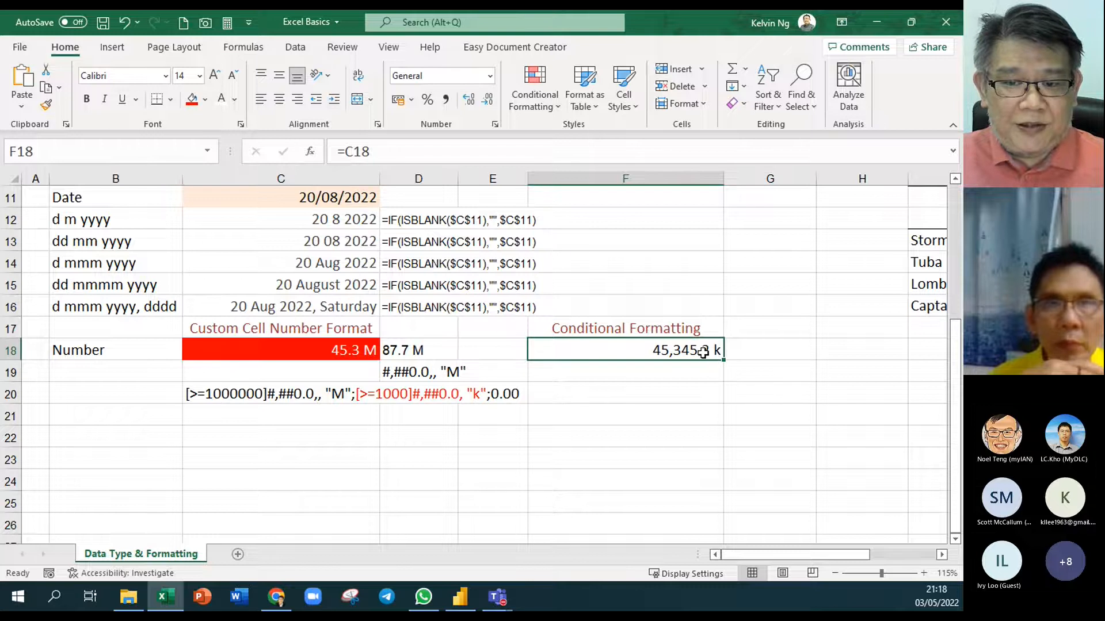
right_click(702, 352)
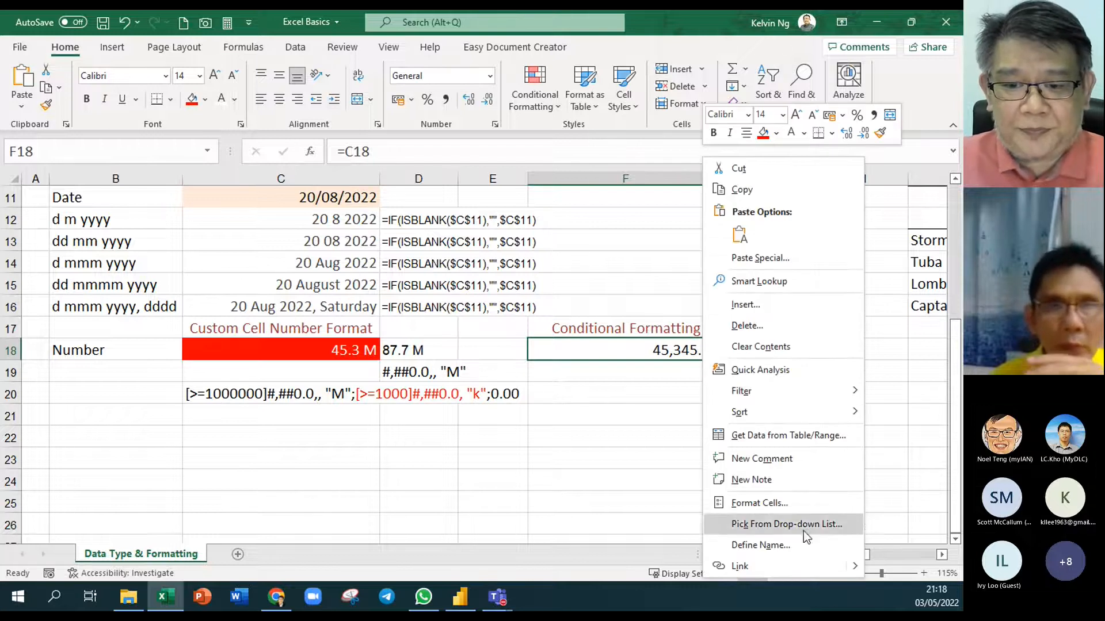
left_click(534, 98)
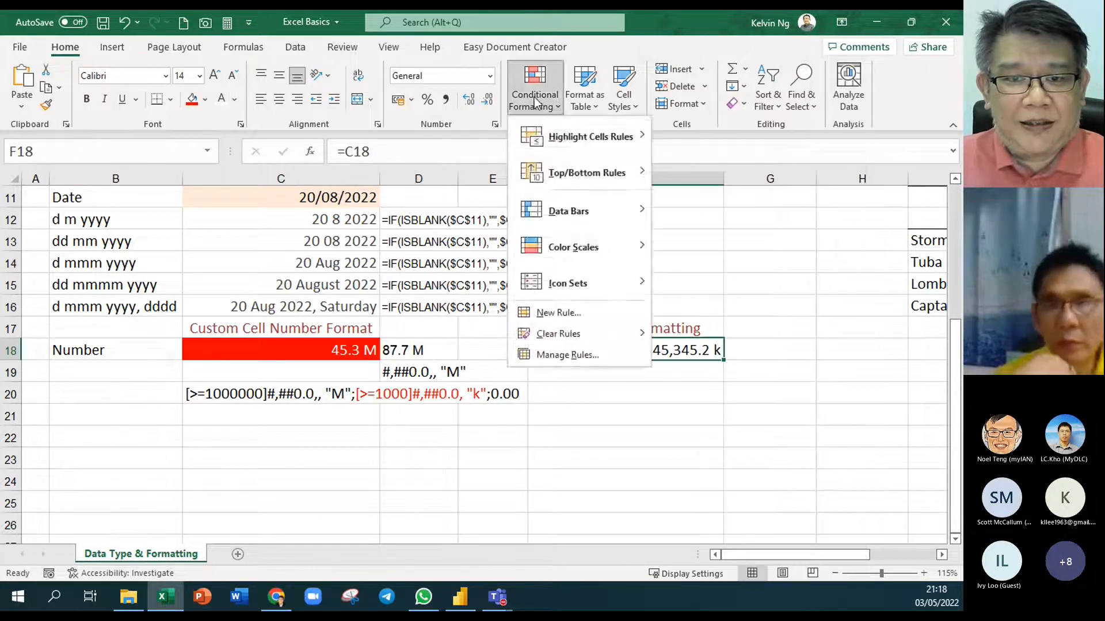
right_click(536, 100)
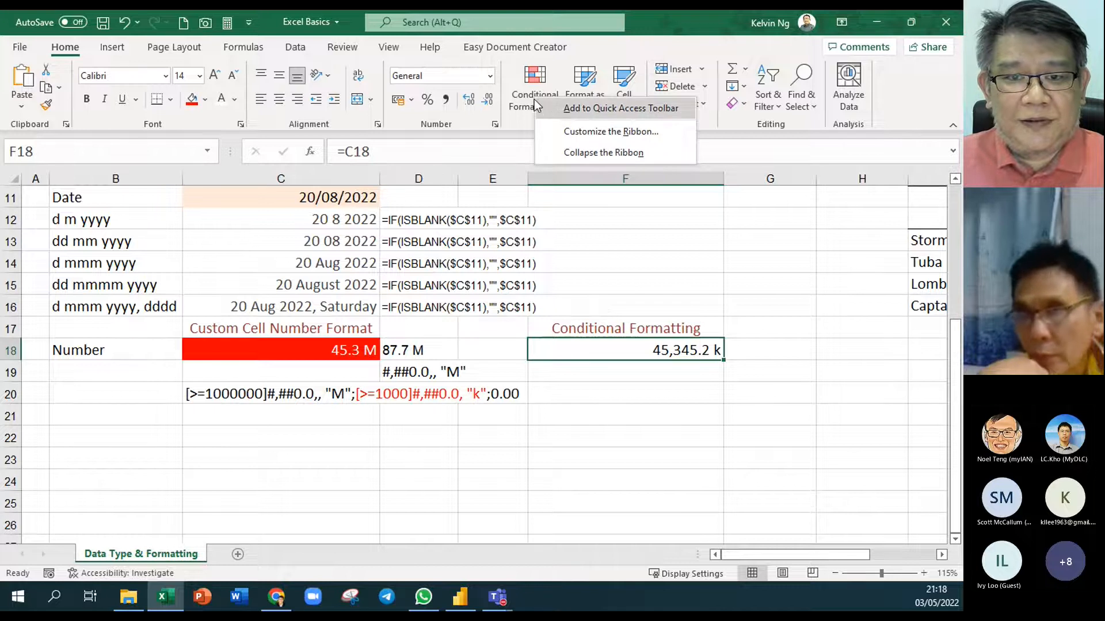
left_click(520, 107)
left_click(575, 357)
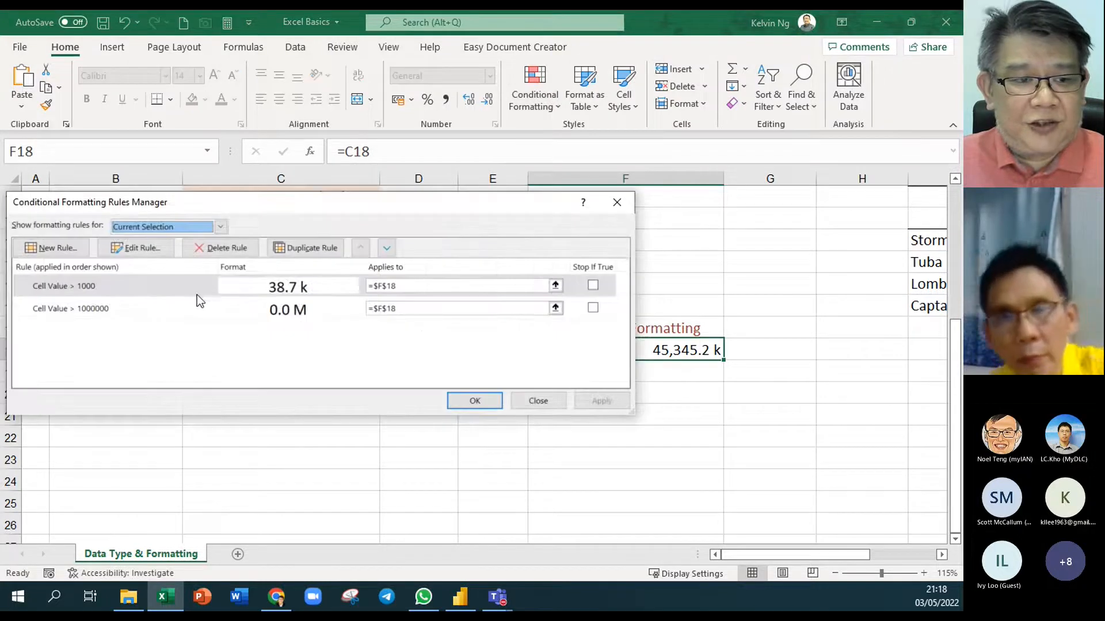
left_click(133, 289)
left_click(387, 248)
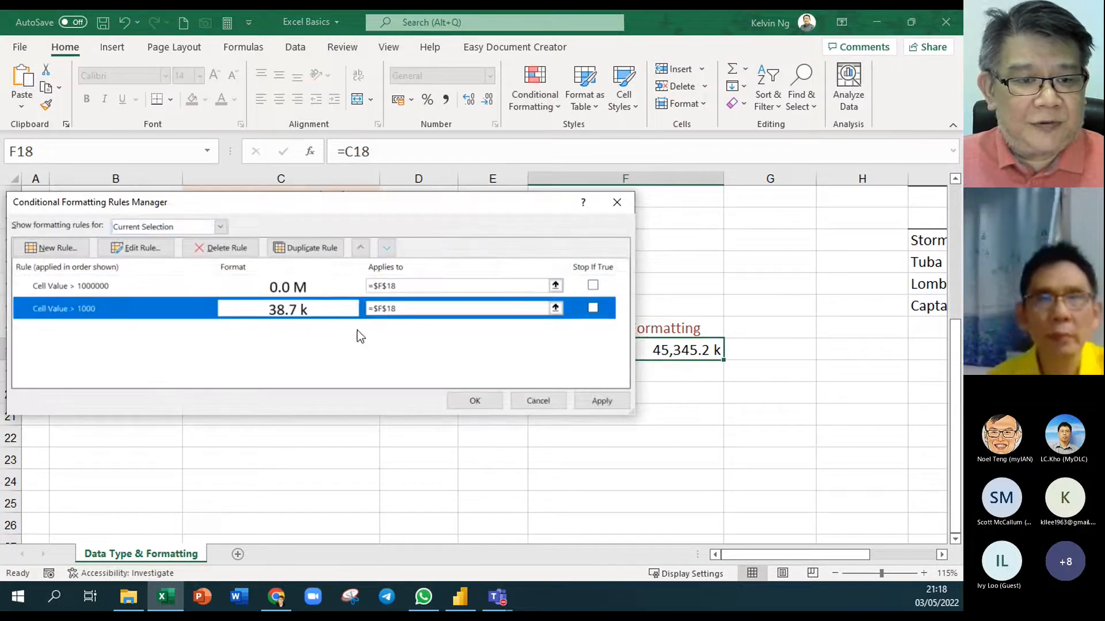
left_click(599, 405)
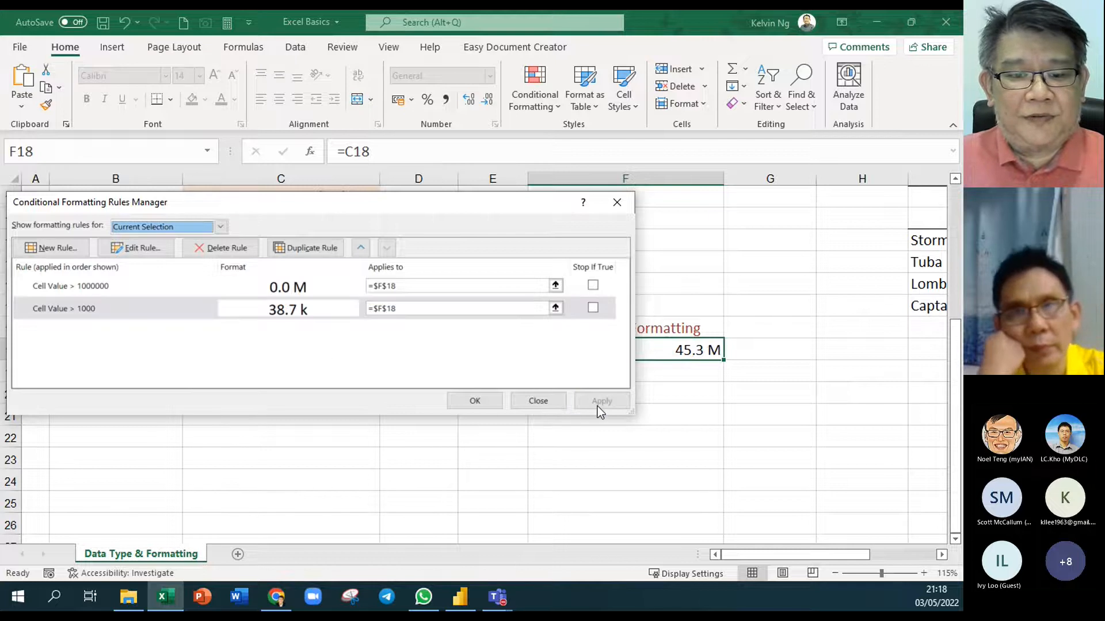
left_click(475, 402)
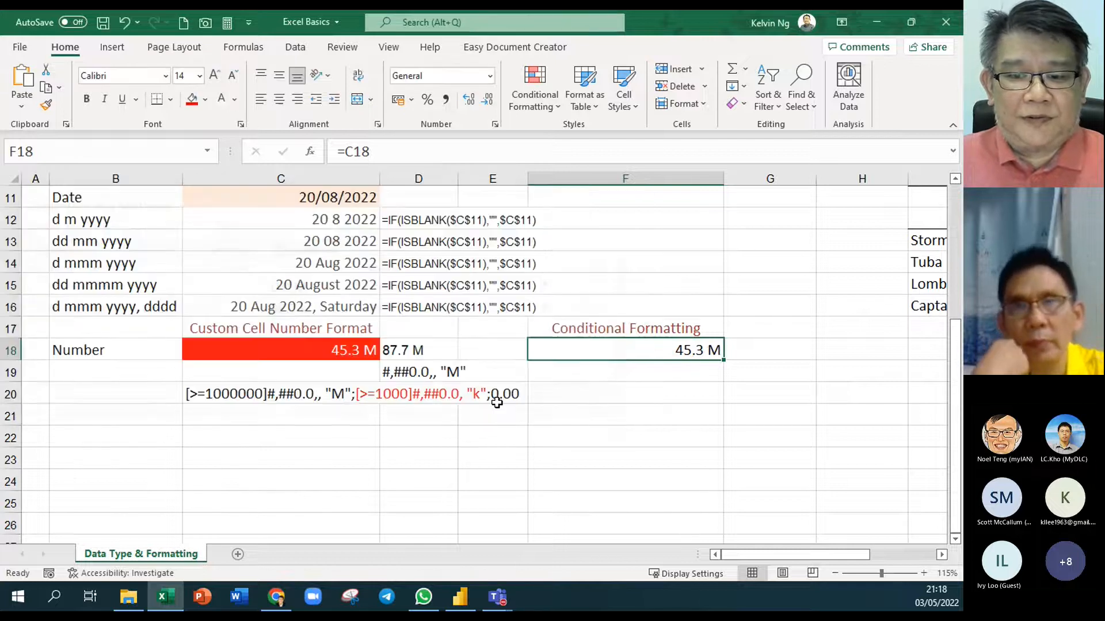
Enter 45242 in C18
left_click(310, 352)
type("45242")
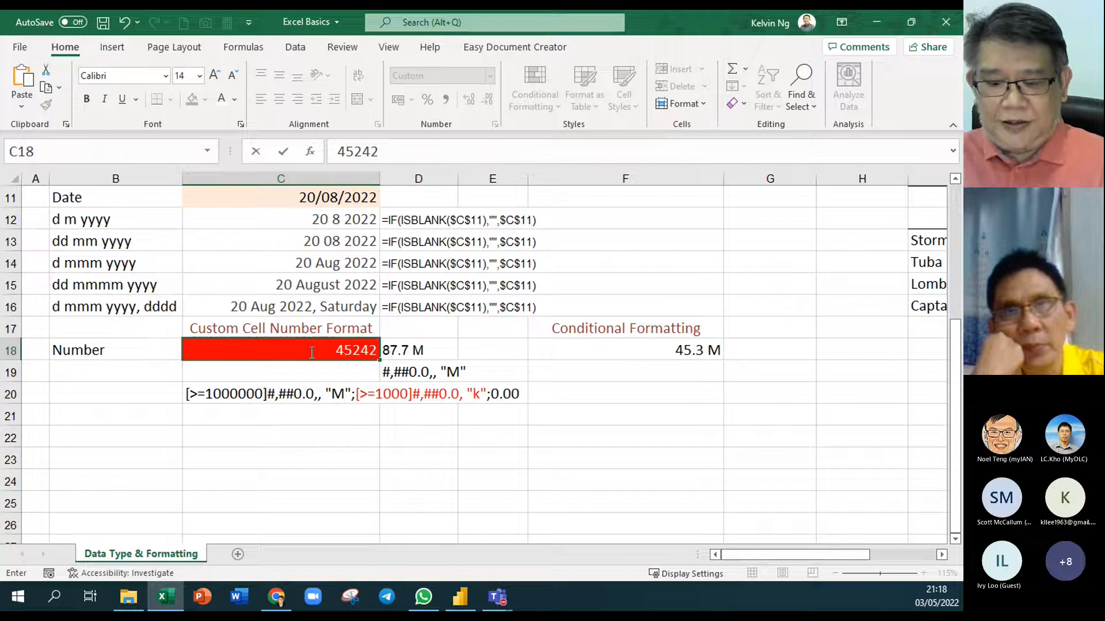
key("Return")
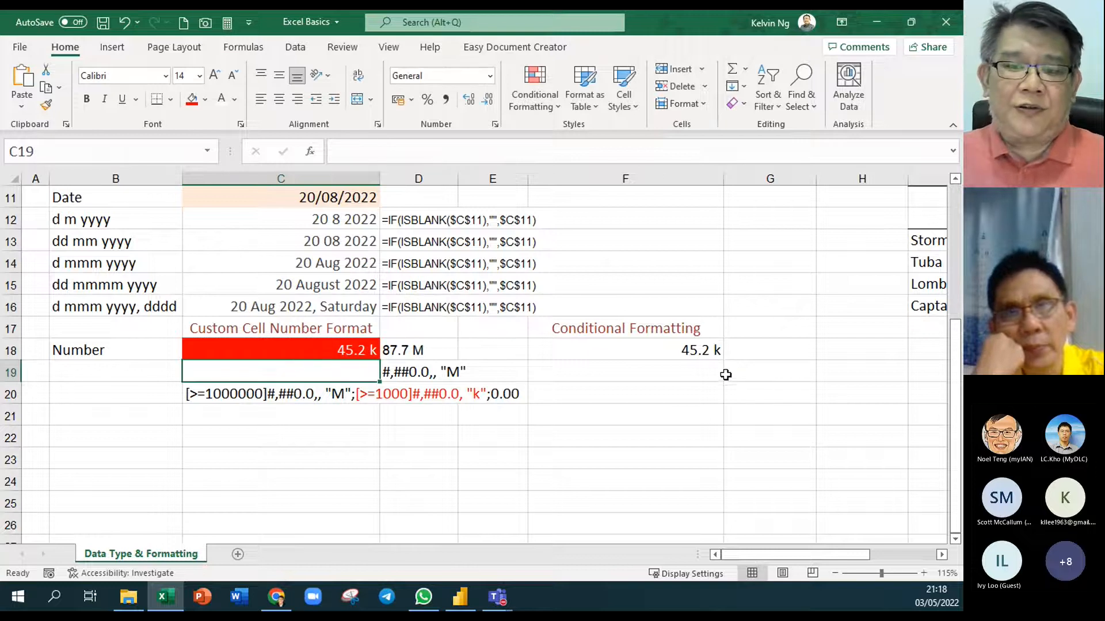
Review F18's conditional formatting rules in Manage Rules and close without changes
left_click(690, 350)
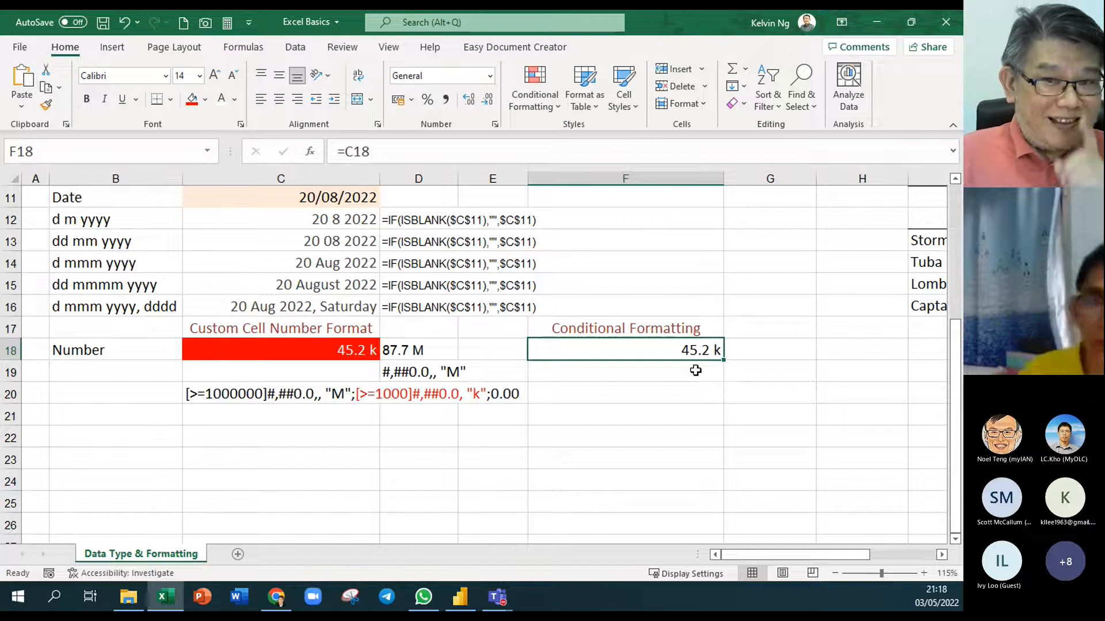
left_click(534, 94)
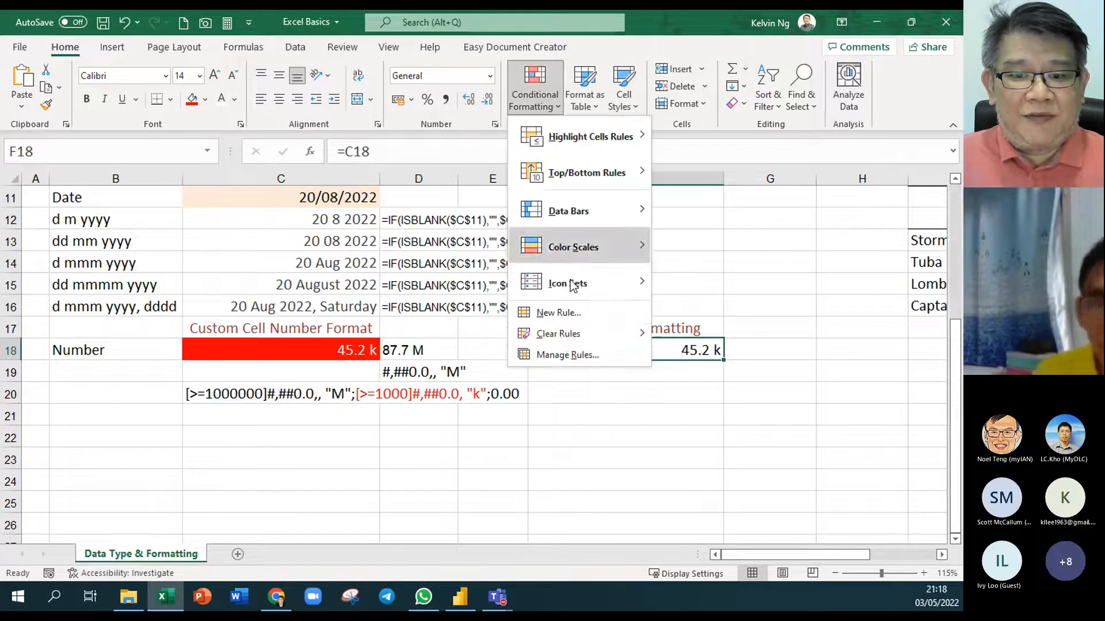
left_click(568, 354)
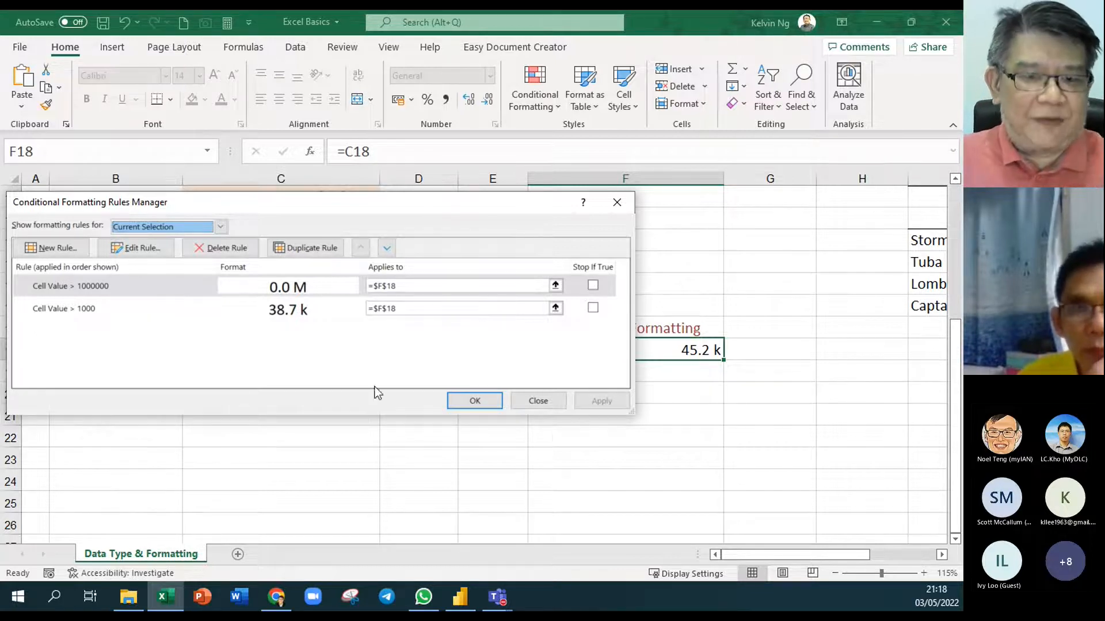
left_click(551, 407)
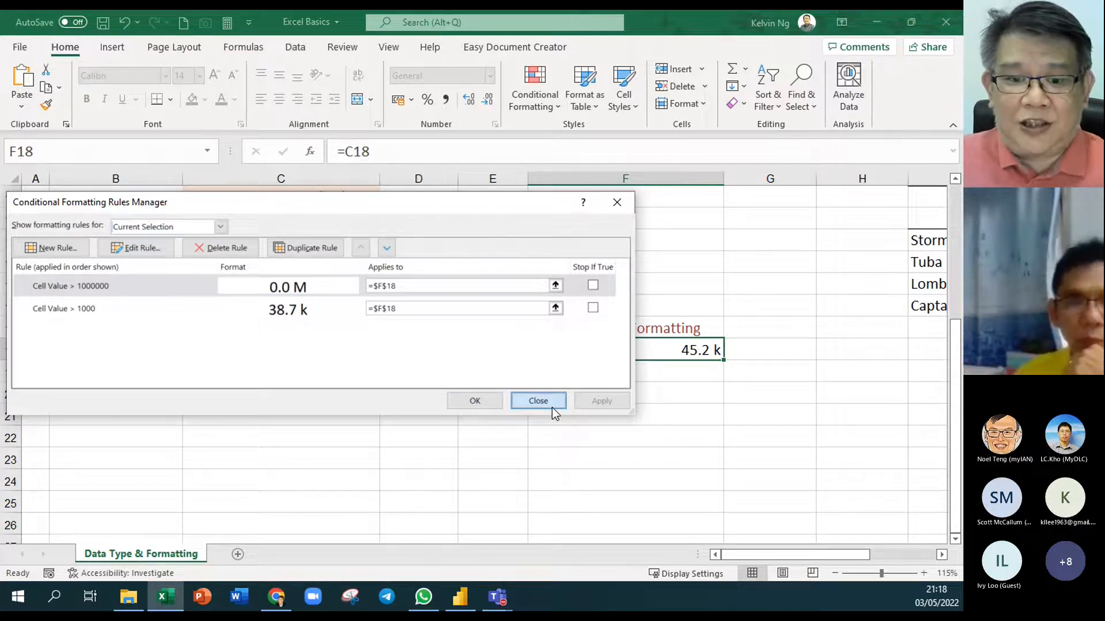
left_click(551, 407)
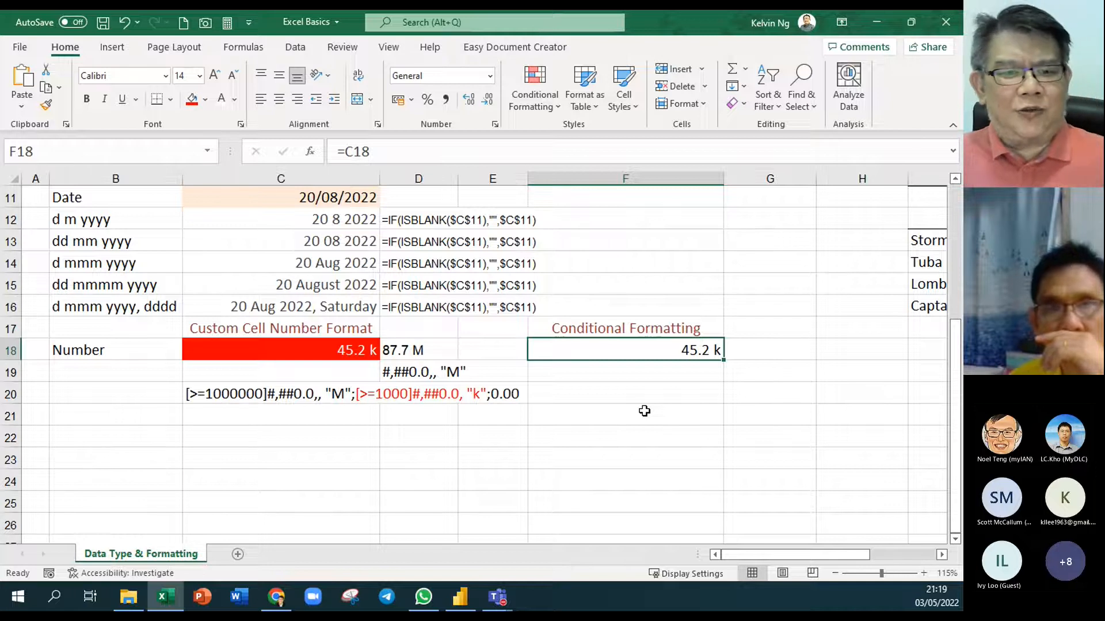
left_click(301, 385)
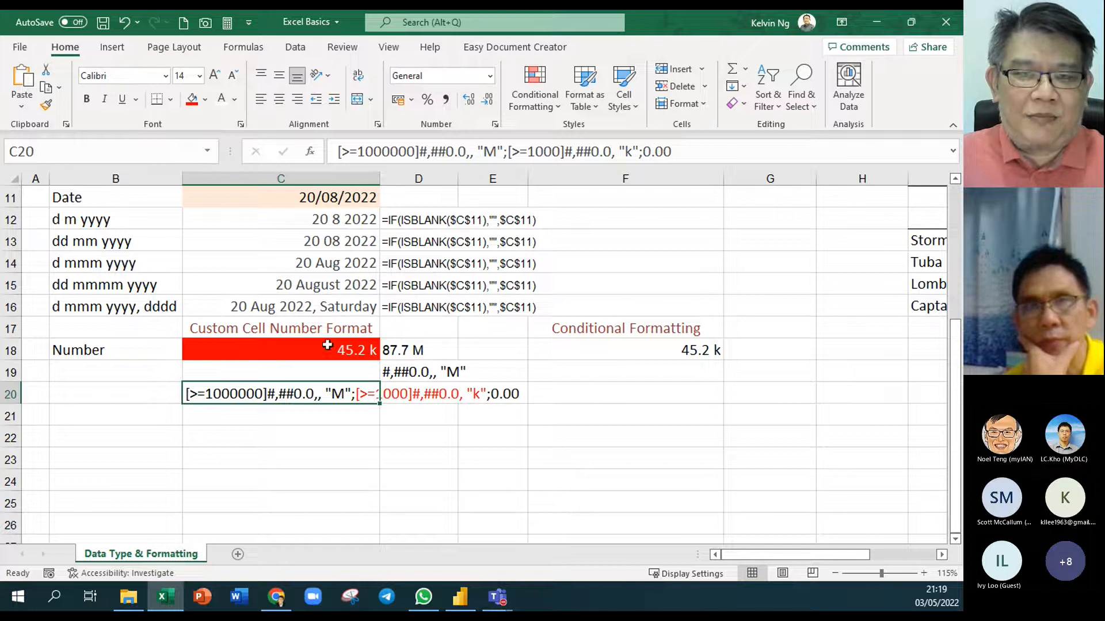
left_click(682, 353)
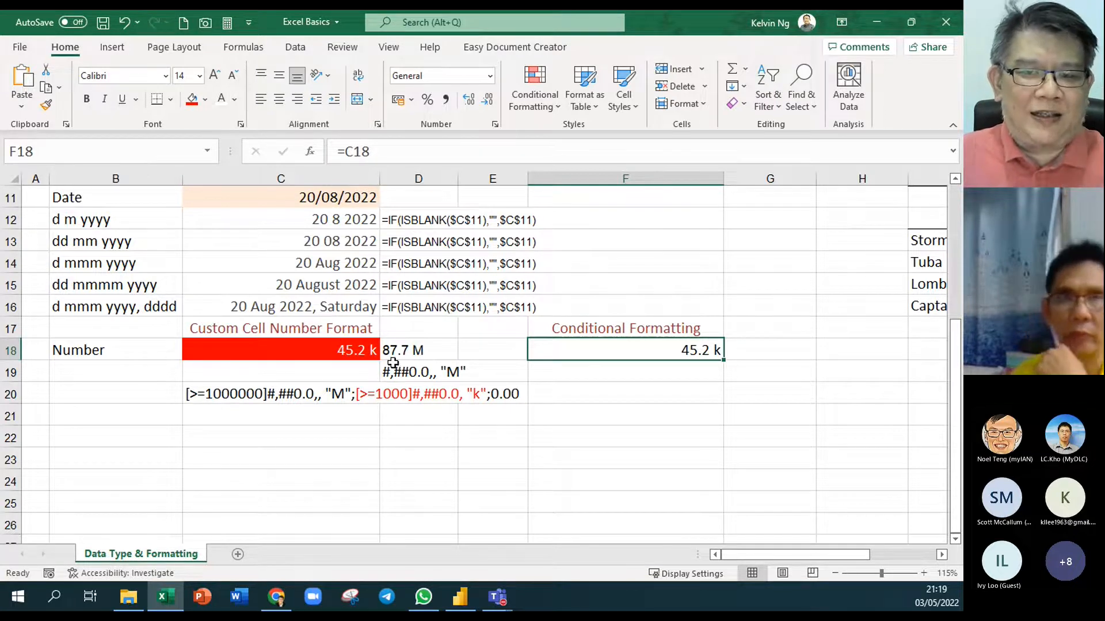
left_click(354, 415)
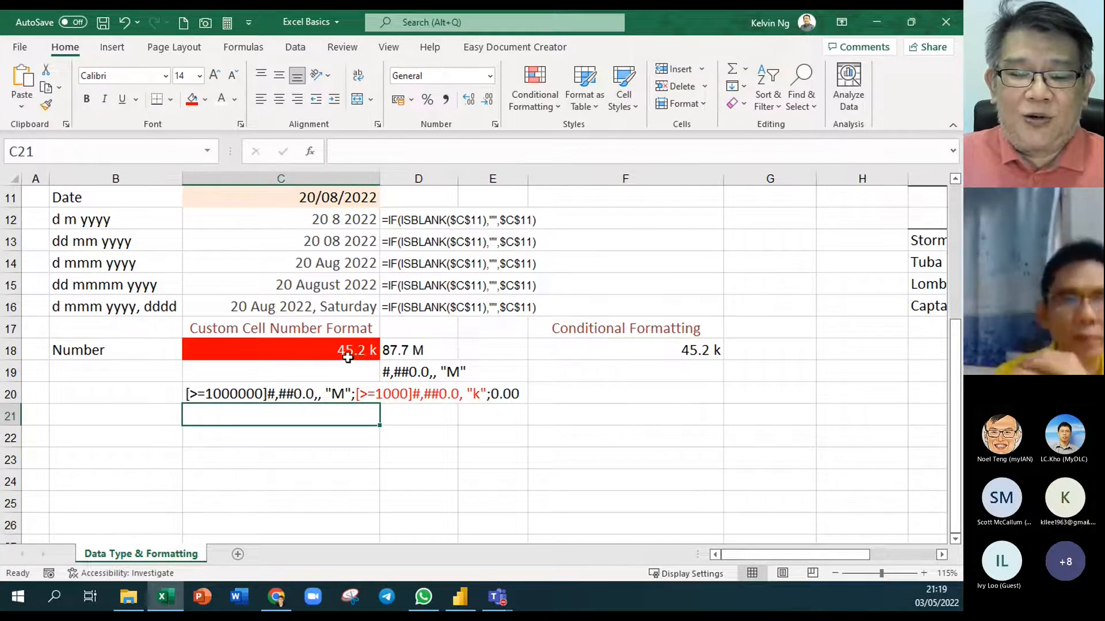
left_click(290, 358)
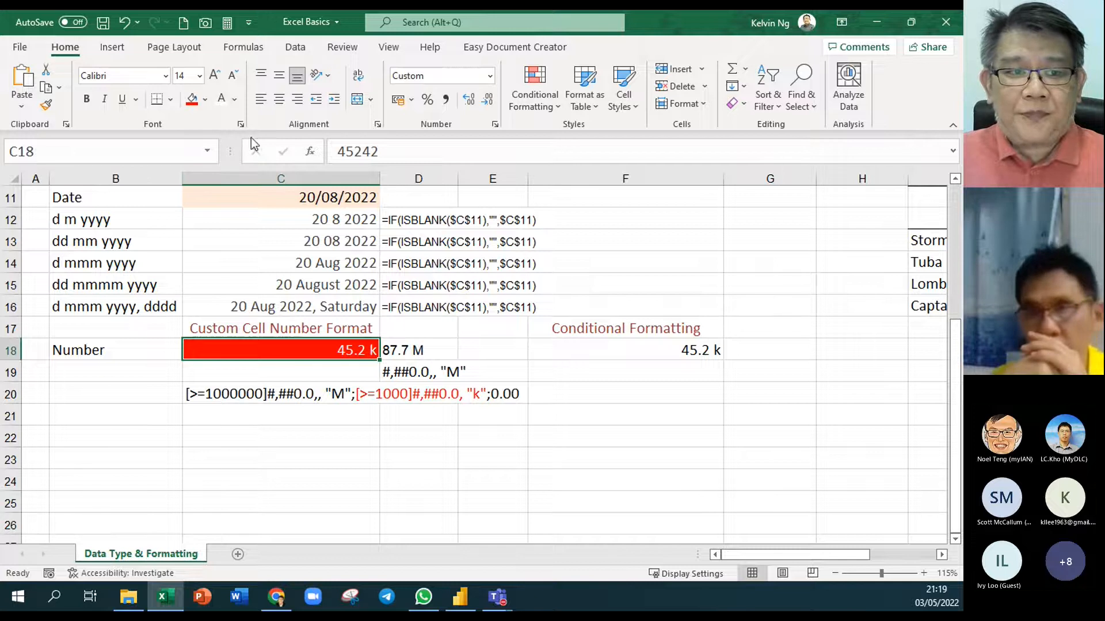
Give C18 No Fill and Automatic font colour so 45.2 k shows in plain black
left_click(204, 99)
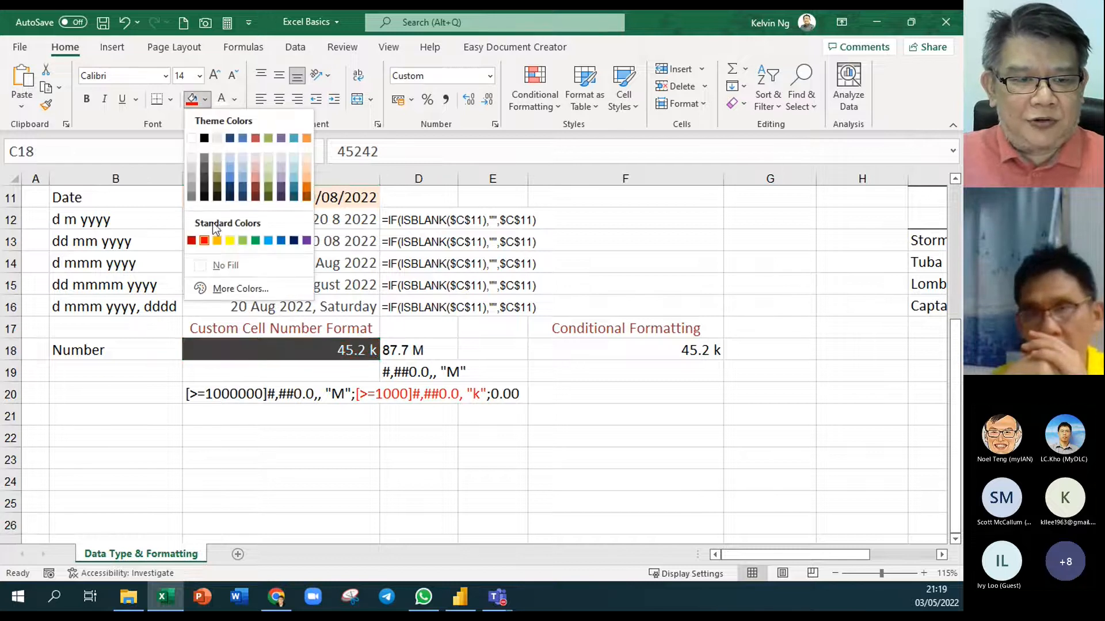
left_click(218, 265)
left_click(235, 99)
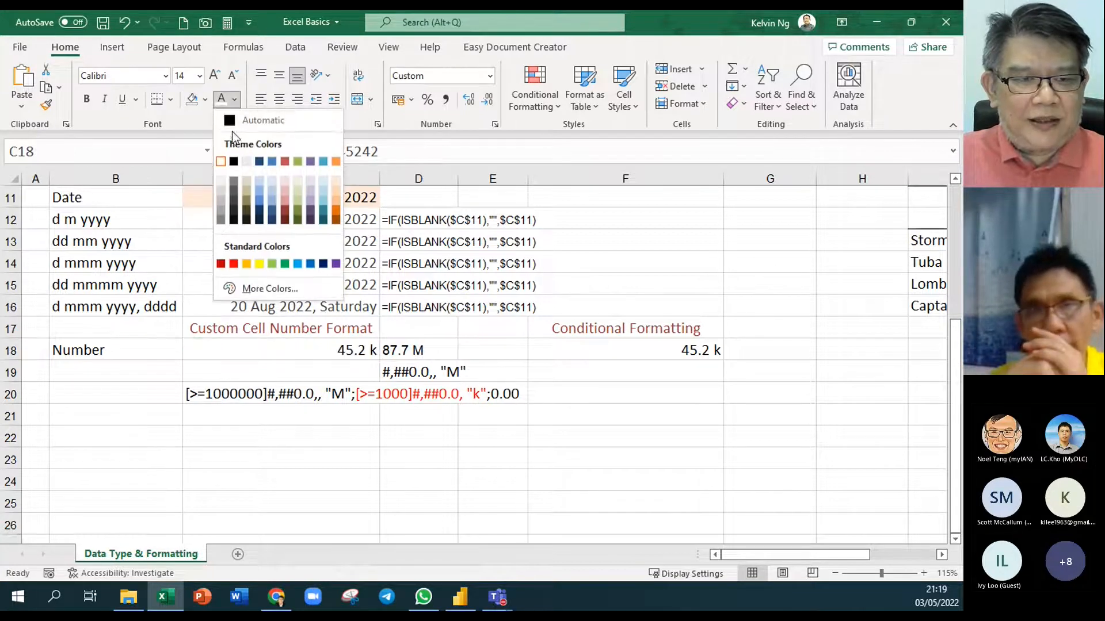
left_click(234, 123)
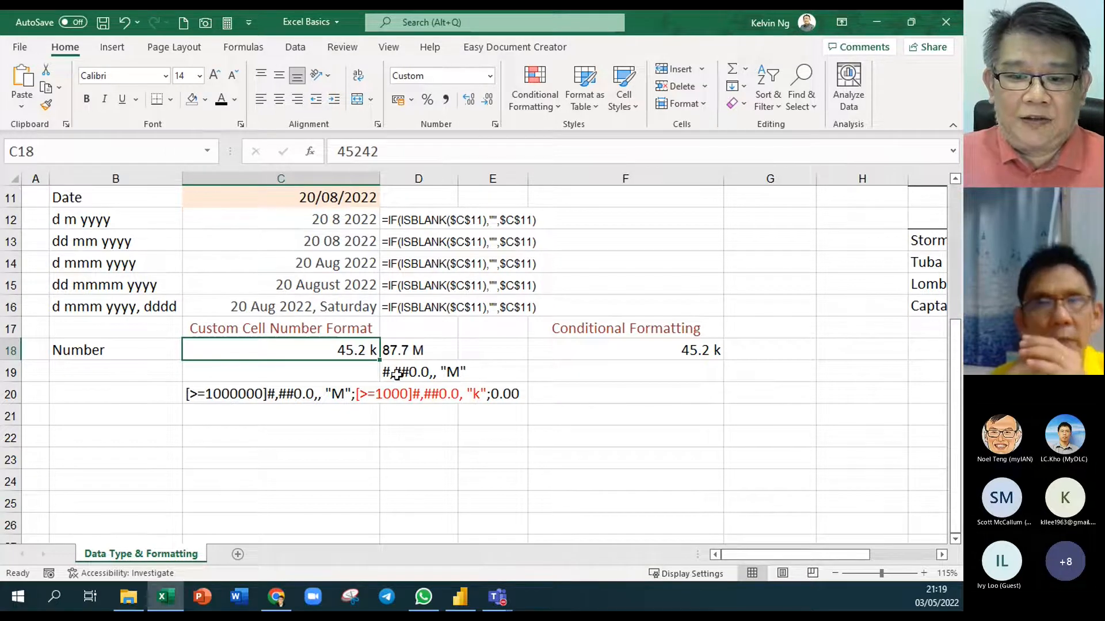
left_click(660, 396)
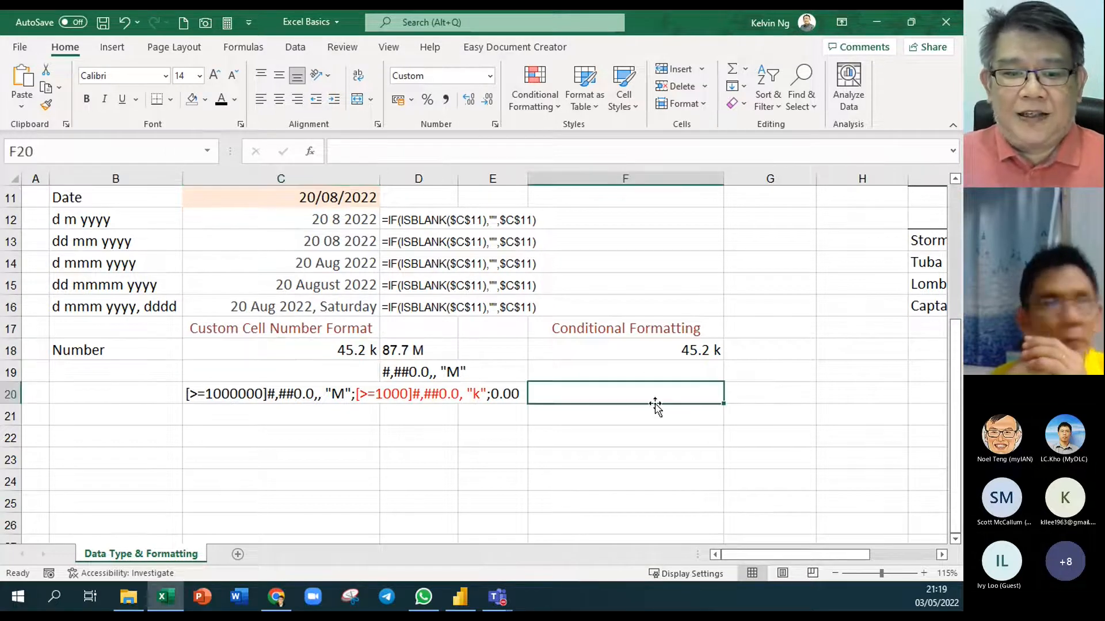
left_click_drag(317, 345, 617, 388)
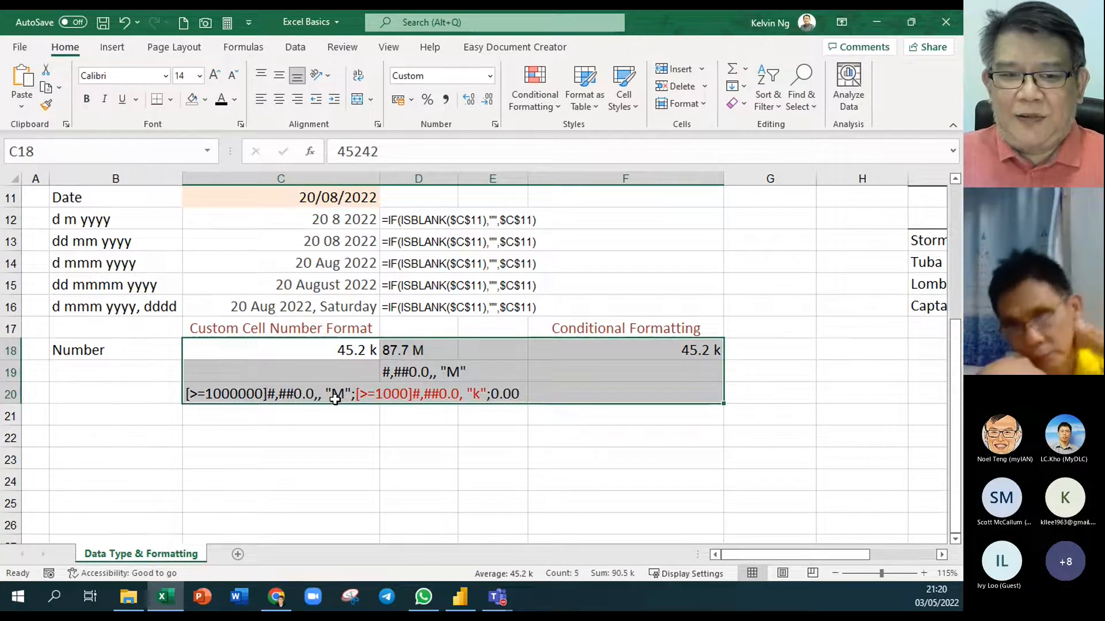
left_click(339, 454)
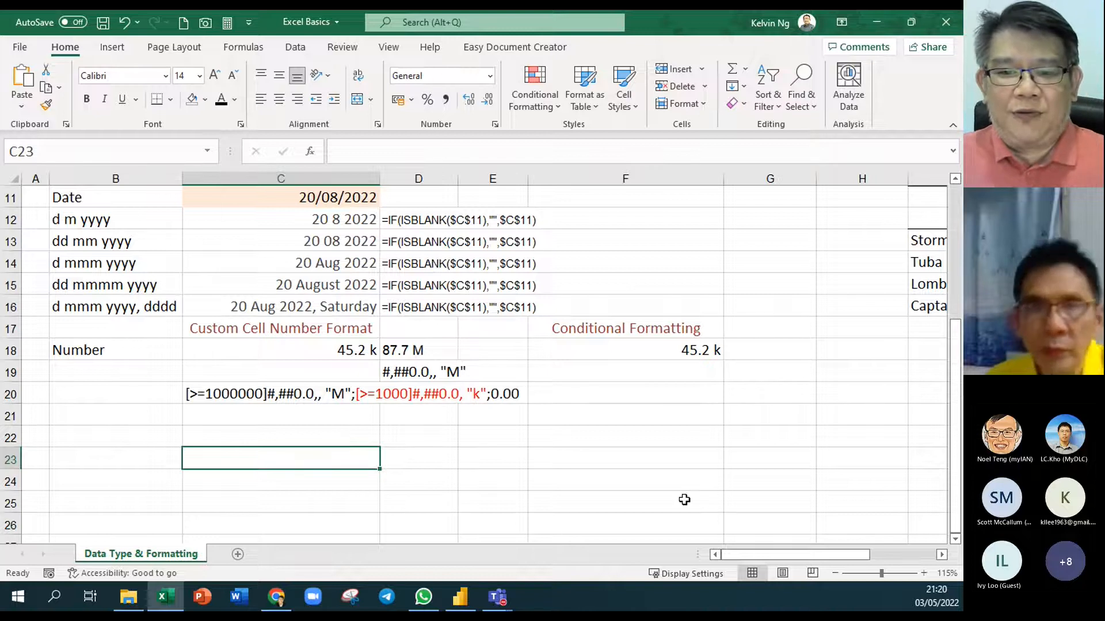
left_click(343, 355)
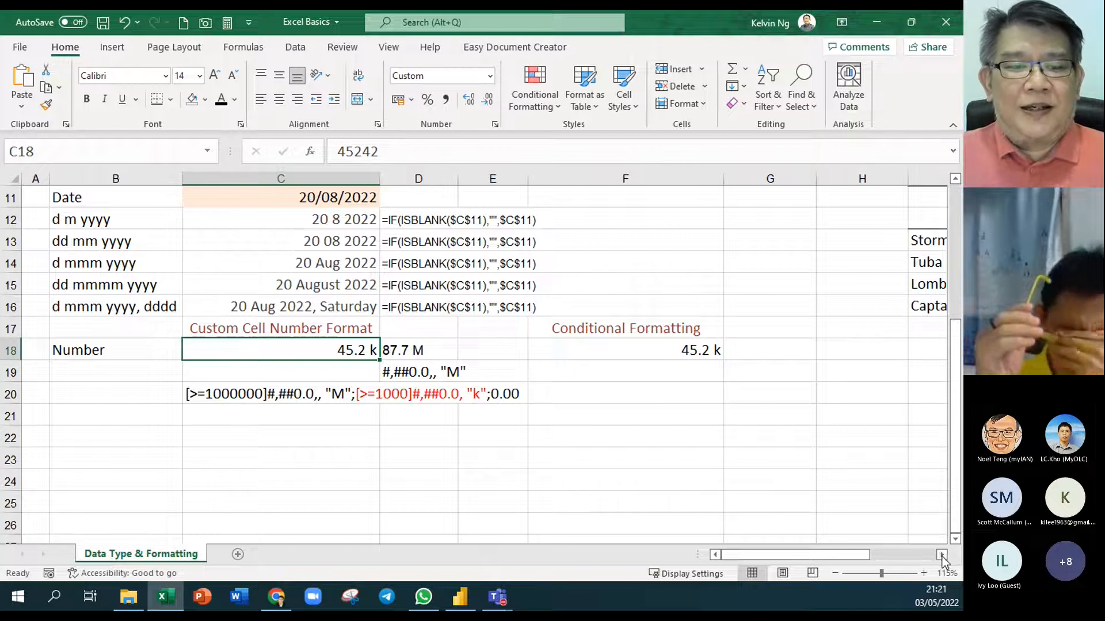
left_click(86, 327)
Scroll right to the Storm/Tuba/Lombok II/Captain table and select the Difference cells L13:L16
left_click_drag(86, 328, 631, 400)
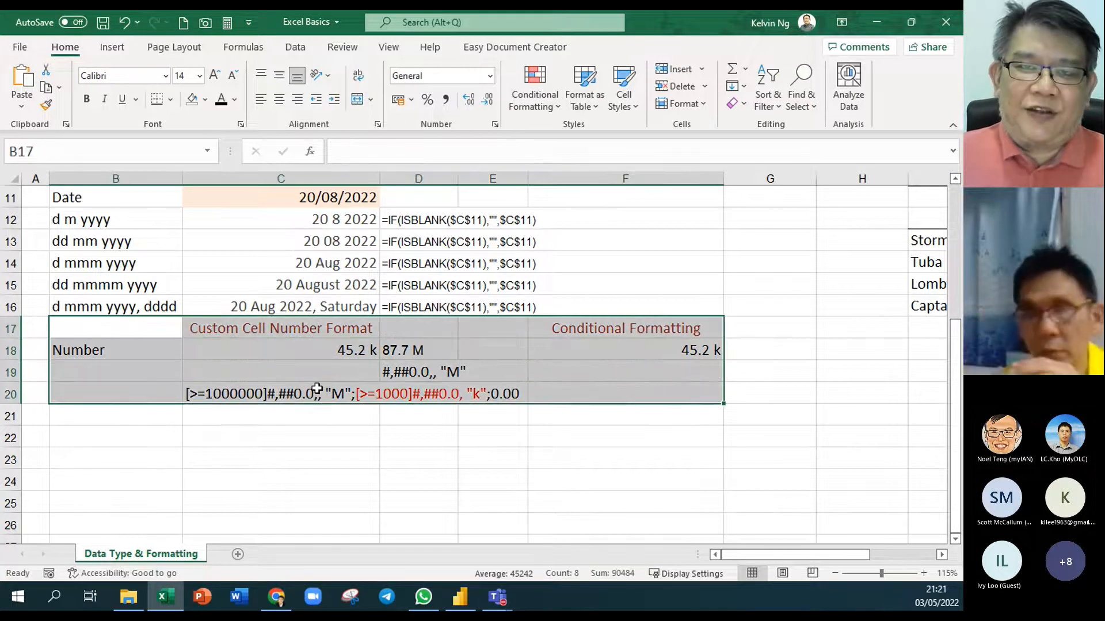
left_click(942, 554)
left_click(942, 554)
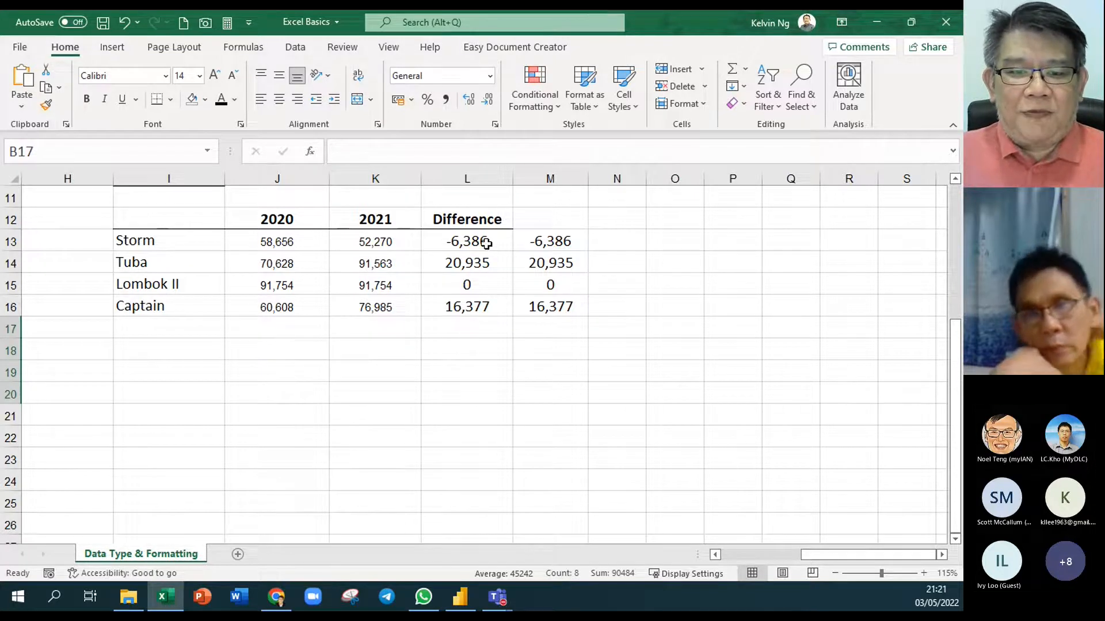
left_click_drag(486, 243, 485, 305)
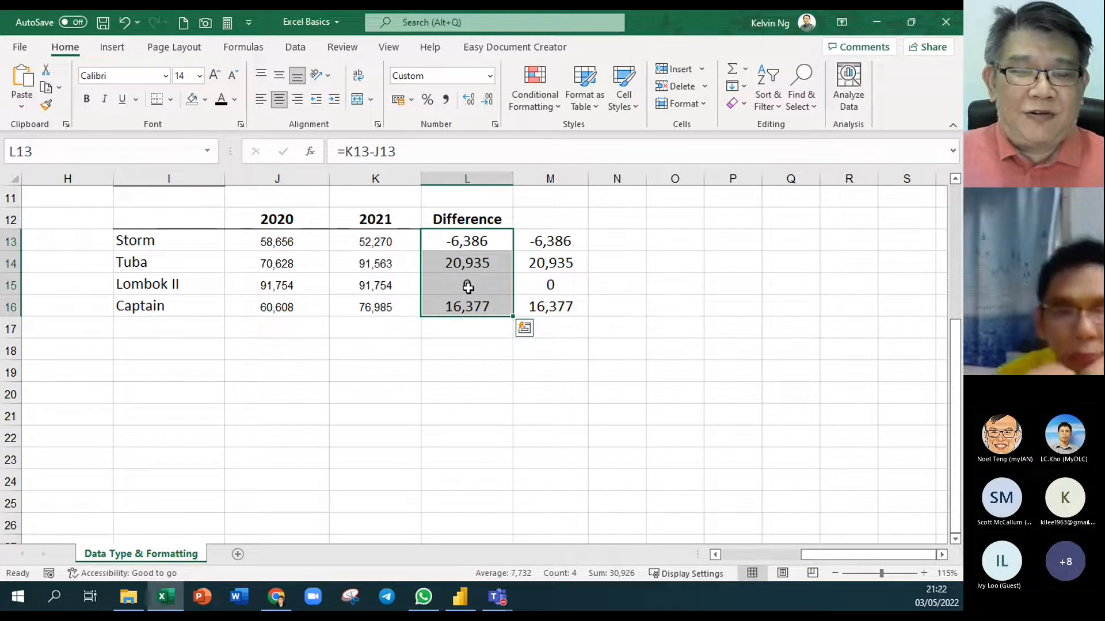
In Format Cells for L13:L16, edit the custom Type to [blue]#,##0;[red]-#,##0
right_click(482, 262)
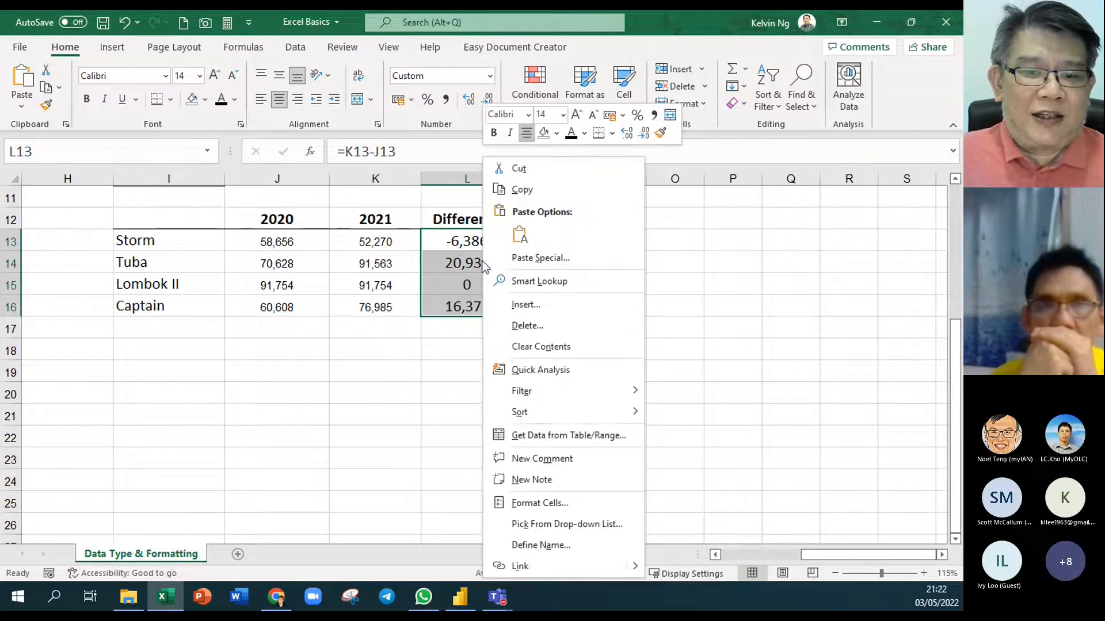
left_click(581, 511)
left_click_drag(358, 157, 689, 81)
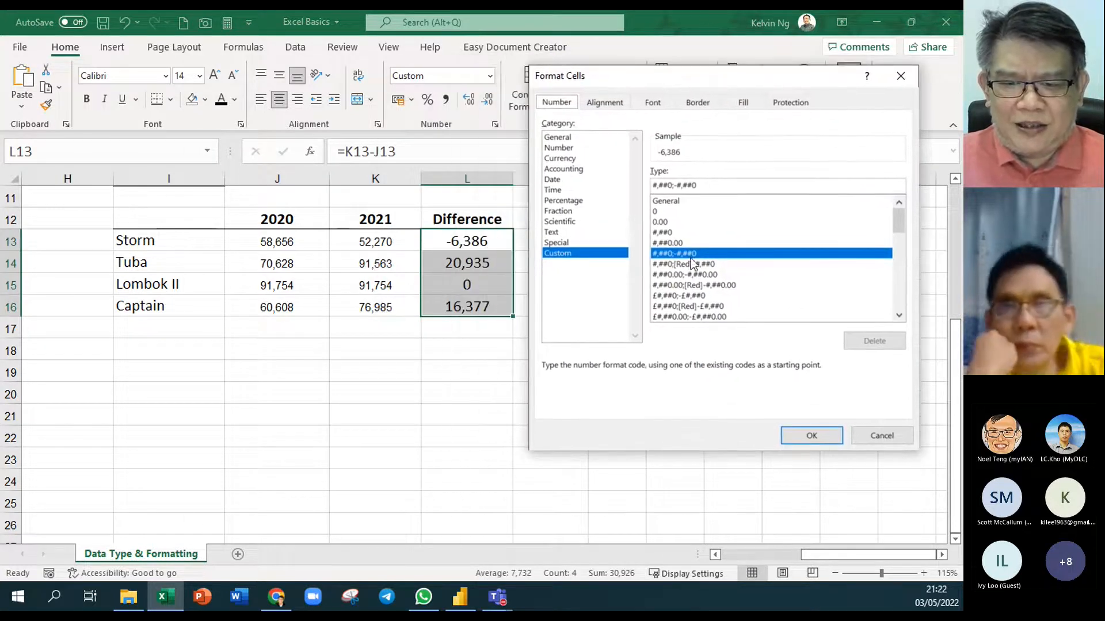
left_click(654, 184)
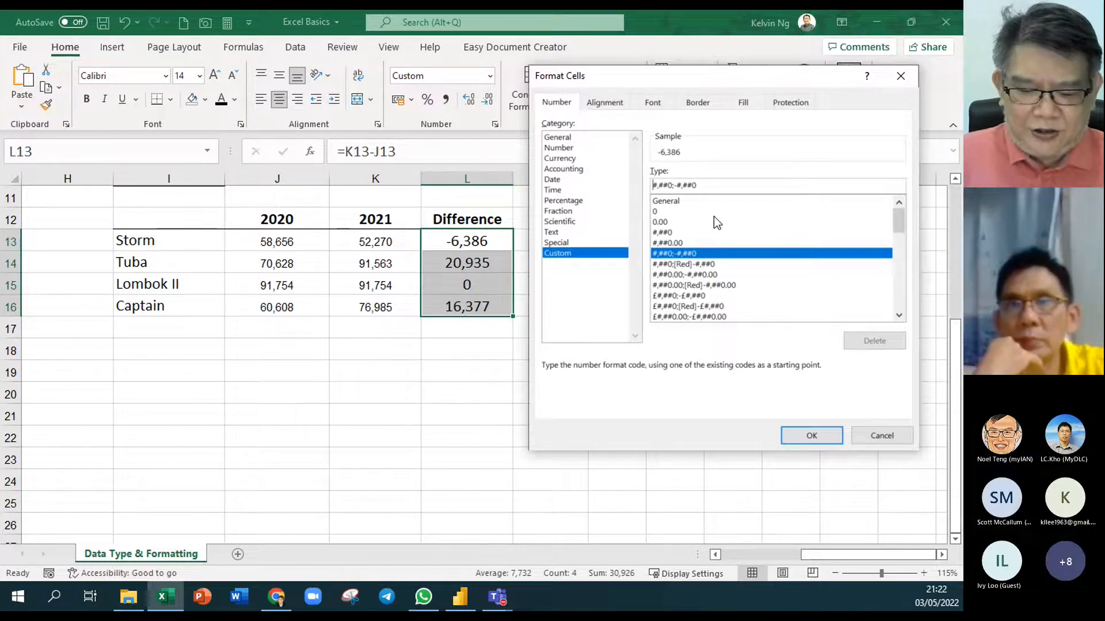
type("[")
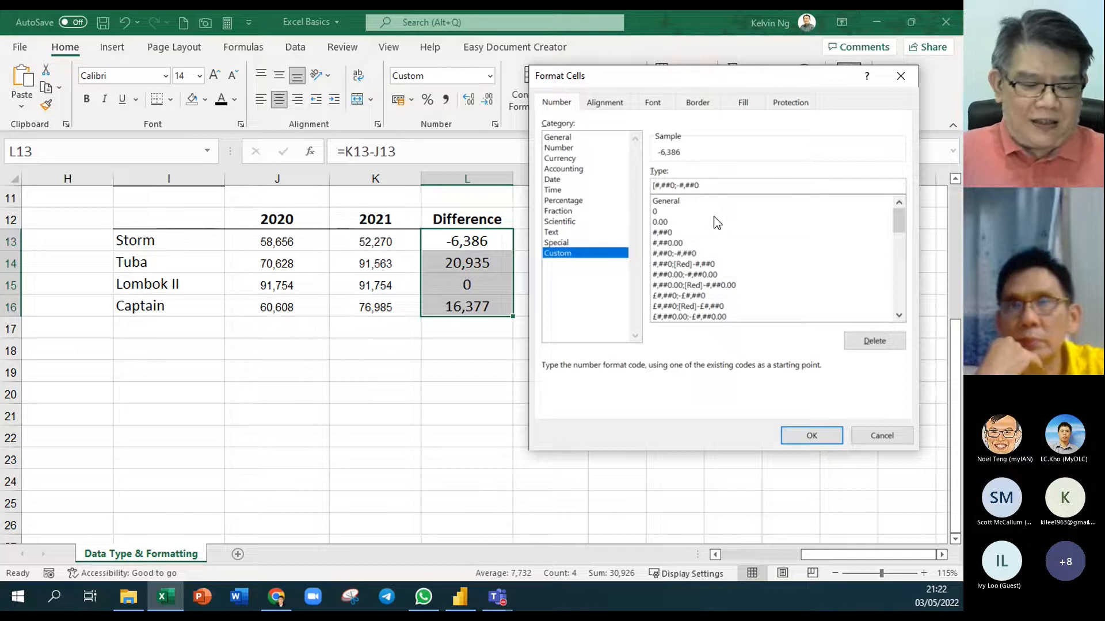
type("blue]")
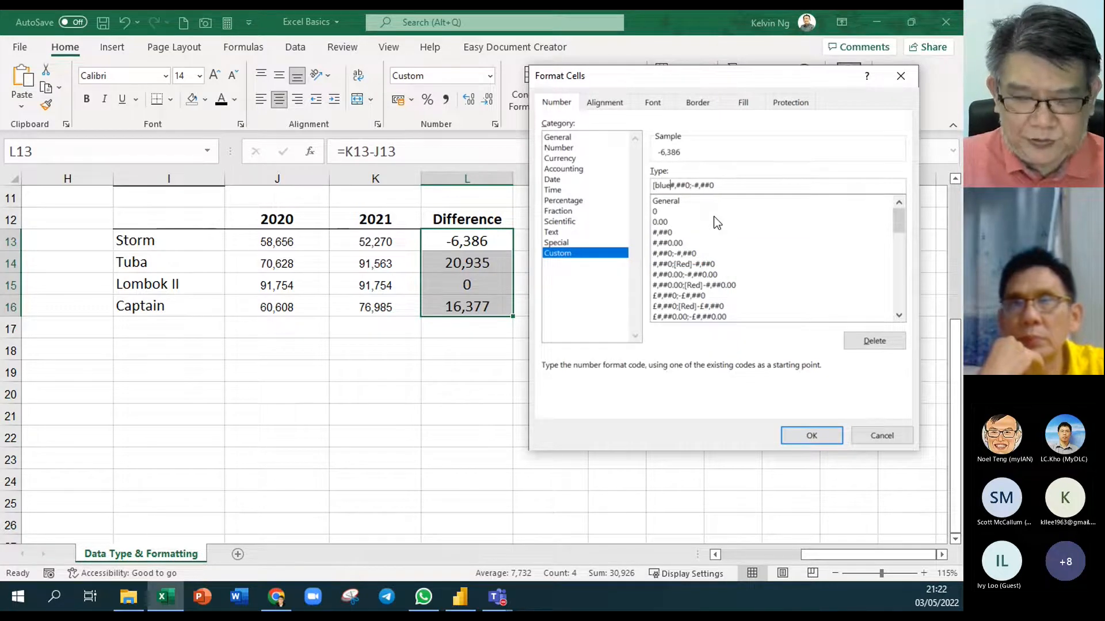
left_click(694, 185)
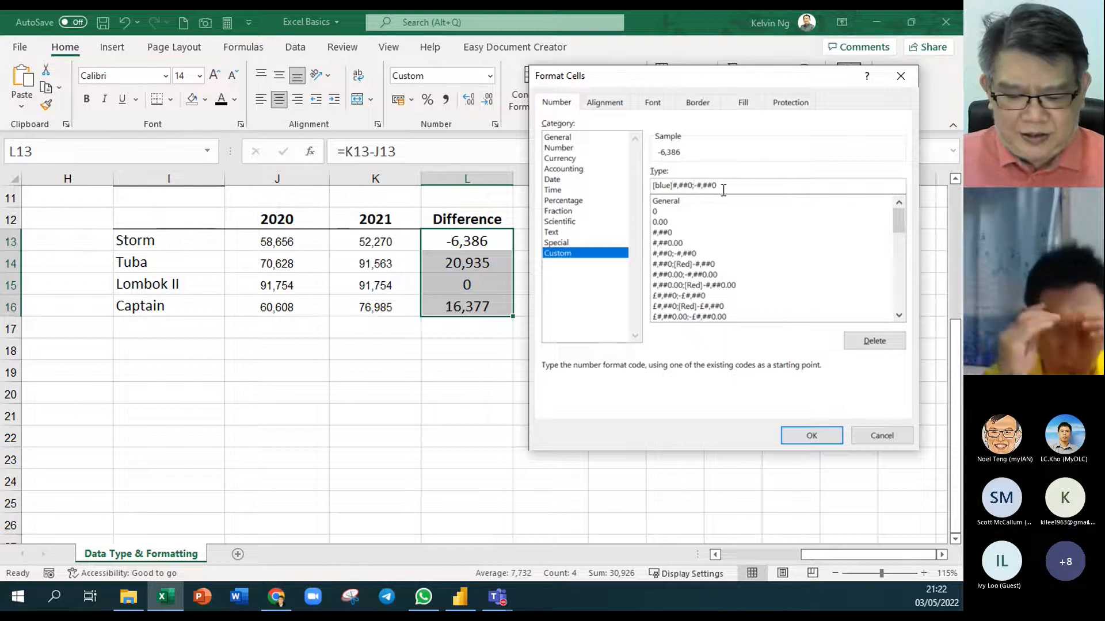
type("[red]")
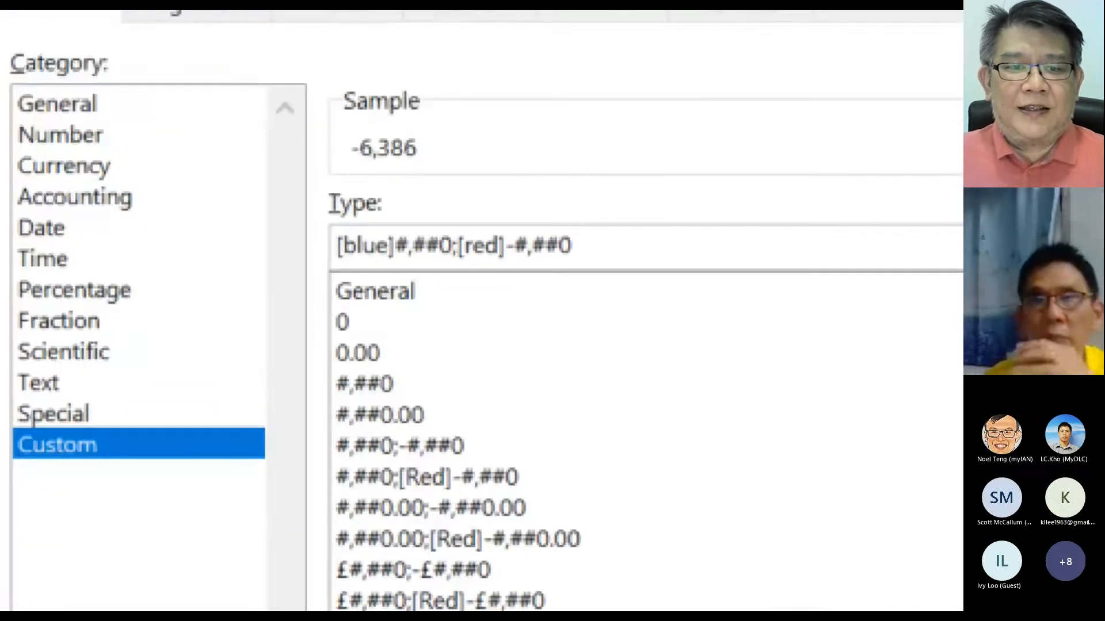
left_click_drag(404, 231, 423, 160)
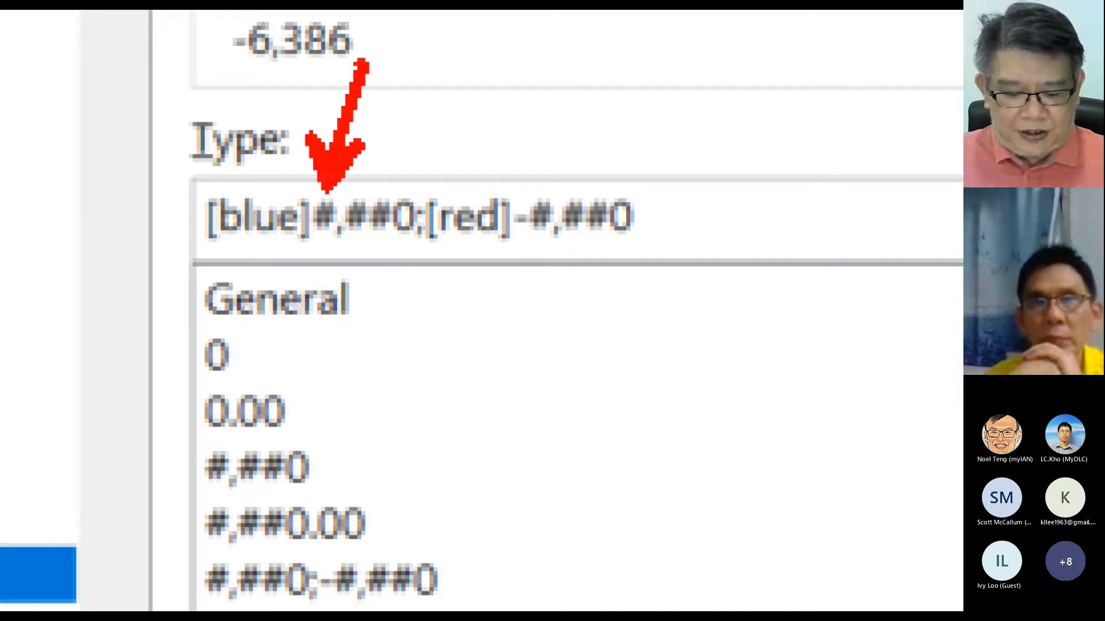
type("t")
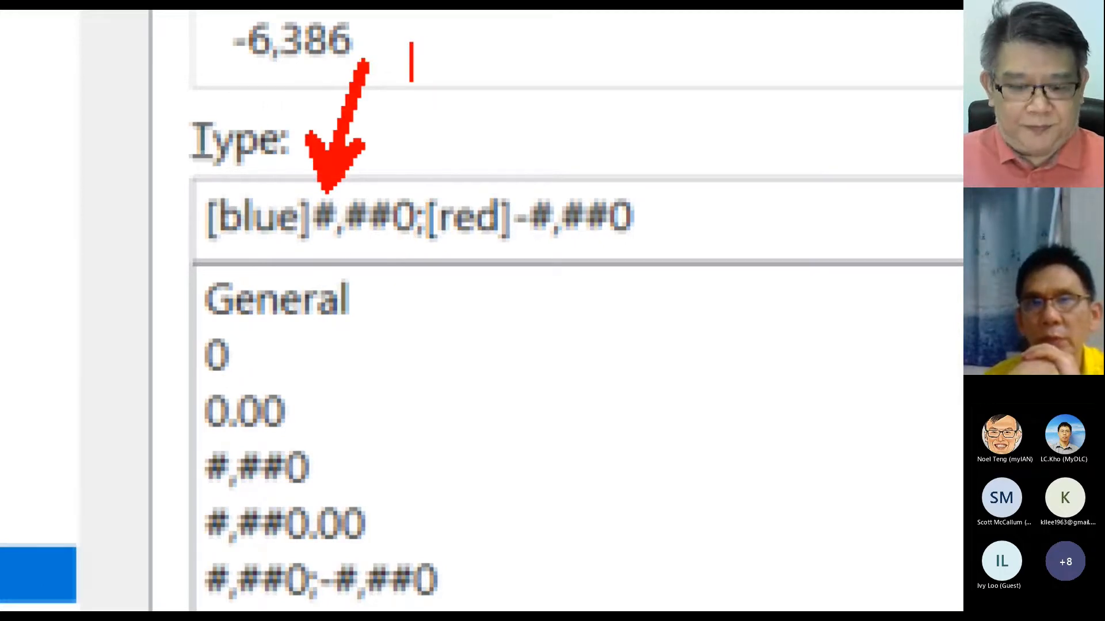
type("Positive")
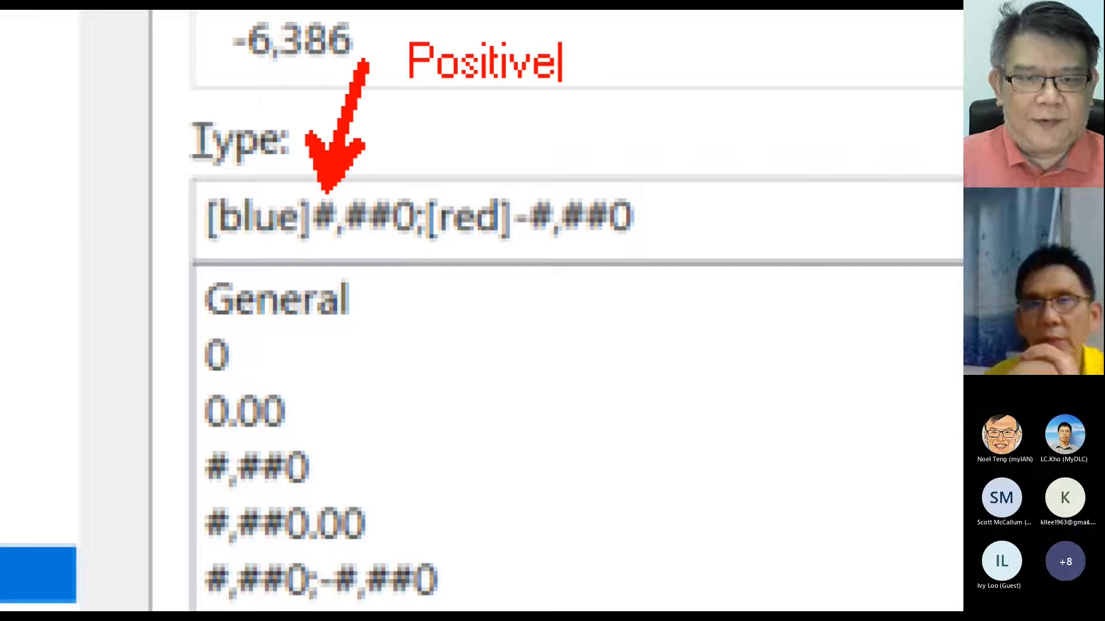
key("Escape")
left_click_drag(518, 242, 523, 352)
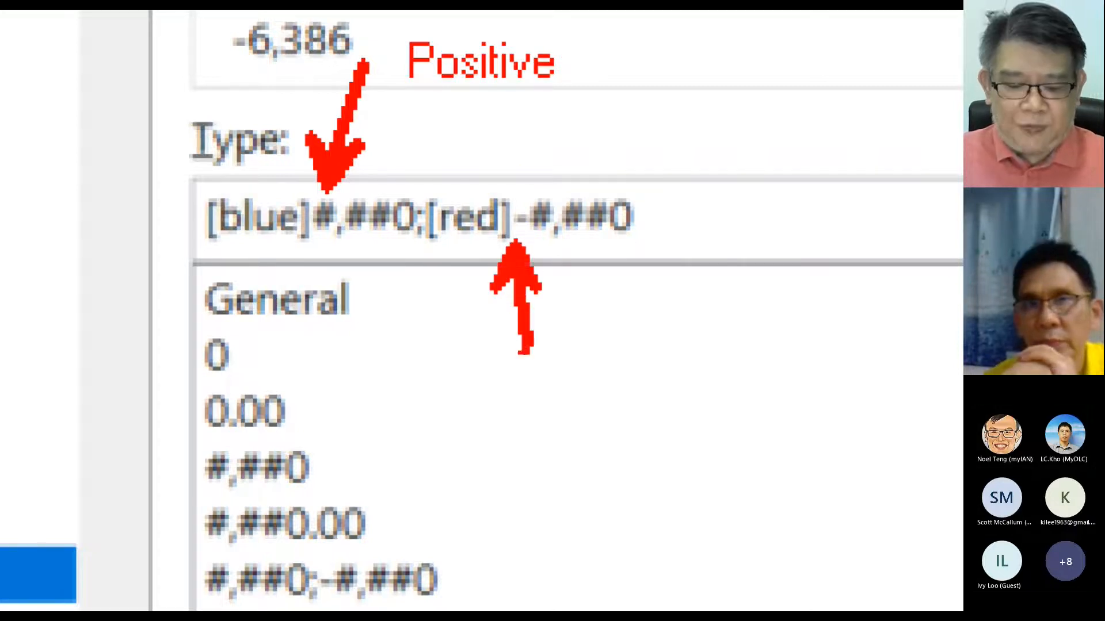
type("t")
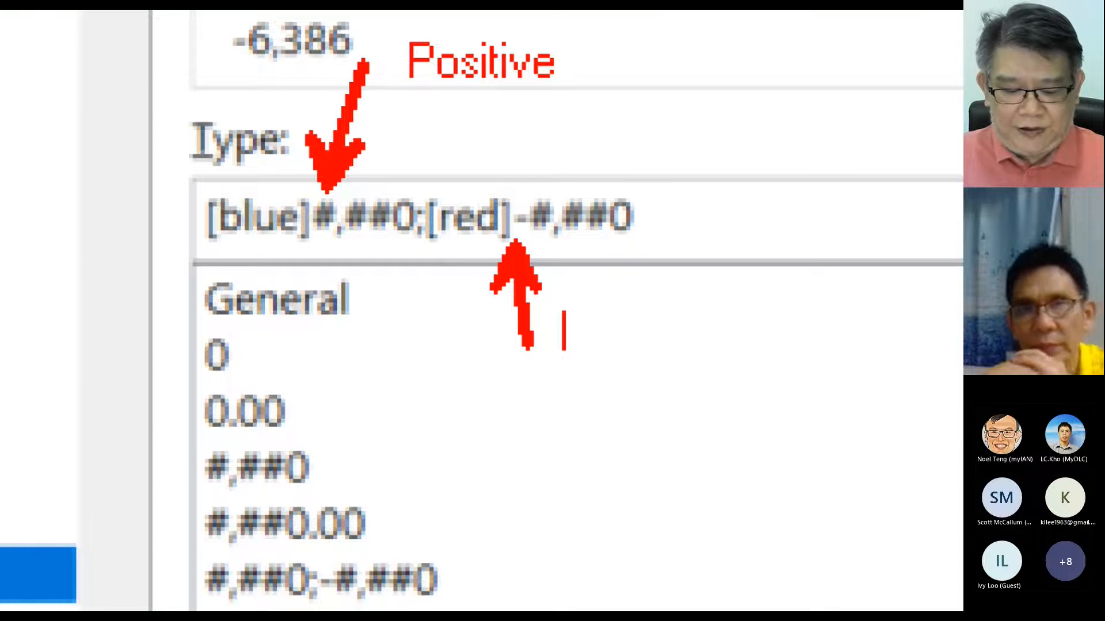
type("Negative")
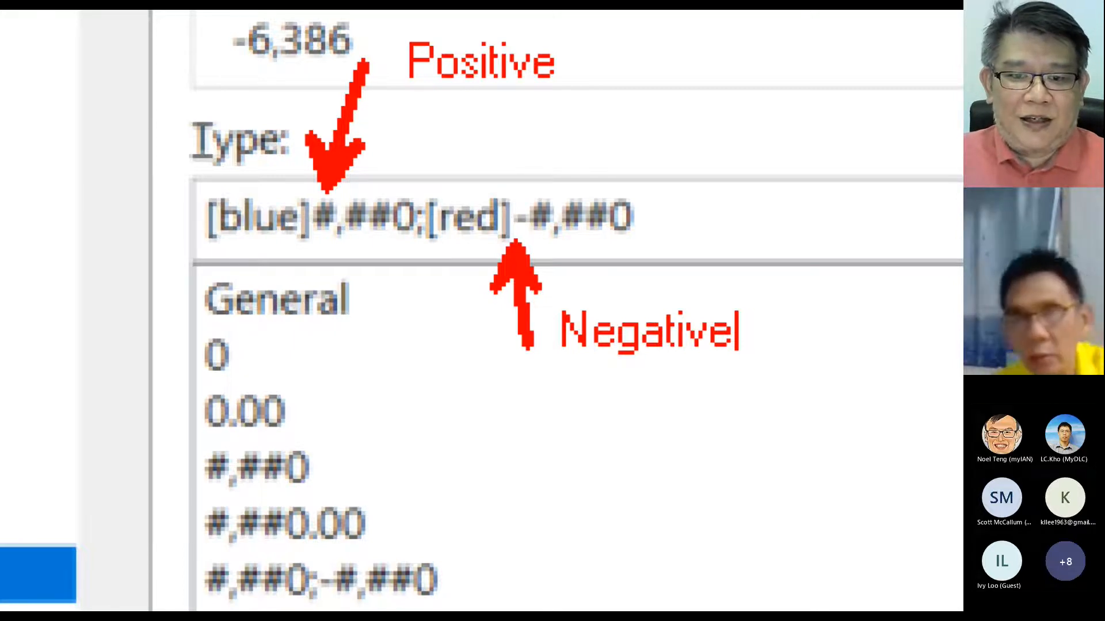
key("Escape")
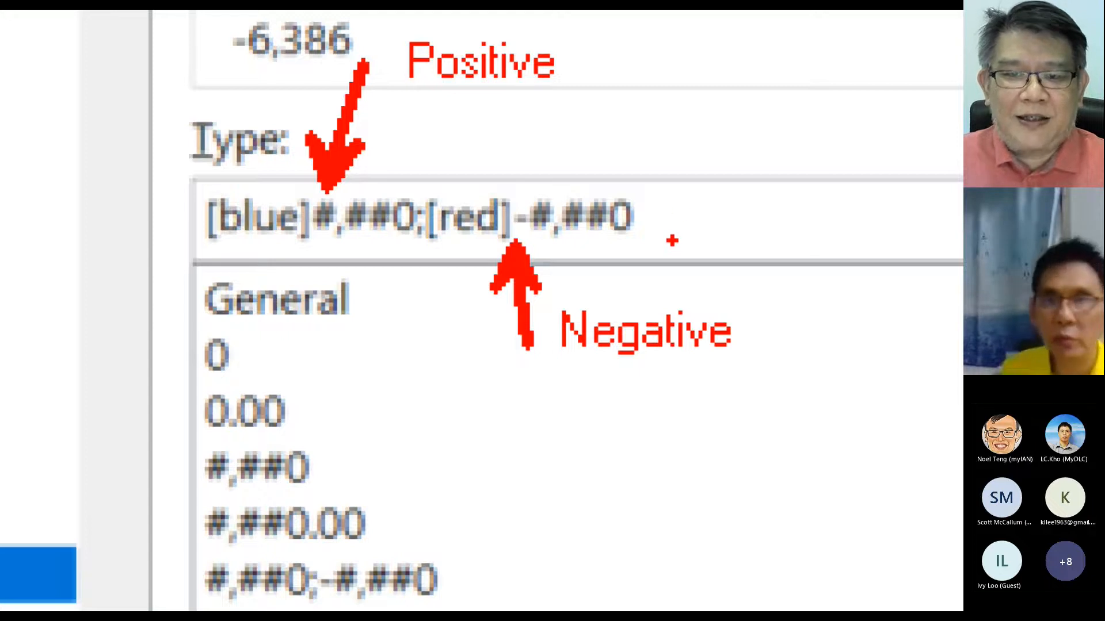
key("Escape")
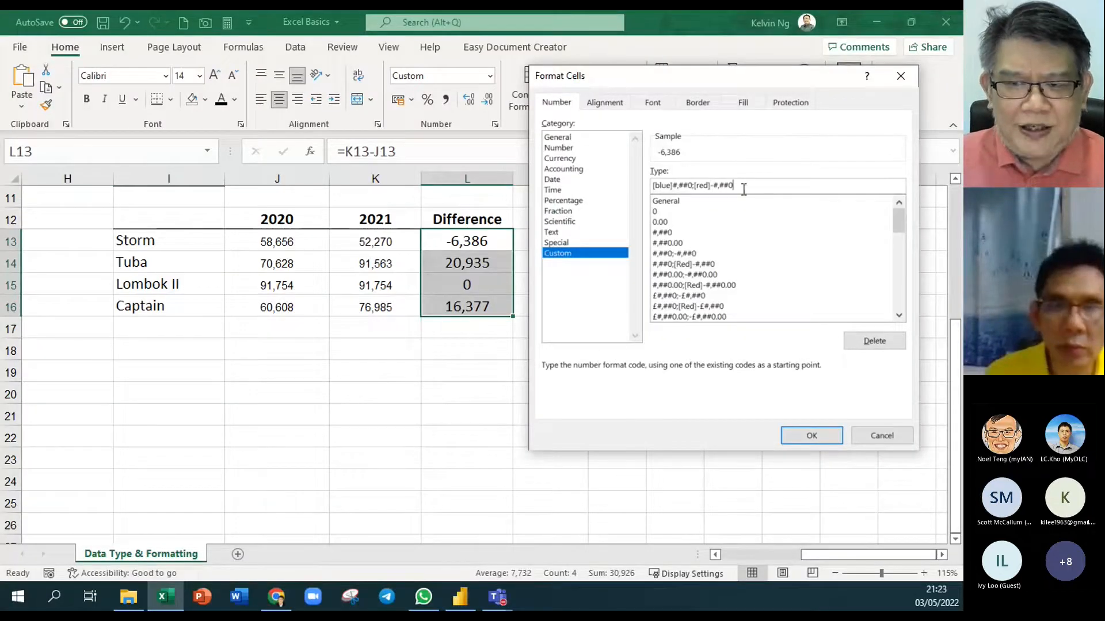
Append ;[green]0 to the code, copy it, and apply it to the Difference cells
type(";")
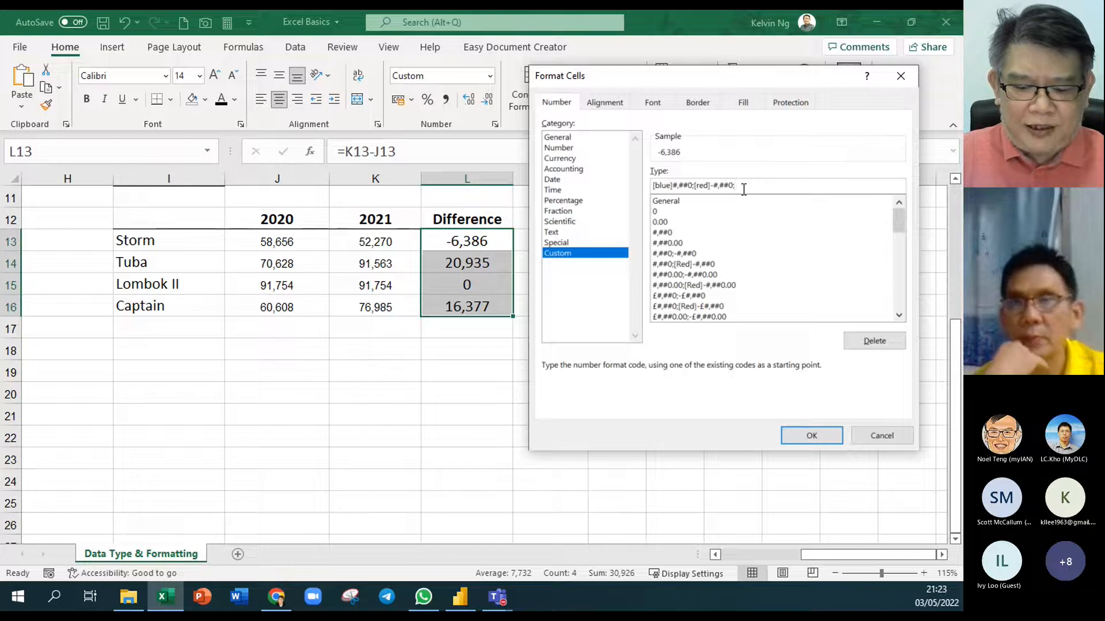
type("[green]")
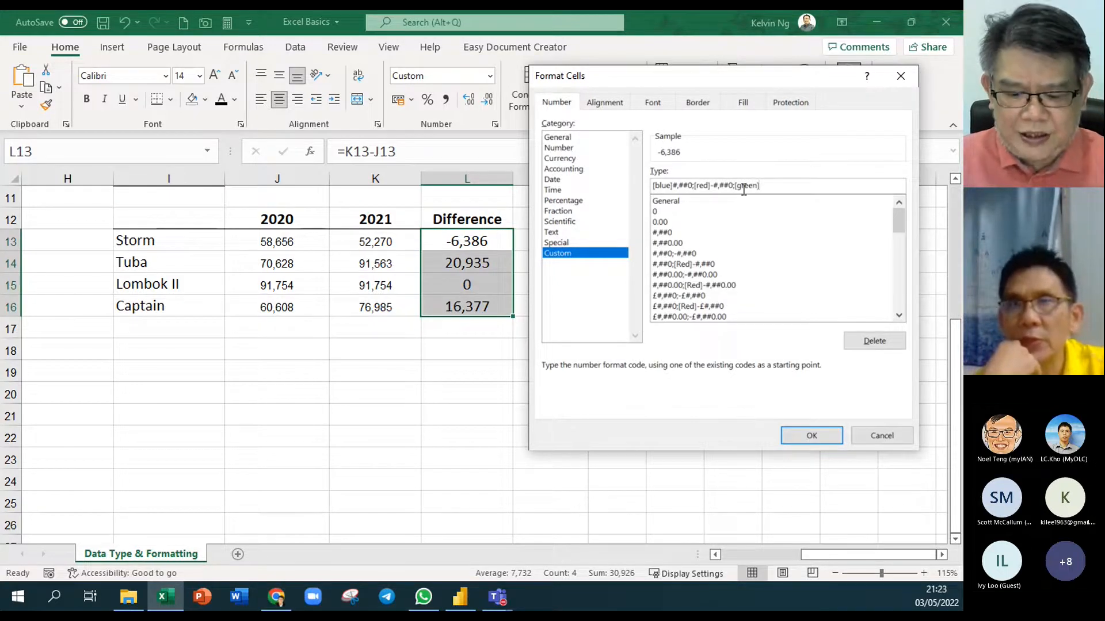
type("0")
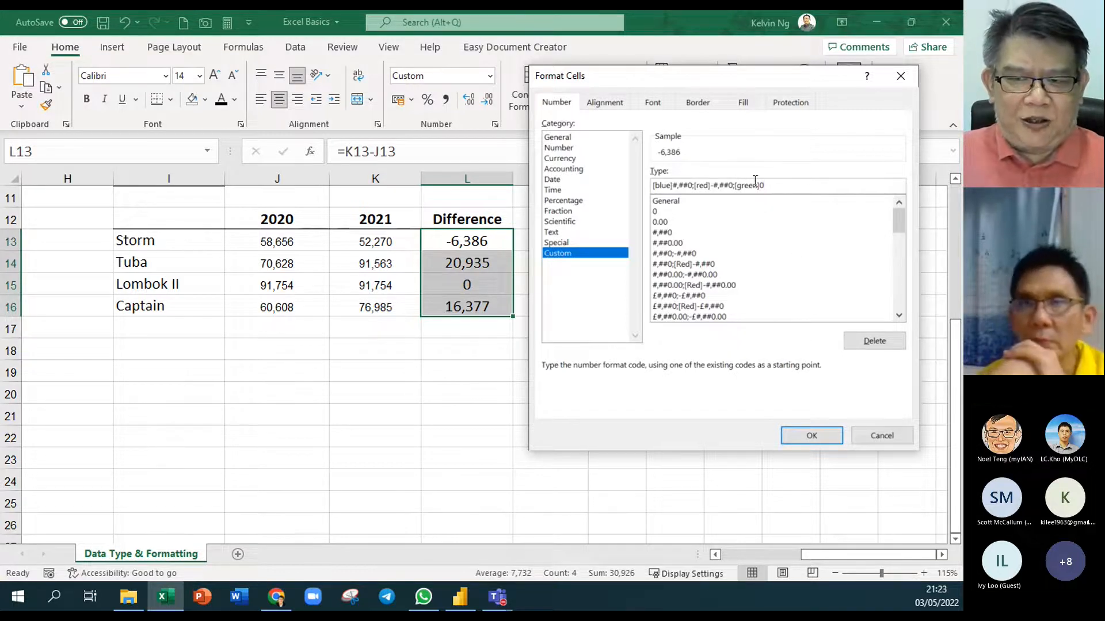
left_click_drag(765, 185, 616, 171)
key("ctrl+c")
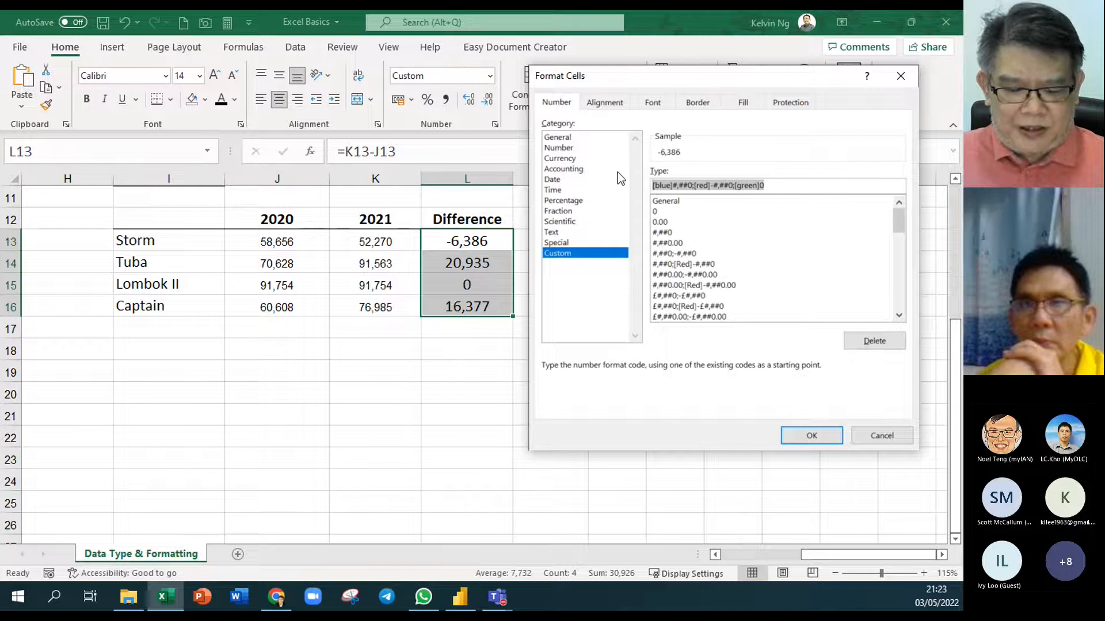
left_click(811, 437)
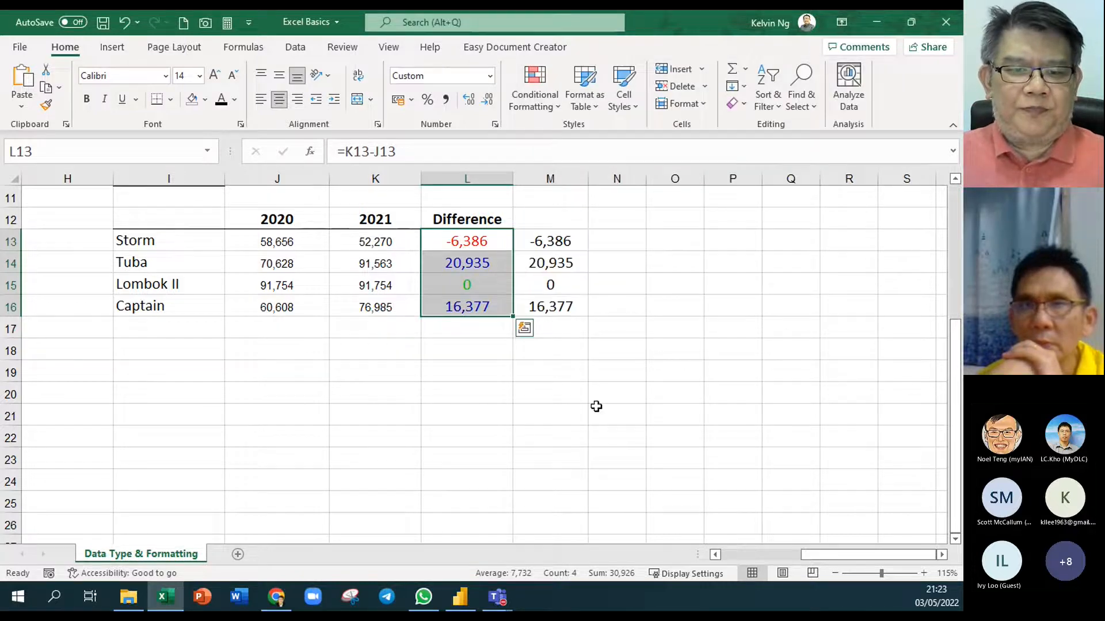
Paste the format code [blue]#,##0;[red]-#,##0;[green]0 into L11 as text
left_click(475, 198)
key("ctrl+v")
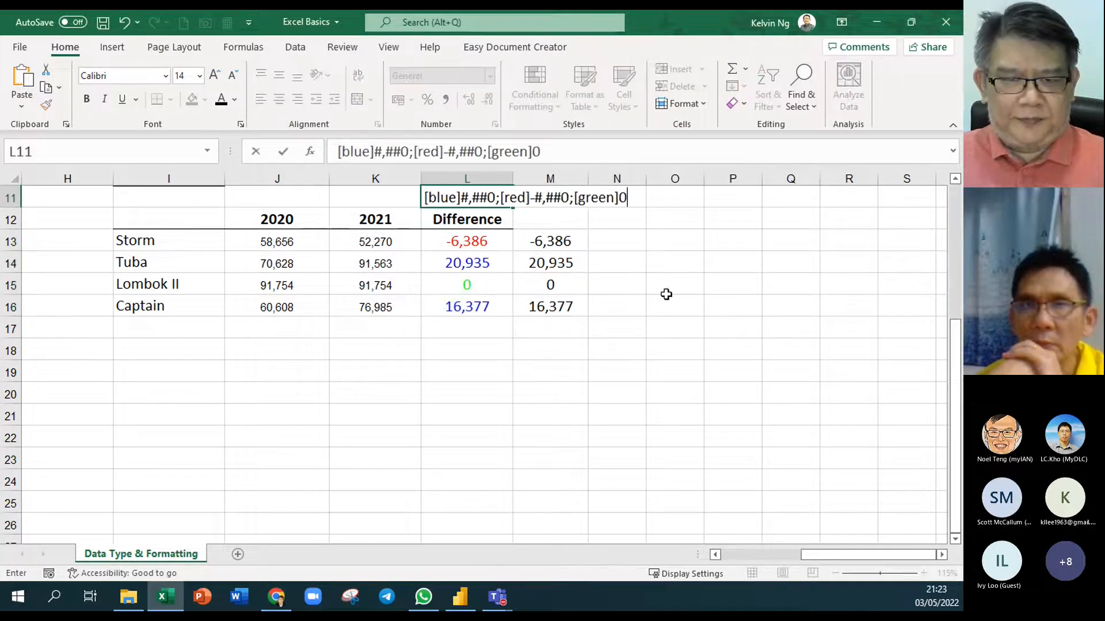
left_click(660, 350)
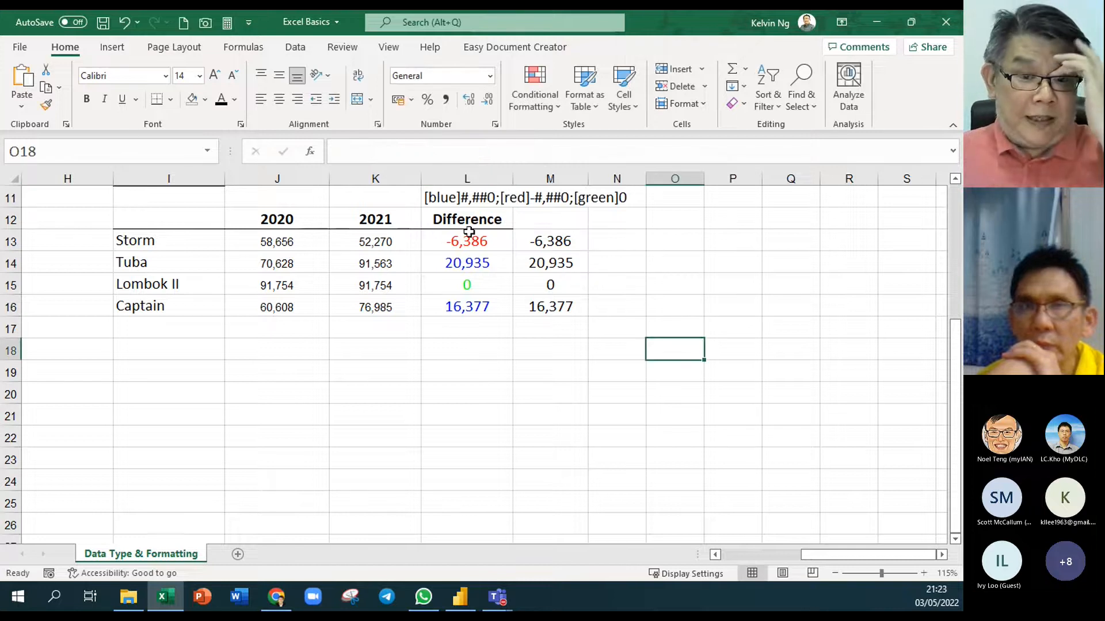
left_click(158, 197)
scroll(158, 198, "up", 2)
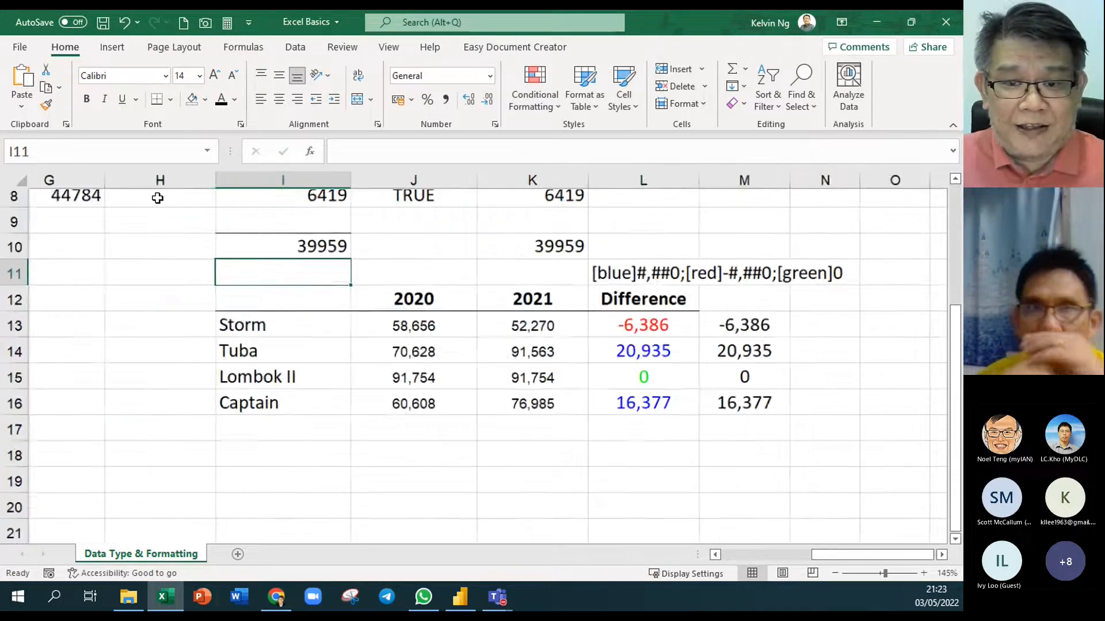
scroll(158, 198, "up", 1)
left_click(942, 554)
left_click(942, 554)
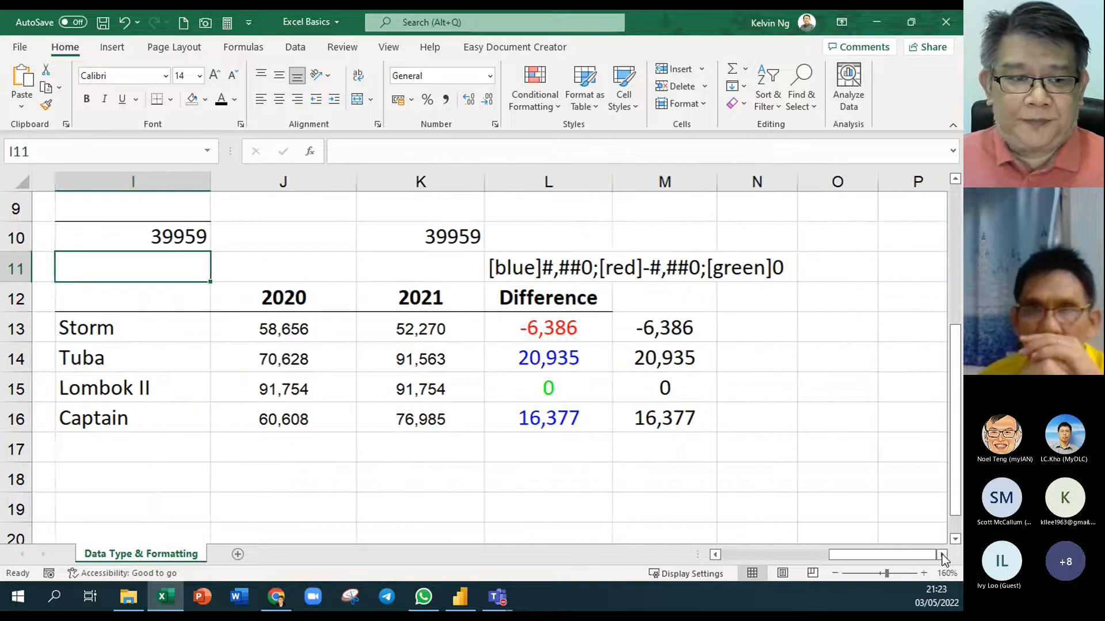
left_click(942, 554)
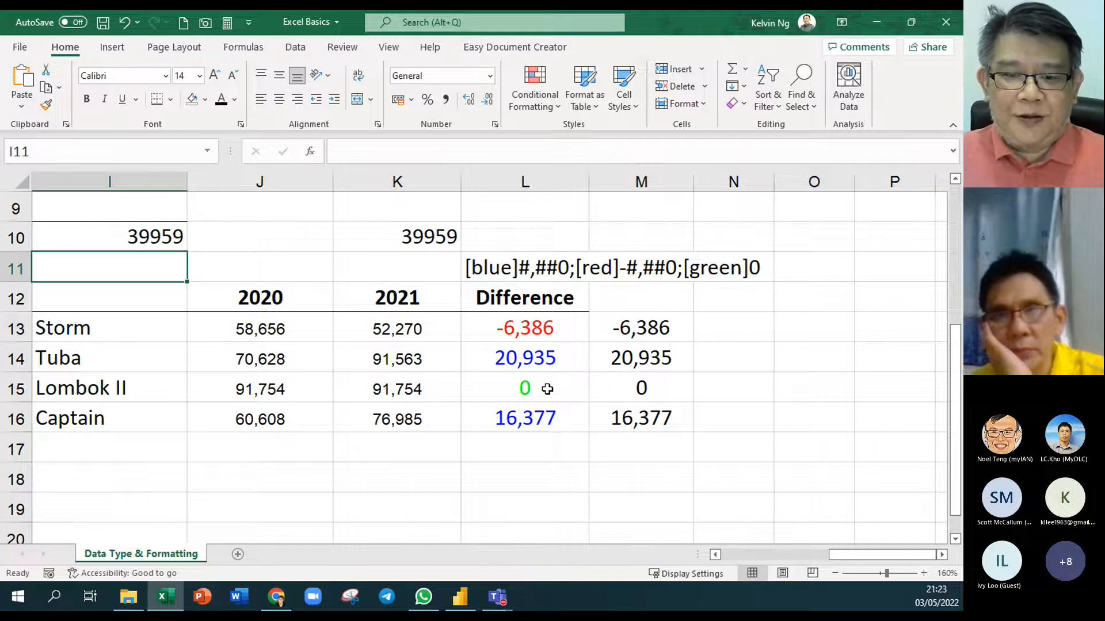
Change Tuba's 2021 figure in K14 from 91,563 to 61,563
left_click(362, 359)
double_click(377, 359)
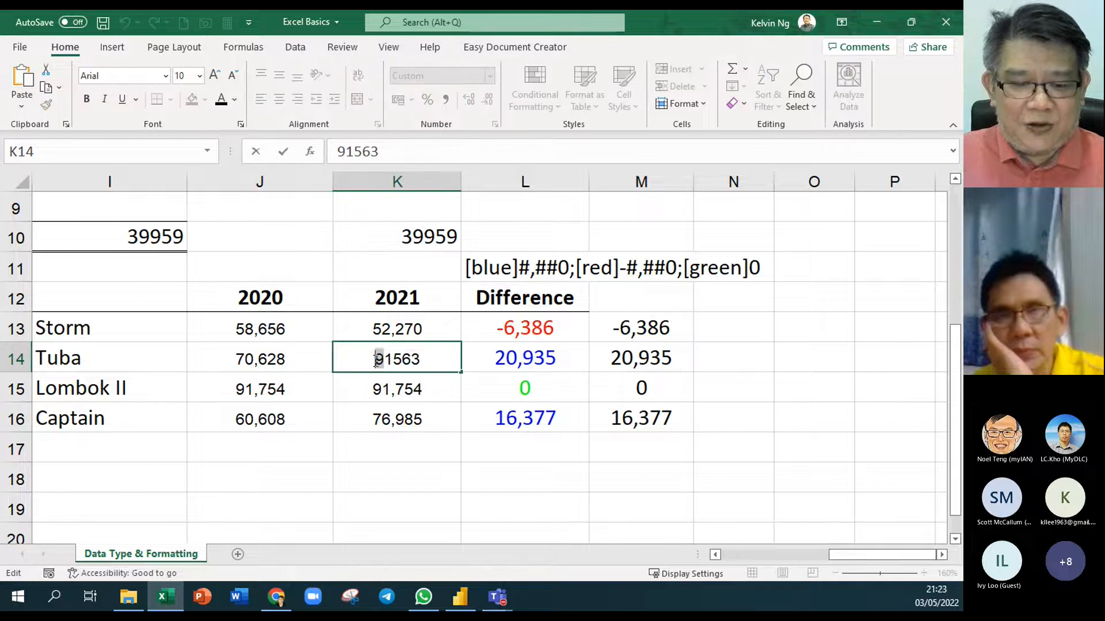
left_click_drag(384, 359, 375, 359)
type("6")
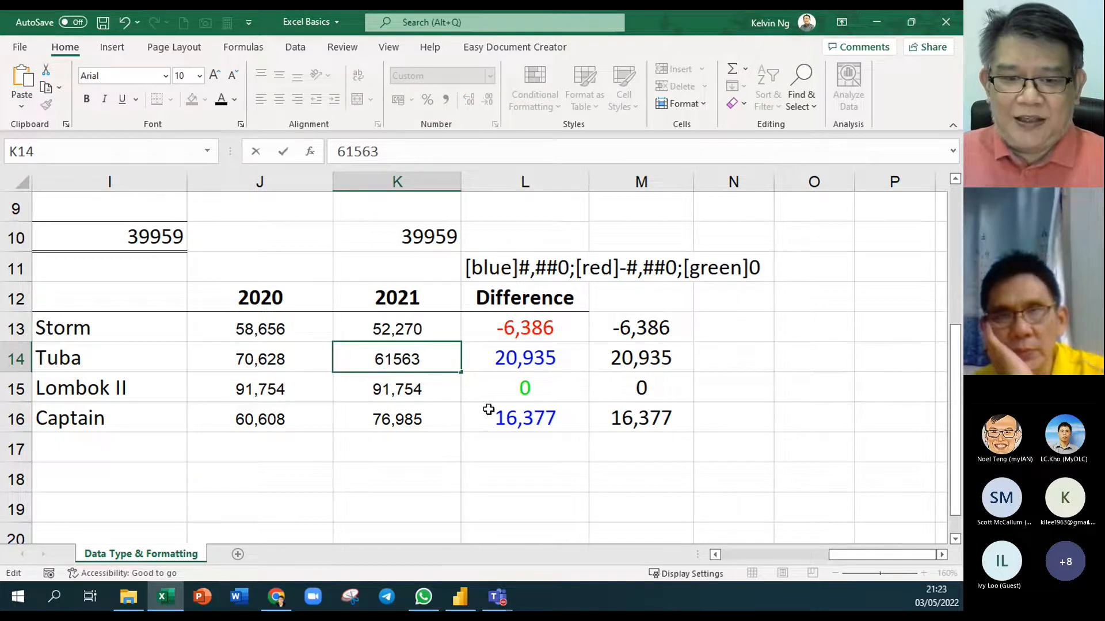
key("Return")
Change Storm's 2021 figure in K13 from 52,270 to 82,270
left_click(383, 329)
double_click(382, 329)
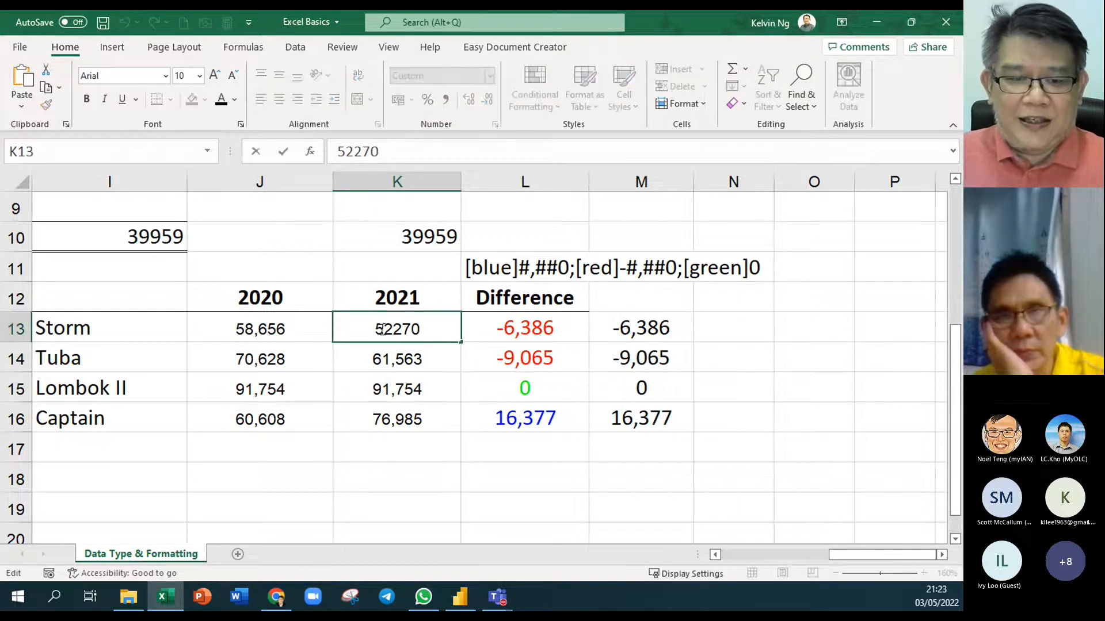
left_click_drag(381, 330, 375, 329)
type("8")
key("Return")
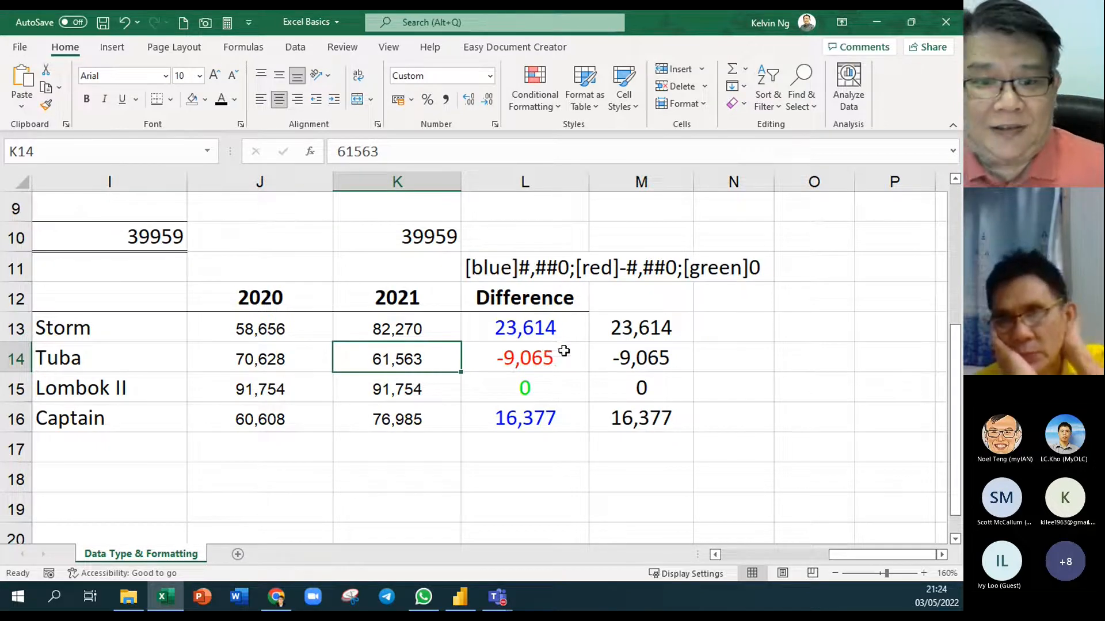
scroll(578, 371, "down", 1, "ctrl")
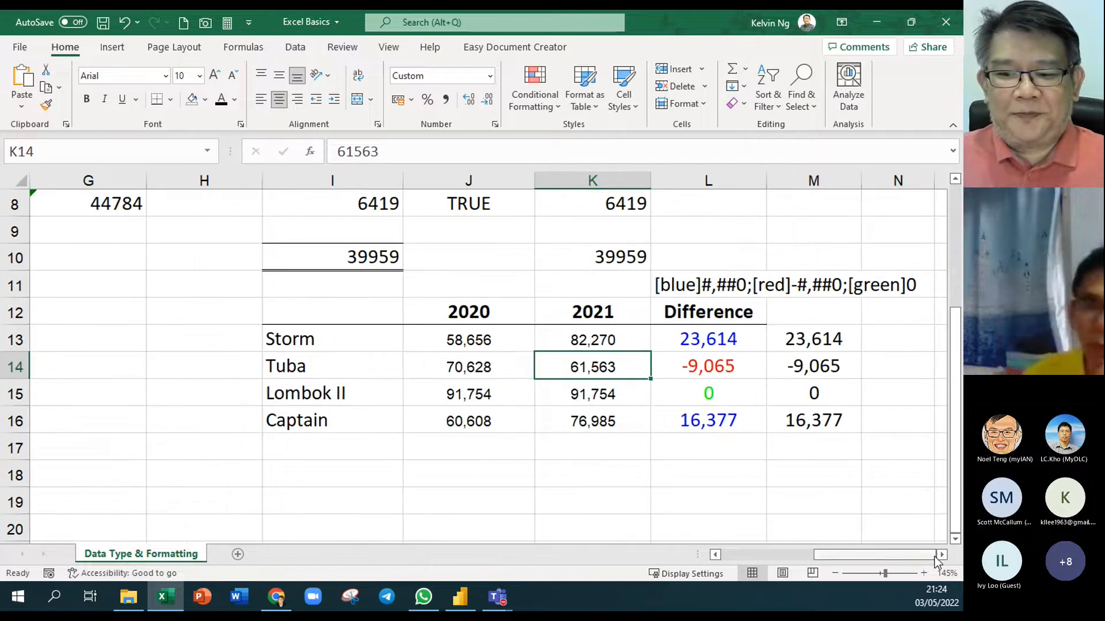
left_click(941, 555)
left_click(942, 555)
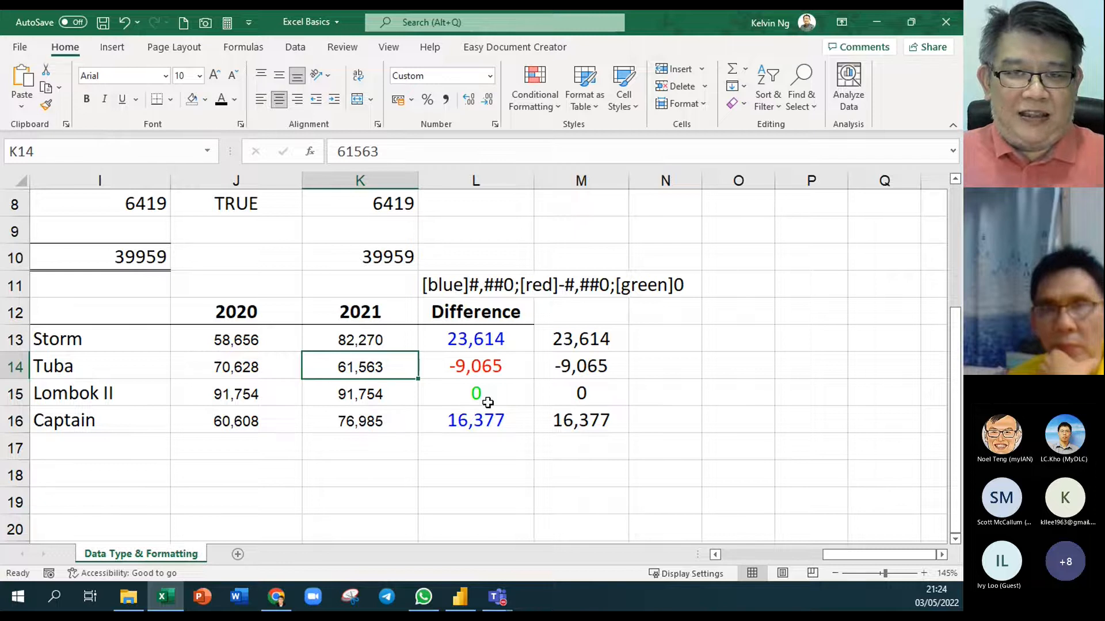
Bring up the Excel Number Code workbook with its [COLOR#] chart of codes 1–56
left_click(128, 597)
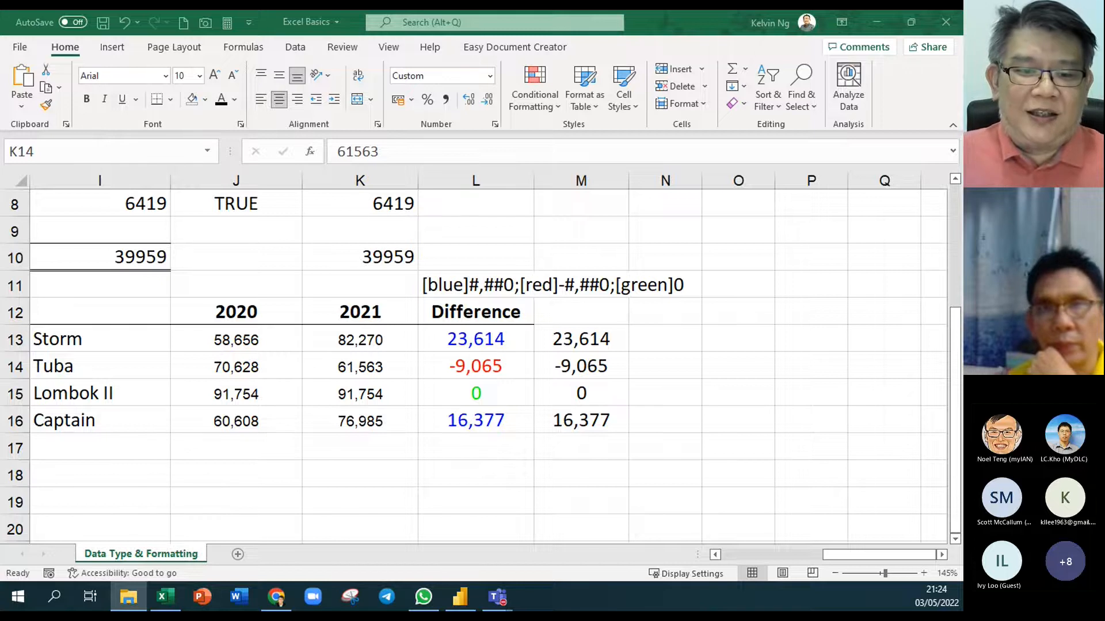
key("alt+Tab")
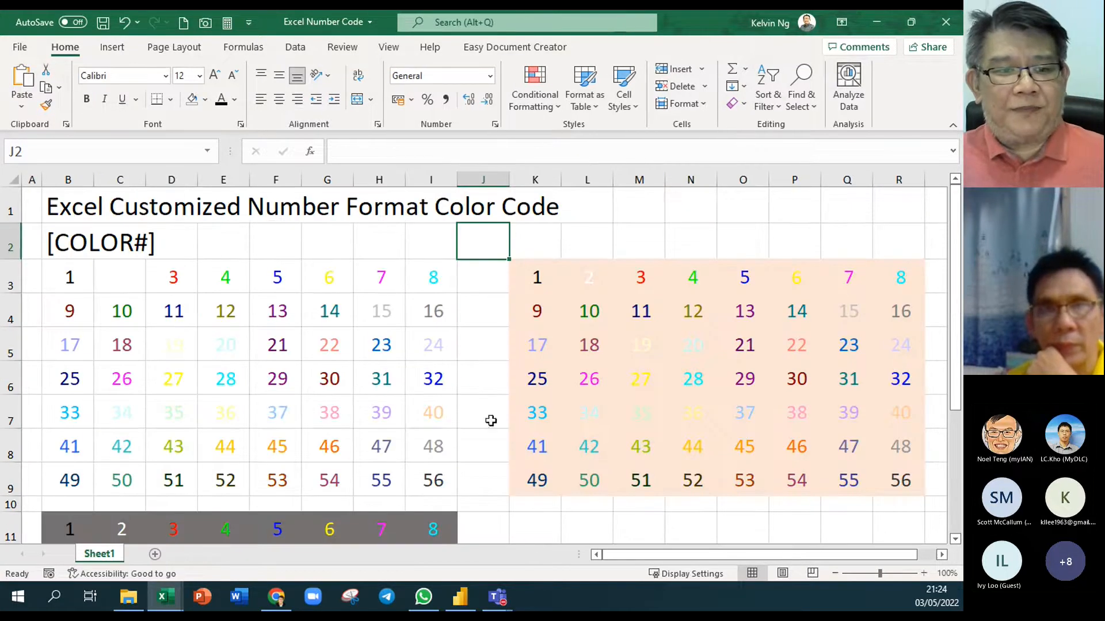
scroll(491, 421, "down", 3)
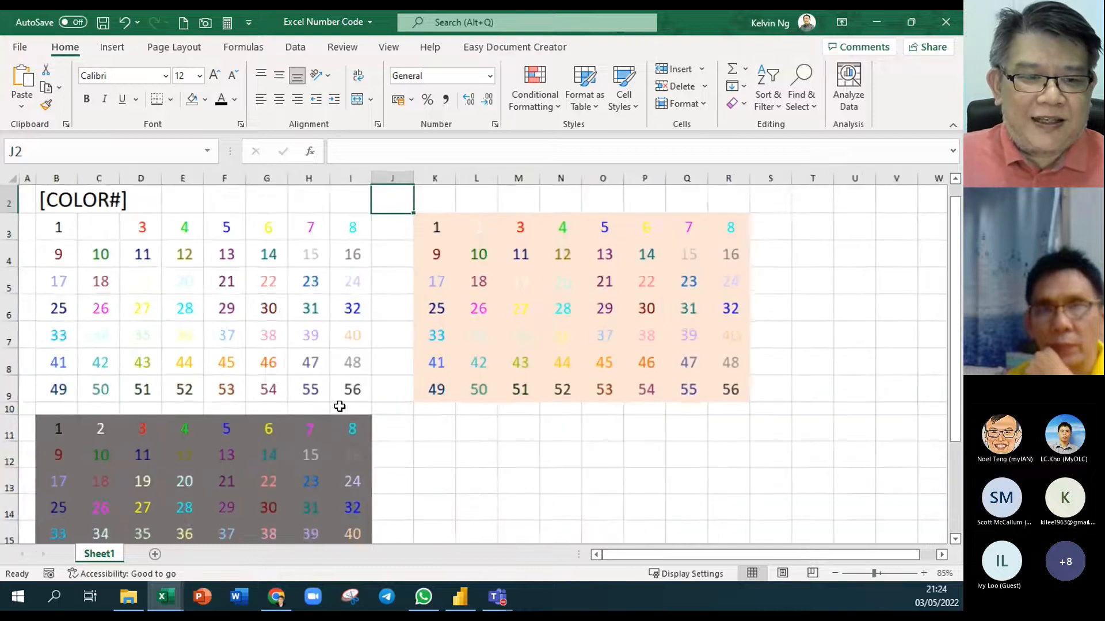
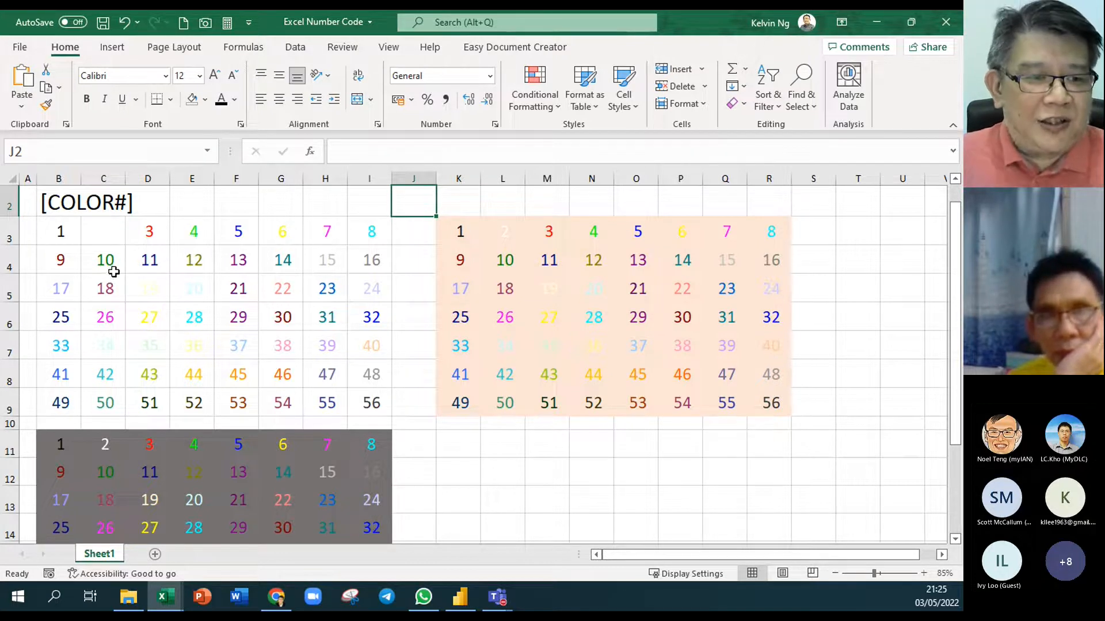
Check the colour-number chart values in C4, F3 (5) and H5 (23)
left_click(113, 266)
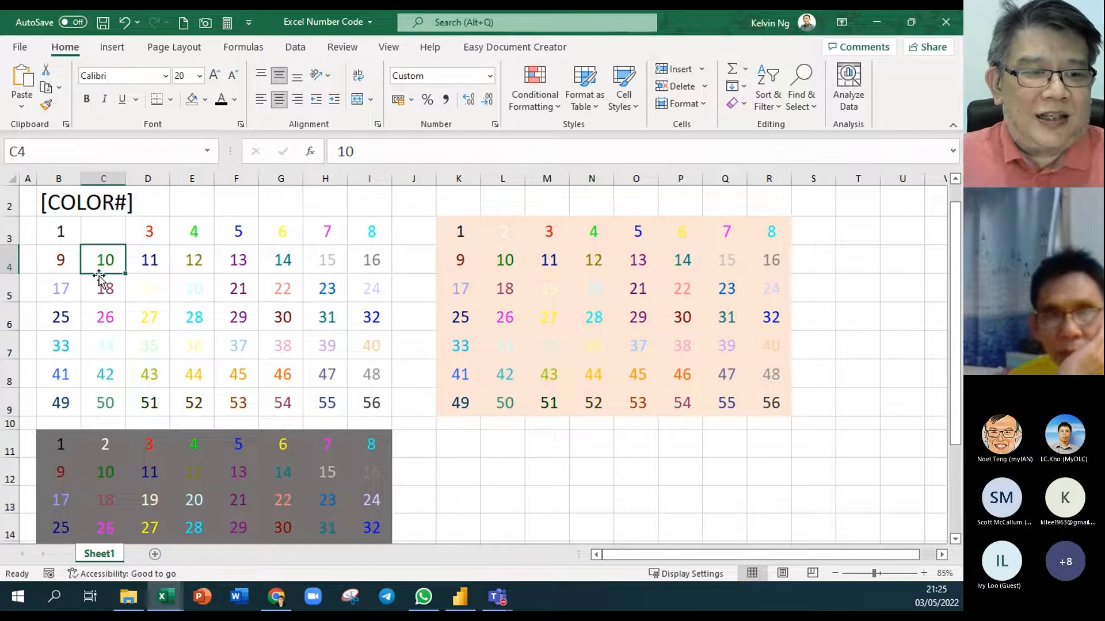
left_click(250, 235)
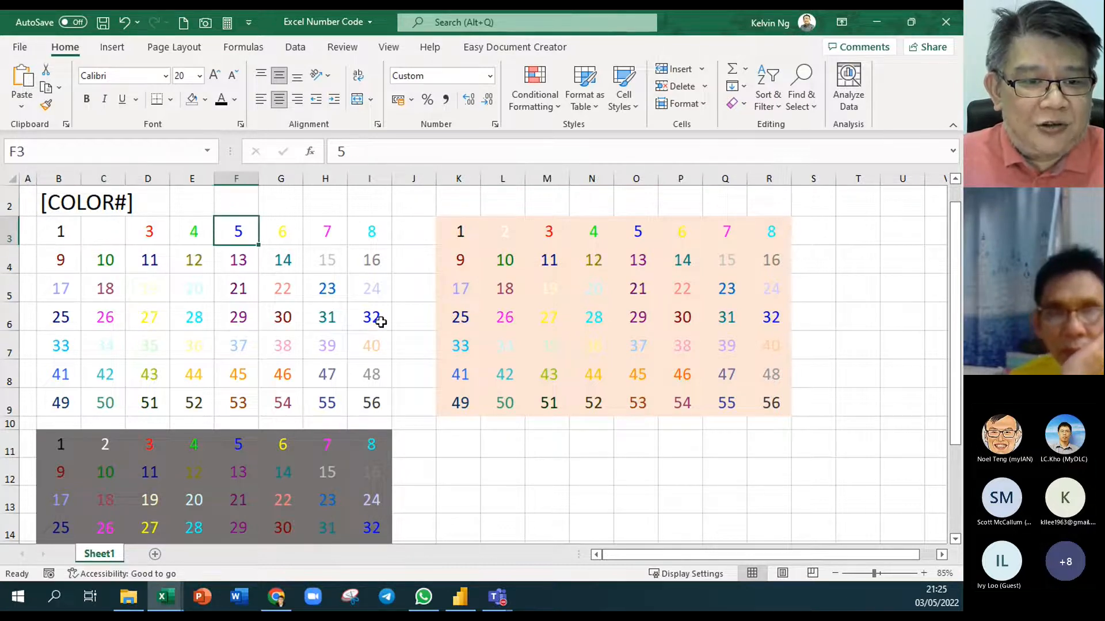
left_click(335, 290)
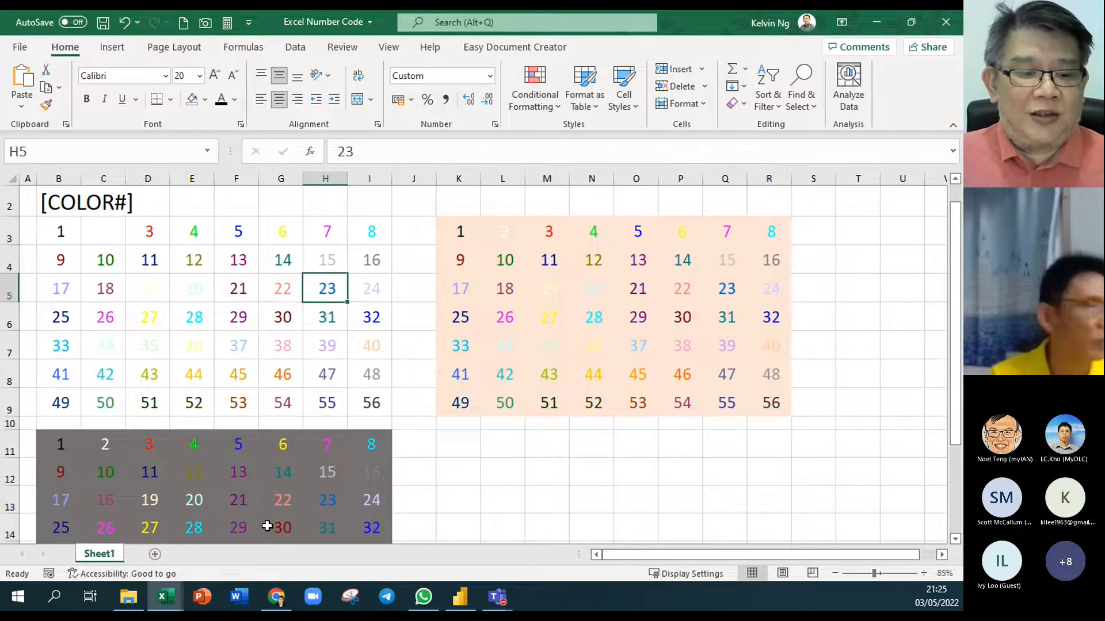
In Excel Basics, replace [Blue] with [color23] in L13:L16's custom format, copy the code, apply it
mouse_move(173, 601)
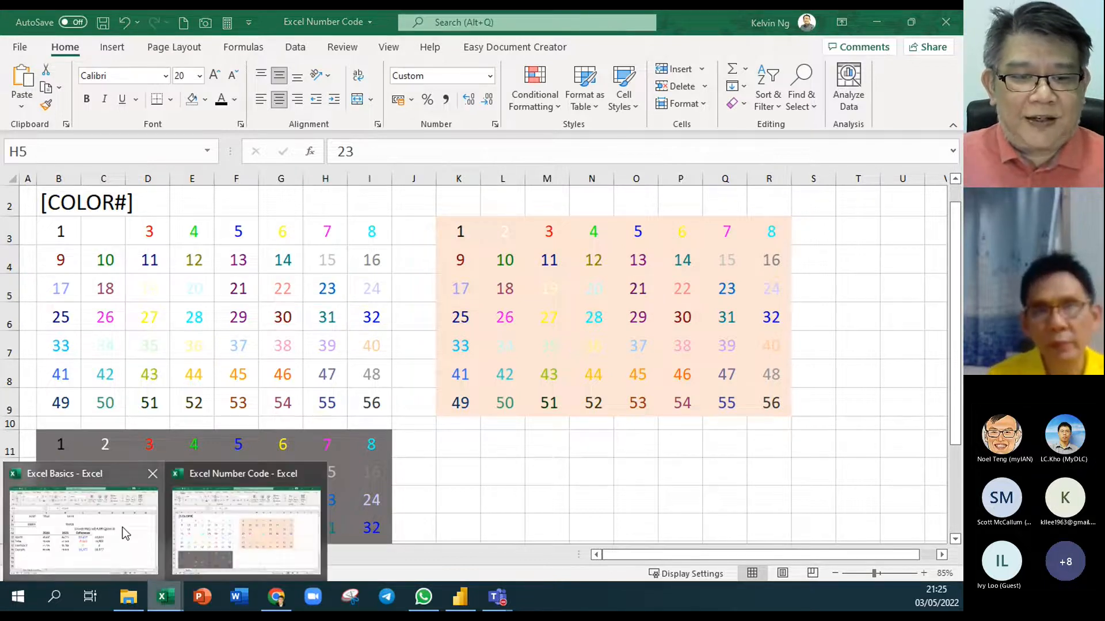
left_click(86, 524)
left_click_drag(491, 344, 482, 418)
right_click(482, 418)
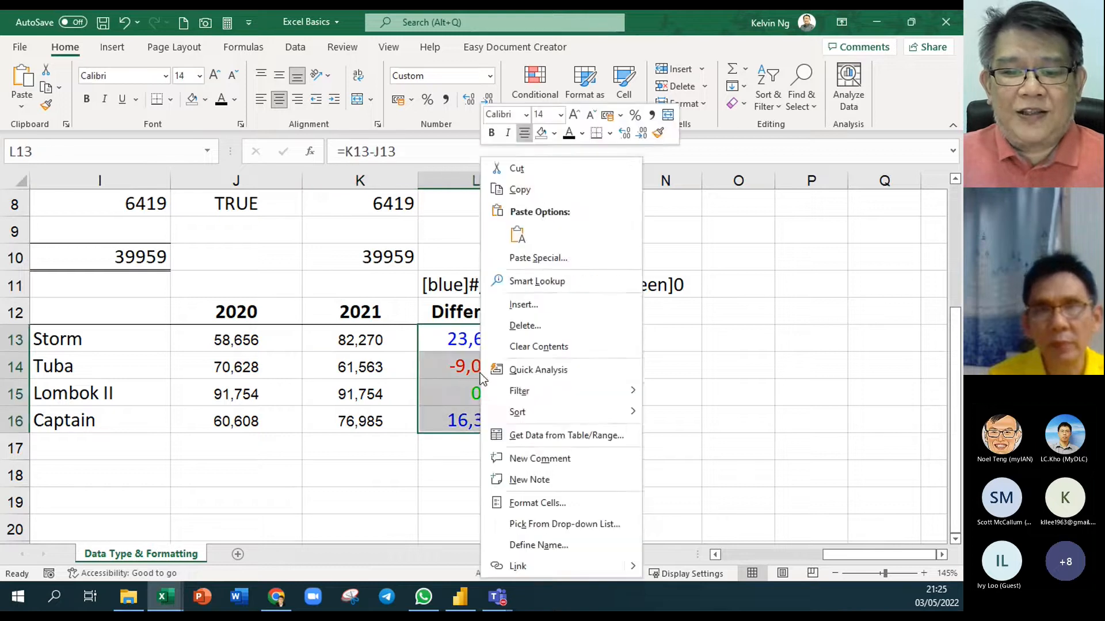
left_click(601, 506)
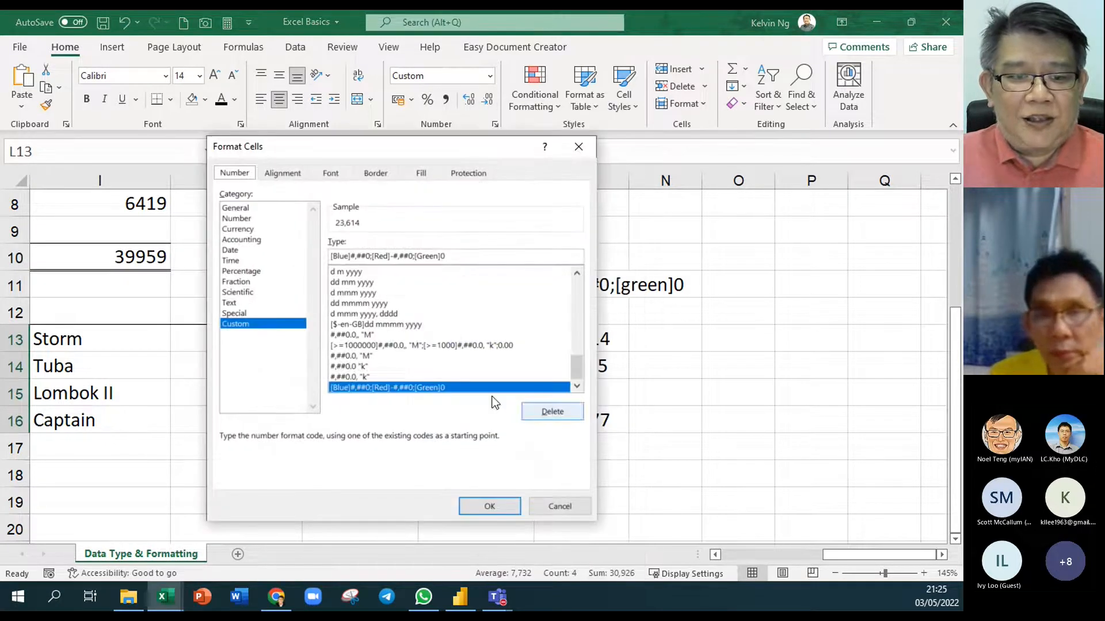
left_click_drag(332, 257, 391, 256)
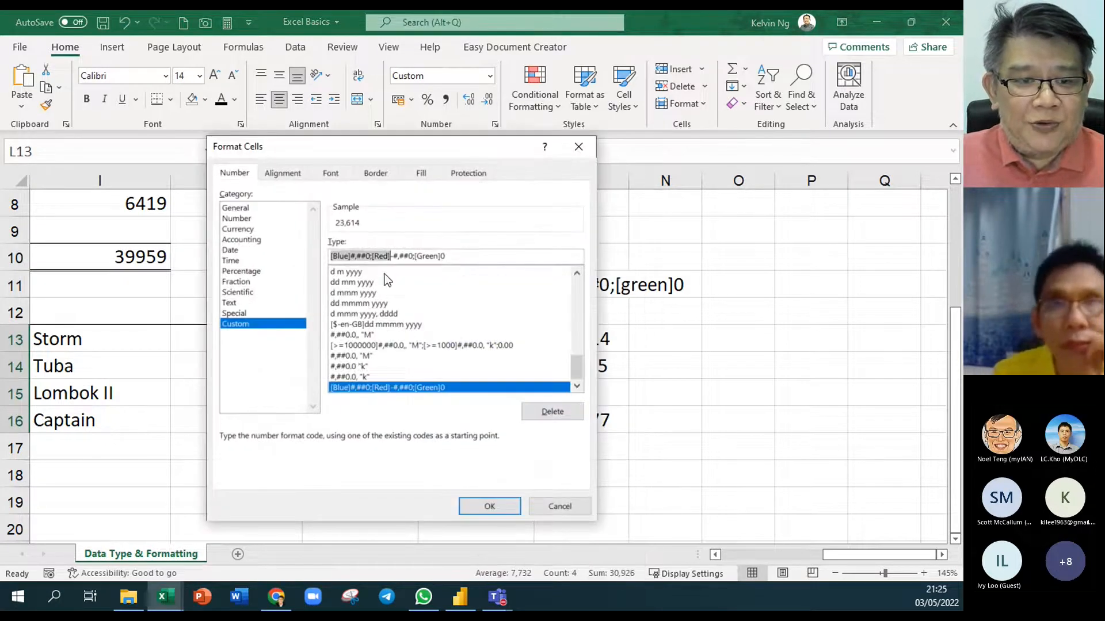
left_click(347, 257)
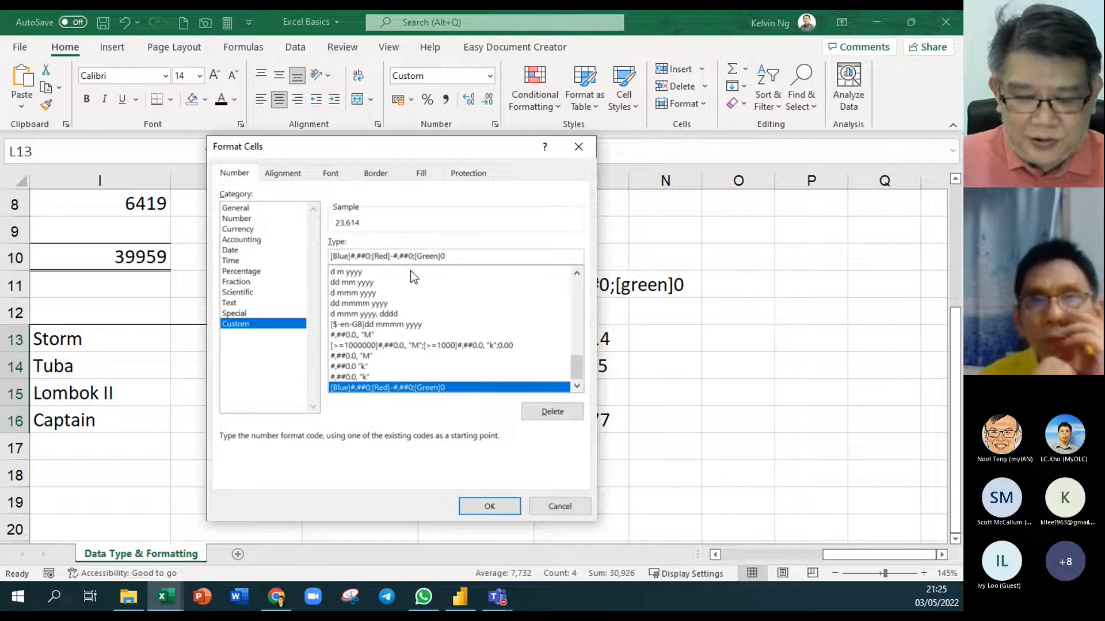
key("BackSpace")
key("BackSpace")
key("BackSpace")
key("BackSpace")
key("BackSpace")
type("color23")
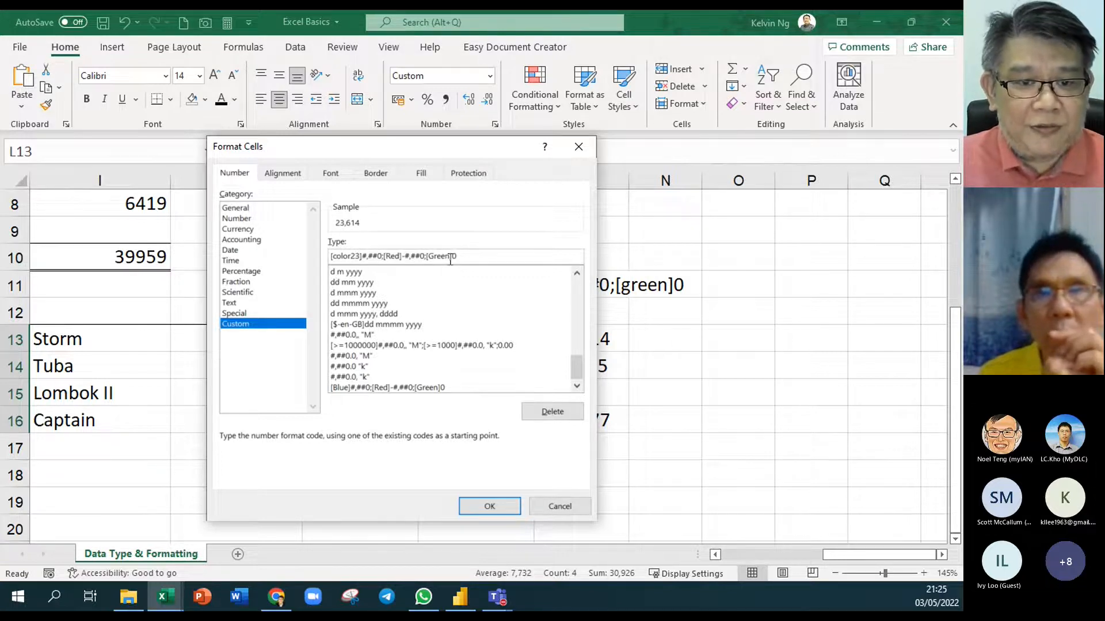
left_click_drag(463, 256, 233, 234)
key("ctrl+c")
left_click(493, 504)
Paste the [color23] format code as text into L10, then check the Difference cells and L15's zero
left_click(499, 257)
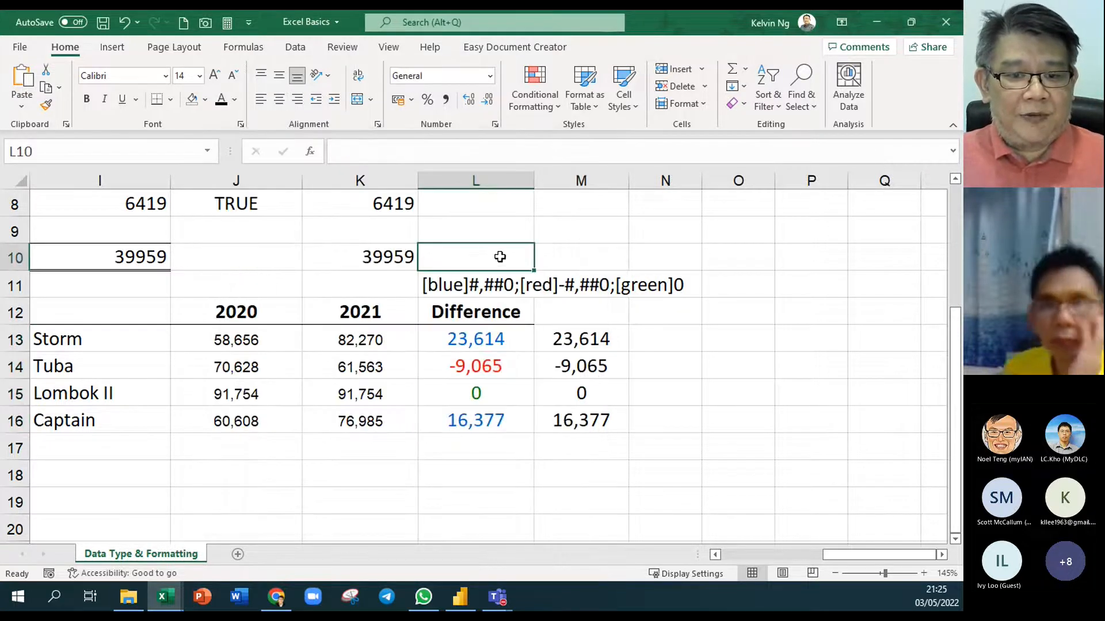
key("ctrl+v")
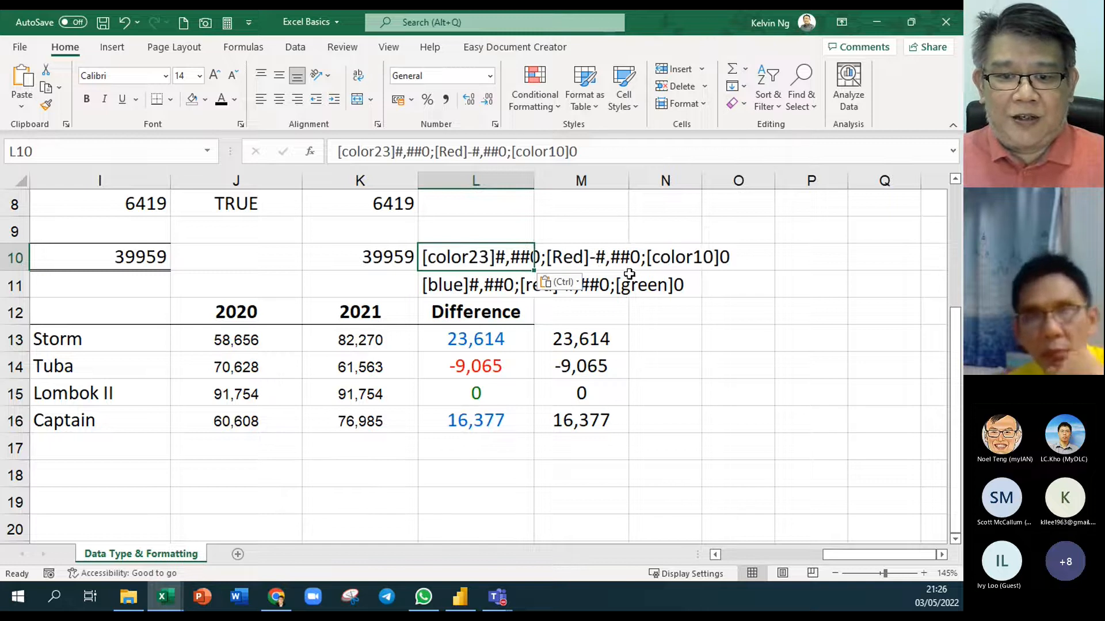
left_click_drag(494, 344, 494, 423)
left_click(749, 438)
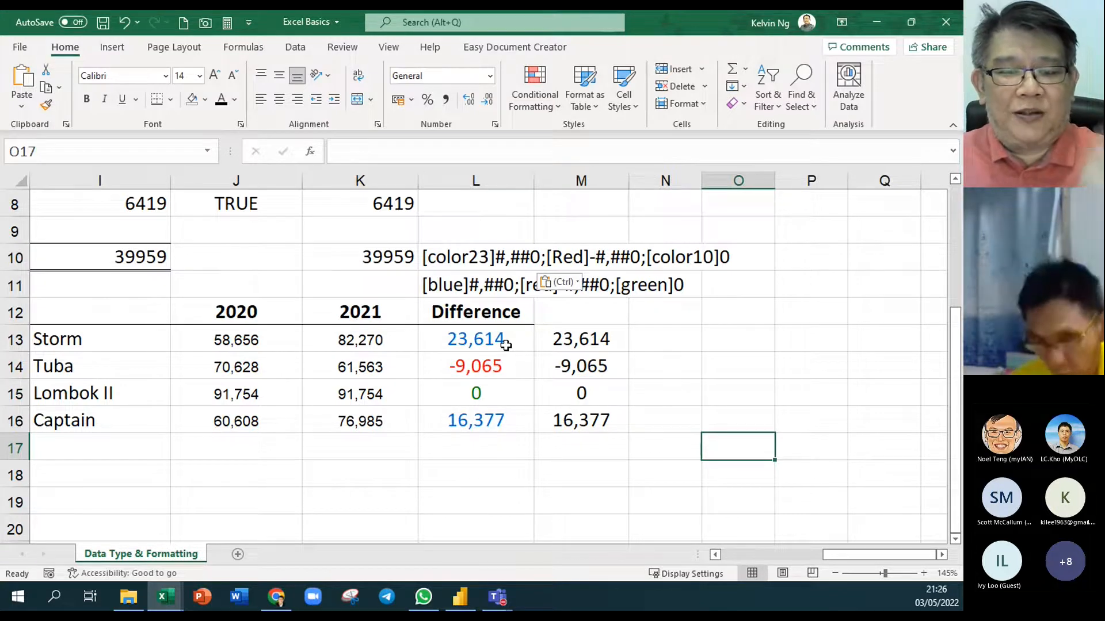
left_click(502, 392)
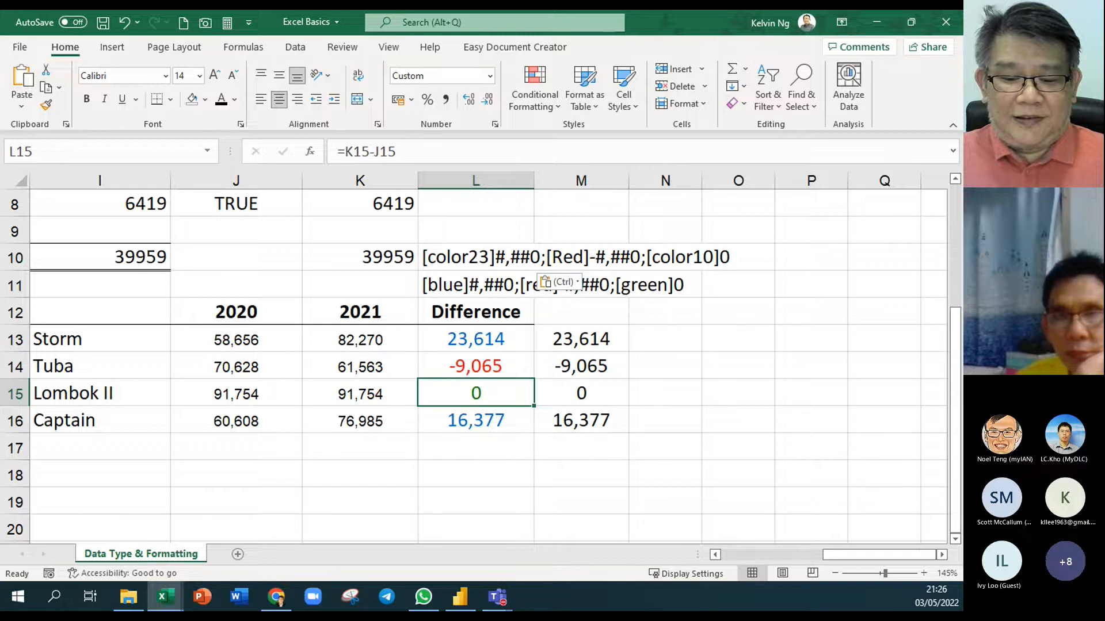
Return to the workbook and review the Difference values L13:L16 again
key("alt+Tab")
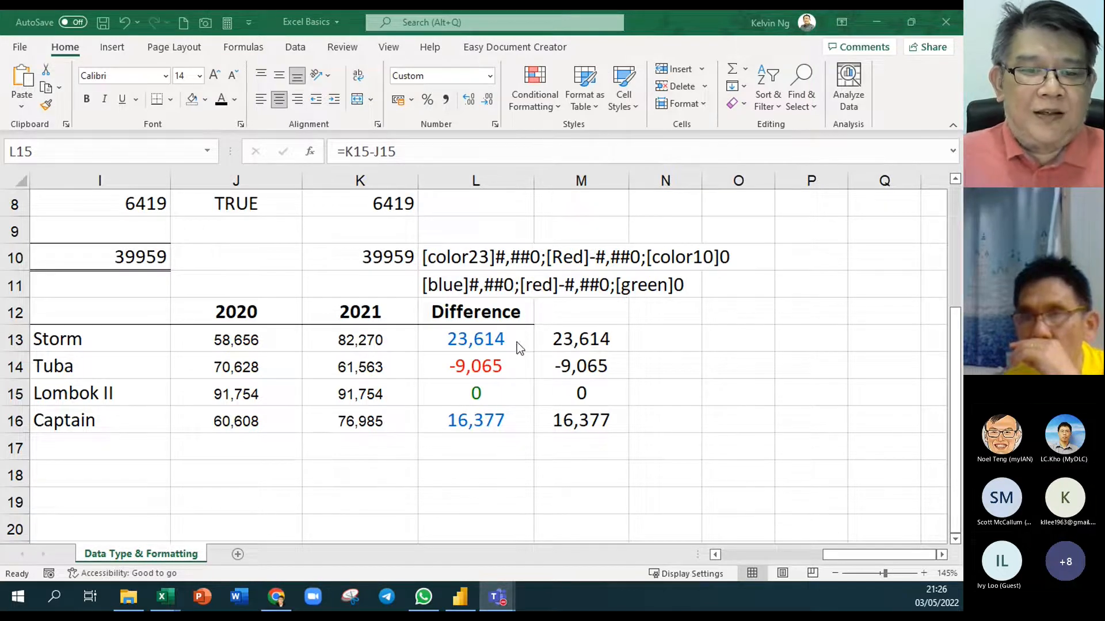
left_click(478, 340)
left_click_drag(478, 340, 477, 422)
left_click(655, 458)
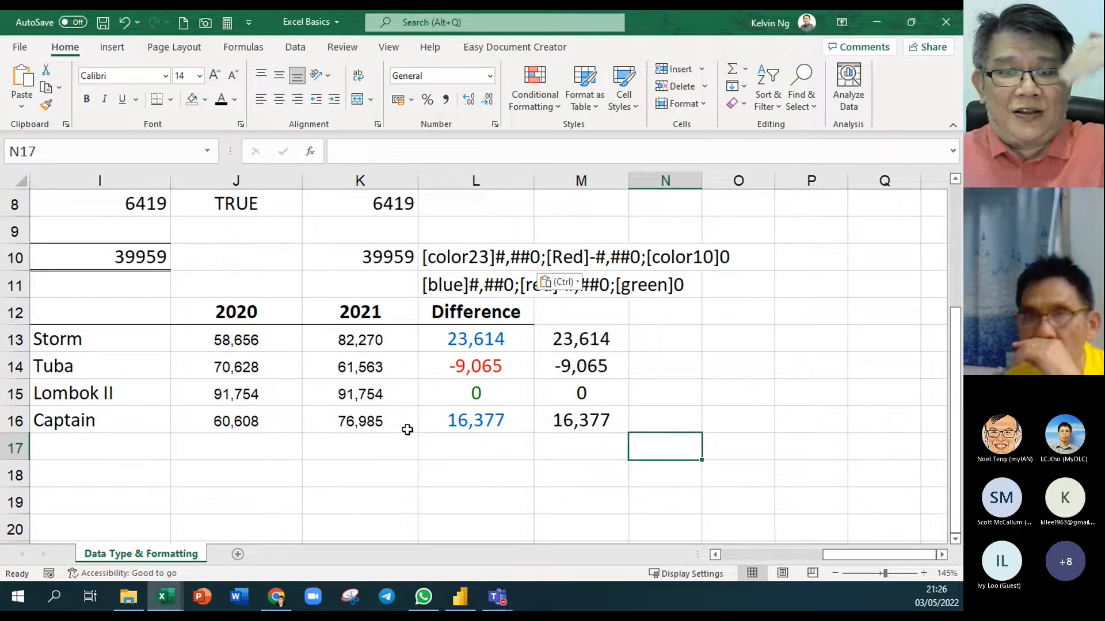
double_click(602, 340)
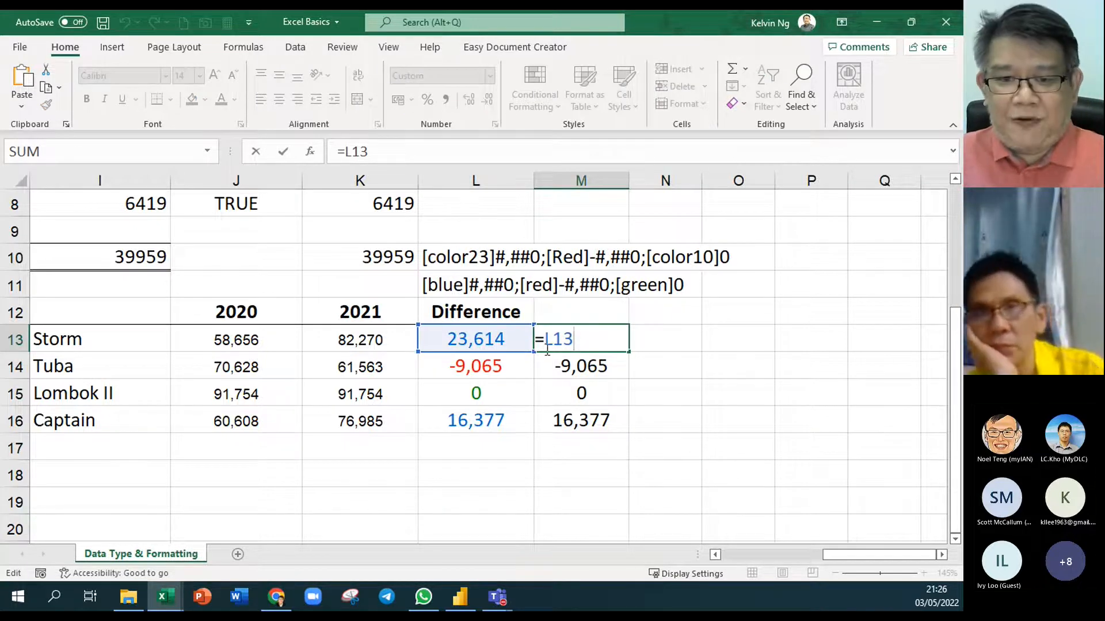
key("Return")
left_click_drag(600, 339, 608, 424)
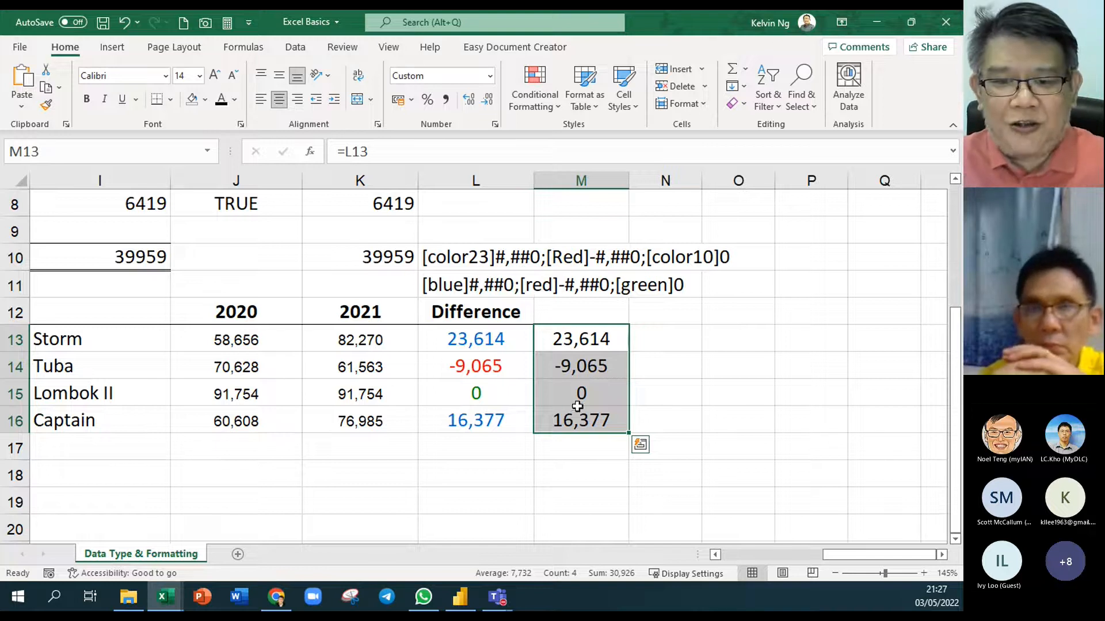
Blank out the custom format code for M13:M16 and launch the emoji panel with Win+
right_click(571, 369)
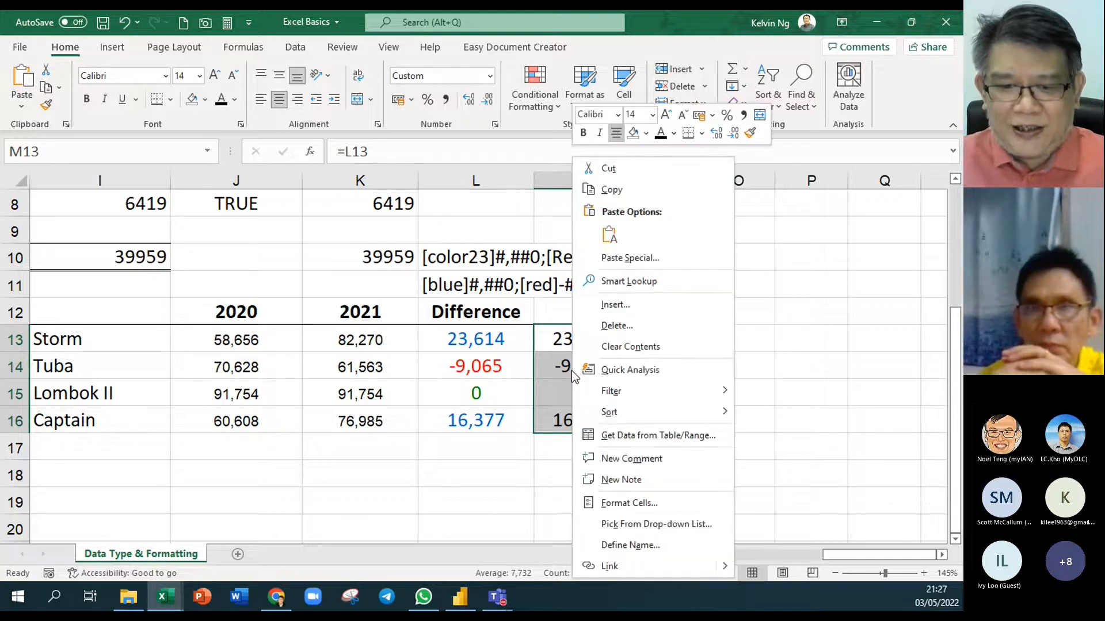
left_click(666, 504)
left_click_drag(451, 149, 579, 77)
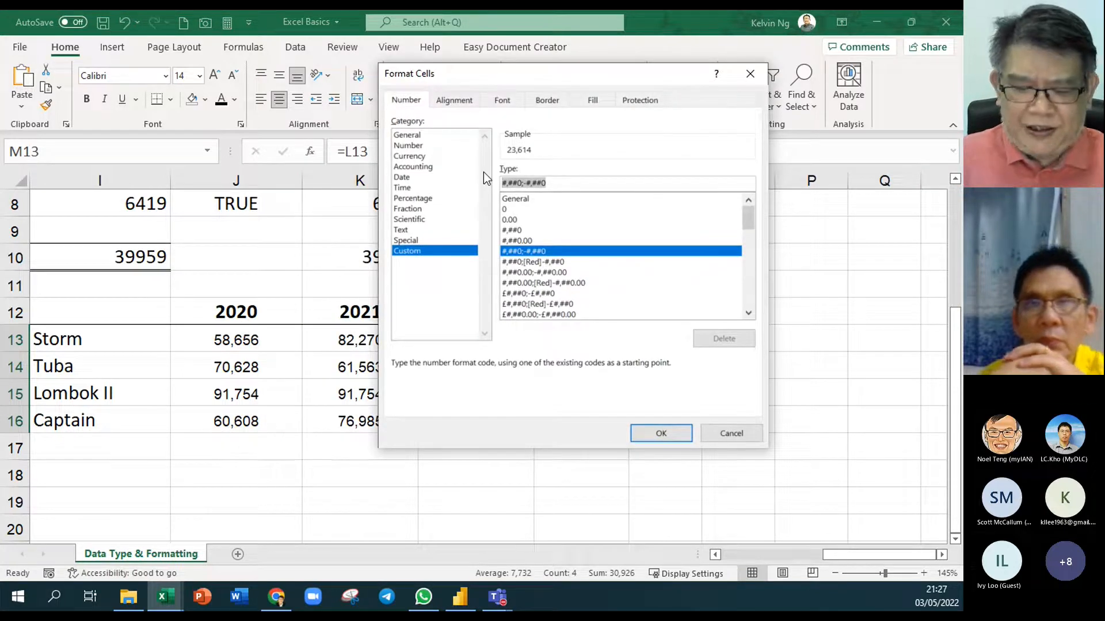
key("BackSpace")
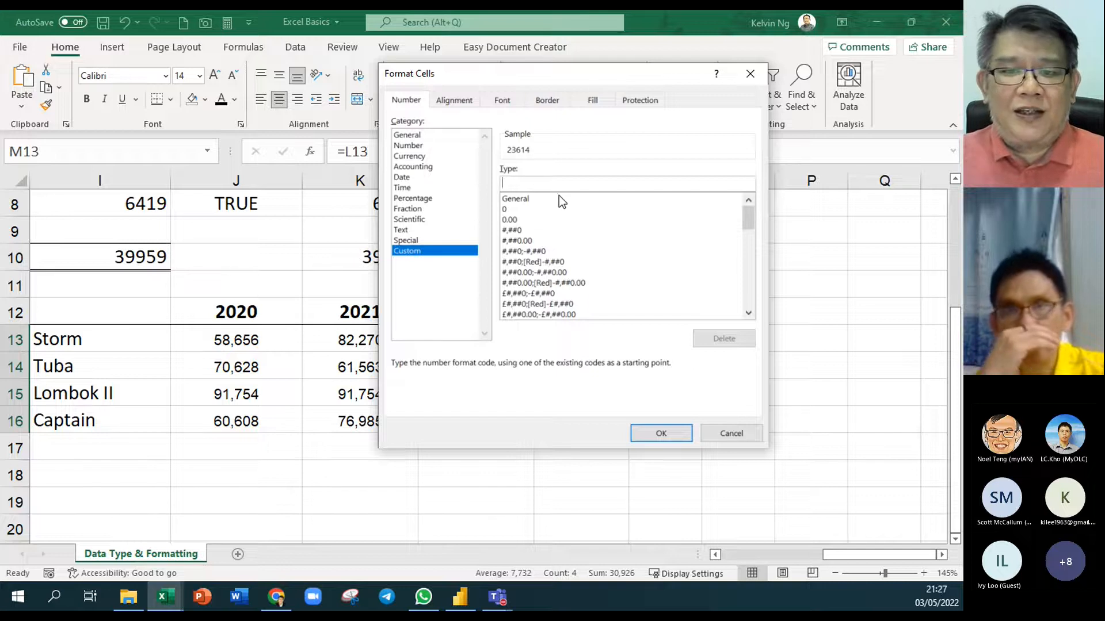
left_click_drag(575, 78, 579, 144)
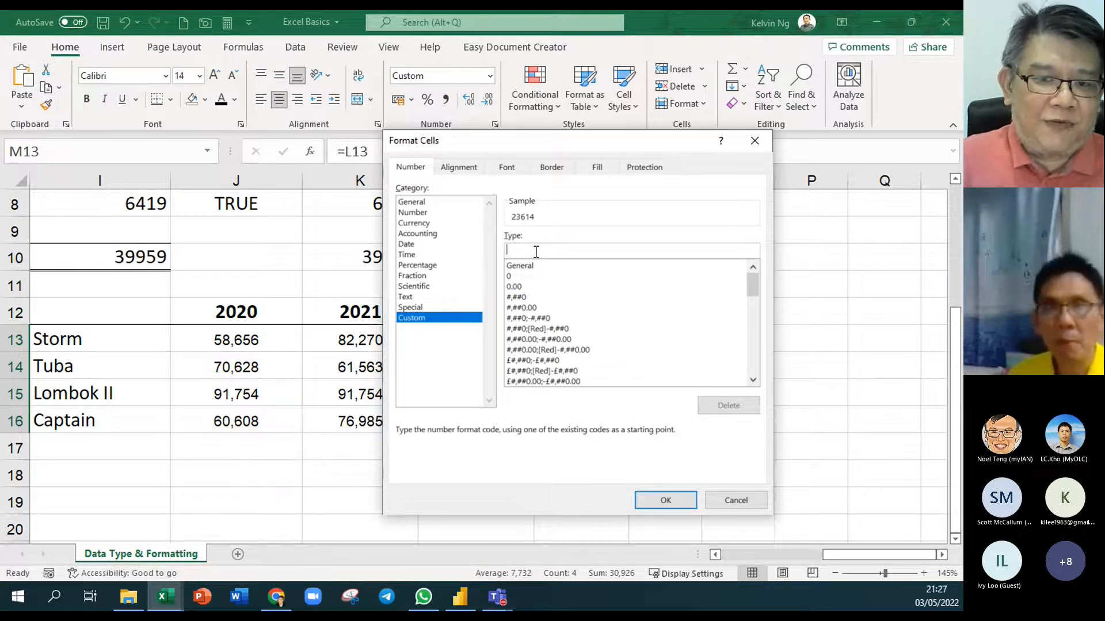
key("super+plus")
left_click(536, 252)
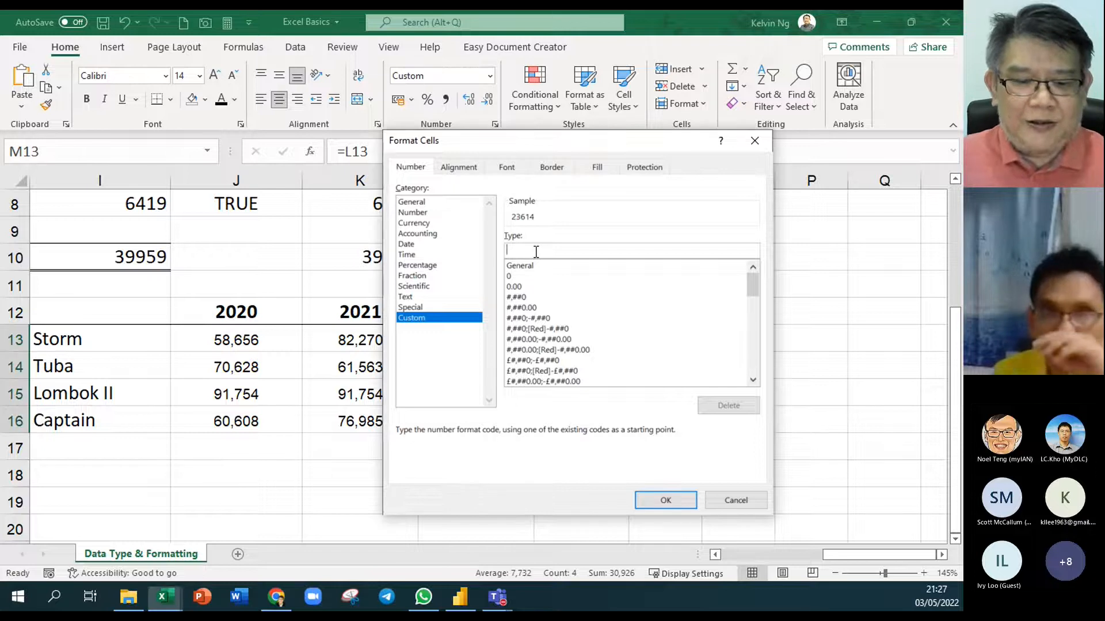
key("super+period")
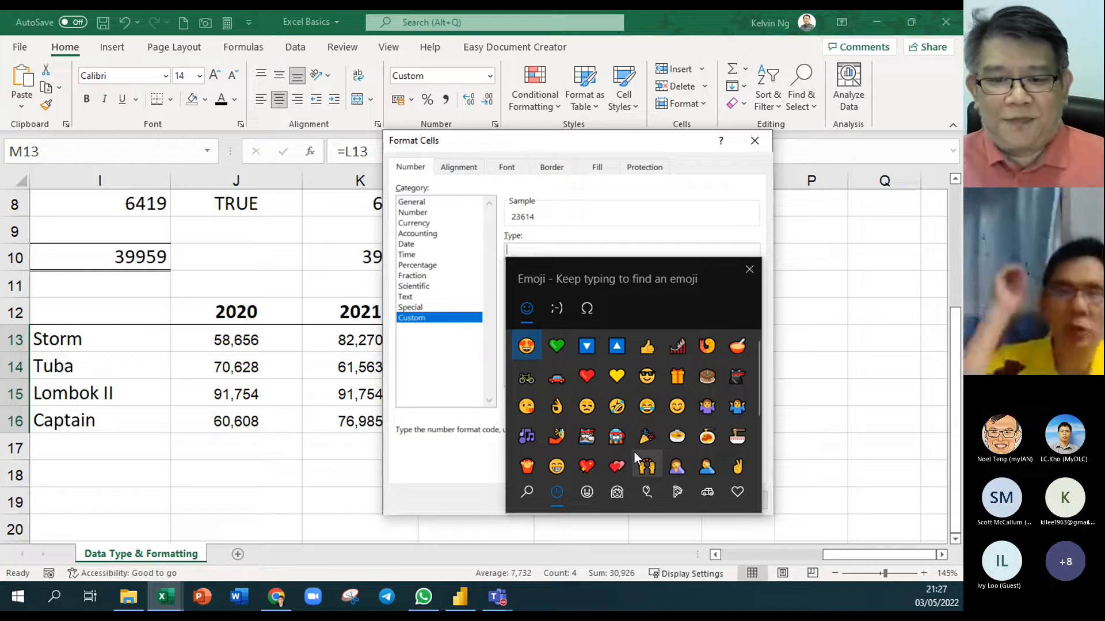
Search the emoji panel for 'arrow' and insert the ▲ symbol into the format code
type("arrow")
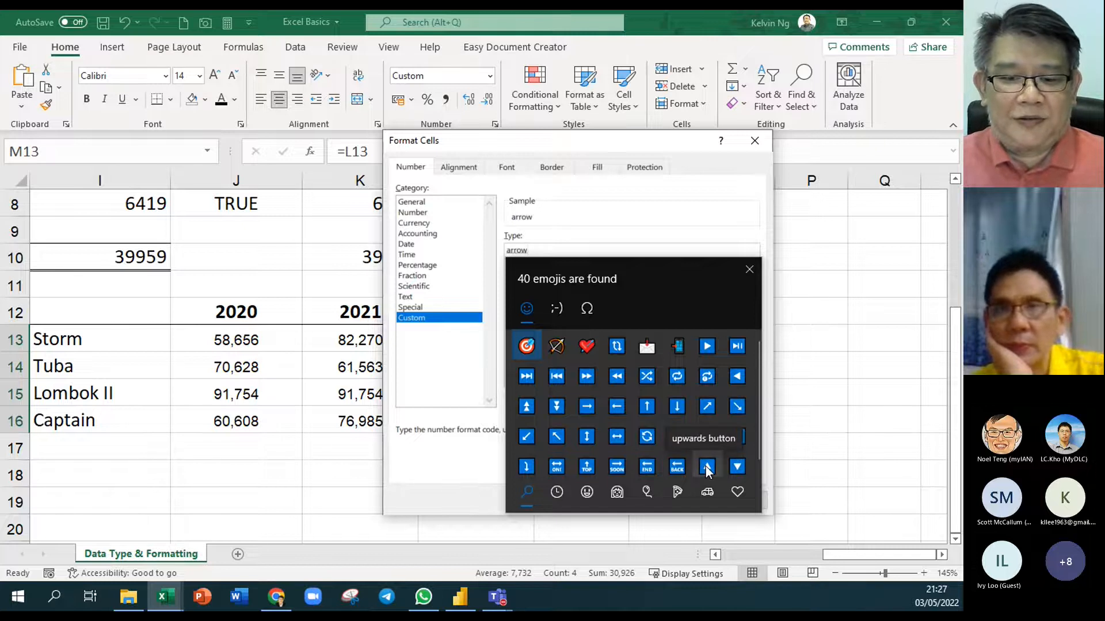
left_click(707, 467)
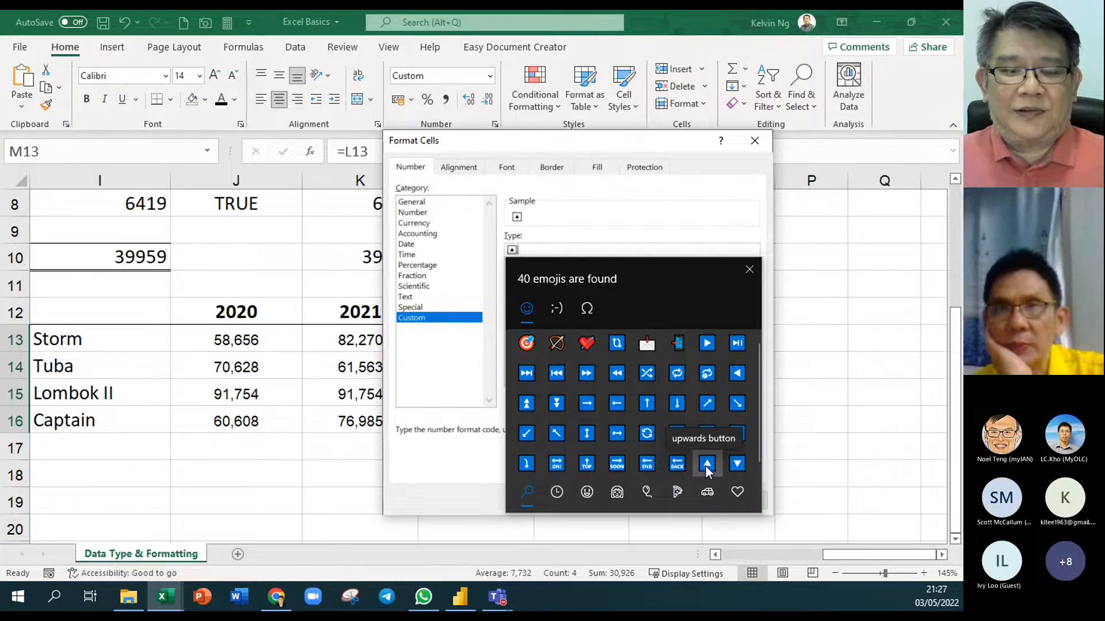
left_click(560, 496)
left_click(593, 498)
left_click(626, 502)
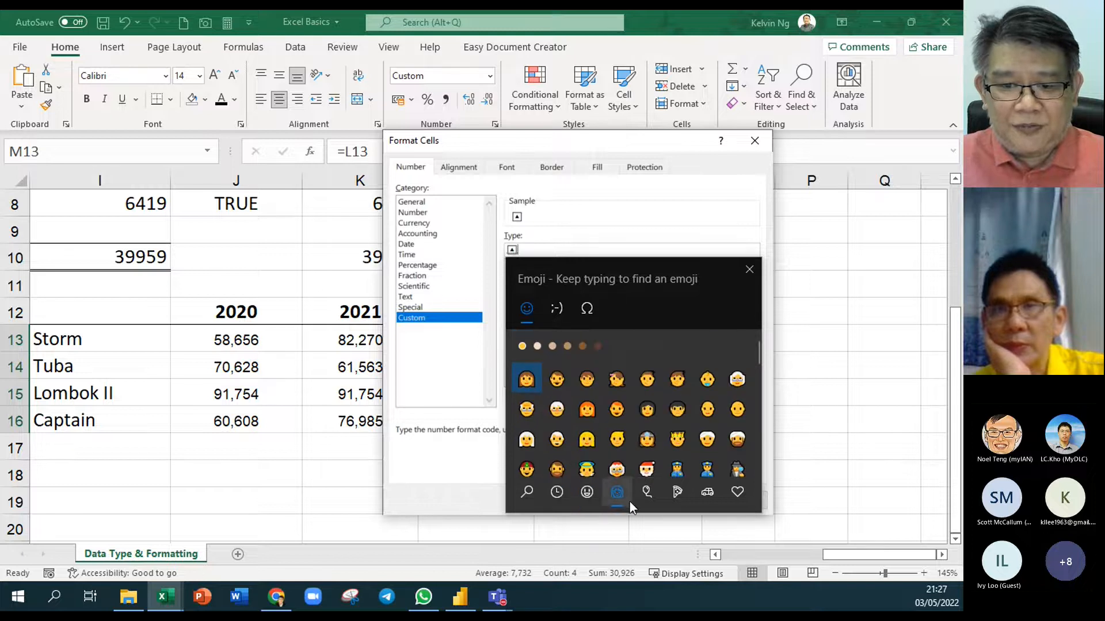
left_click(674, 495)
scroll(676, 433, "down", 3)
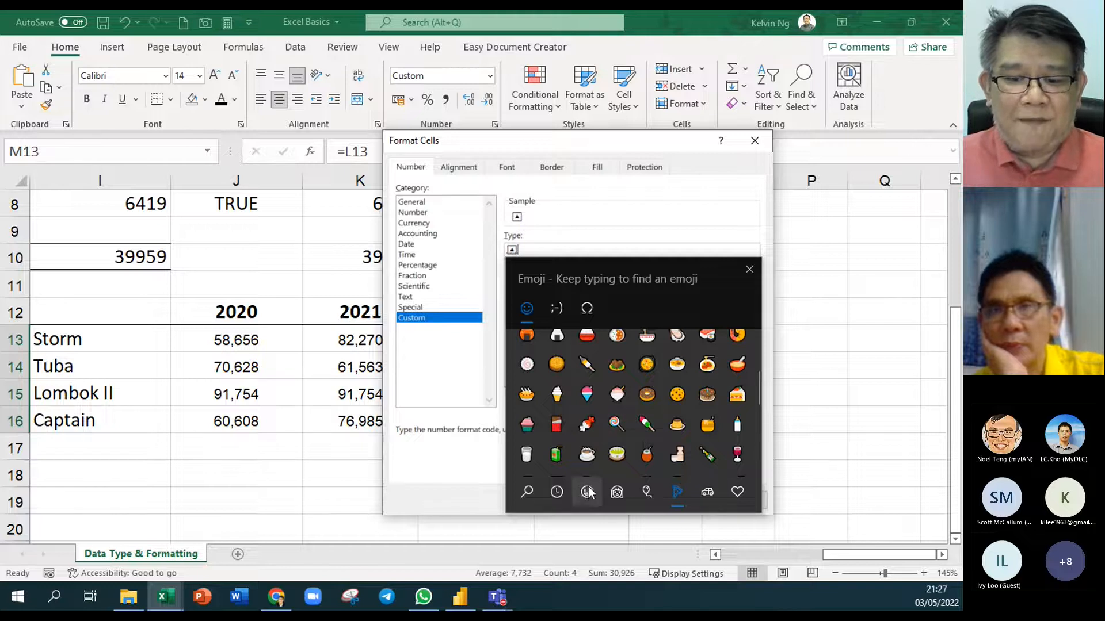
left_click(735, 493)
scroll(607, 424, "down", 5)
scroll(607, 422, "down", 5)
scroll(633, 397, "down", 4)
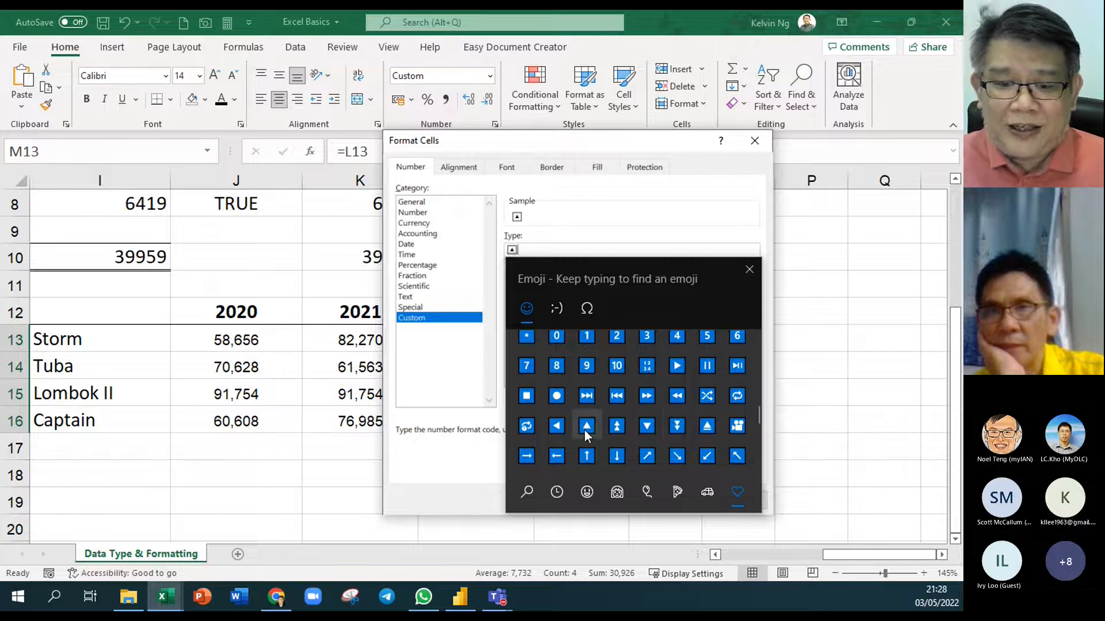
left_click(750, 270)
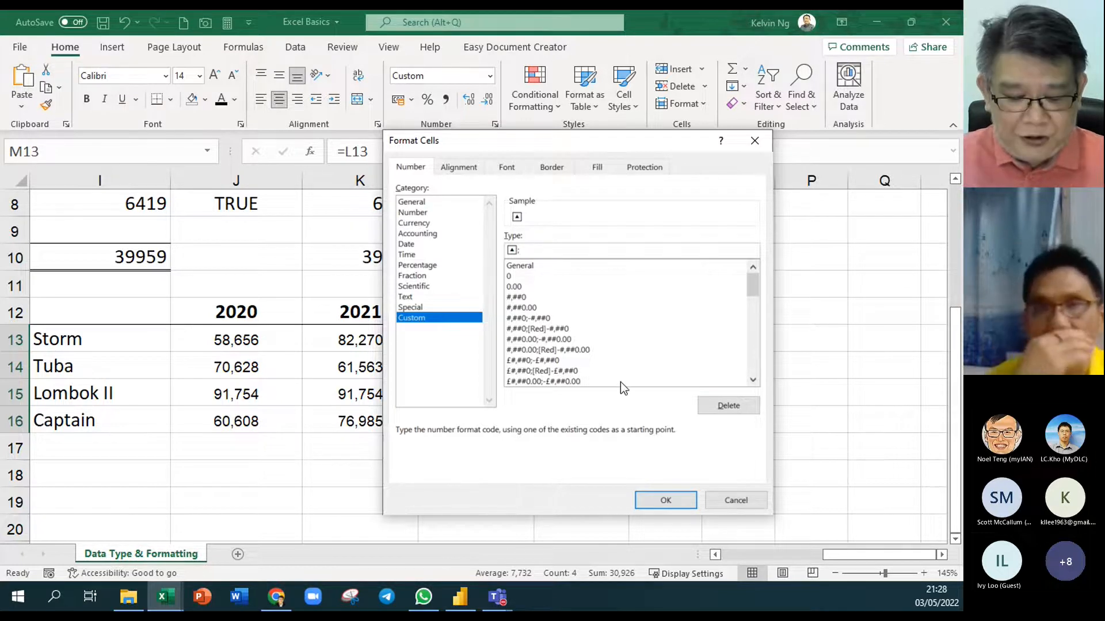
Add the ▼ down arrow and a green heart symbol to the format code
key("super+period")
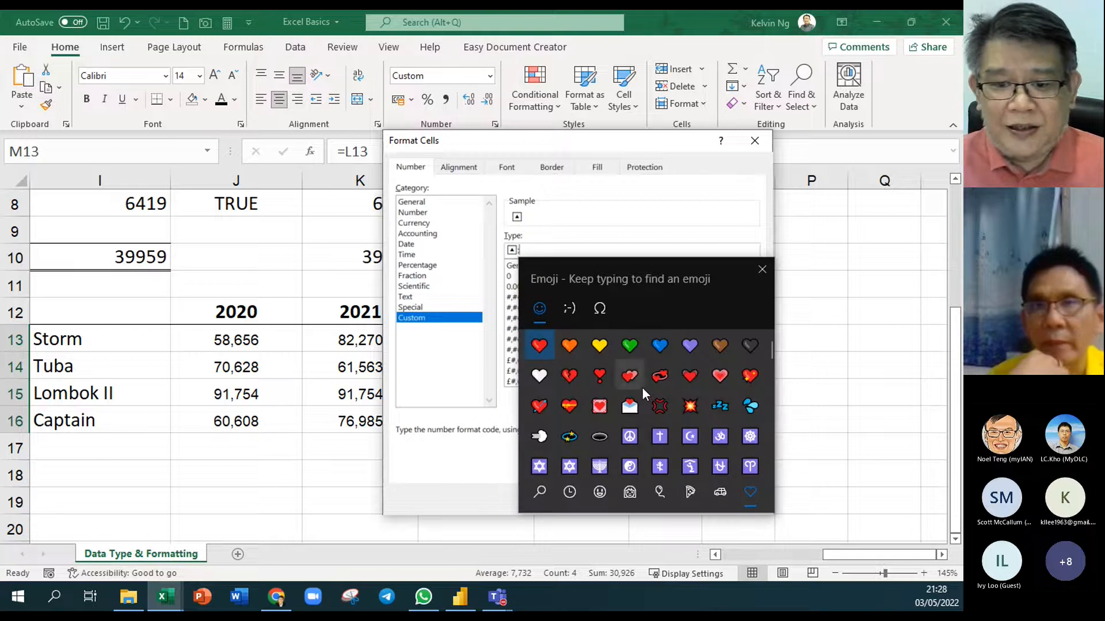
type("arrow")
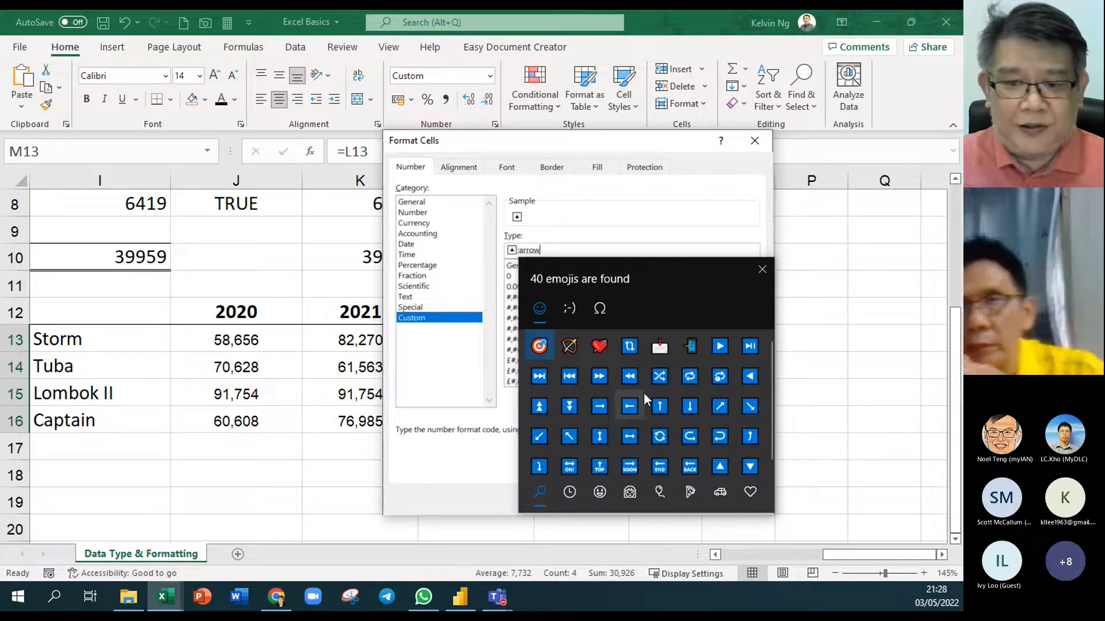
left_click(748, 467)
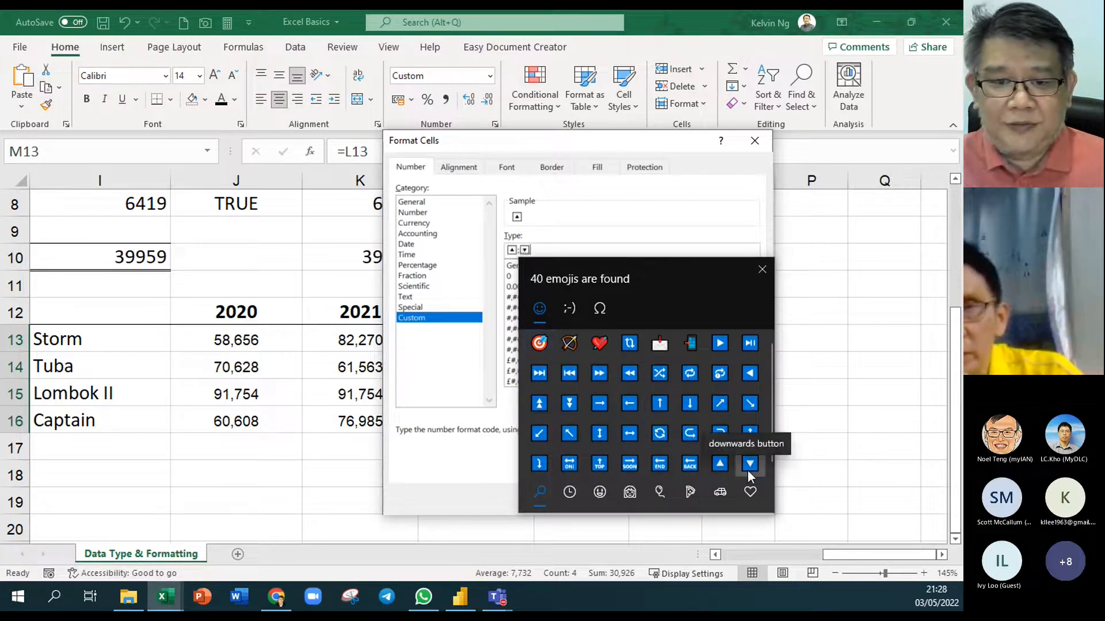
left_click(760, 271)
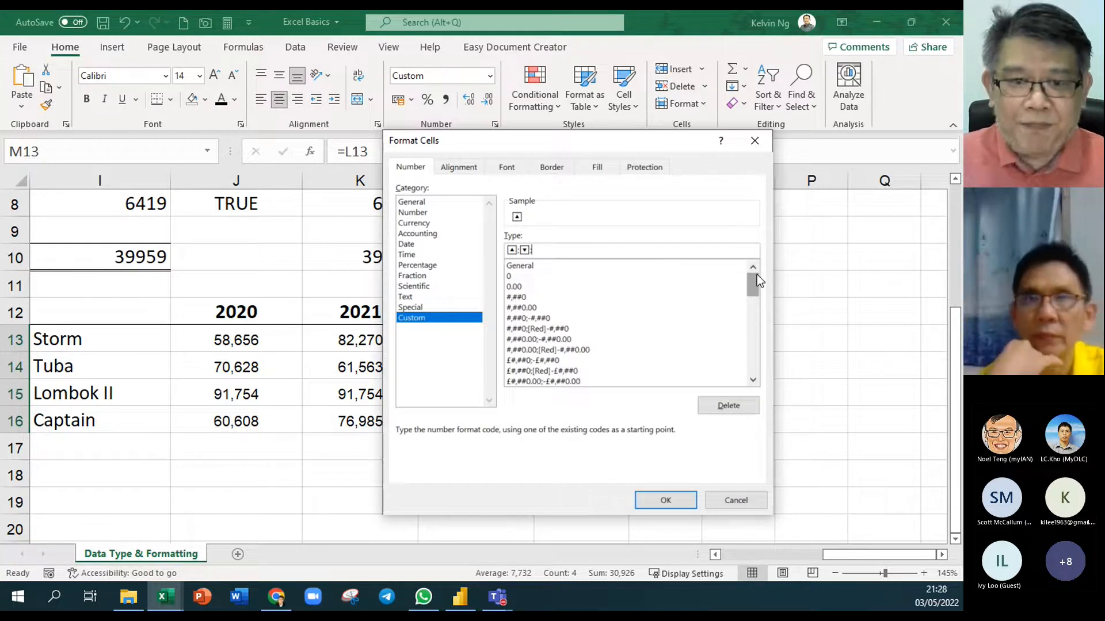
key("super+period")
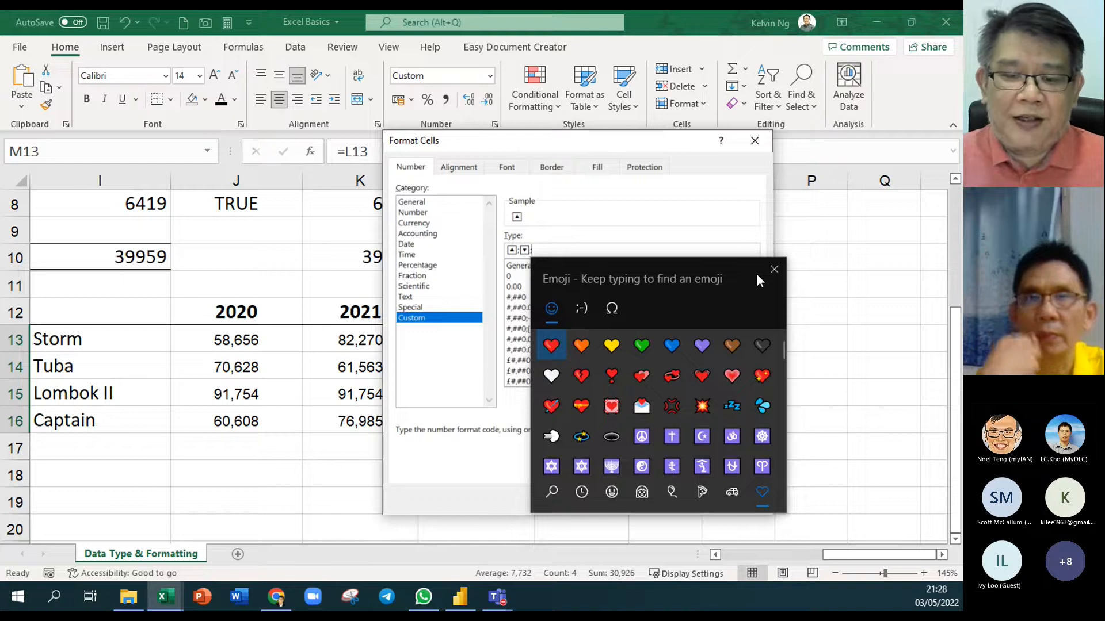
left_click(645, 348)
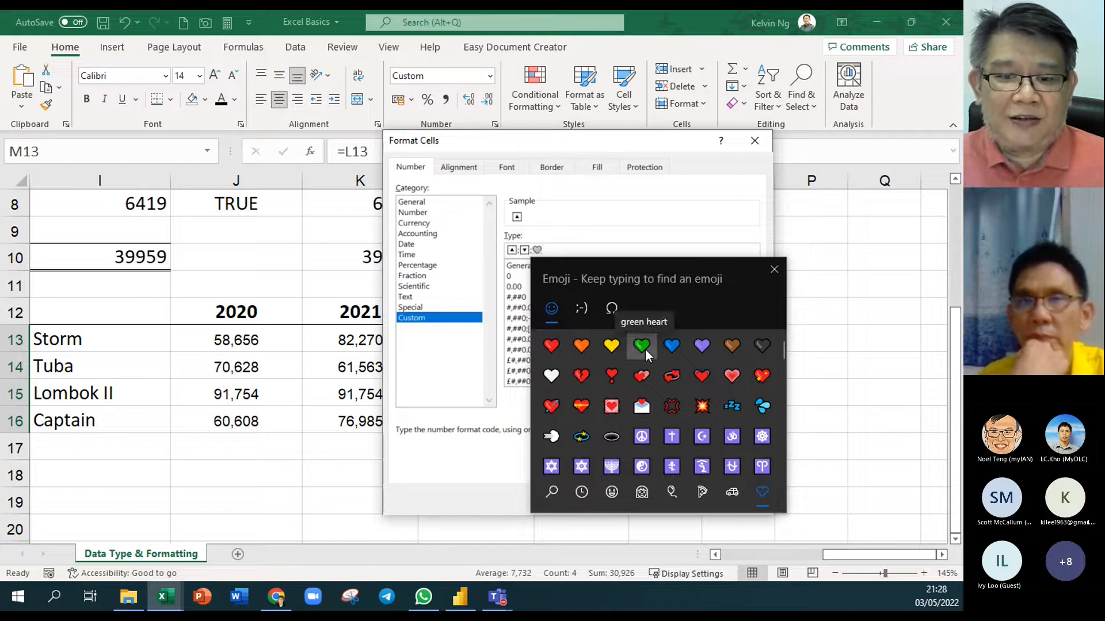
left_click(773, 270)
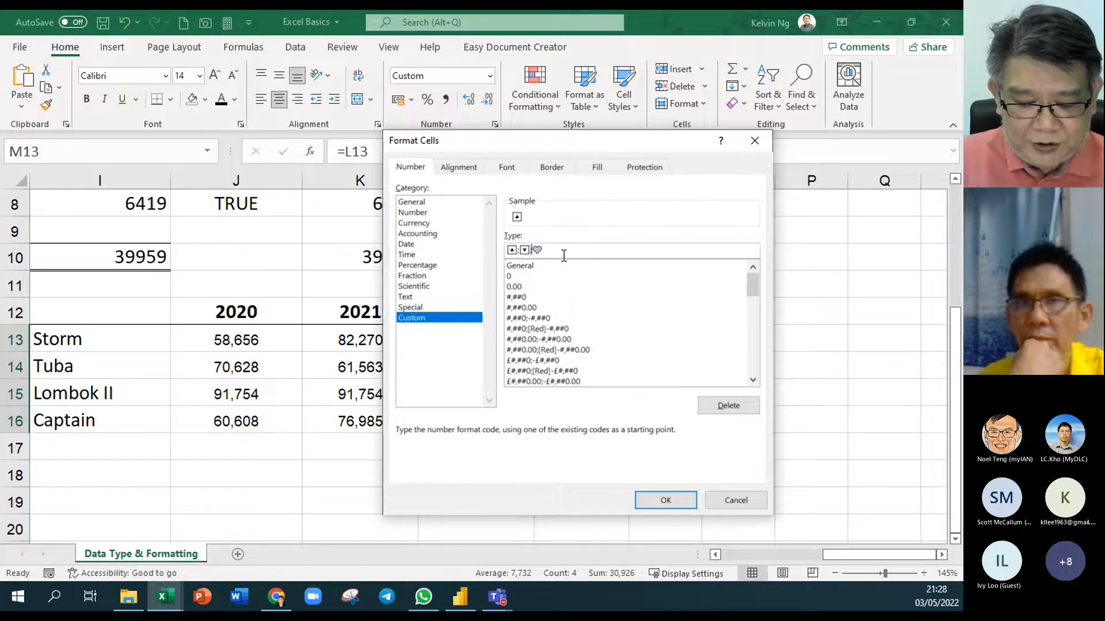
Put the colour codes [color23], [red] and [color10] before the three symbols
type("[color")
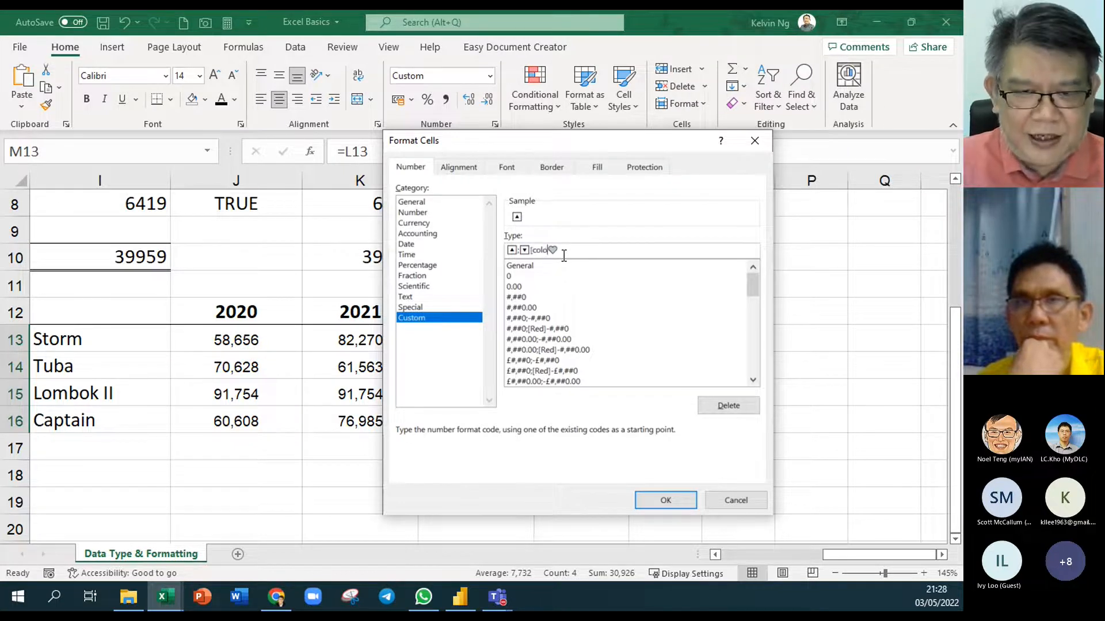
type("10]")
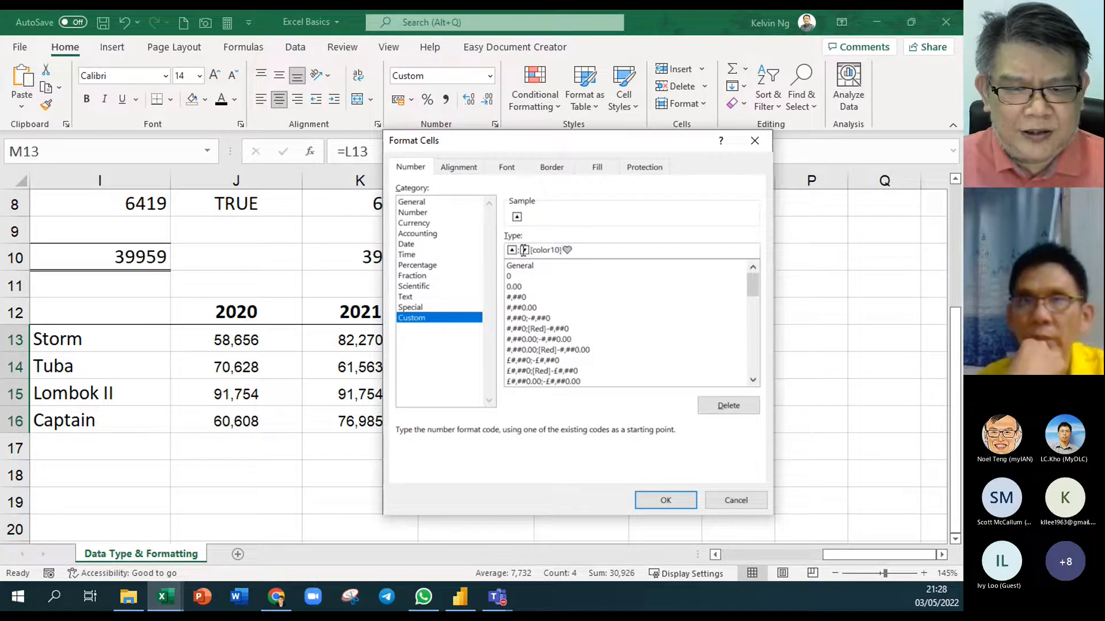
type("co")
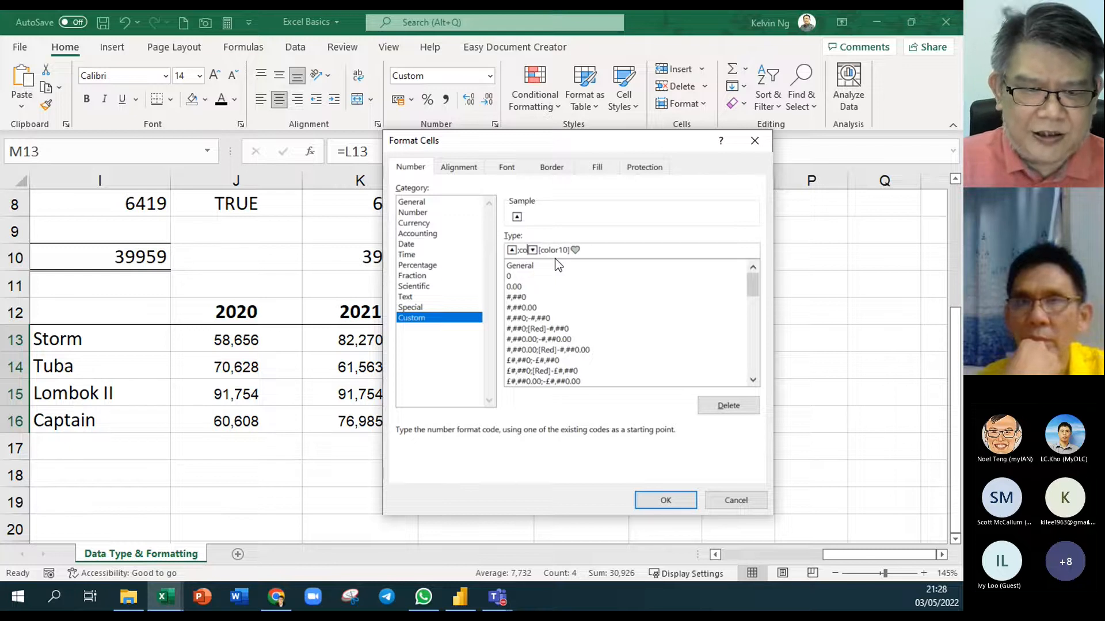
key("BackSpace")
key("BackSpace")
type("[red]")
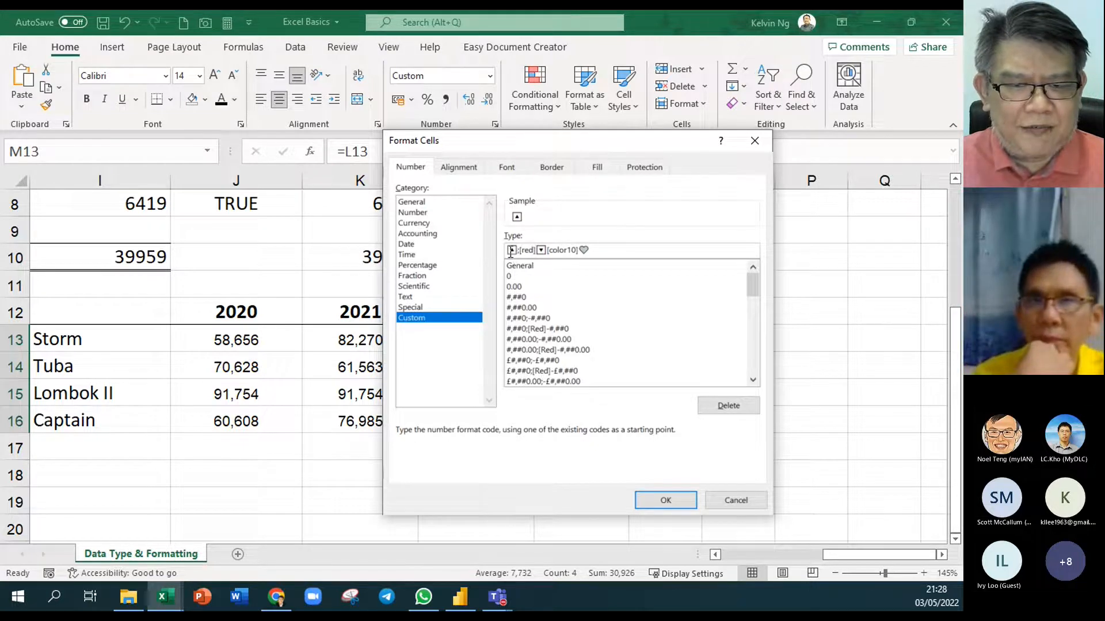
type("[color23")
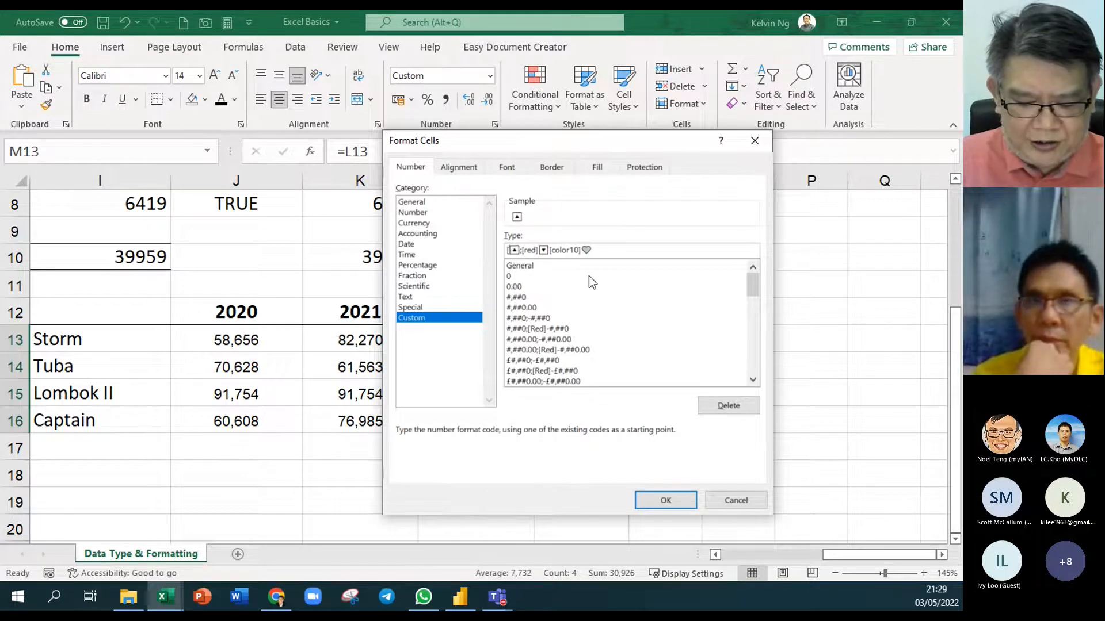
type("]")
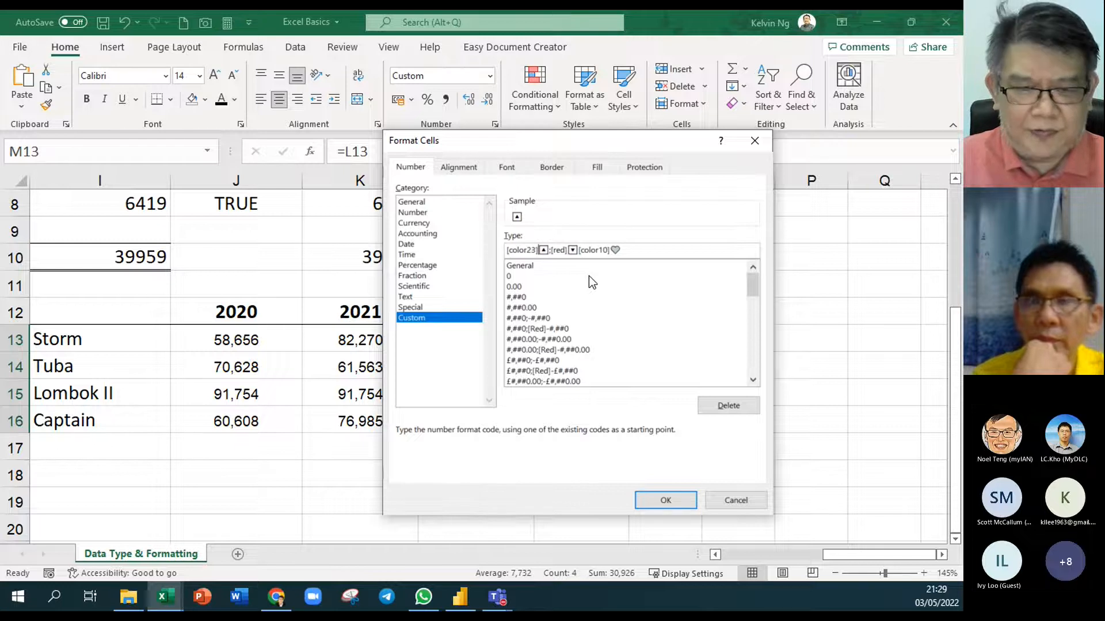
left_click(664, 250)
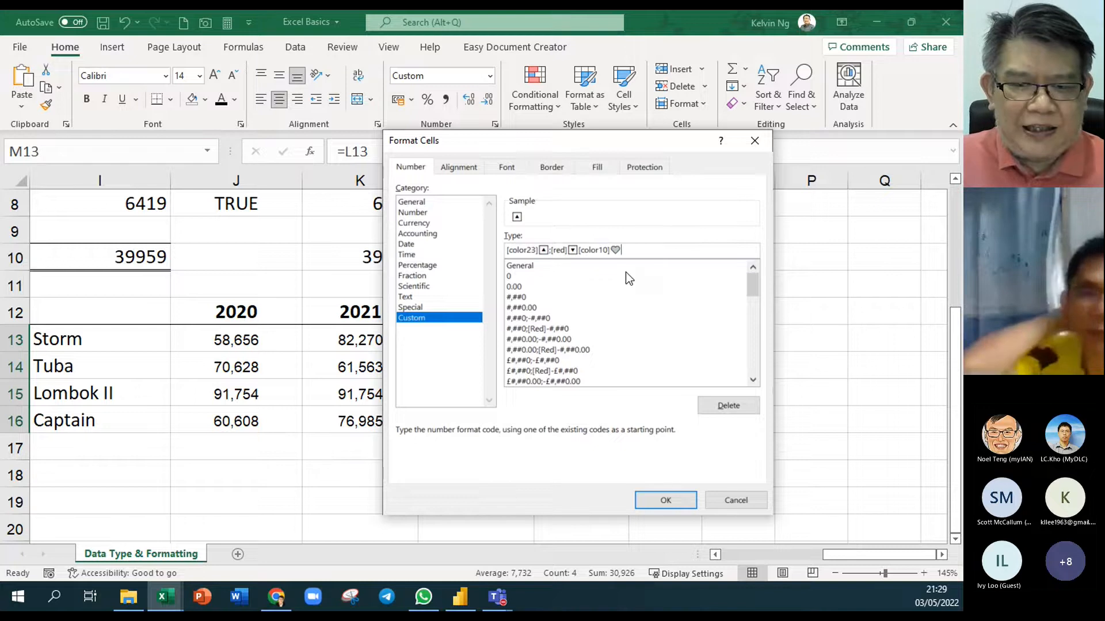
key("ctrl+1")
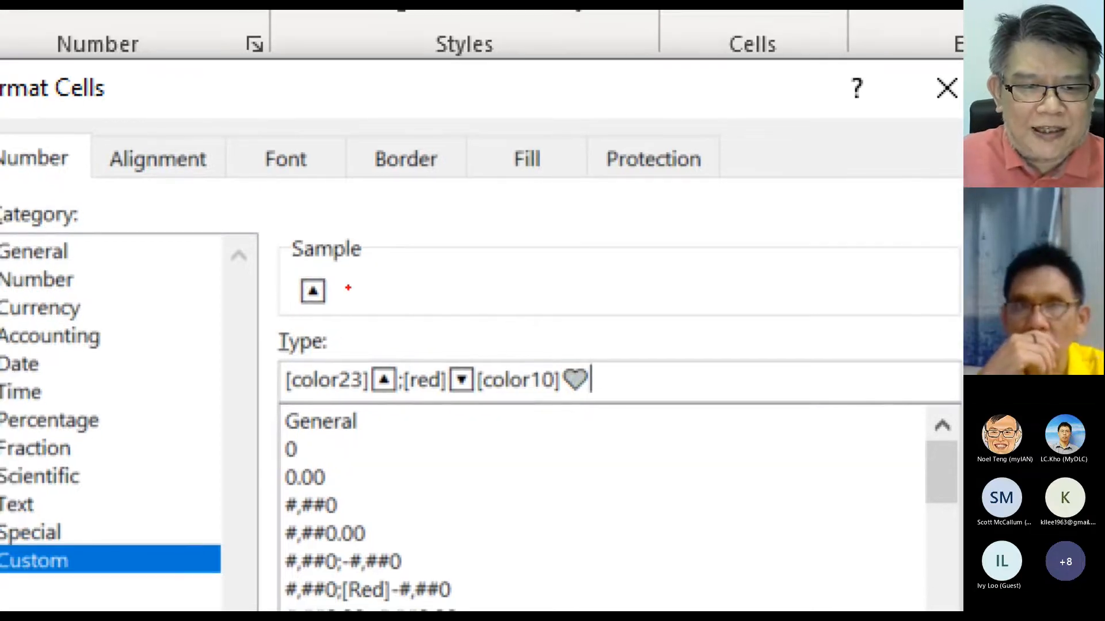
left_click_drag(326, 282, 385, 268)
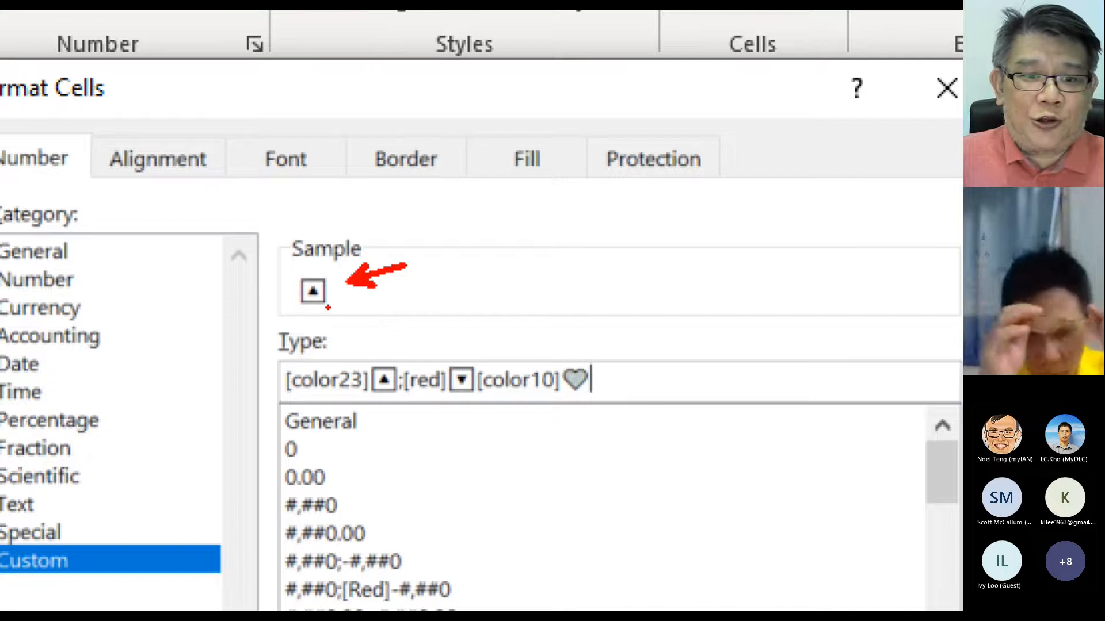
key("Escape")
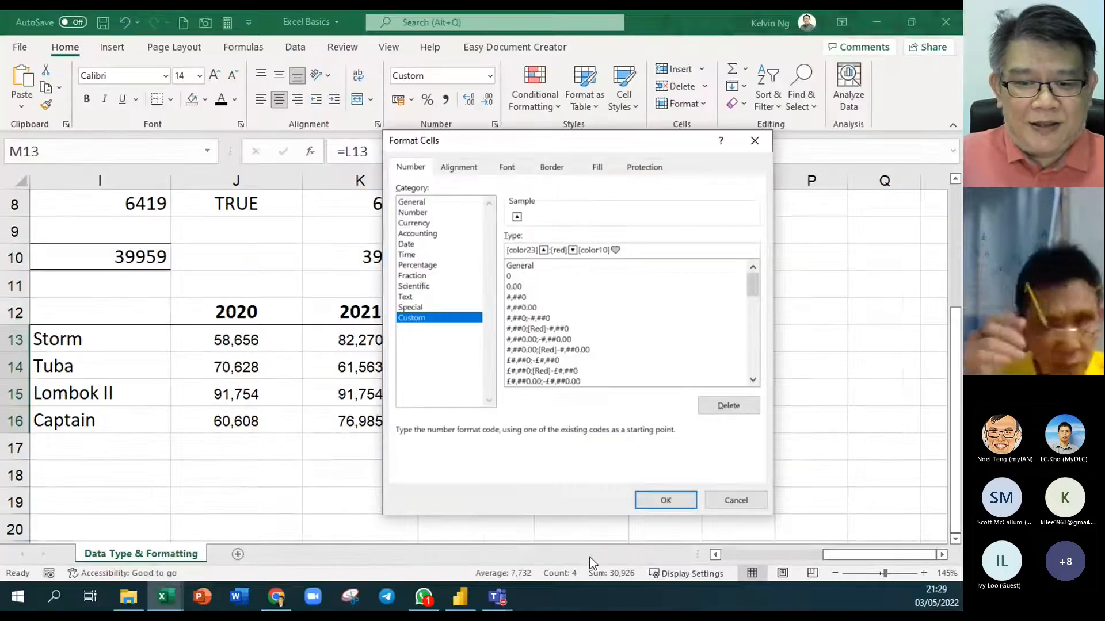
Fix the invalid format with a missing semicolon and apply [color23]▲;[red]▼;[color10]♥
left_click_drag(624, 250, 468, 247)
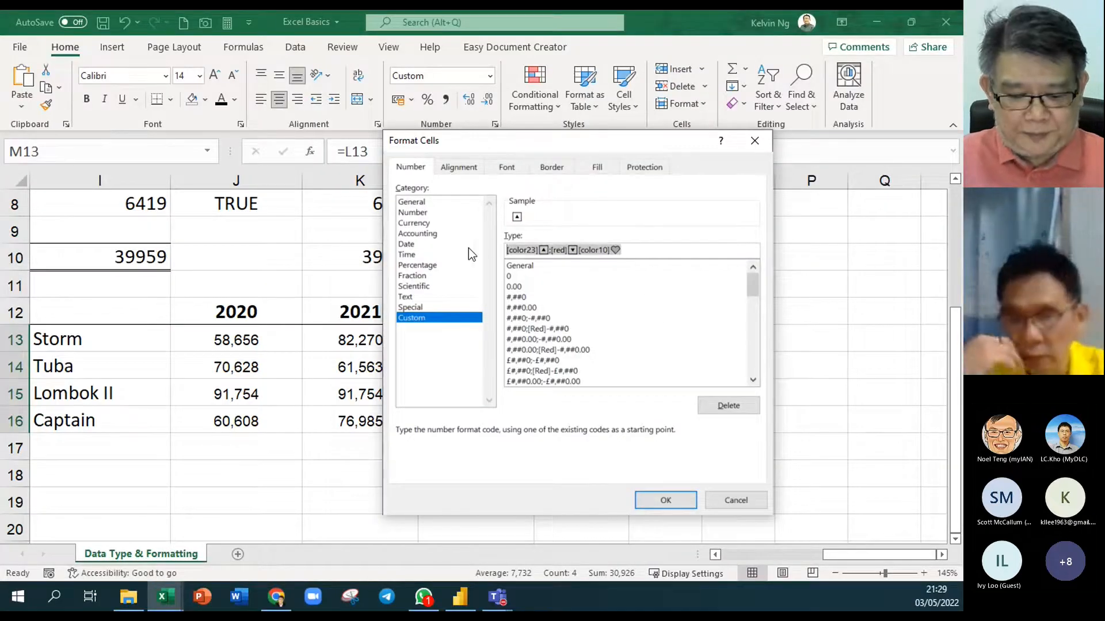
left_click(671, 500)
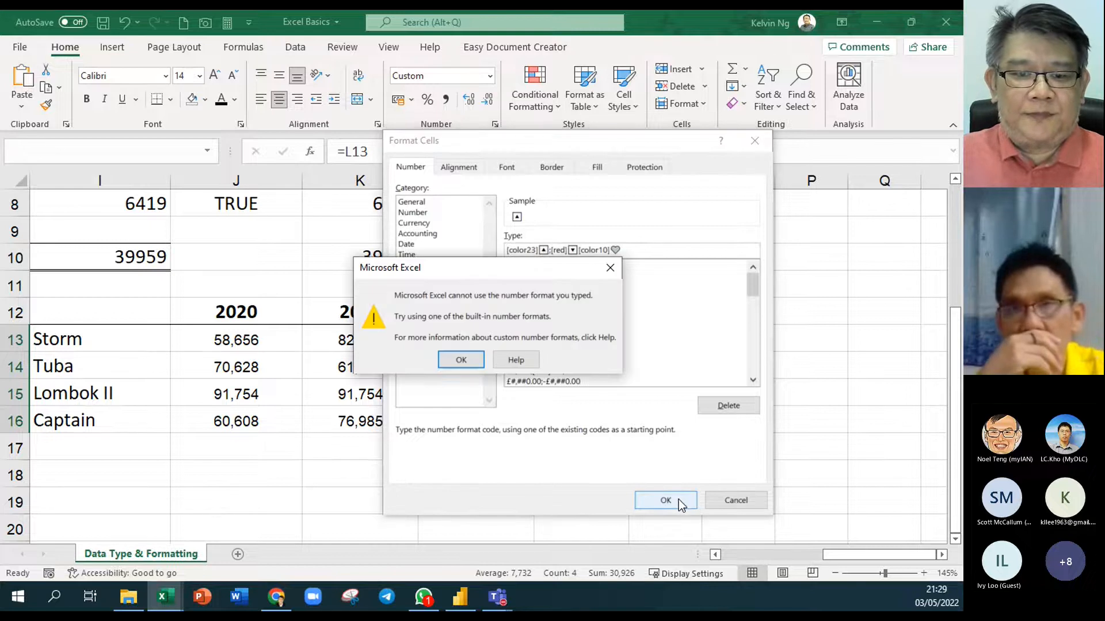
left_click(475, 360)
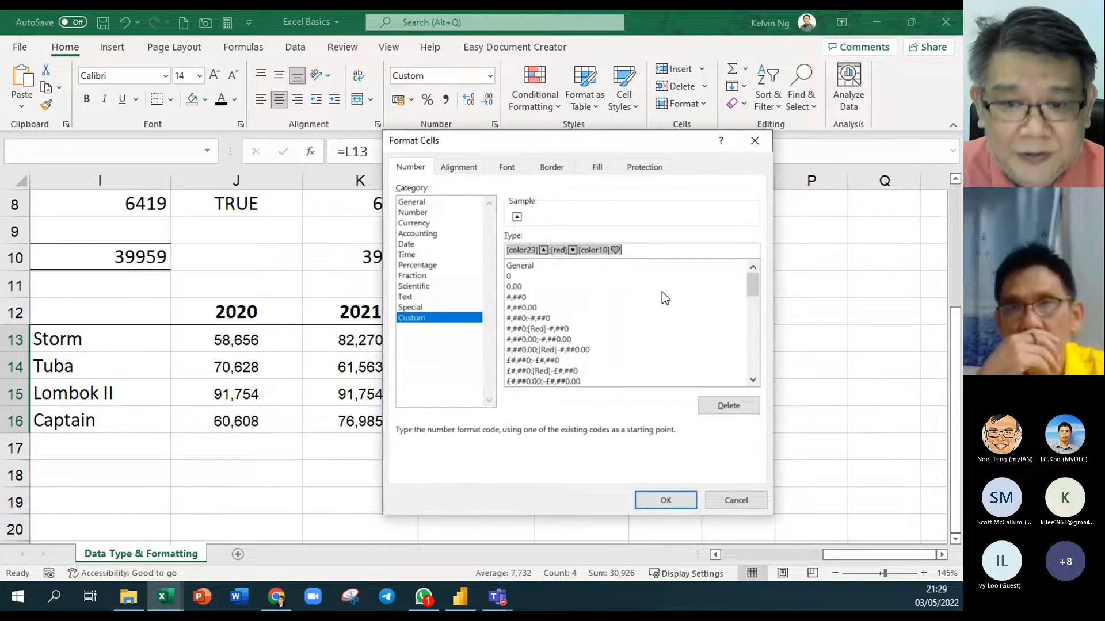
left_click(641, 252)
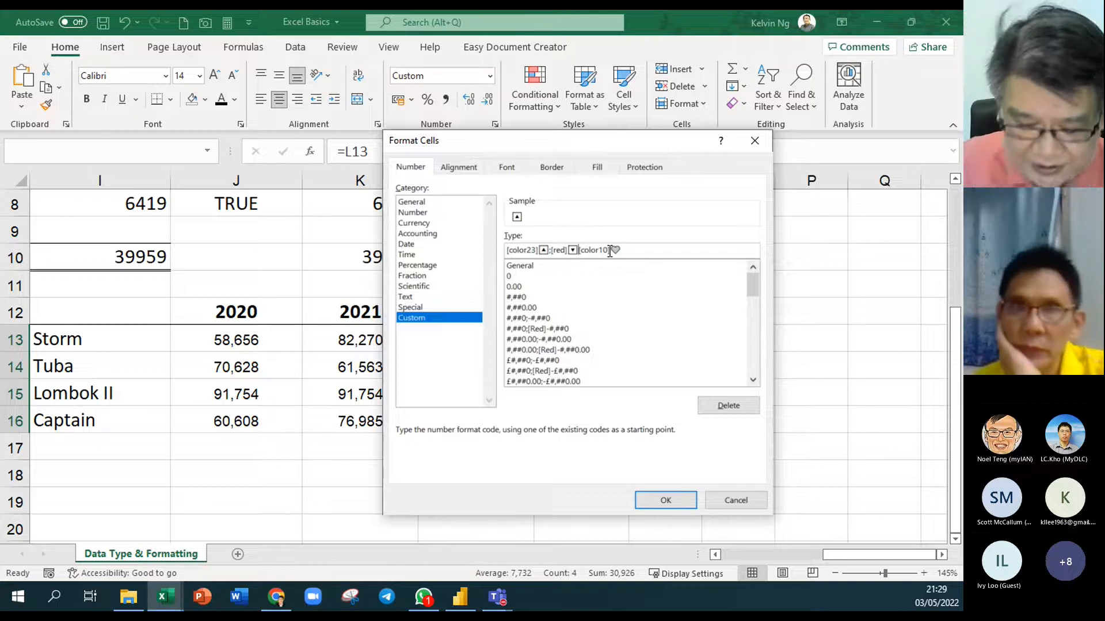
type(";")
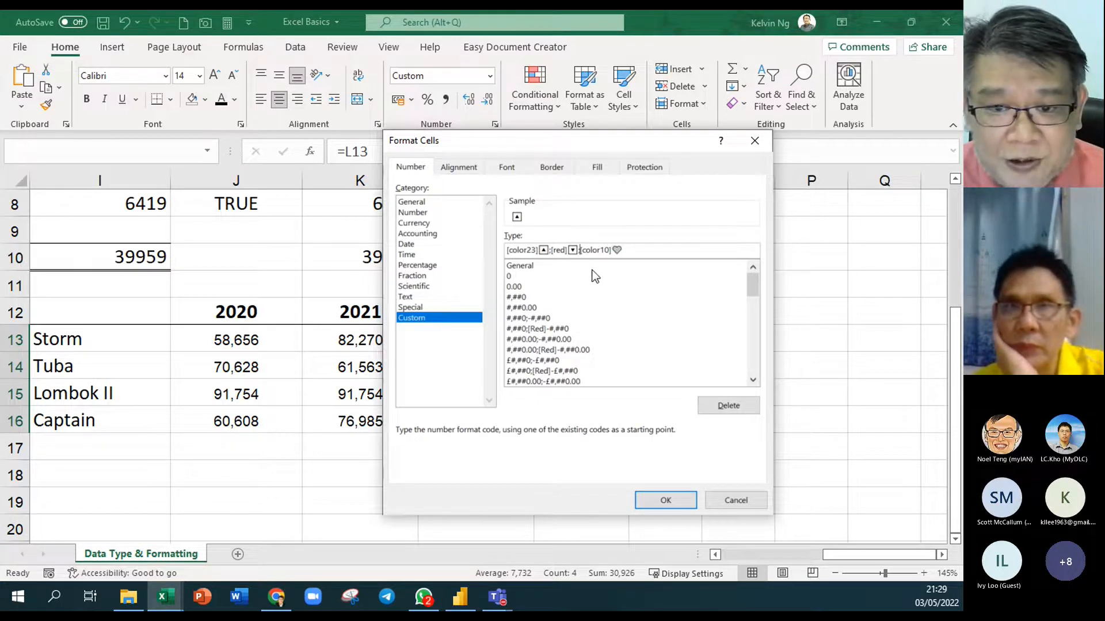
left_click_drag(632, 251, 450, 243)
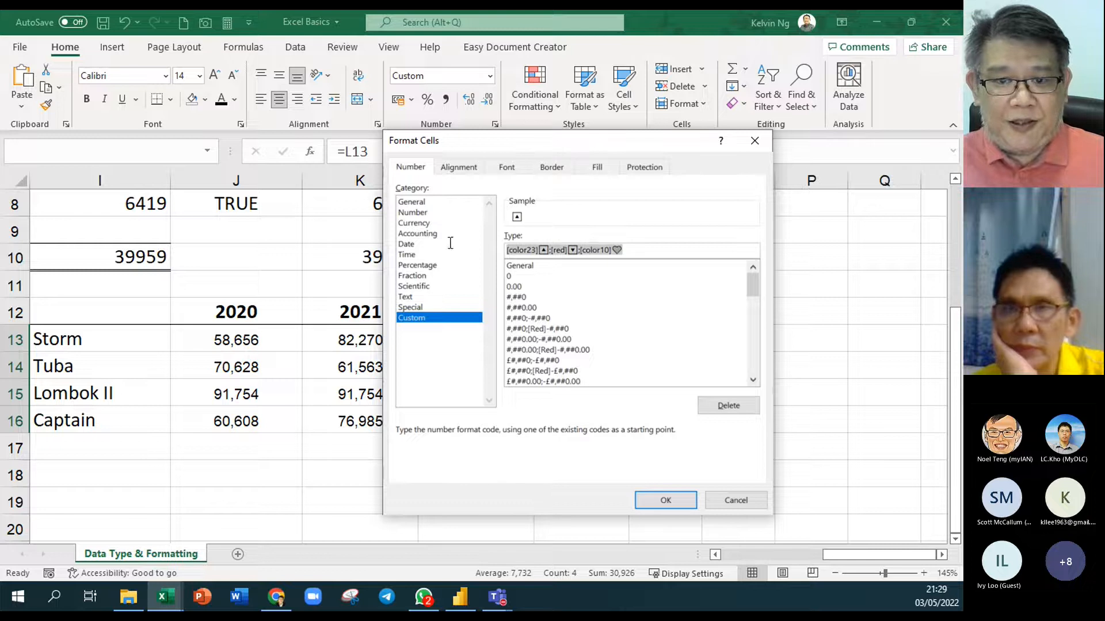
left_click(666, 501)
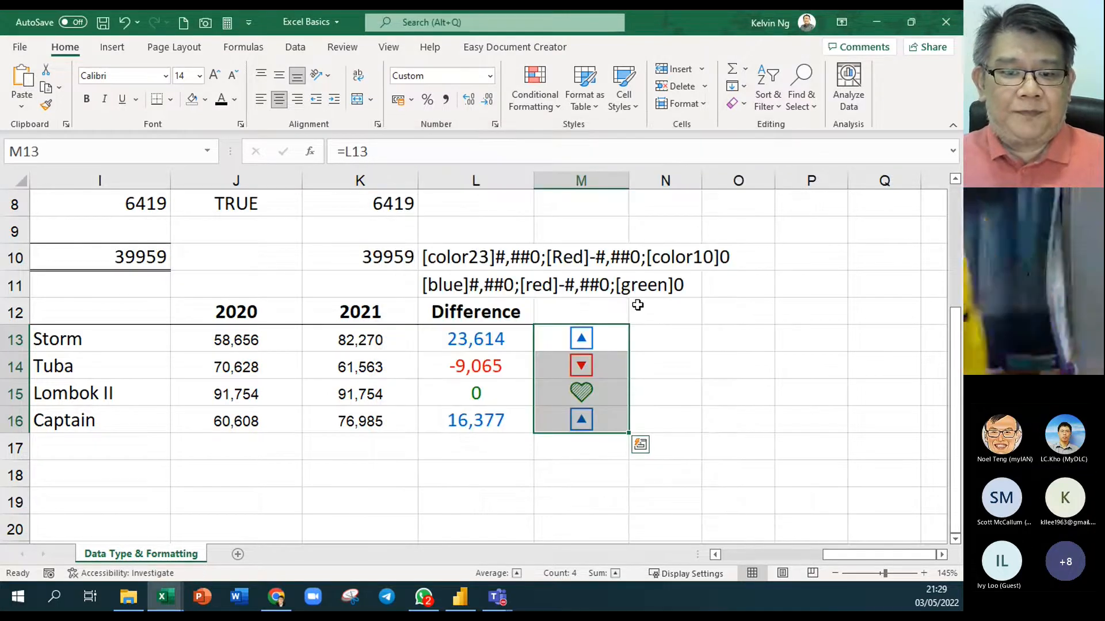
Paste the symbol format code into L9 and narrow column M to fit the symbols
double_click(485, 232)
type("[color23]🔼;[red]🔽;[color10]💚")
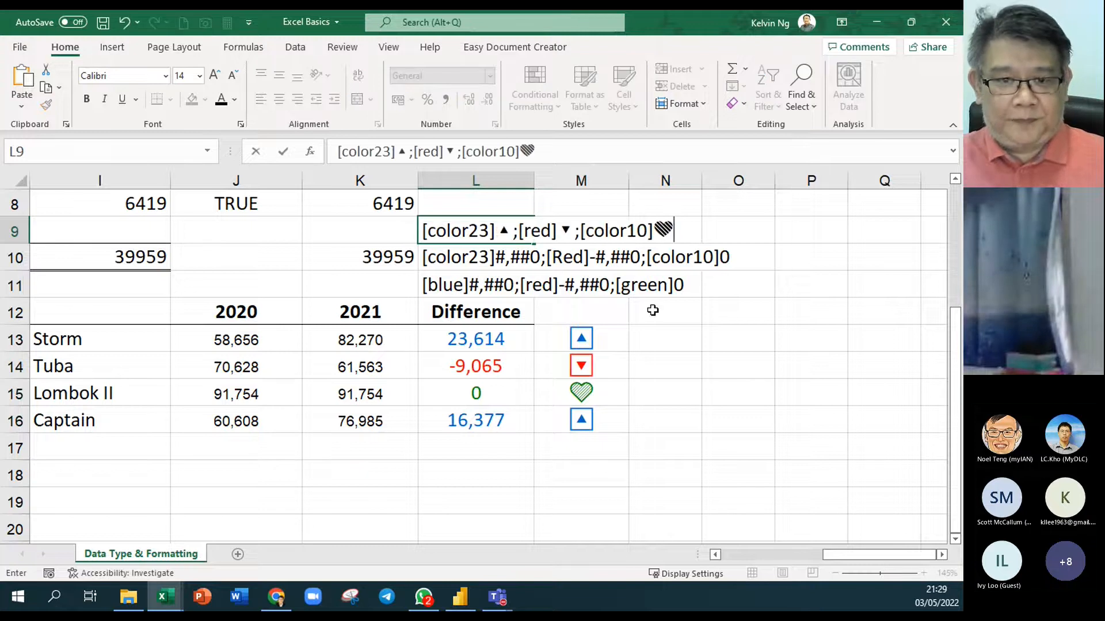
left_click(713, 419)
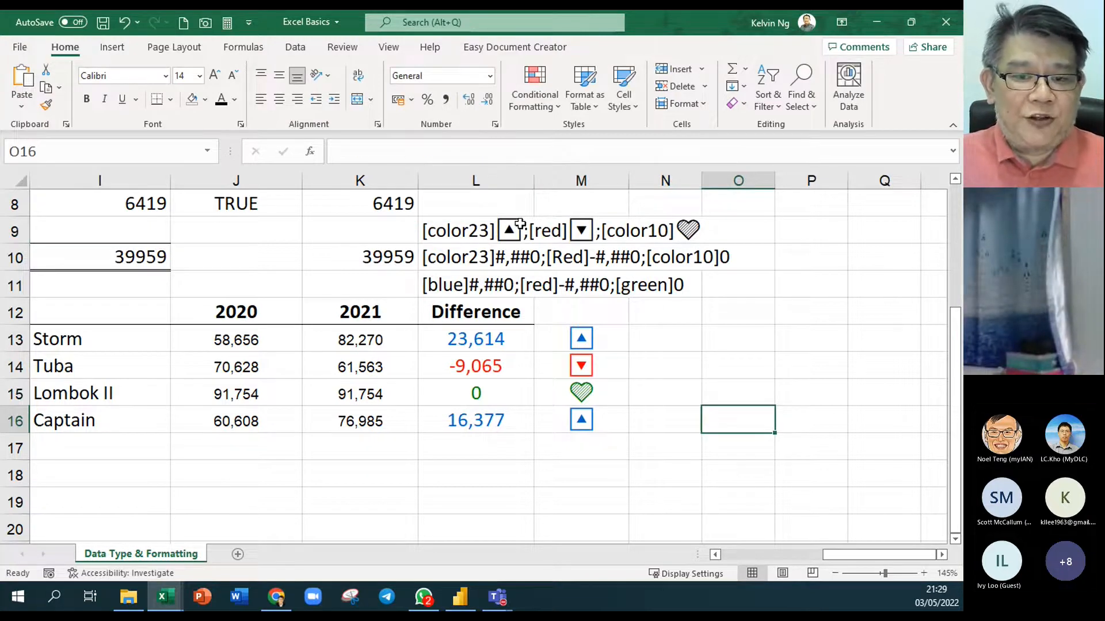
left_click_drag(629, 181, 590, 181)
left_click(638, 446)
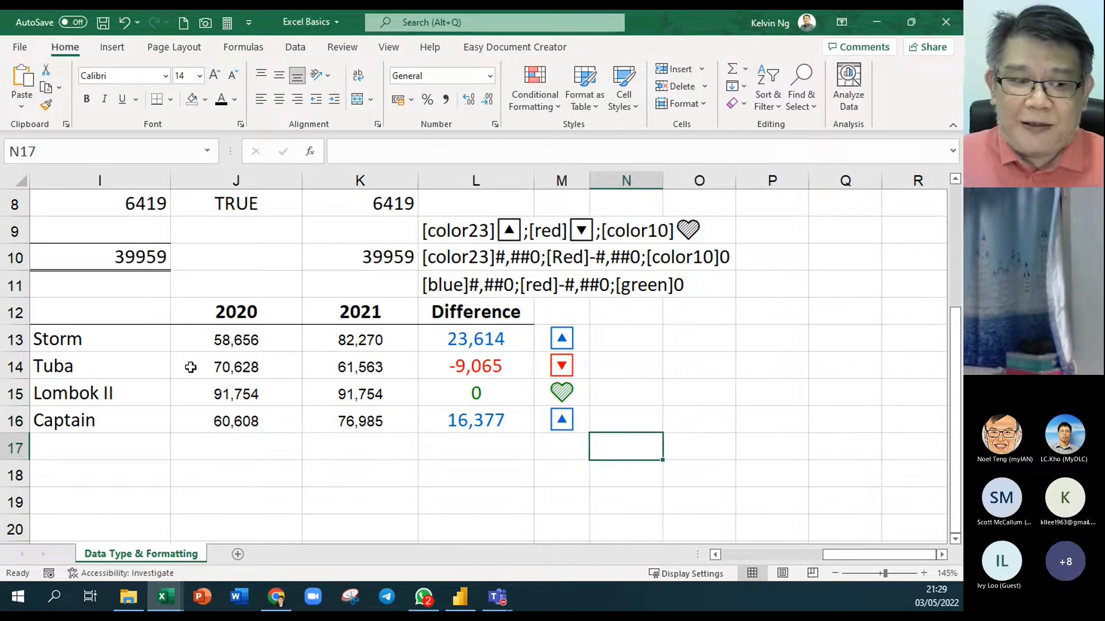
left_click(715, 554)
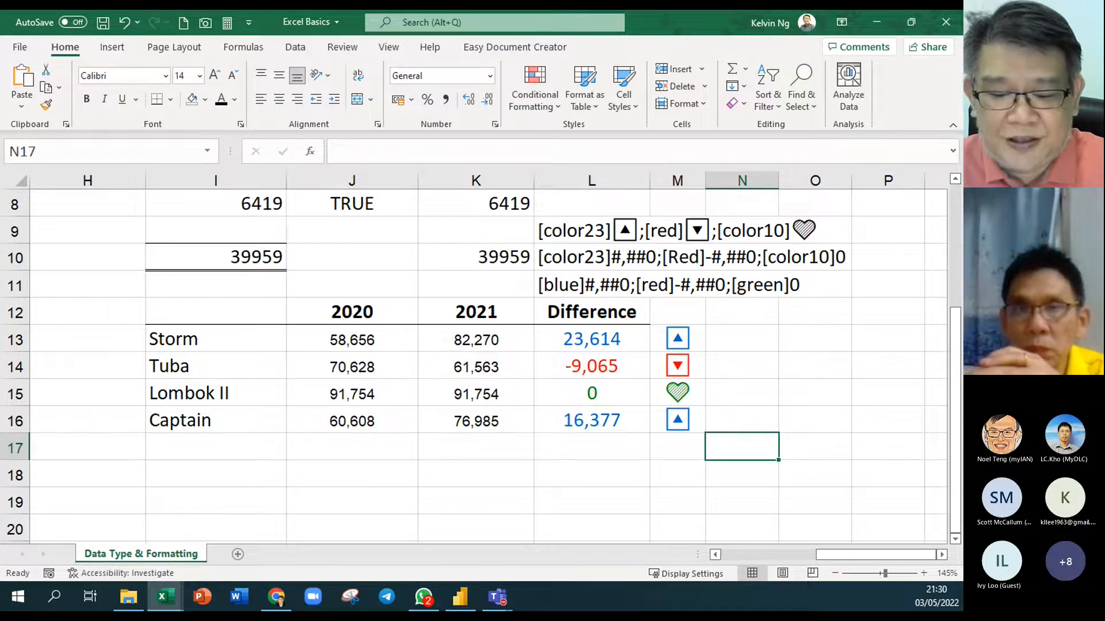
key("alt+Tab")
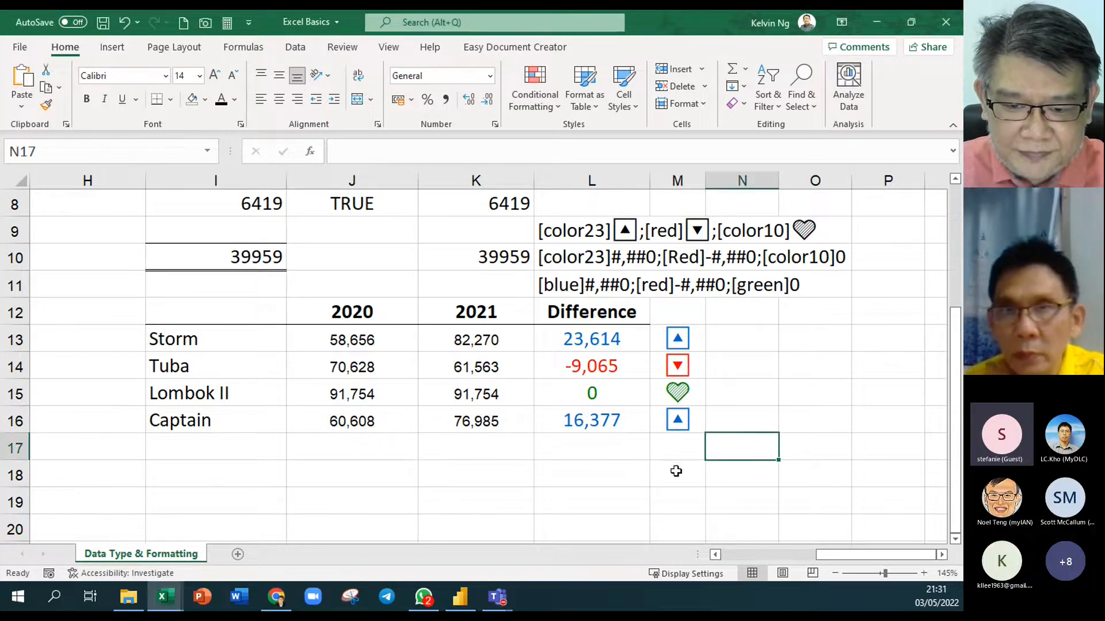
left_click(707, 471)
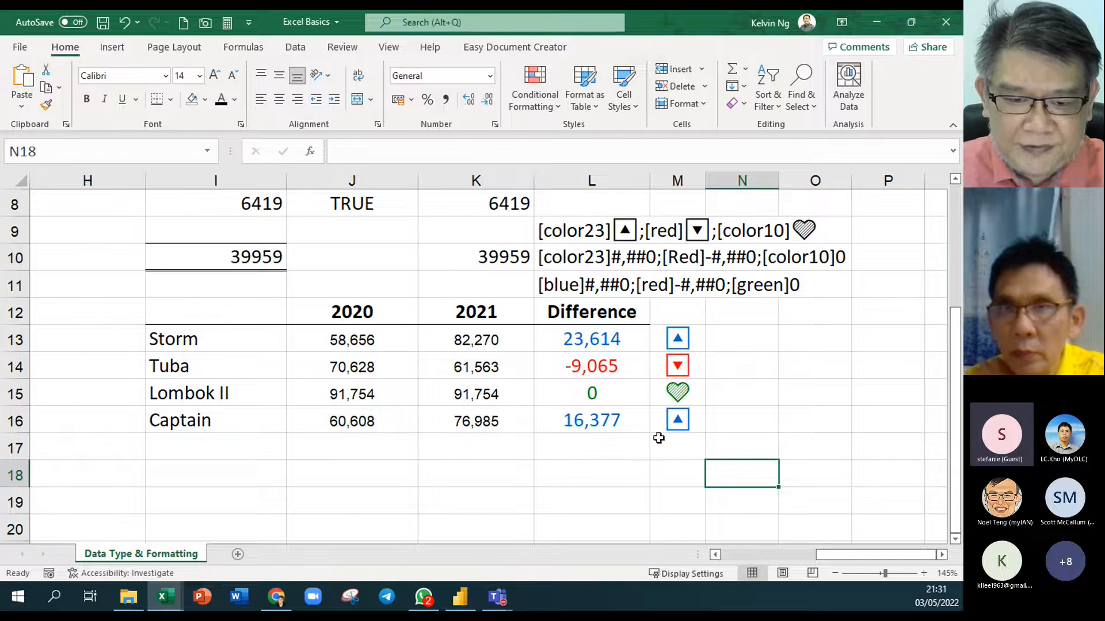
Type the reminder 'Win + .' into cell J18
left_click(374, 467)
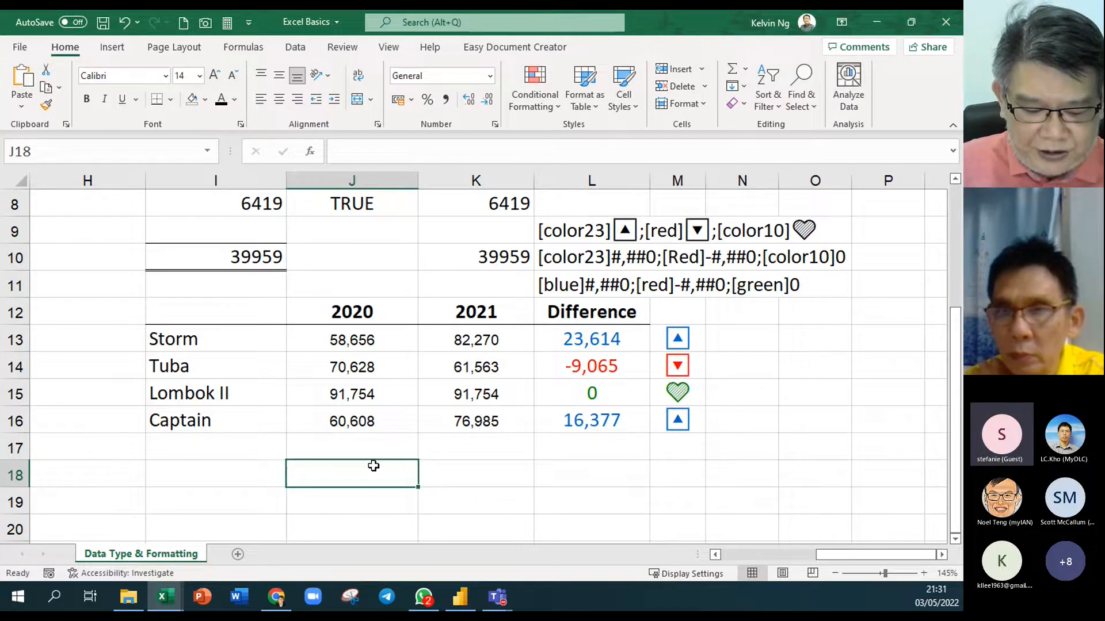
type("Win + .")
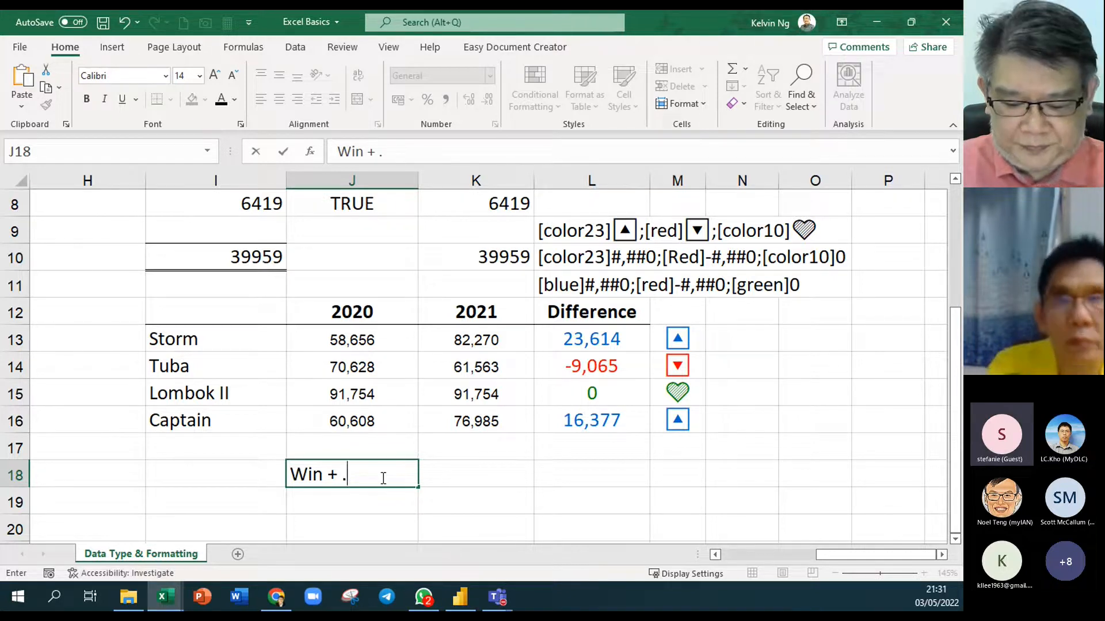
left_click(489, 472)
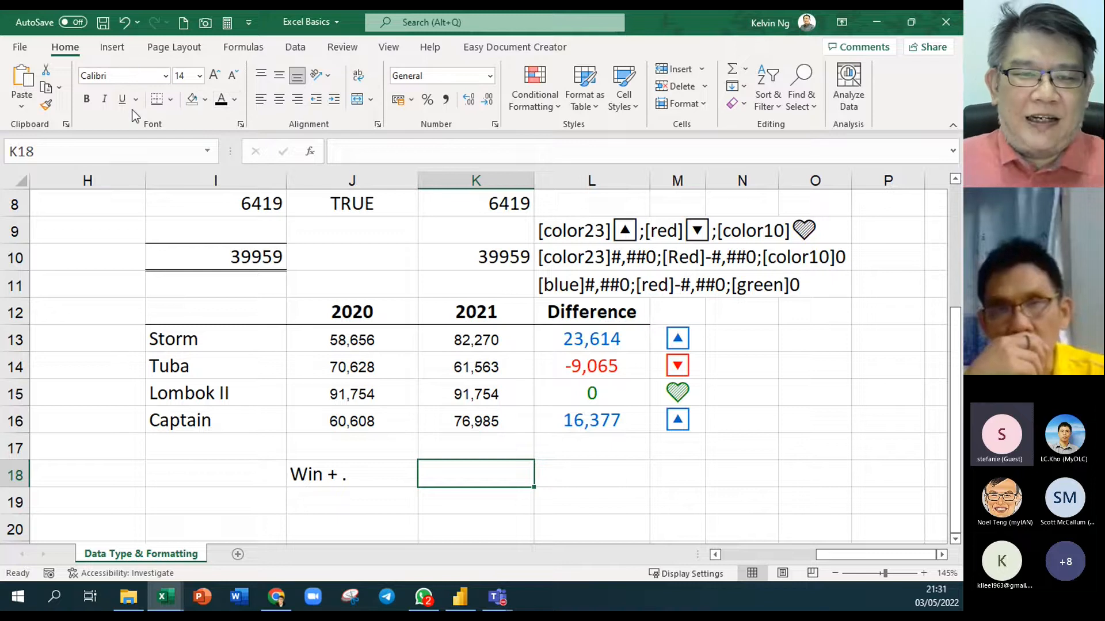
Open the Symbol dialog and switch its font to Arial
left_click(112, 47)
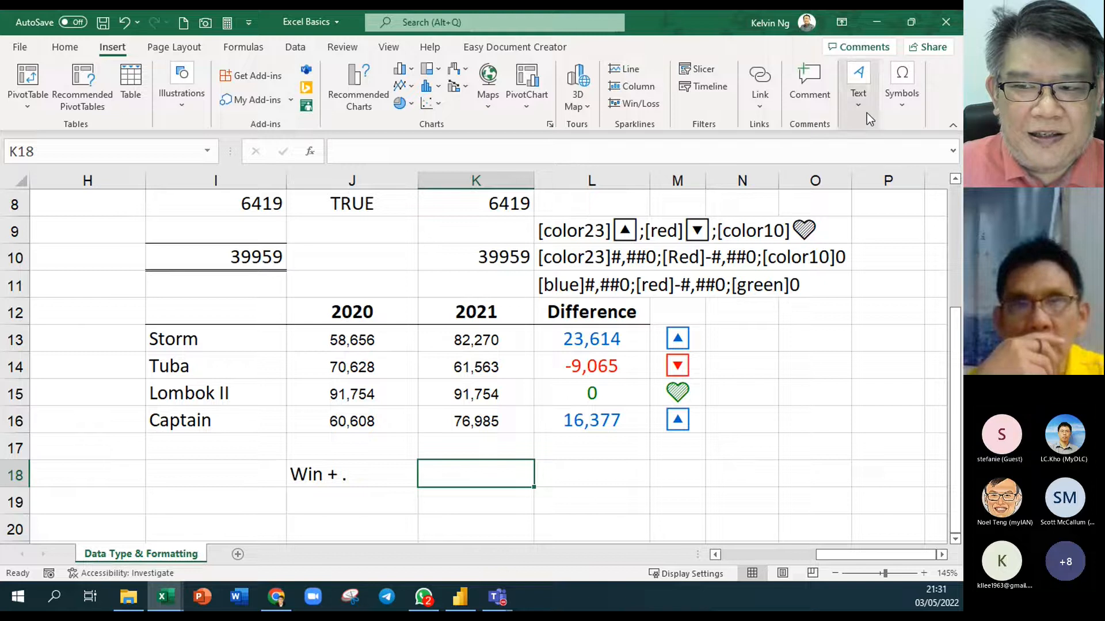
left_click(906, 111)
left_click(927, 159)
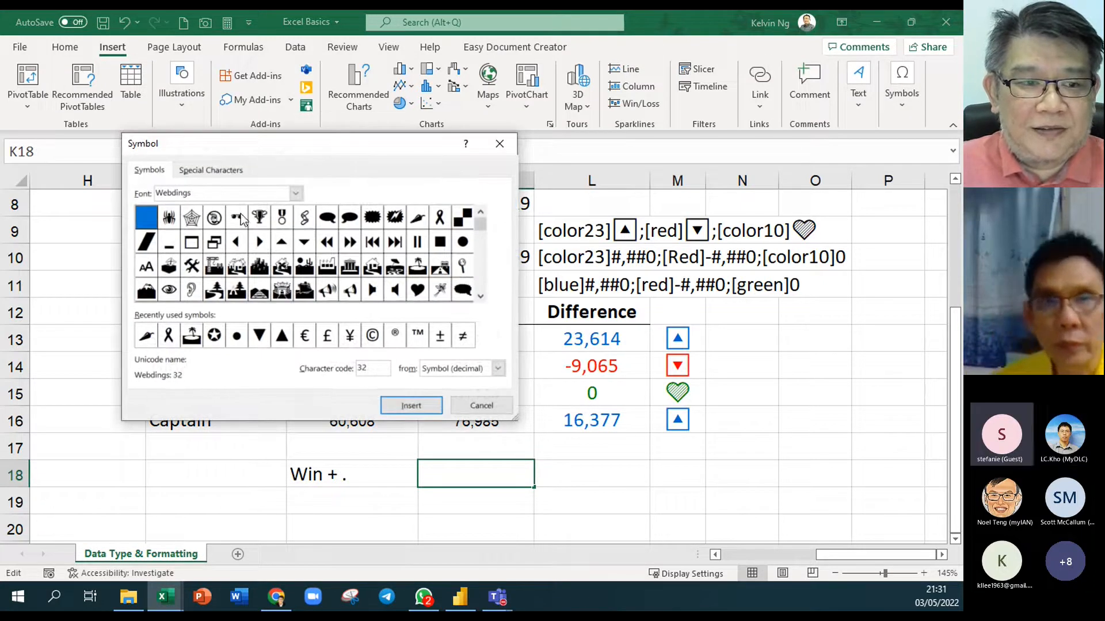
left_click(297, 194)
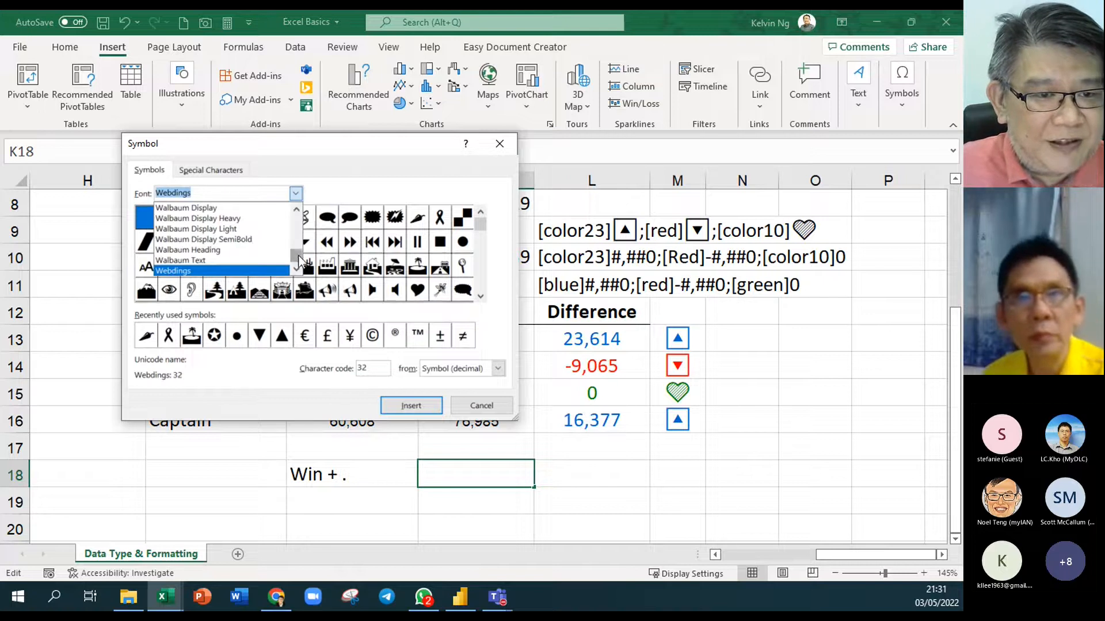
left_click_drag(296, 255, 292, 200)
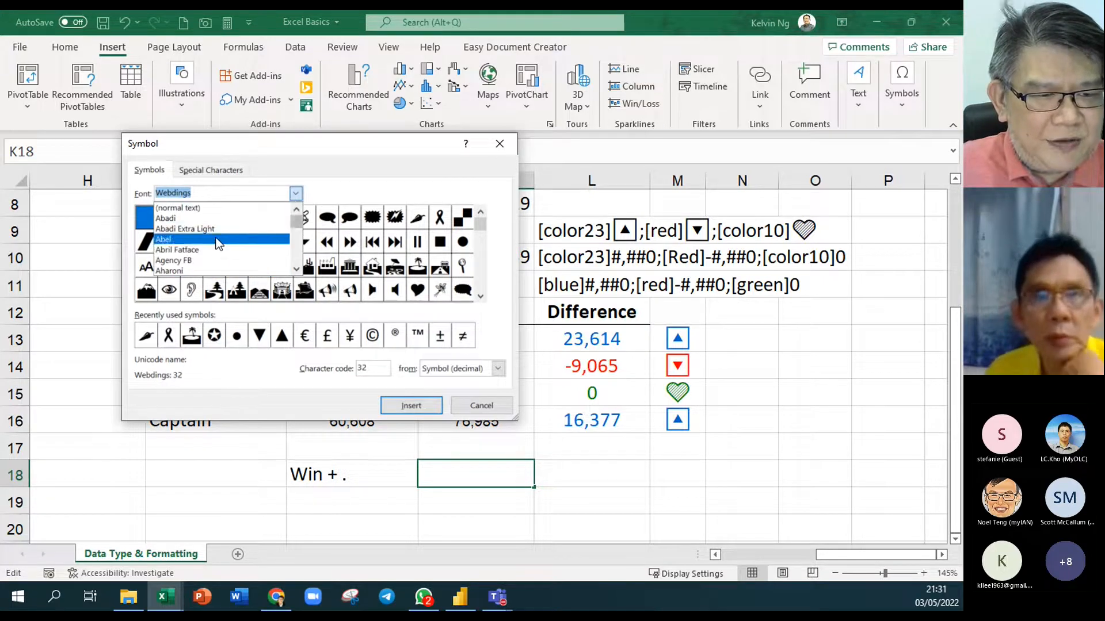
scroll(218, 253, "down", 2)
scroll(221, 254, "up", 2)
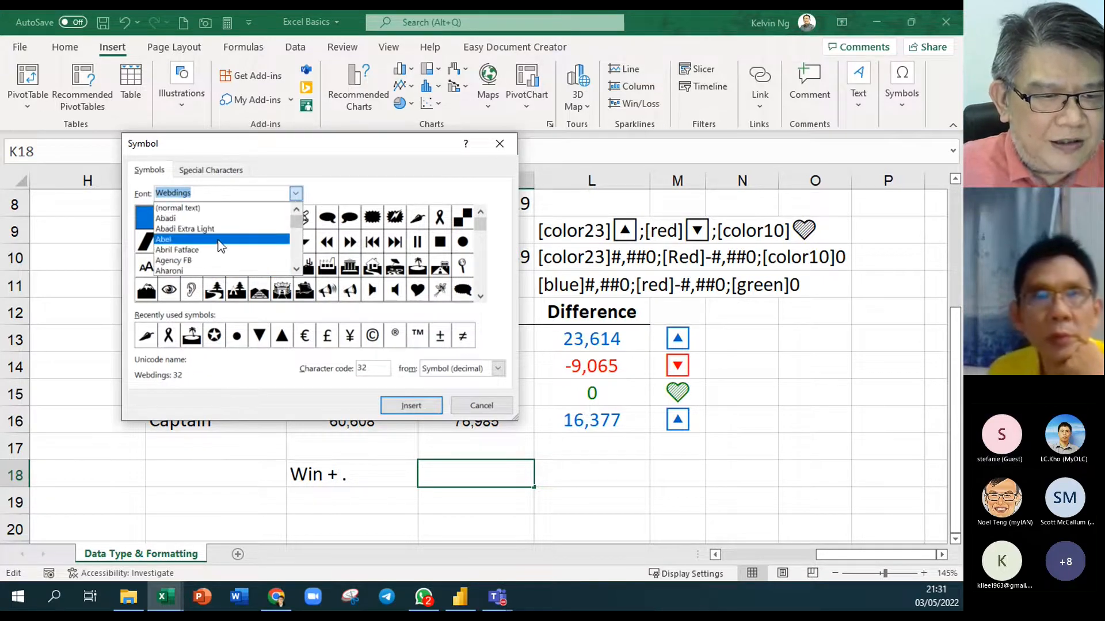
scroll(221, 246, "down", 2)
scroll(221, 246, "down", 7)
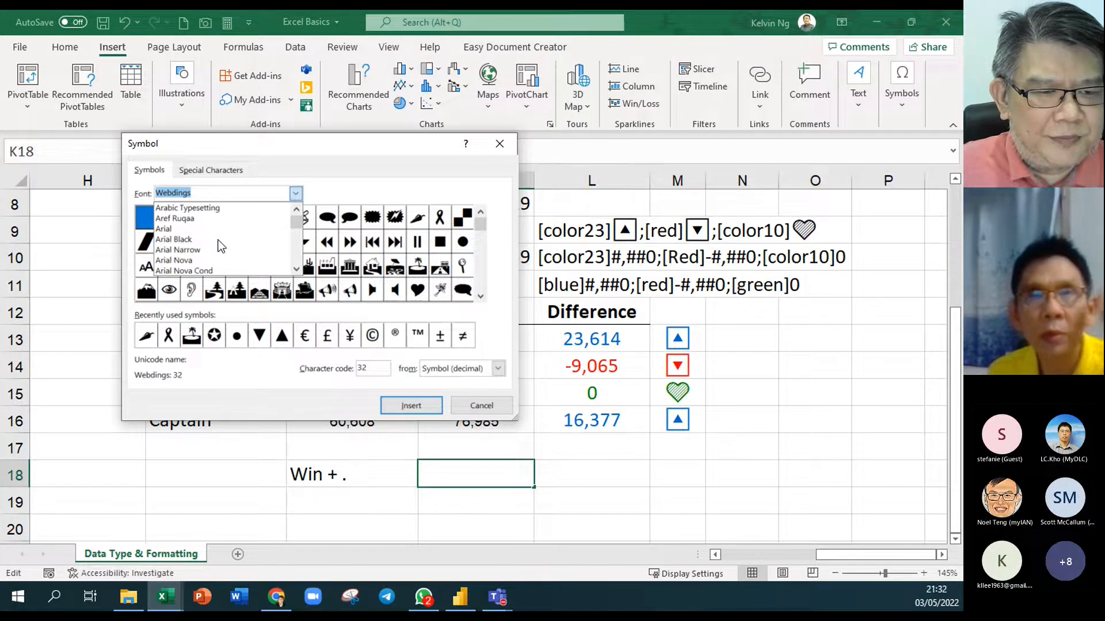
left_click(186, 227)
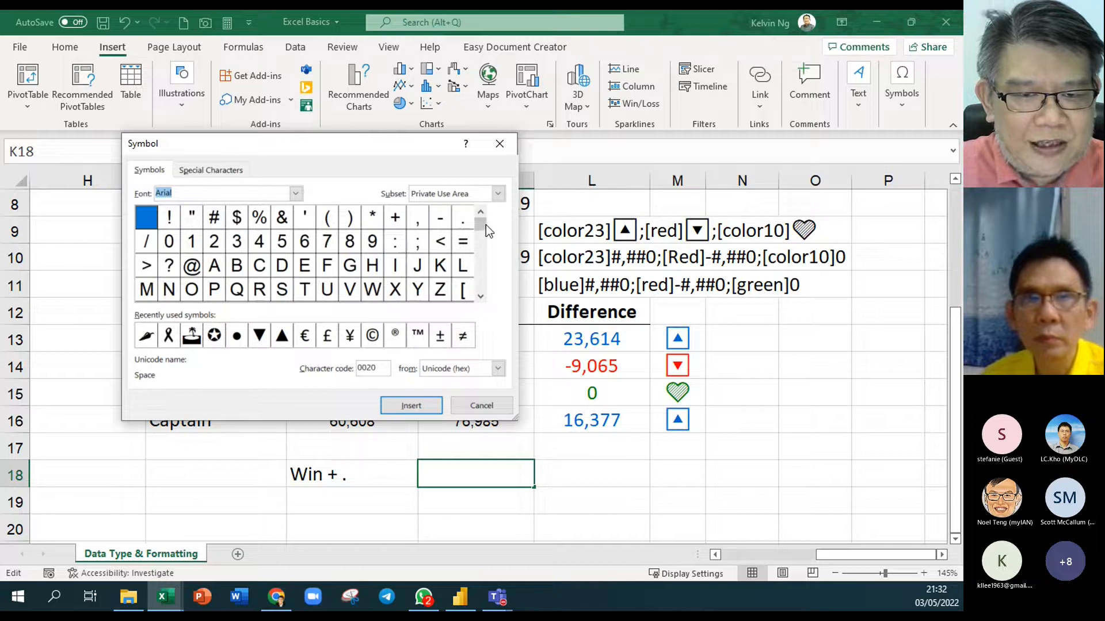
Insert ▲, ▼ and ♫ into K18, then copy the three symbols
left_click_drag(488, 251, 489, 268)
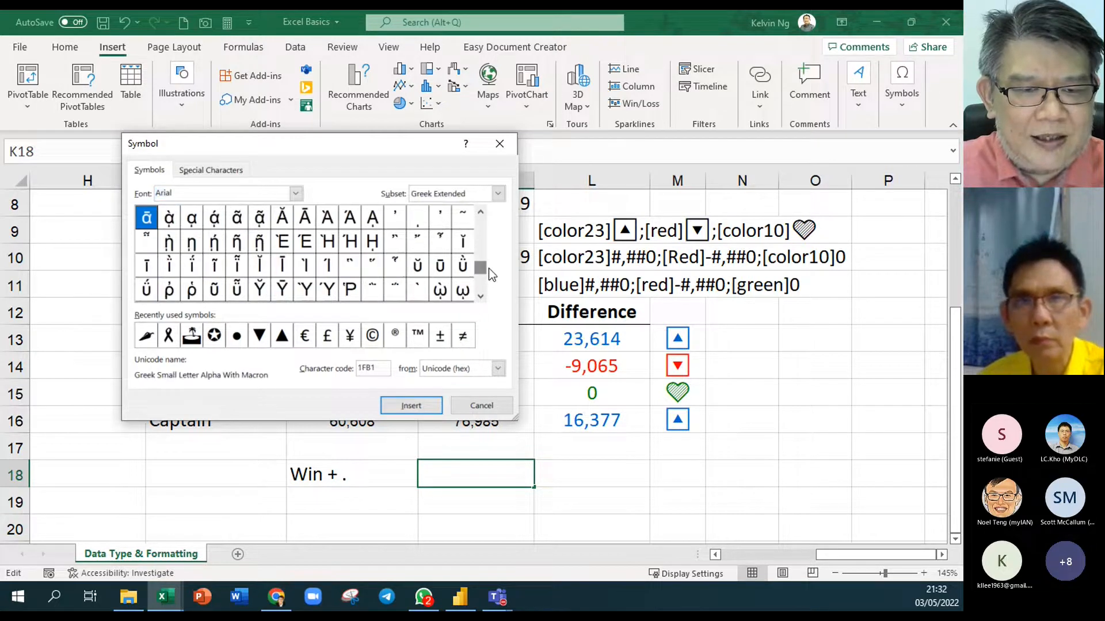
left_click(484, 298)
left_click(483, 298)
left_click(483, 298)
left_click(484, 298)
left_click(483, 298)
left_click(484, 298)
left_click(484, 298)
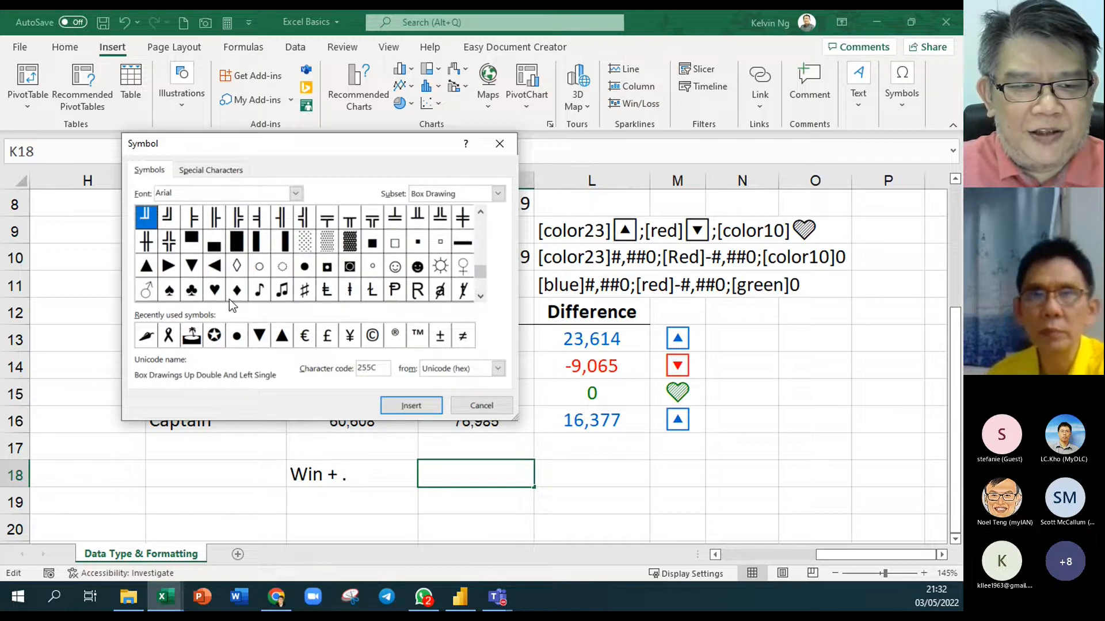
left_click(147, 268)
left_click(400, 405)
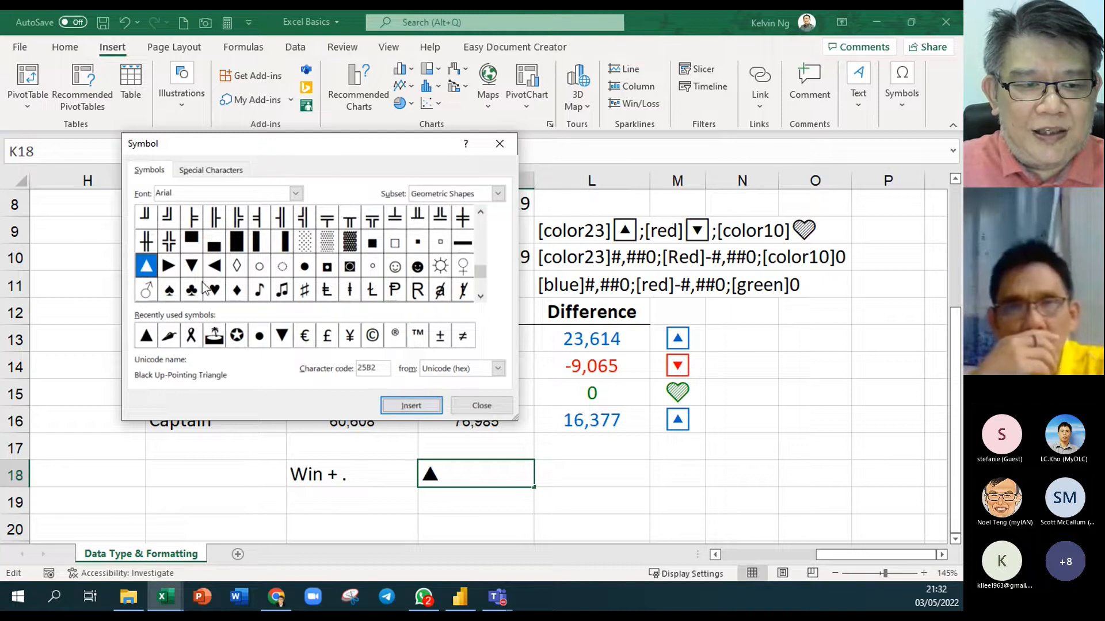
left_click(191, 266)
left_click(418, 407)
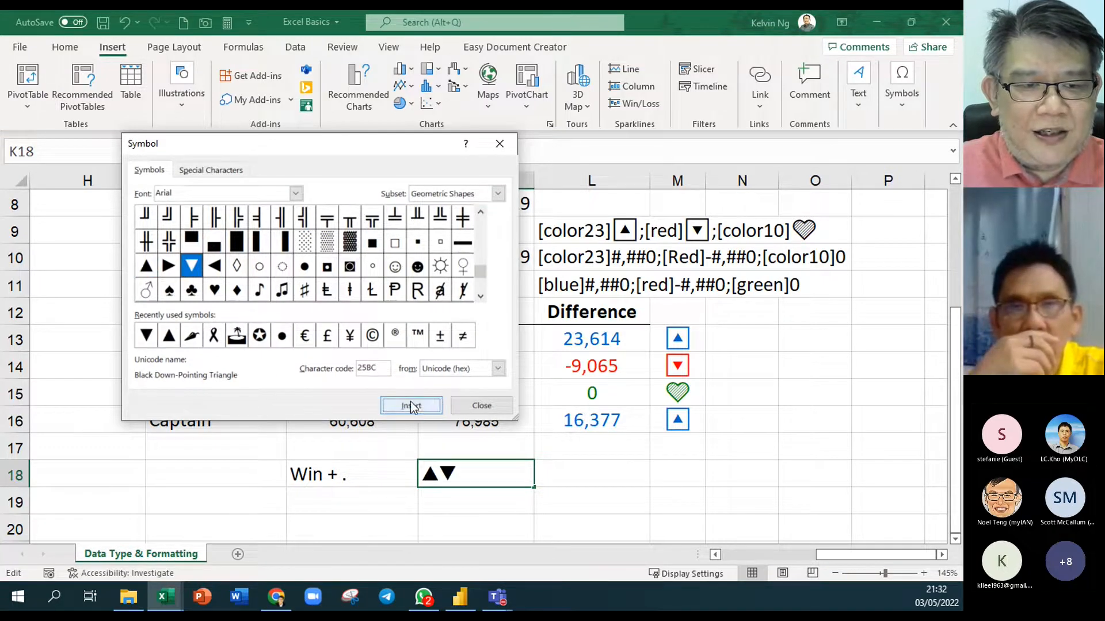
left_click(282, 291)
left_click(437, 405)
left_click(471, 411)
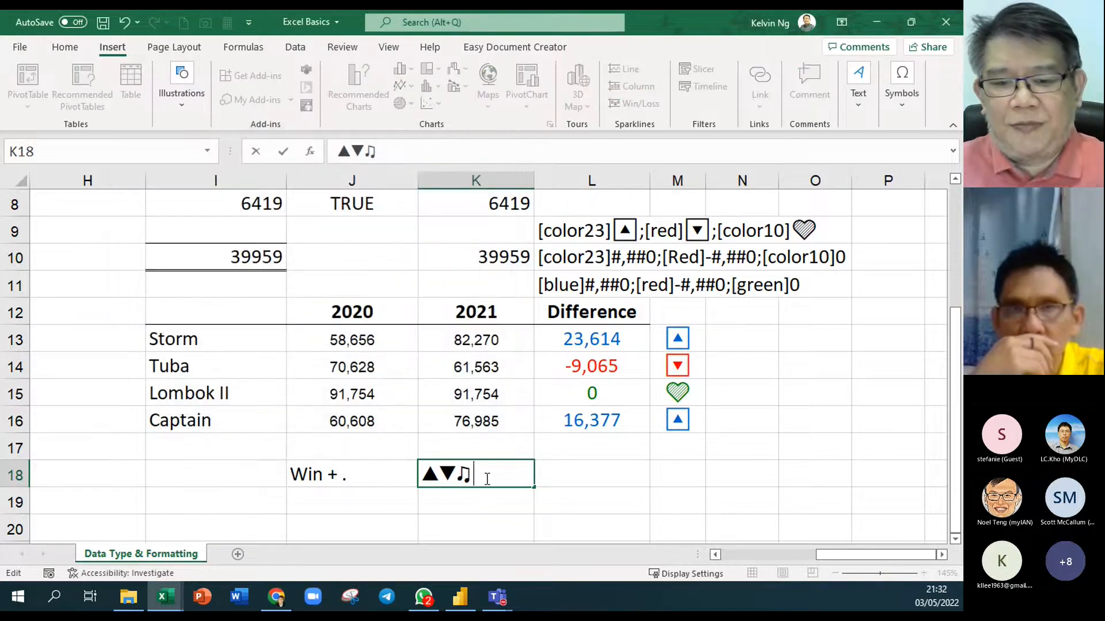
left_click_drag(488, 477, 337, 469)
key("ctrl+c")
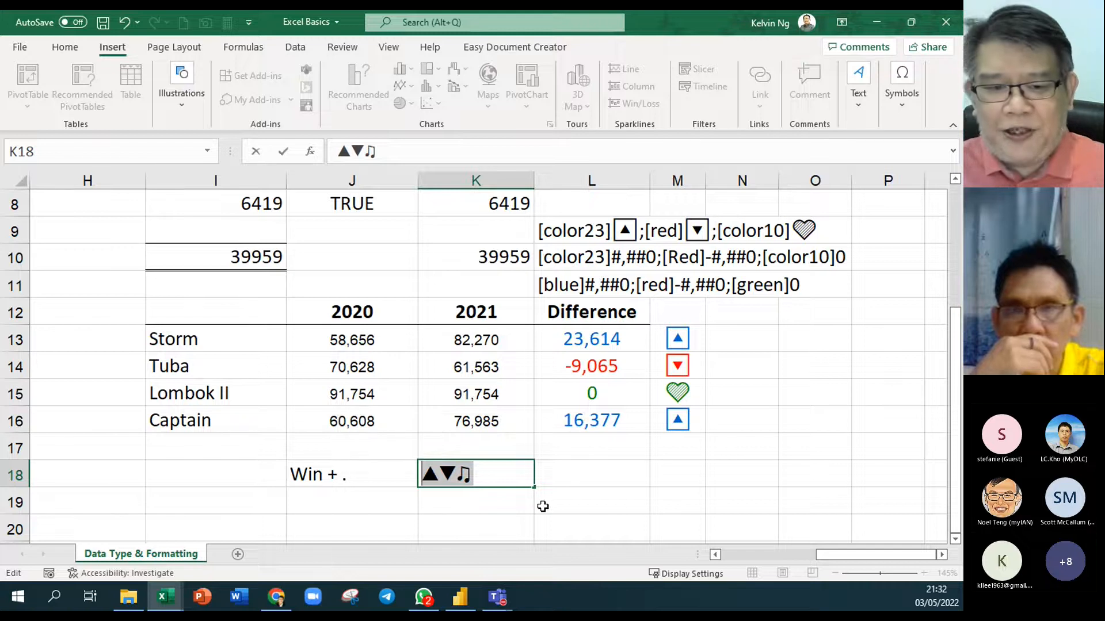
left_click(512, 503)
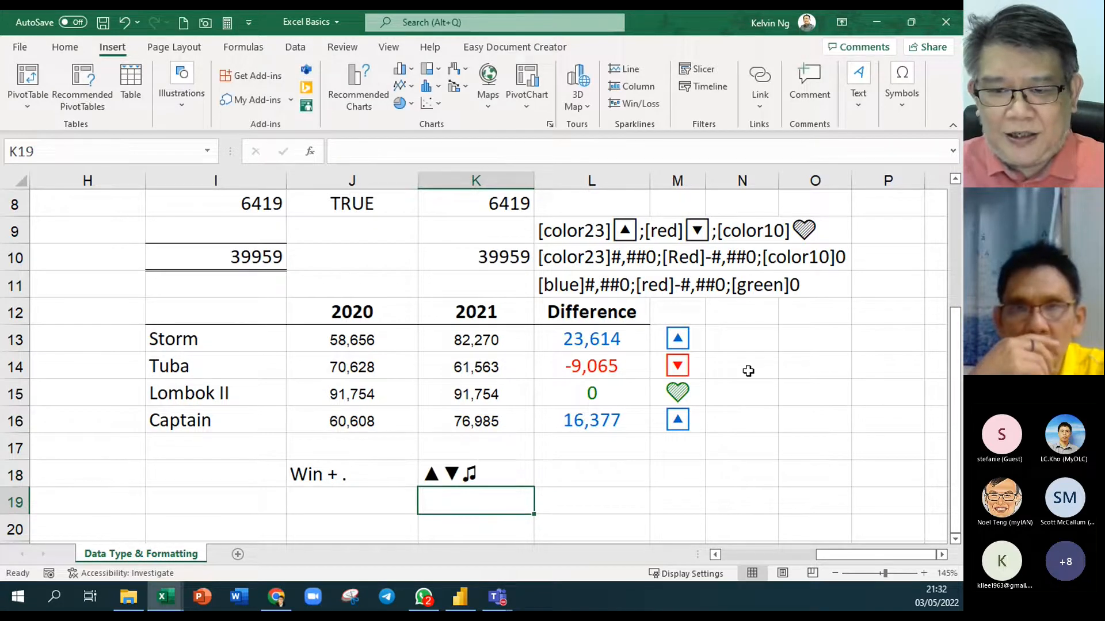
Paste the three symbols as N13:N16's custom format, separated by semicolons
left_click_drag(747, 336, 753, 416)
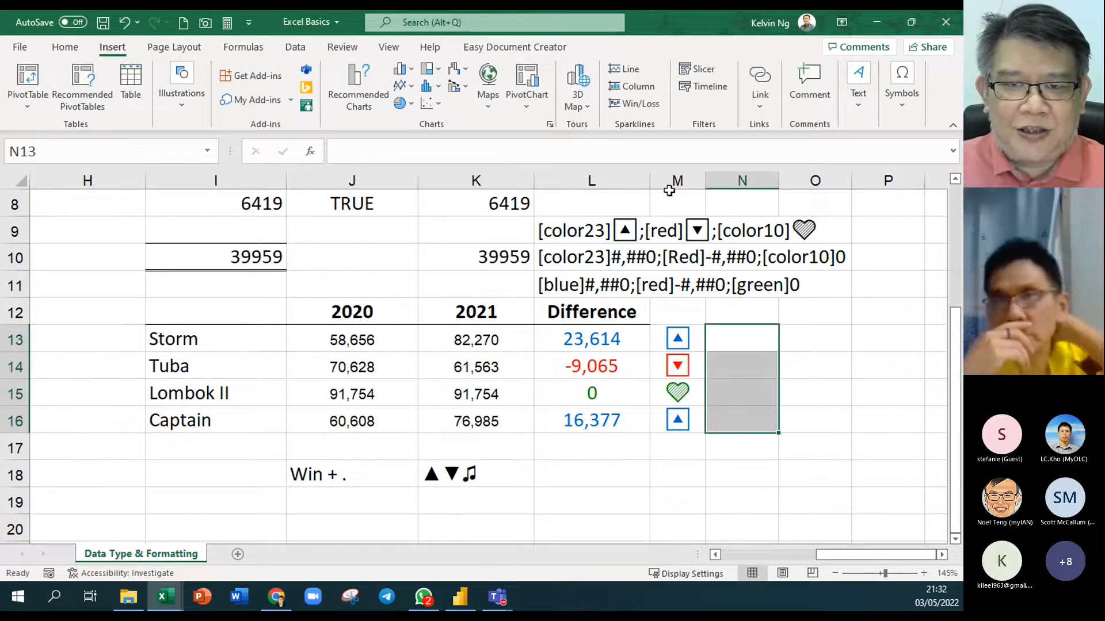
right_click(744, 384)
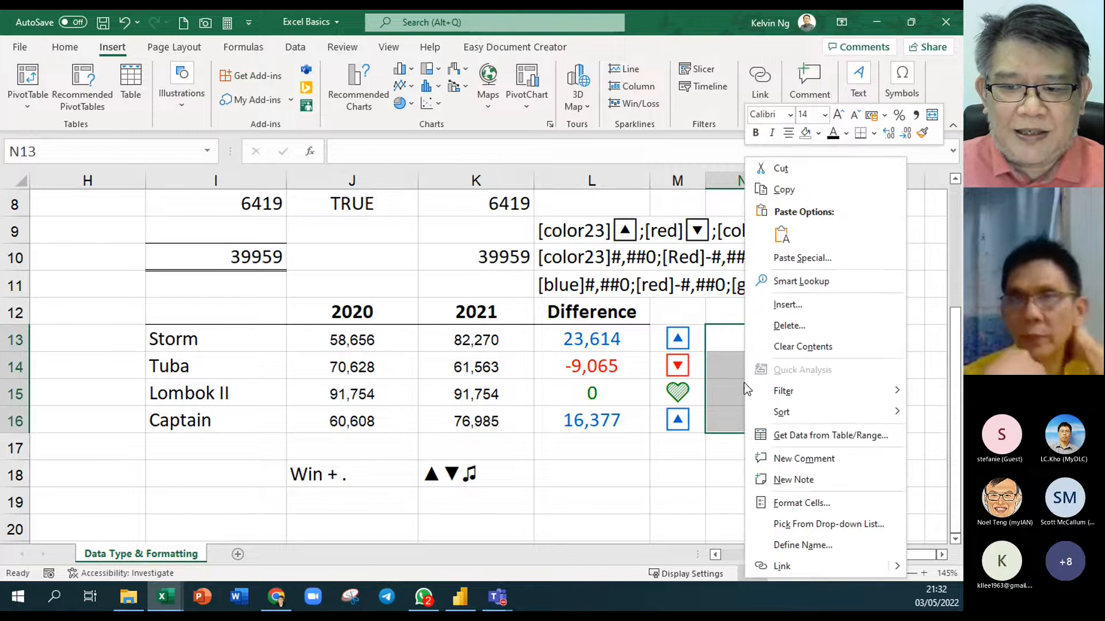
left_click(837, 503)
left_click(426, 323)
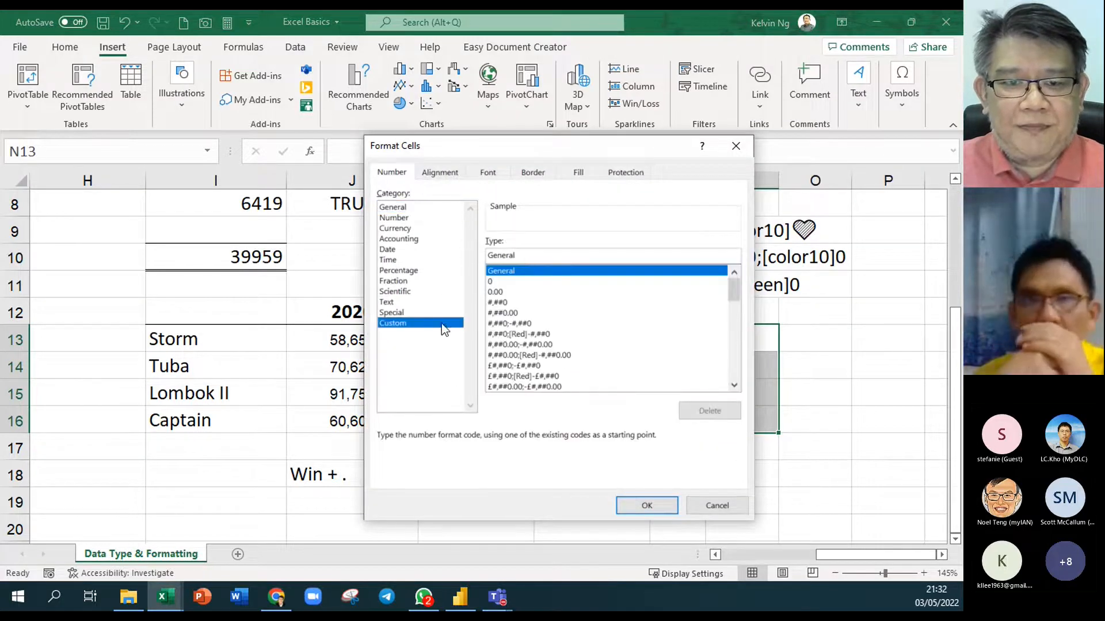
key("ctrl+v")
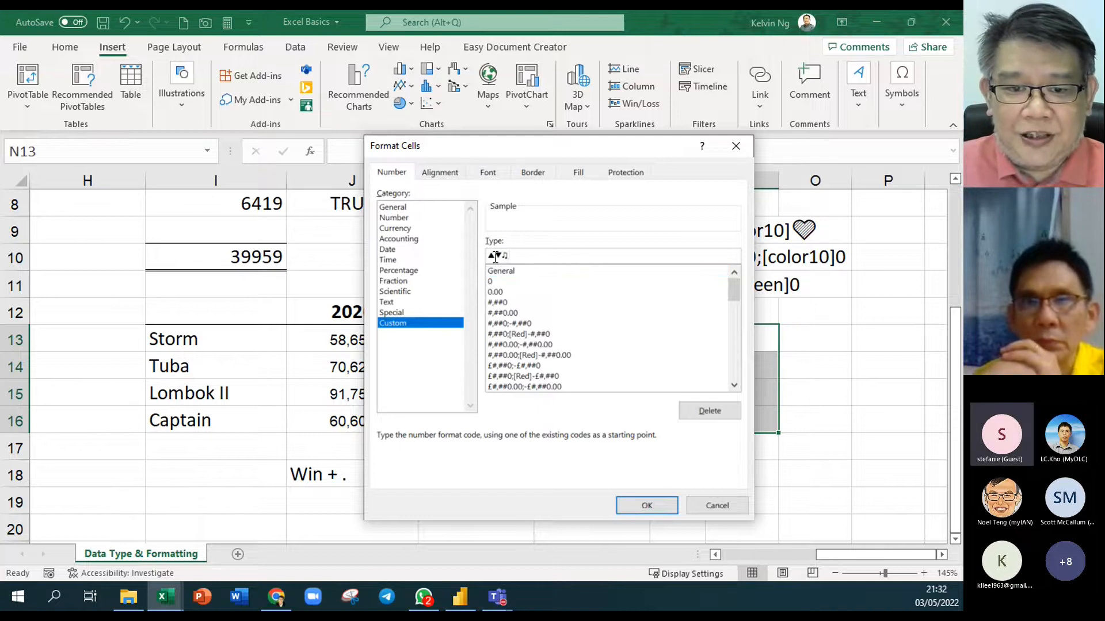
key("Left")
key("Left")
type(";▼")
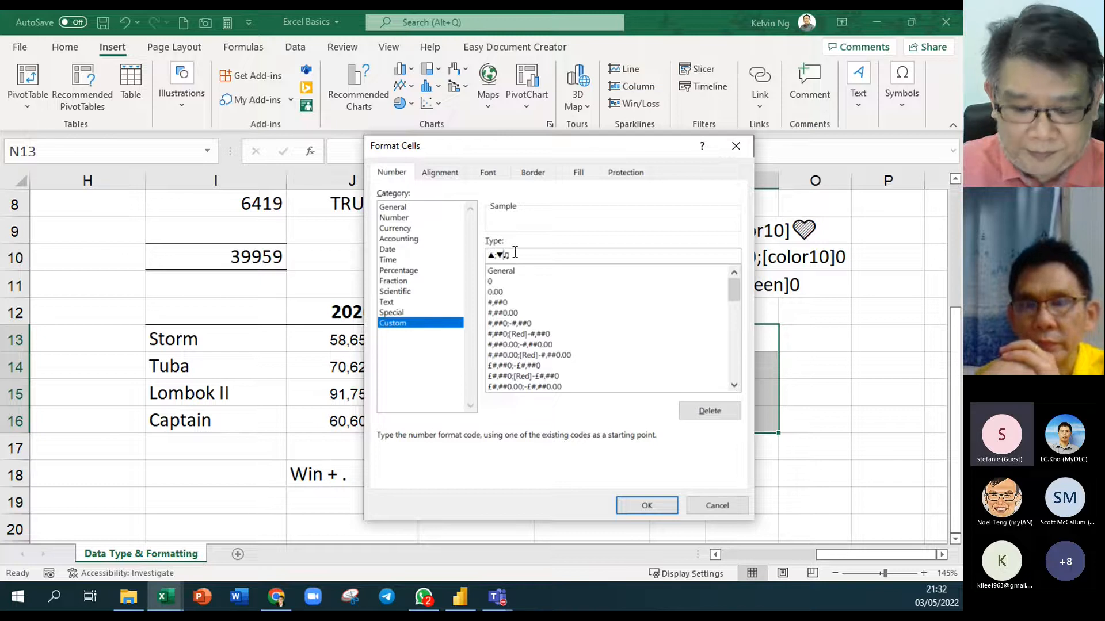
type(";♫")
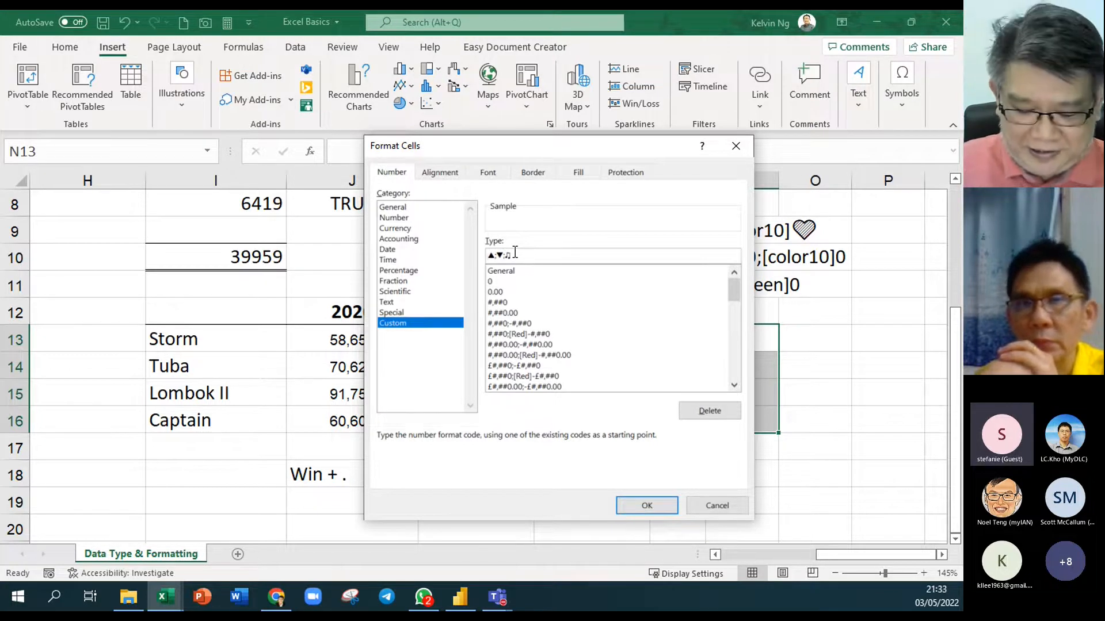
Add [color23]., [red] and [color10] to the symbol code, copy it, and apply
key("Home")
type("[color2")
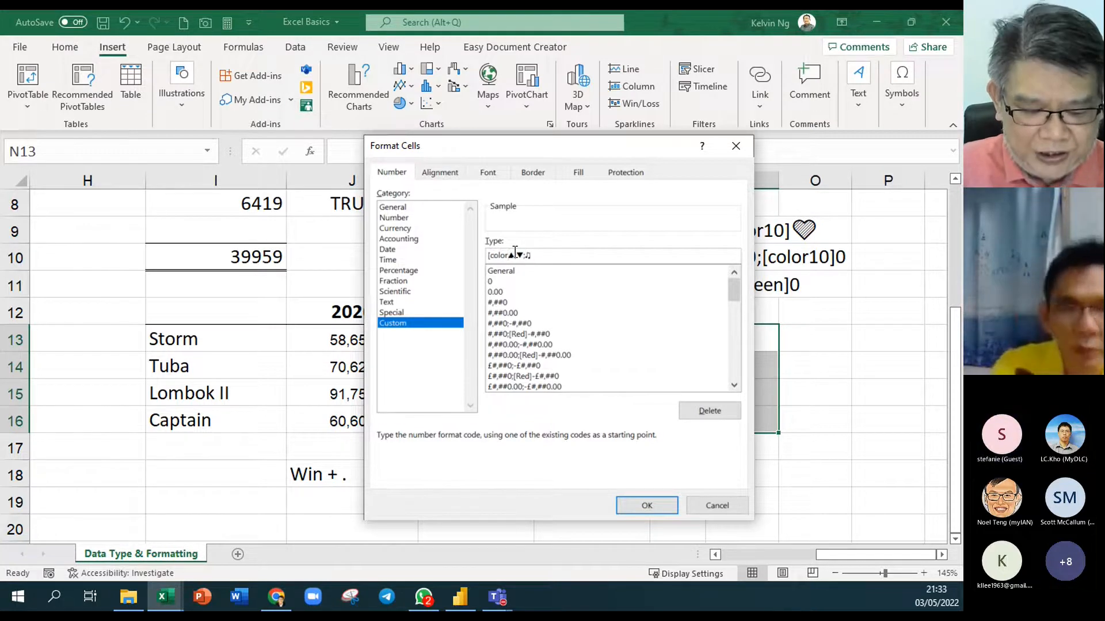
type("3")
type("]")
type(".")
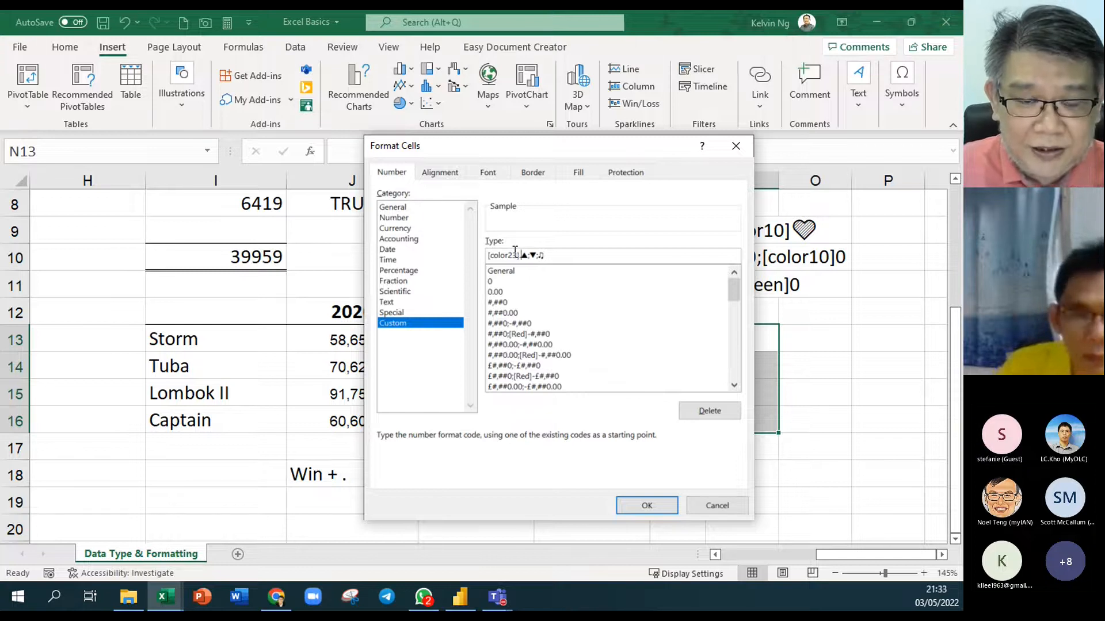
key("Right")
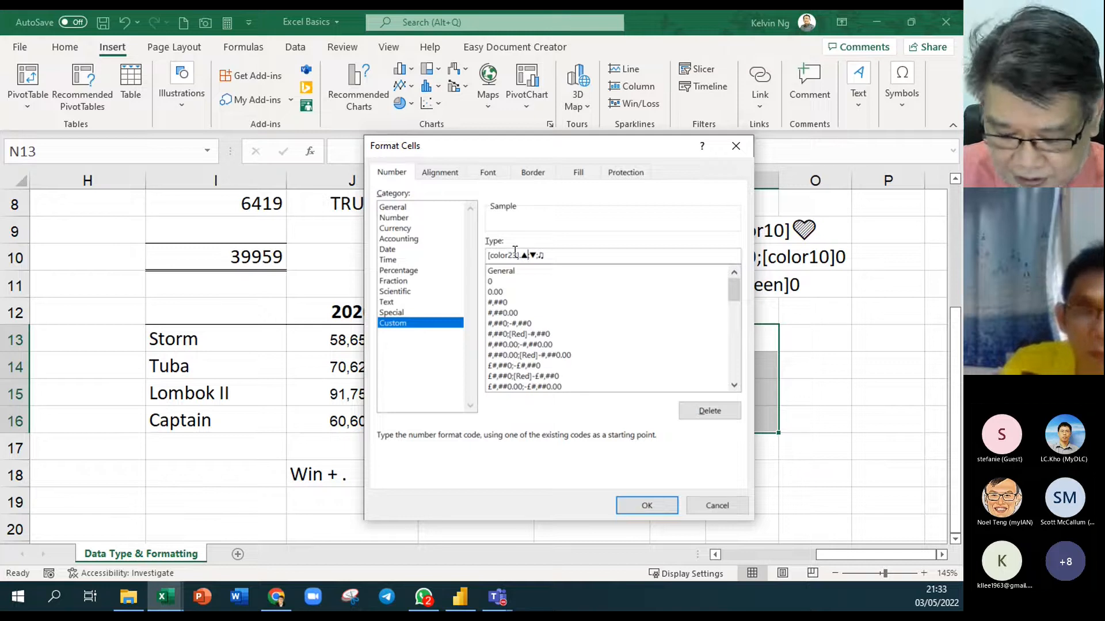
type("[red")
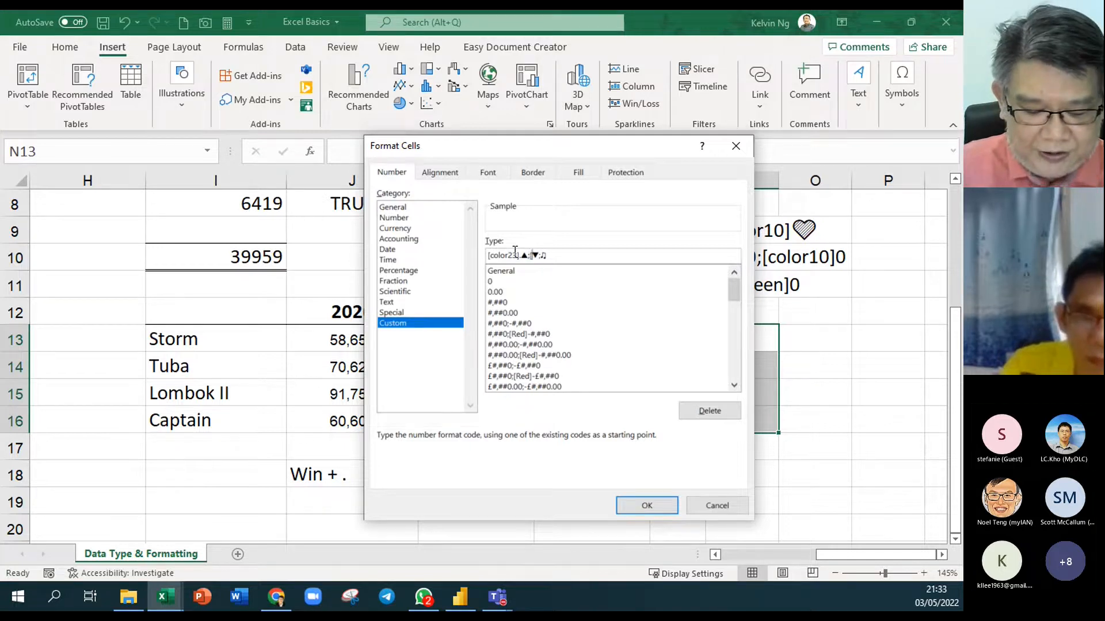
type("]")
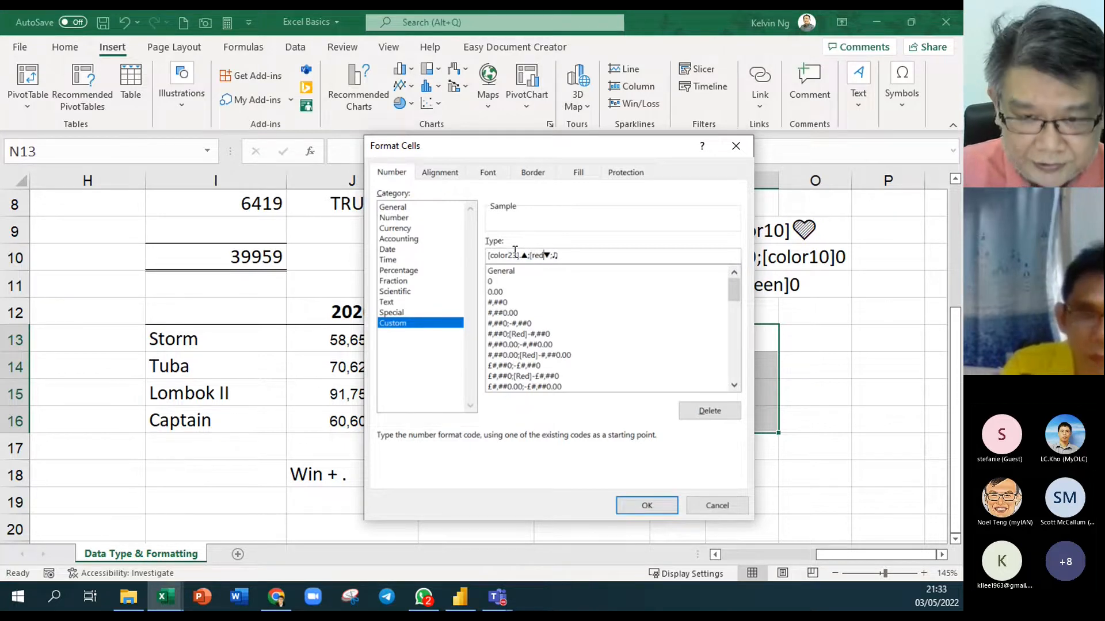
key("Right")
key("Right")
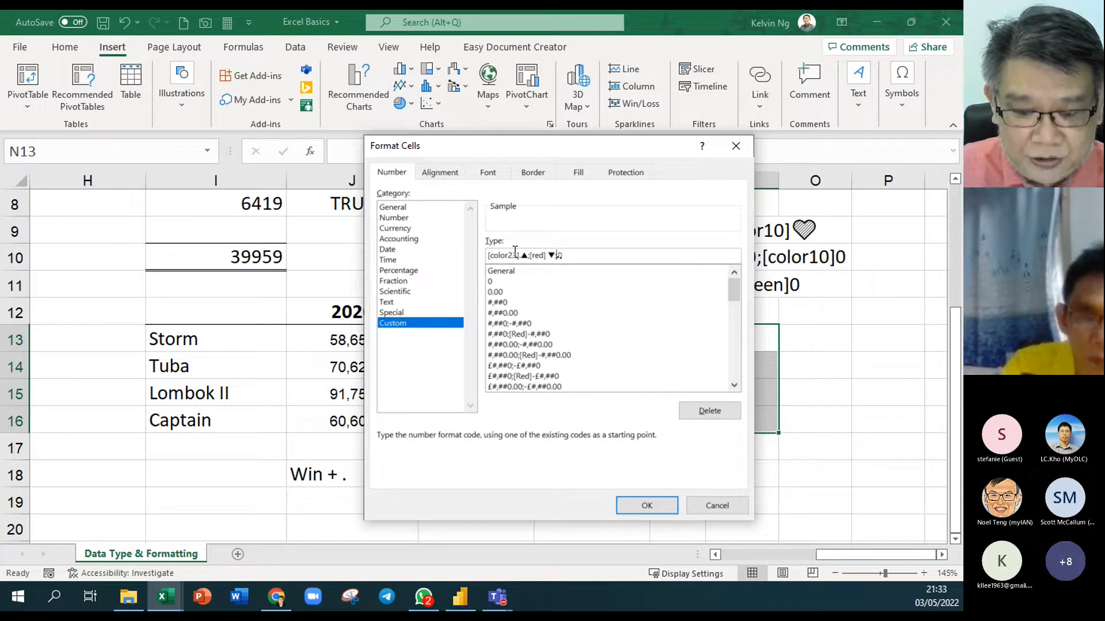
key("shift+Left")
type("color10]")
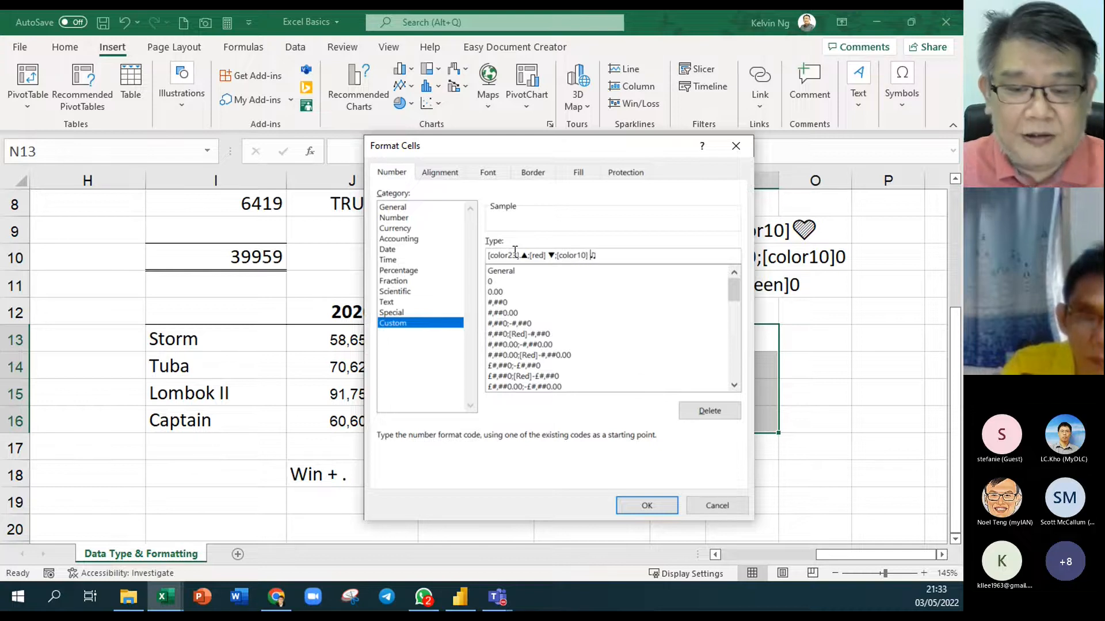
left_click_drag(607, 255, 434, 255)
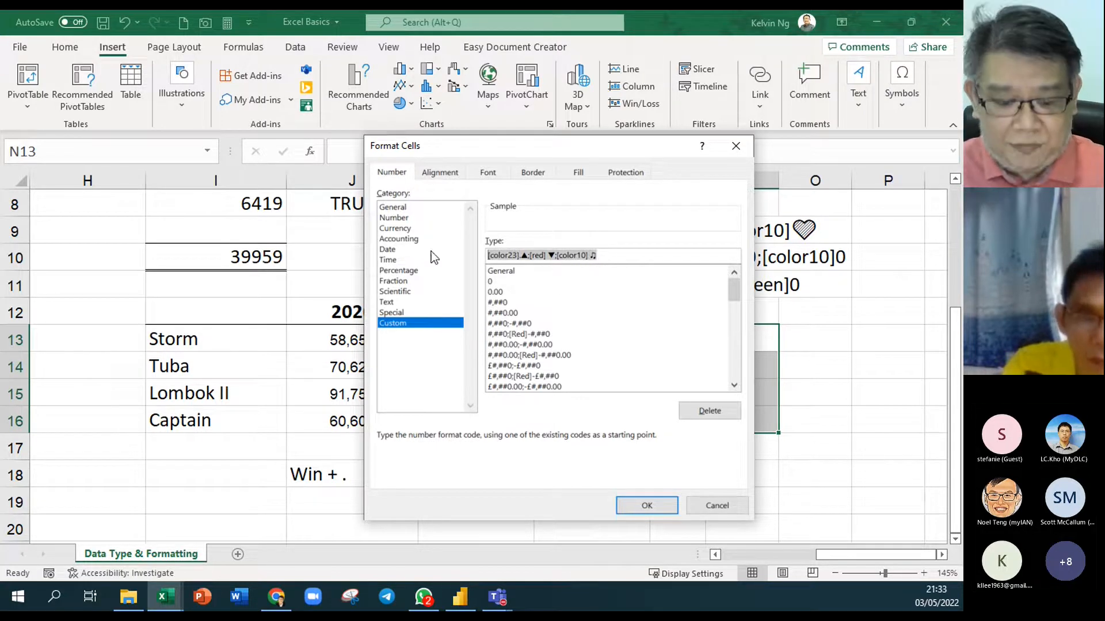
left_click(669, 512)
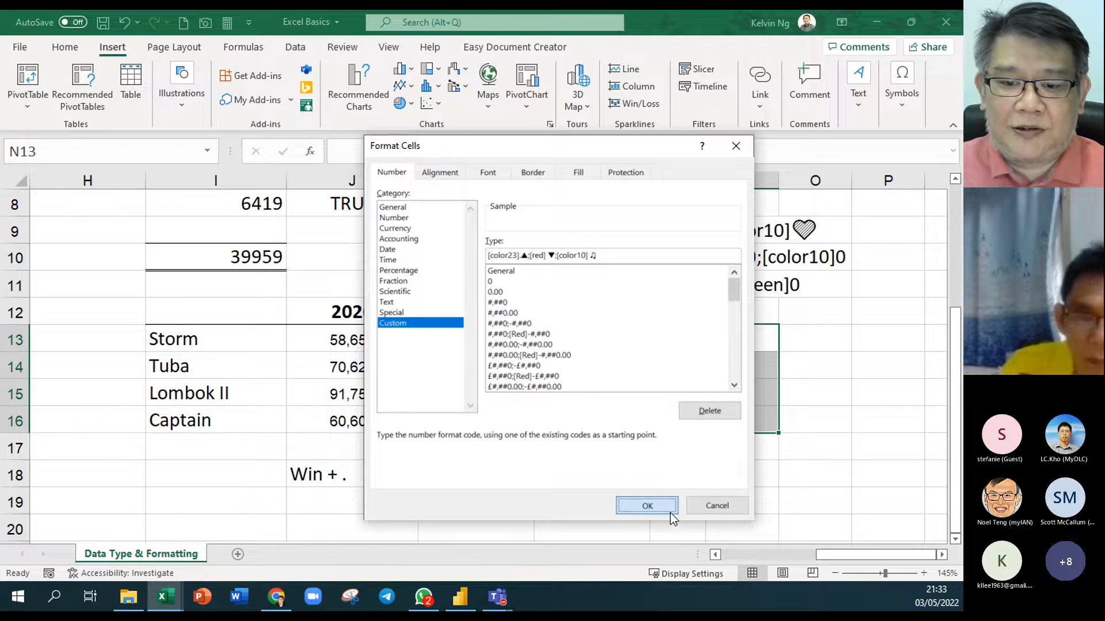
left_click(647, 506)
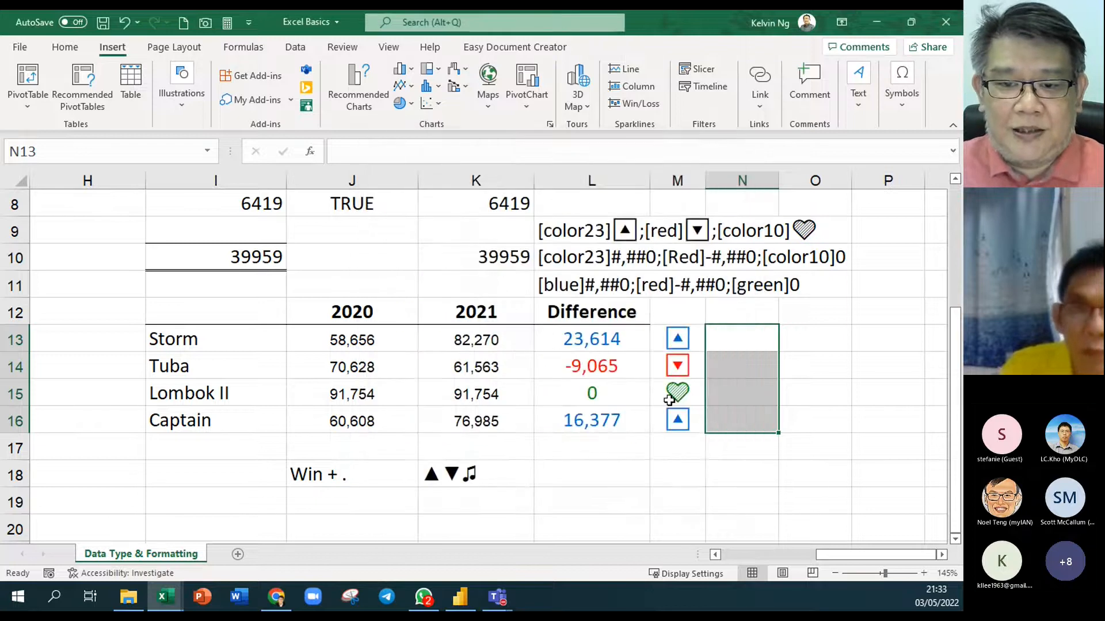
Paste the symbol format code as text into N12
left_click(728, 312)
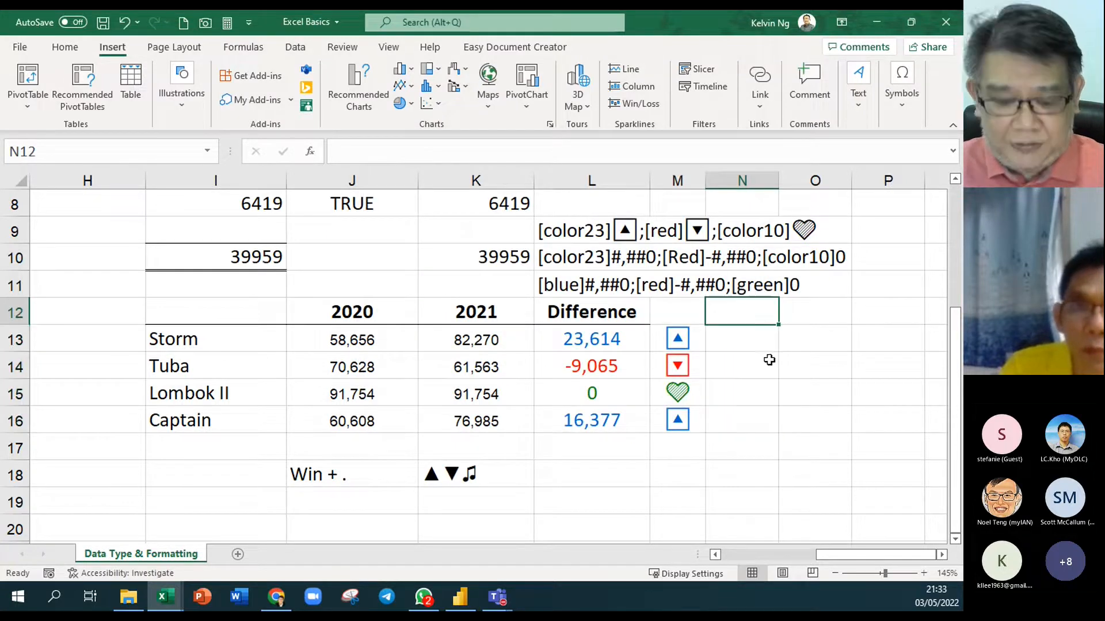
double_click(729, 305)
type("[color23].▲;[red] ▼;[color10] ♫")
key("Return")
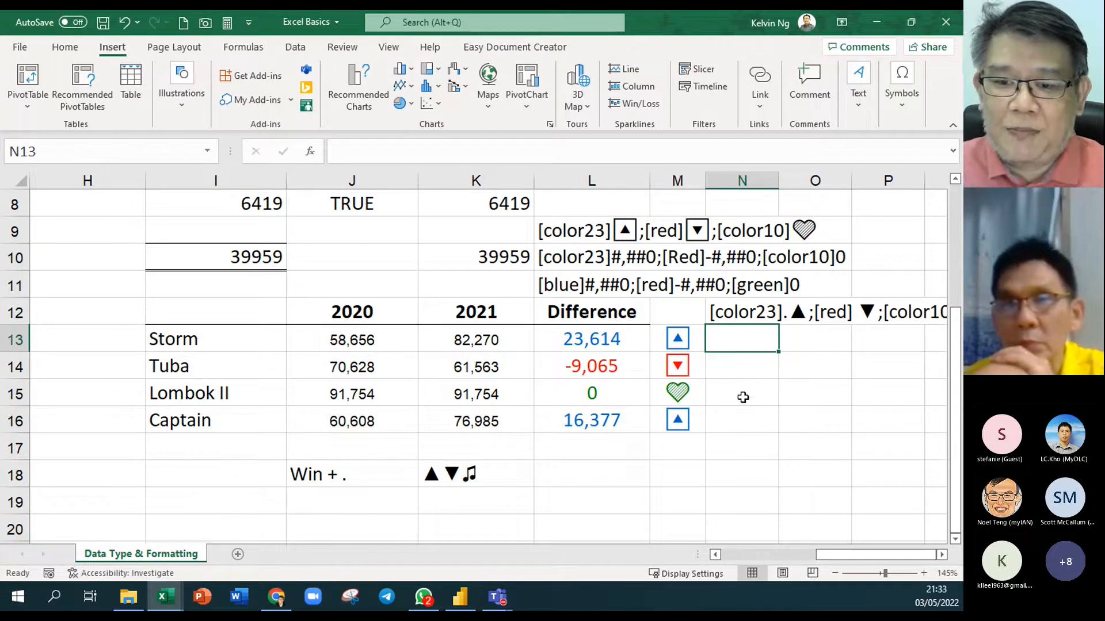
Enter =L13 in N13 and fill it down to N16
type("=")
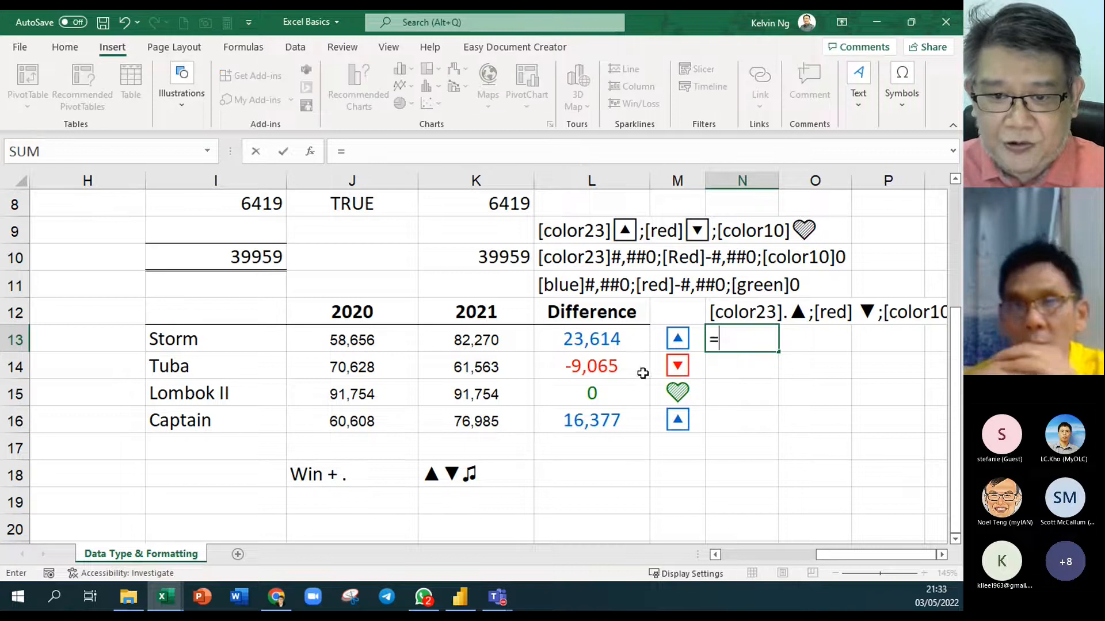
left_click(604, 343)
key("Return")
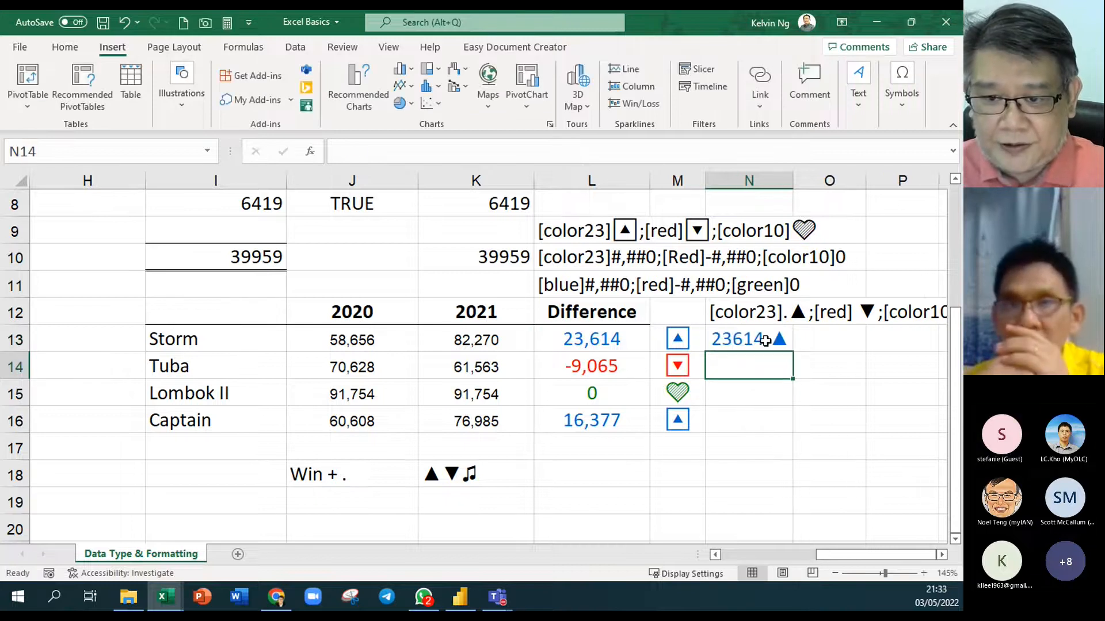
left_click(748, 340)
left_click_drag(793, 351, 793, 434)
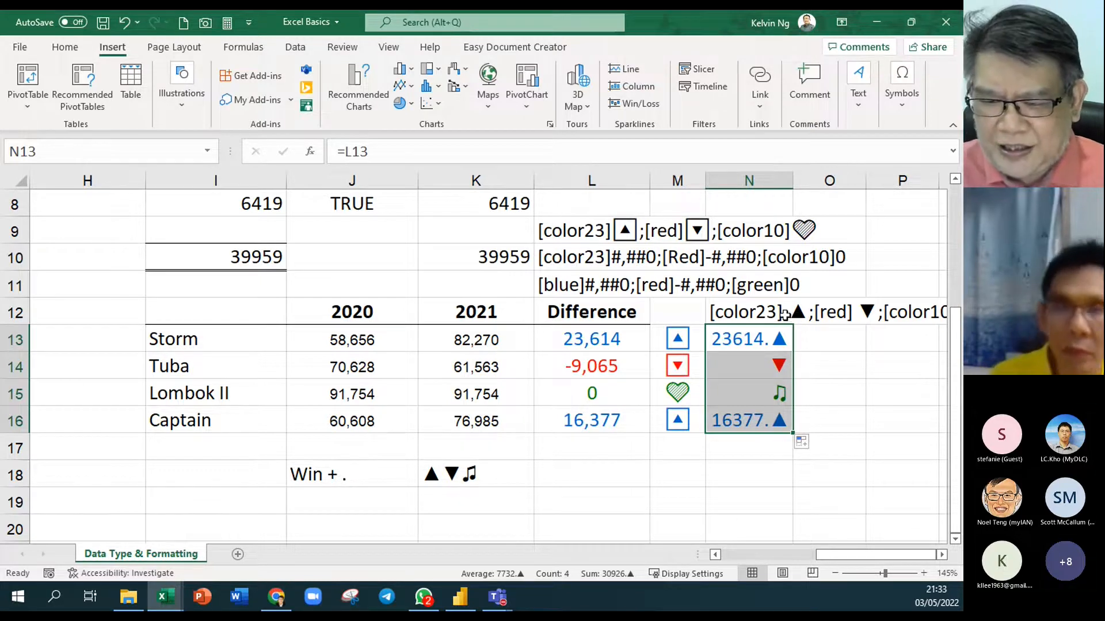
Delete the dot before ▲ from N13:N16's custom format code
left_click_drag(742, 339, 742, 419)
right_click(742, 419)
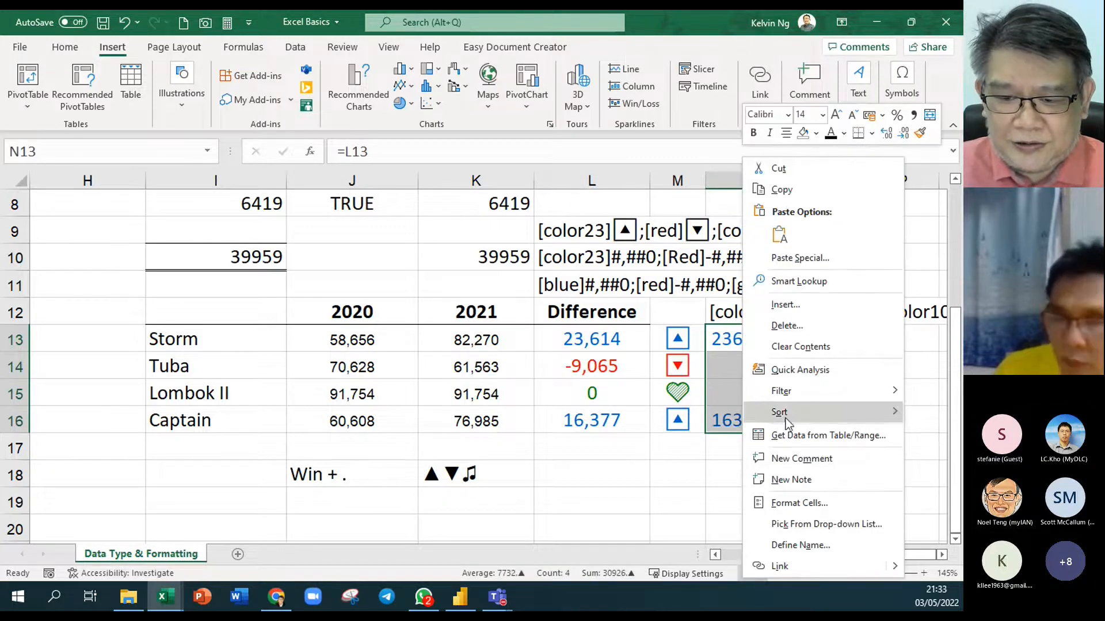
left_click(762, 491)
left_click(508, 259)
key("BackSpace")
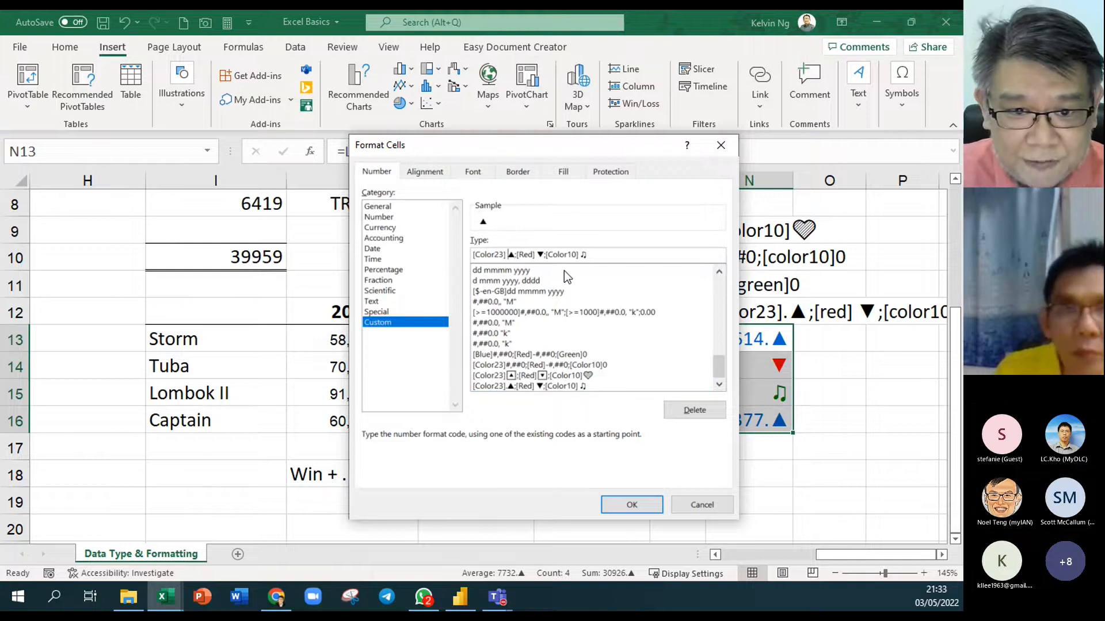
left_click(631, 504)
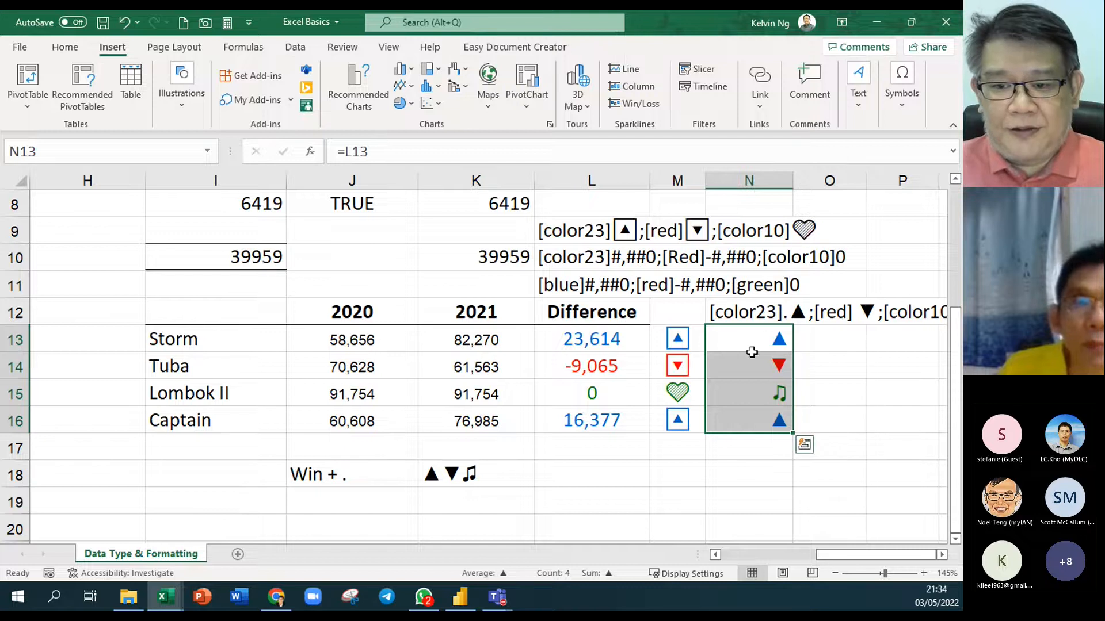
Centre the symbols in N13:N16 and narrow column N
left_click(66, 49)
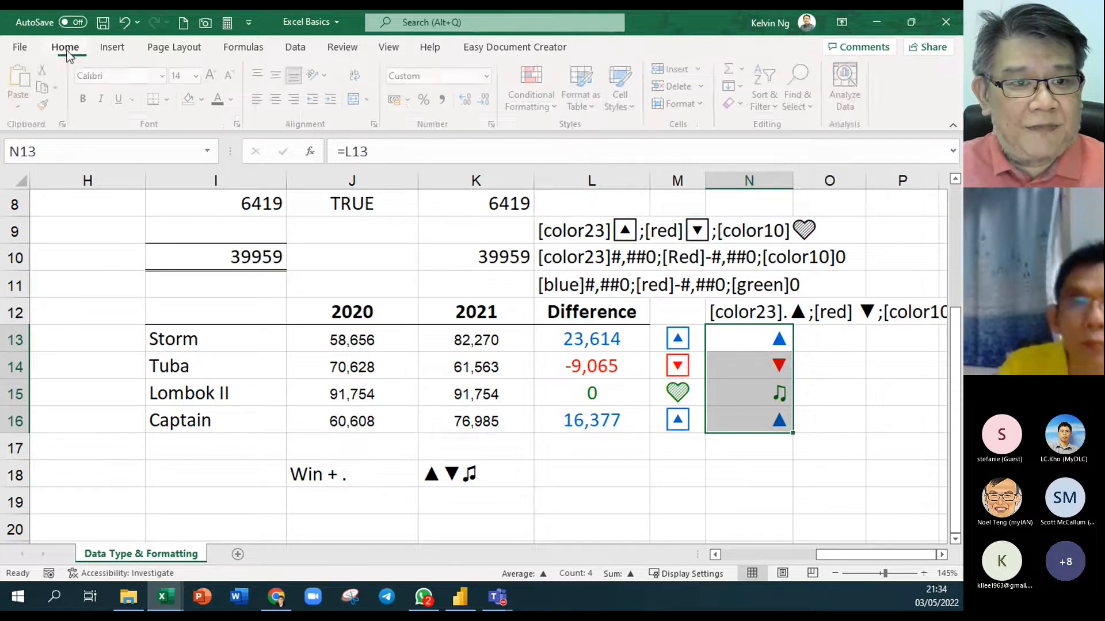
left_click(279, 99)
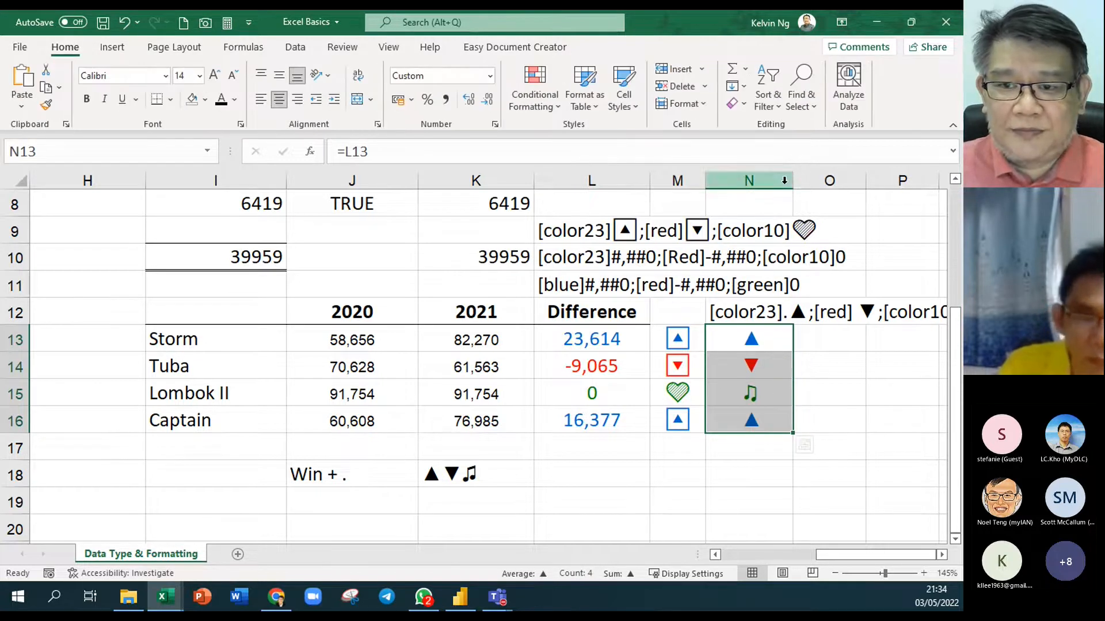
left_click_drag(793, 181, 748, 180)
left_click(805, 422)
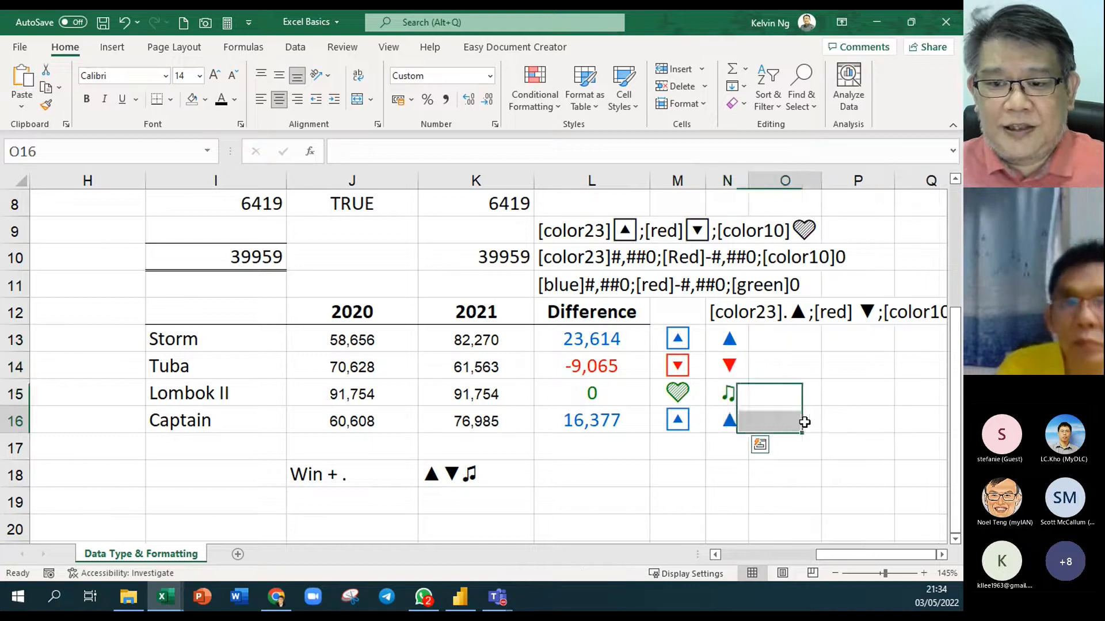
left_click(941, 554)
left_click(941, 554)
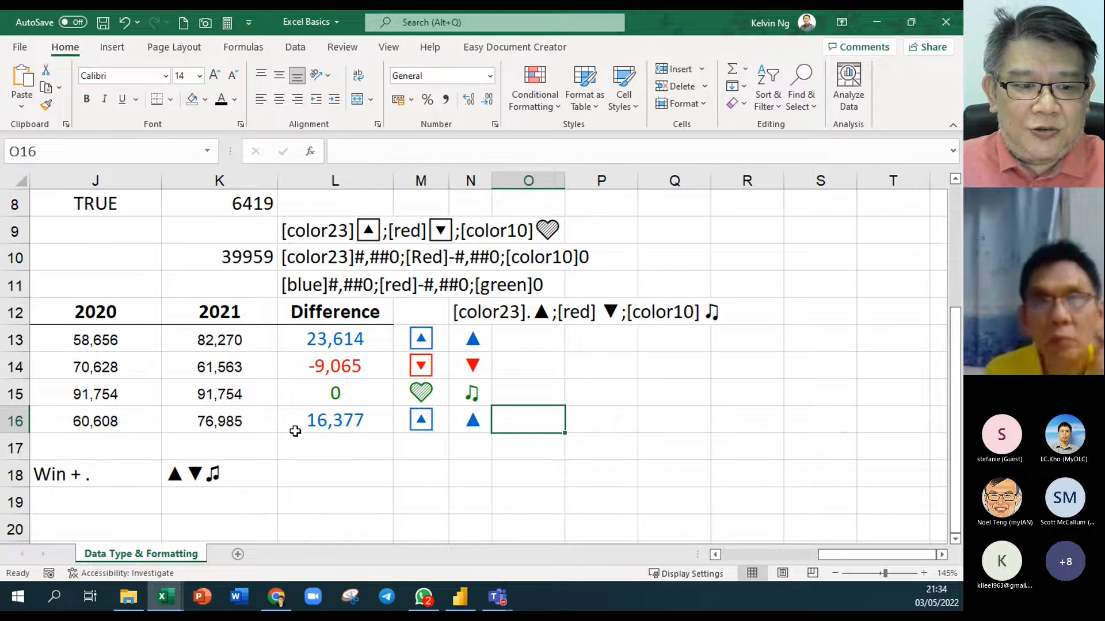
double_click(249, 474)
left_click_drag(249, 474, 128, 471)
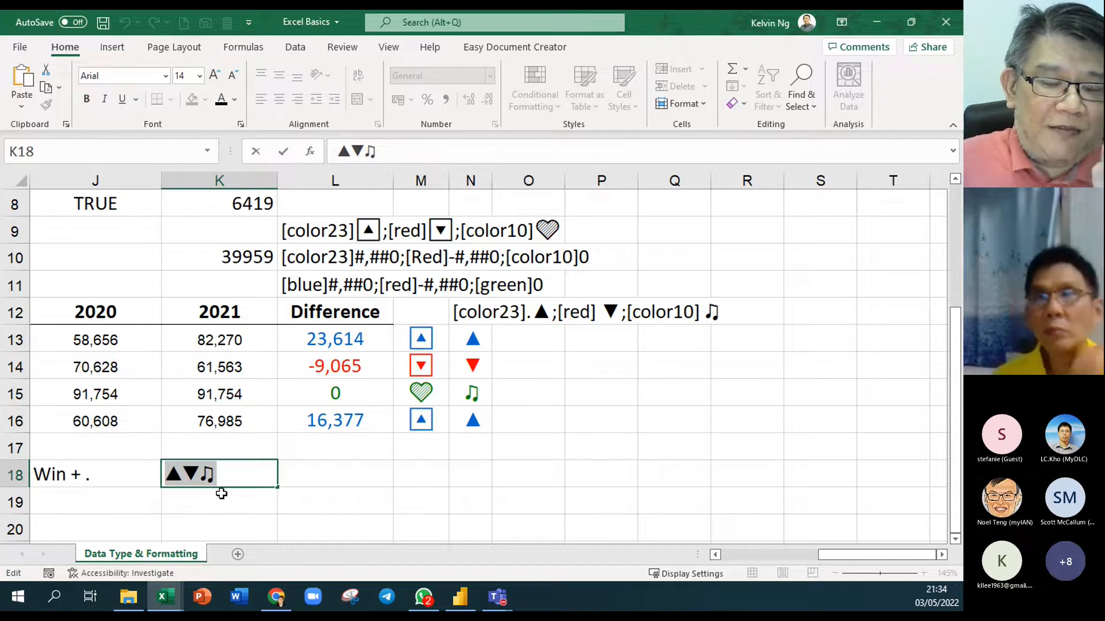
key("Escape")
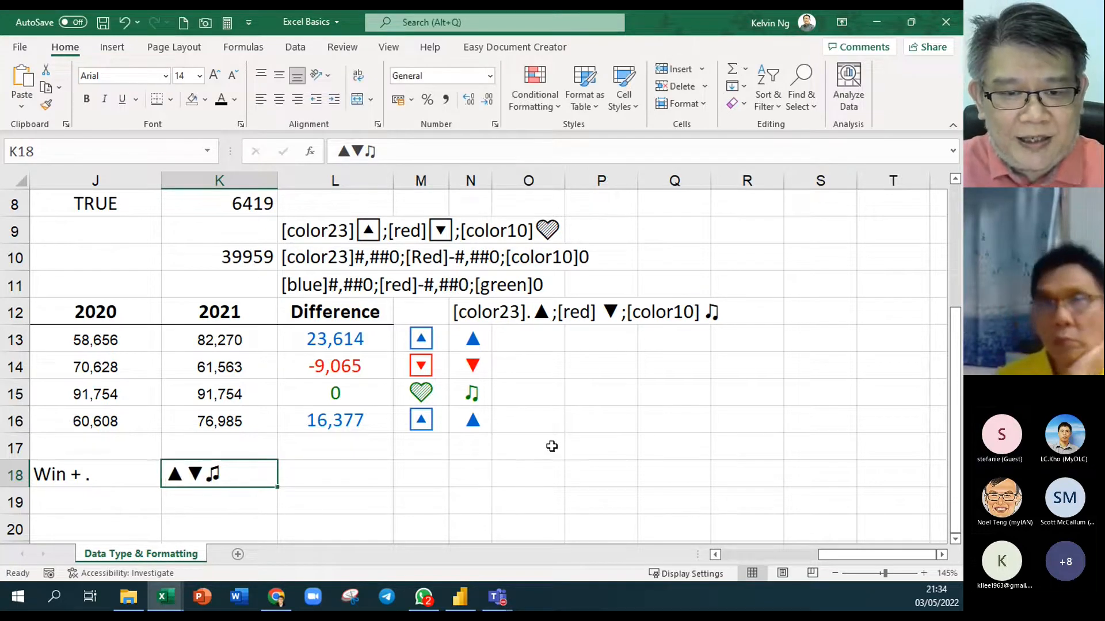
left_click(551, 446)
left_click_drag(473, 339, 474, 423)
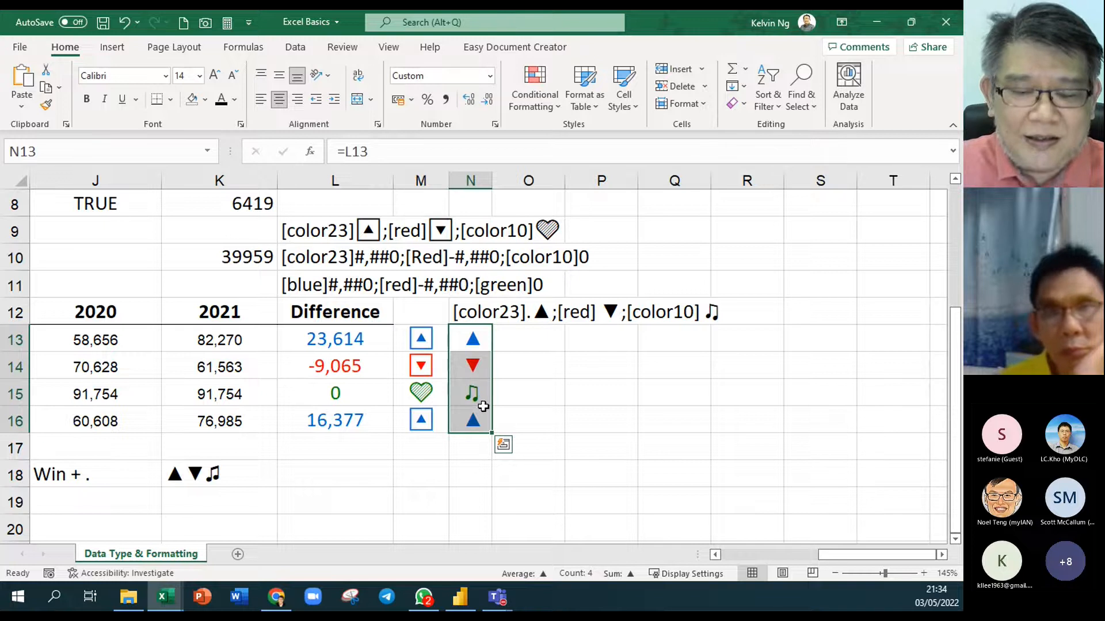
left_click(165, 75)
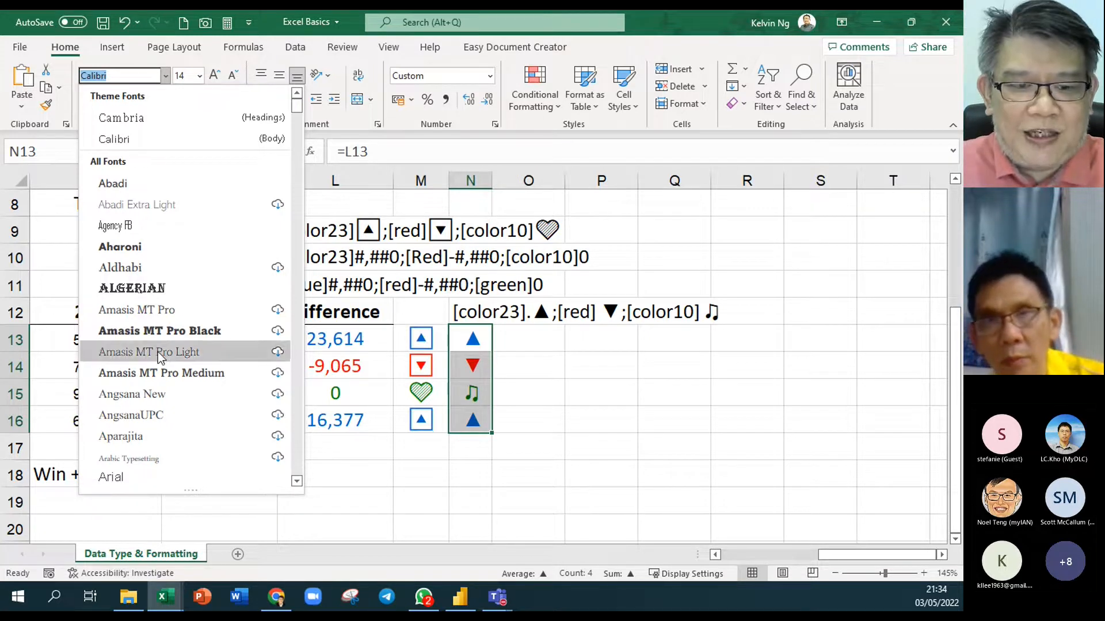
key("Escape")
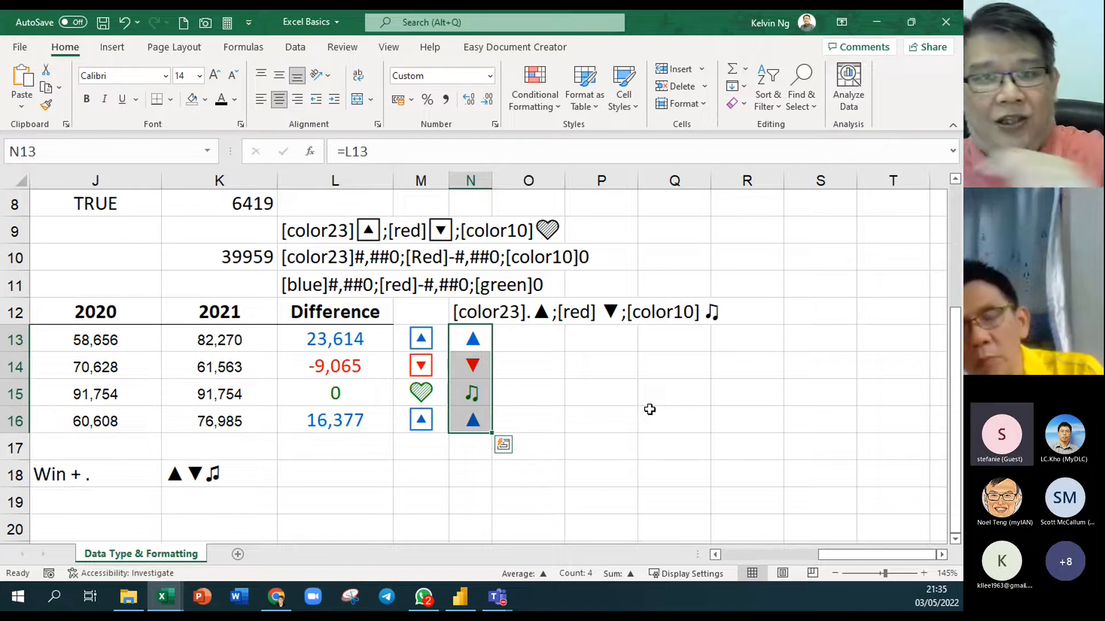
left_click(530, 446)
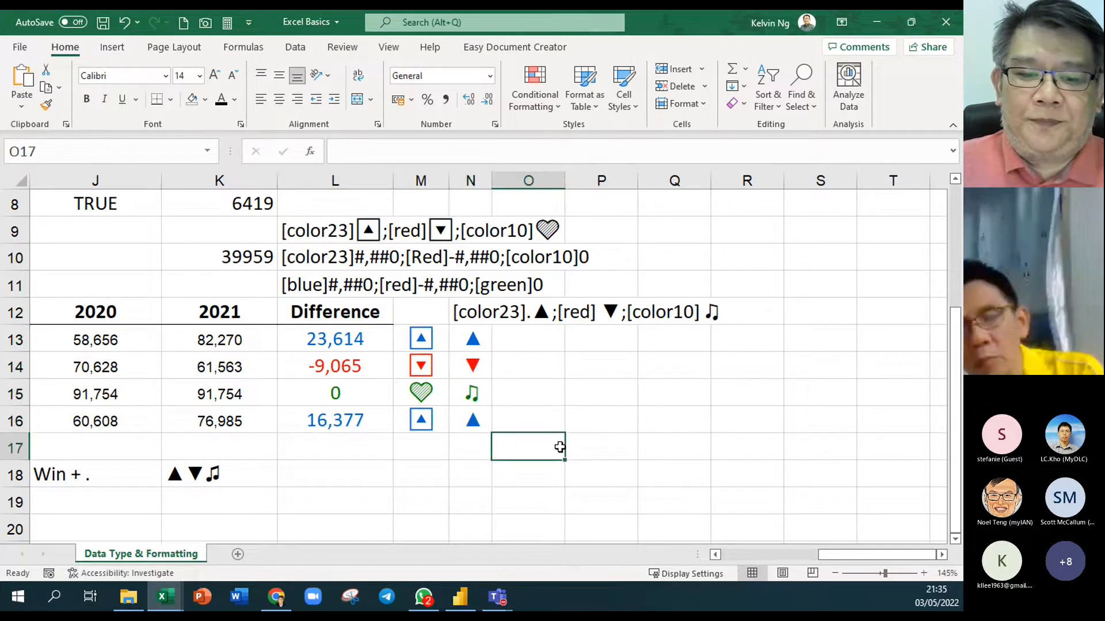
scroll(587, 466, "down", 2)
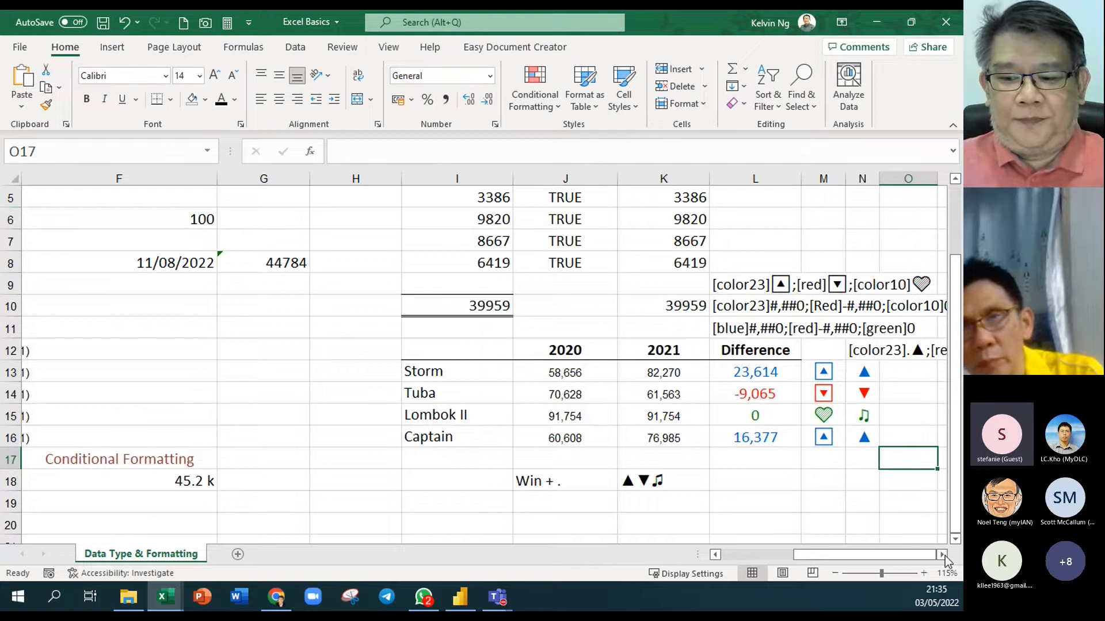
left_click(941, 555)
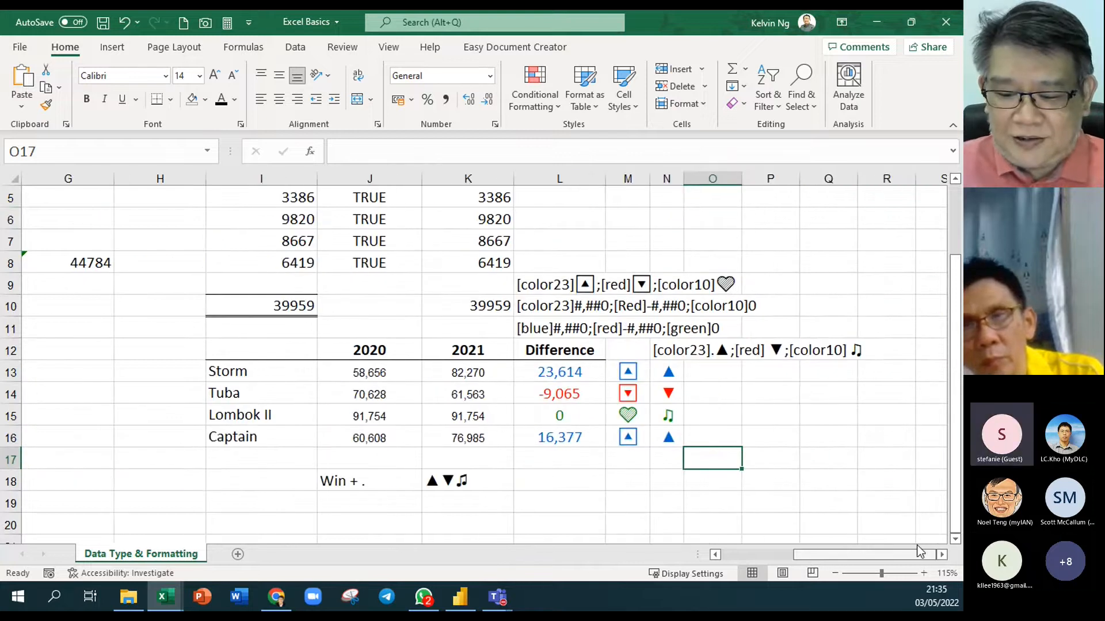
scroll(762, 491, "right", 1)
scroll(763, 492, "down", 1)
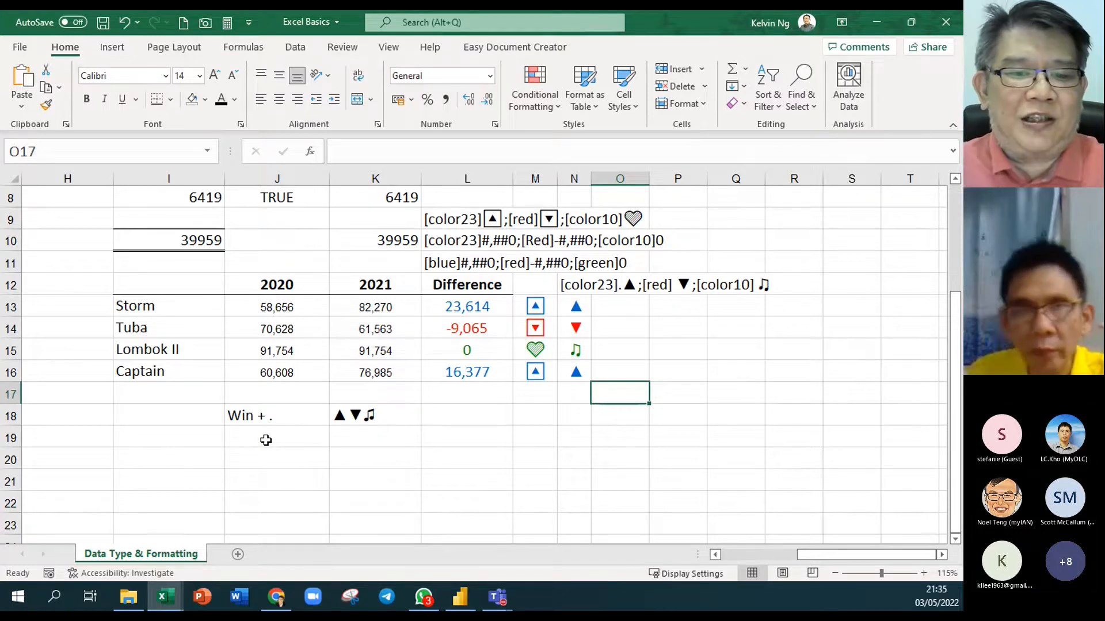
left_click(532, 479)
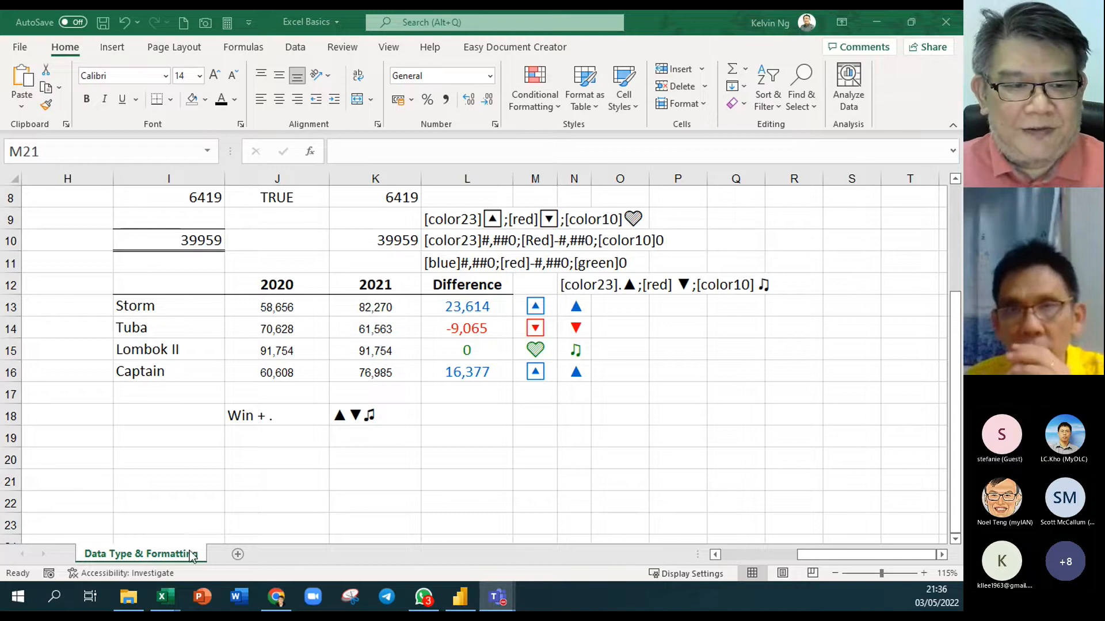
left_click(99, 271)
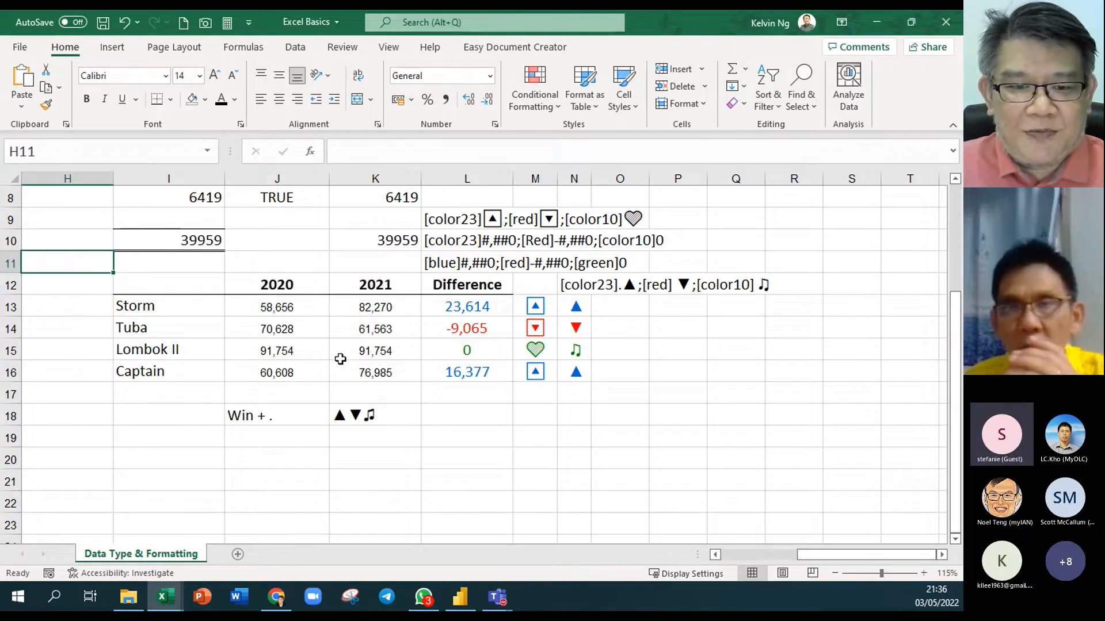
scroll(339, 357, "up", 1)
scroll(341, 359, "down", 2, "ctrl")
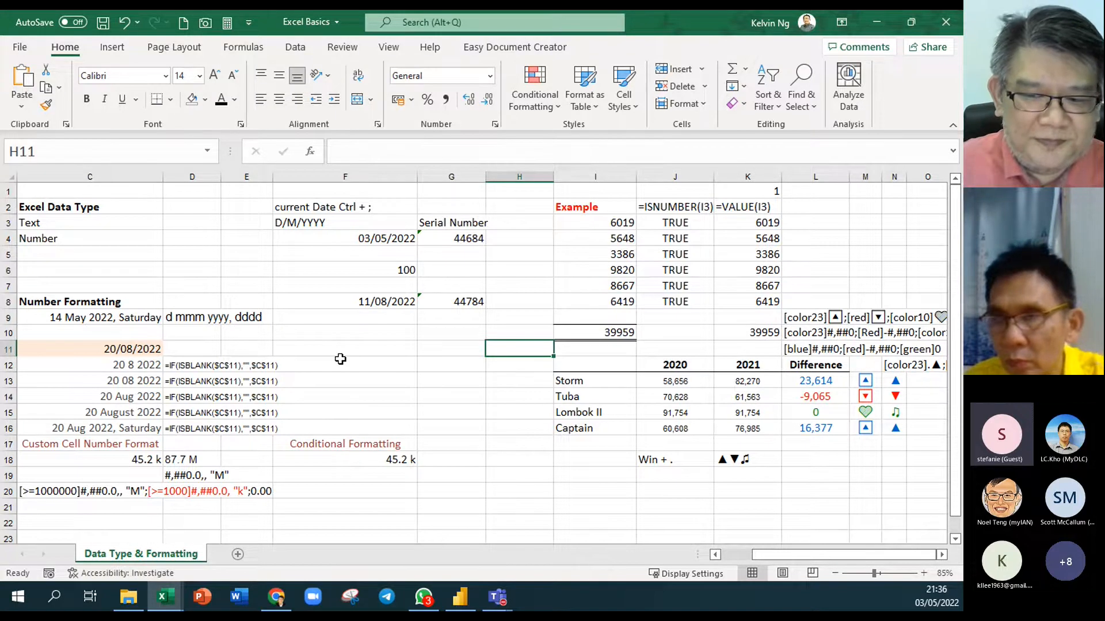
scroll(691, 498, "down", 1)
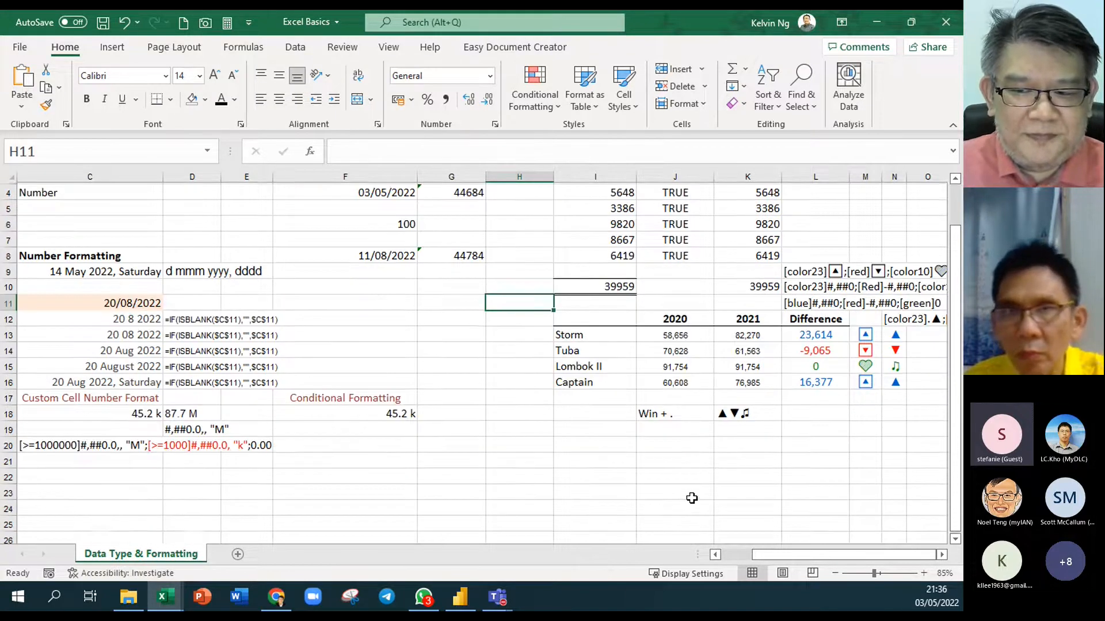
scroll(691, 498, "down", 1)
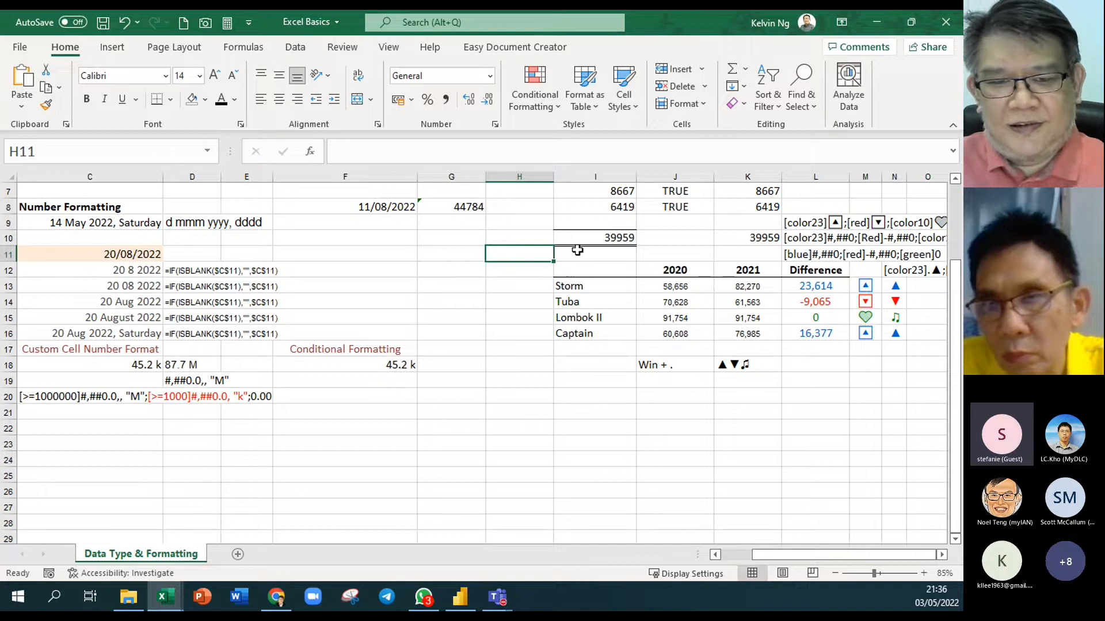
left_click(533, 106)
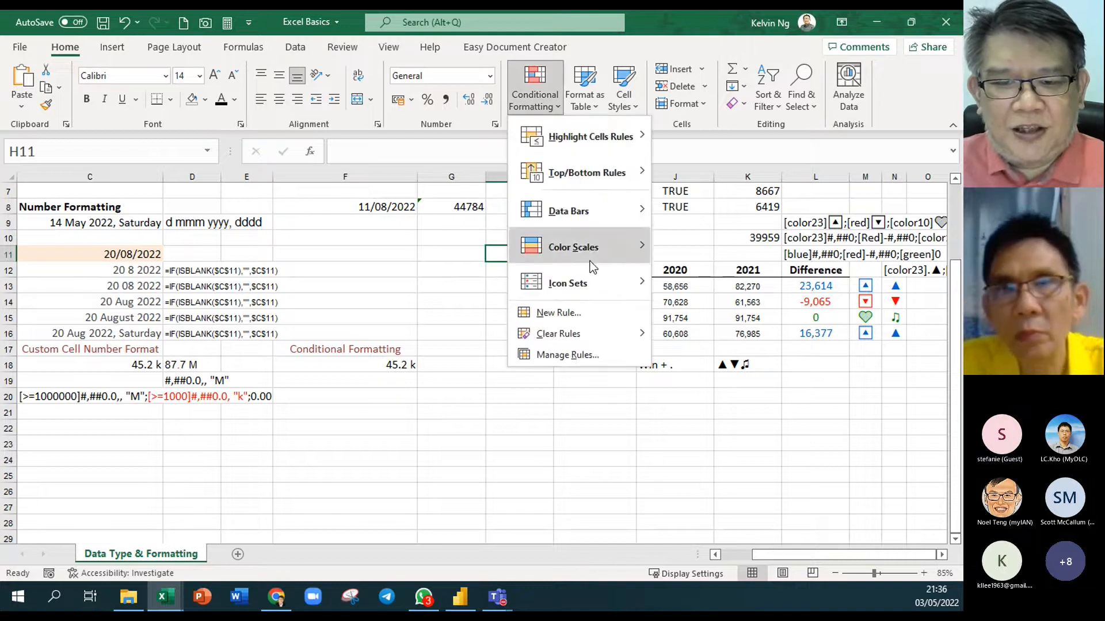
mouse_move(597, 282)
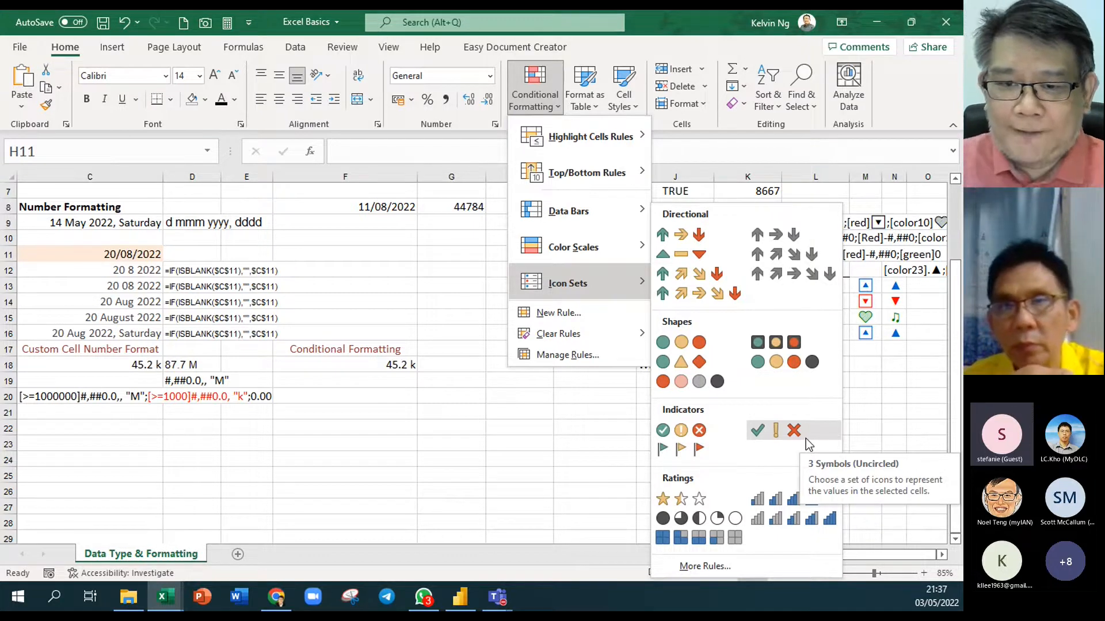
mouse_move(617, 218)
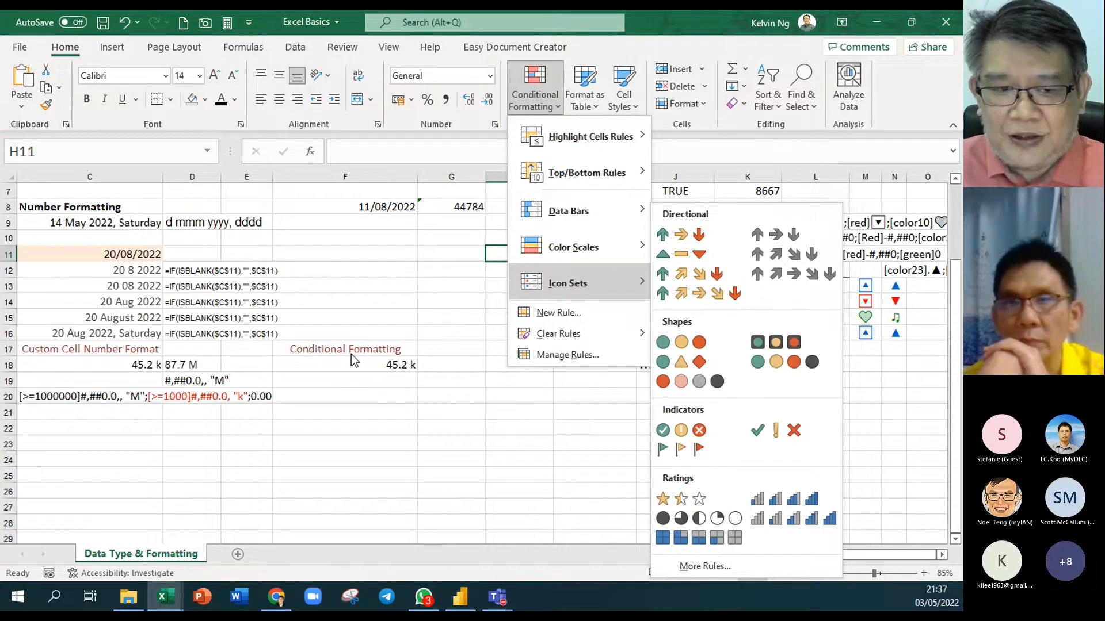
key("Escape")
key("Escape")
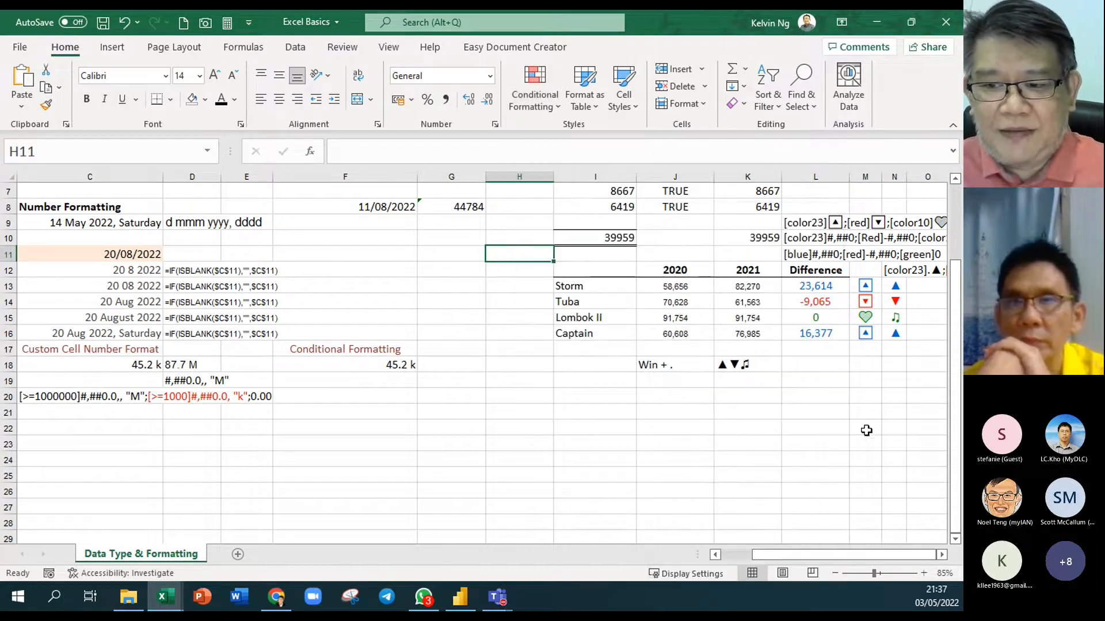
Enter =L13 in O13 and fill it down to O16, showing 23,614, -9,065, 0 and 16,377
scroll(935, 538, "right", 2)
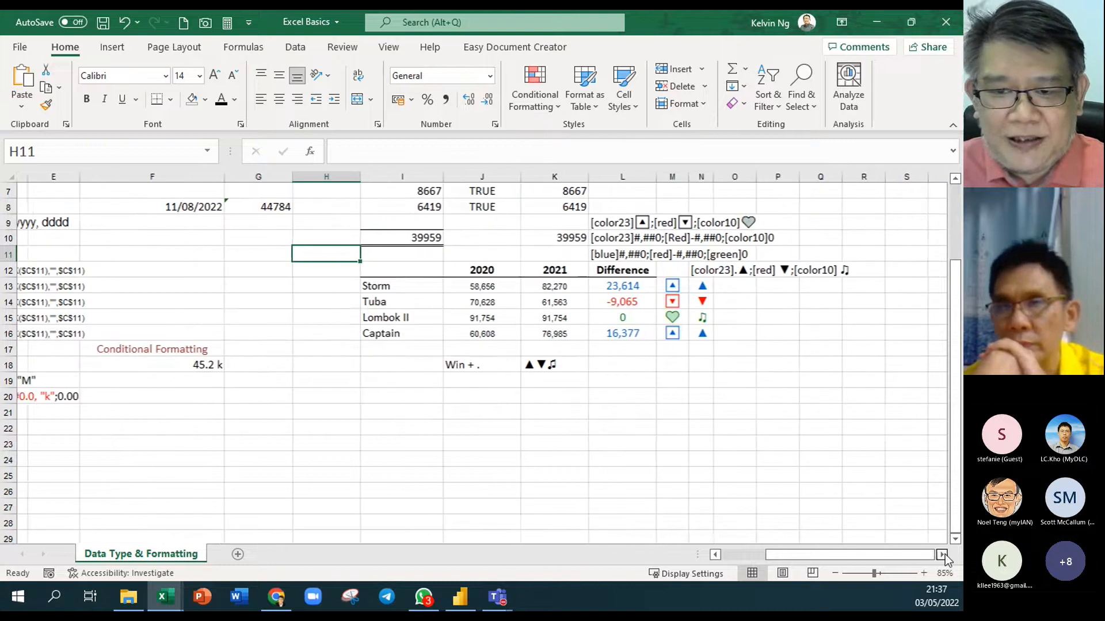
left_click(730, 287)
type("=")
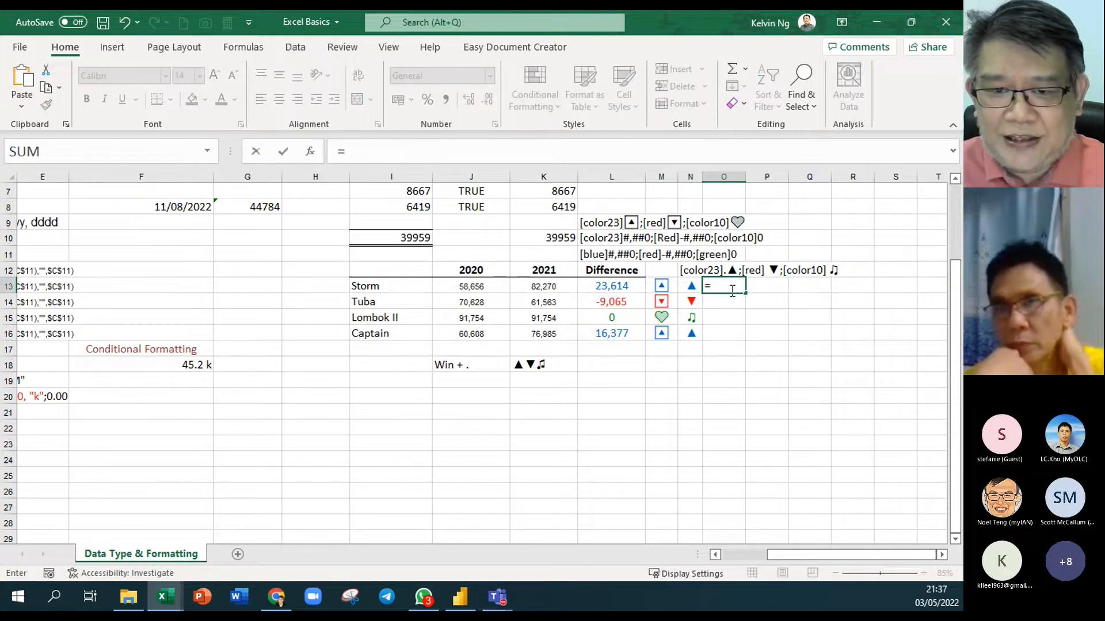
left_click(627, 286)
key("Return")
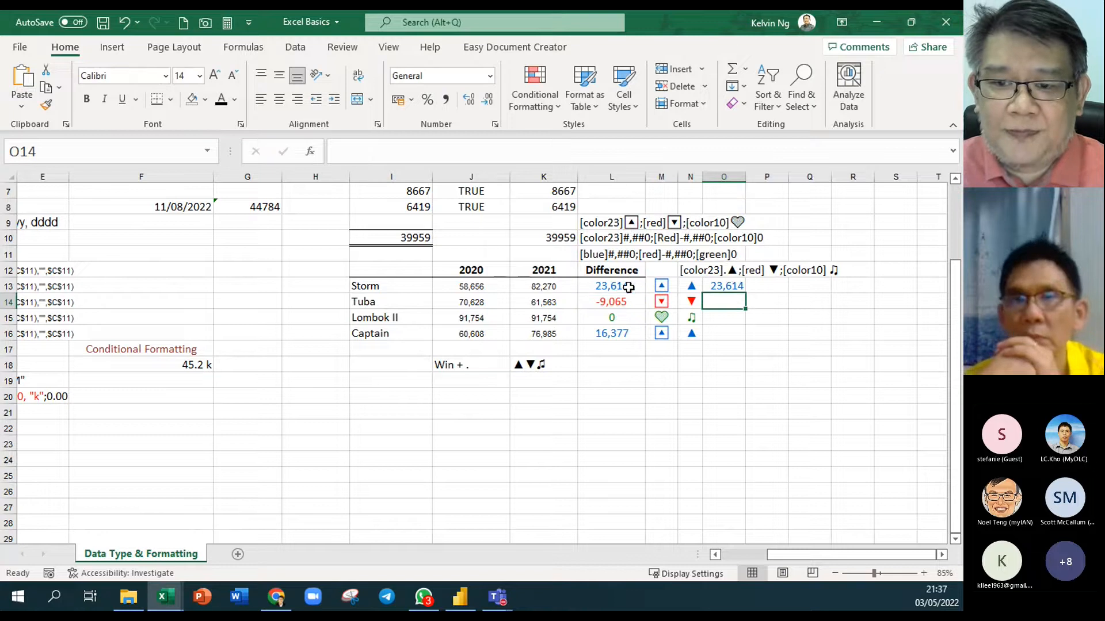
left_click(722, 286)
left_click_drag(742, 295, 740, 337)
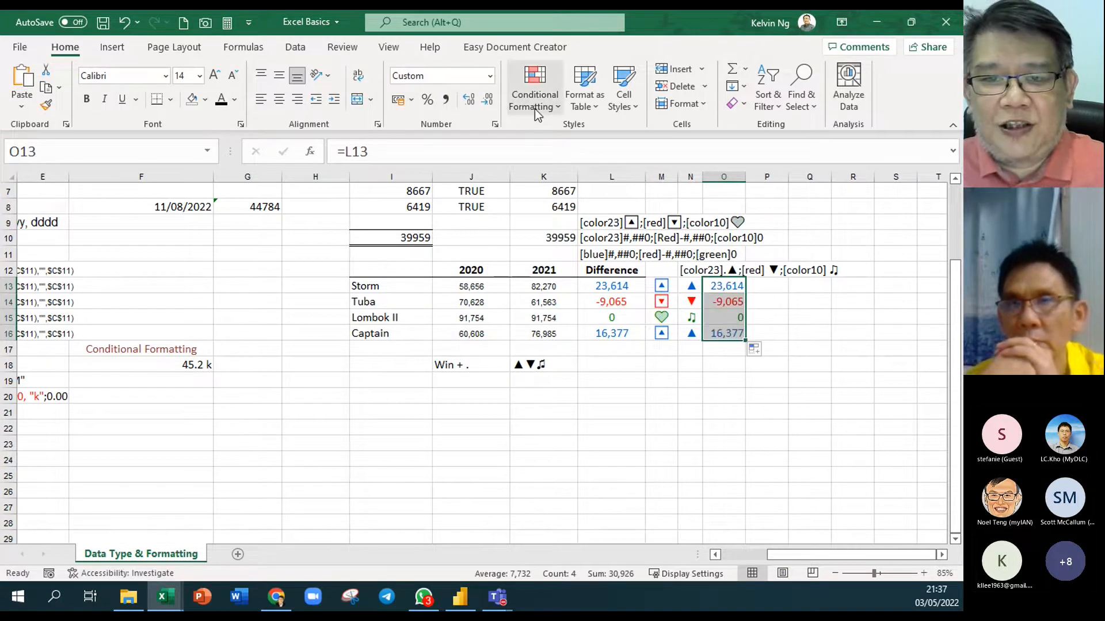
Apply the 3 Triangles icon set from Conditional Formatting to O13:O16
left_click(537, 104)
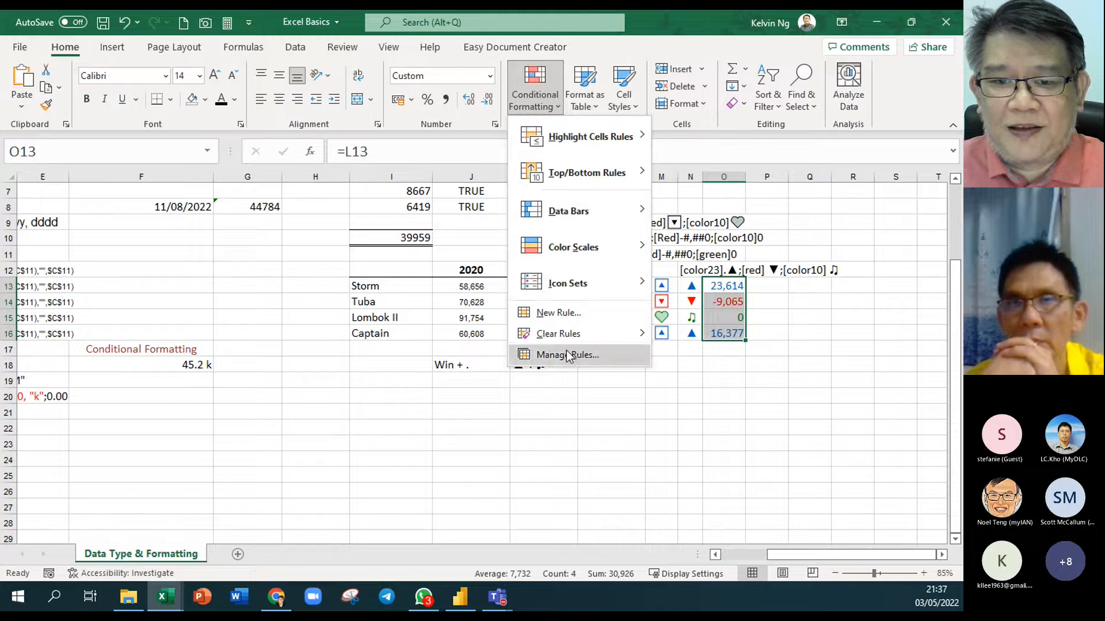
mouse_move(570, 287)
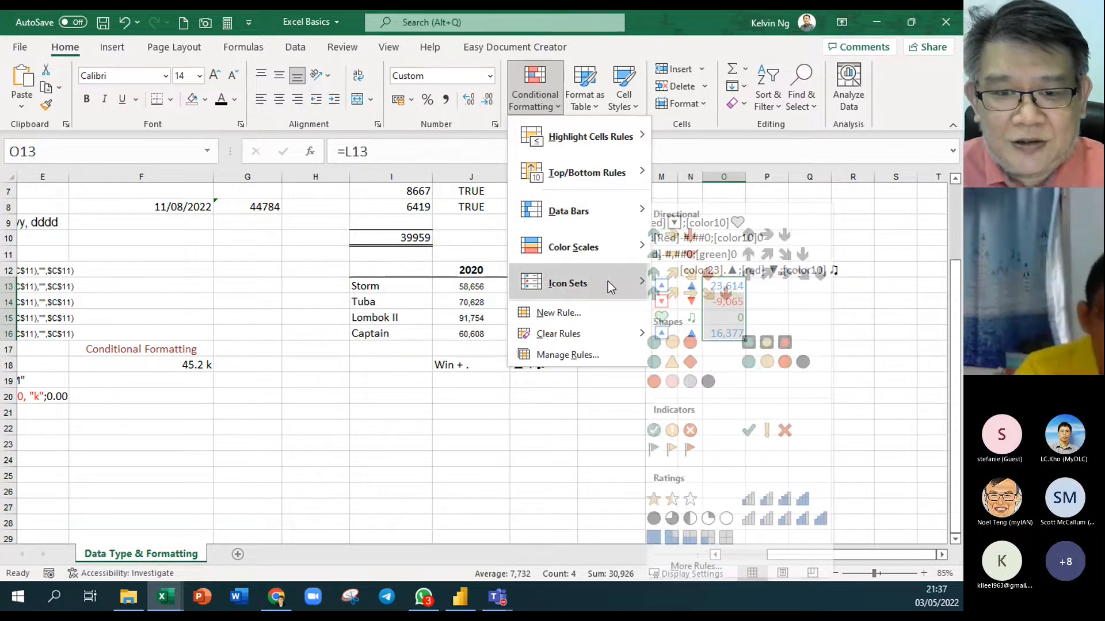
mouse_move(643, 291)
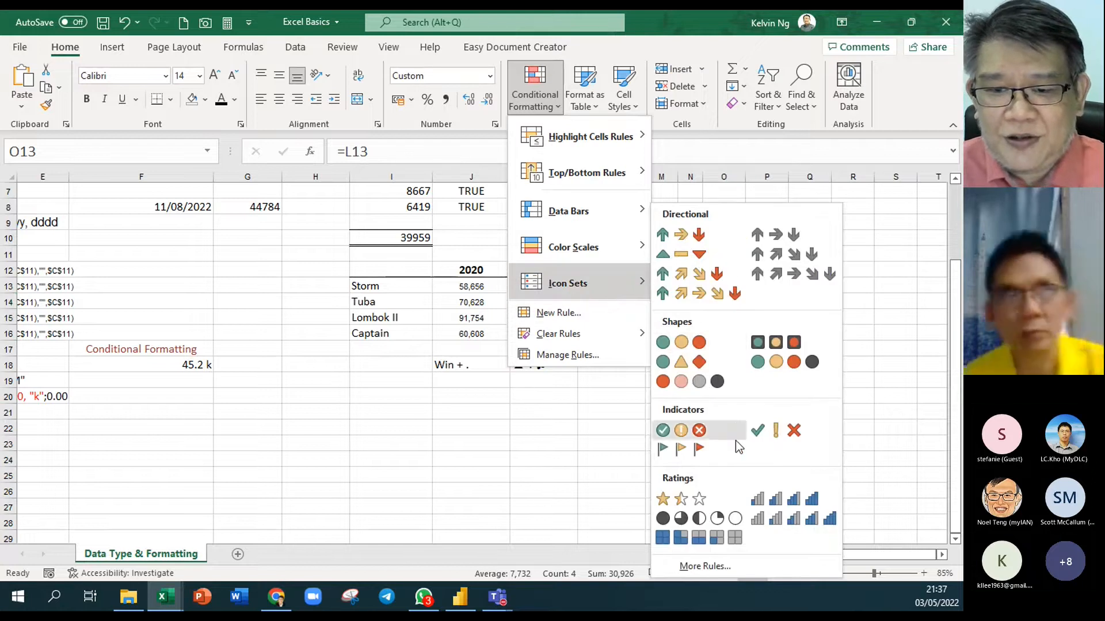
left_click(680, 257)
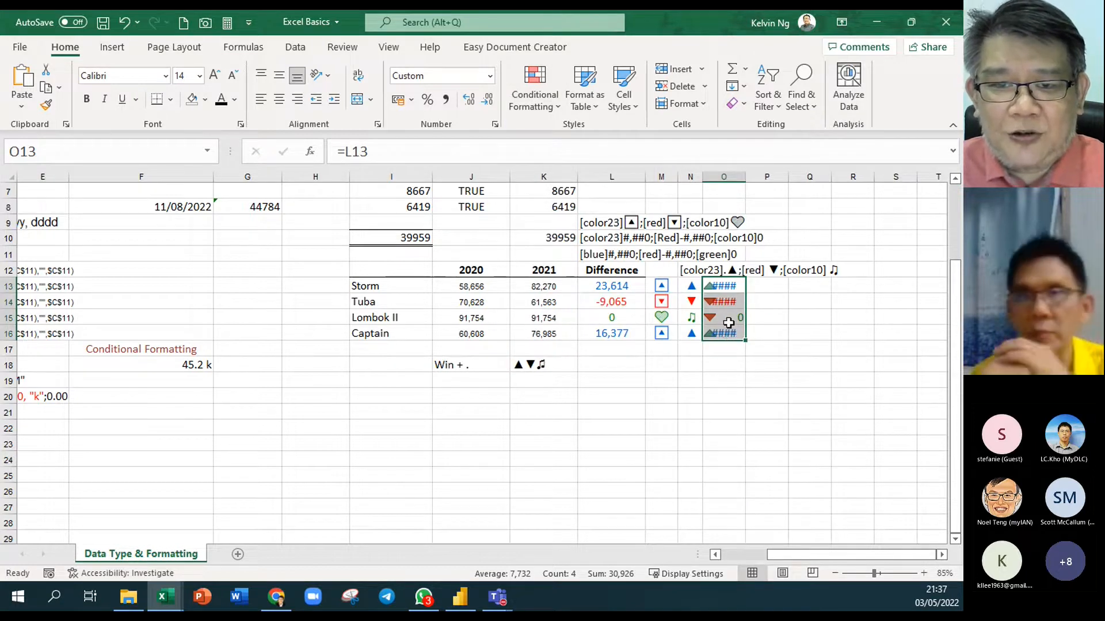
Edit the icon set rule in Manage Rules and tick Show Icon Only
left_click(534, 95)
left_click(532, 355)
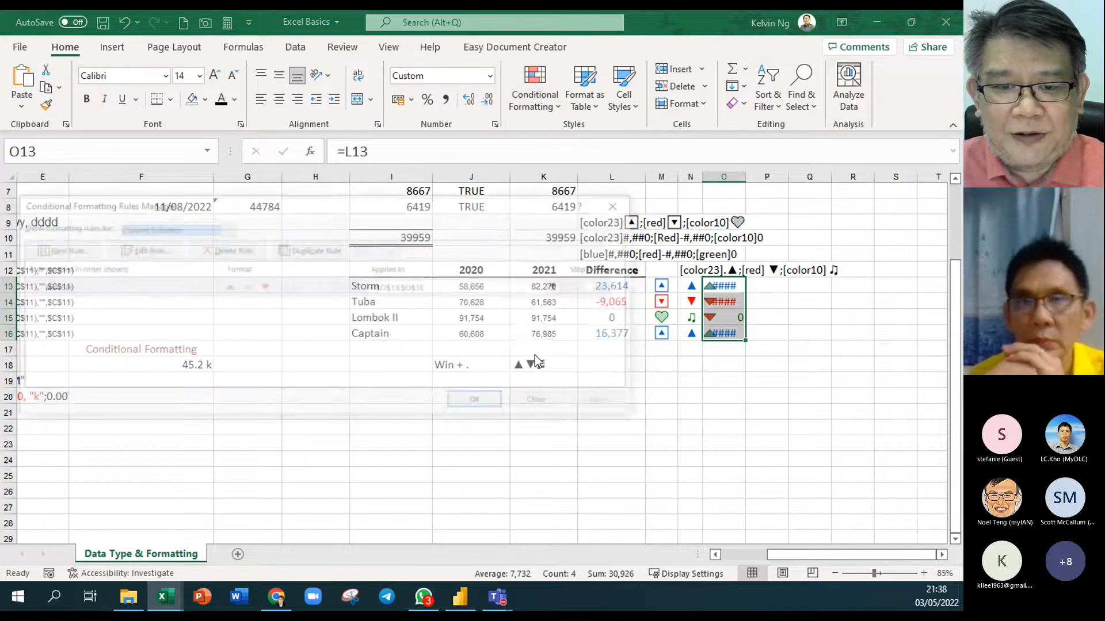
left_click(209, 286)
left_click(137, 248)
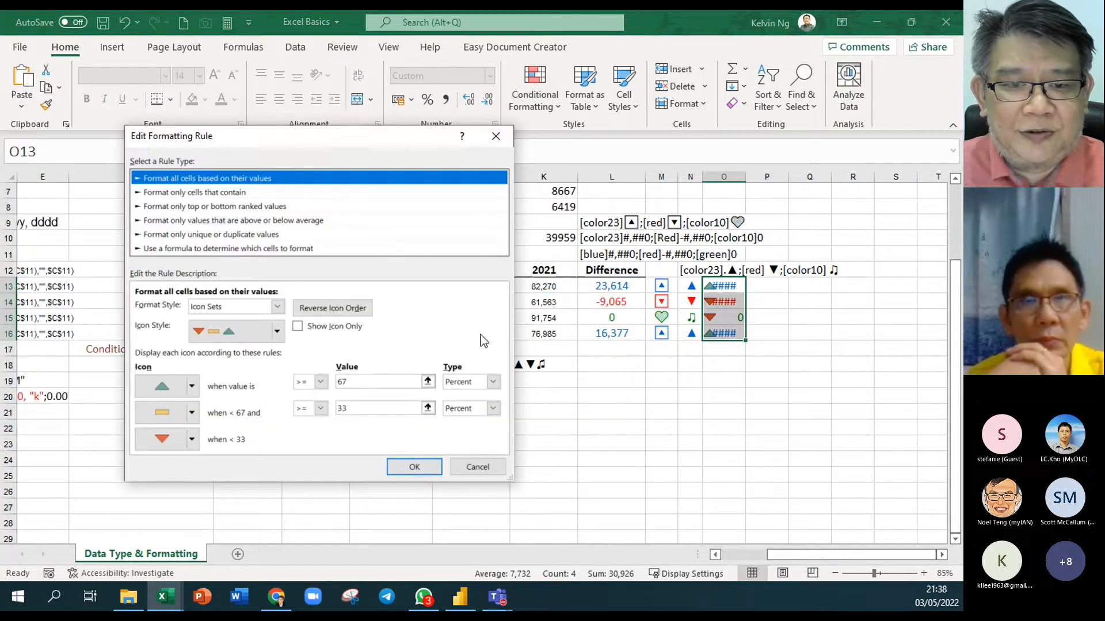
left_click_drag(400, 137, 547, 91)
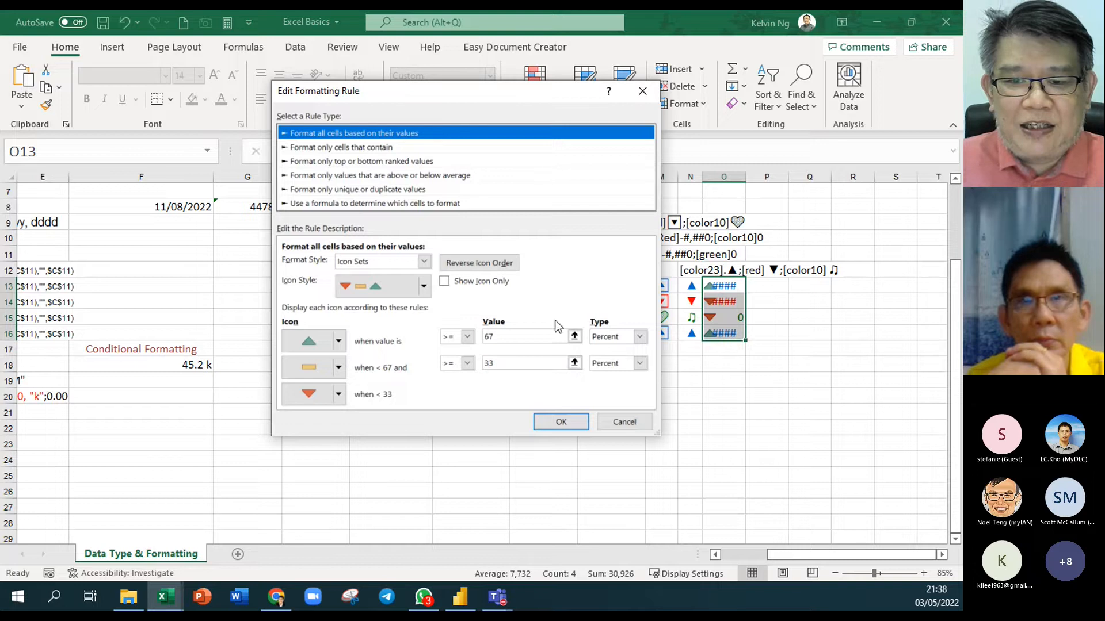
left_click(444, 282)
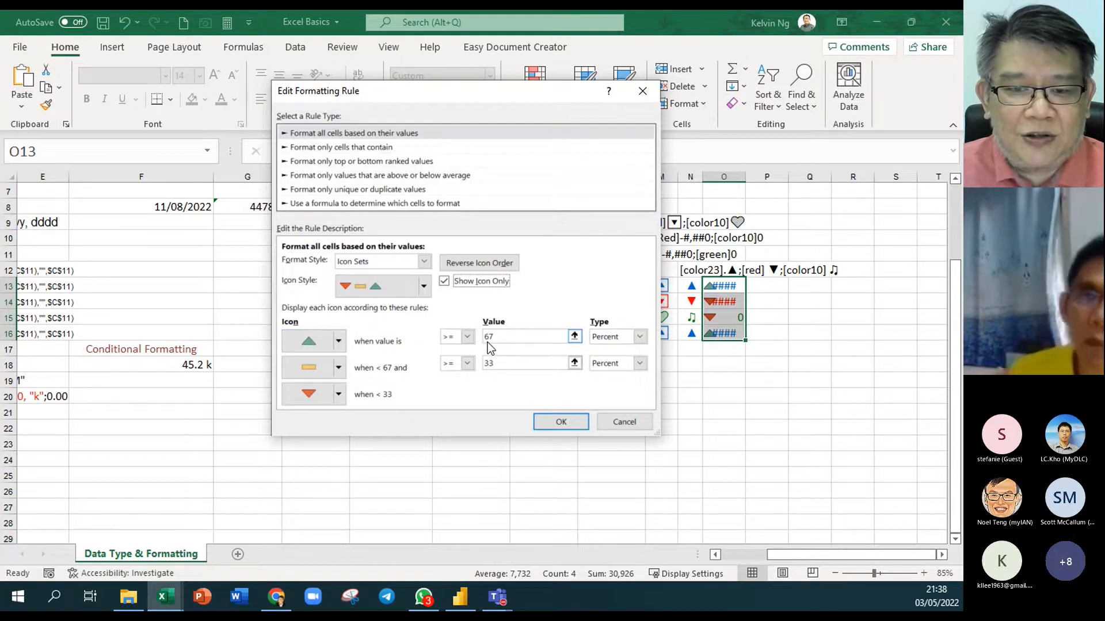
Set the up icon to > 0 Number and the middle icon to >= 0 Number, then confirm
left_click(467, 337)
left_click(464, 362)
key("Tab")
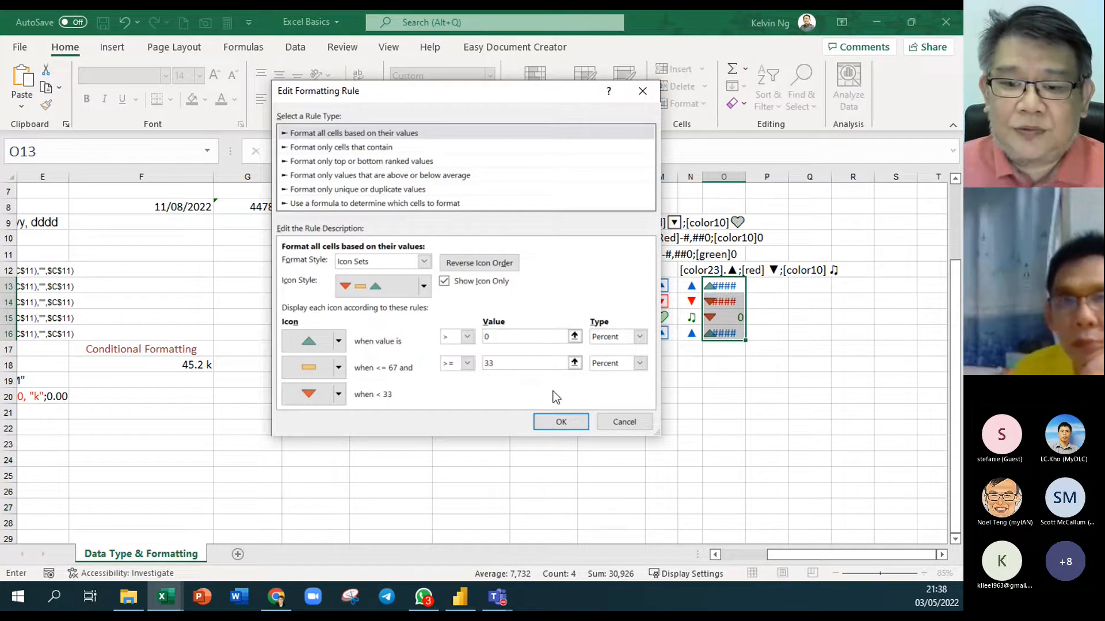
left_click(639, 337)
left_click(618, 350)
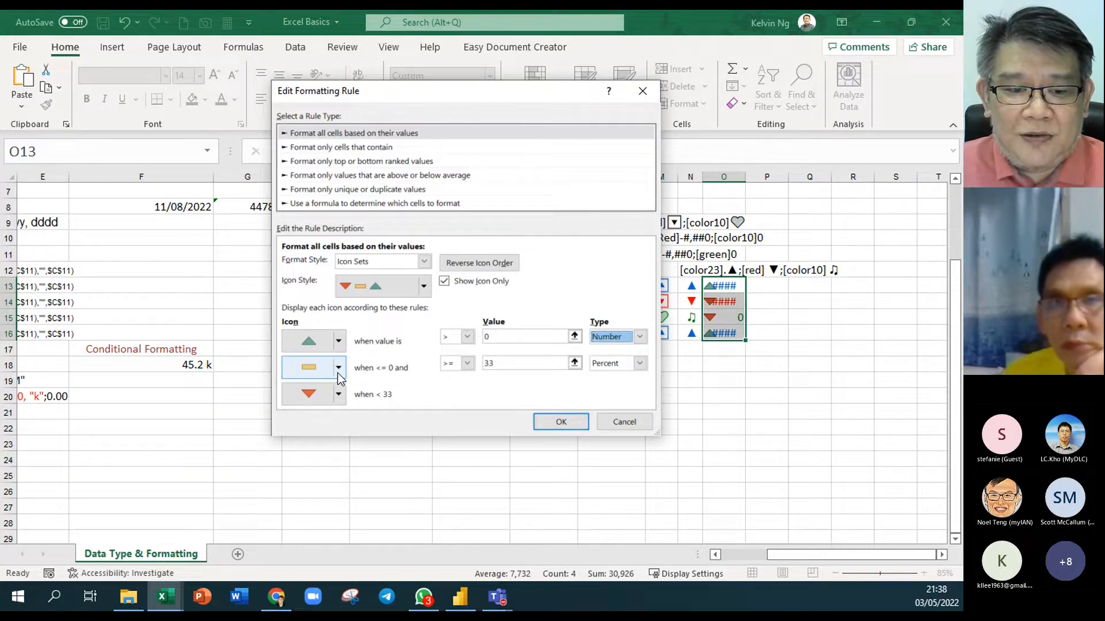
left_click(467, 363)
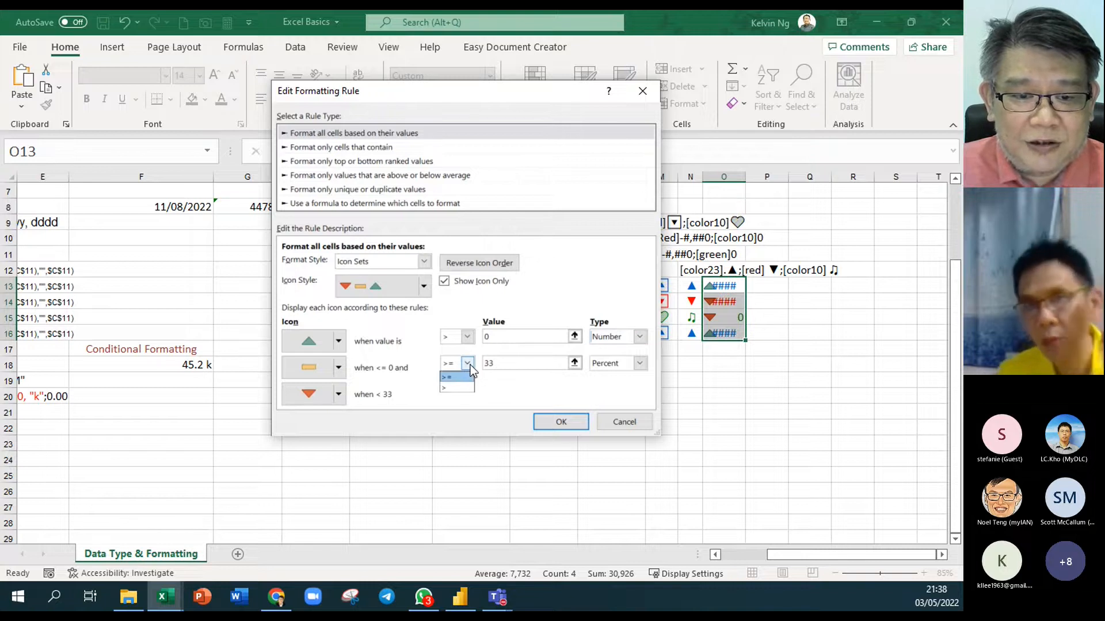
left_click(457, 377)
double_click(489, 366)
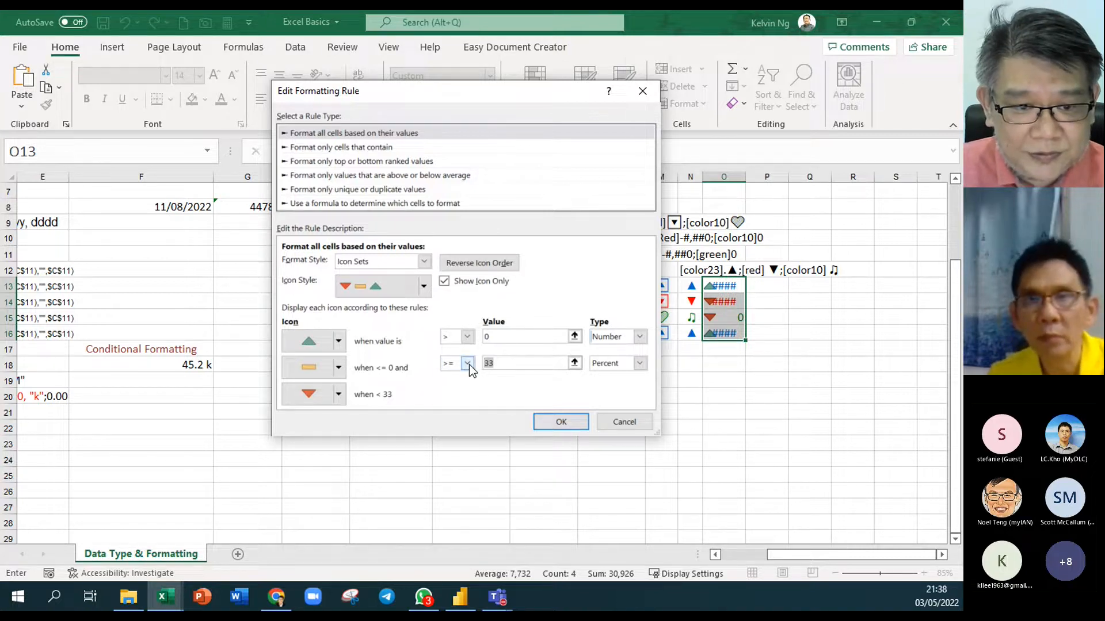
type("0")
left_click(639, 363)
left_click(637, 377)
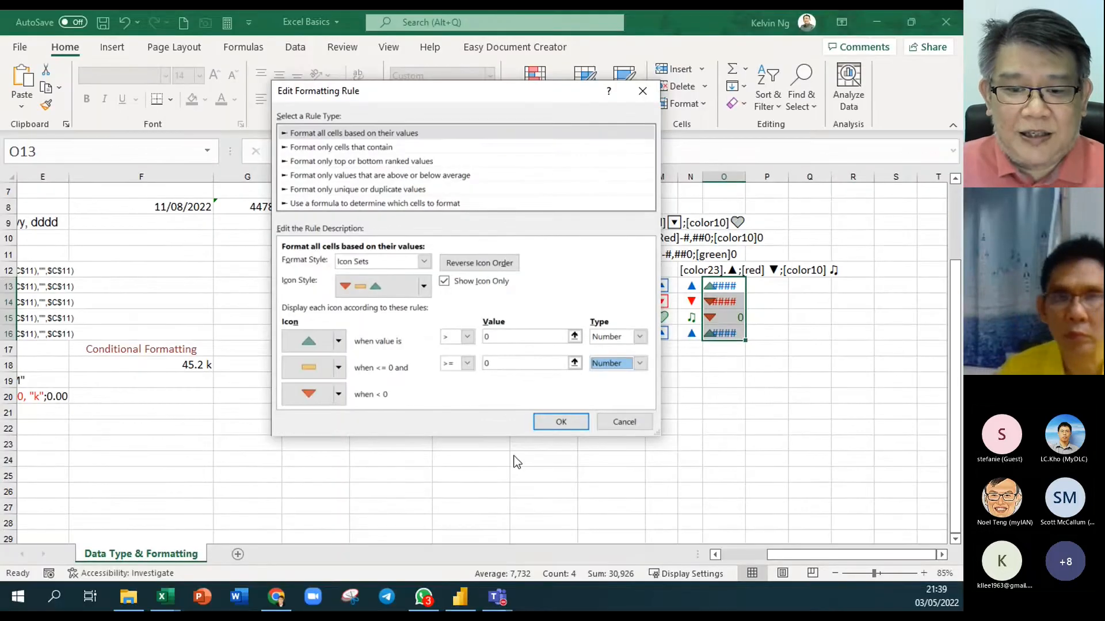
left_click(619, 491)
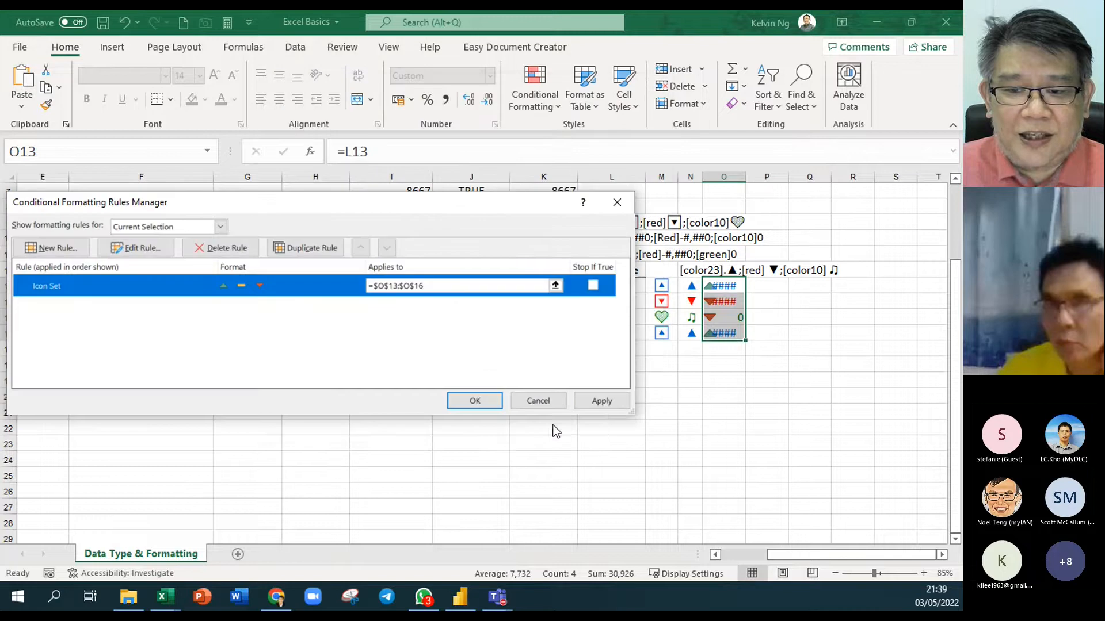
Apply the icon rule, recheck its Show Icon Only settings, and close the Rules Manager
left_click(605, 405)
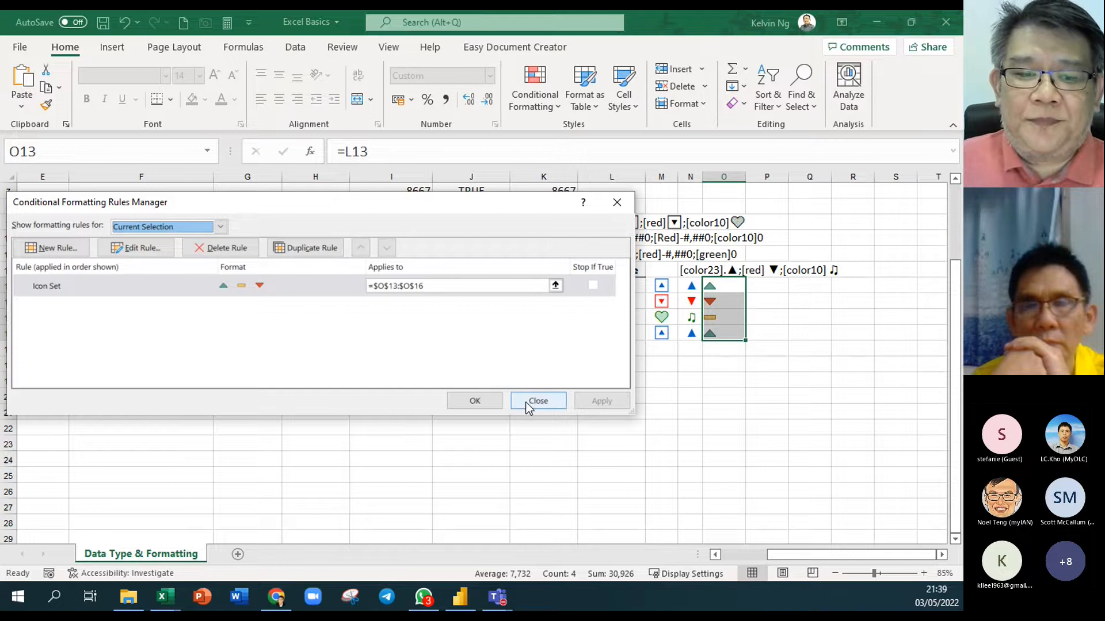
left_click(137, 248)
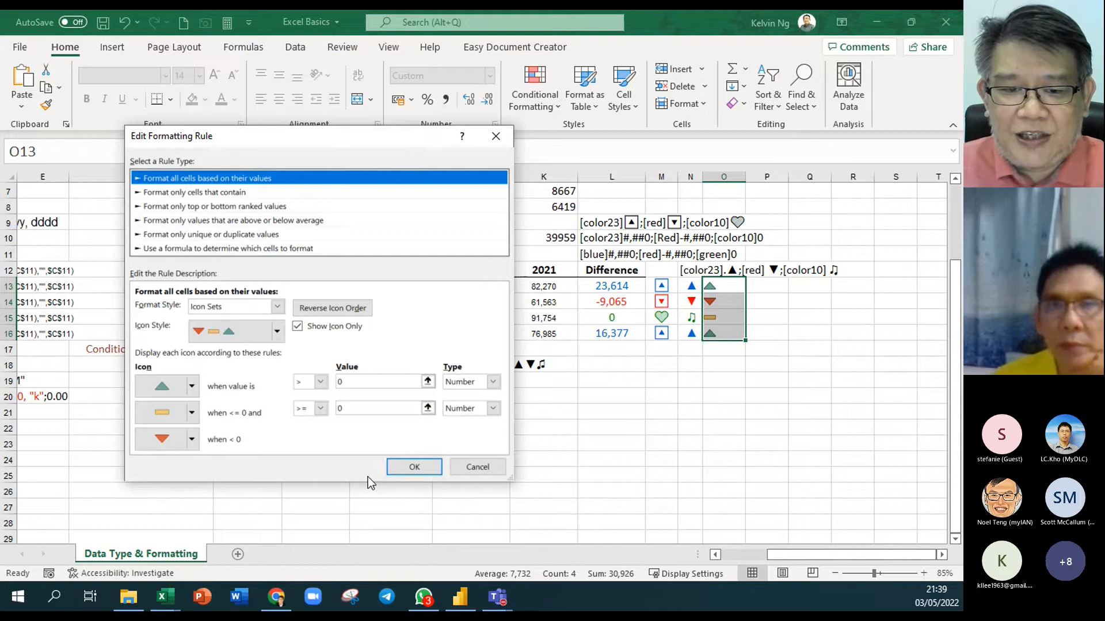
left_click(414, 466)
left_click(483, 403)
Narrow column O to fit the icon-only cells O13:O16
left_click_drag(621, 286, 612, 317)
left_click_drag(721, 289, 734, 337)
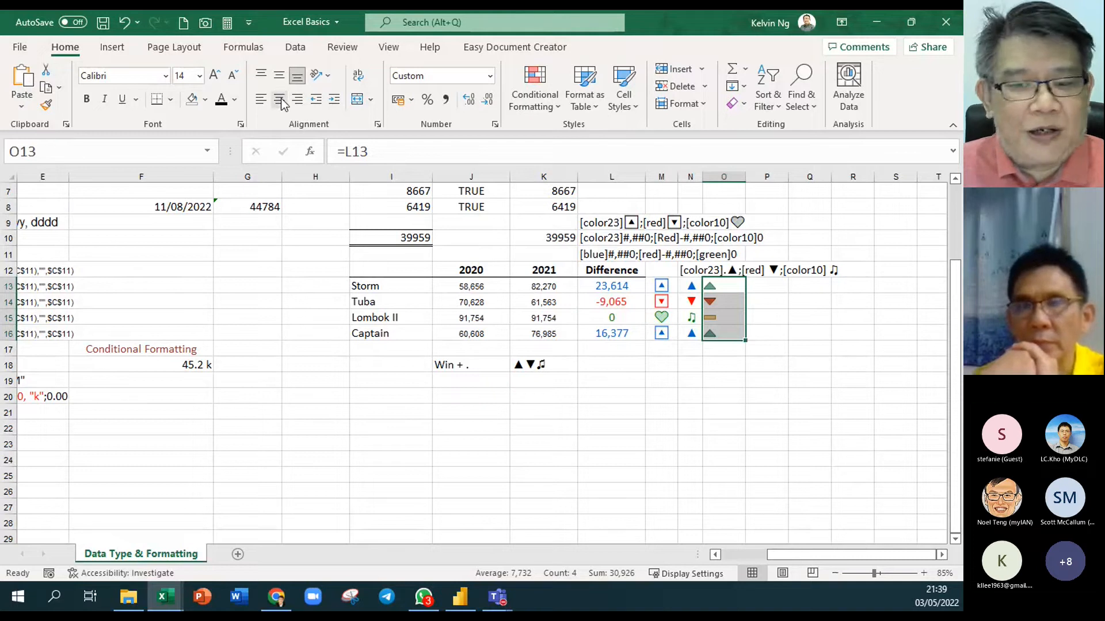
left_click(757, 396)
left_click_drag(745, 176, 736, 177)
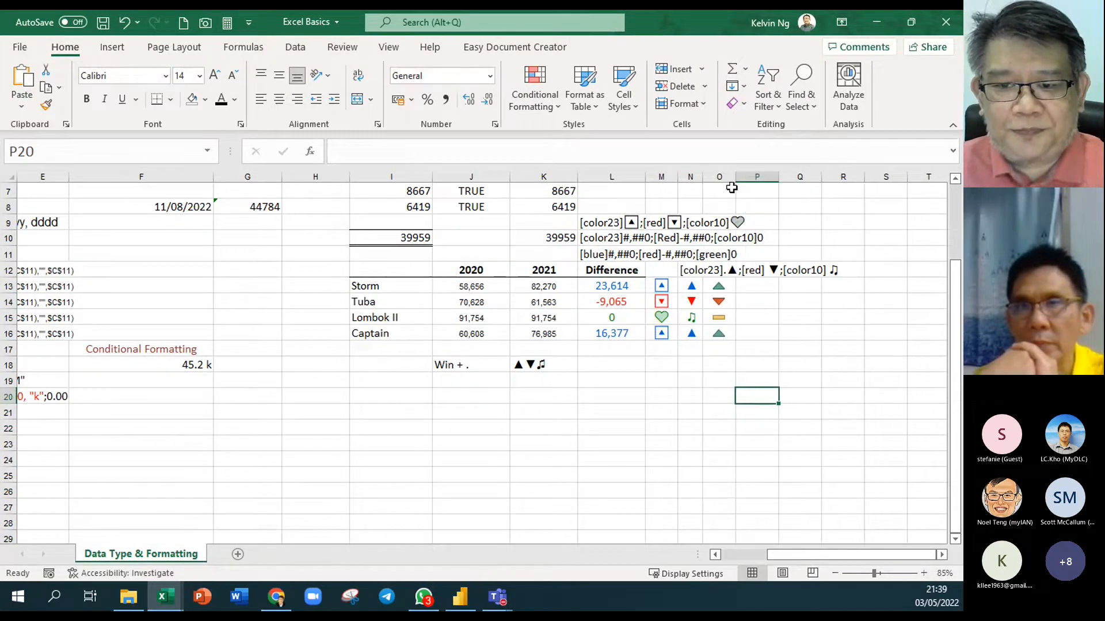
left_click(682, 380)
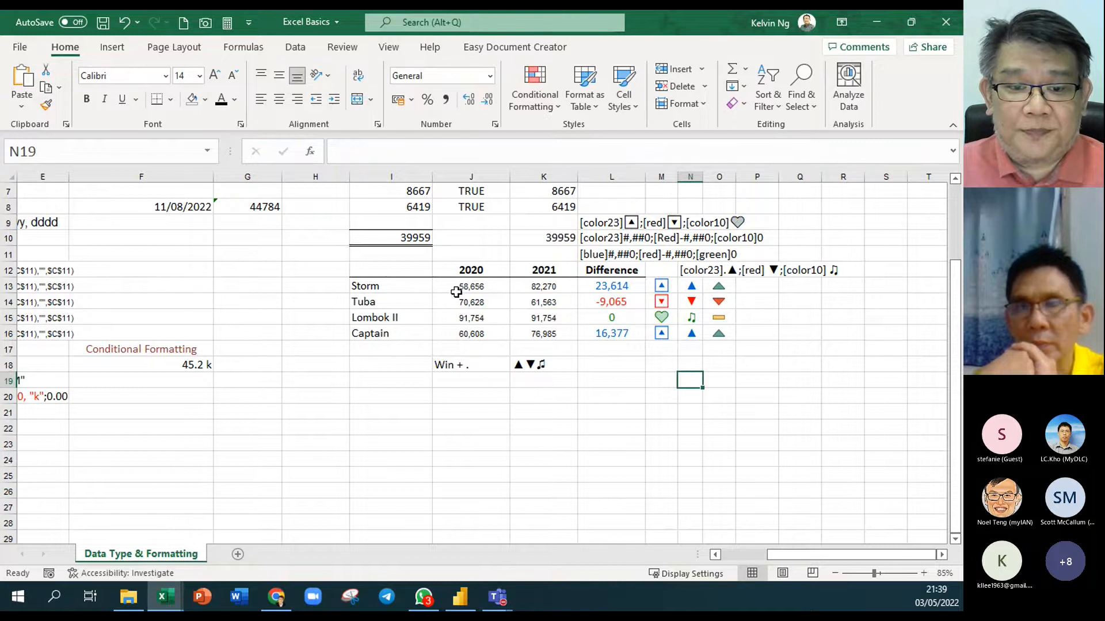
left_click(406, 287)
scroll(406, 287, "up", 2)
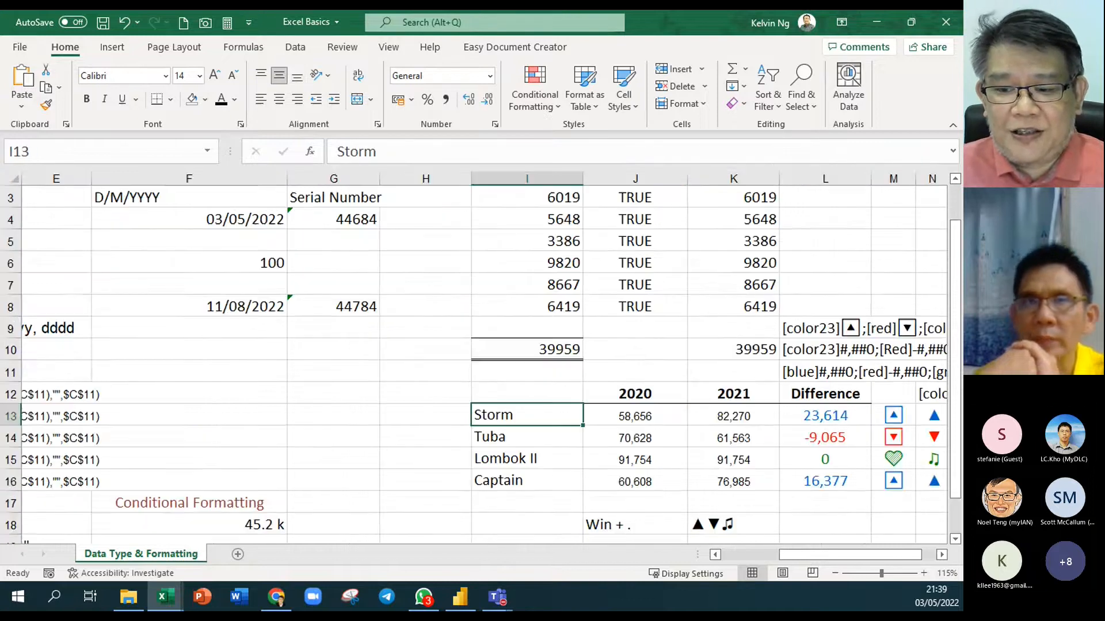
left_click(941, 555)
left_click(941, 555)
scroll(709, 489, "down", 2)
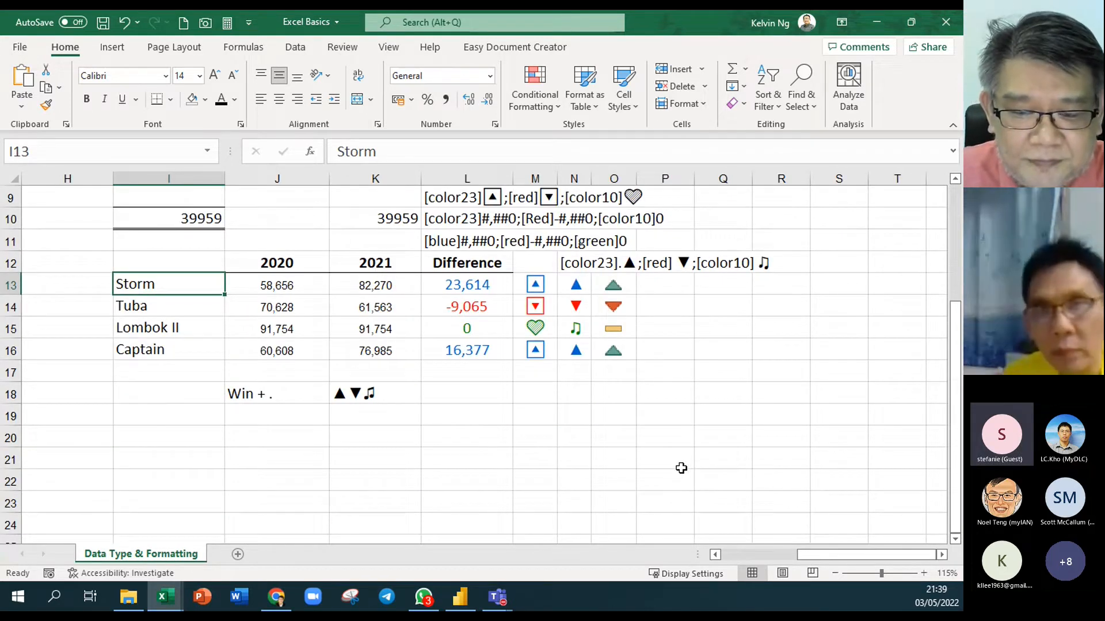
left_click_drag(619, 284, 615, 343)
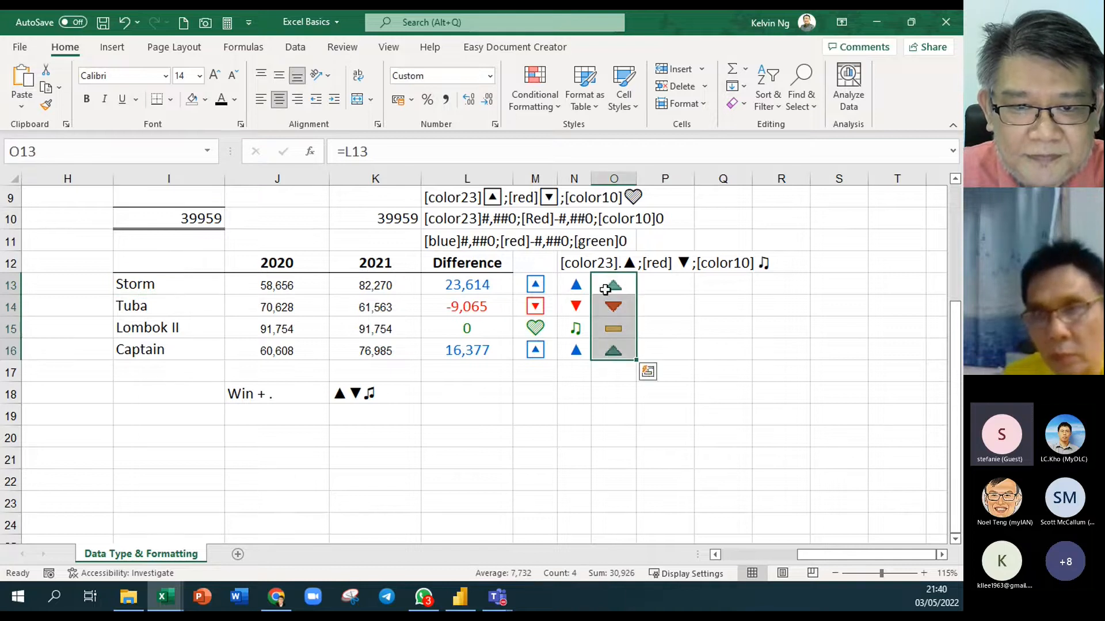
left_click(514, 99)
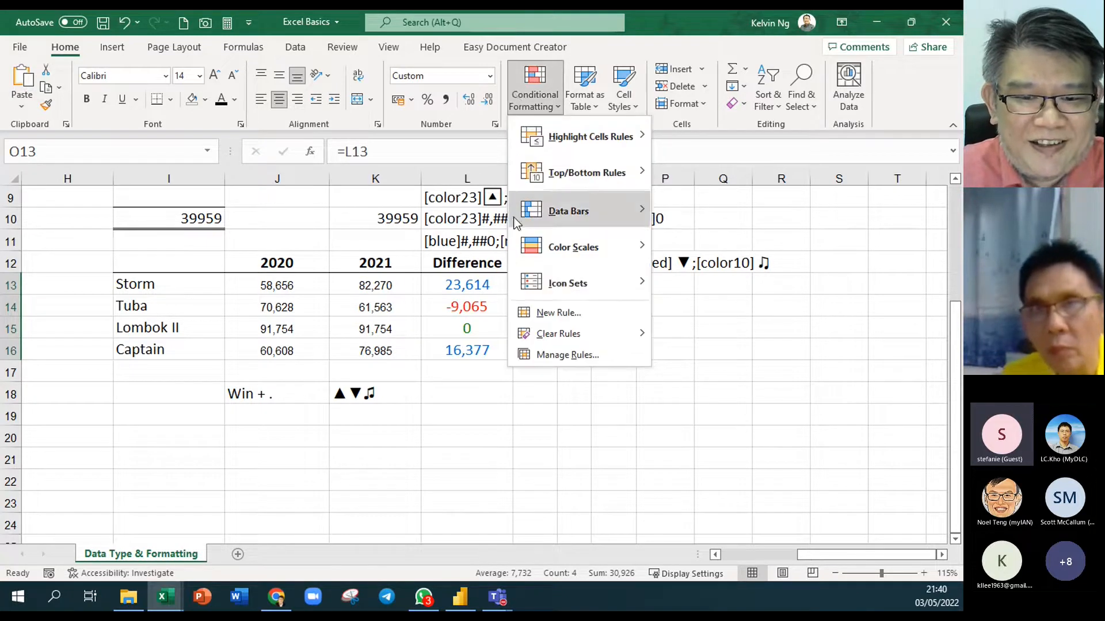
left_click(542, 358)
left_click(124, 285)
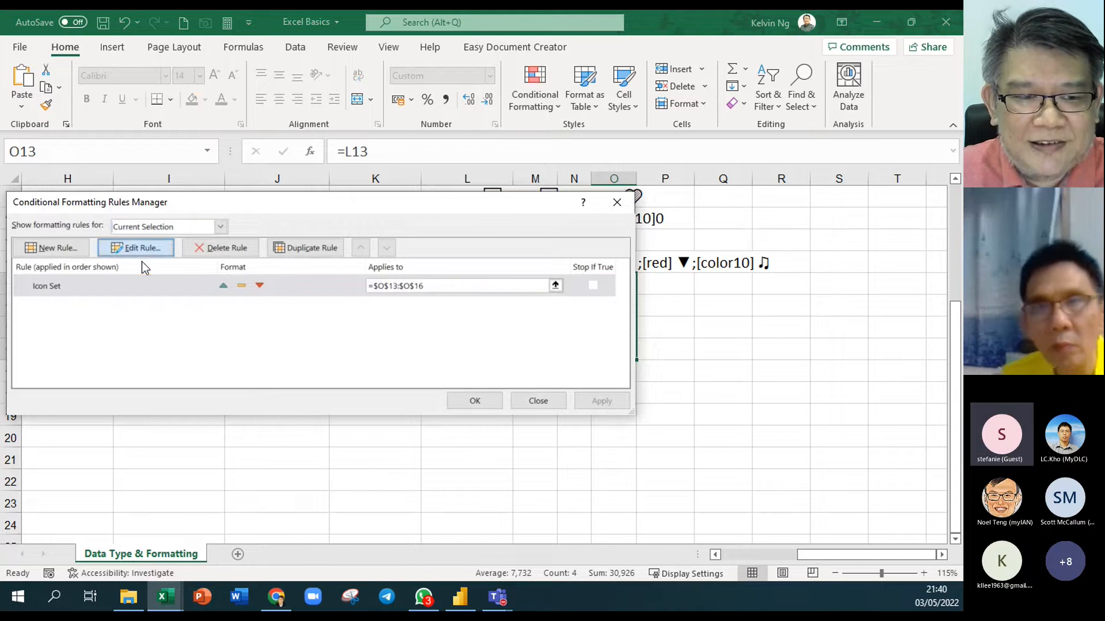
left_click(136, 246)
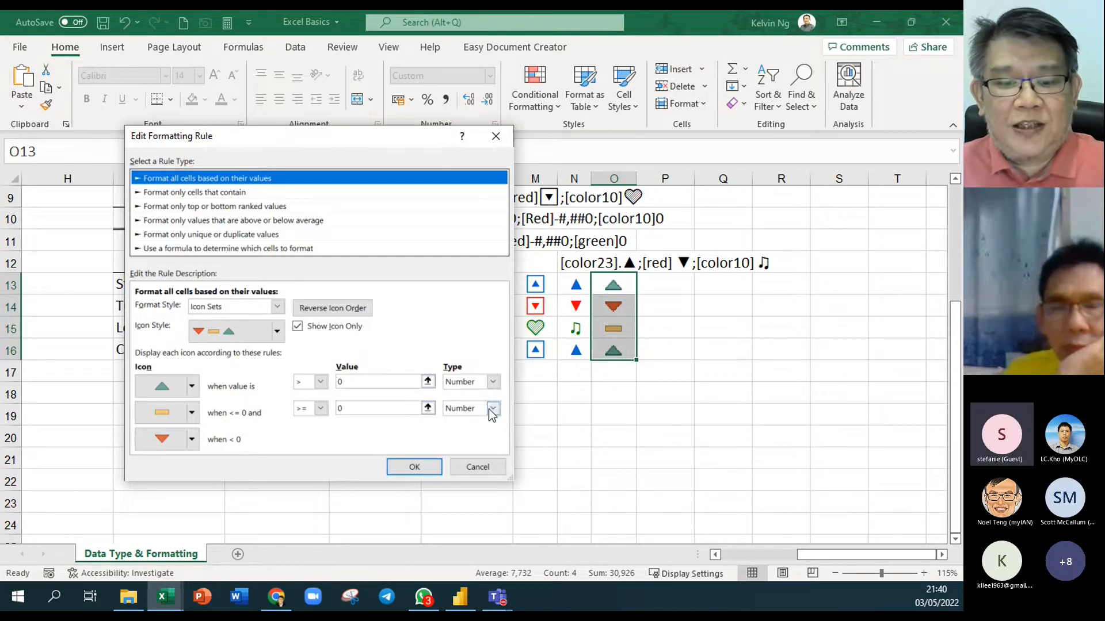
left_click(493, 382)
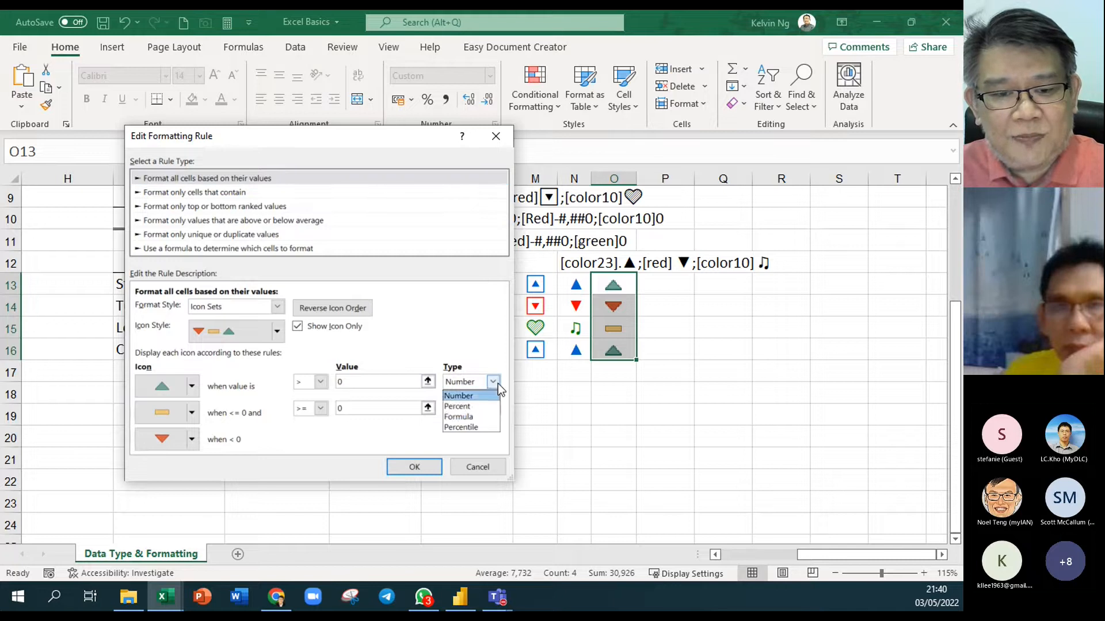
left_click(317, 452)
left_click(413, 471)
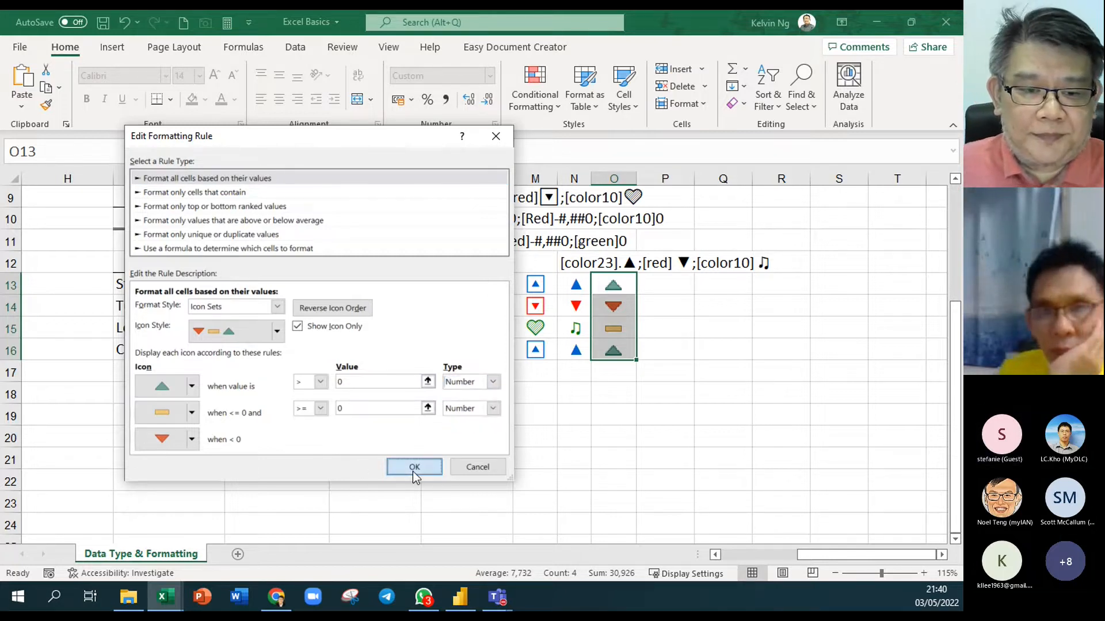
left_click(495, 398)
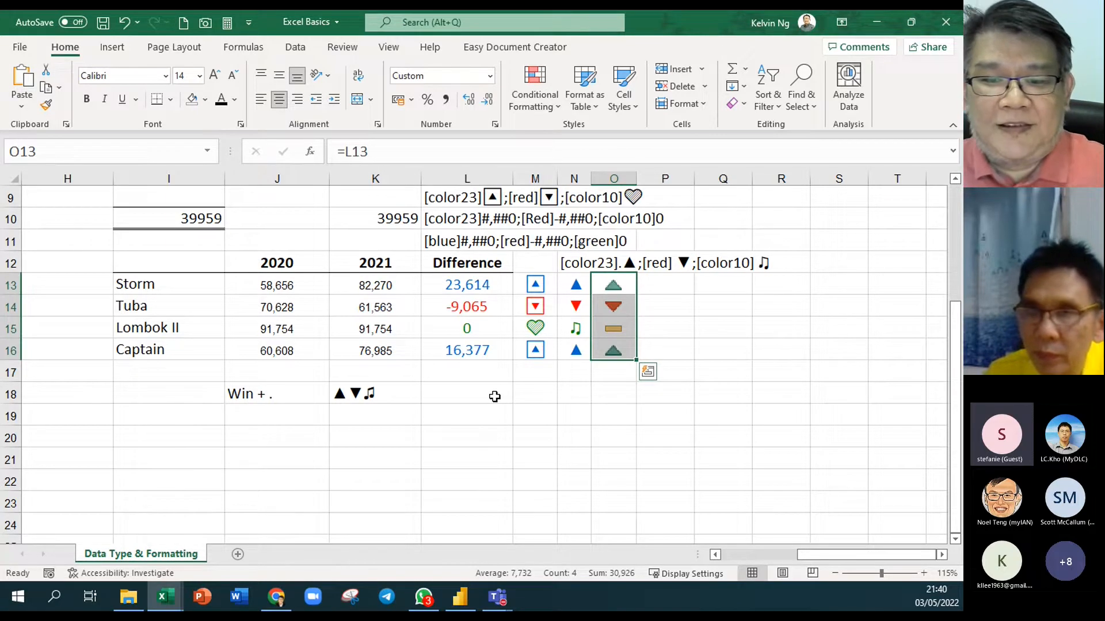
left_click(76, 267)
scroll(76, 267, "down", 2)
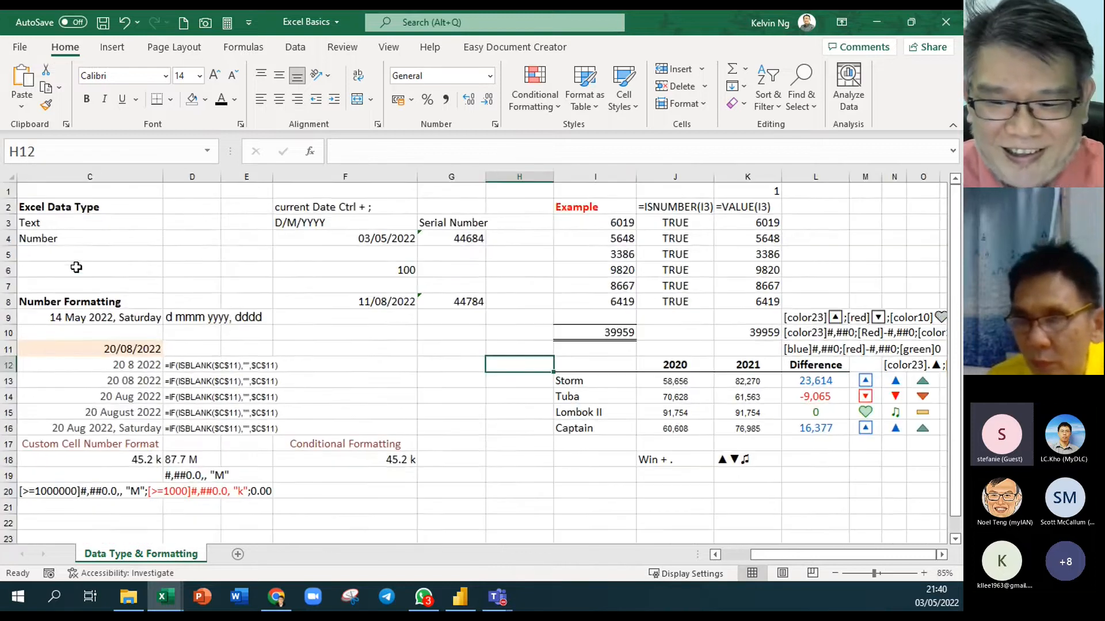
left_click(943, 555)
left_click(943, 555)
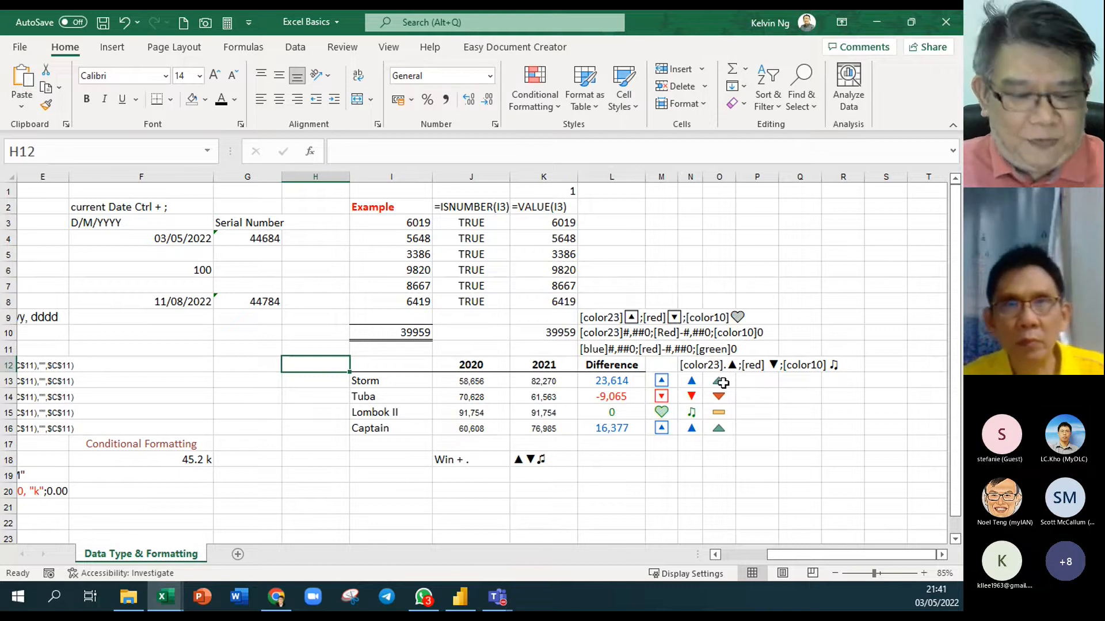
left_click_drag(661, 378, 662, 429)
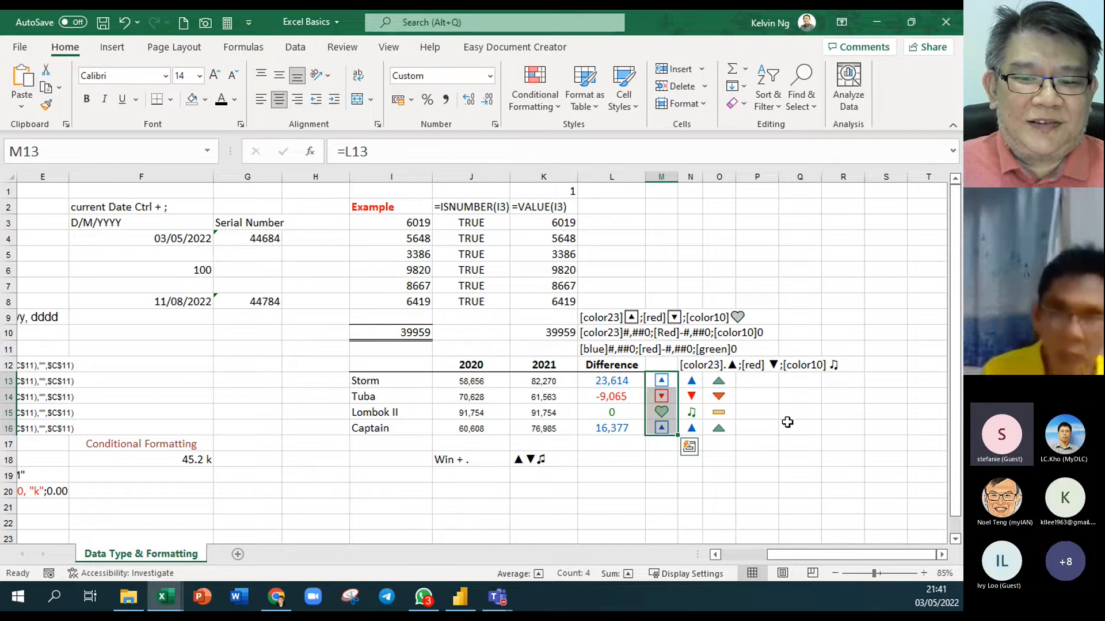
left_click(787, 424)
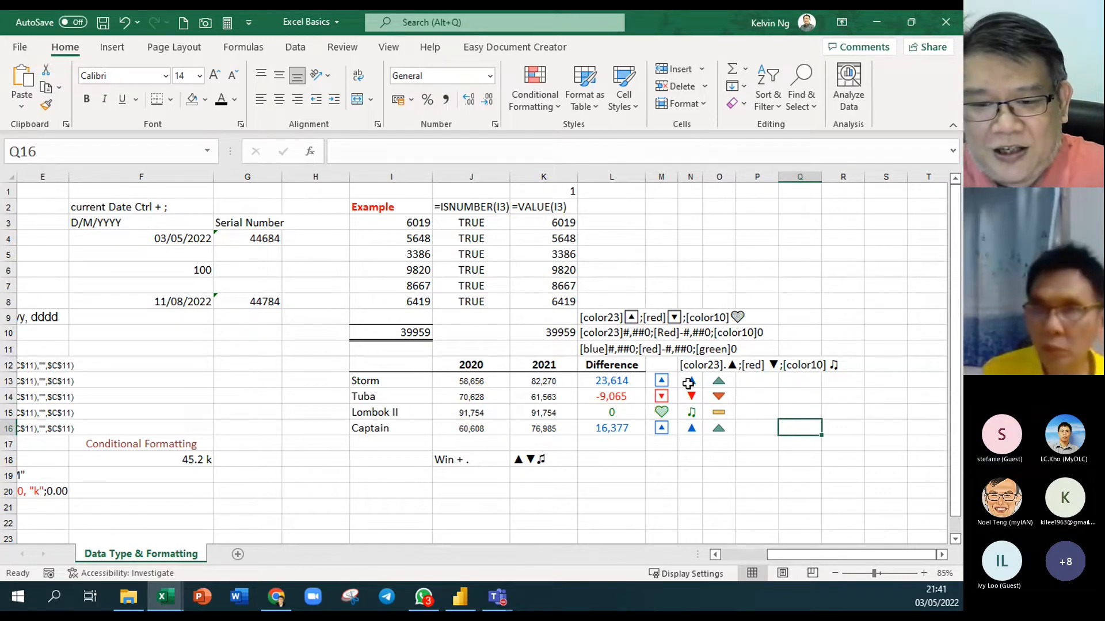
left_click_drag(688, 384, 690, 429)
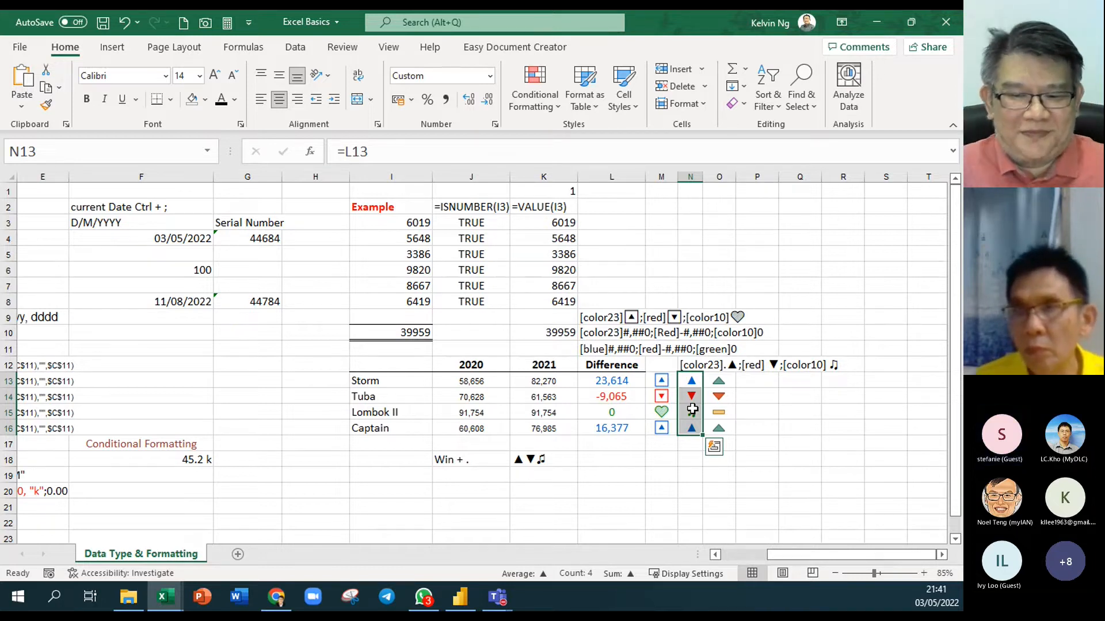
left_click(617, 477)
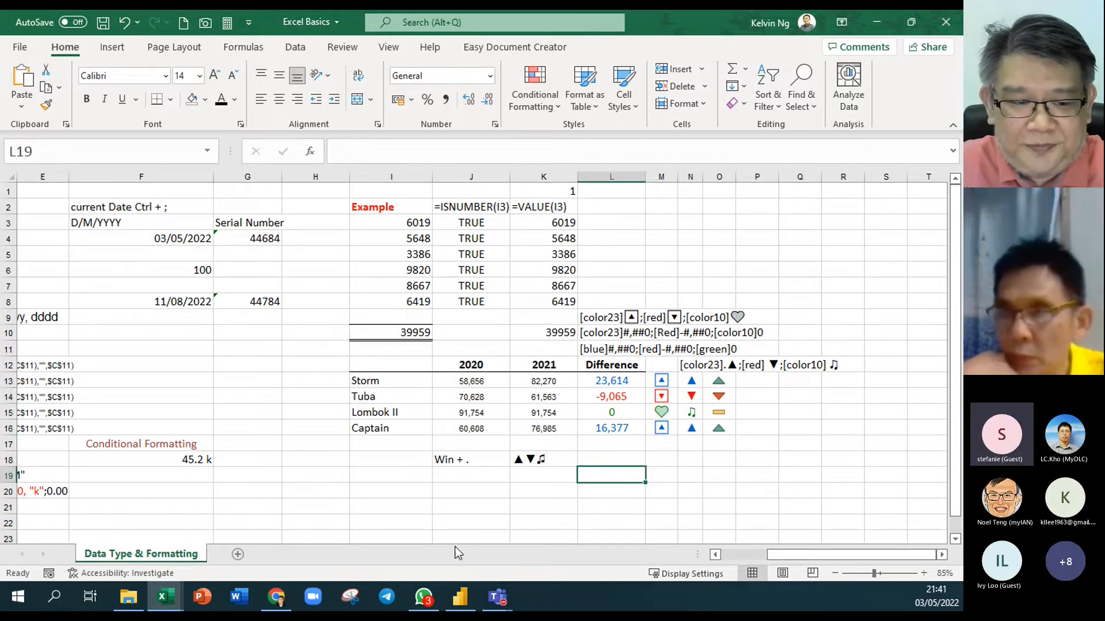
Select cell B1 on the Data Type & Formatting sheet and bring the workbook to the front
scroll(255, 415, "down", 1)
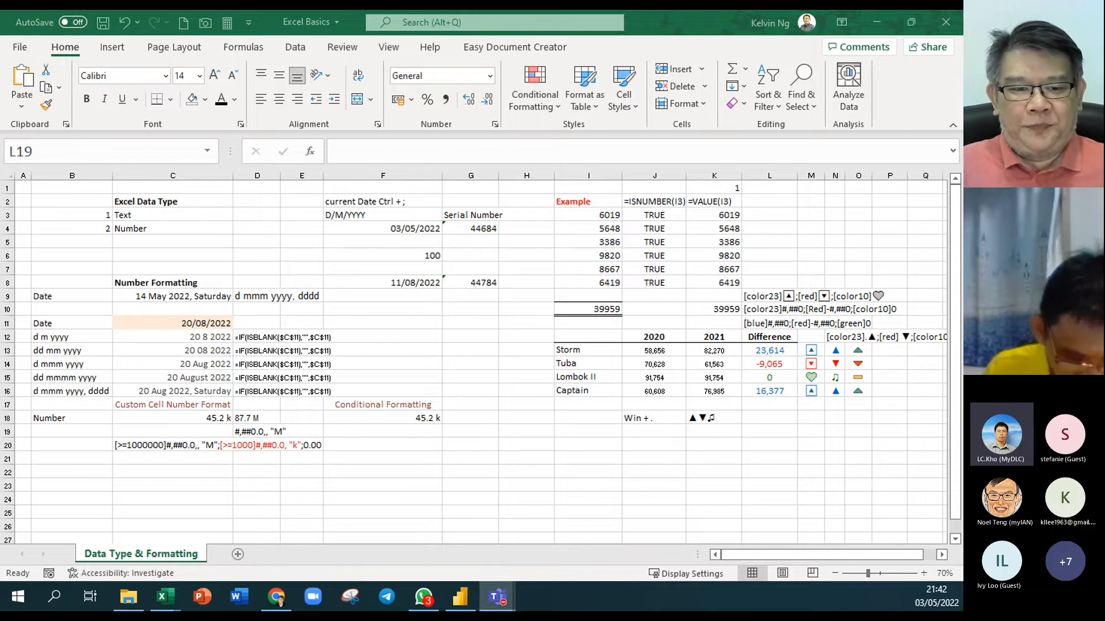
left_click(463, 339)
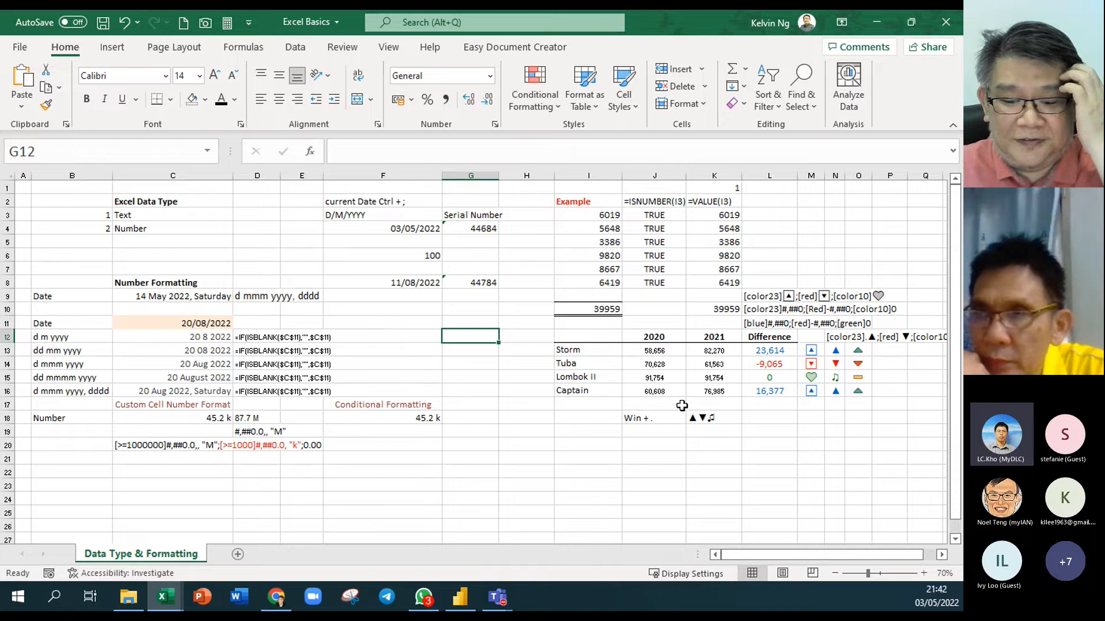
left_click(93, 187)
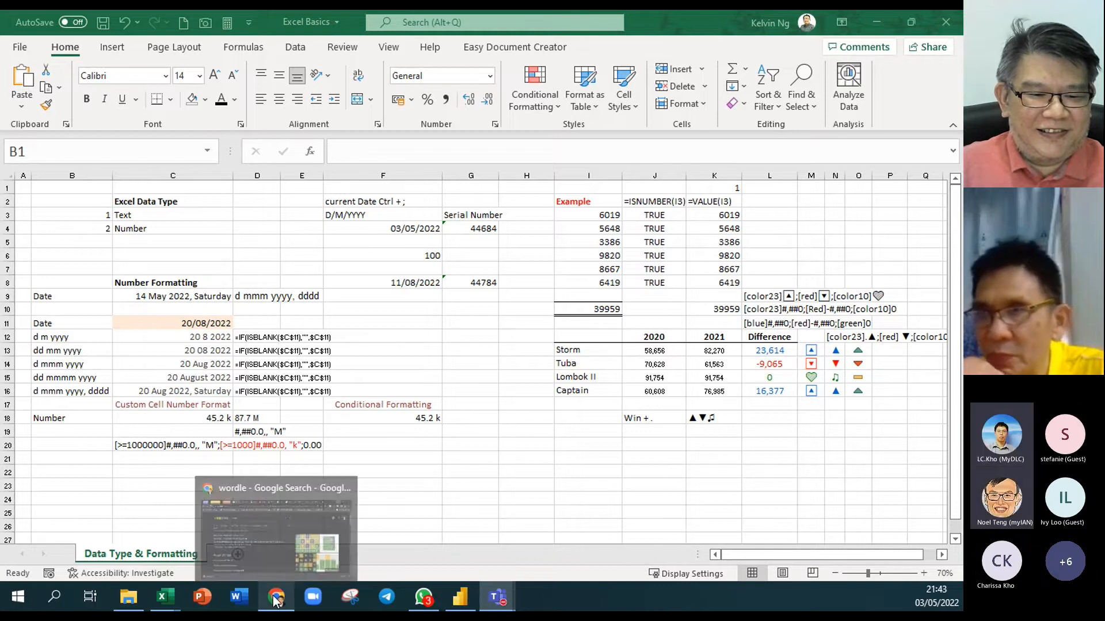
left_click(530, 453)
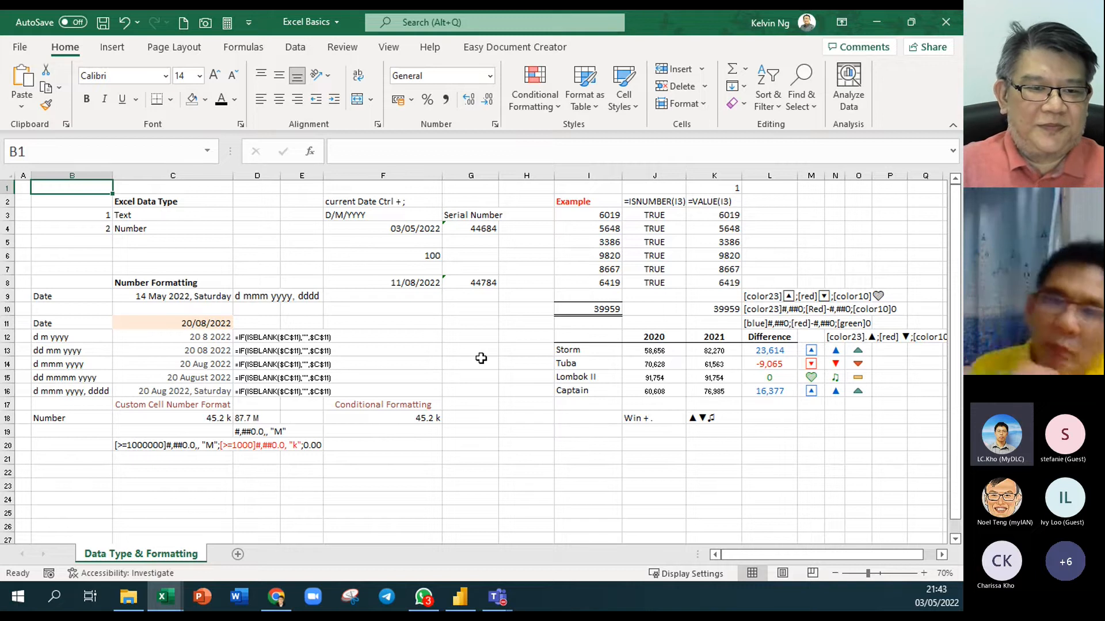
Widen columns D and E, then switch over to the meeting window
left_click_drag(277, 178, 342, 179)
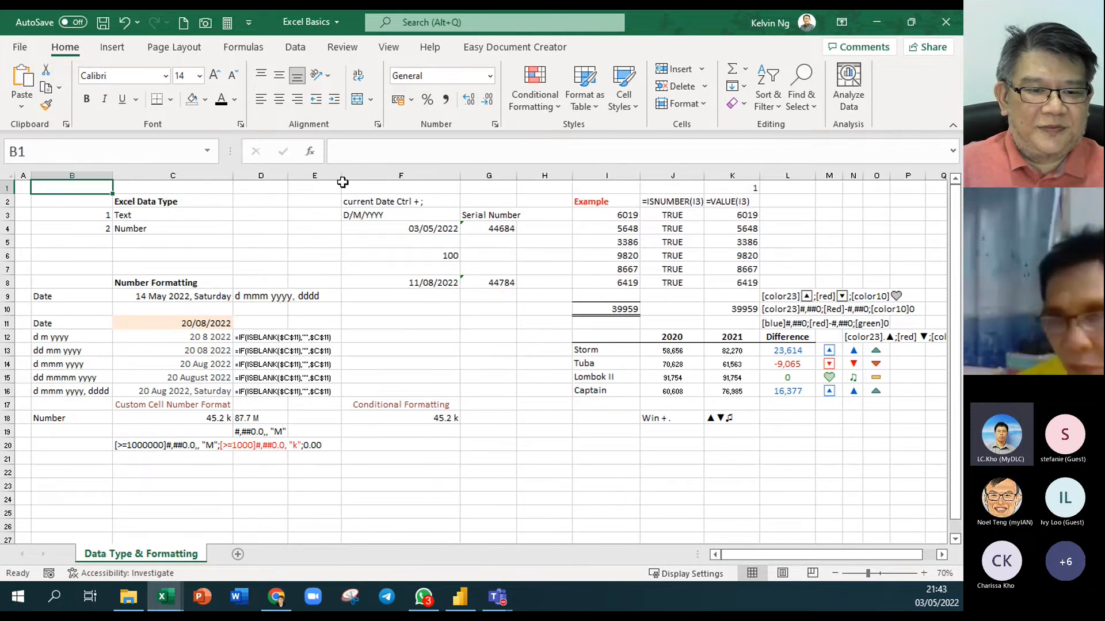
left_click(533, 464)
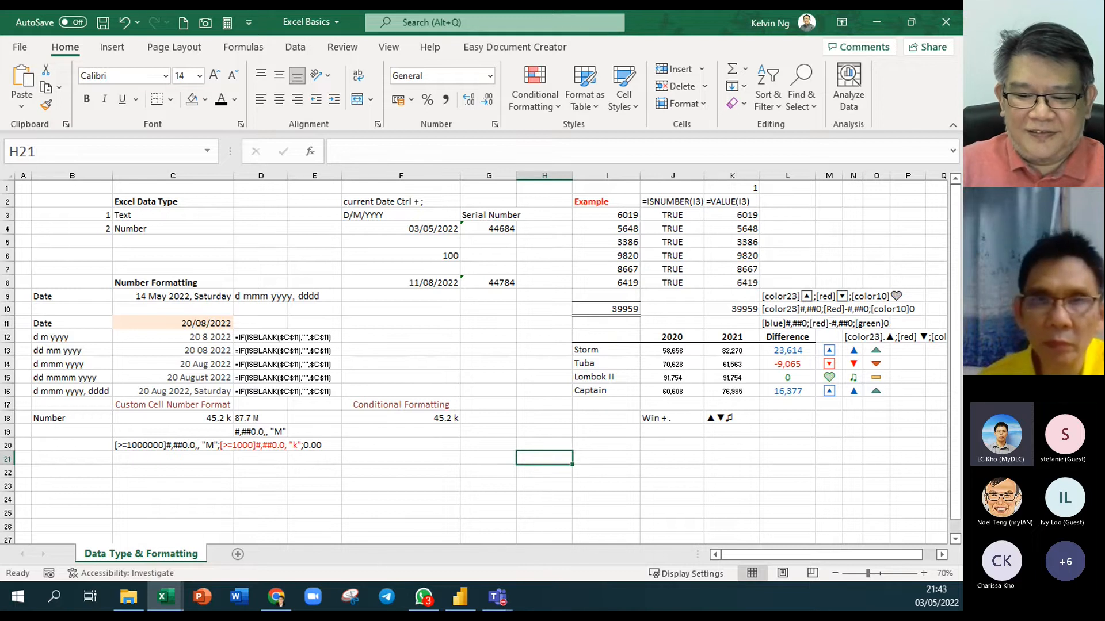
key("alt+Tab")
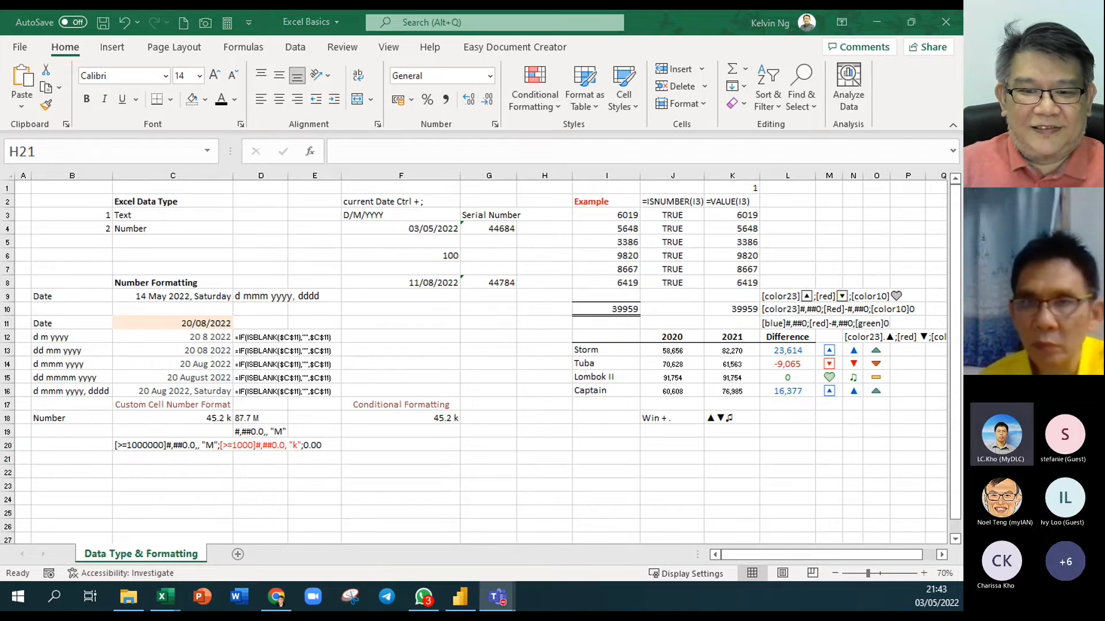